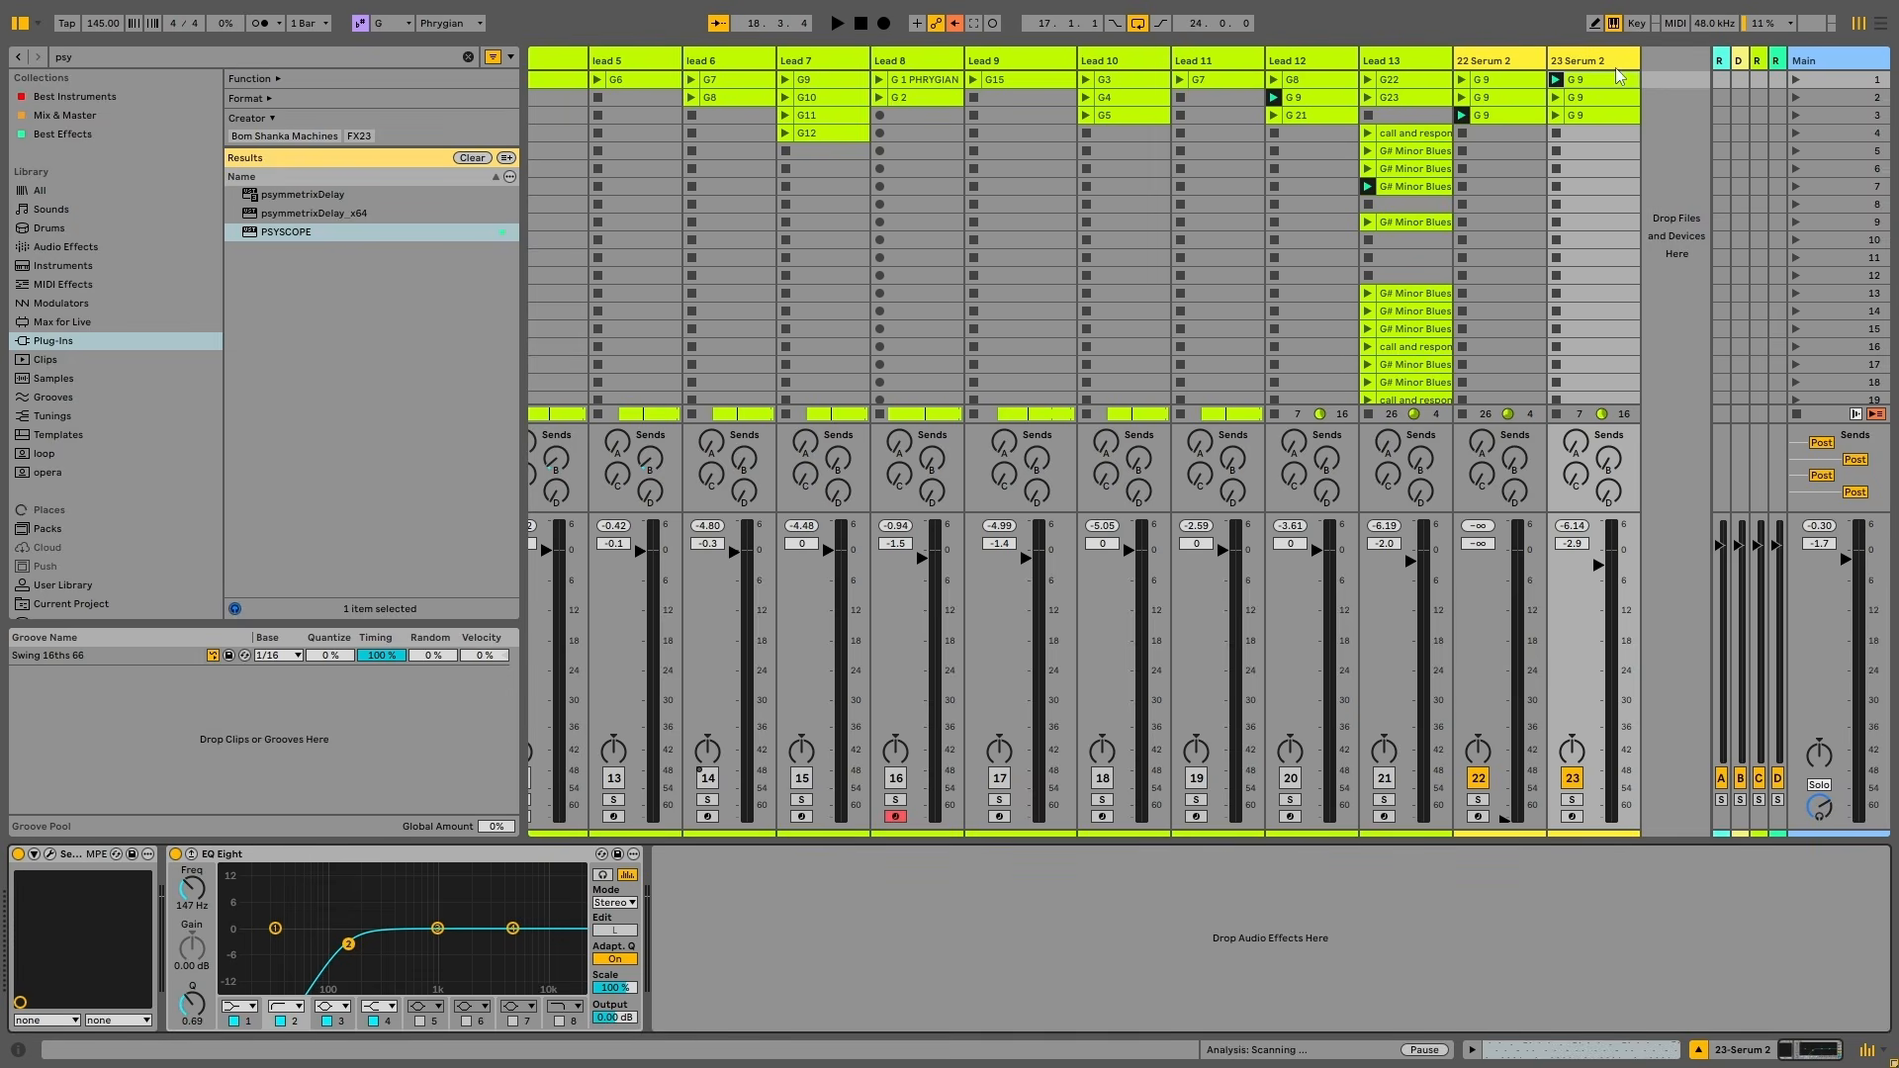
Open and close Serum 2 on track 23, then dismiss the track header's options menu
left_click(49, 854)
left_click(1459, 122)
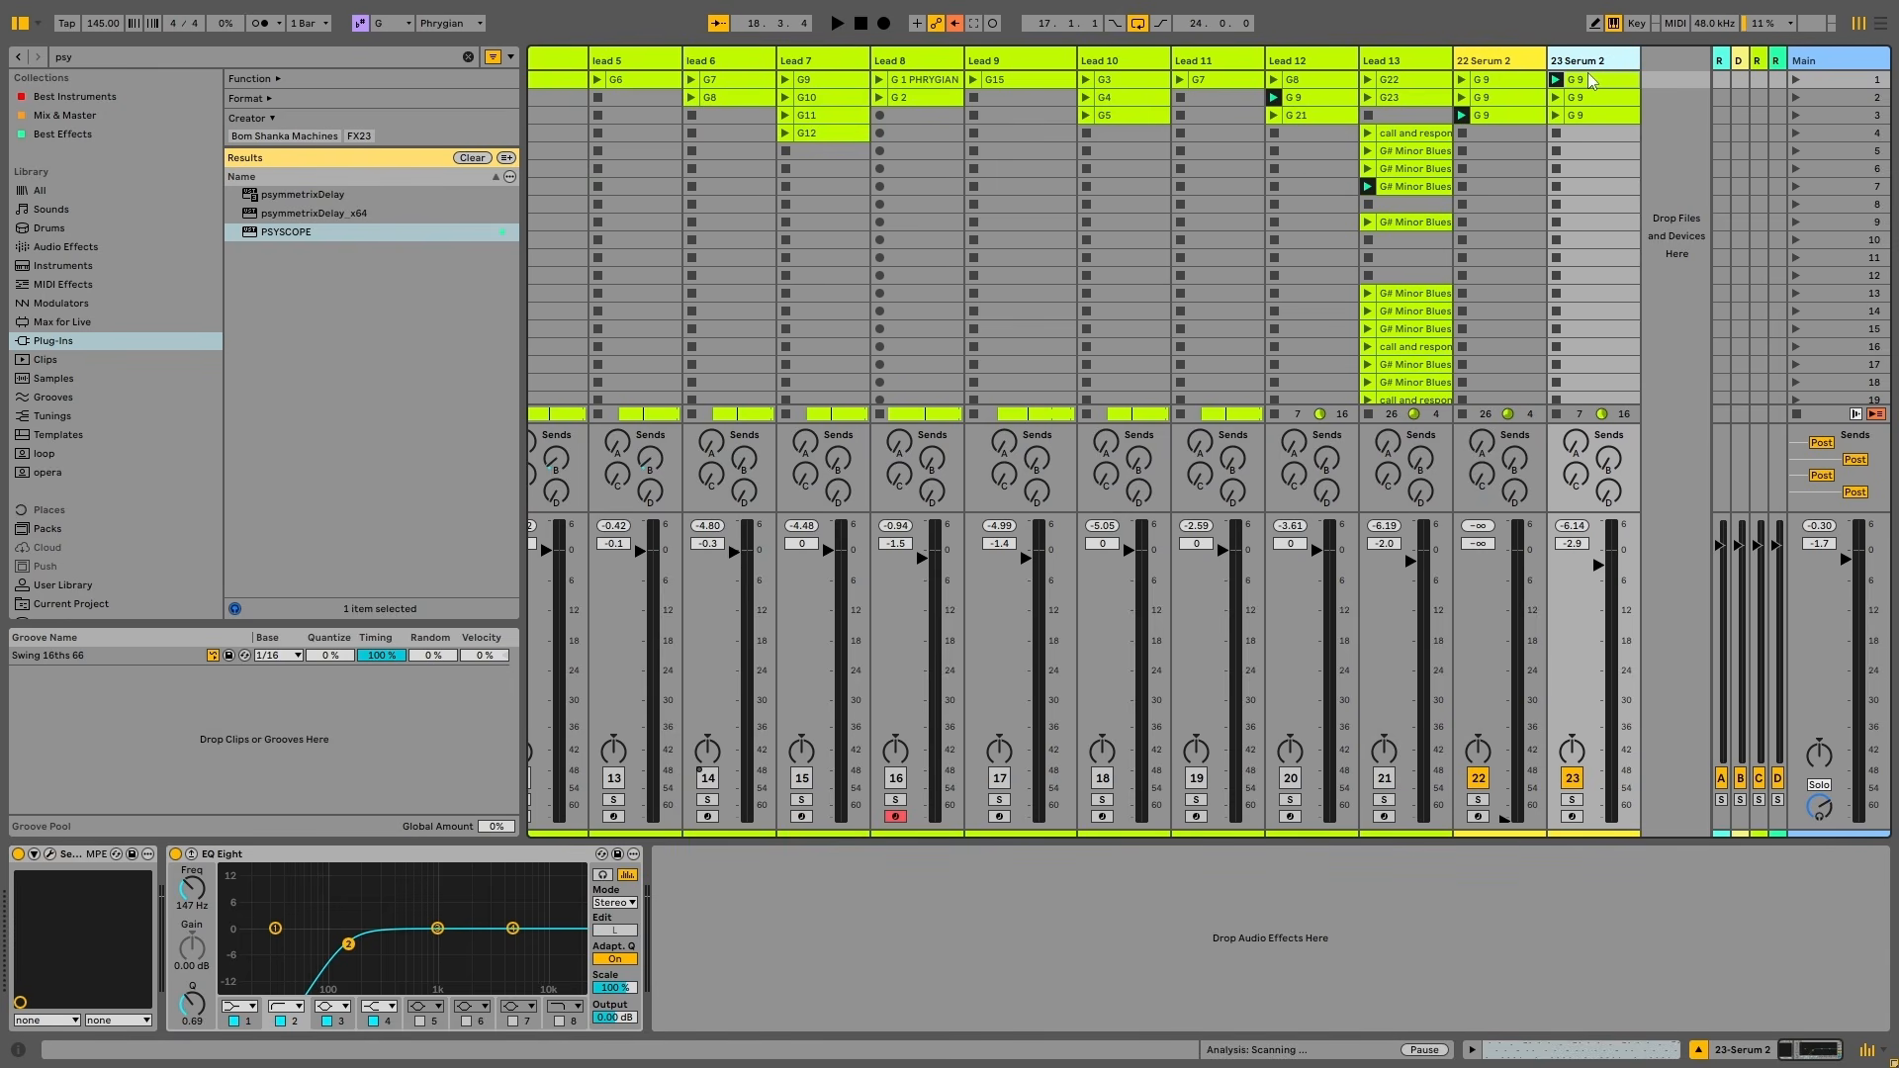
right_click(1595, 62)
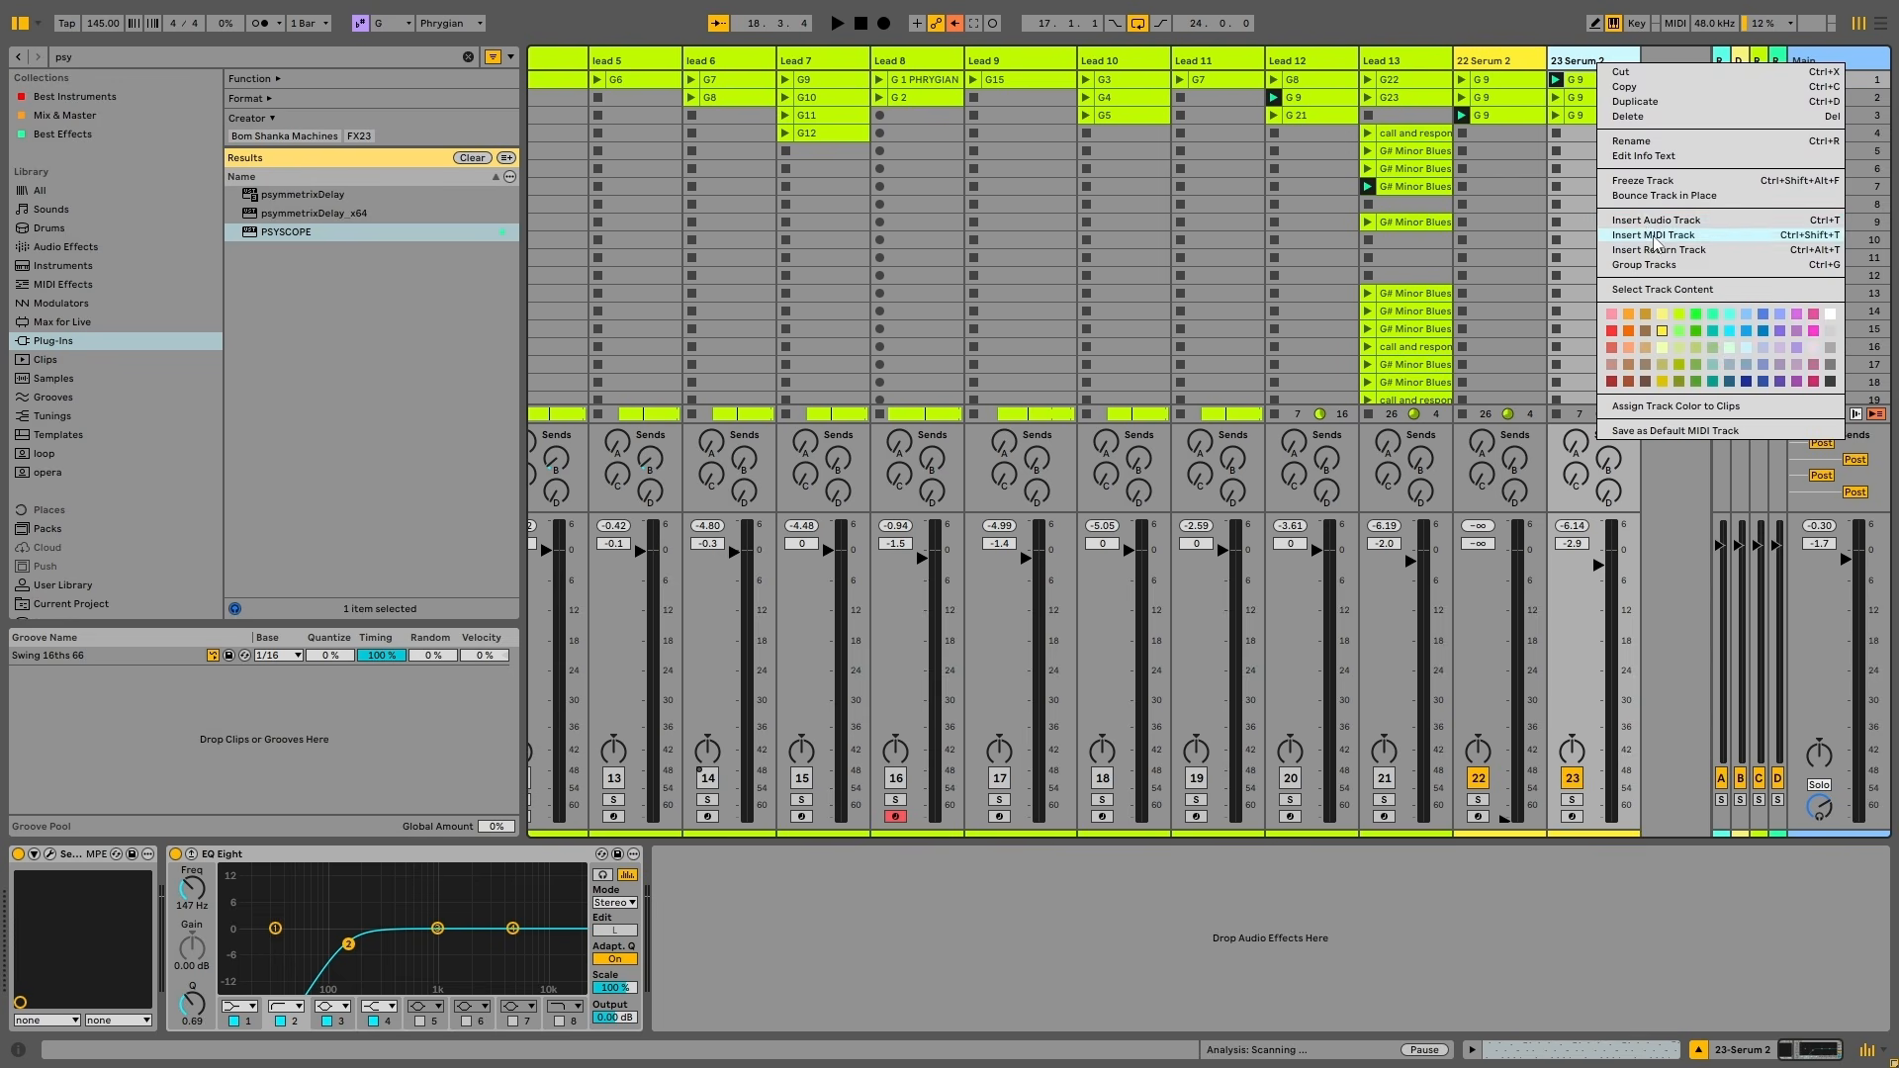
key("Escape")
Load Serum 2's Init Preset from the OSC page and launch track 23's G 9 clip
left_click(49, 854)
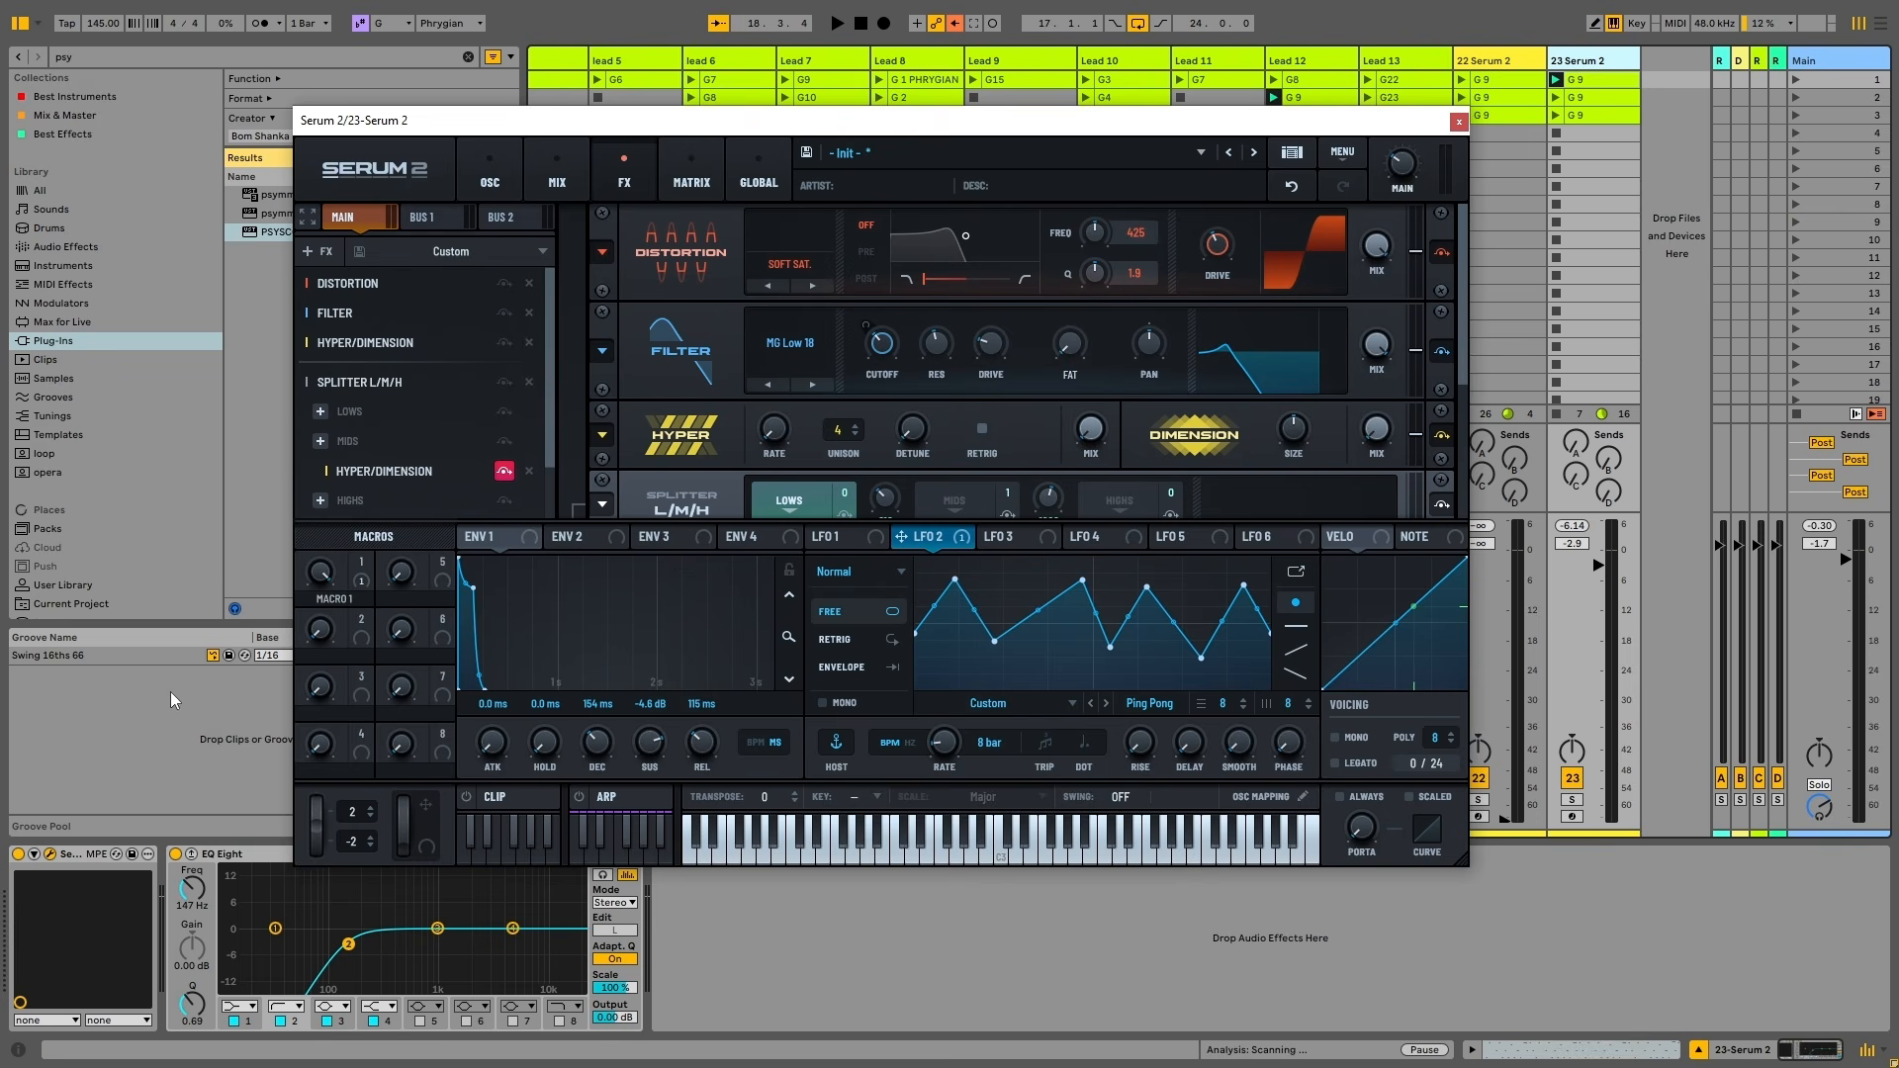
left_click(512, 176)
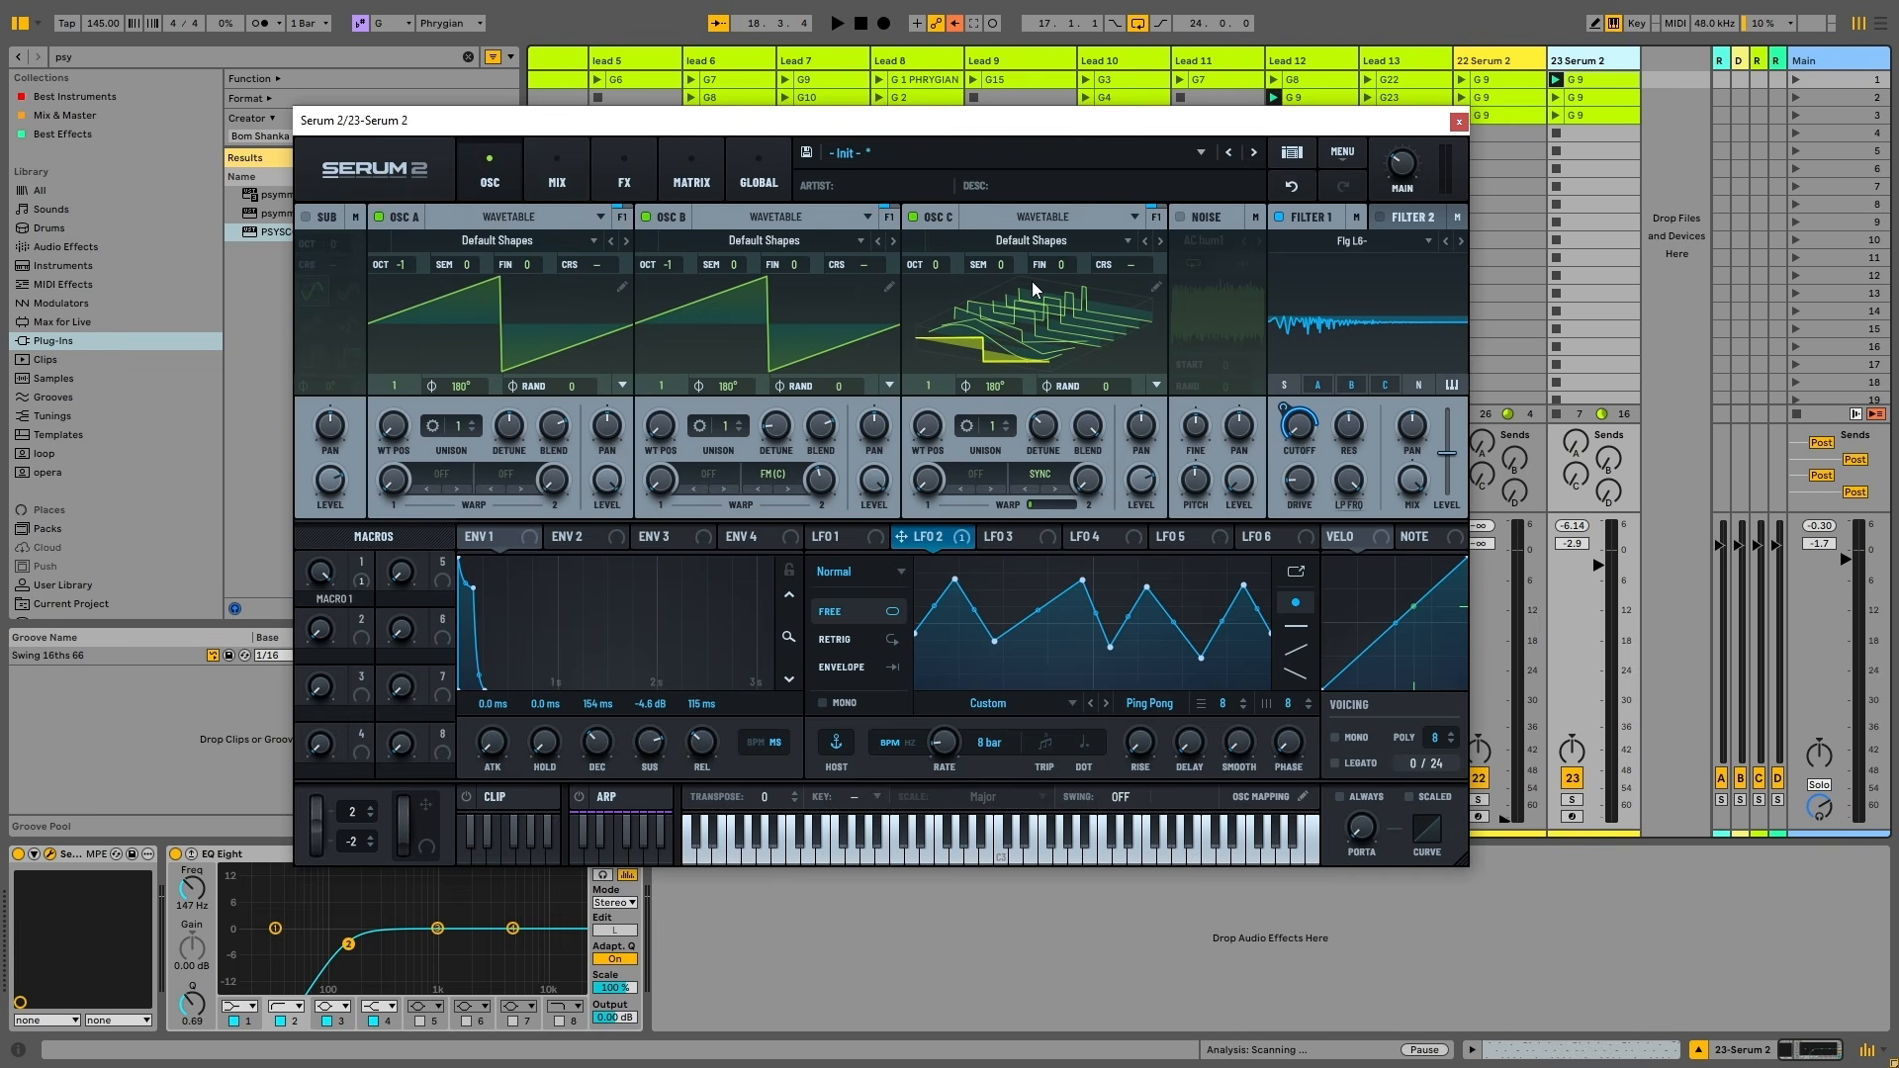
left_click_drag(976, 138, 996, 133)
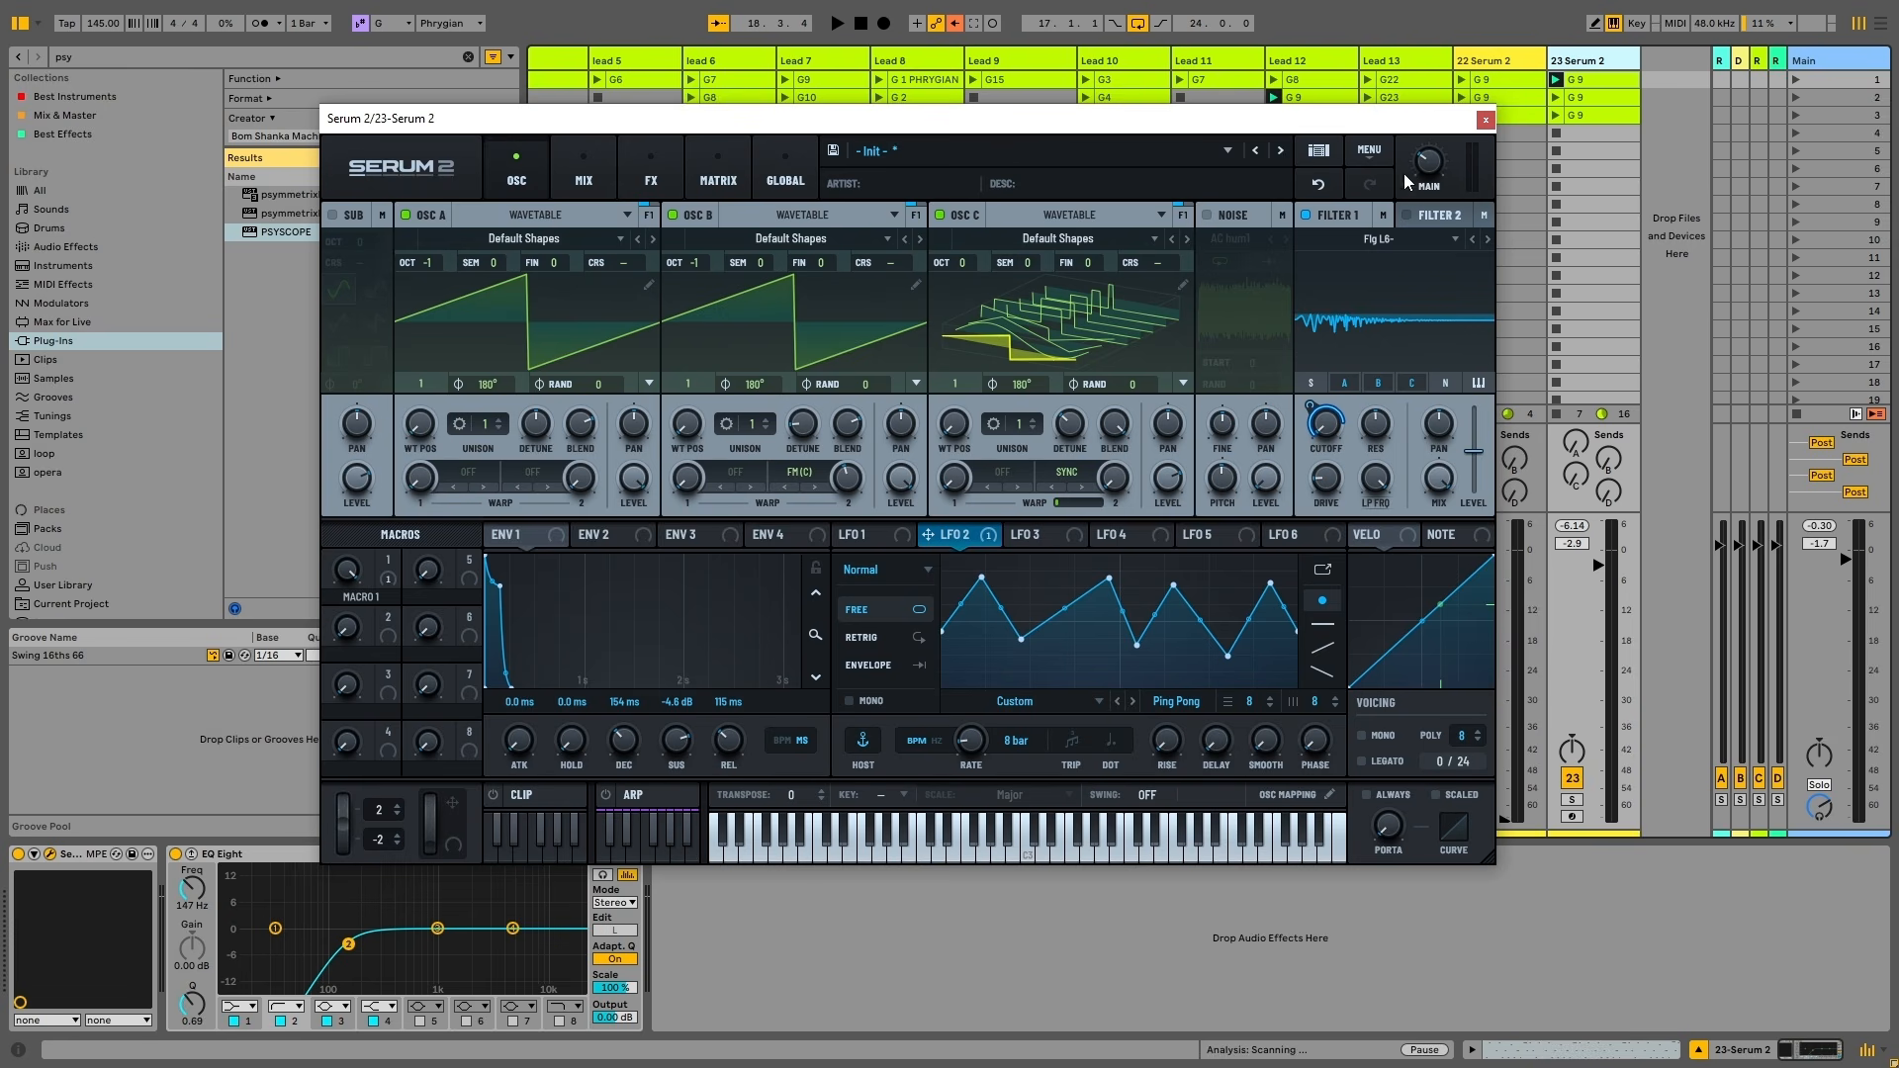
left_click(1368, 152)
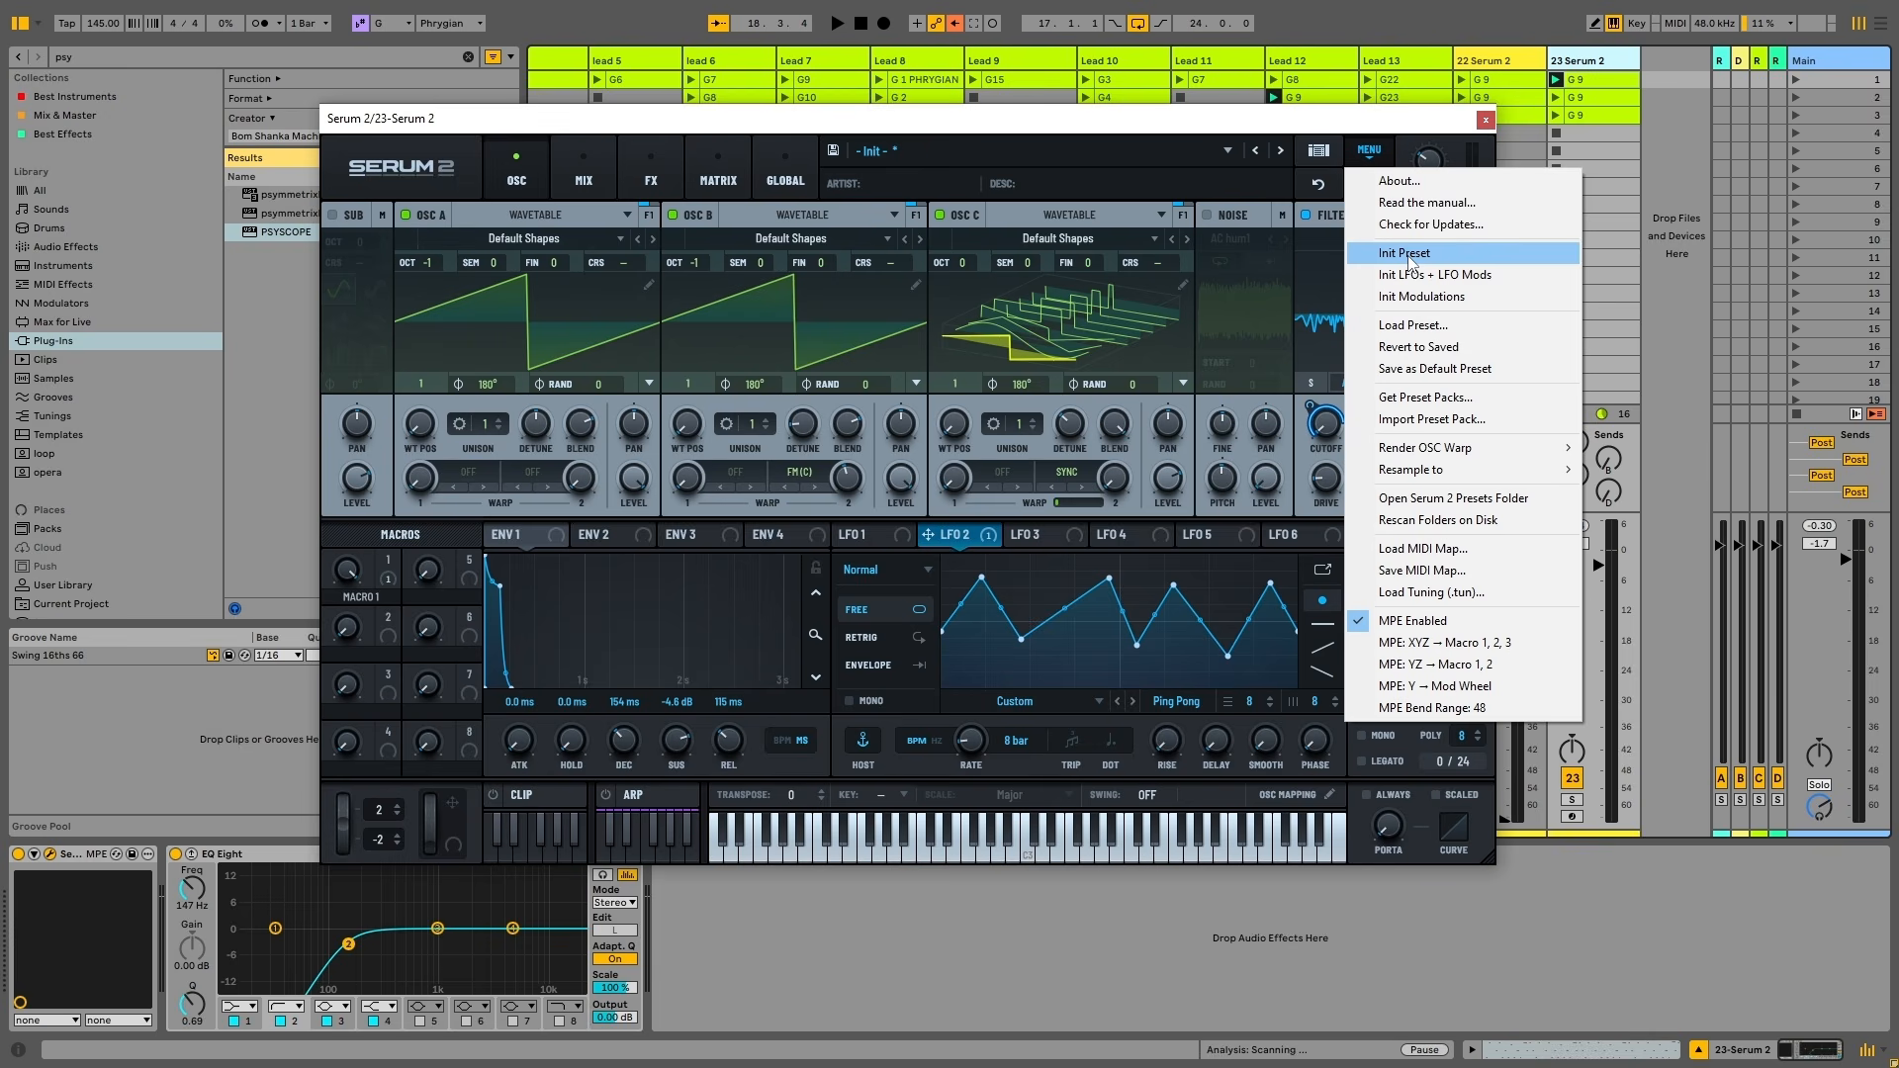
left_click(1405, 253)
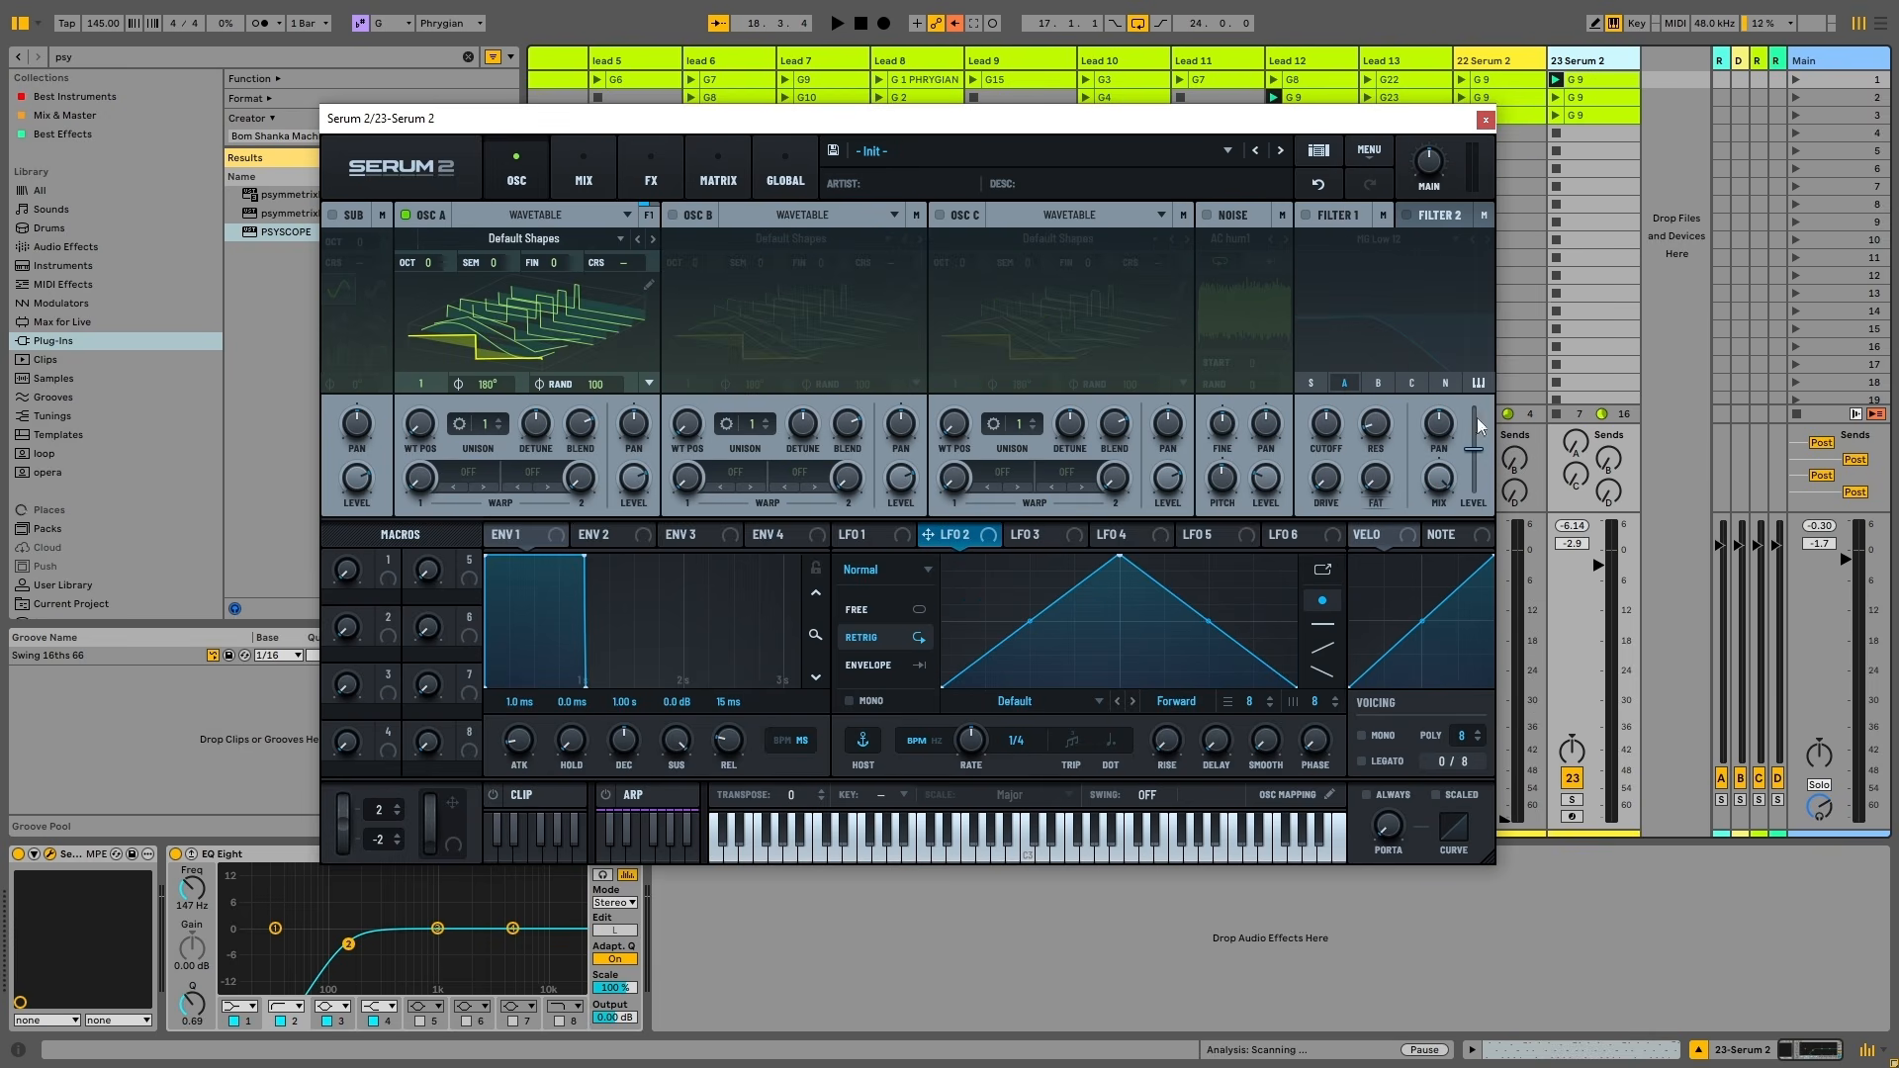
left_click(1557, 80)
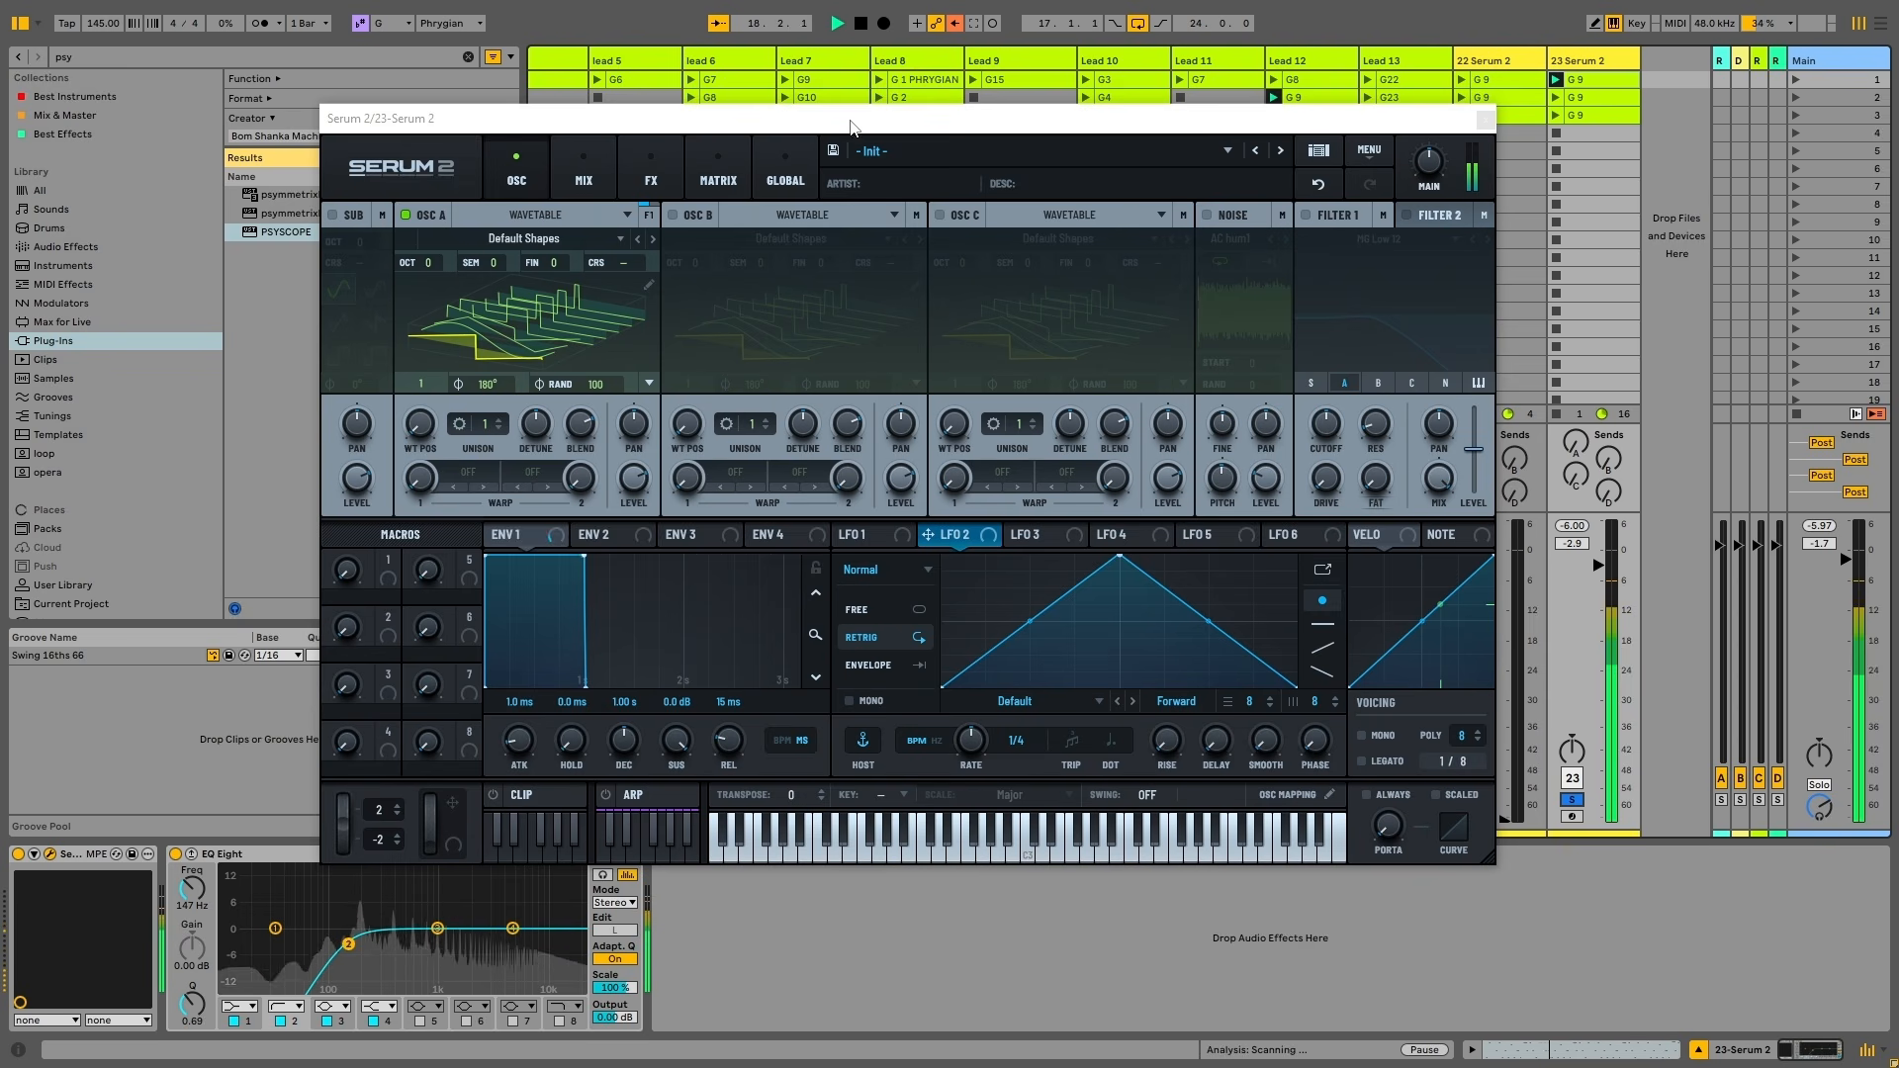
left_click_drag(1187, 118, 1061, 102)
Stop playback, view the row 2 G 9 clip's notes, then return to the session grid
left_click(1606, 79)
key("space")
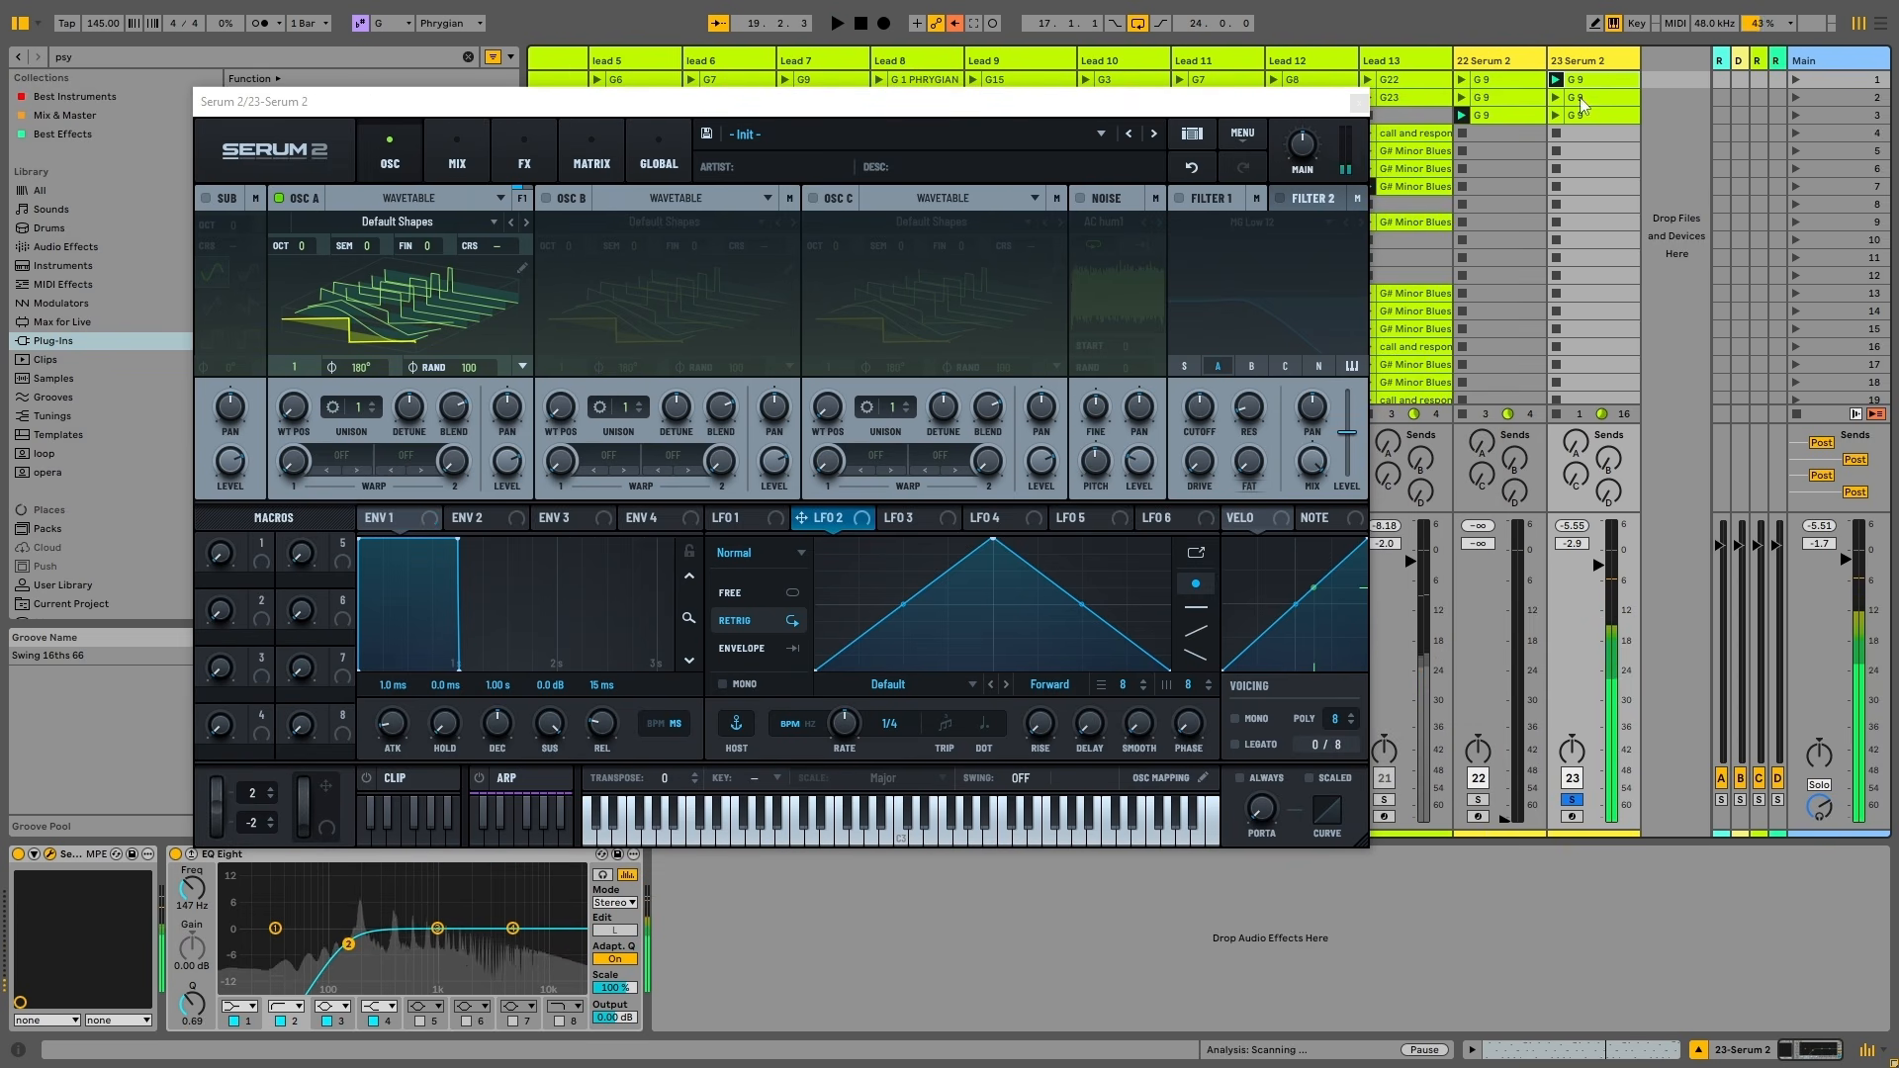
left_click(1559, 99)
double_click(1585, 99)
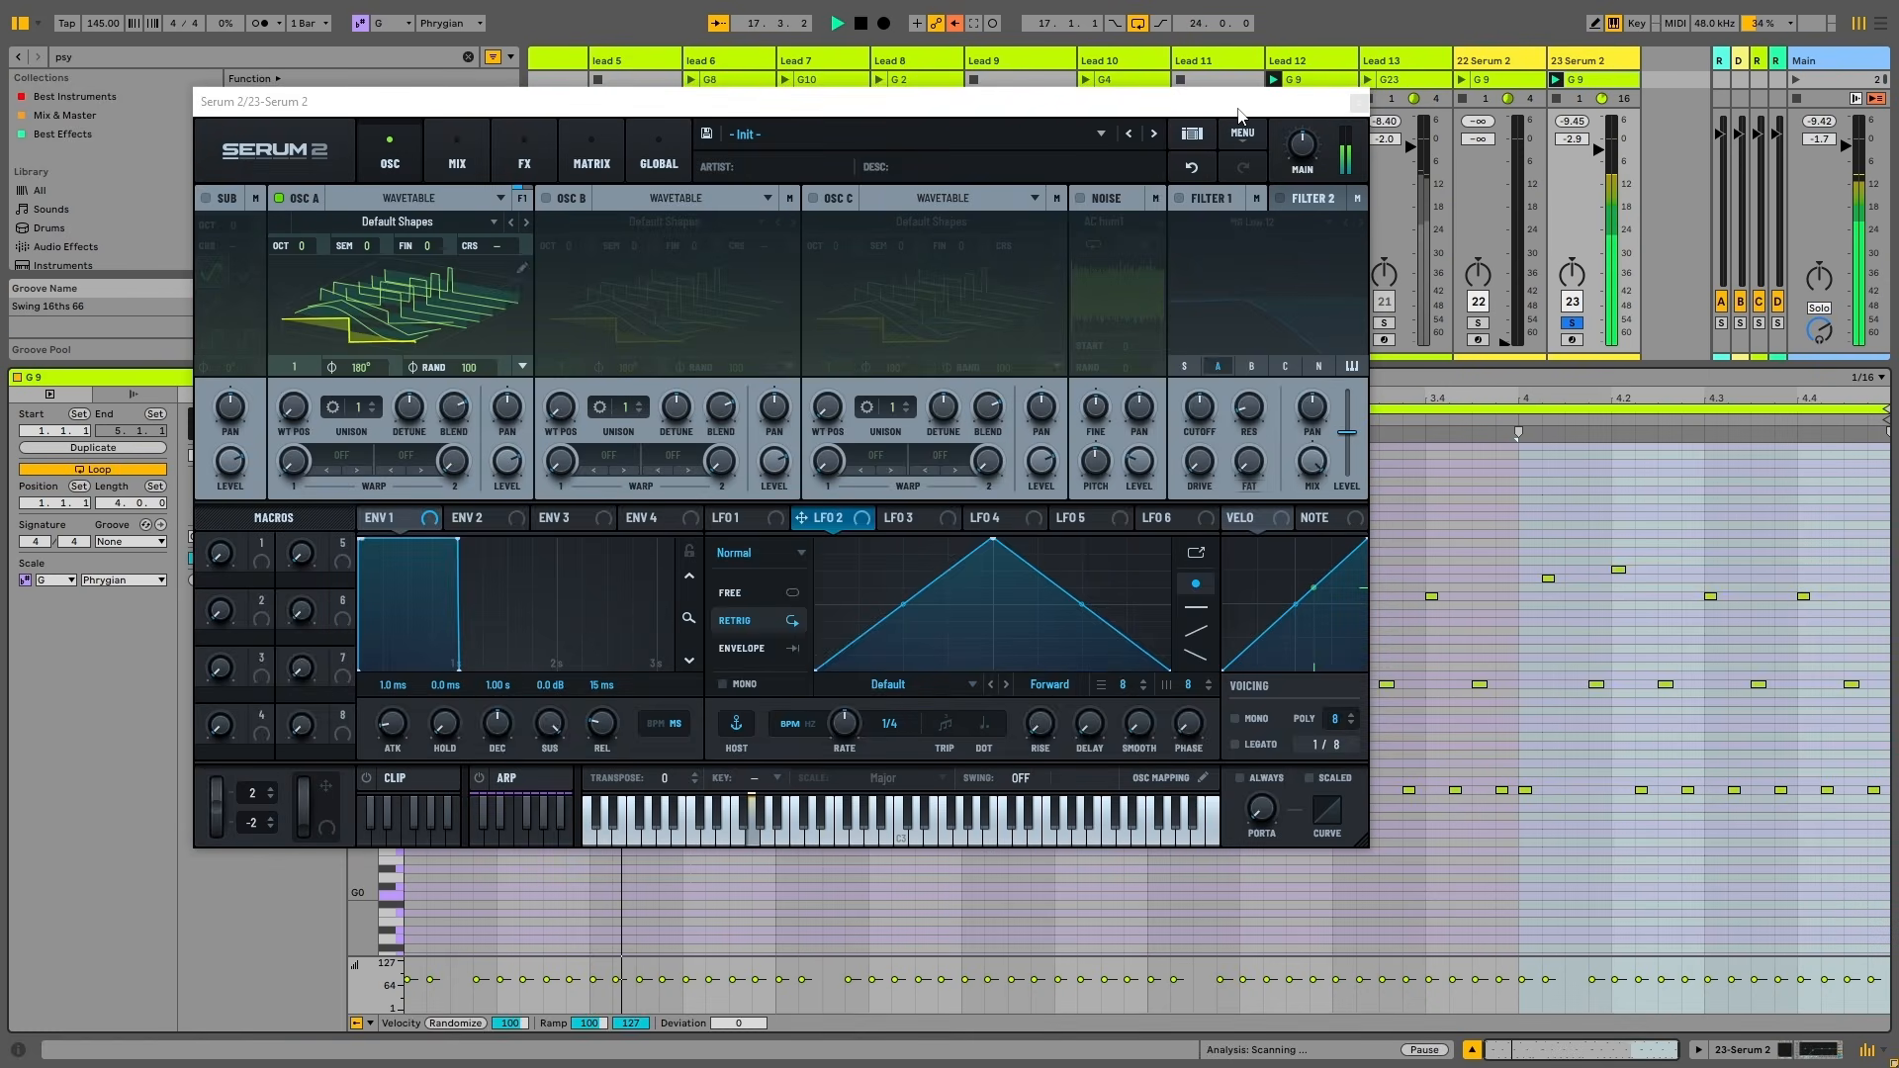
left_click_drag(1238, 105, 1391, 349)
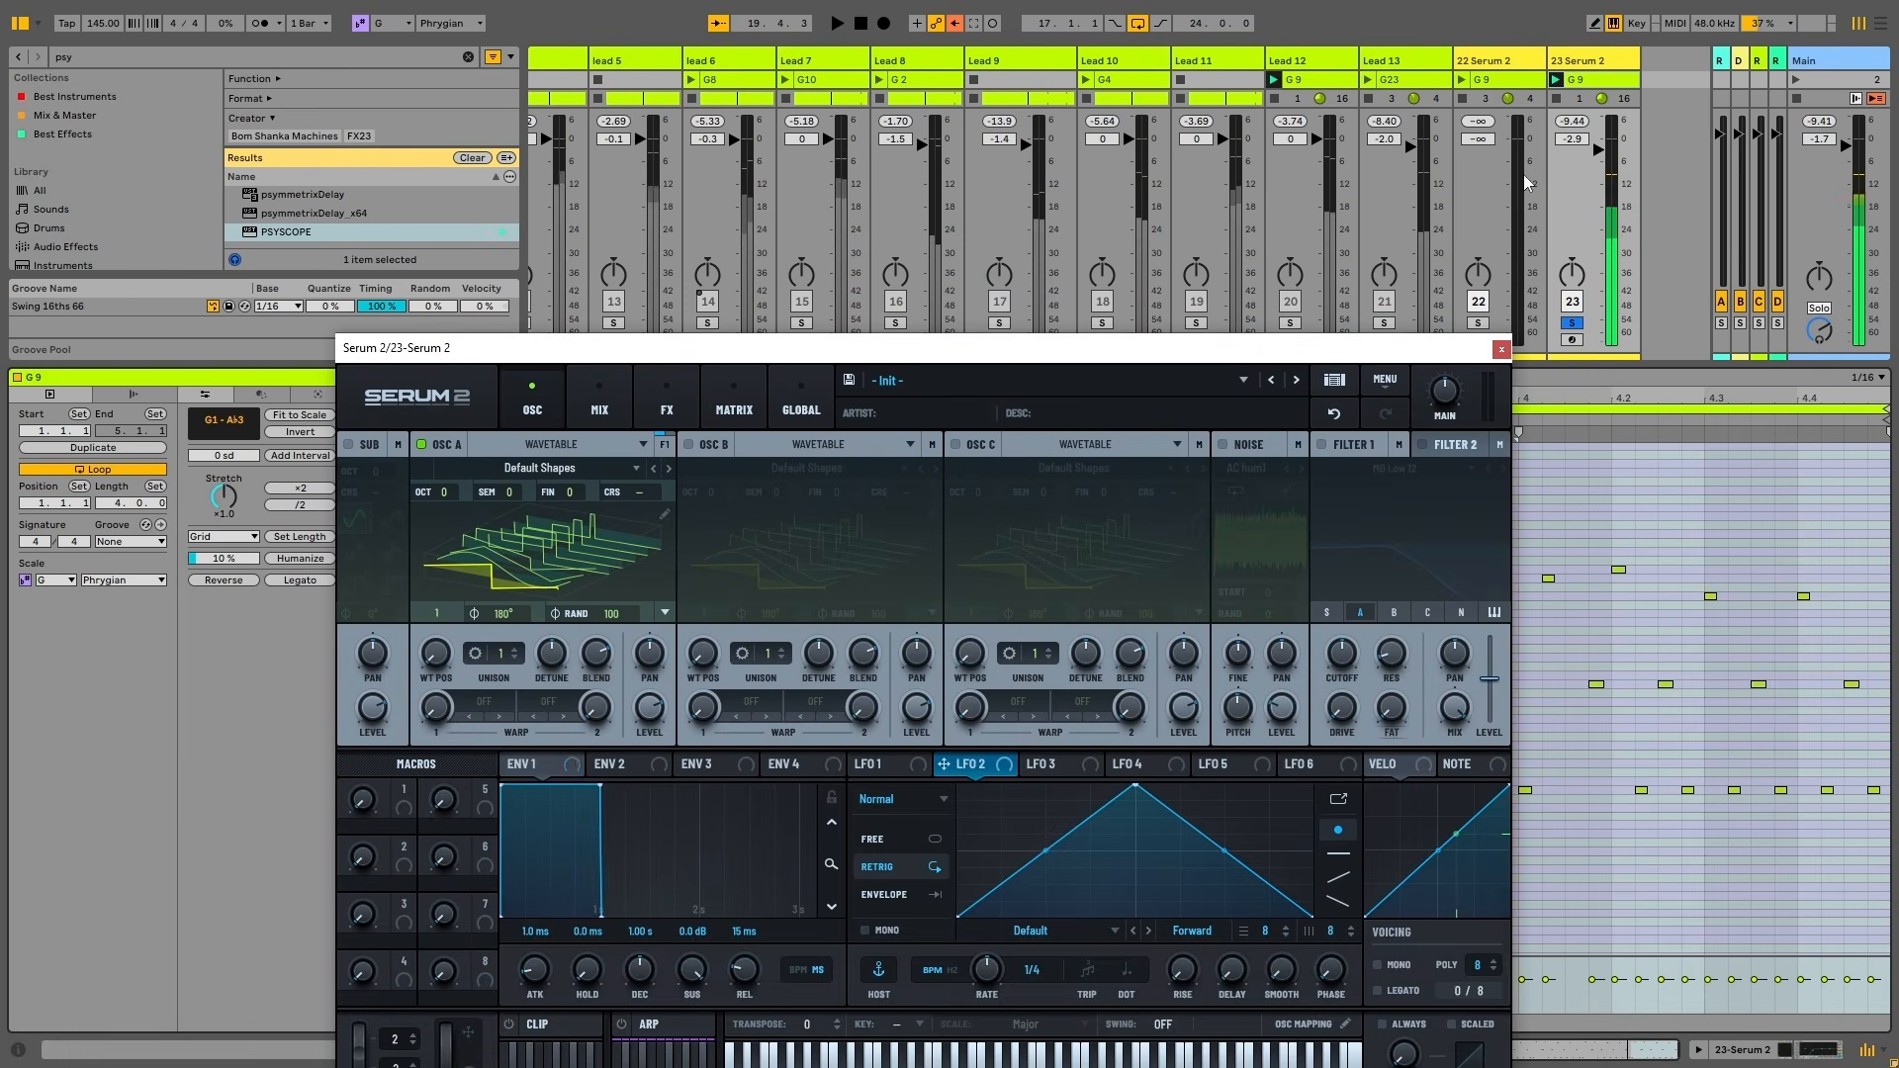
key("ctrl+alt+l")
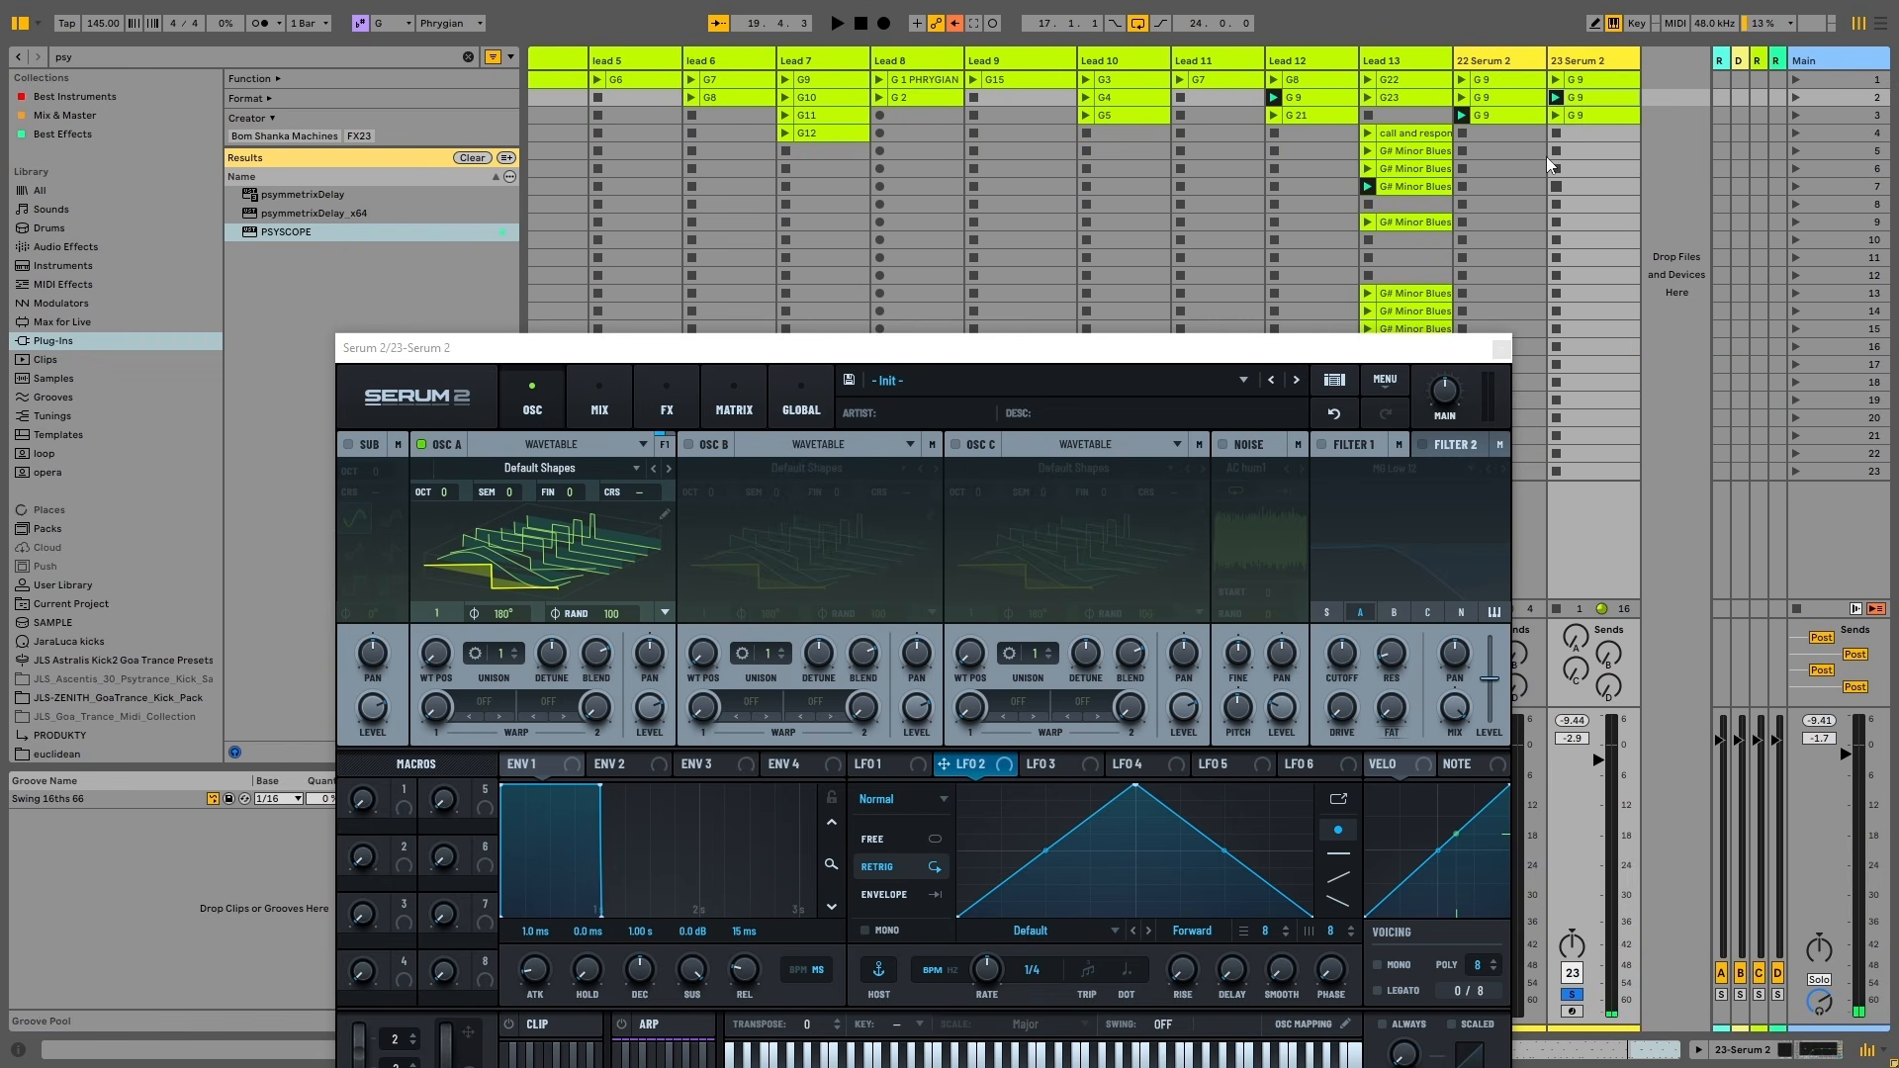
Launch the row 3 clip and open its notes in the piano roll
left_click(1555, 116)
left_click_drag(1379, 348, 1140, 1052)
double_click(1607, 117)
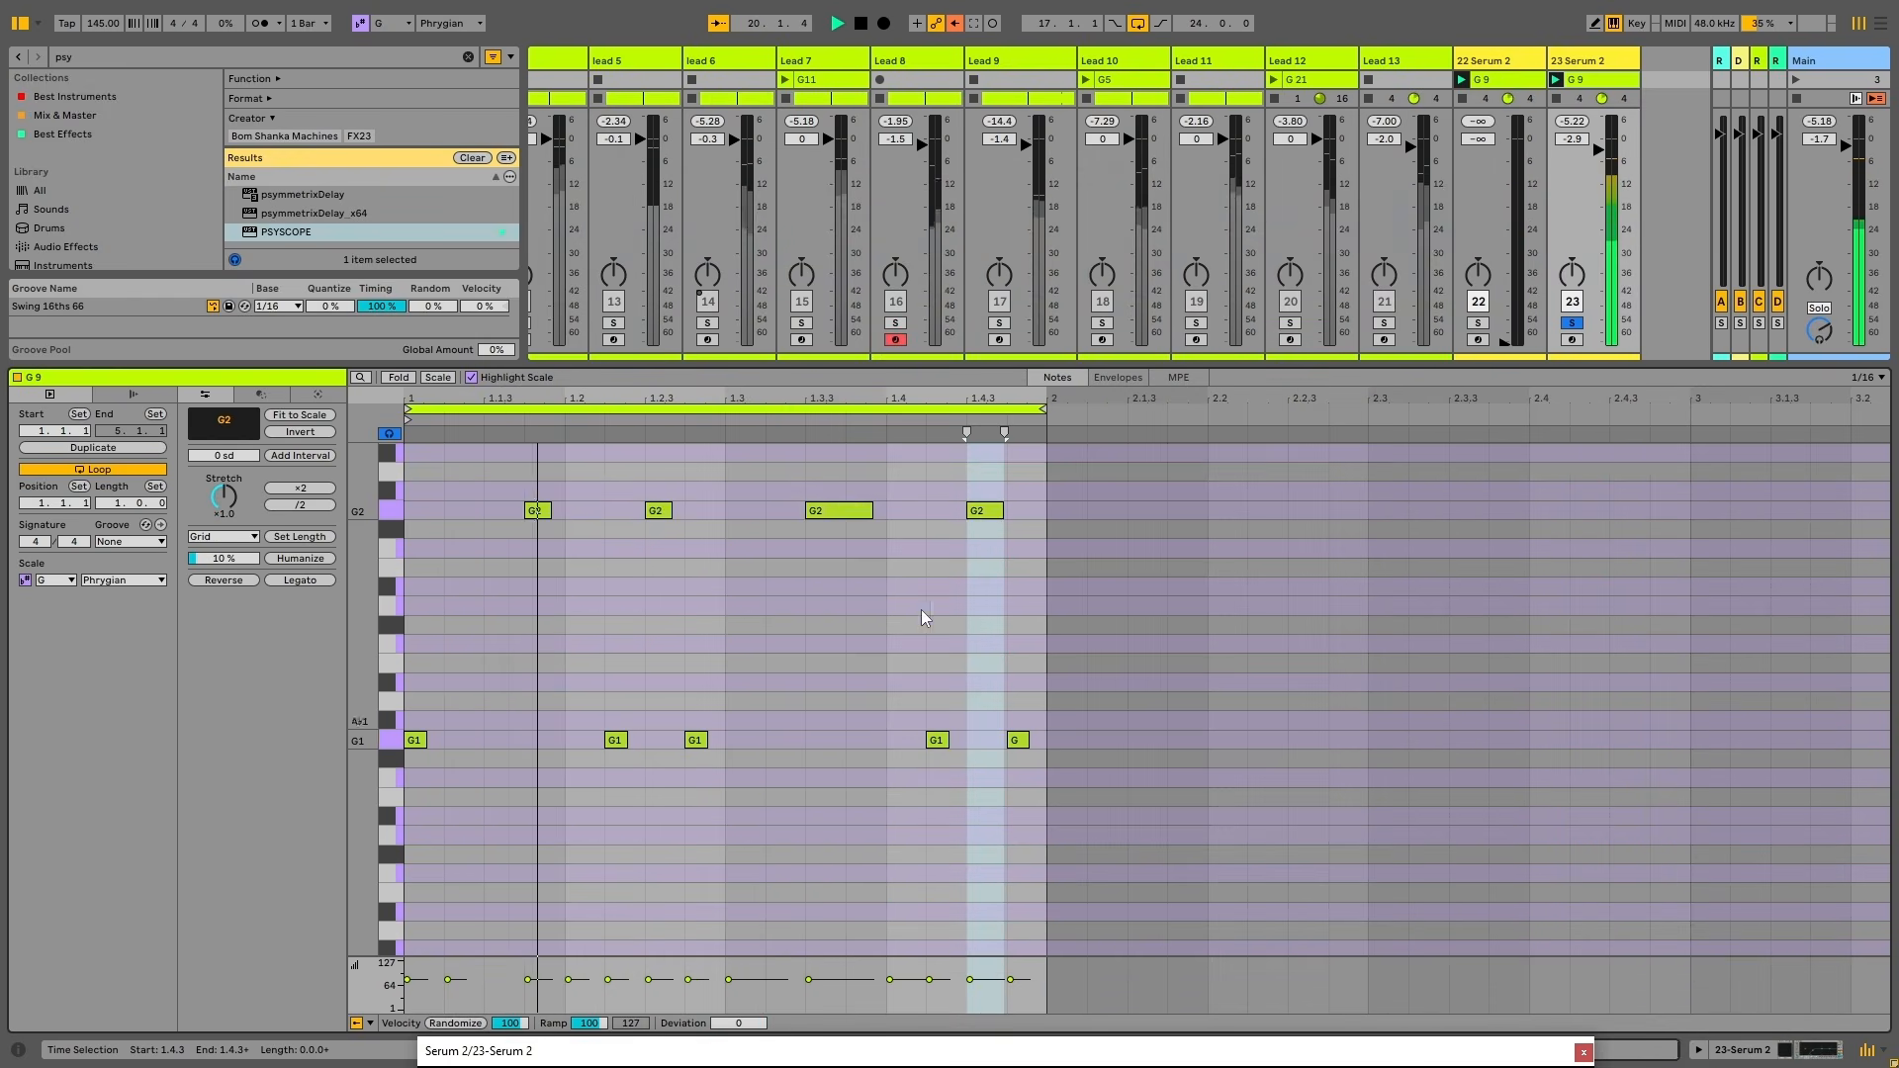
key("space")
scroll(877, 756, "down", 2)
scroll(875, 753, "up", 6)
scroll(798, 638, "down", 5)
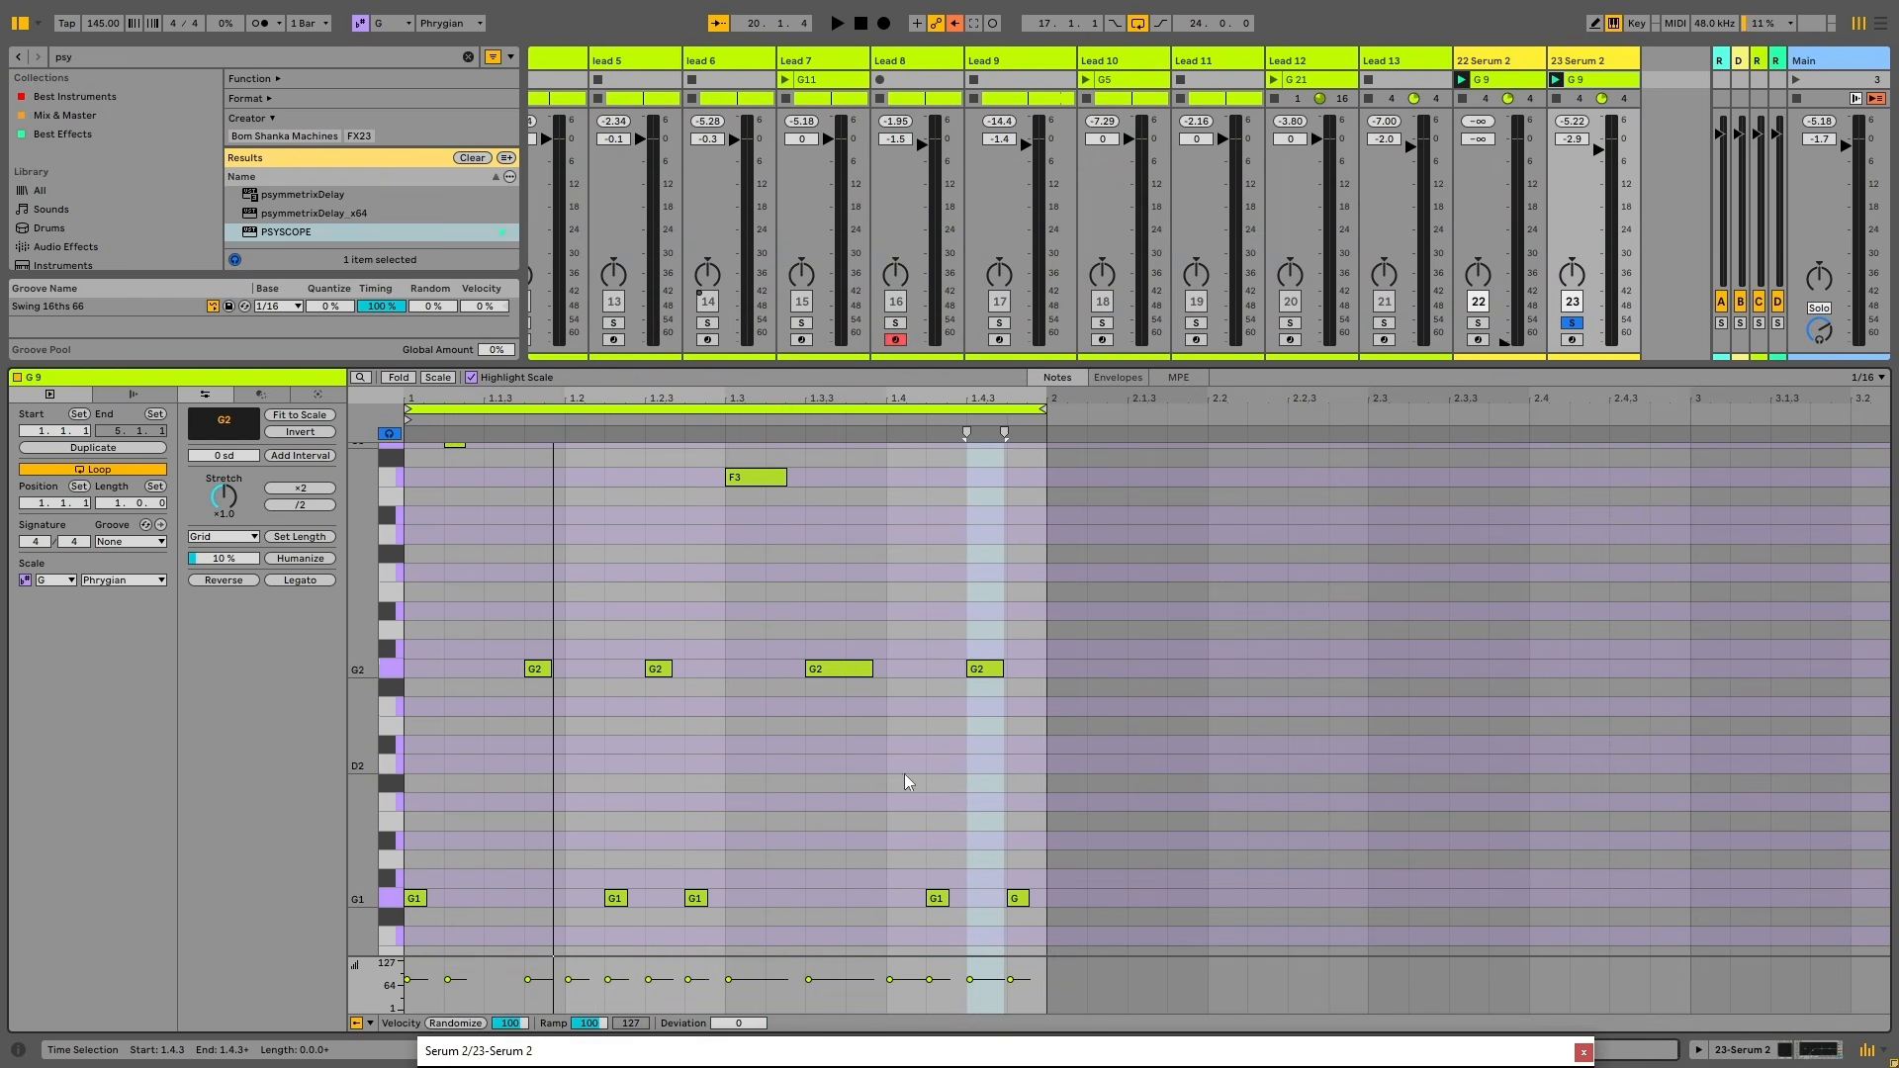
scroll(945, 727, "up", 3)
scroll(985, 689, "up", 2)
scroll(947, 556, "down", 2)
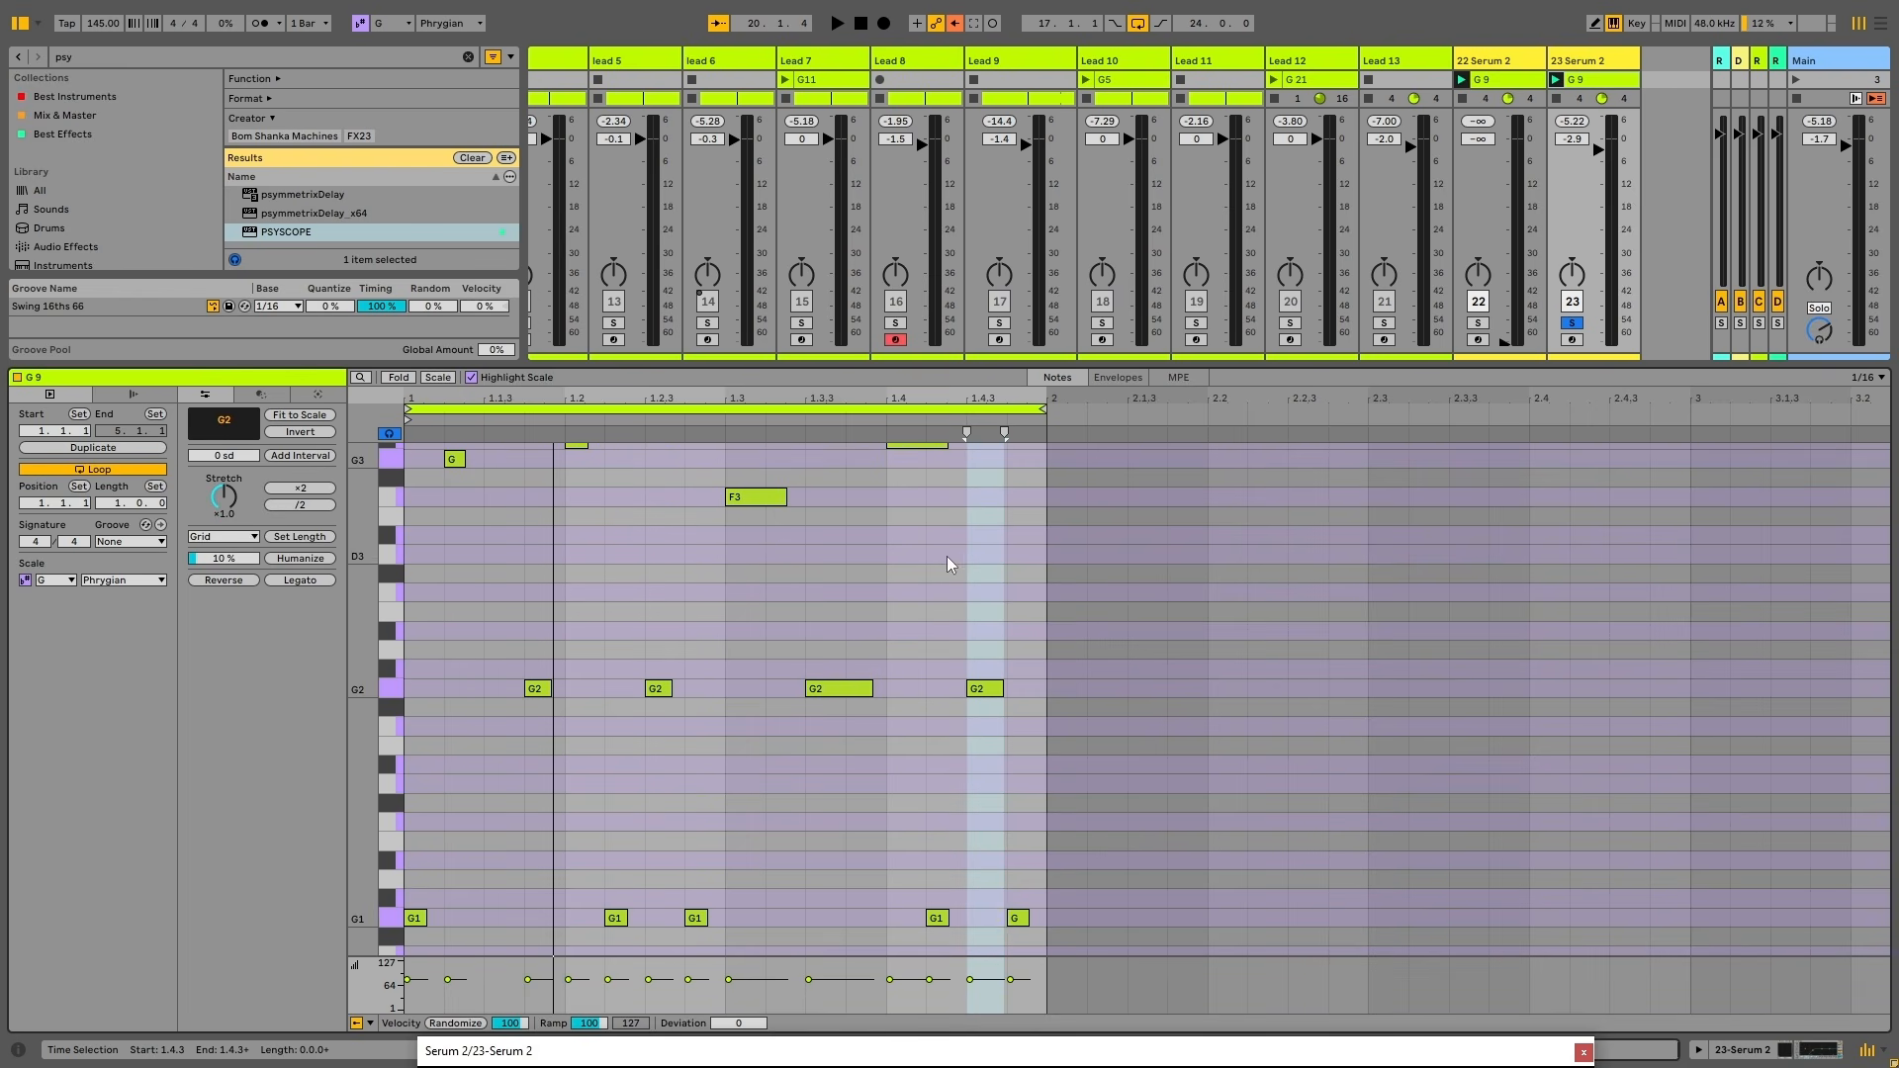
scroll(954, 495, "up", 1)
scroll(950, 540, "down", 2)
scroll(950, 540, "up", 2)
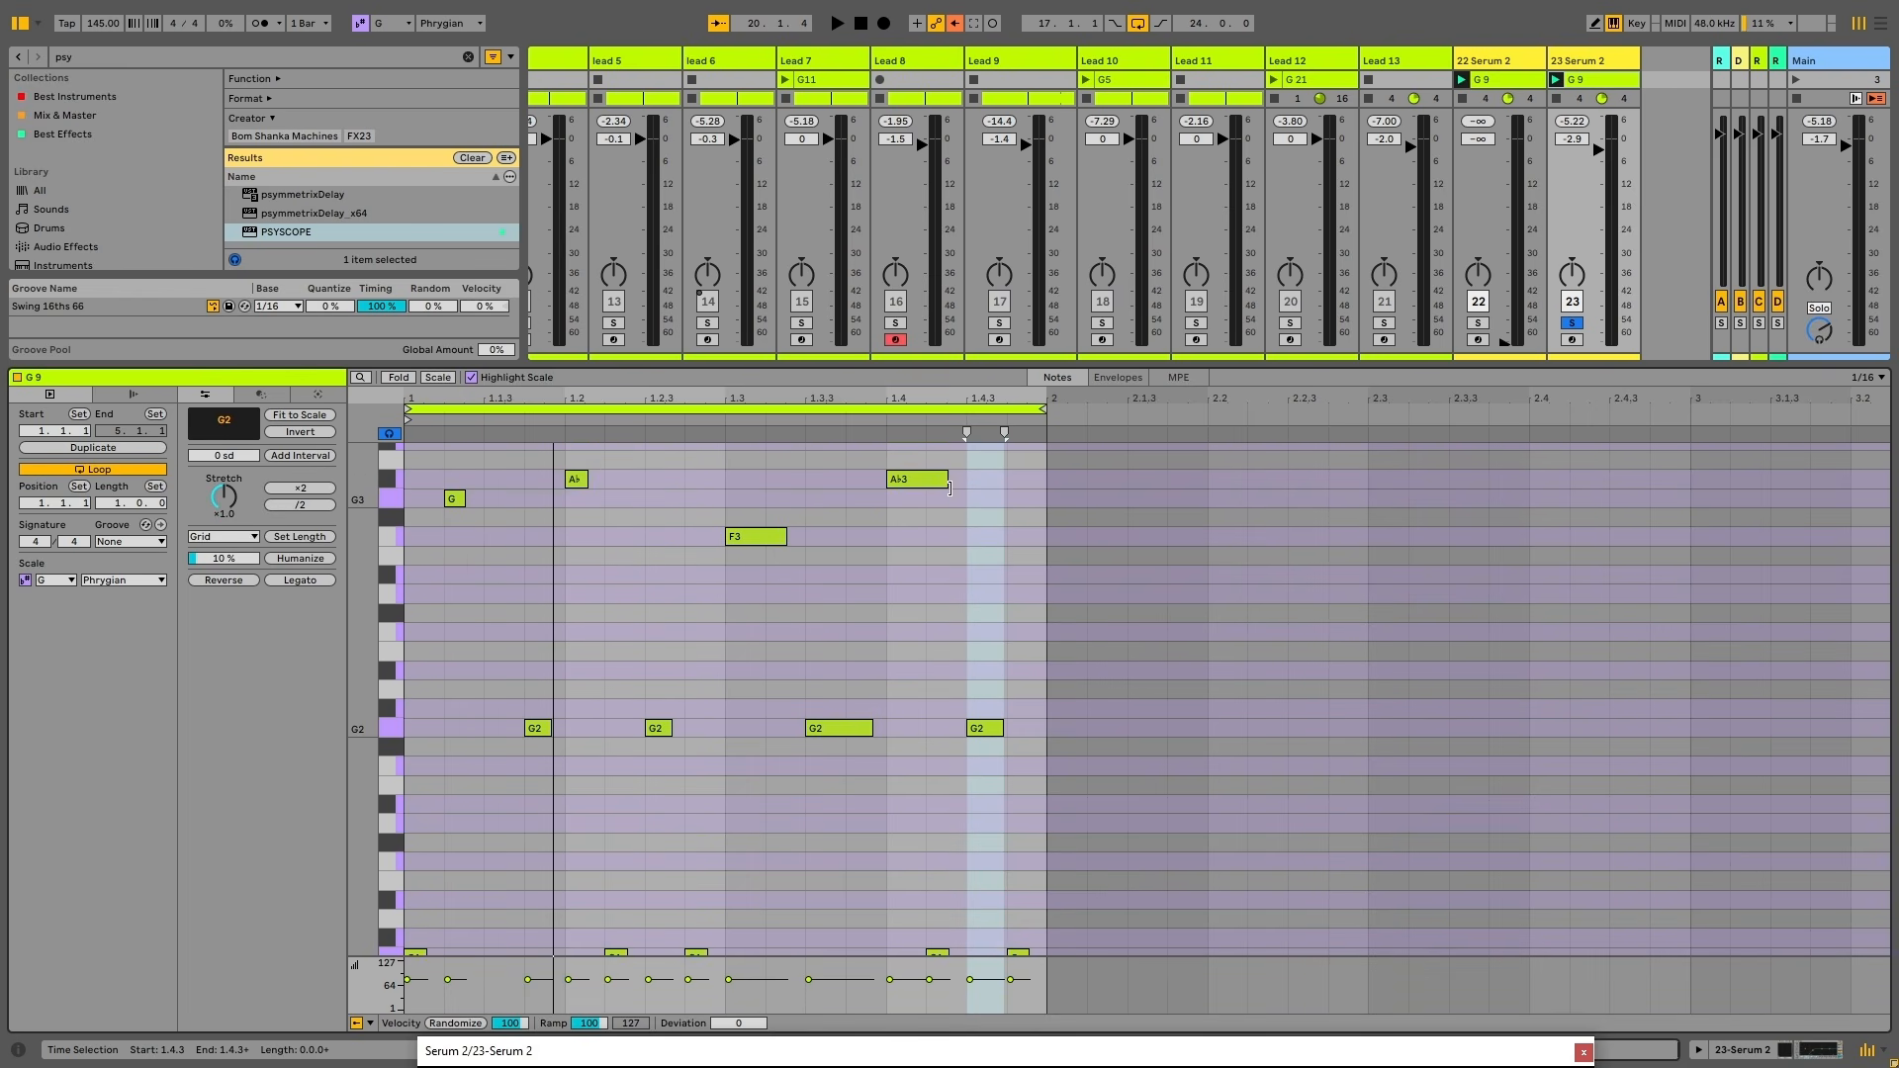
Shorten the later Ab3 note, audition the clip, and reopen Serum 2 on track 23
left_click_drag(946, 494, 928, 495)
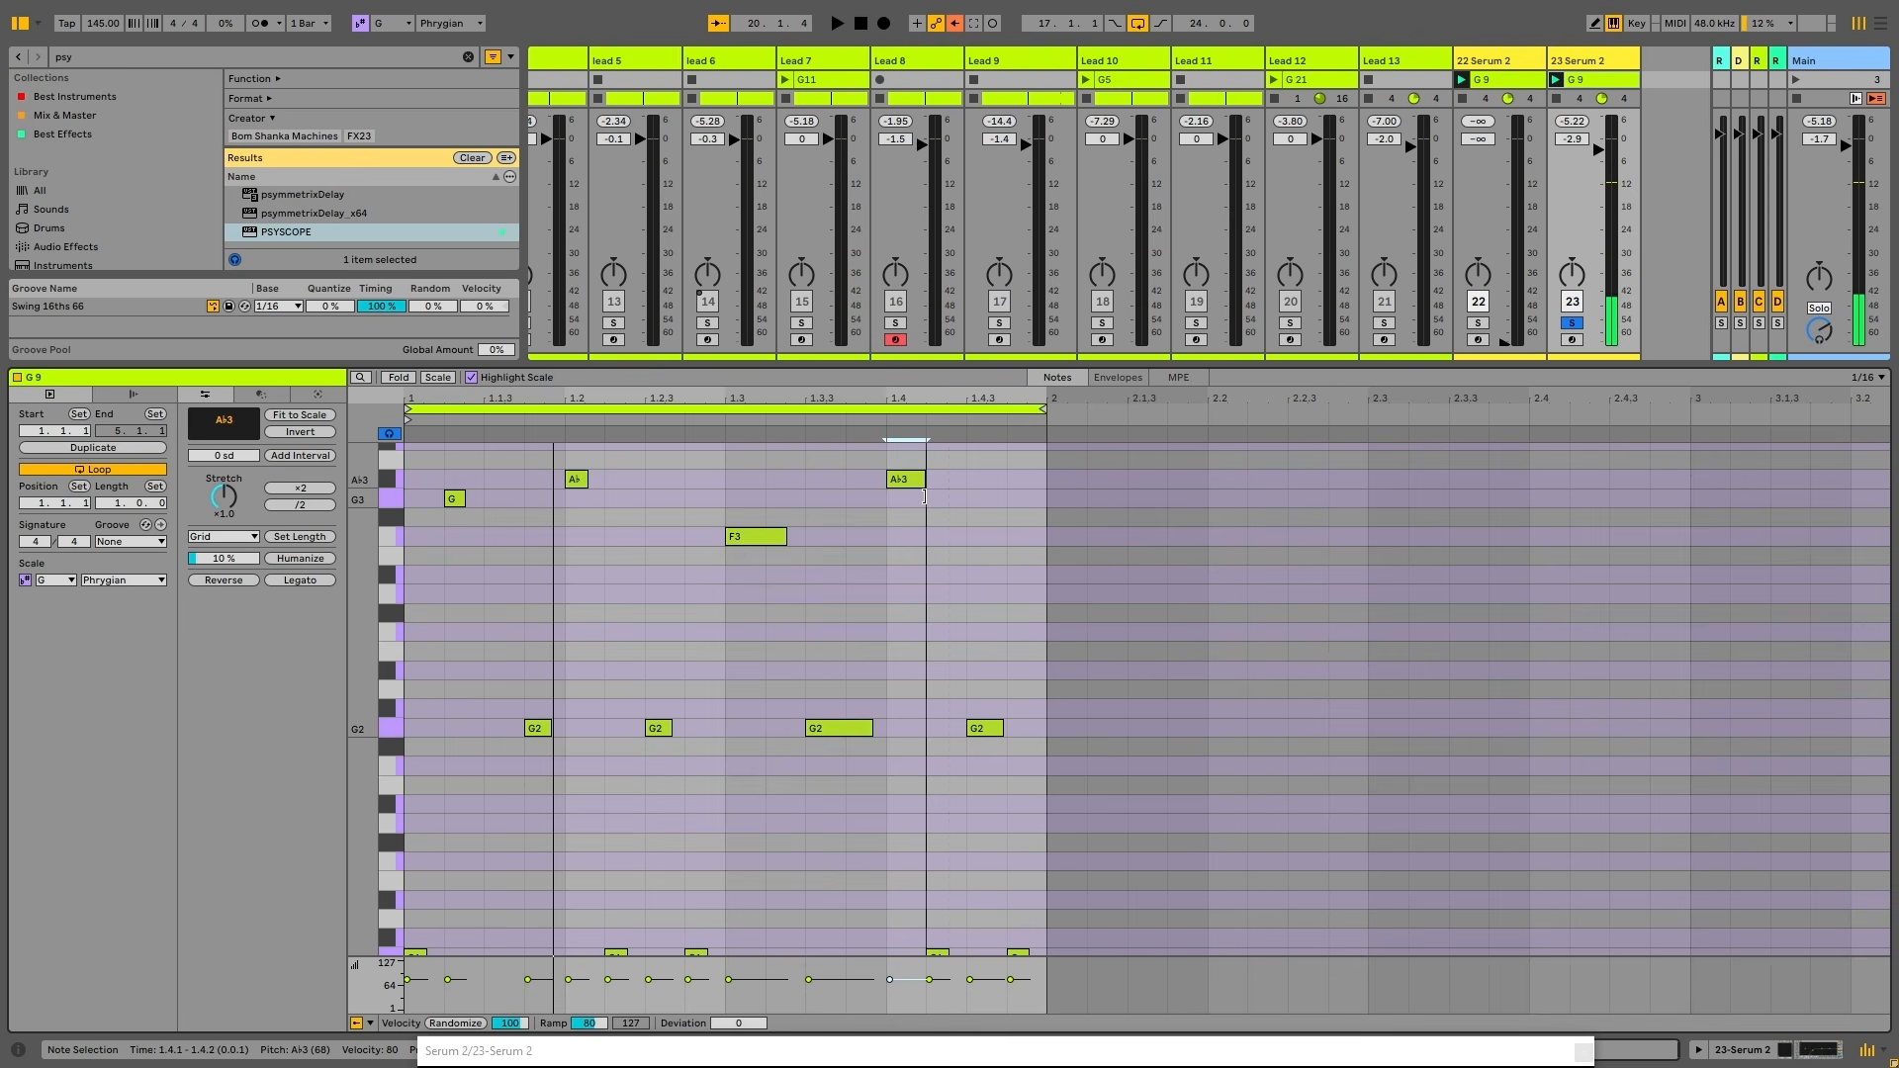
scroll(1003, 736, "down", 5)
key("space")
scroll(1006, 730, "up", 3)
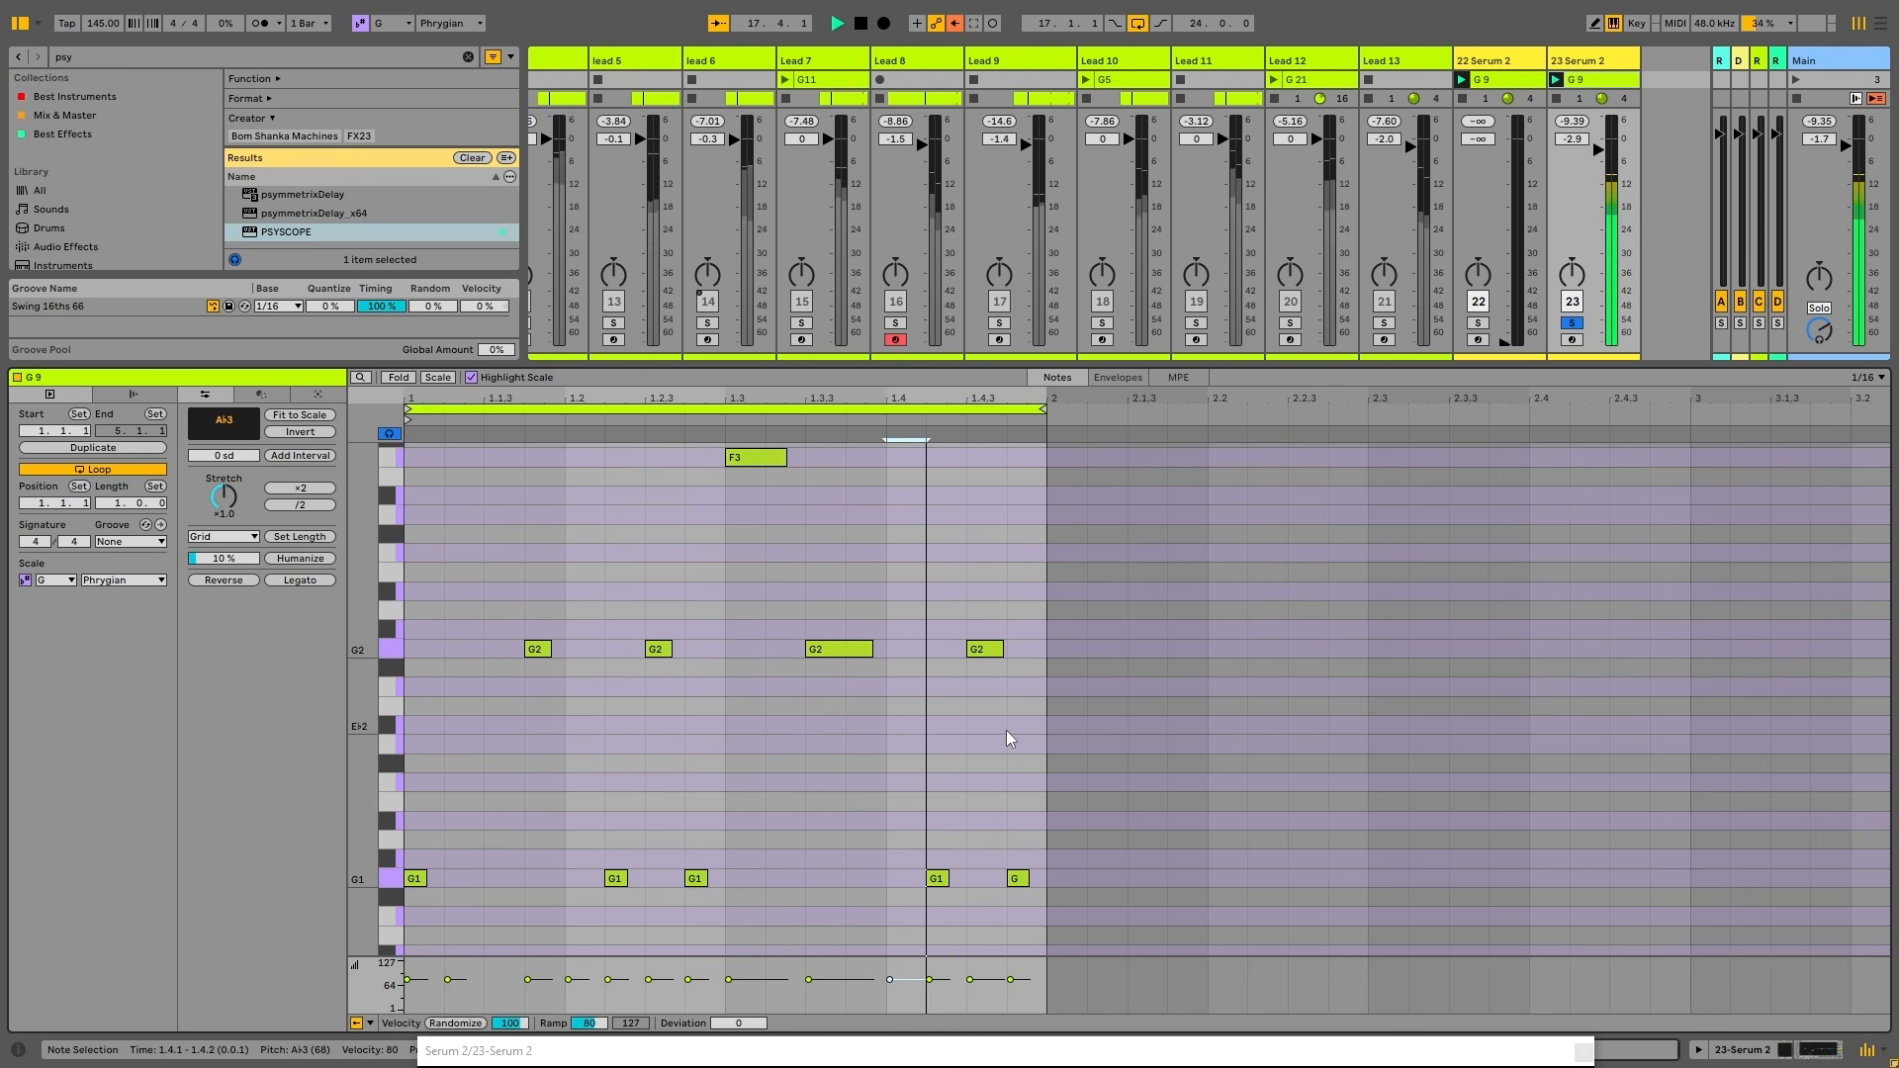
scroll(1009, 728, "up", 3)
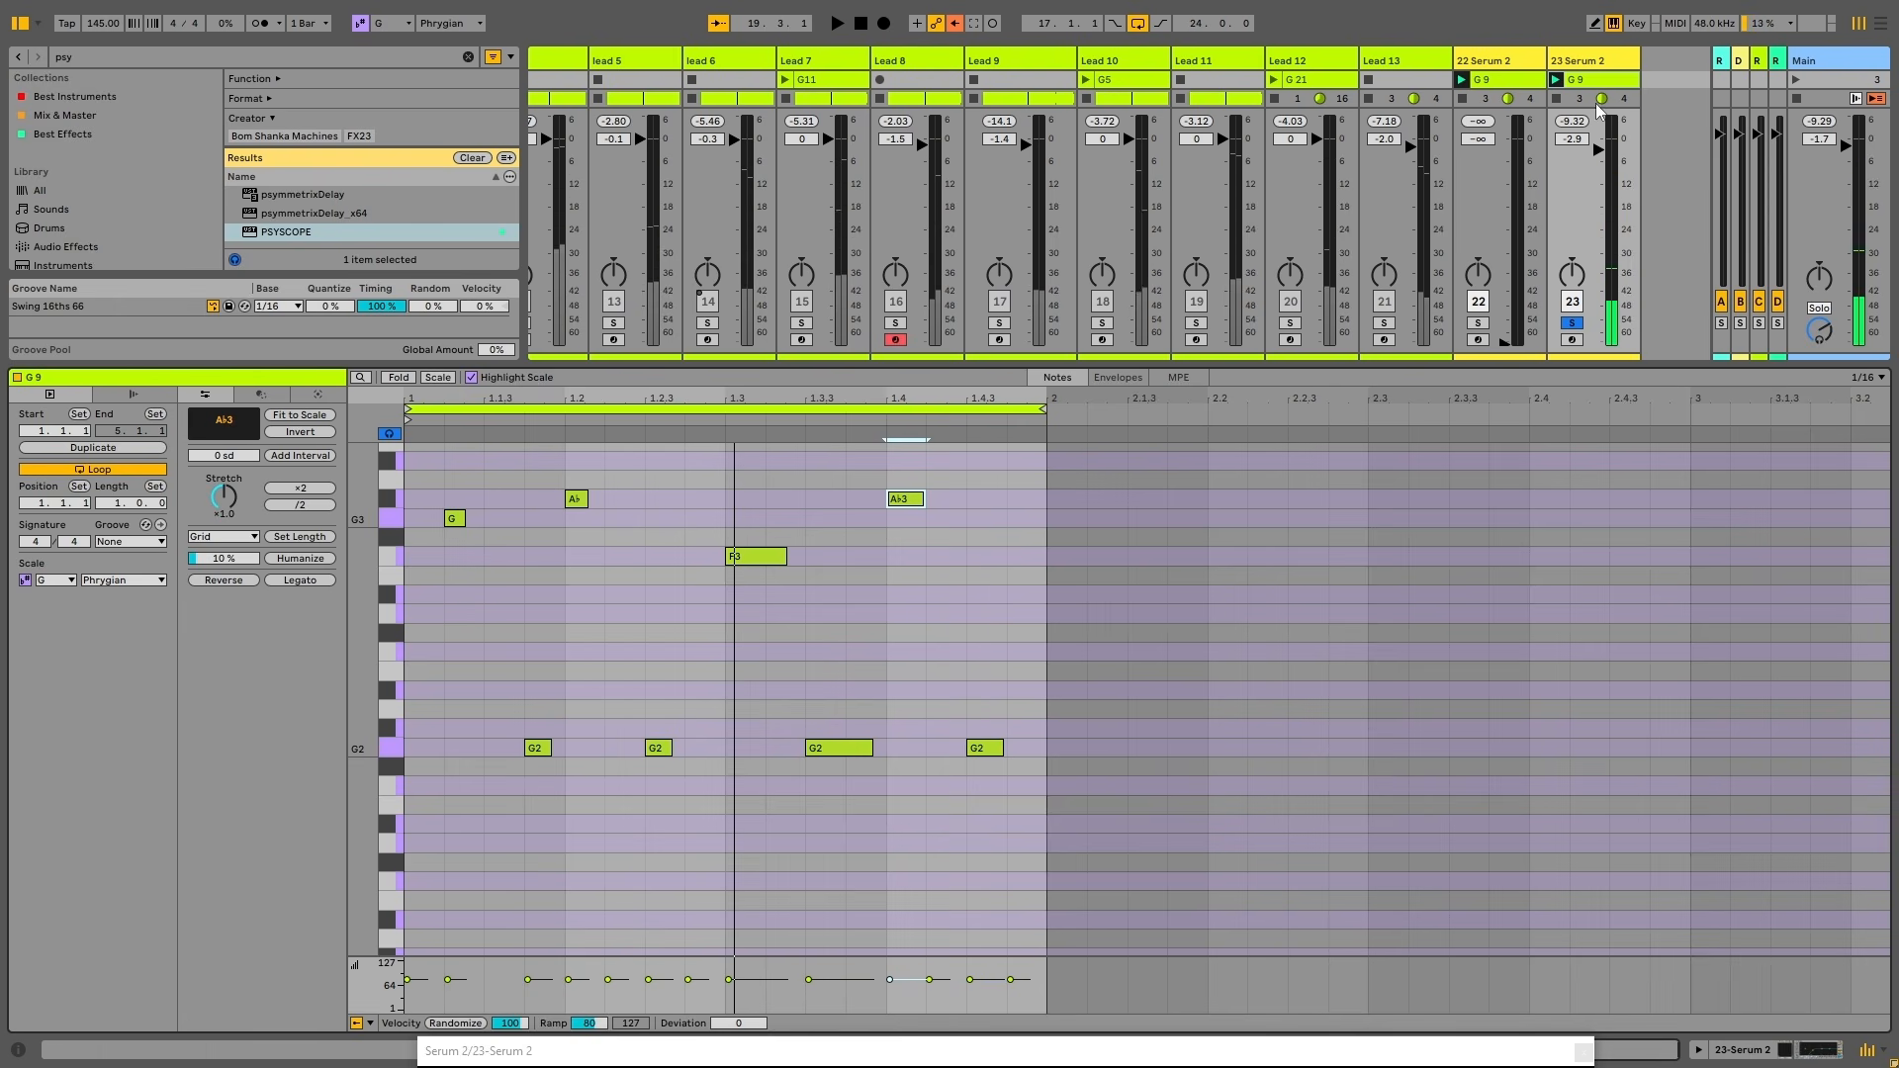
left_click_drag(363, 704, 267, 704)
left_click(715, 527)
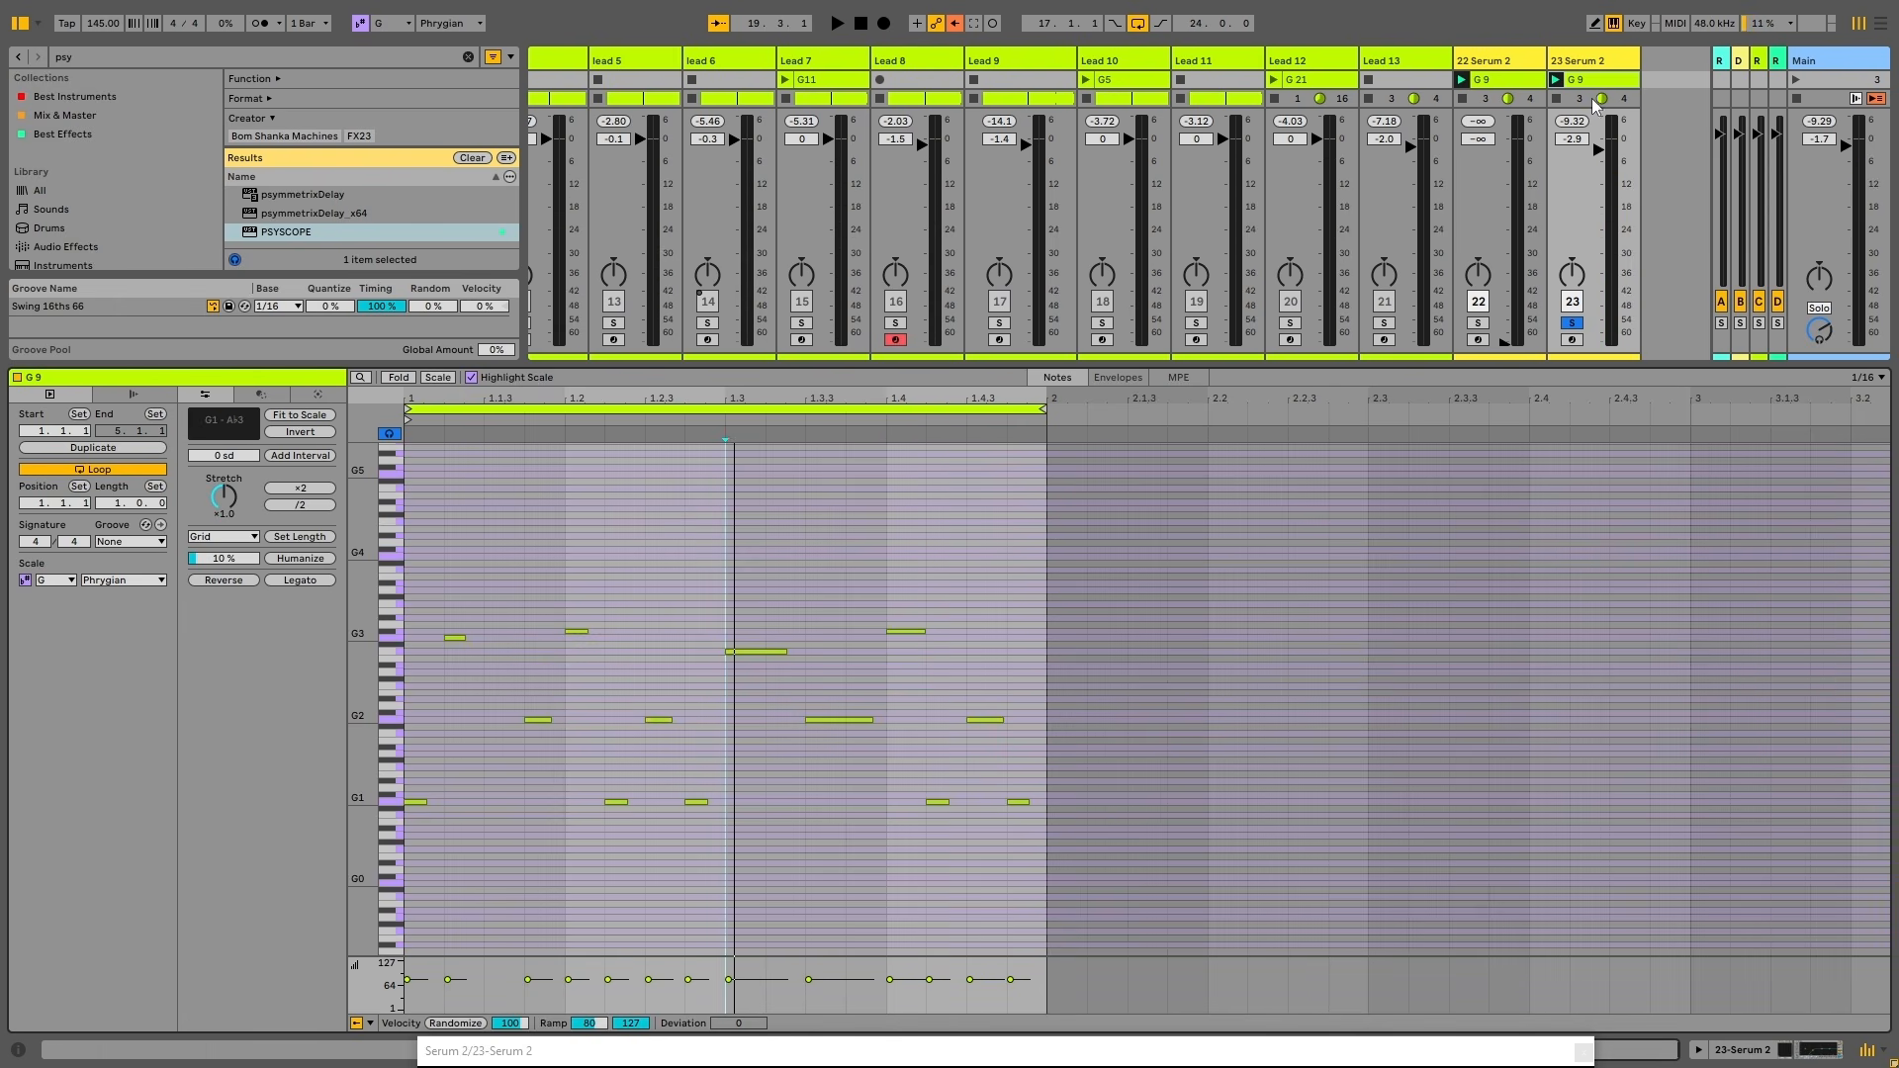
double_click(1595, 63)
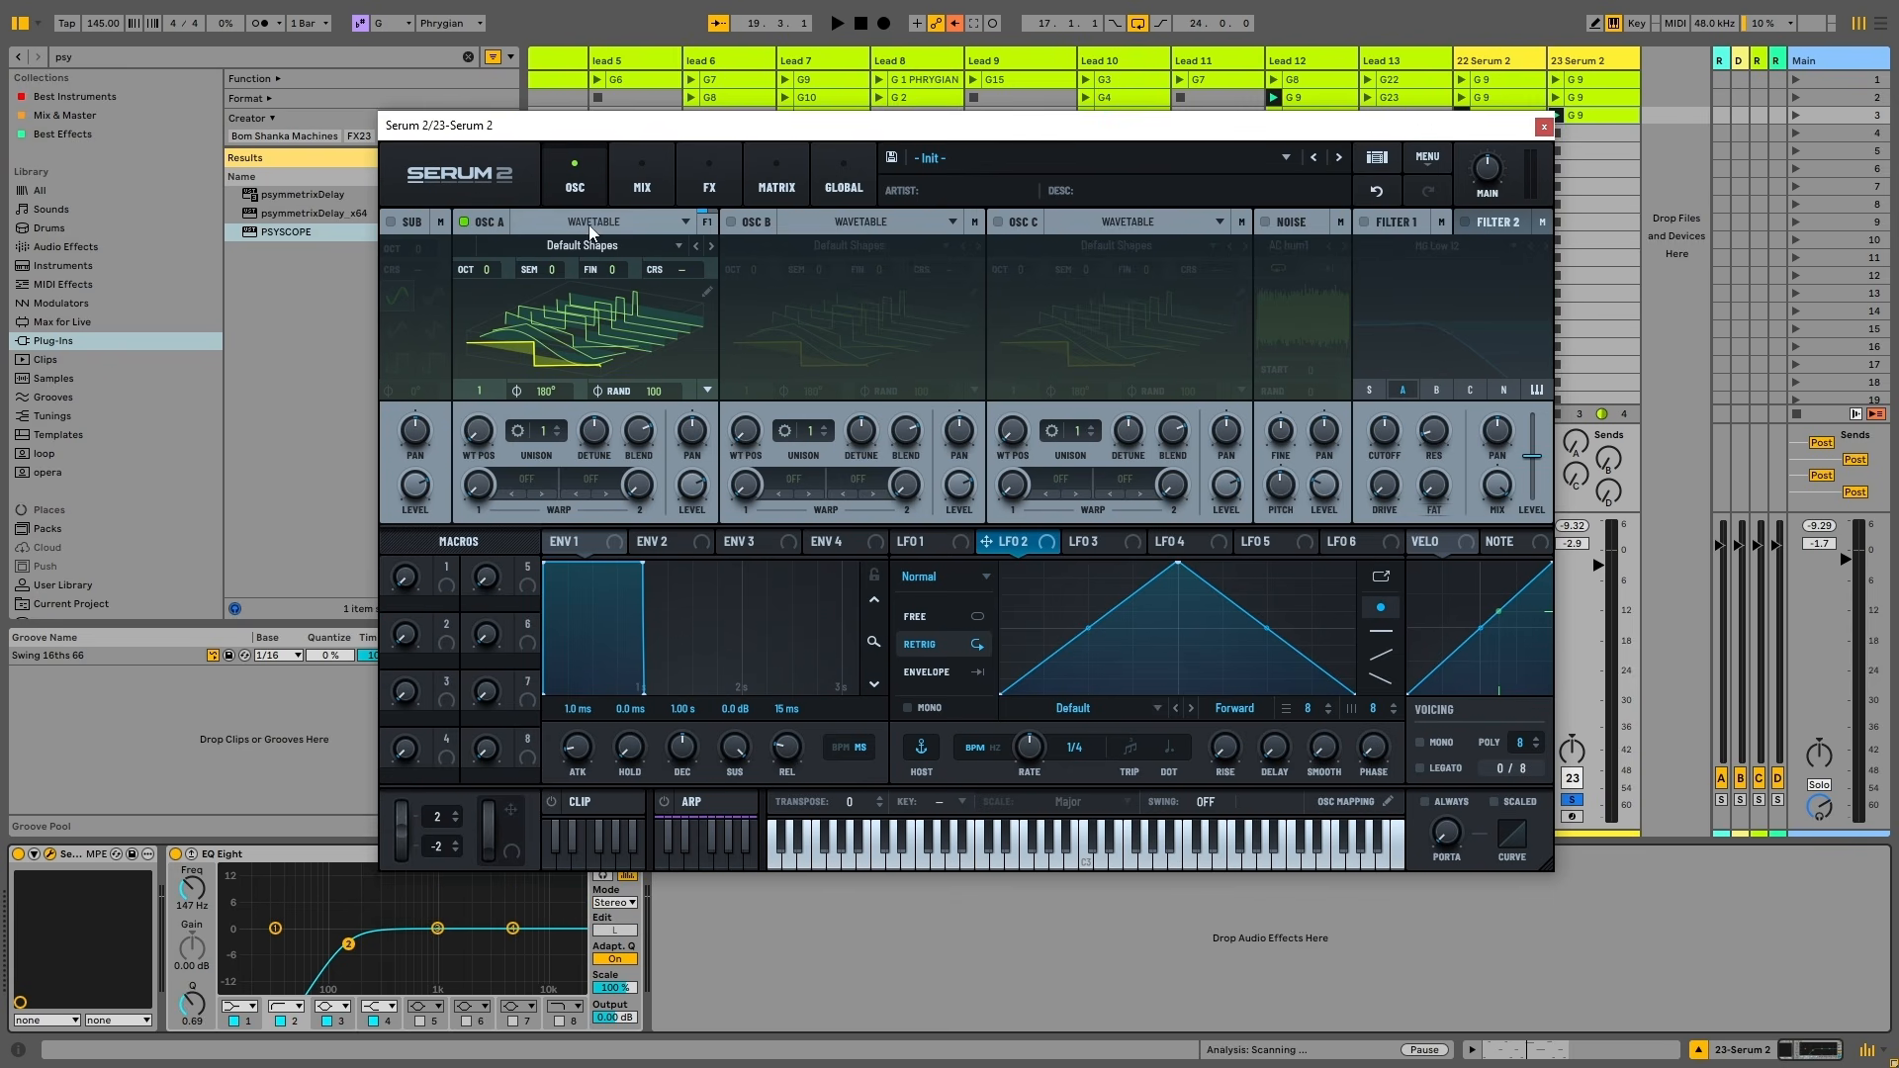
left_click(590, 225)
left_click(857, 227)
left_click(1067, 214)
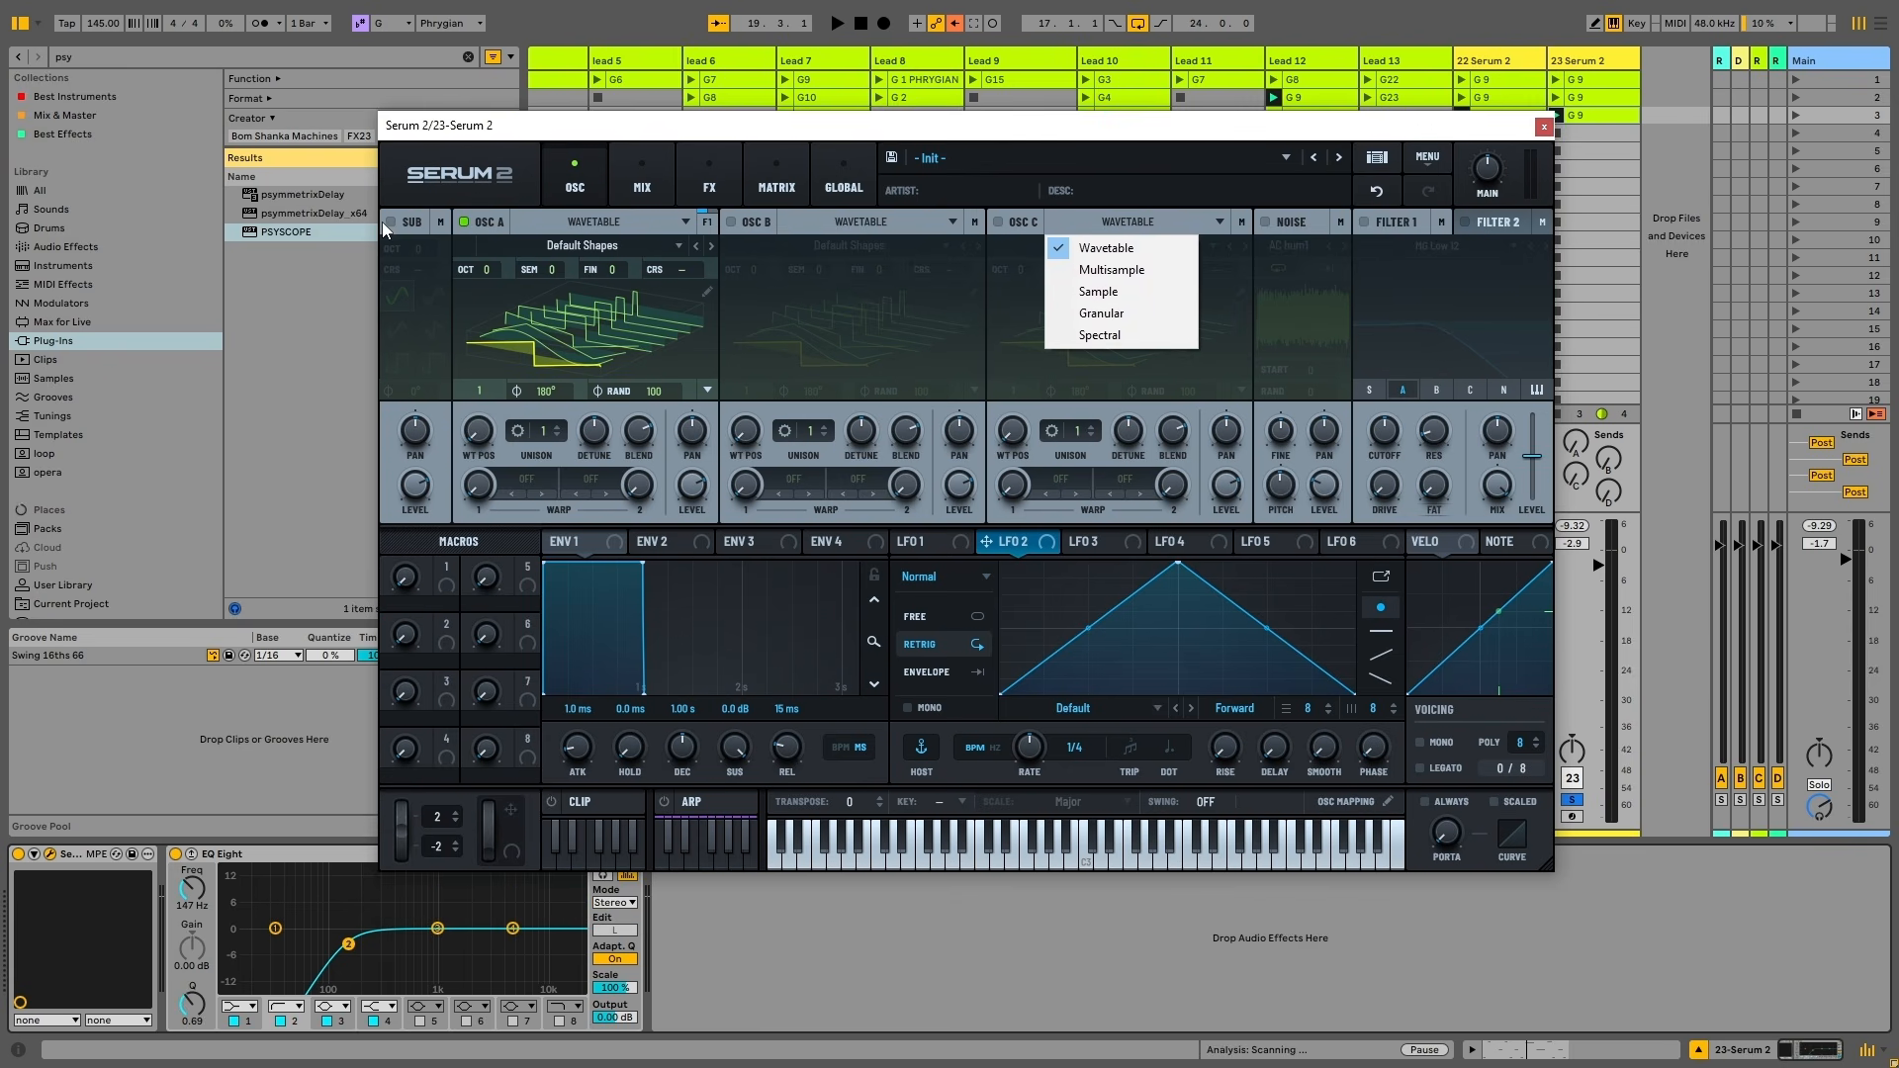
left_click(412, 223)
left_click(592, 221)
left_click(859, 221)
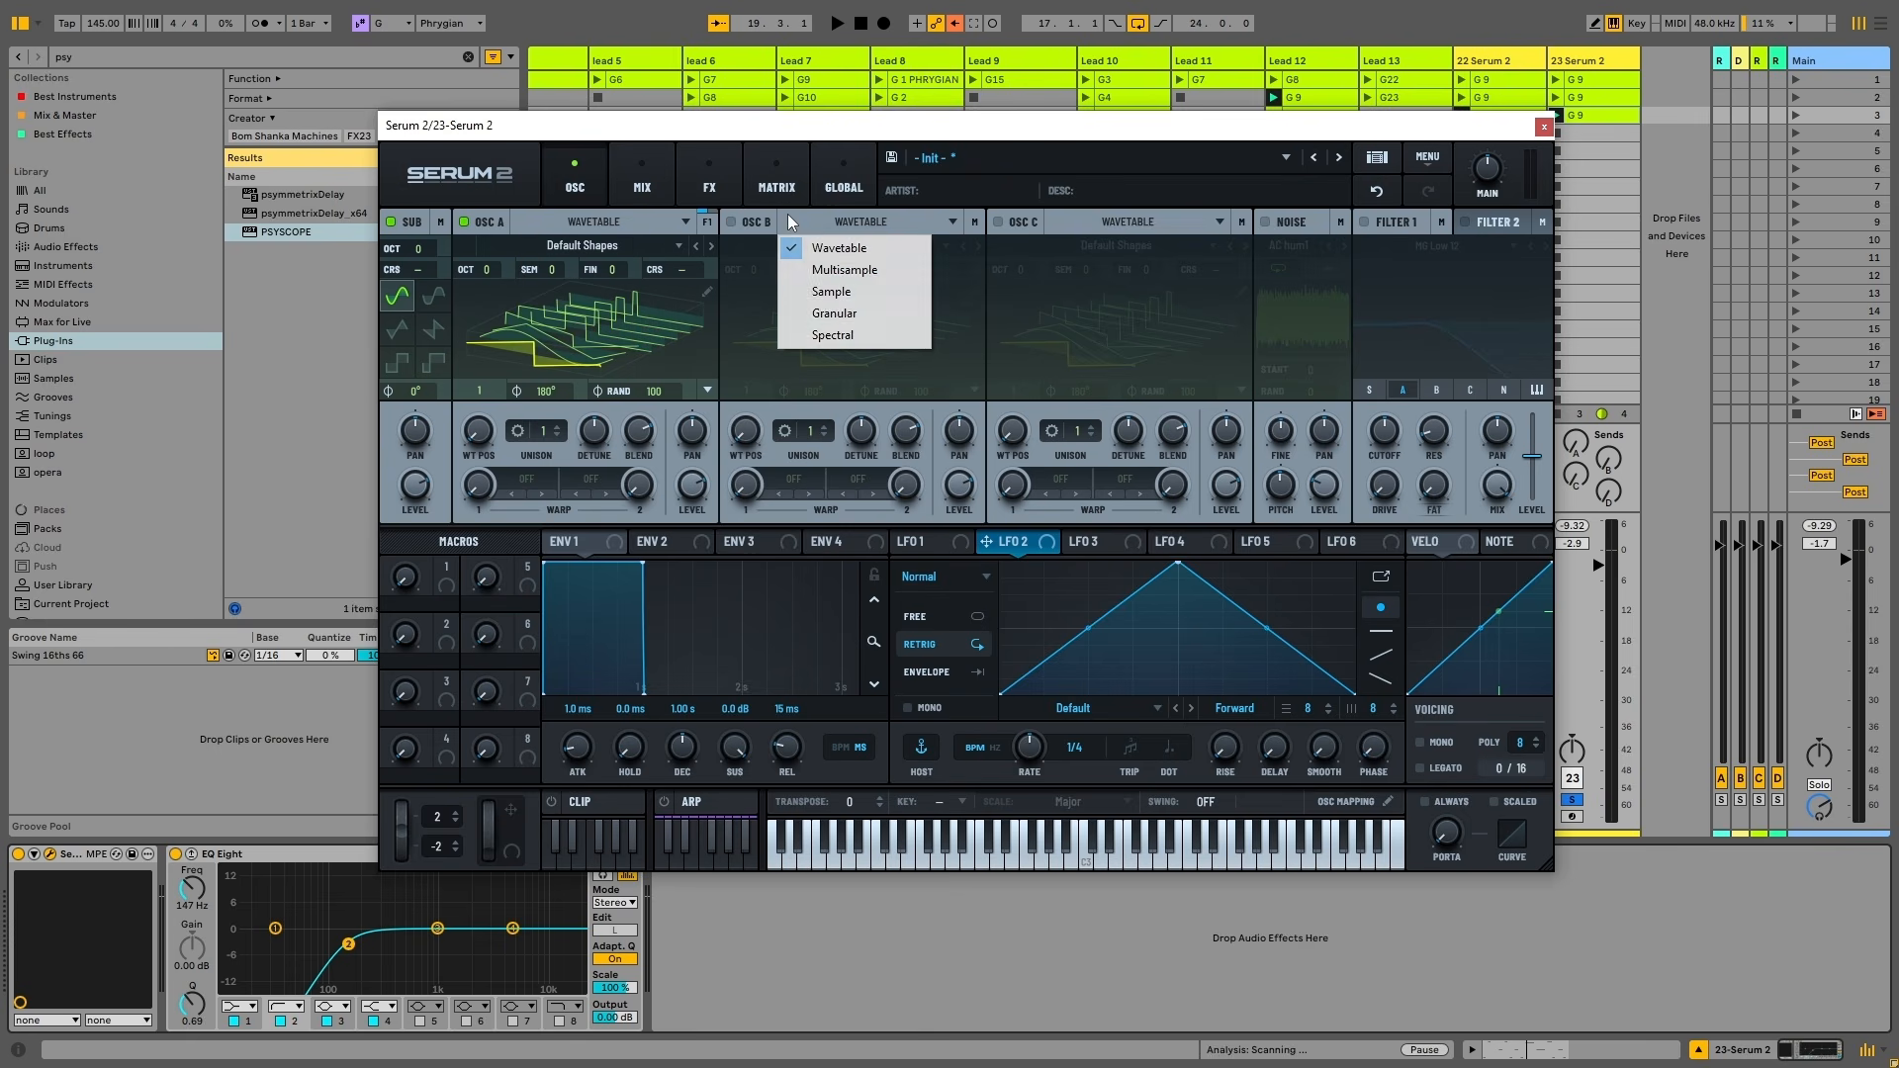
left_click(1092, 229)
left_click(1301, 222)
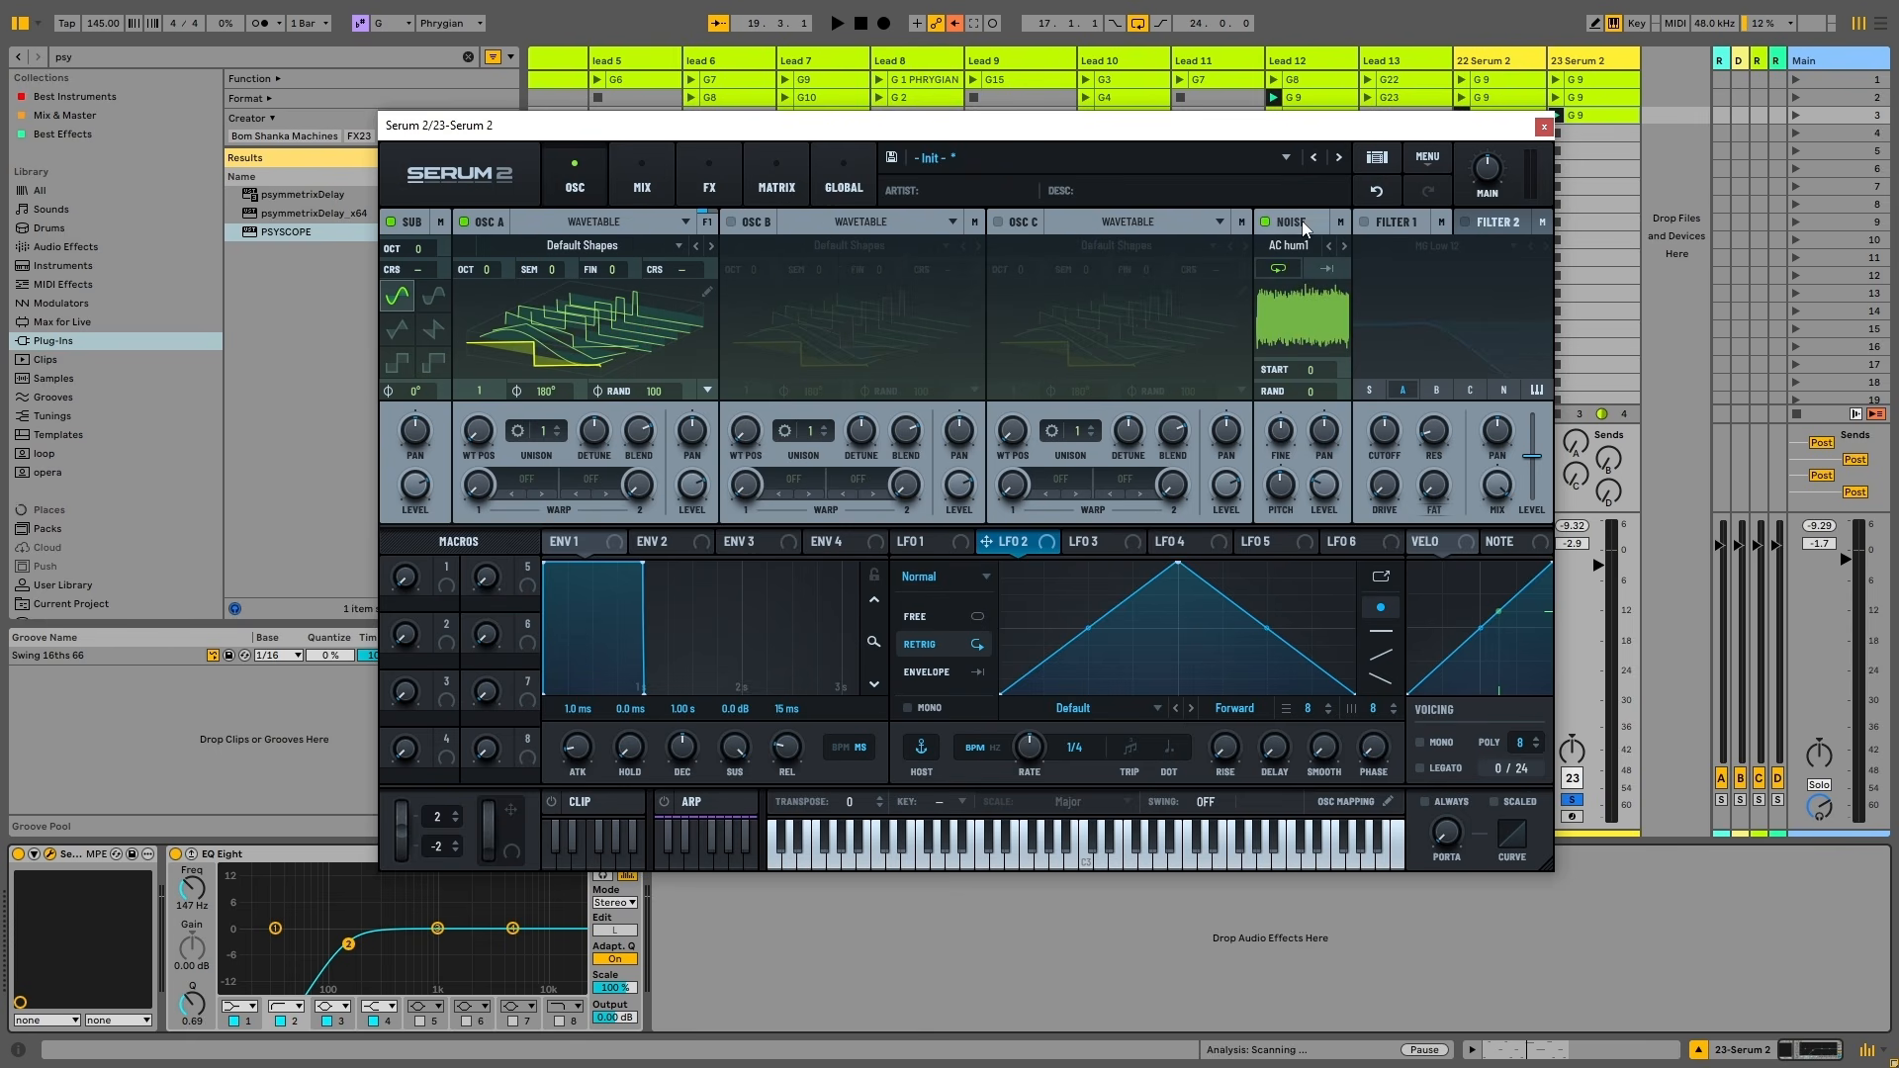
left_click(1267, 222)
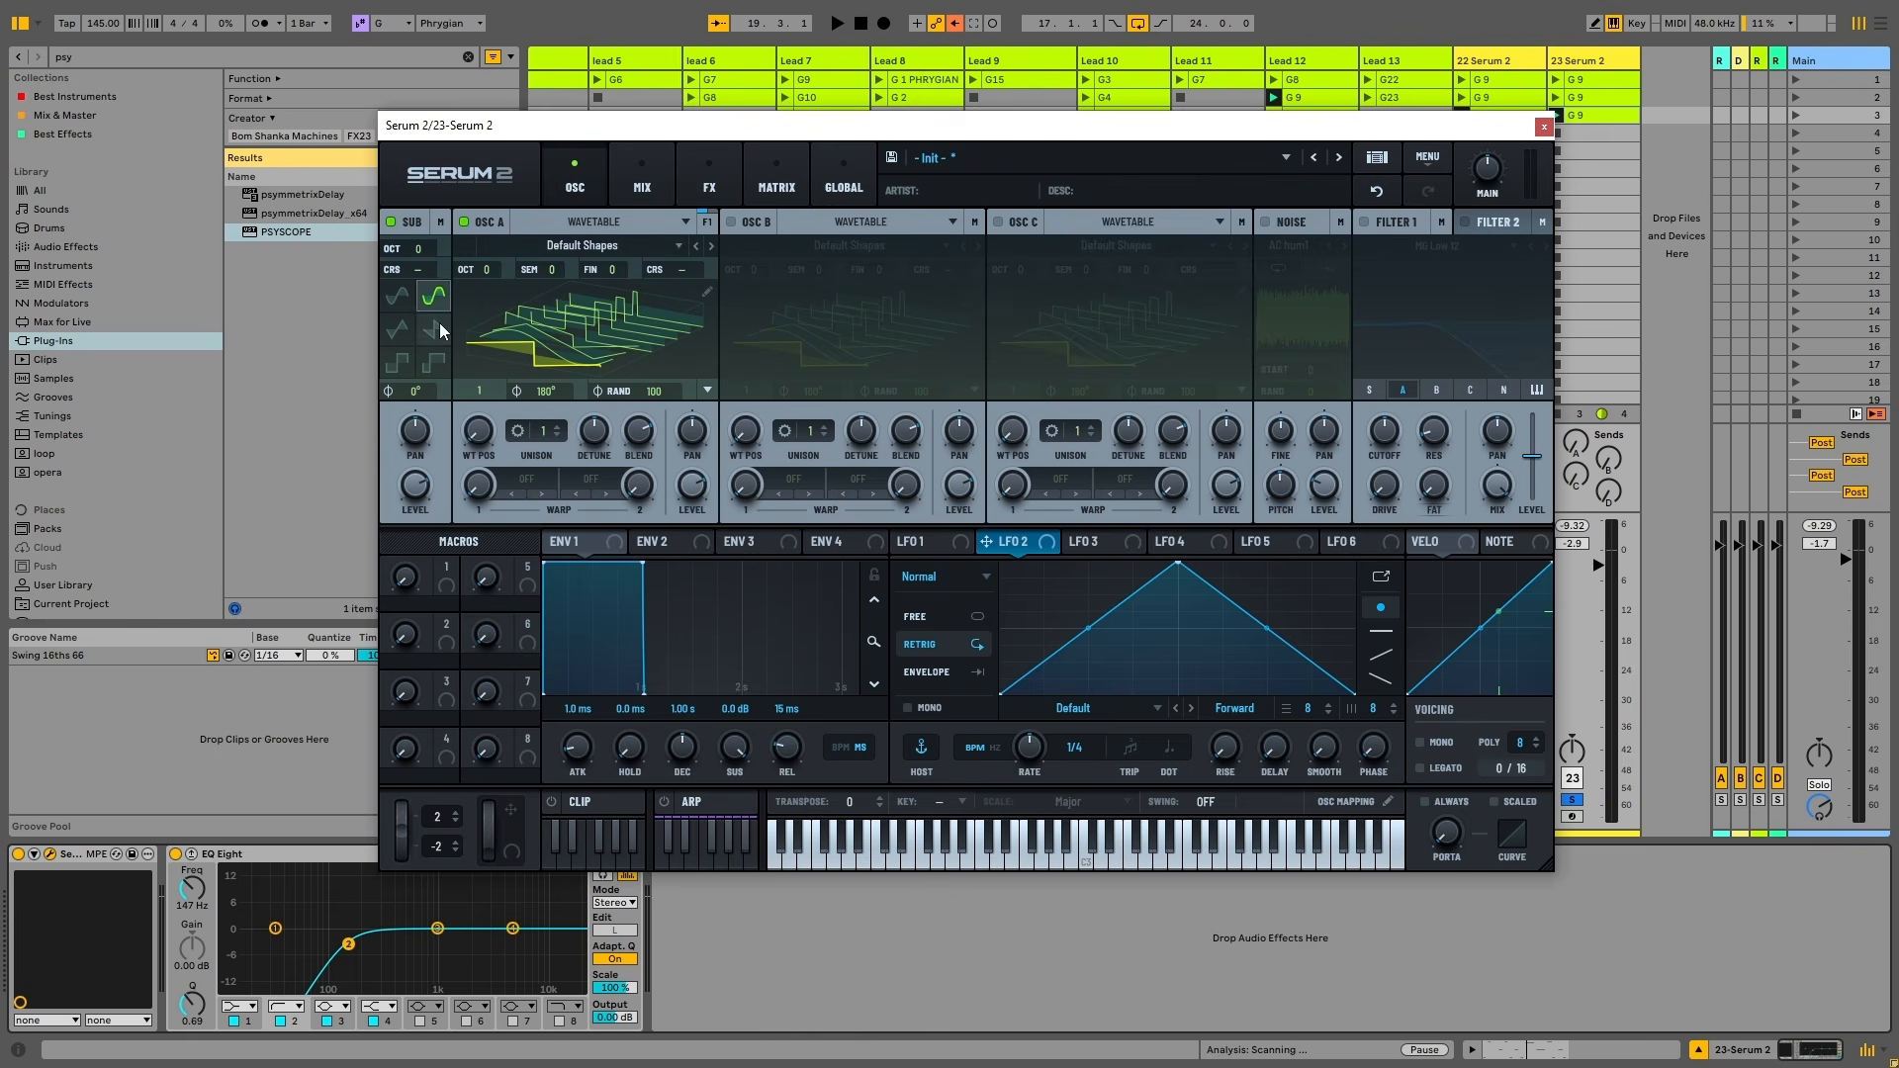
left_click(397, 296)
left_click(400, 329)
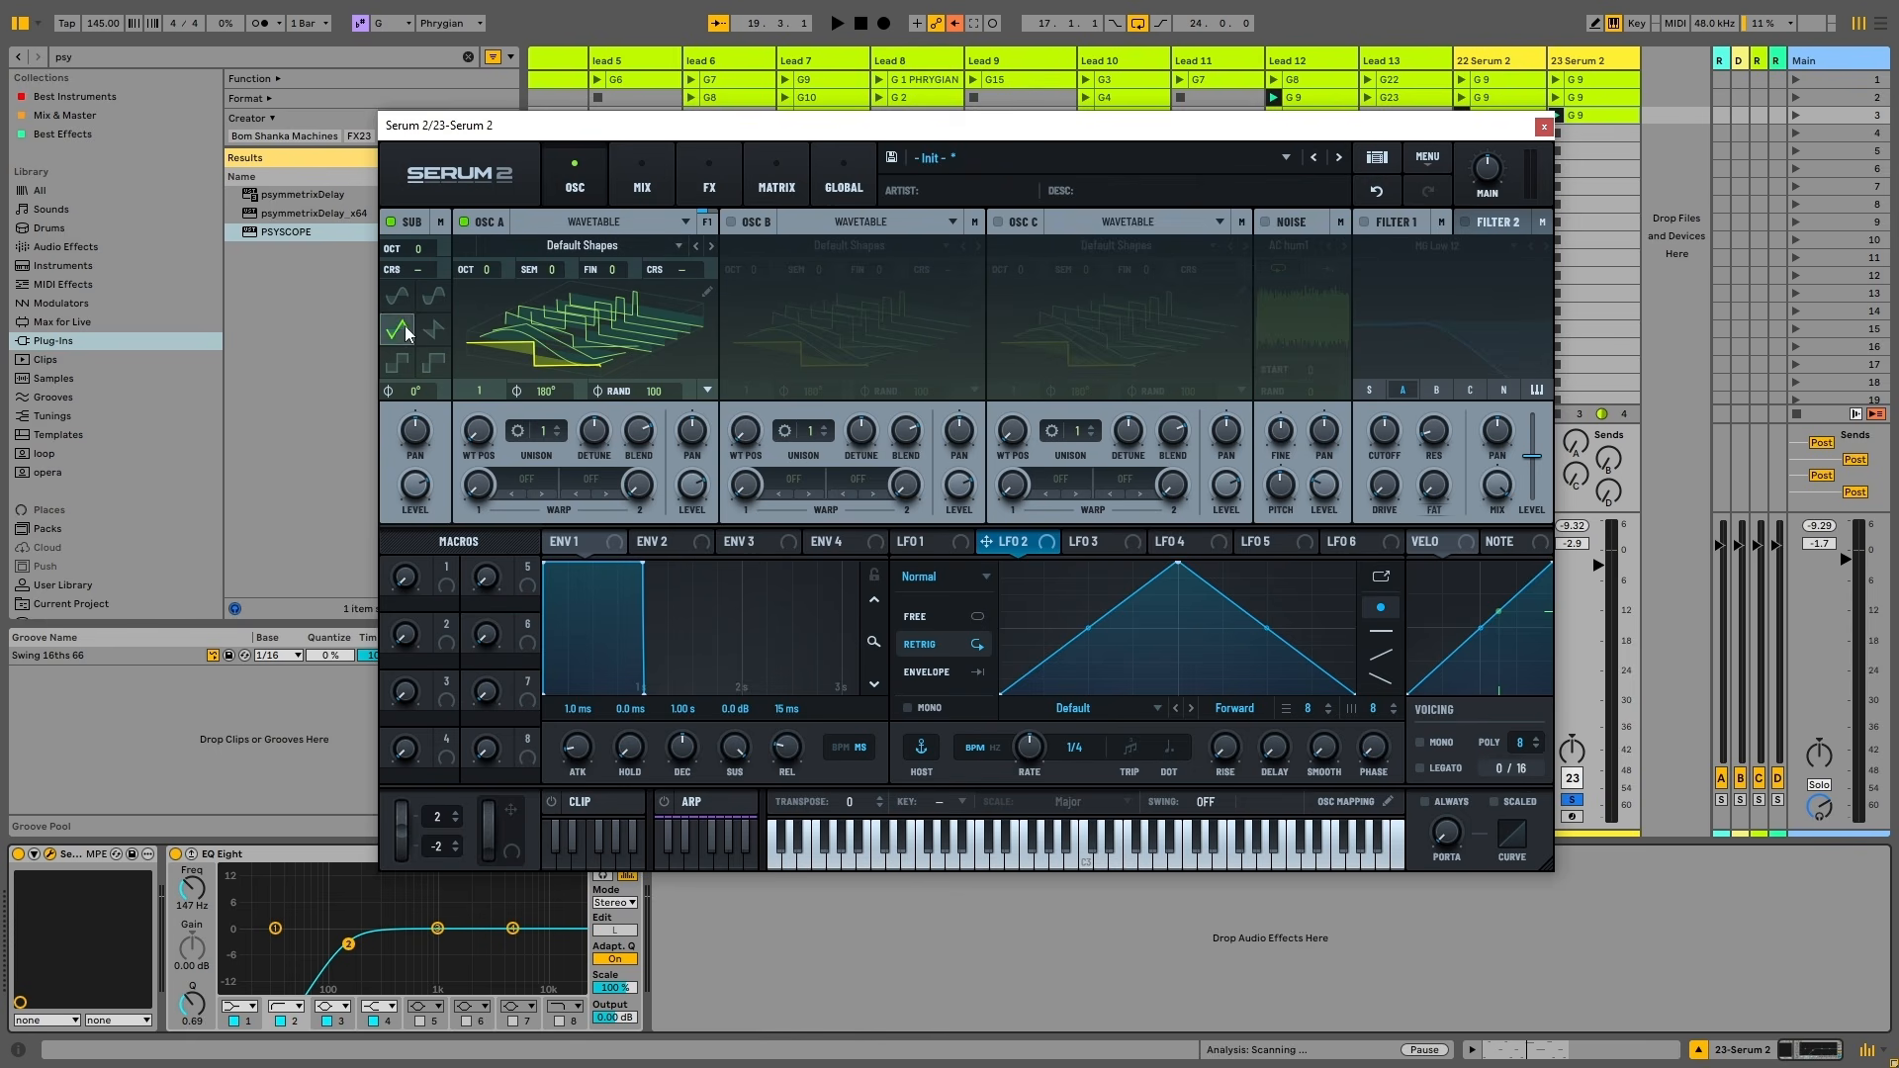
left_click(433, 329)
left_click(391, 222)
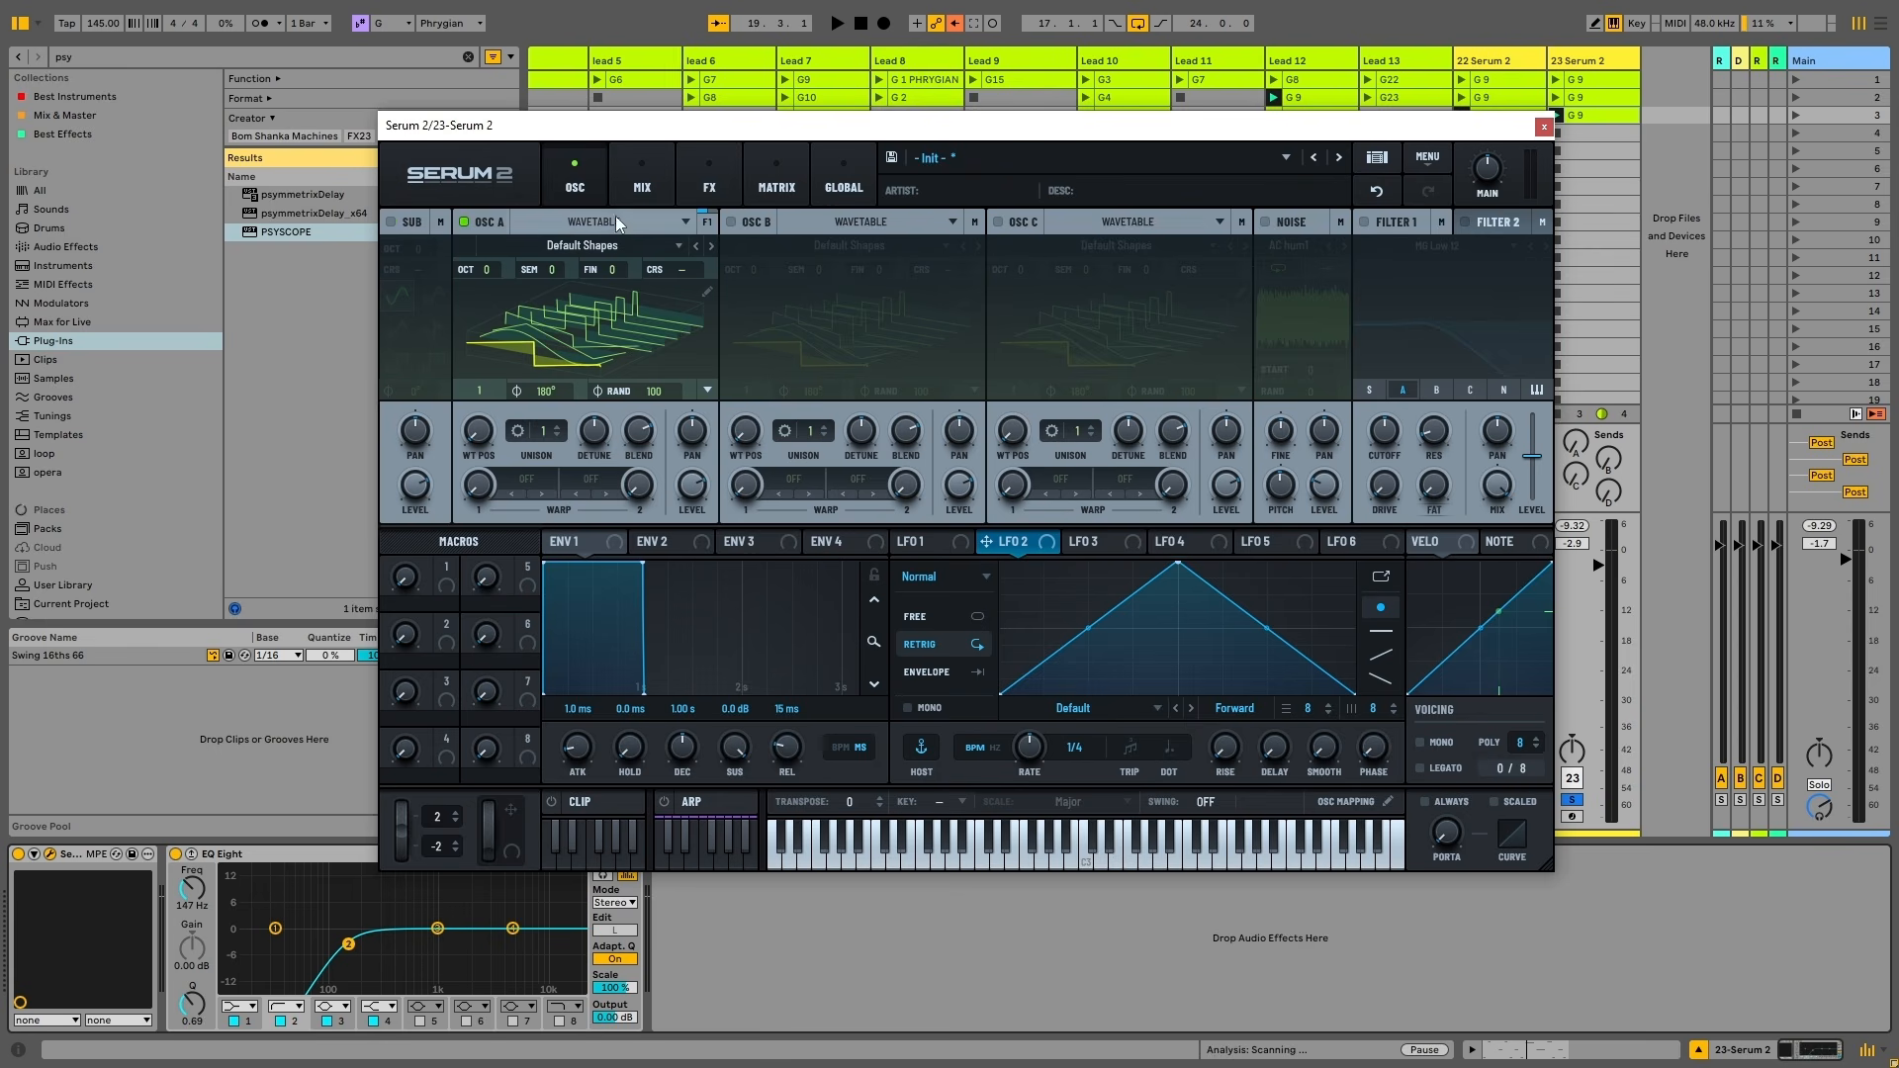
left_click(589, 245)
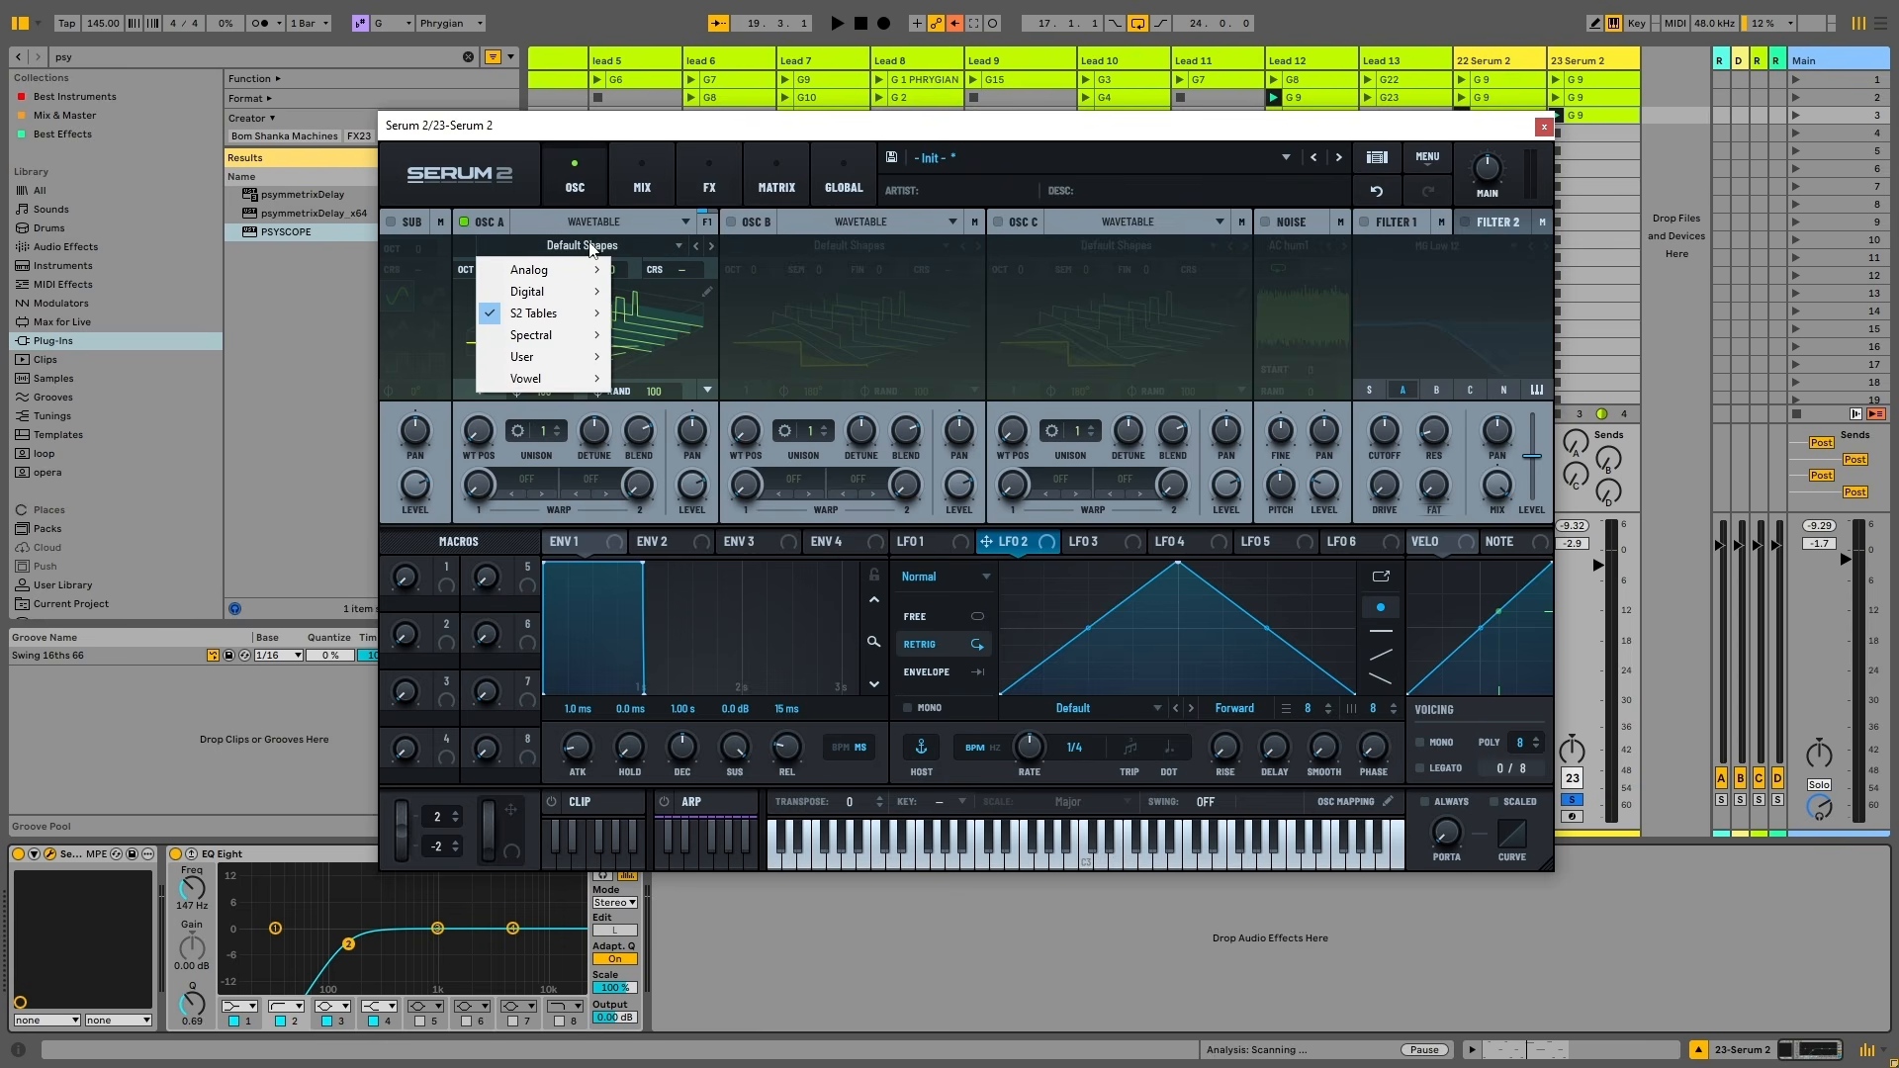
left_click(614, 247)
left_click(620, 221)
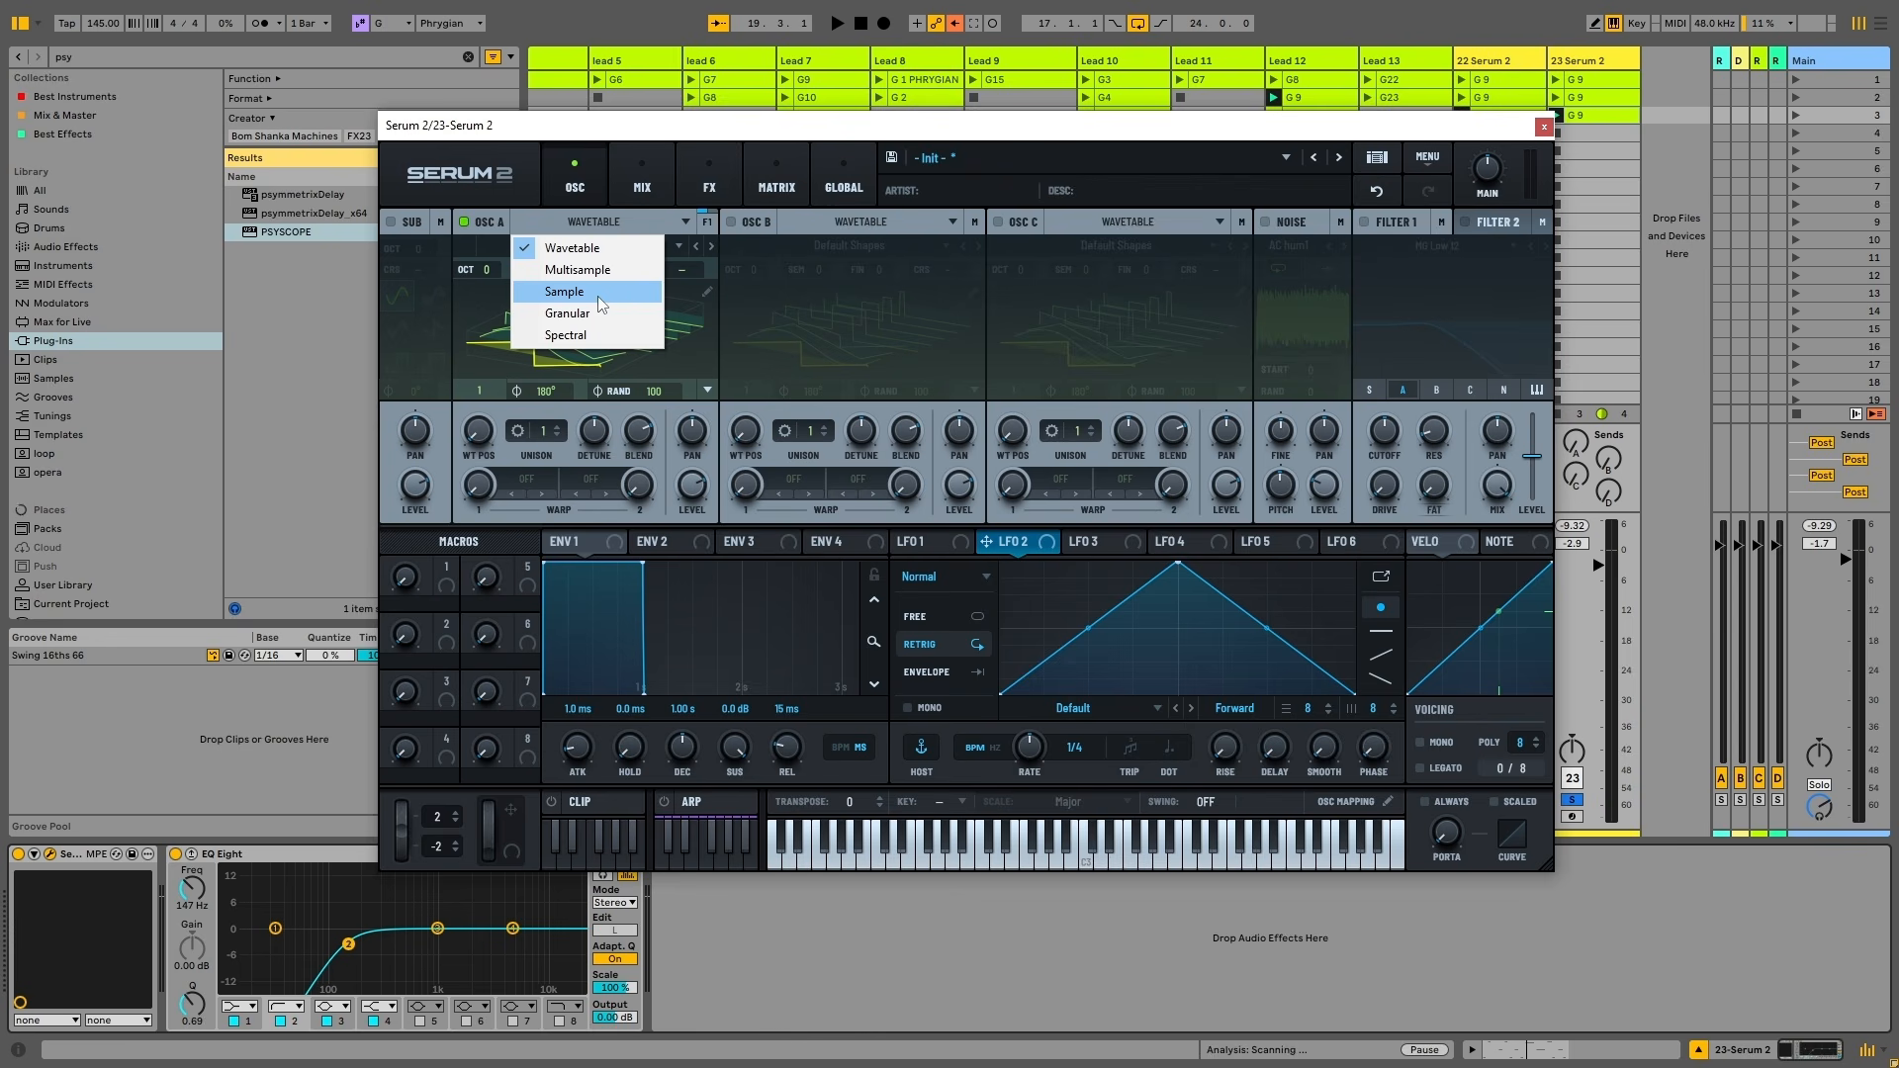
left_click(908, 334)
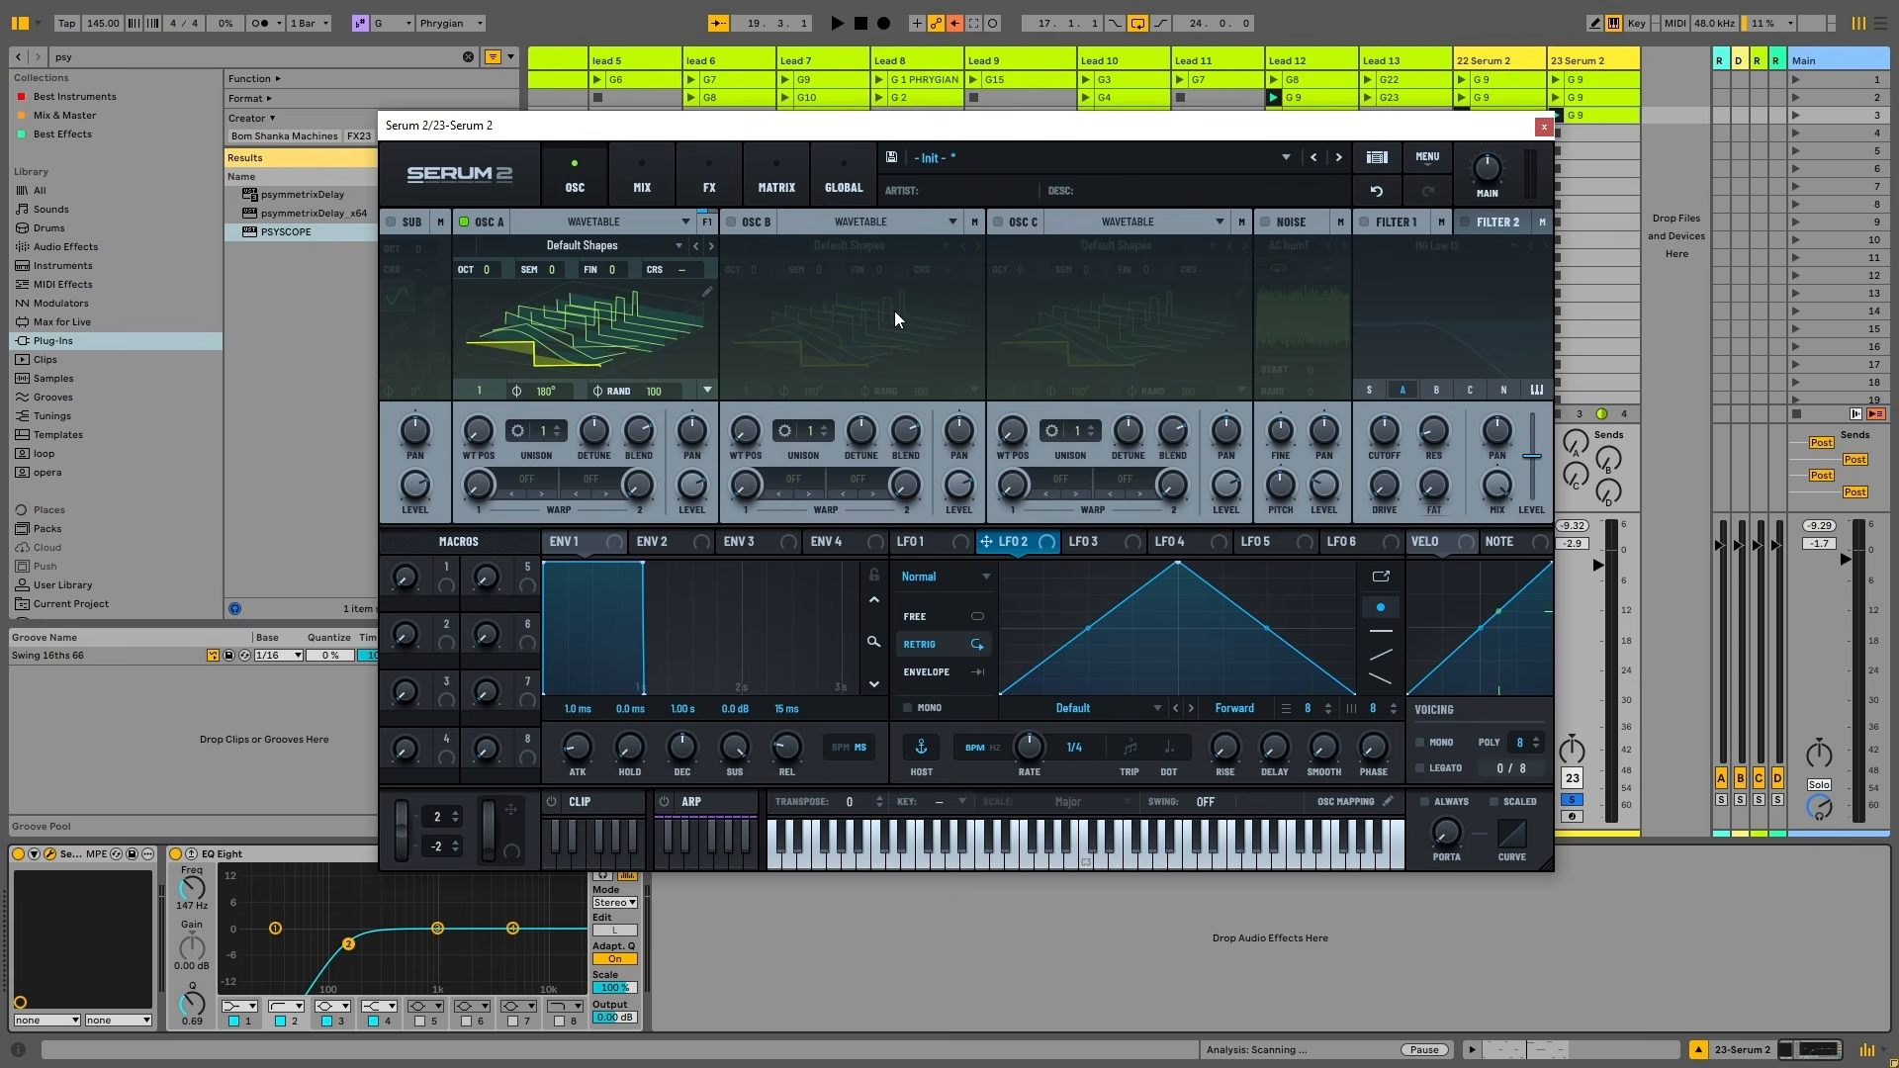
left_click(534, 246)
left_click(599, 247)
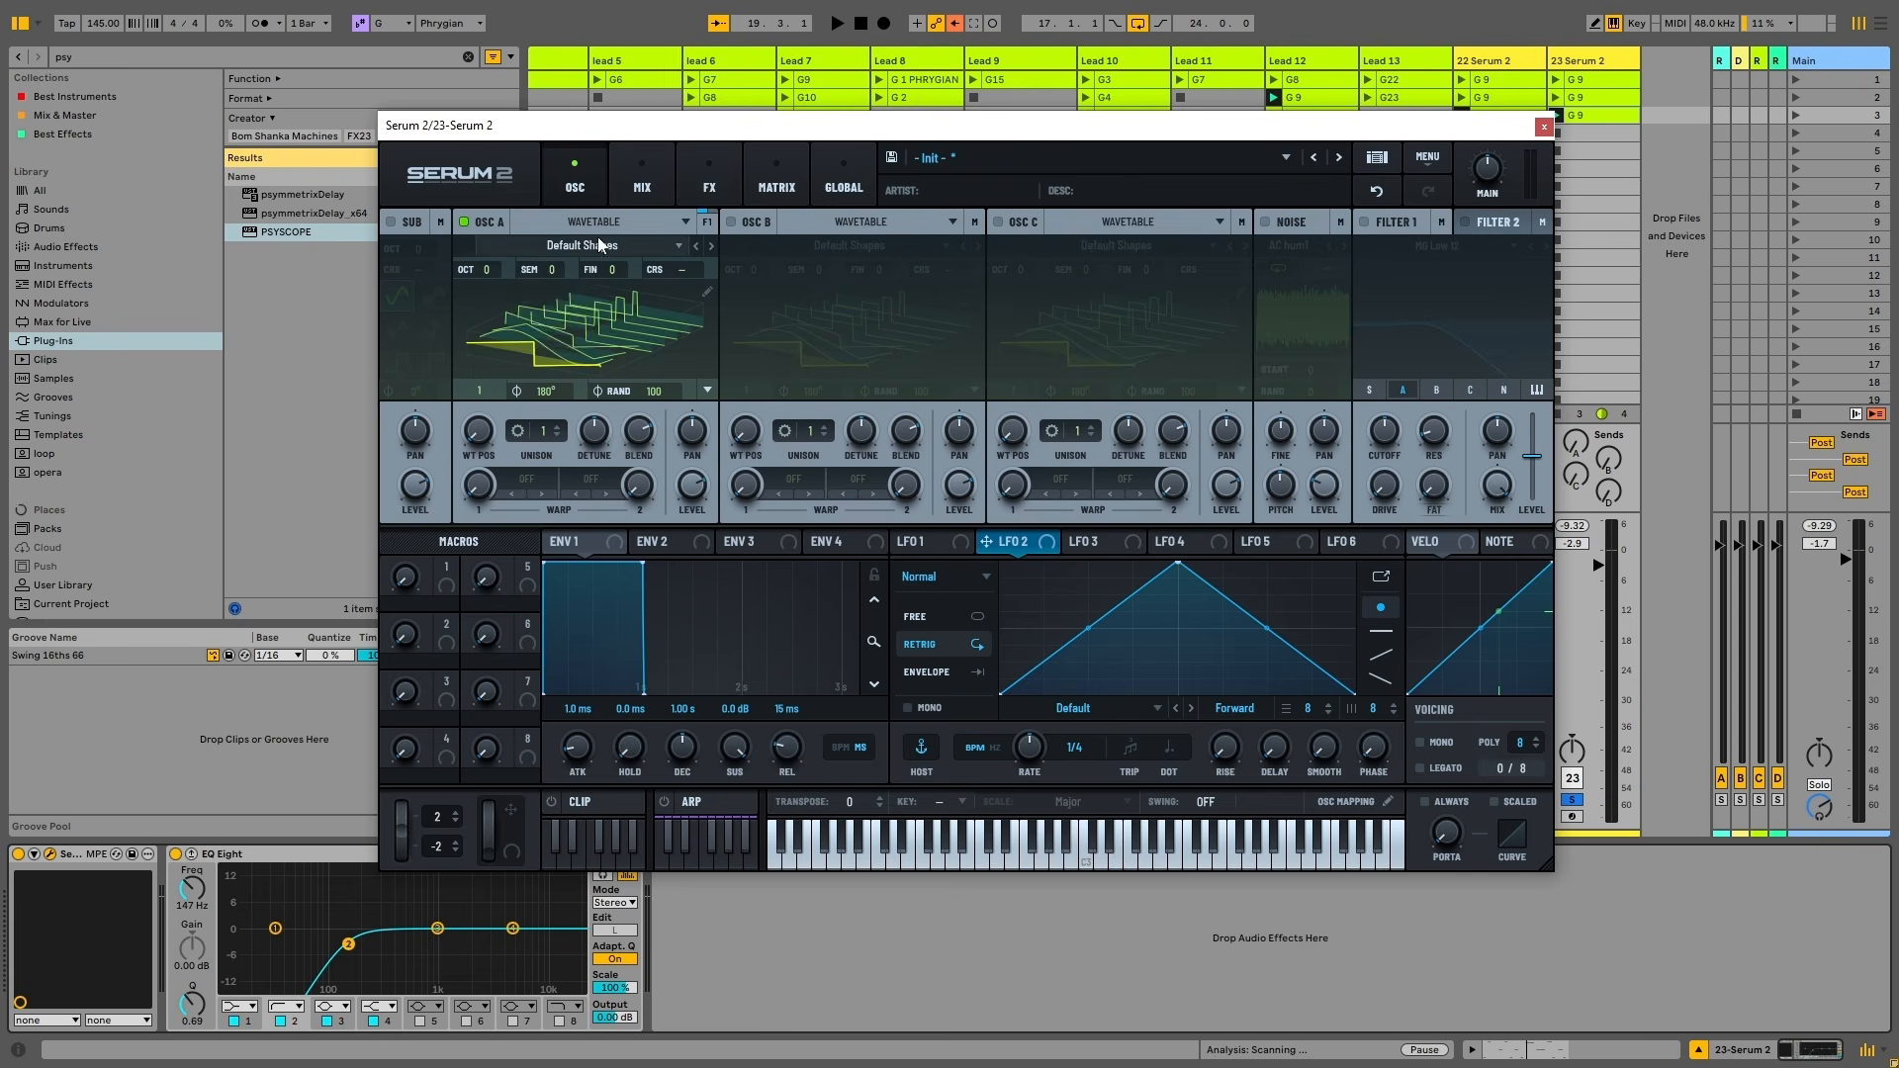
left_click(600, 223)
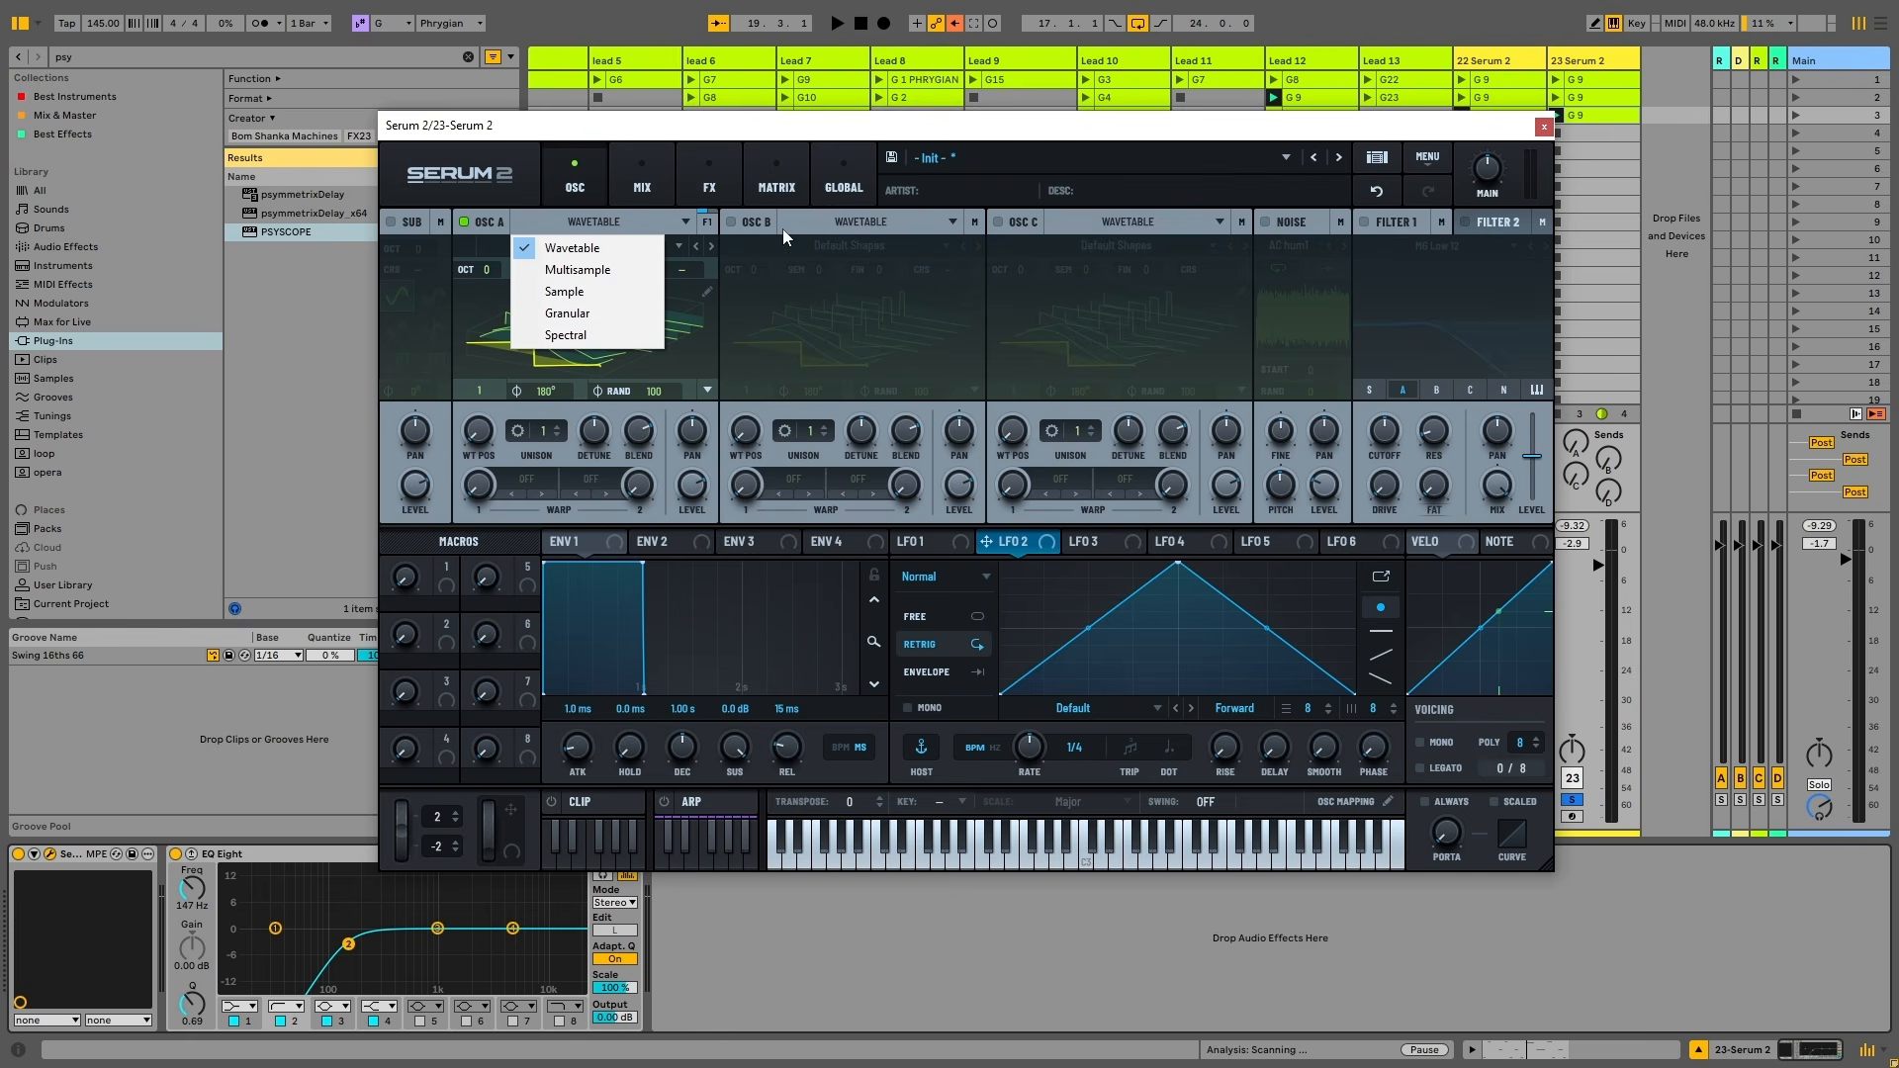
left_click(620, 248)
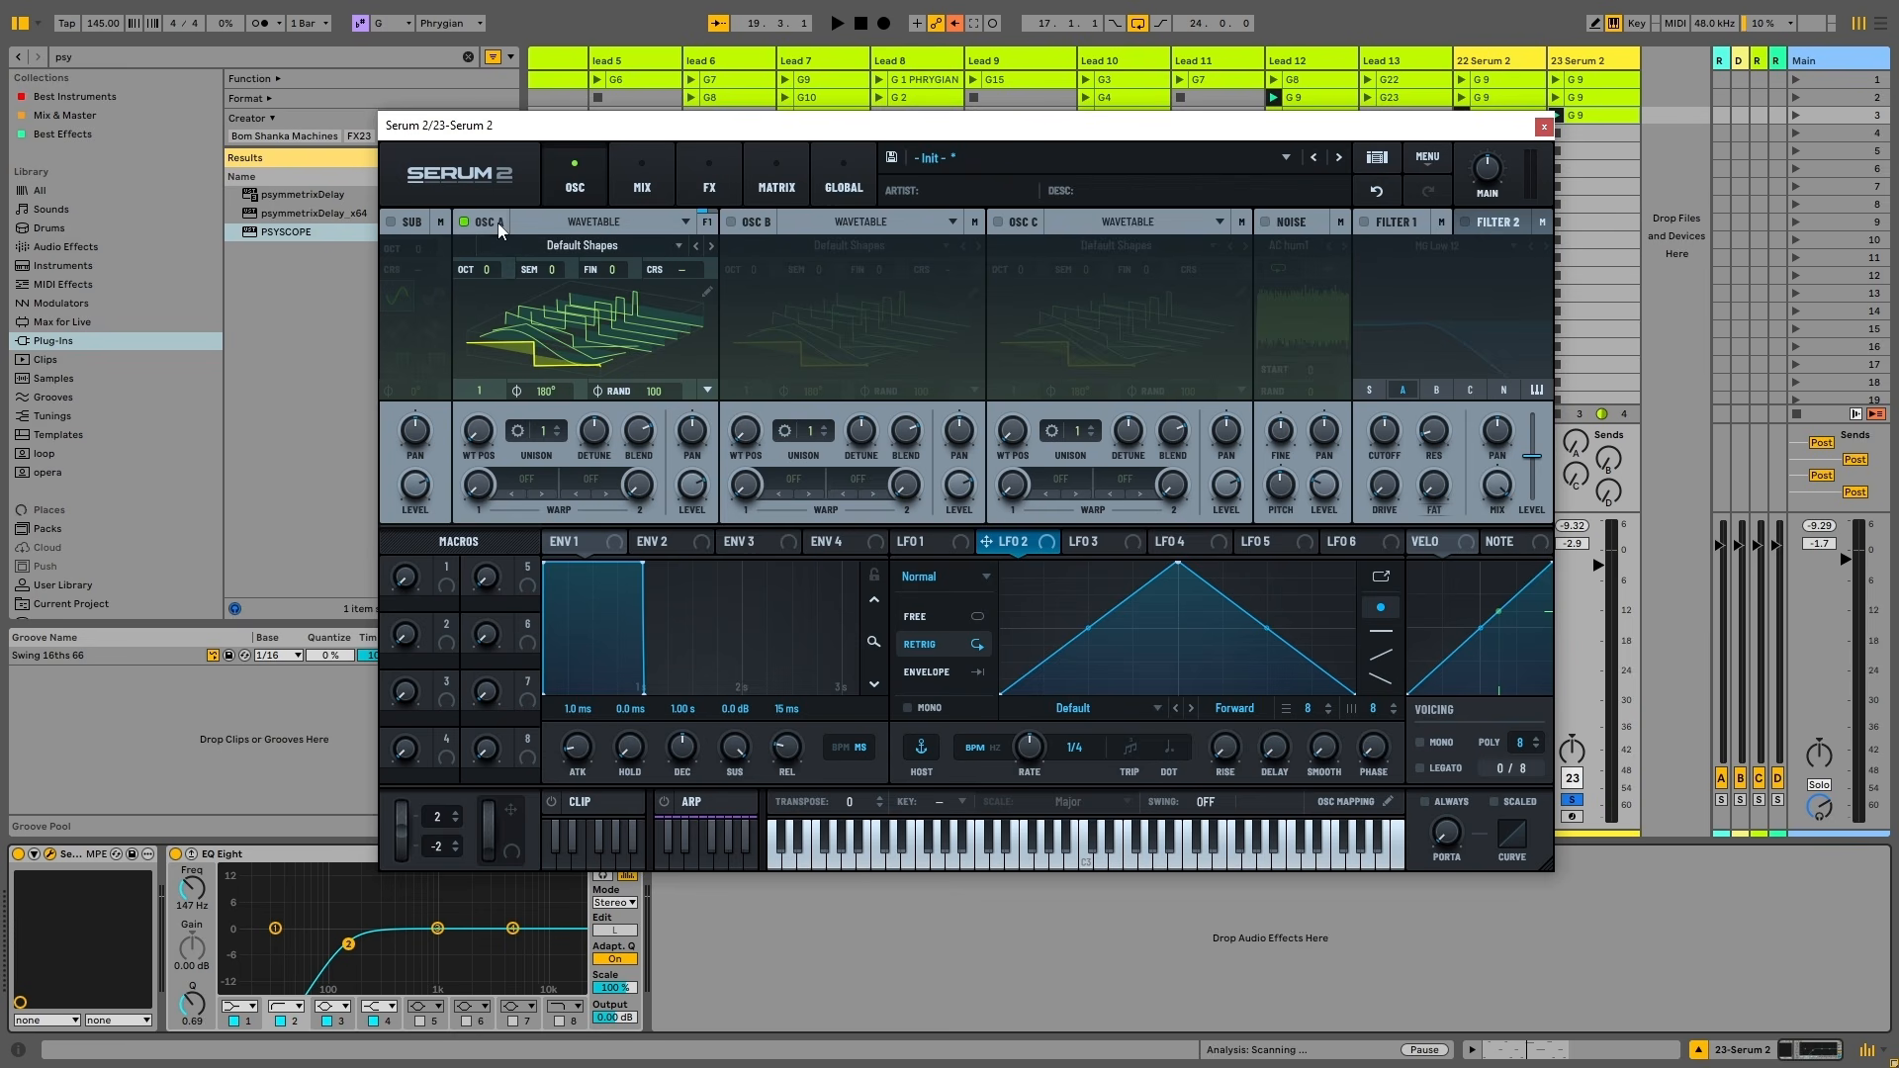
left_click(590, 247)
left_click(650, 240)
left_click(593, 248)
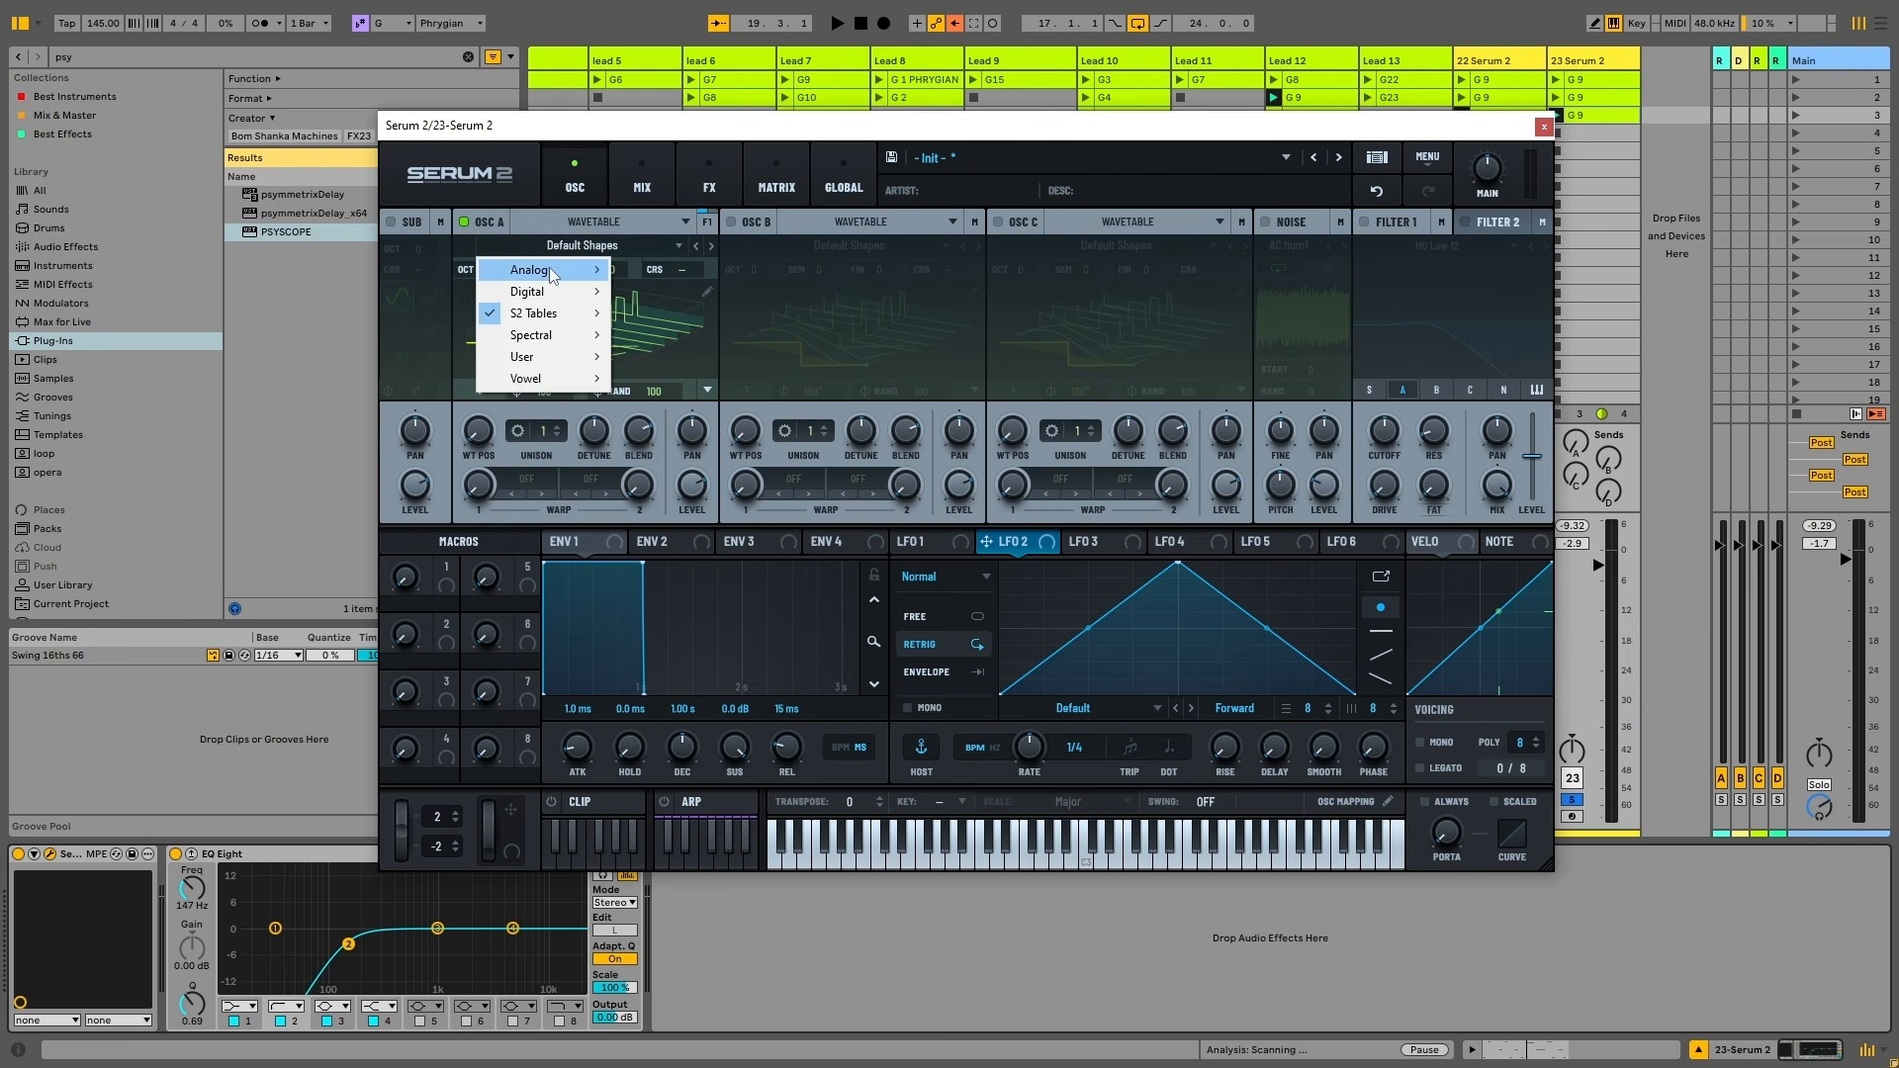
mouse_move(545, 292)
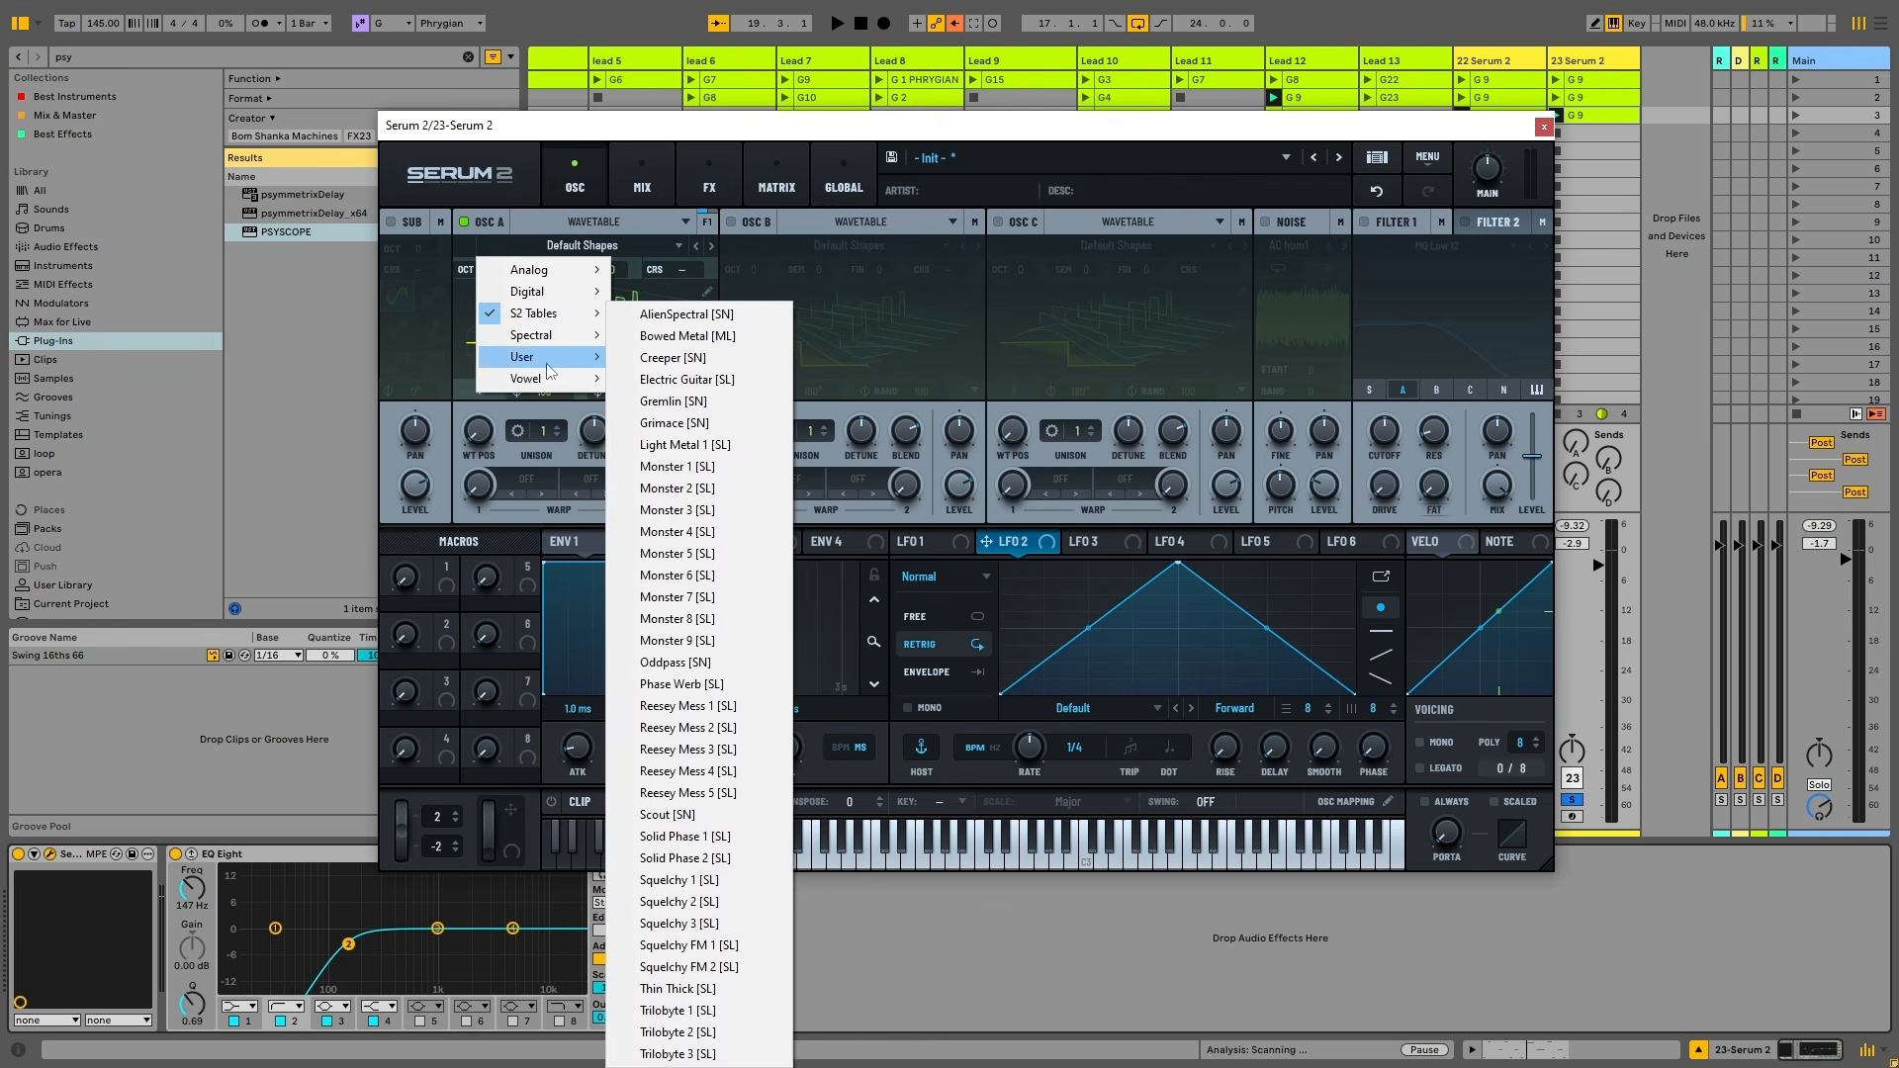
mouse_move(542, 370)
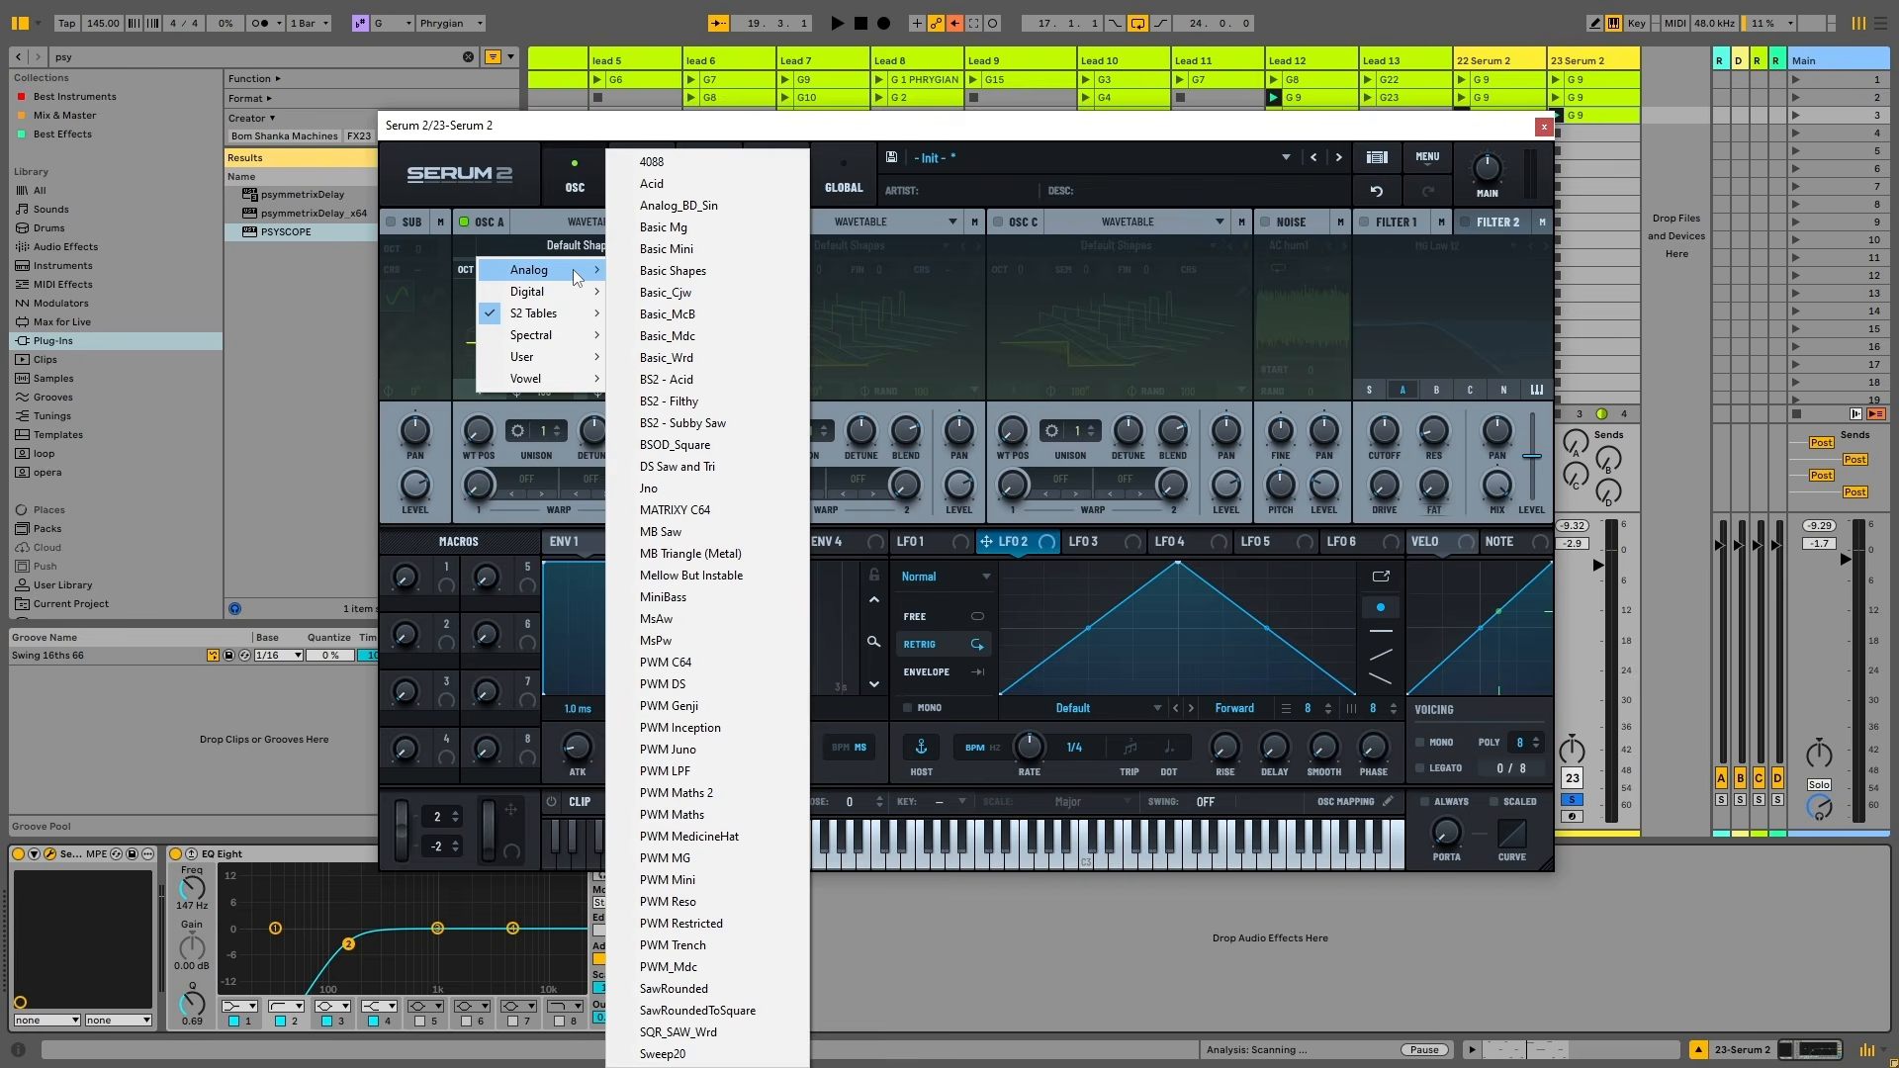
left_click(1019, 321)
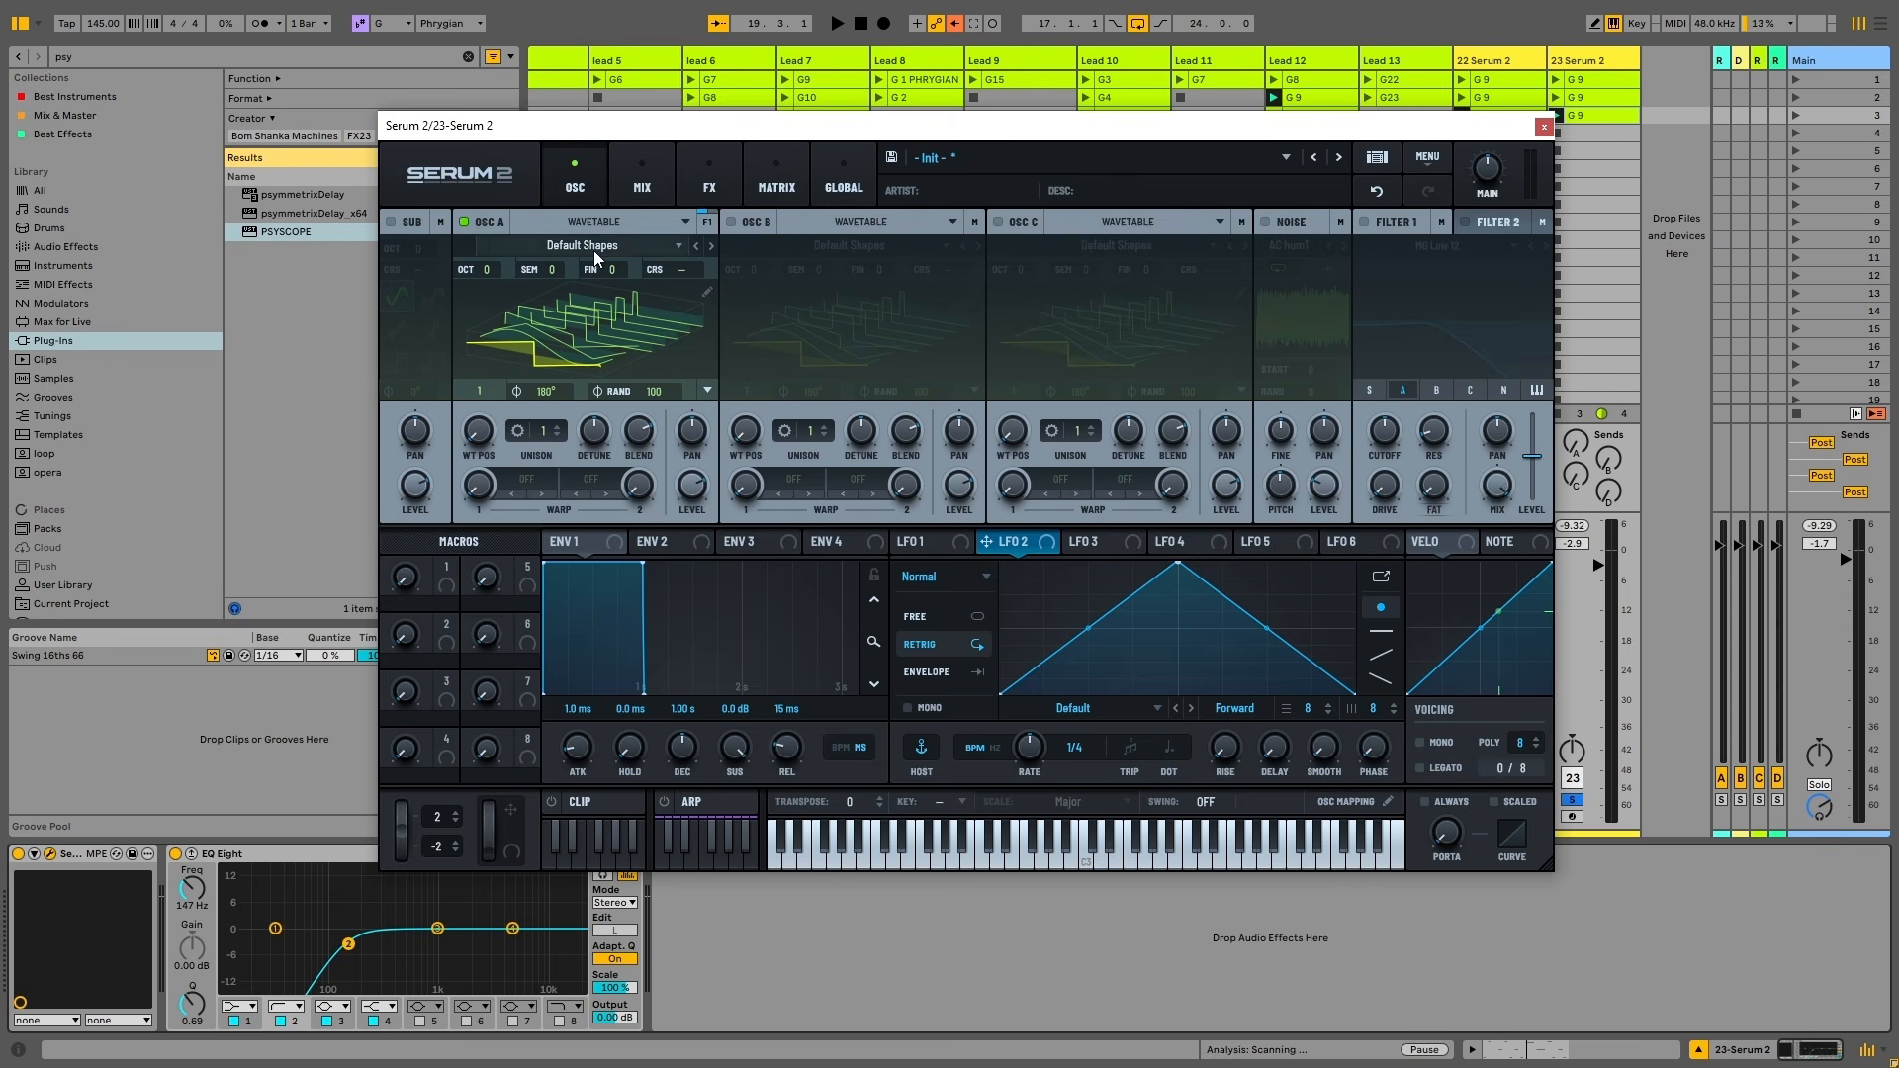
Switch on oscillators B and C with flat waveform views, setting C to a square wave
left_click(605, 338)
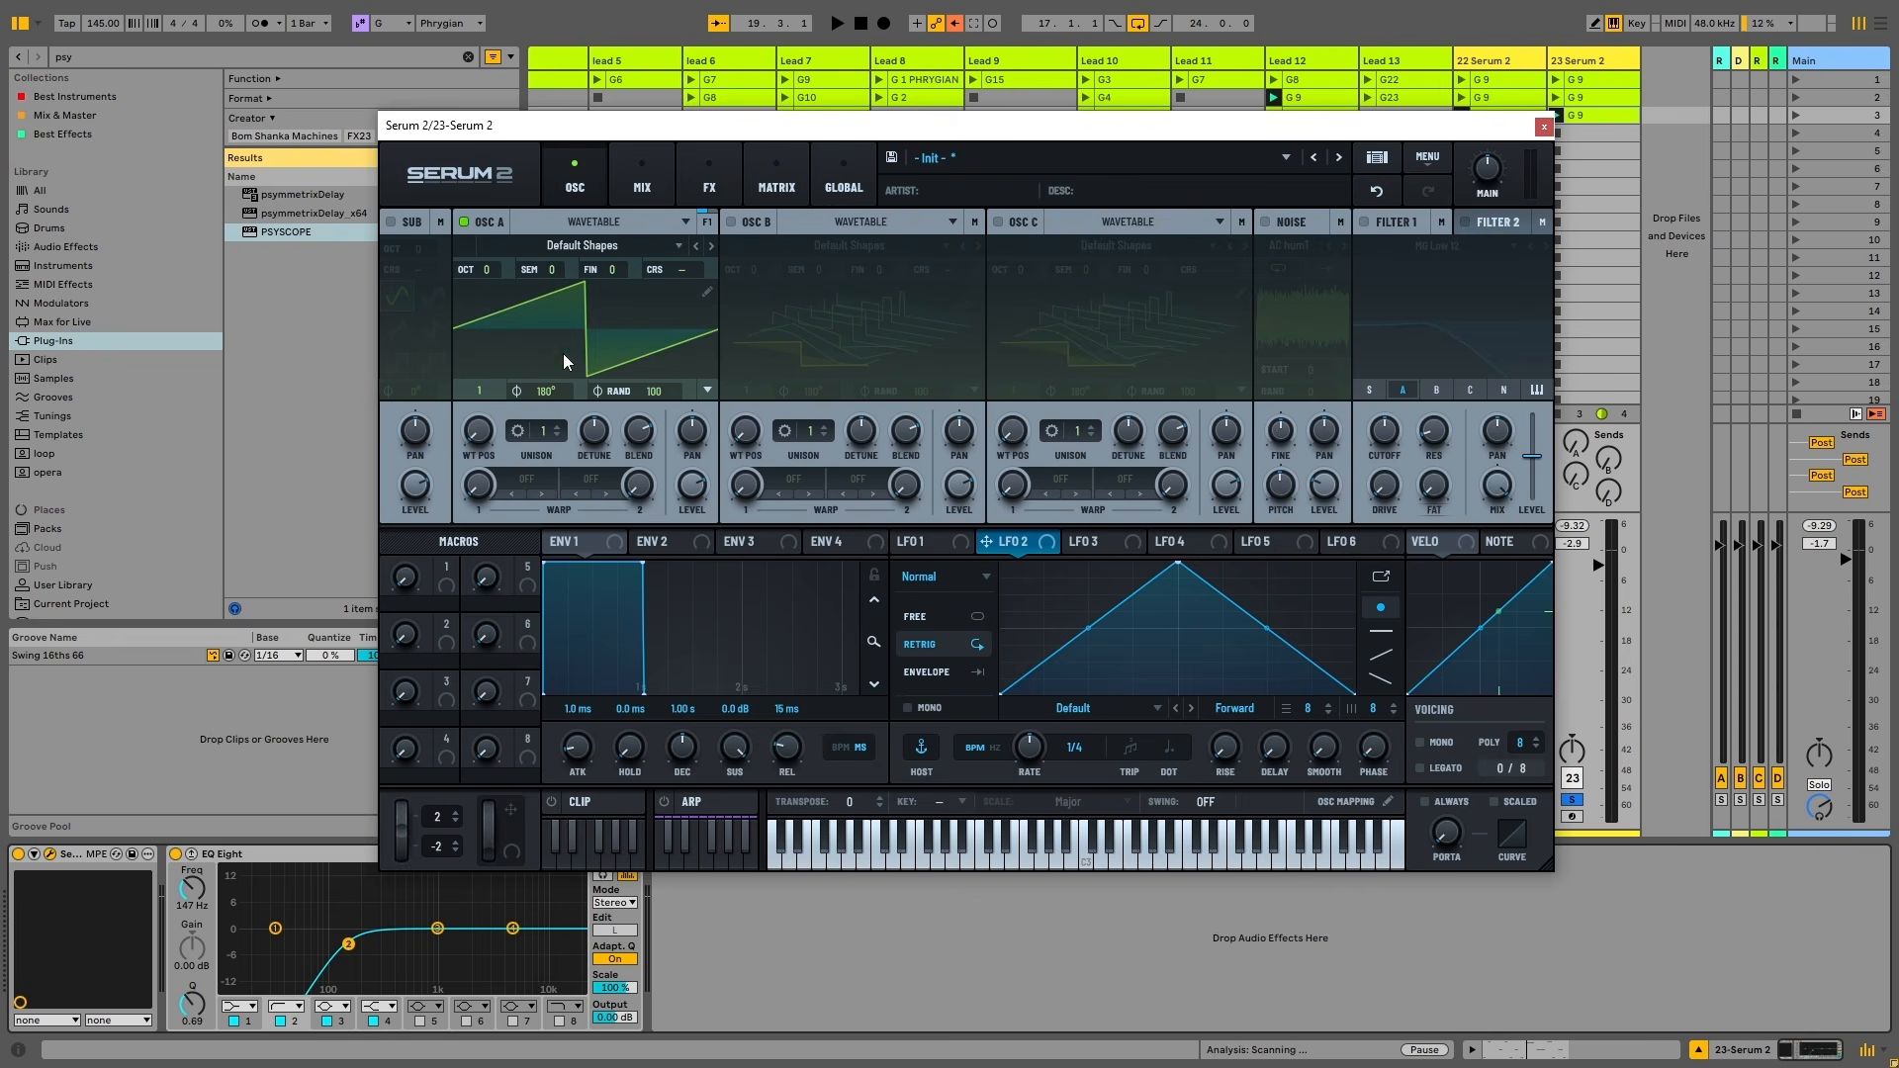
left_click(751, 219)
left_click(822, 363)
left_click_drag(765, 443, 752, 382)
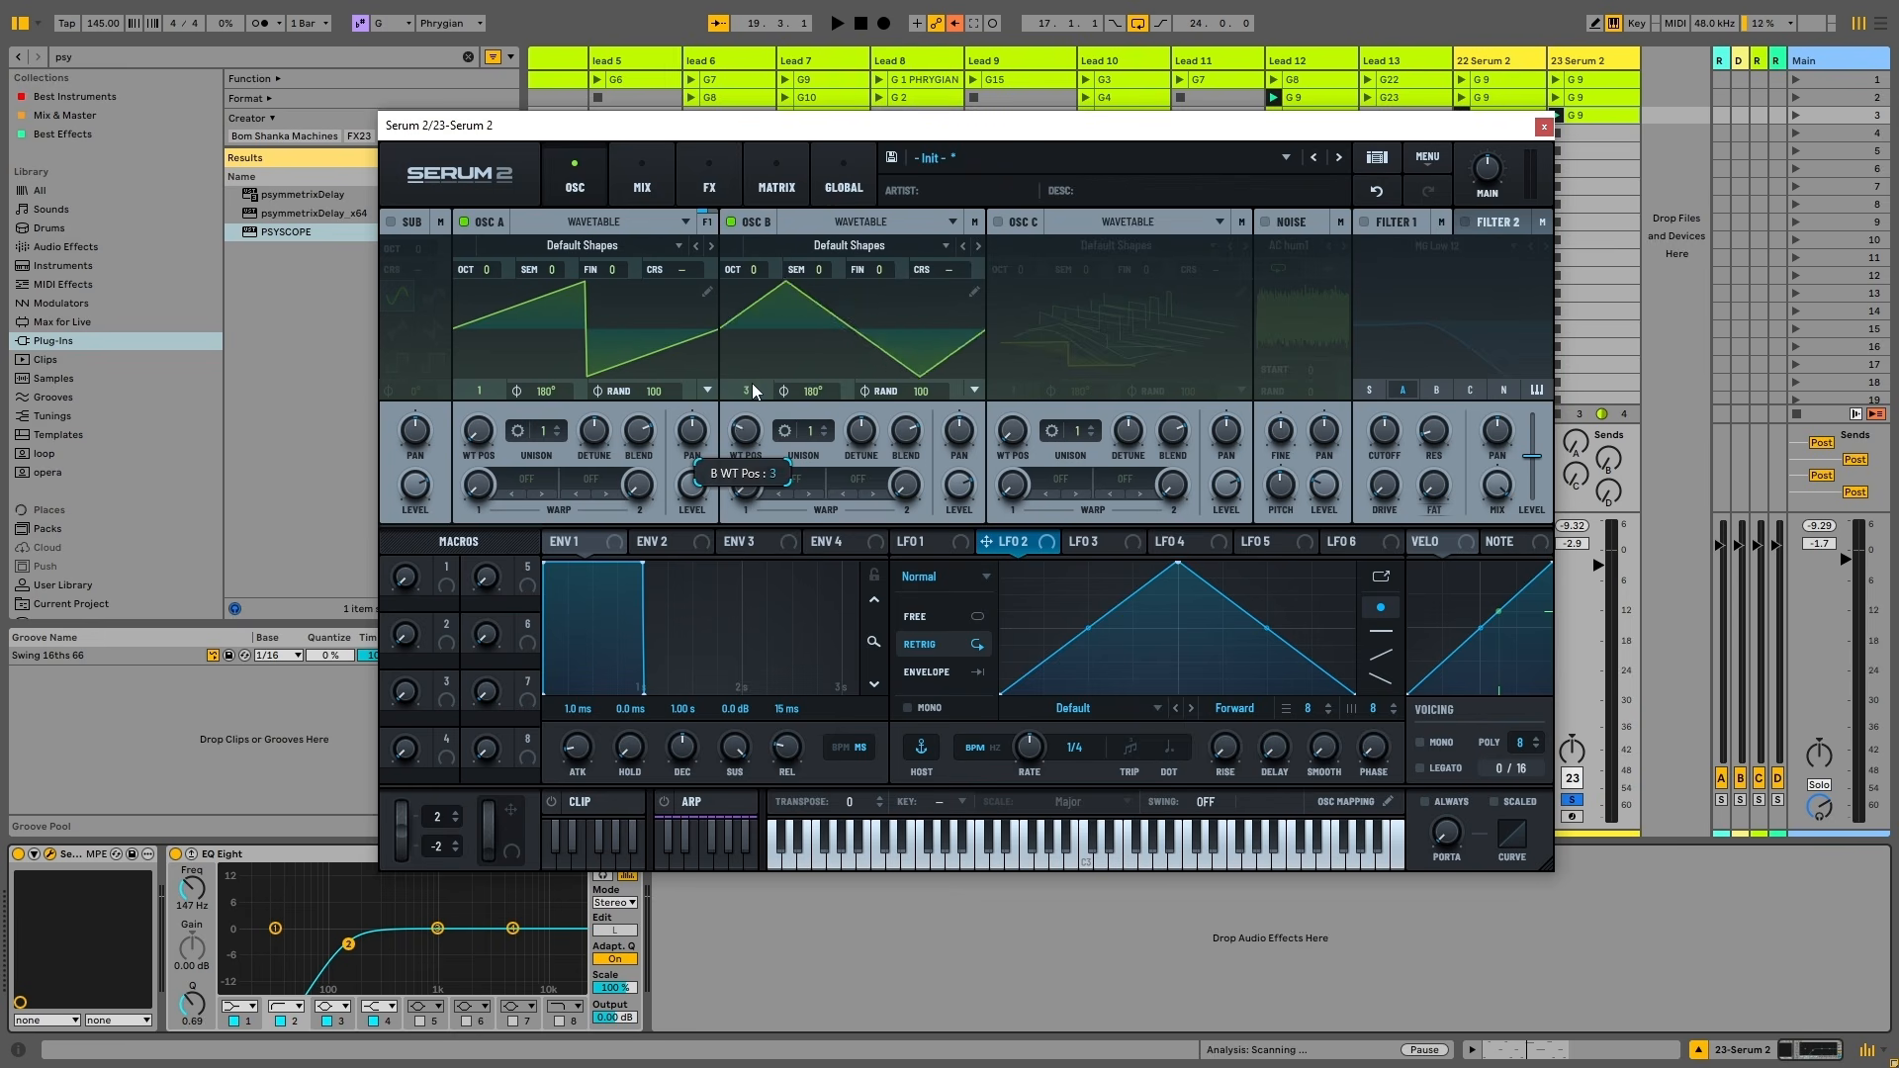
left_click(1007, 218)
left_click(1110, 359)
left_click_drag(1012, 433, 1030, 325)
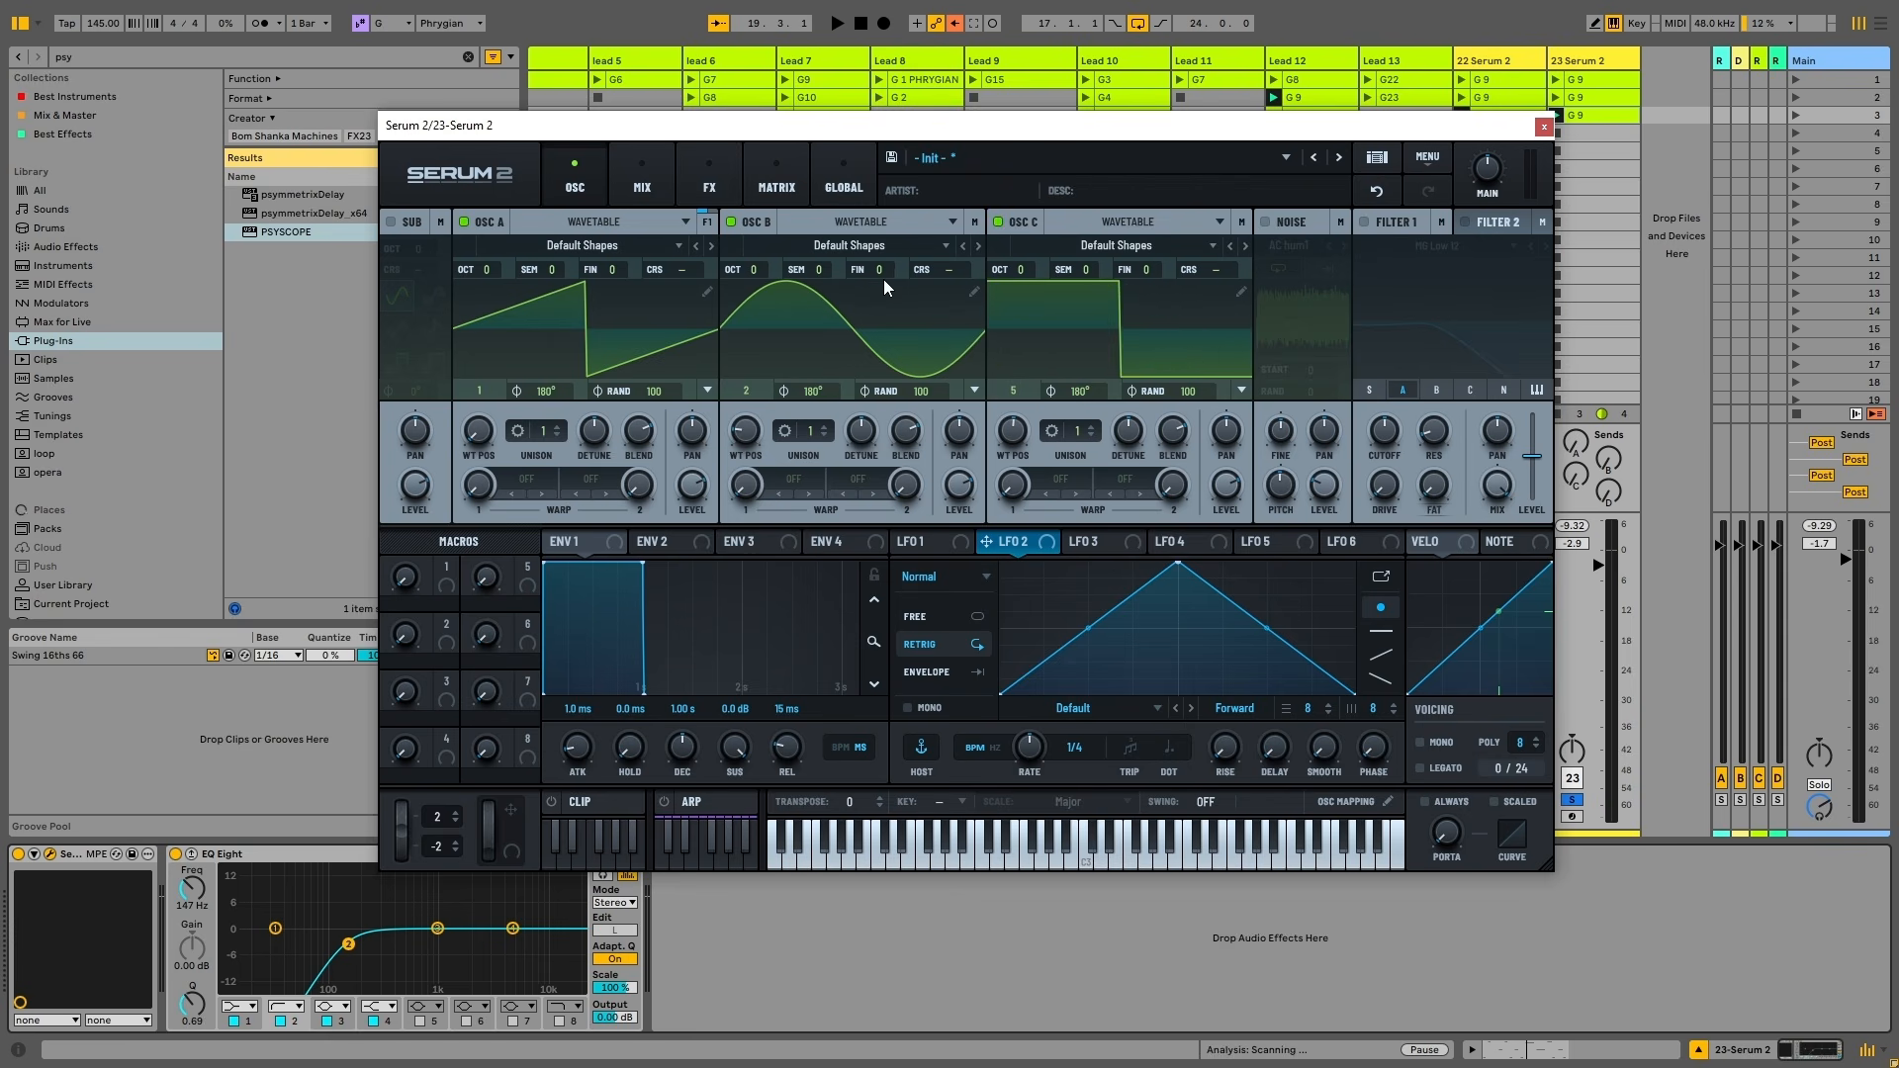
Load the Dist d00t wavetable into oscillator B at wavetable position 66
left_click(834, 249)
mouse_move(828, 294)
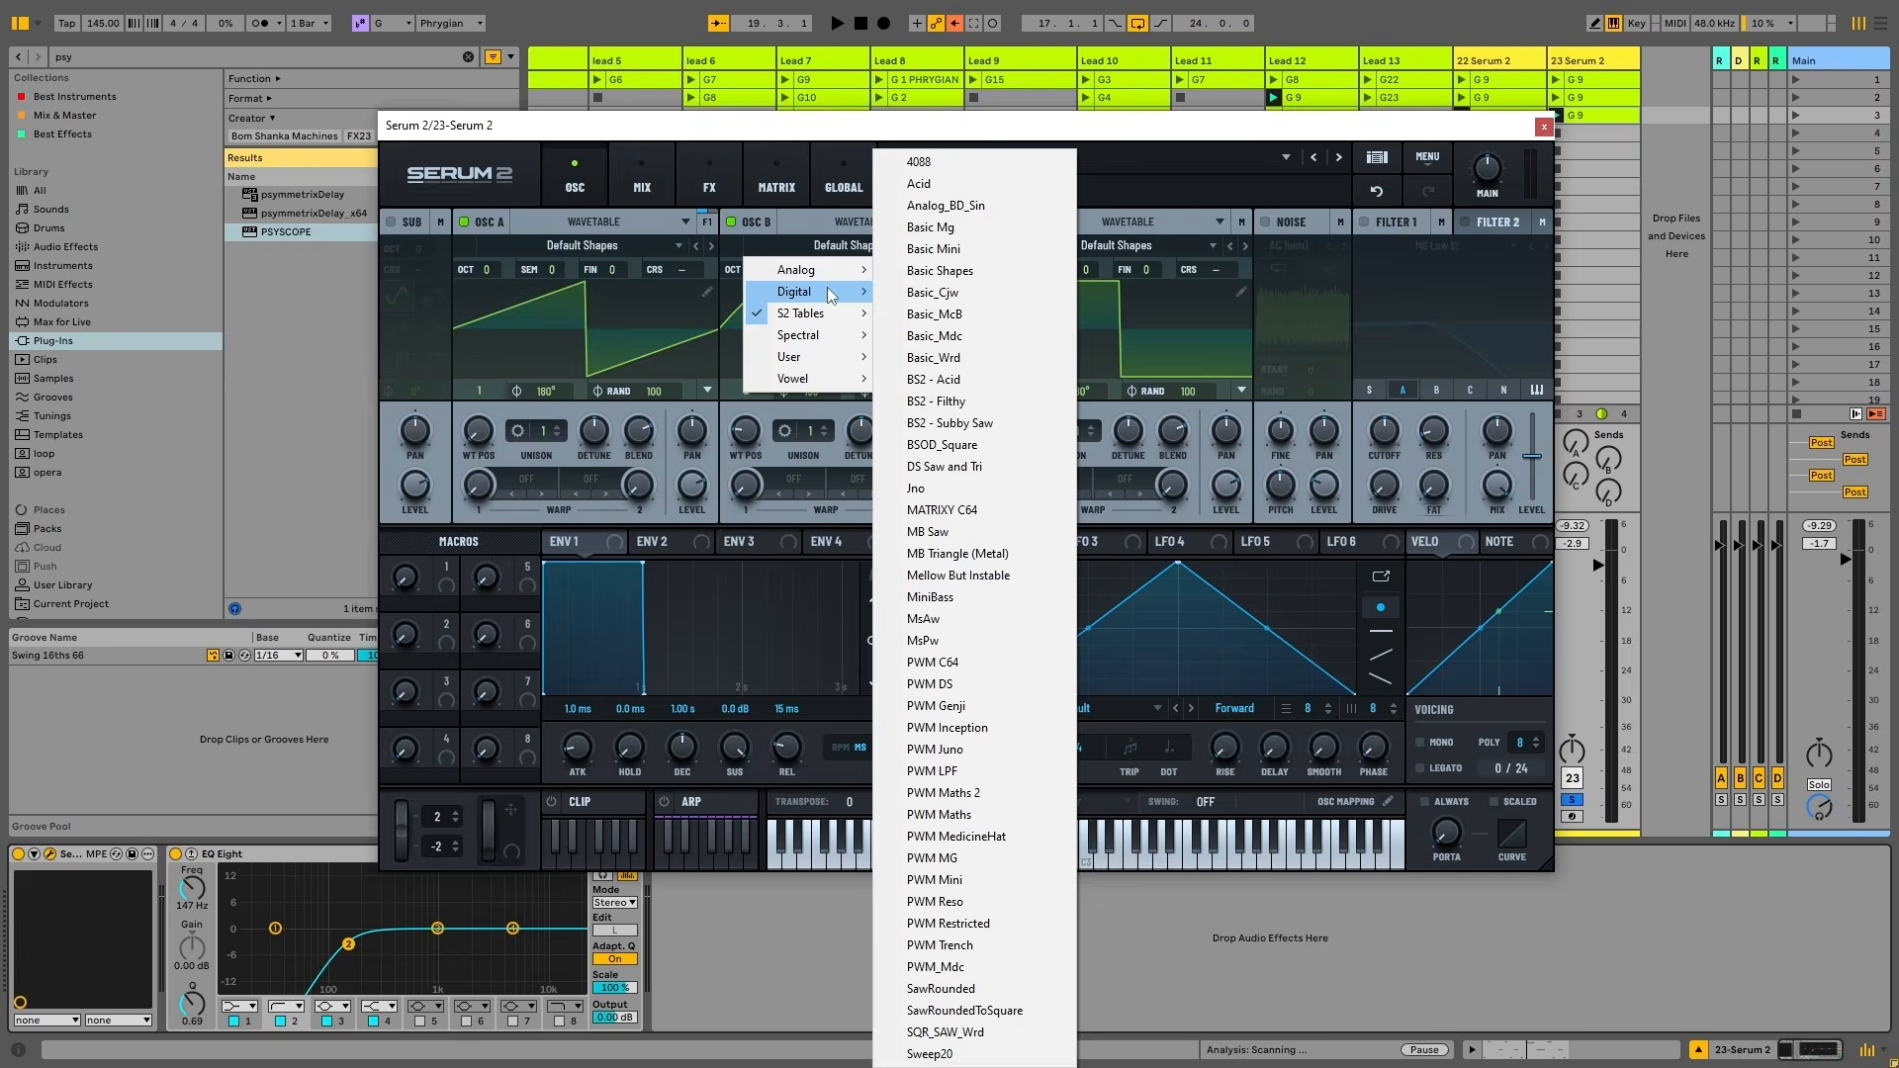
left_click(939, 471)
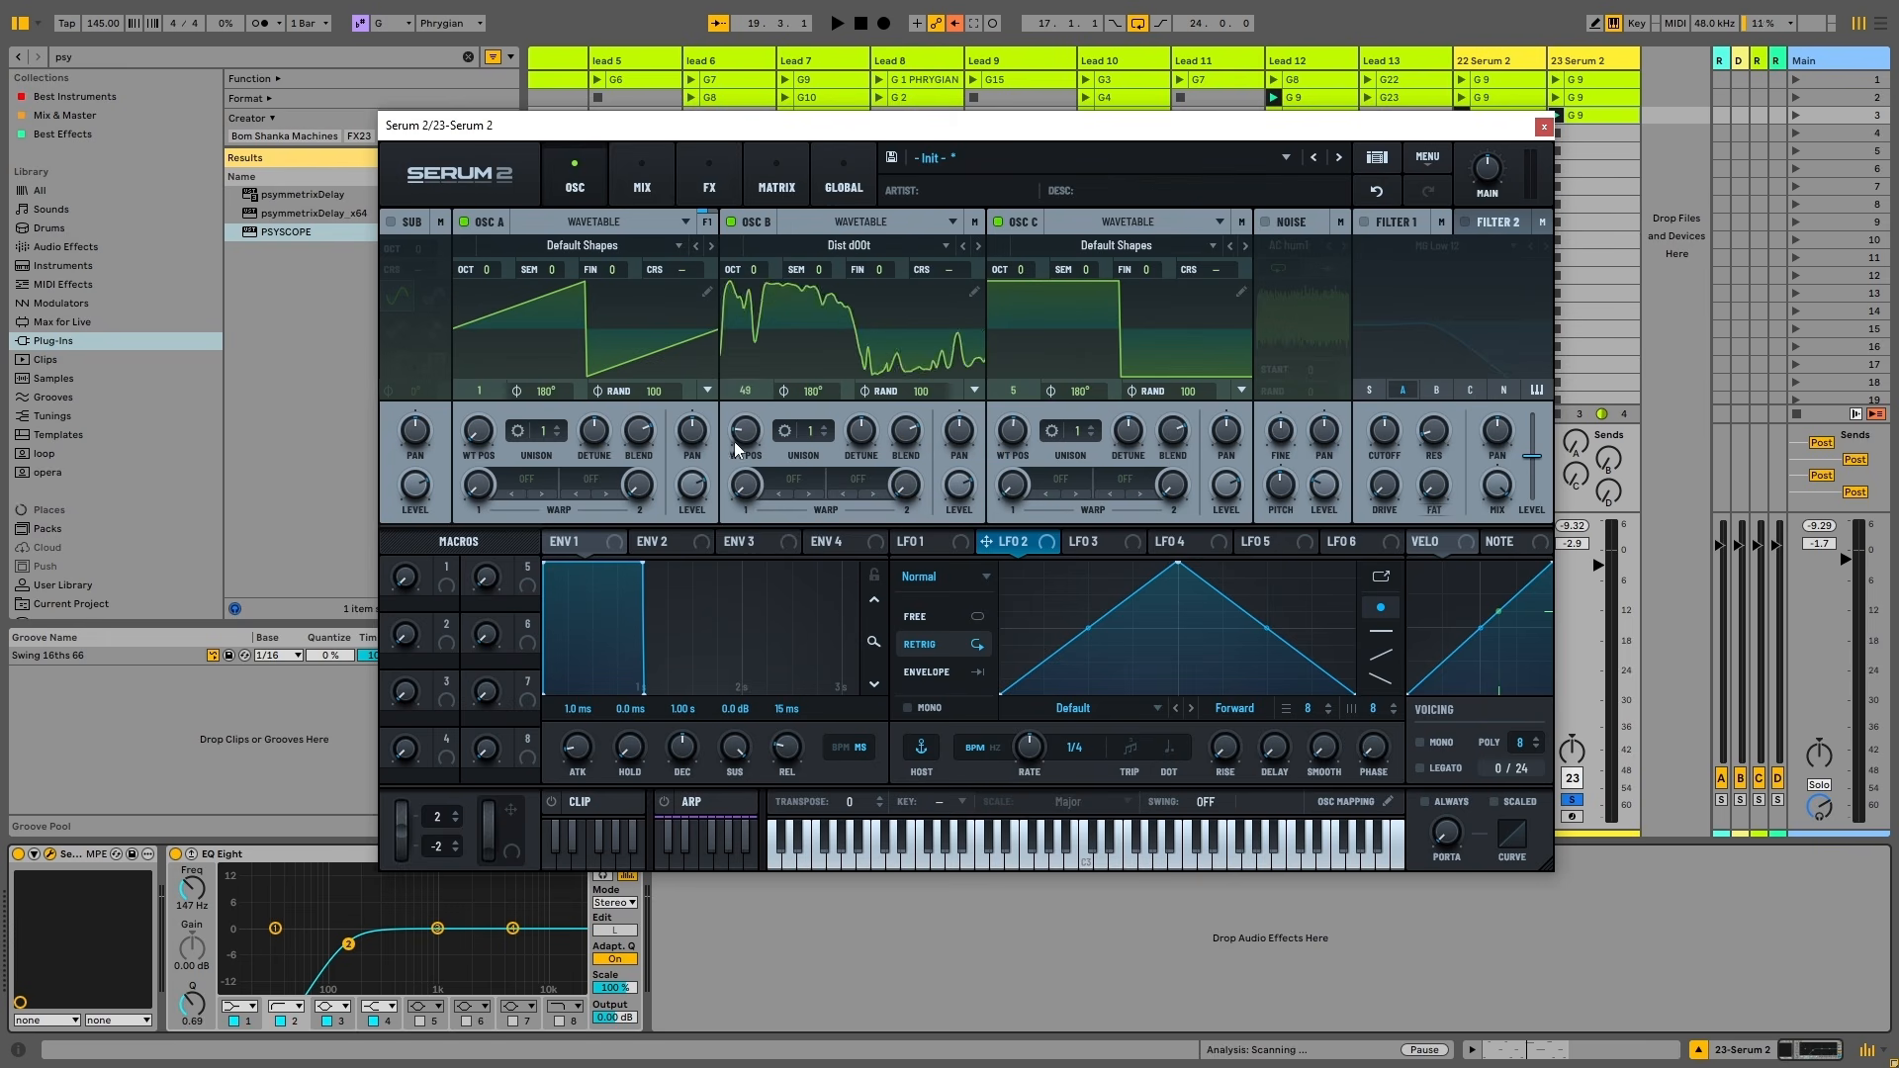
left_click_drag(733, 442, 753, 377)
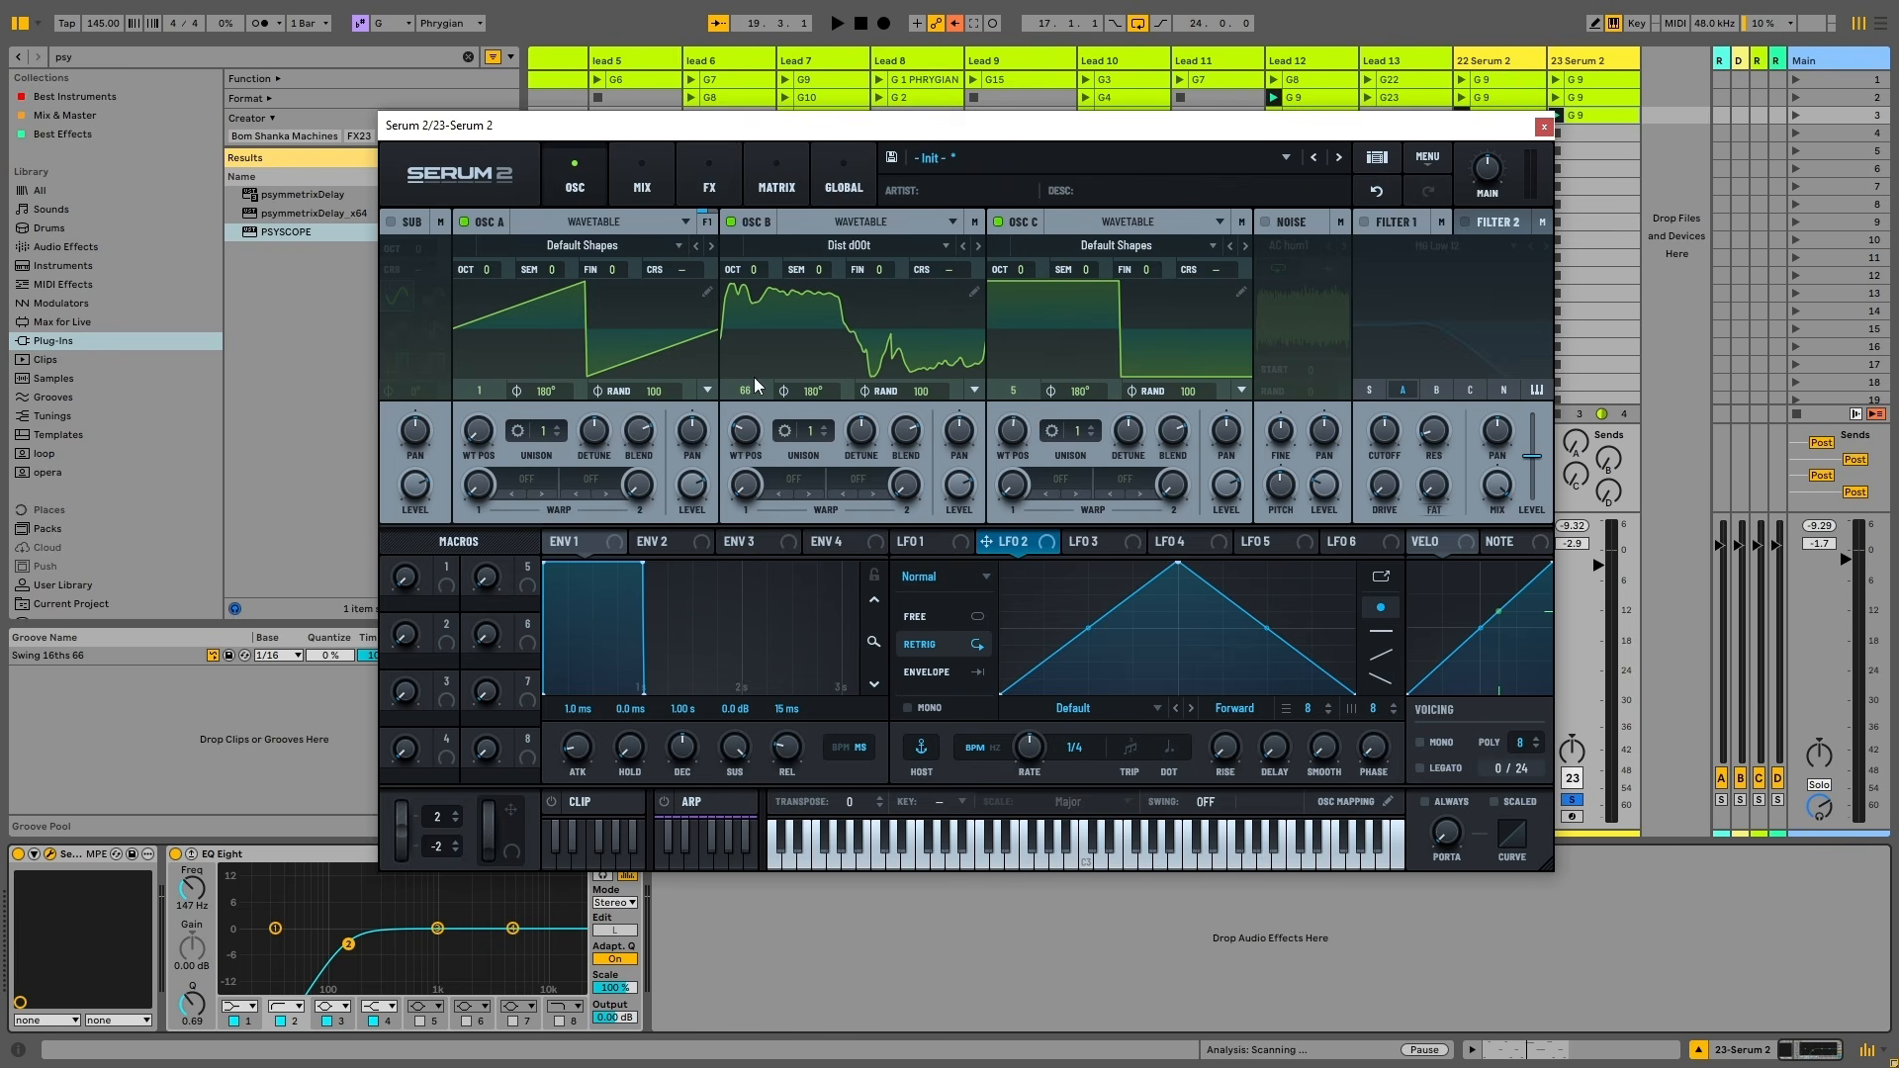
left_click(892, 237)
Set oscillator A one octave down, leaving oscillator B at its original octave
left_click(895, 313)
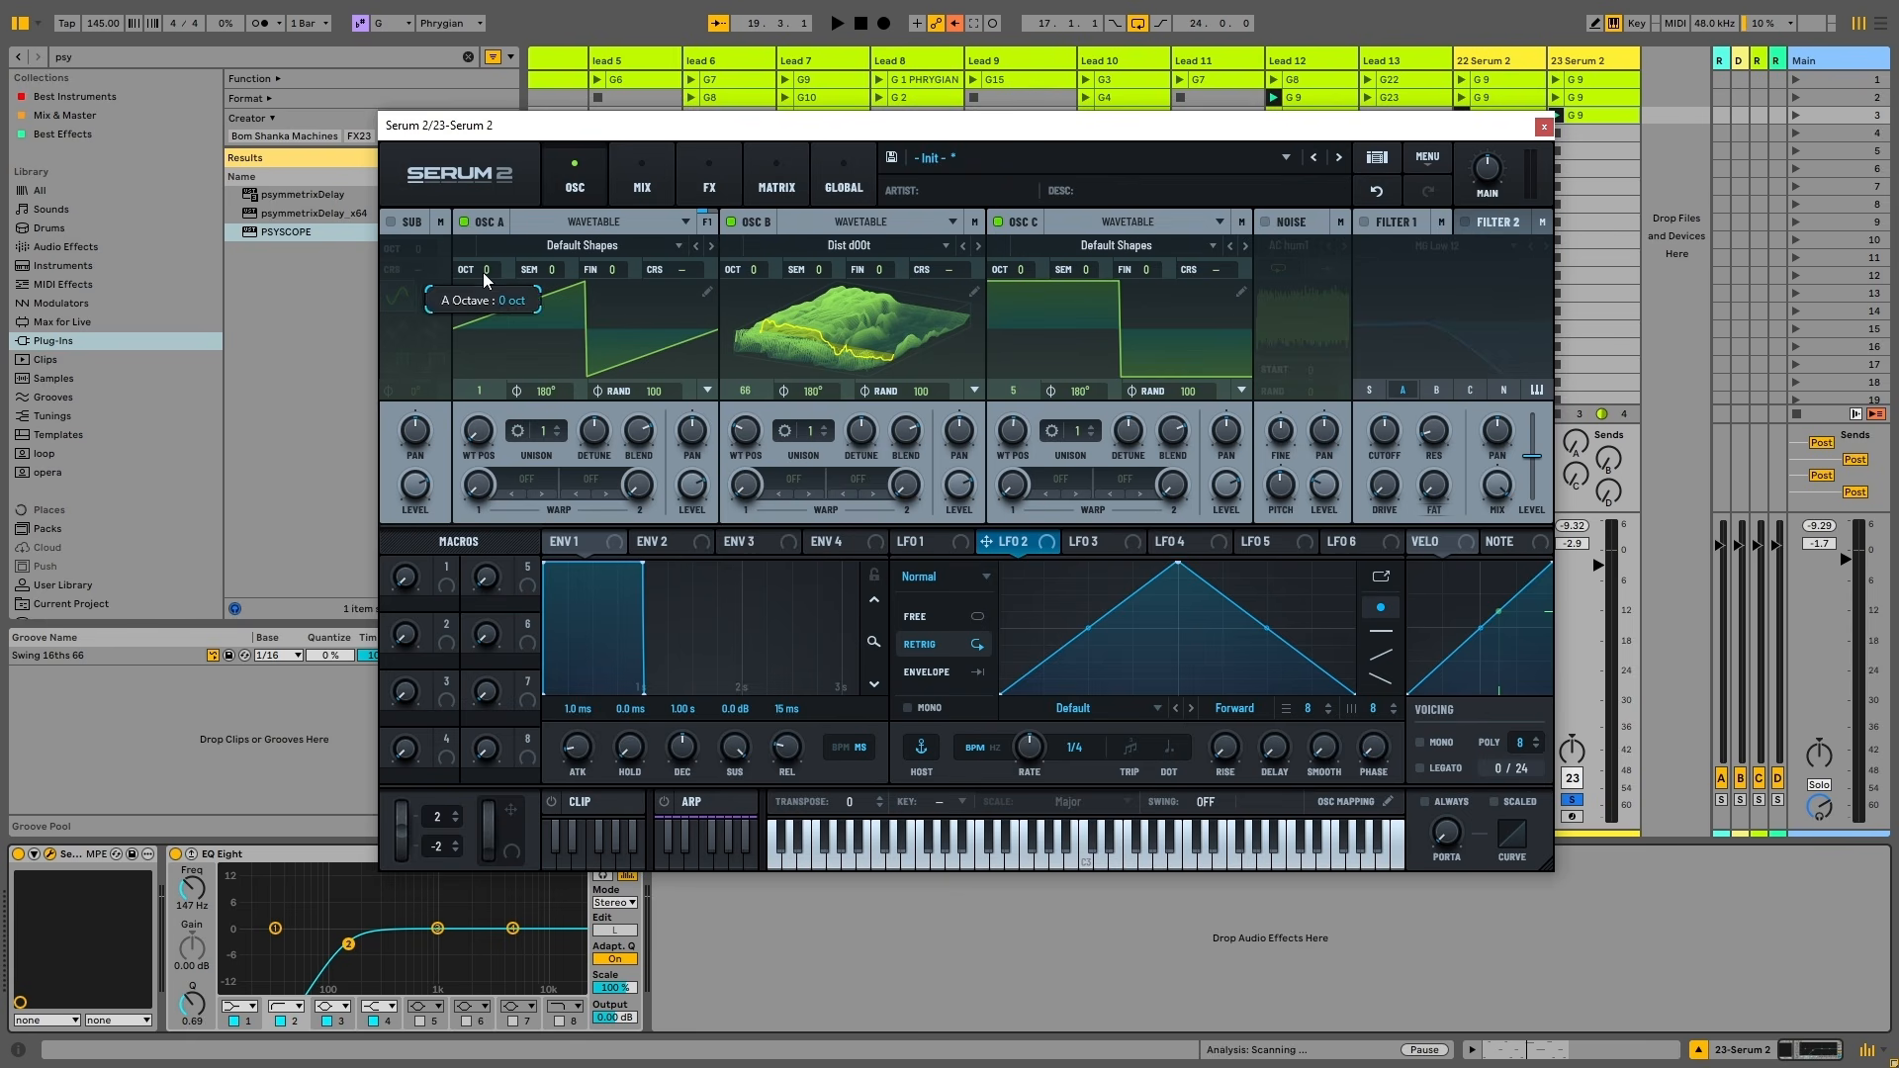
left_click_drag(482, 271, 483, 249)
left_click_drag(750, 271, 750, 287)
left_click_drag(753, 272, 753, 257)
left_click_drag(501, 264, 500, 282)
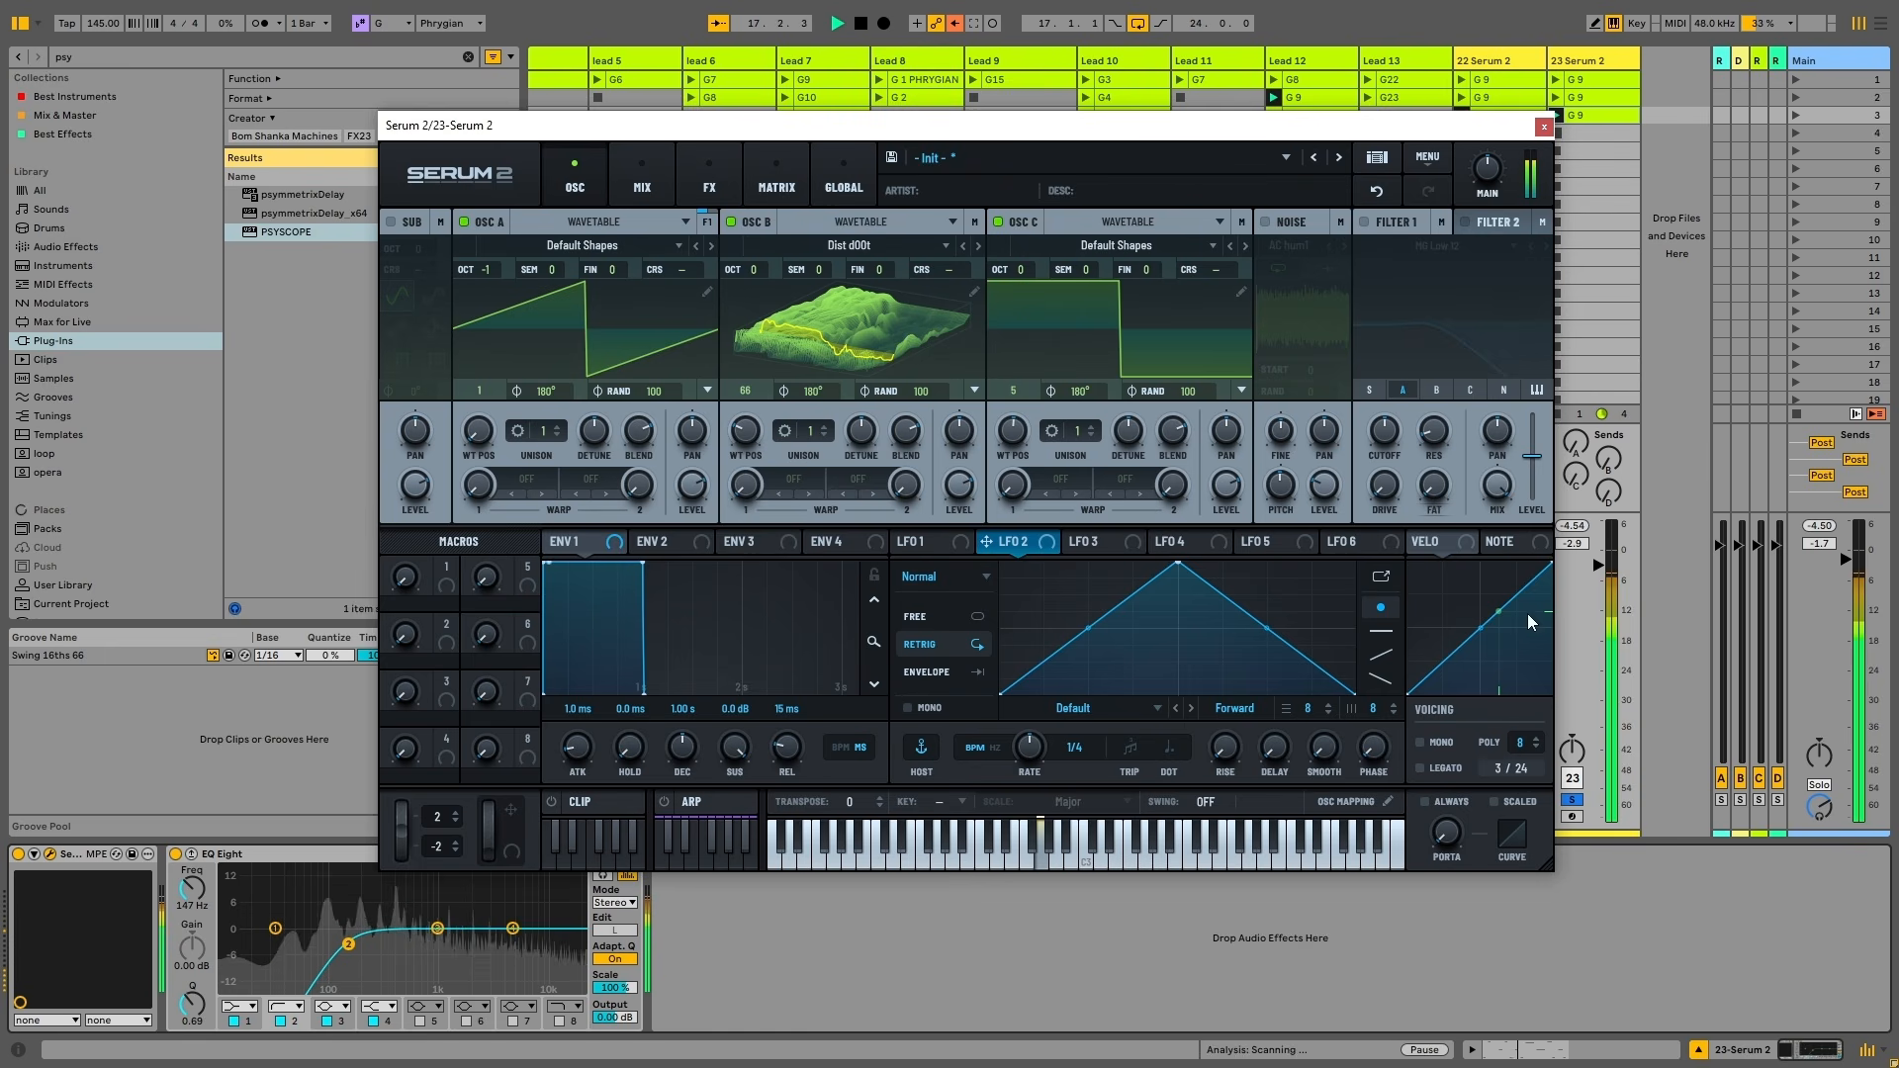
Lower the track volume to -4.3 dB, audition, and enable Filter 1 as MG Low 12
left_click_drag(1599, 567, 1606, 586)
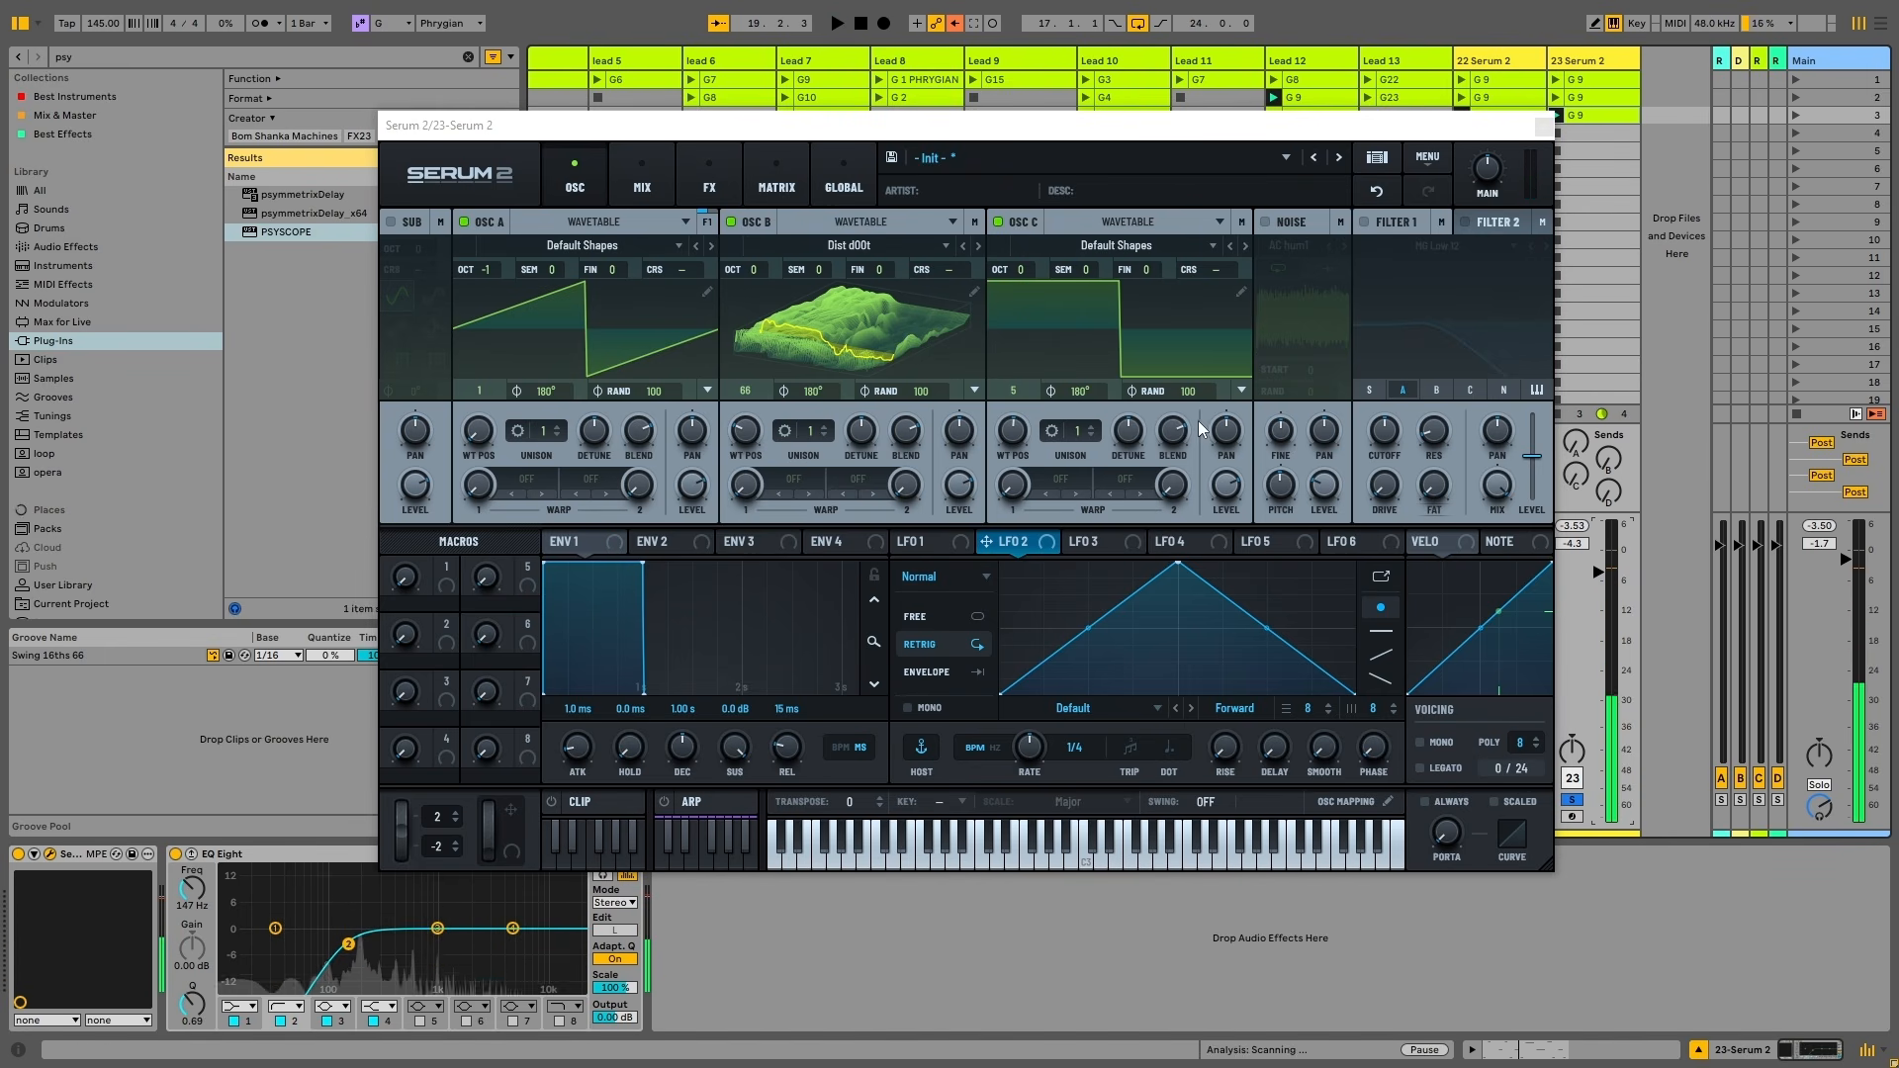
key("space")
left_click(839, 334)
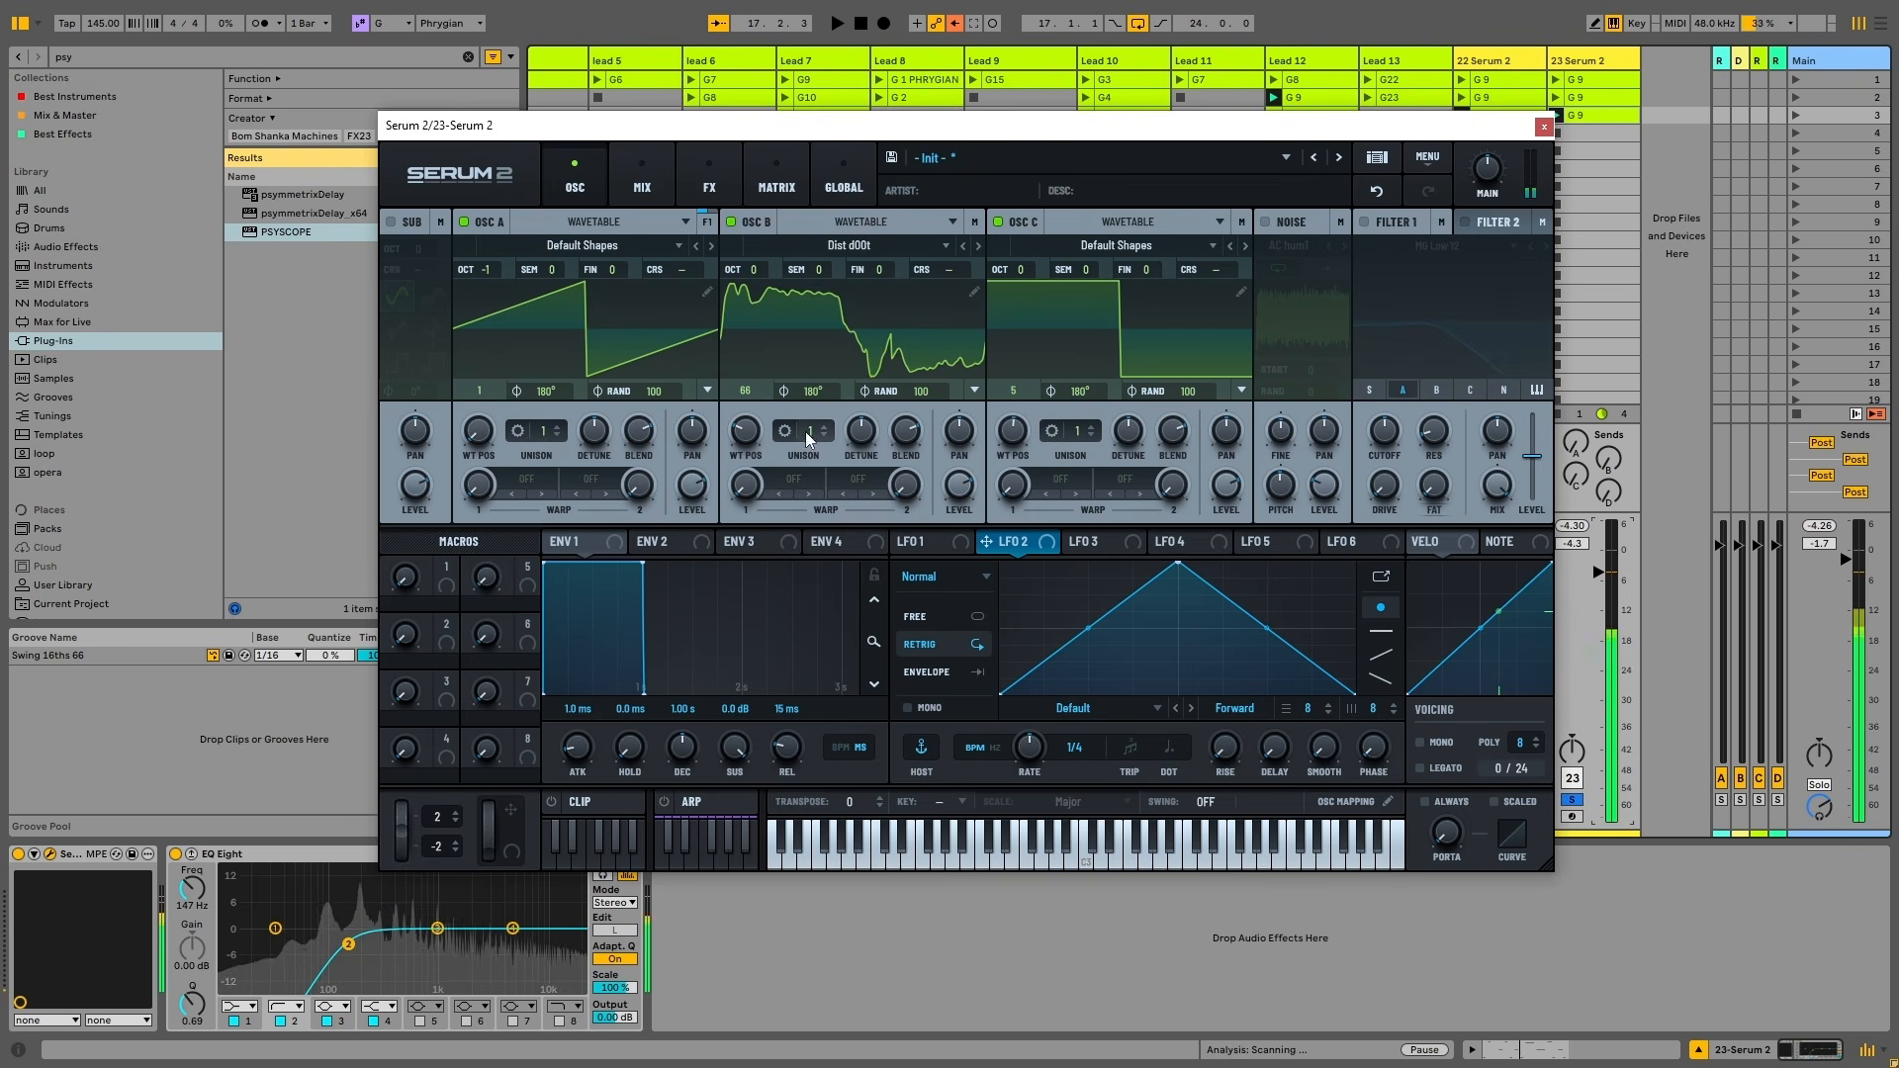
key("space")
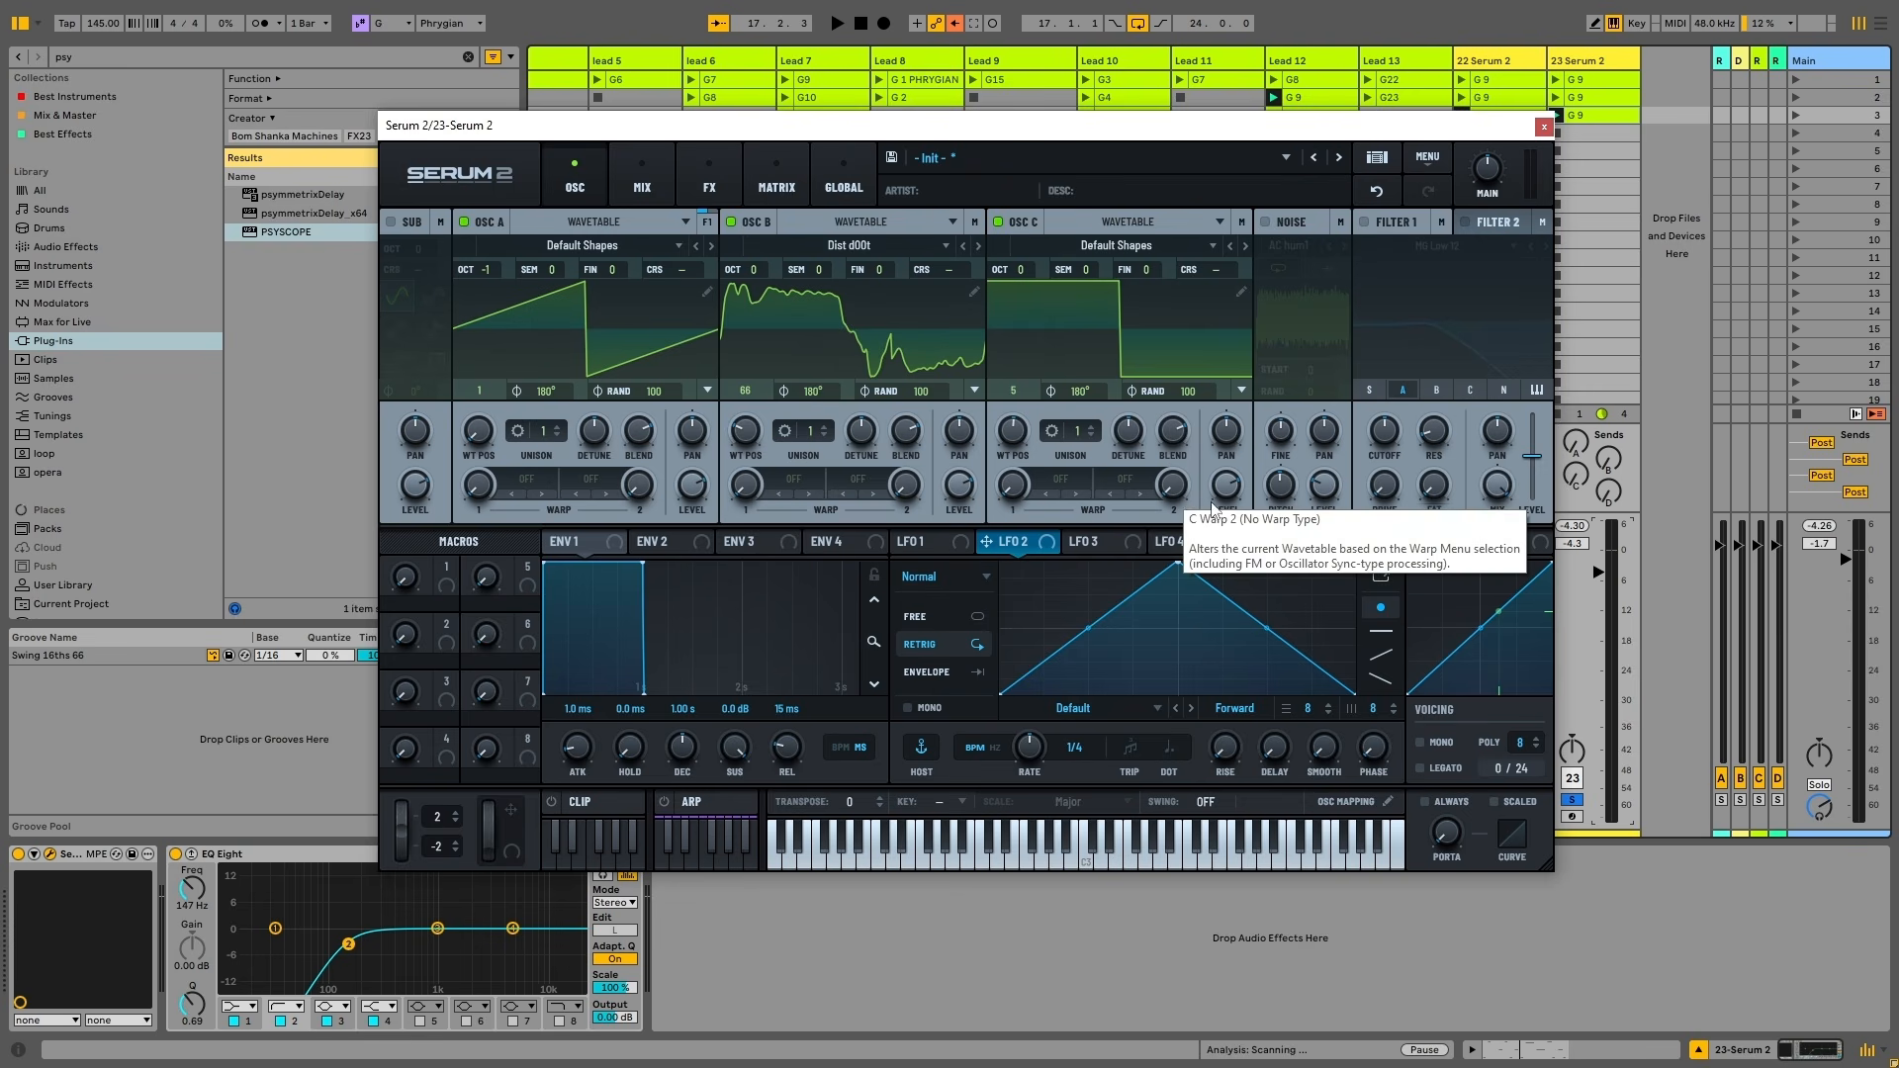
left_click(1365, 222)
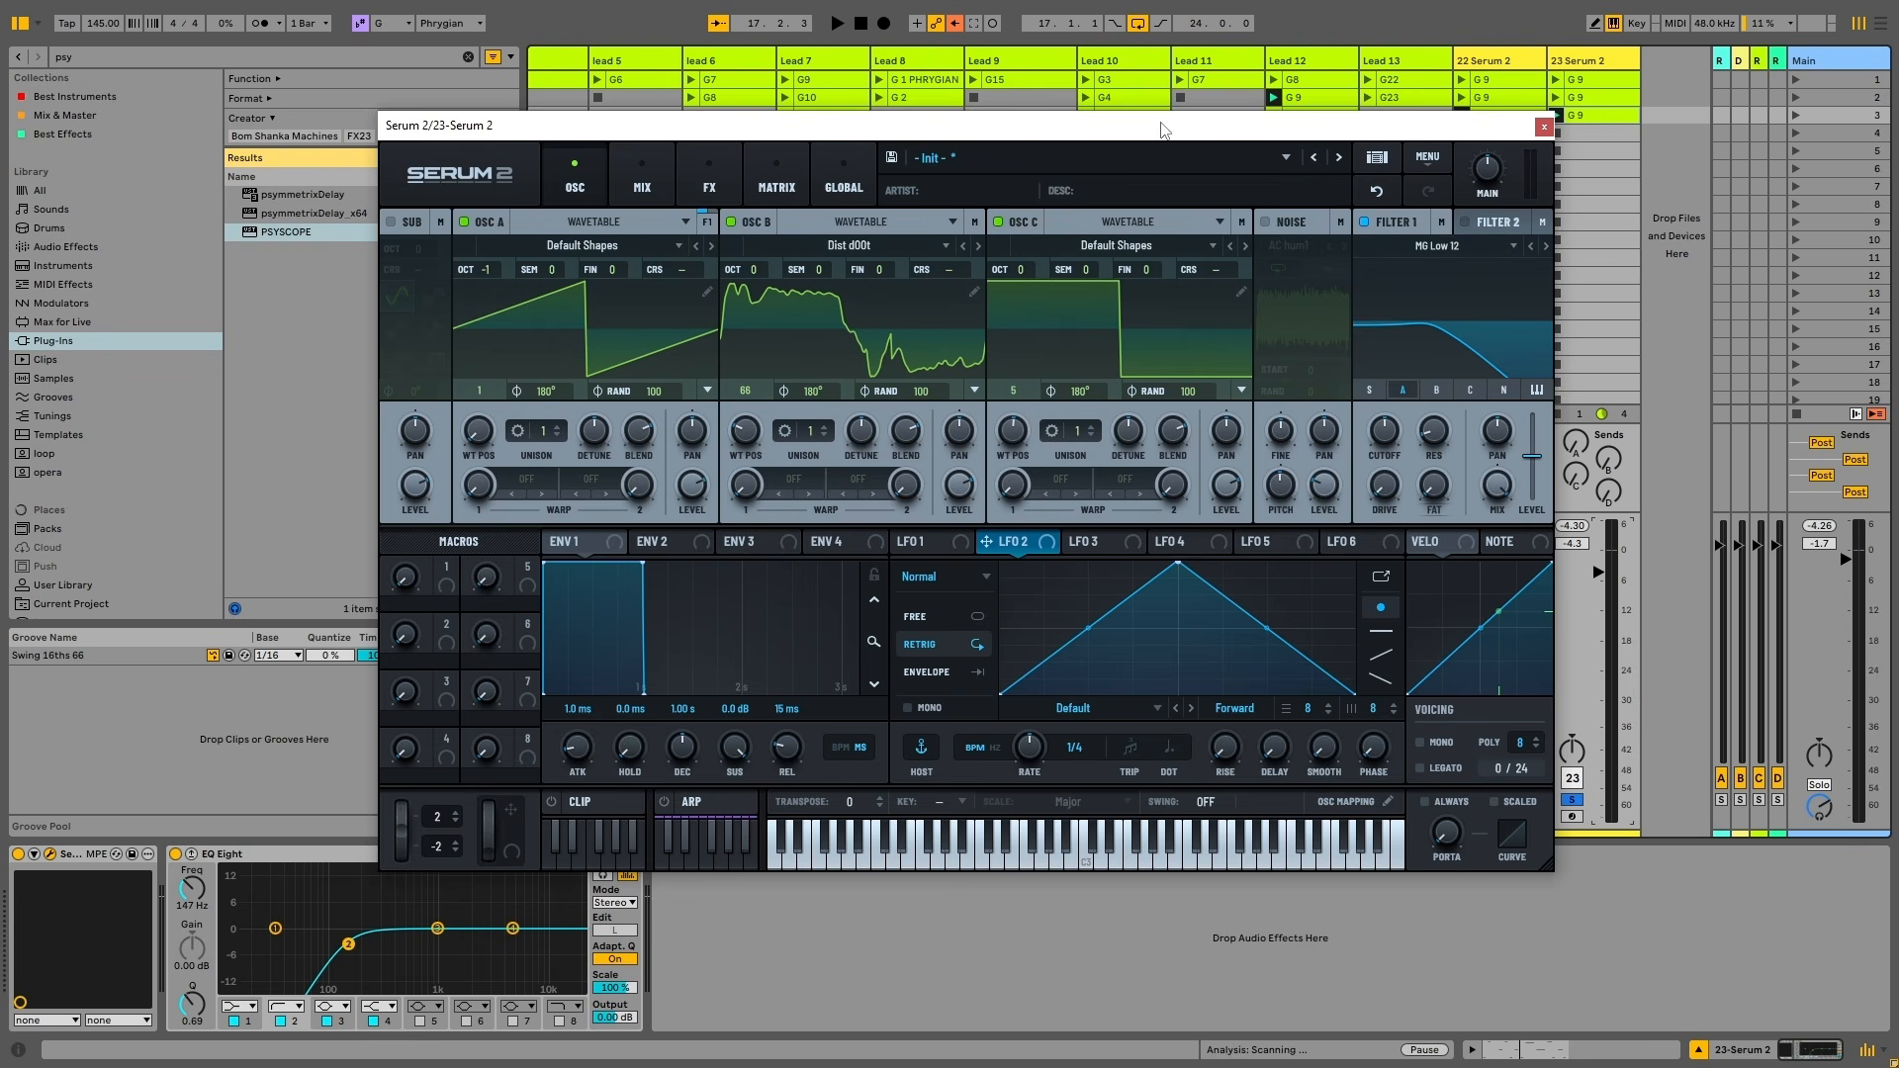
left_click(733, 156)
left_click(405, 255)
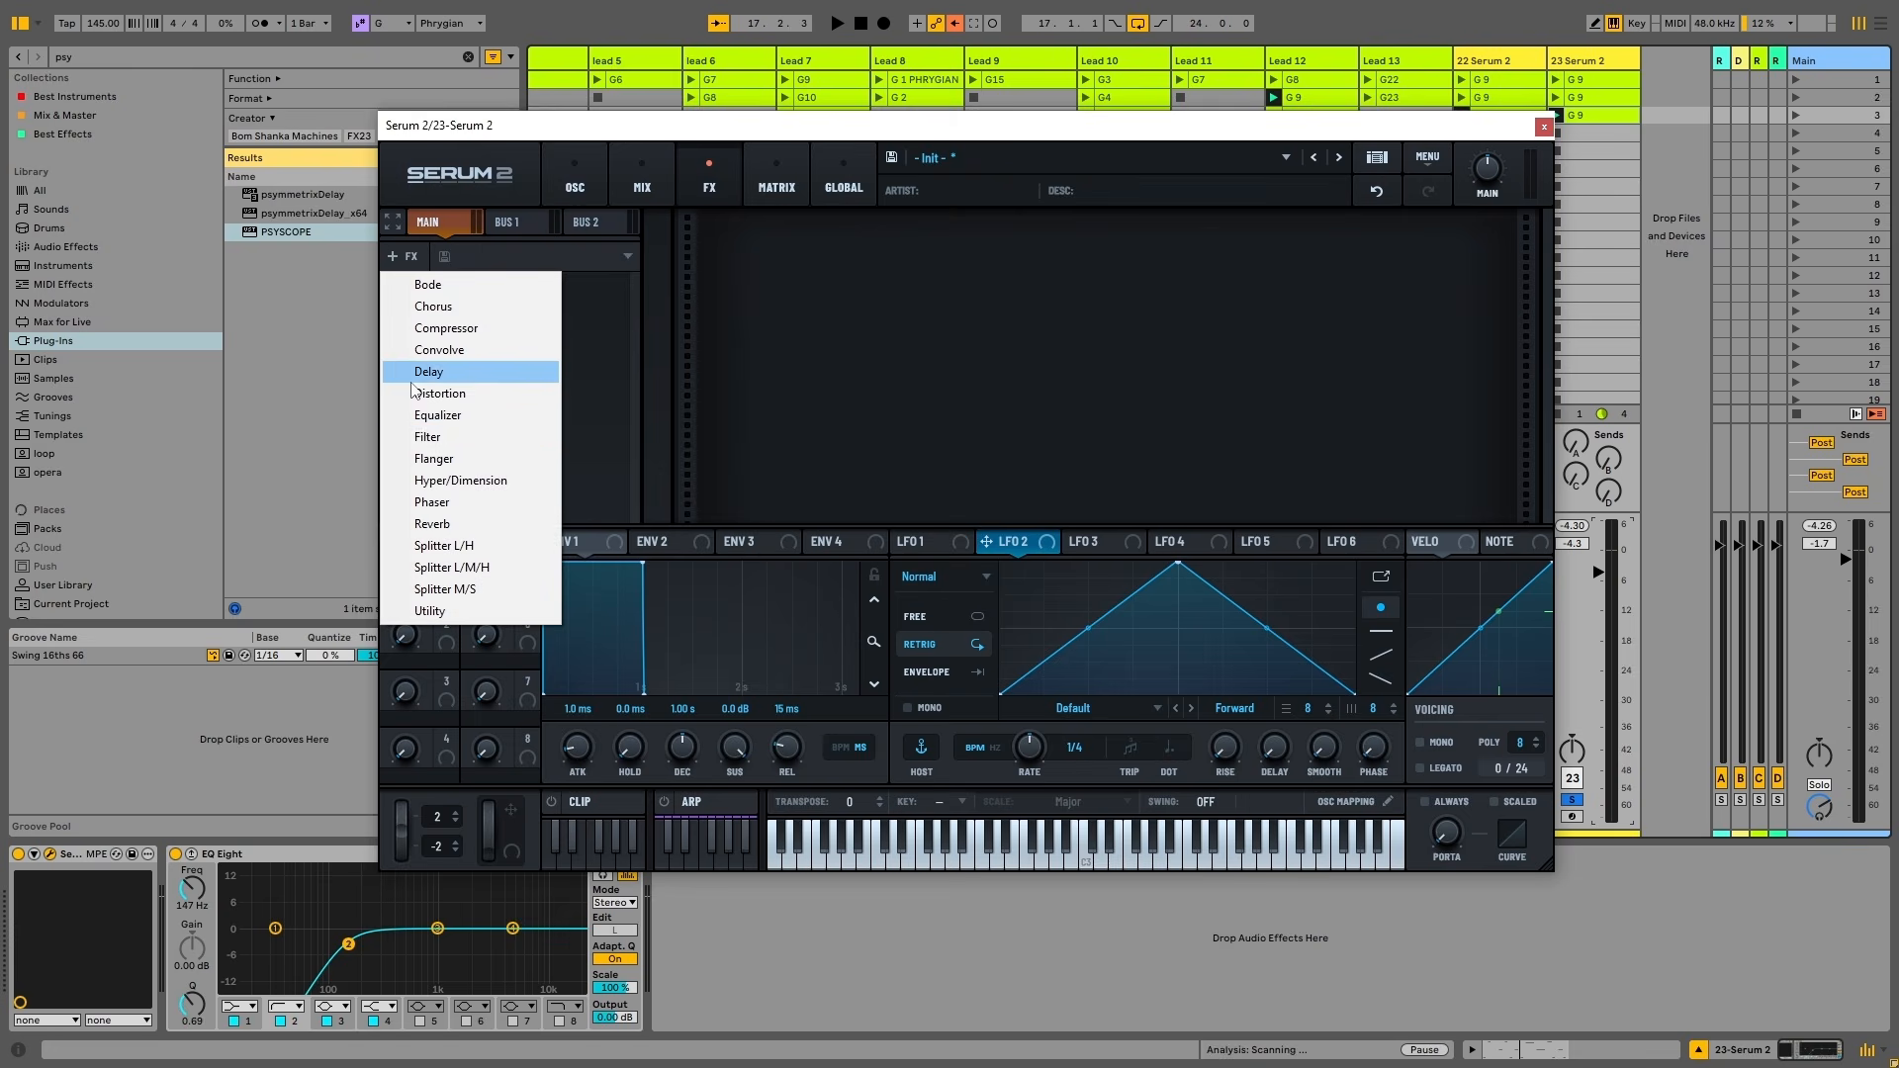
left_click(450, 442)
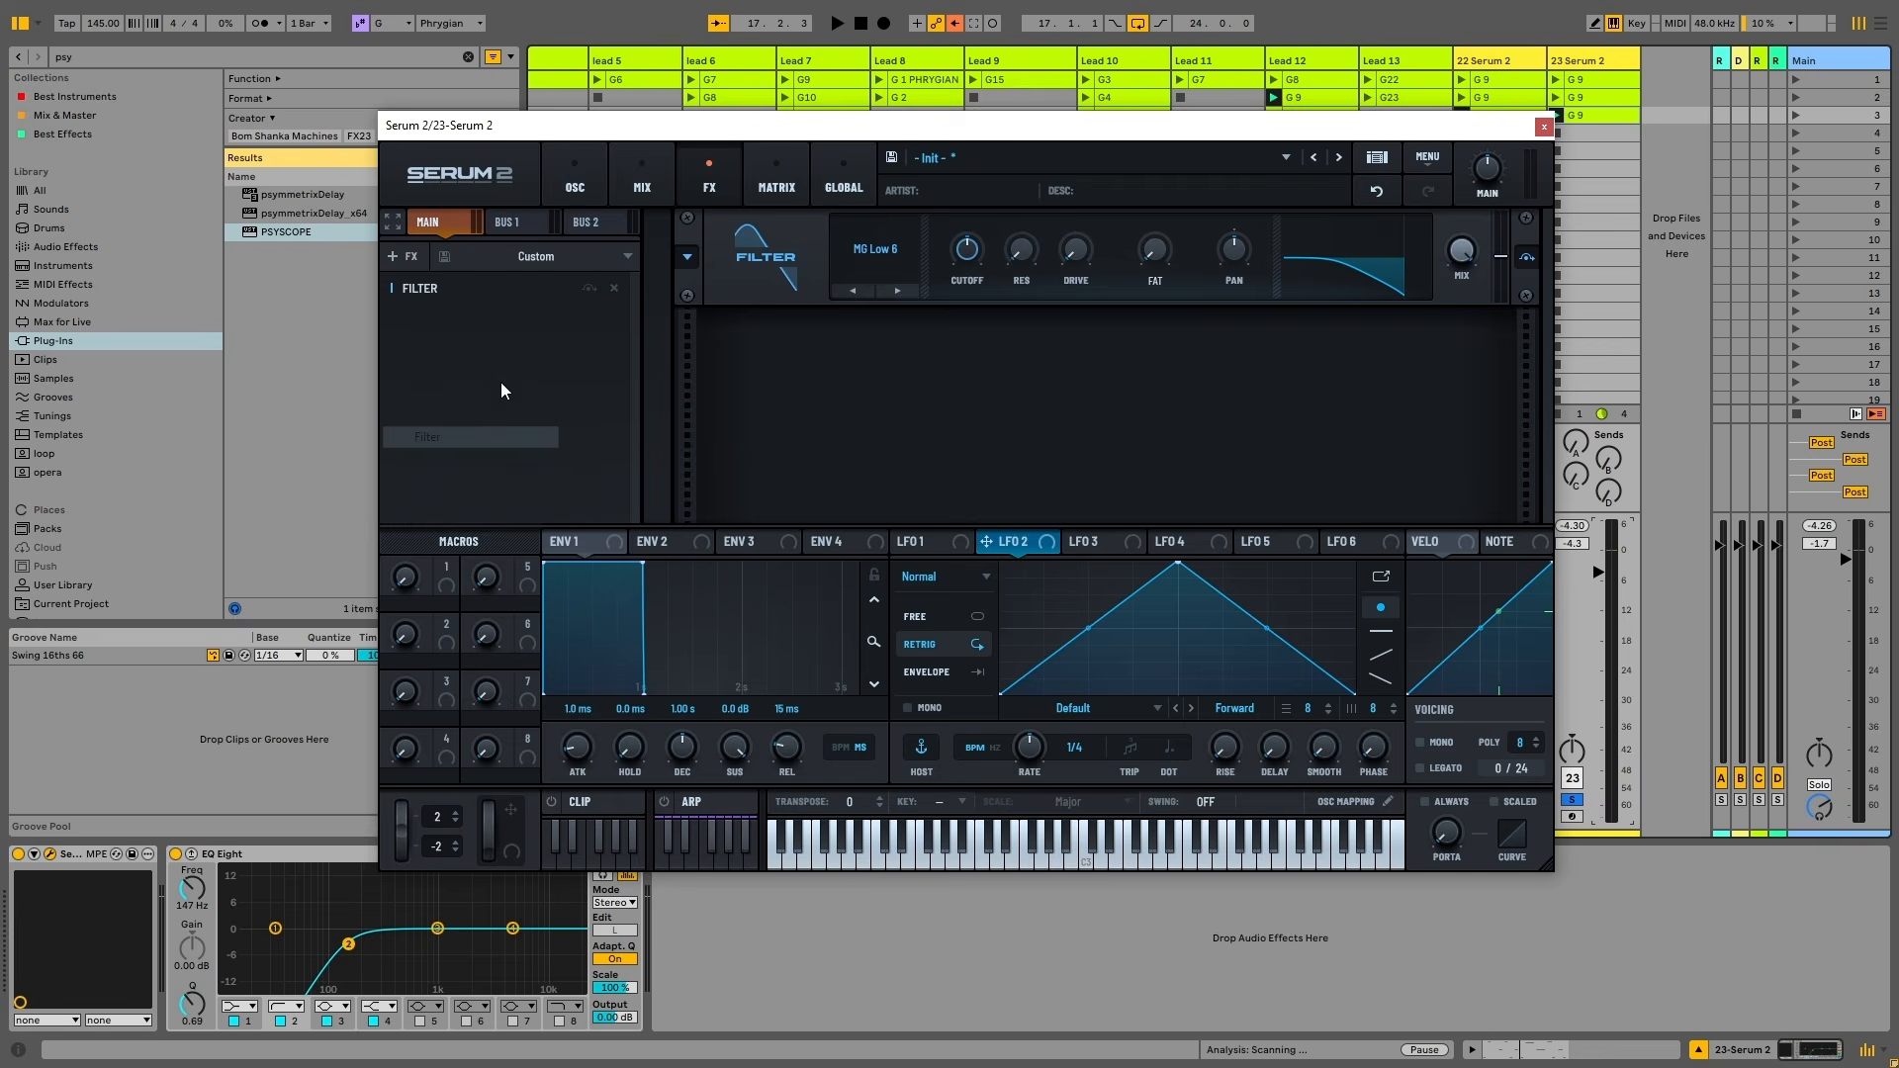
left_click(400, 256)
left_click(435, 436)
left_click(423, 251)
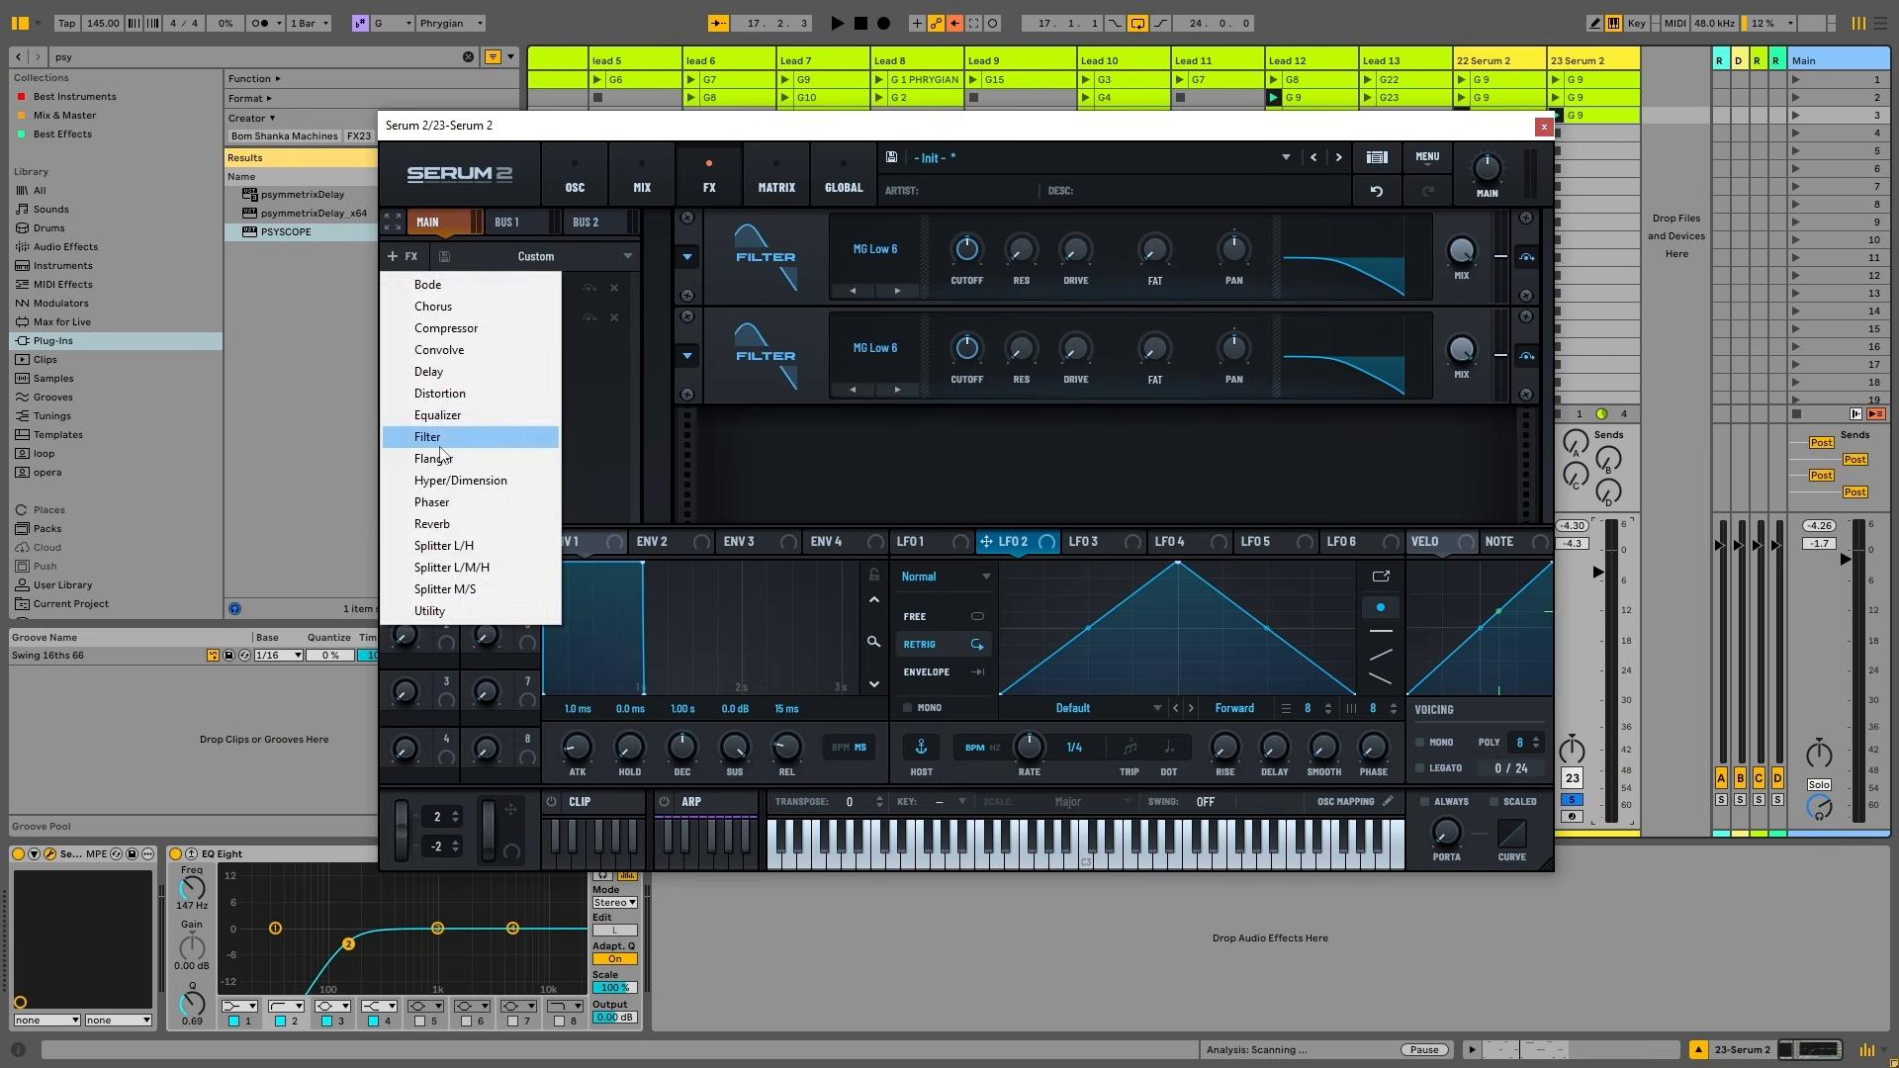
left_click(428, 436)
left_click(406, 256)
left_click(447, 435)
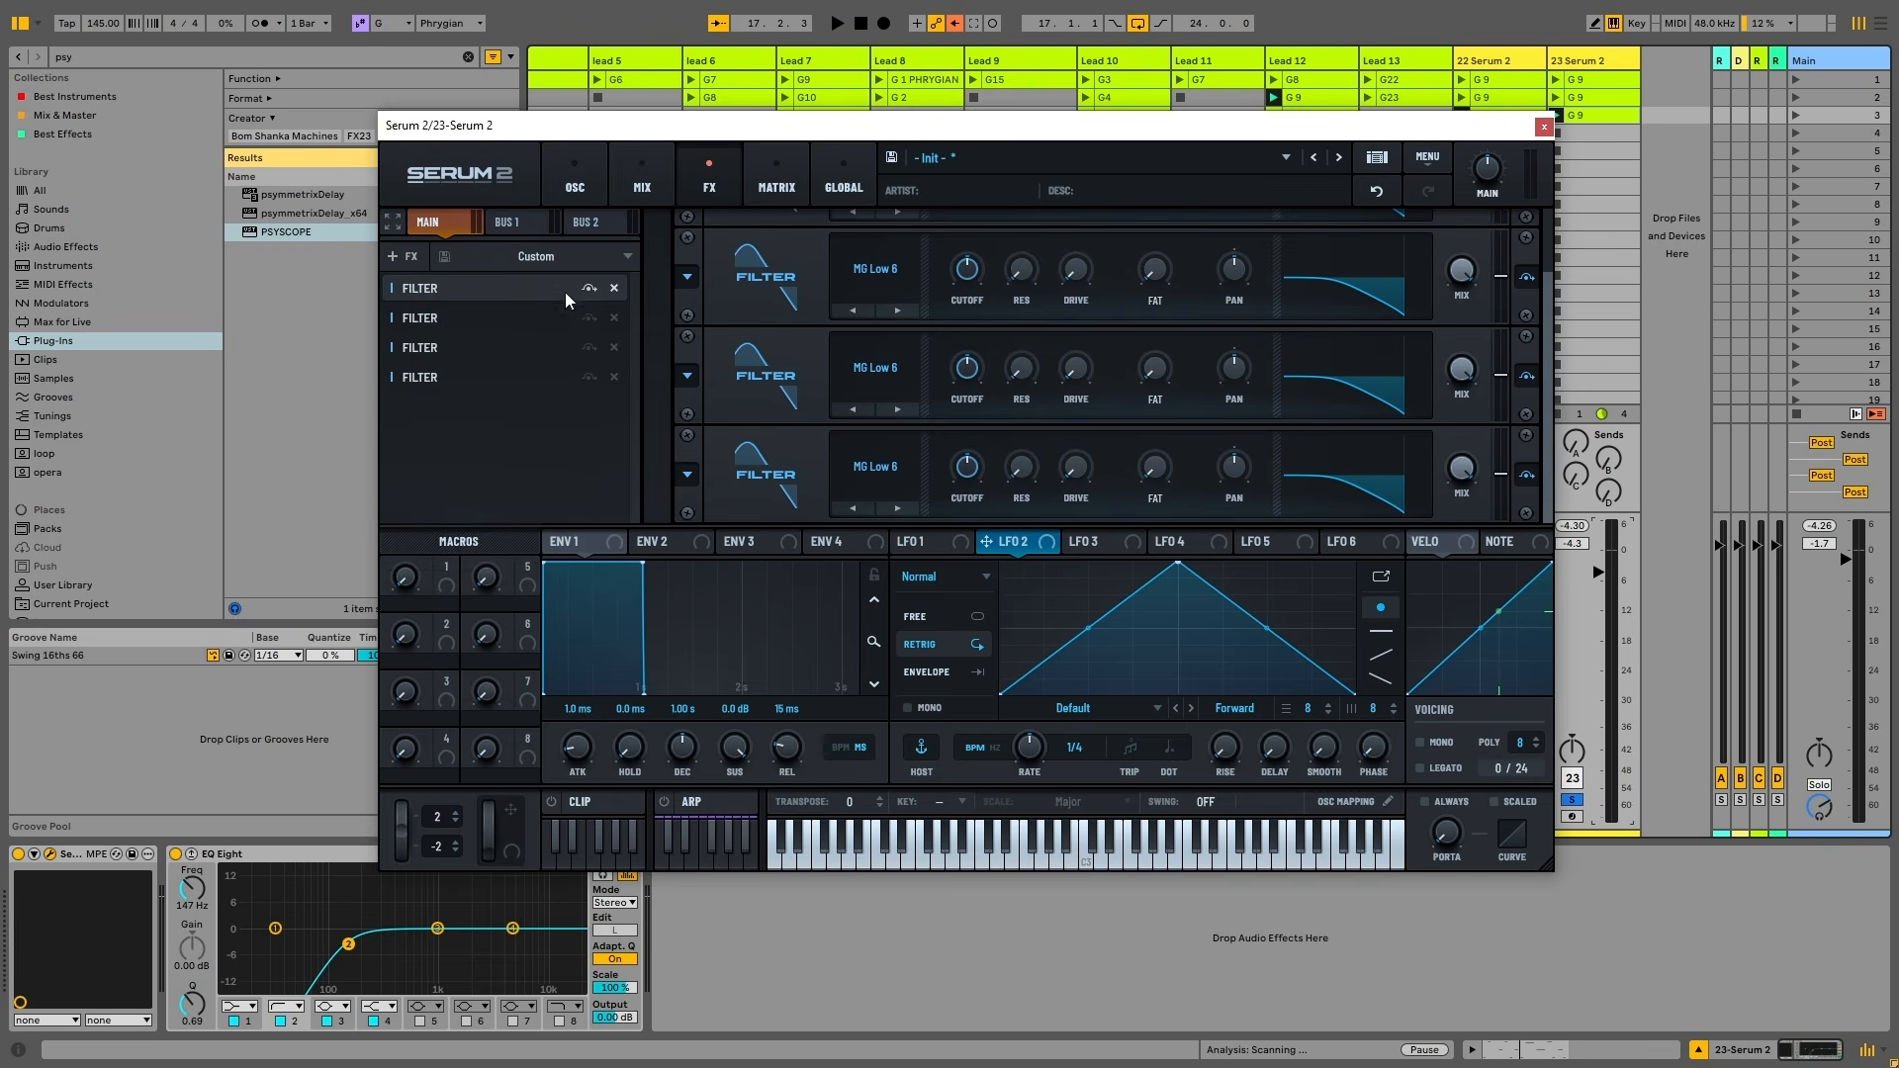
left_click(614, 287)
left_click(614, 288)
left_click(614, 288)
left_click(614, 288)
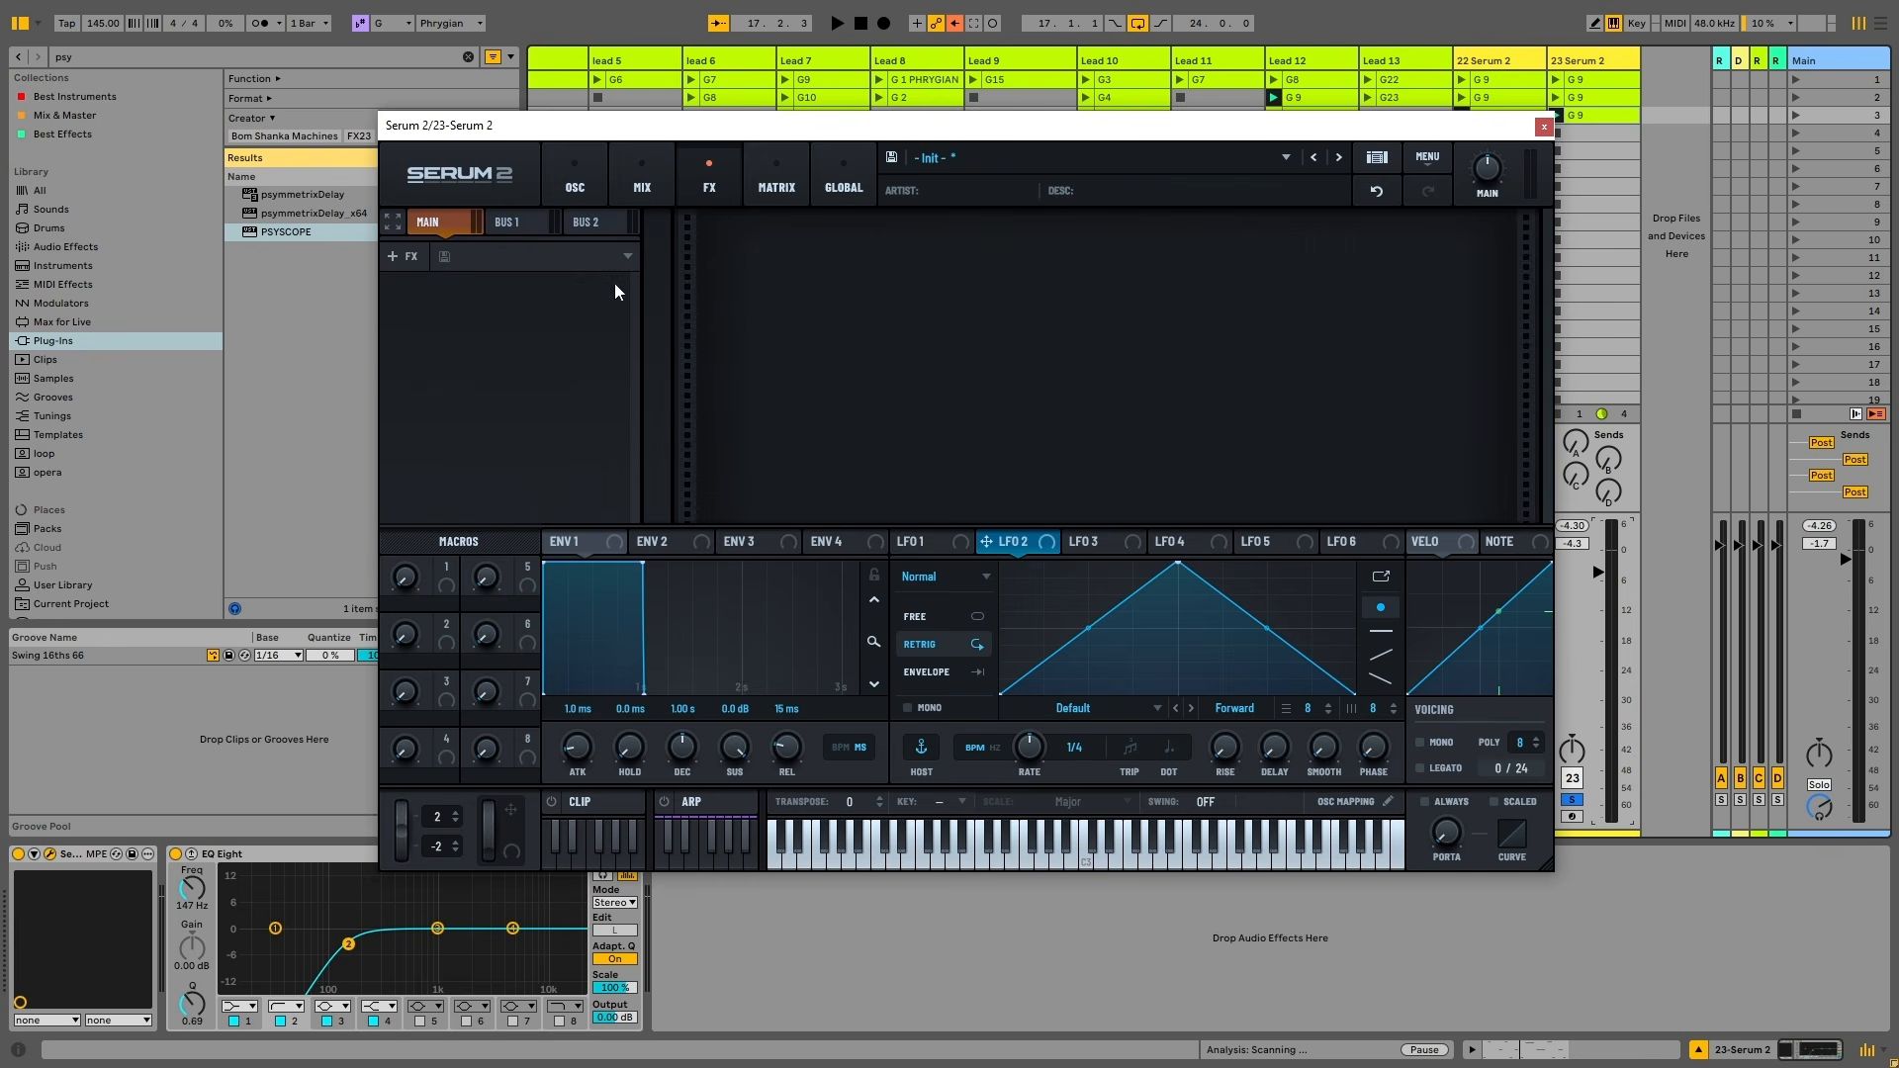
left_click(560, 170)
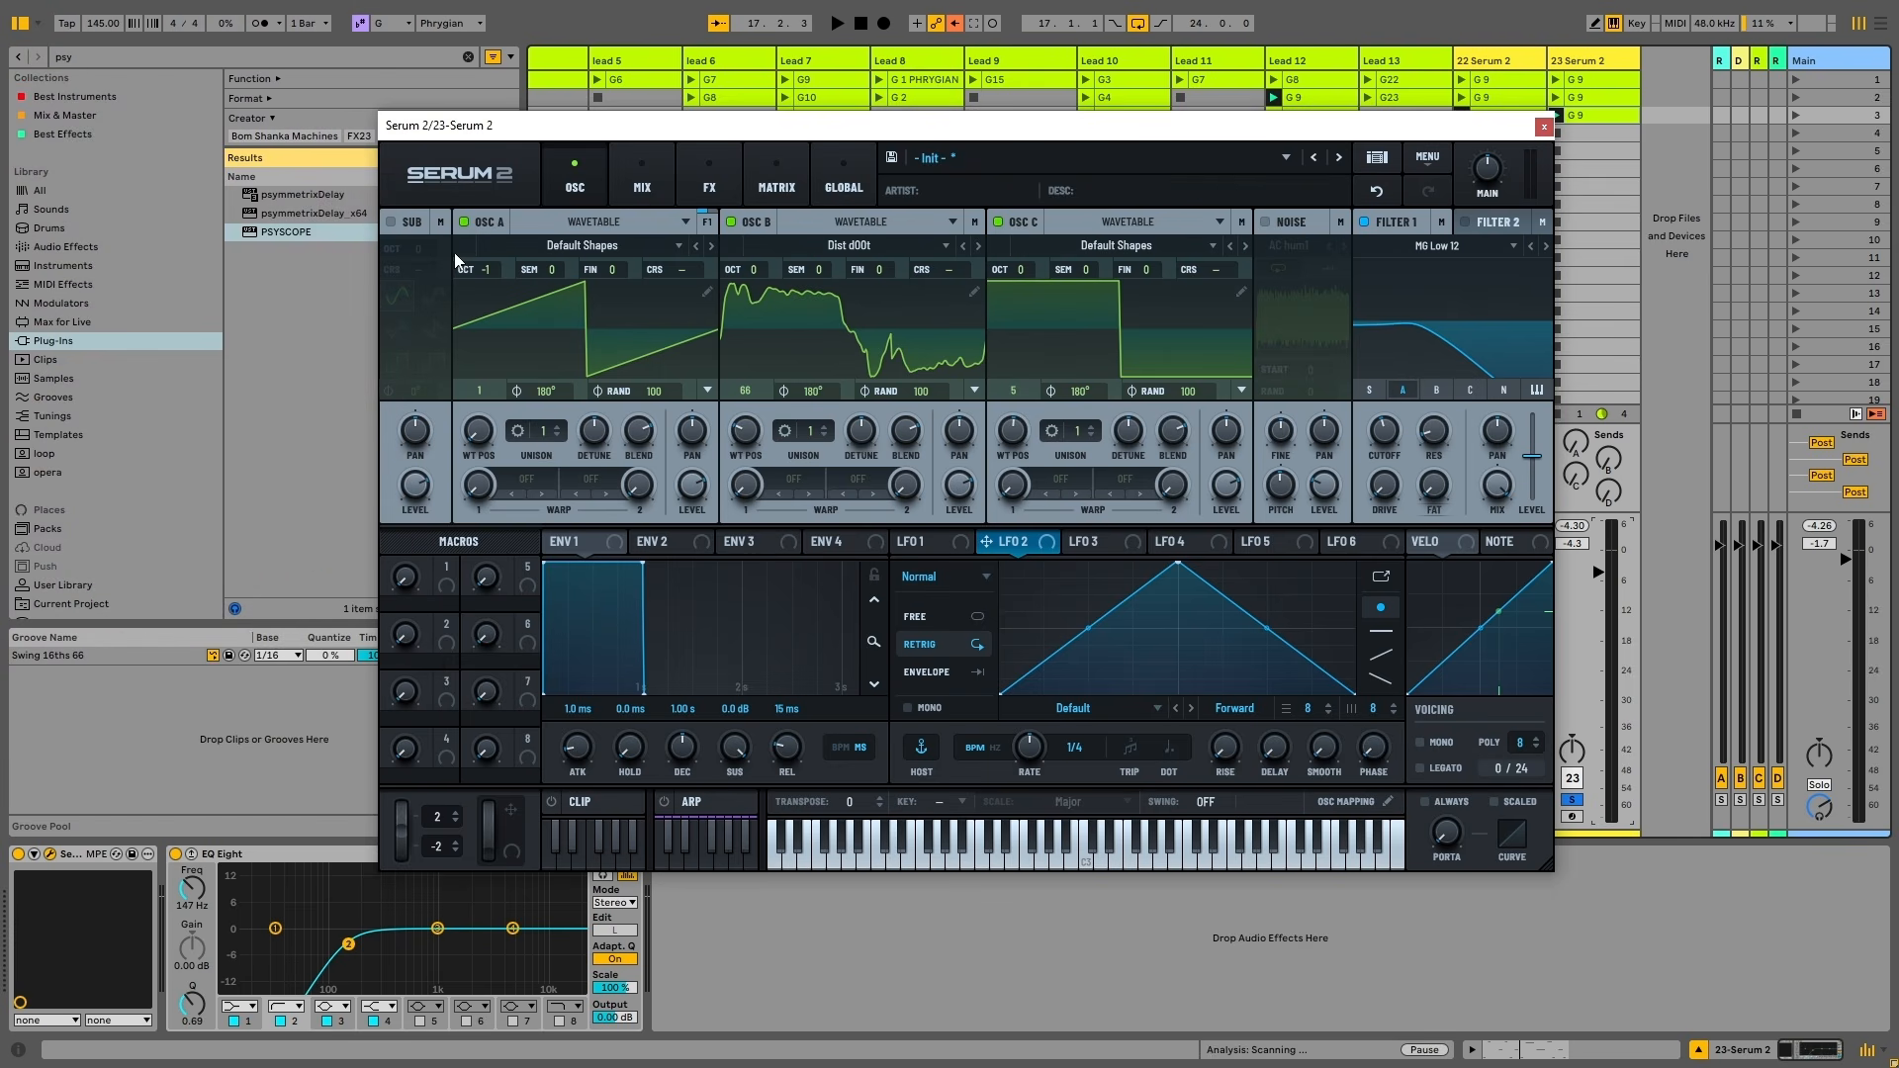
Pull Filter 1's cutoff down to roughly 55 Hz while the loop plays
key("space")
mouse_move(1397, 440)
left_mouse_down()
mouse_move(1424, 337)
mouse_move(1434, 583)
mouse_move(1439, 396)
mouse_move(1396, 453)
left_mouse_up()
key("space")
left_click_drag(1385, 436, 1414, 564)
key("space")
key("space")
Browse Filter 1's type menu through the Normal, Multi and S2 Filters categories
left_click(1466, 246)
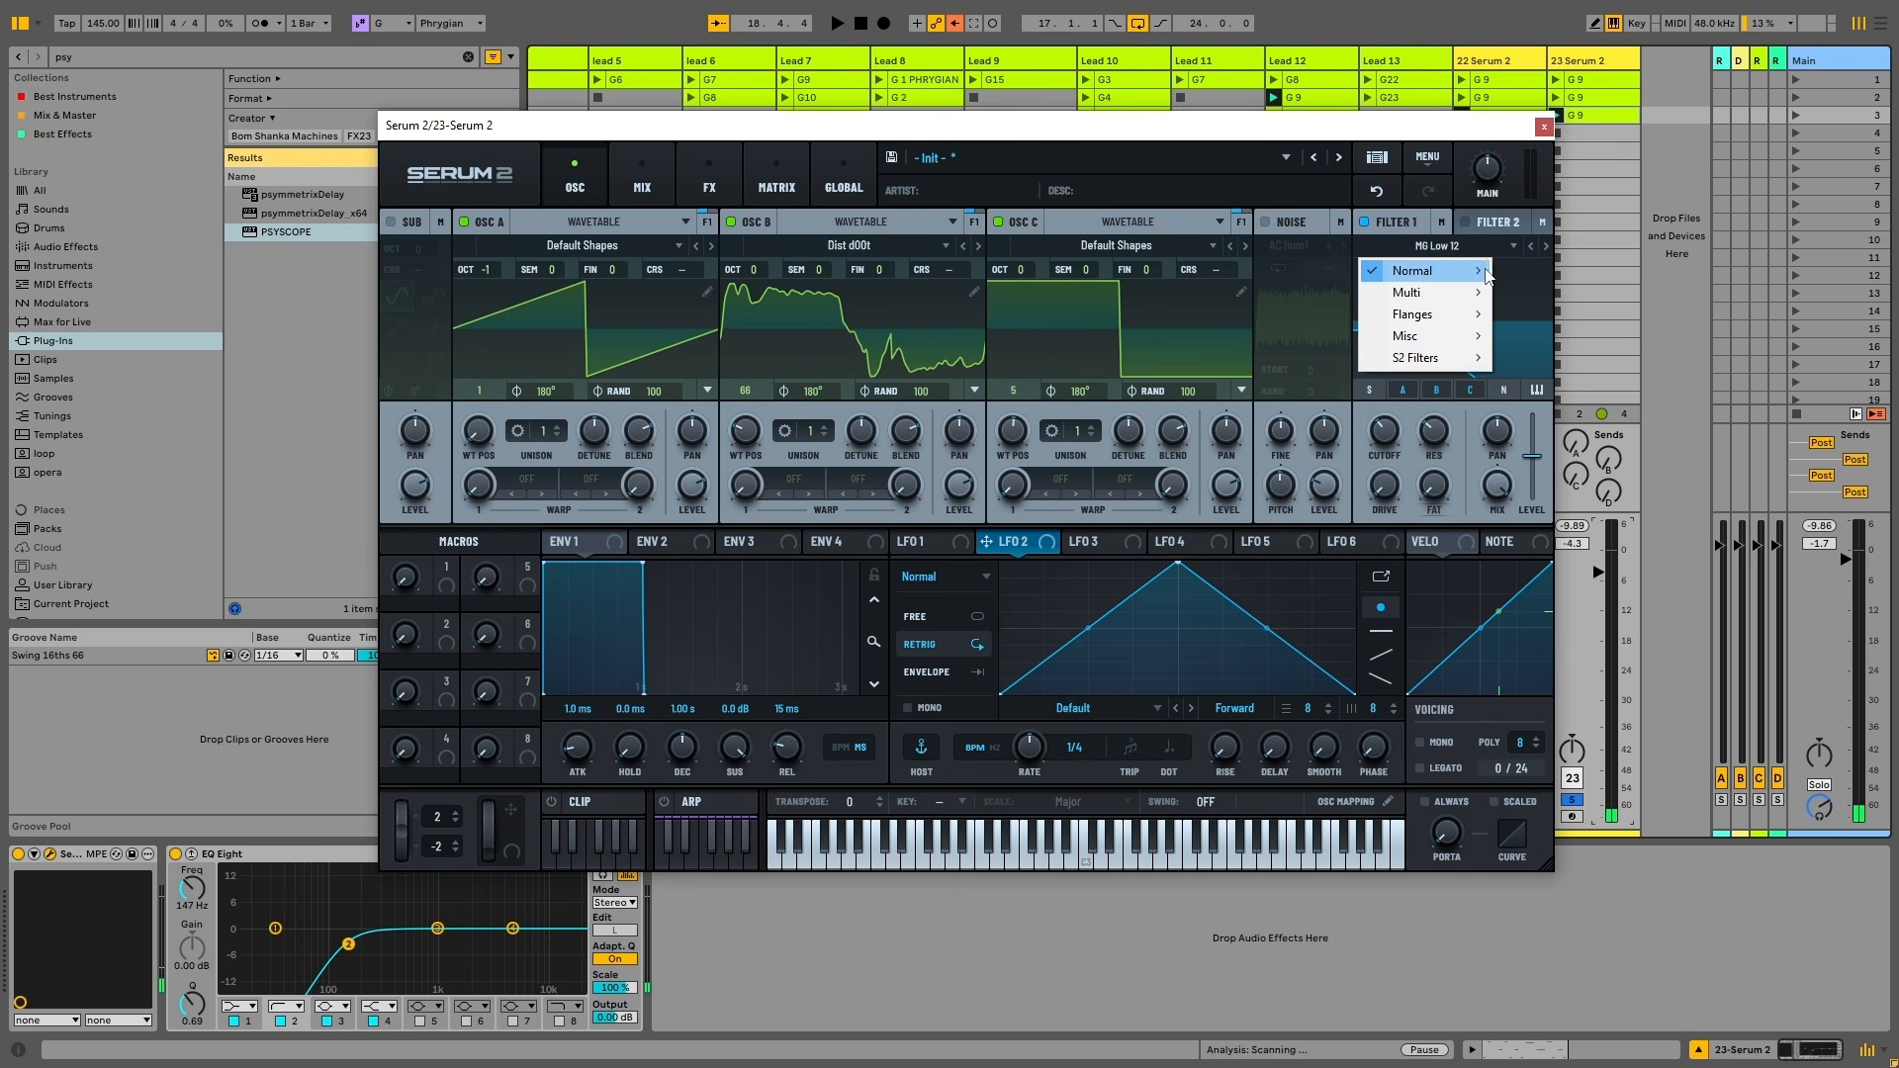
mouse_move(1482, 269)
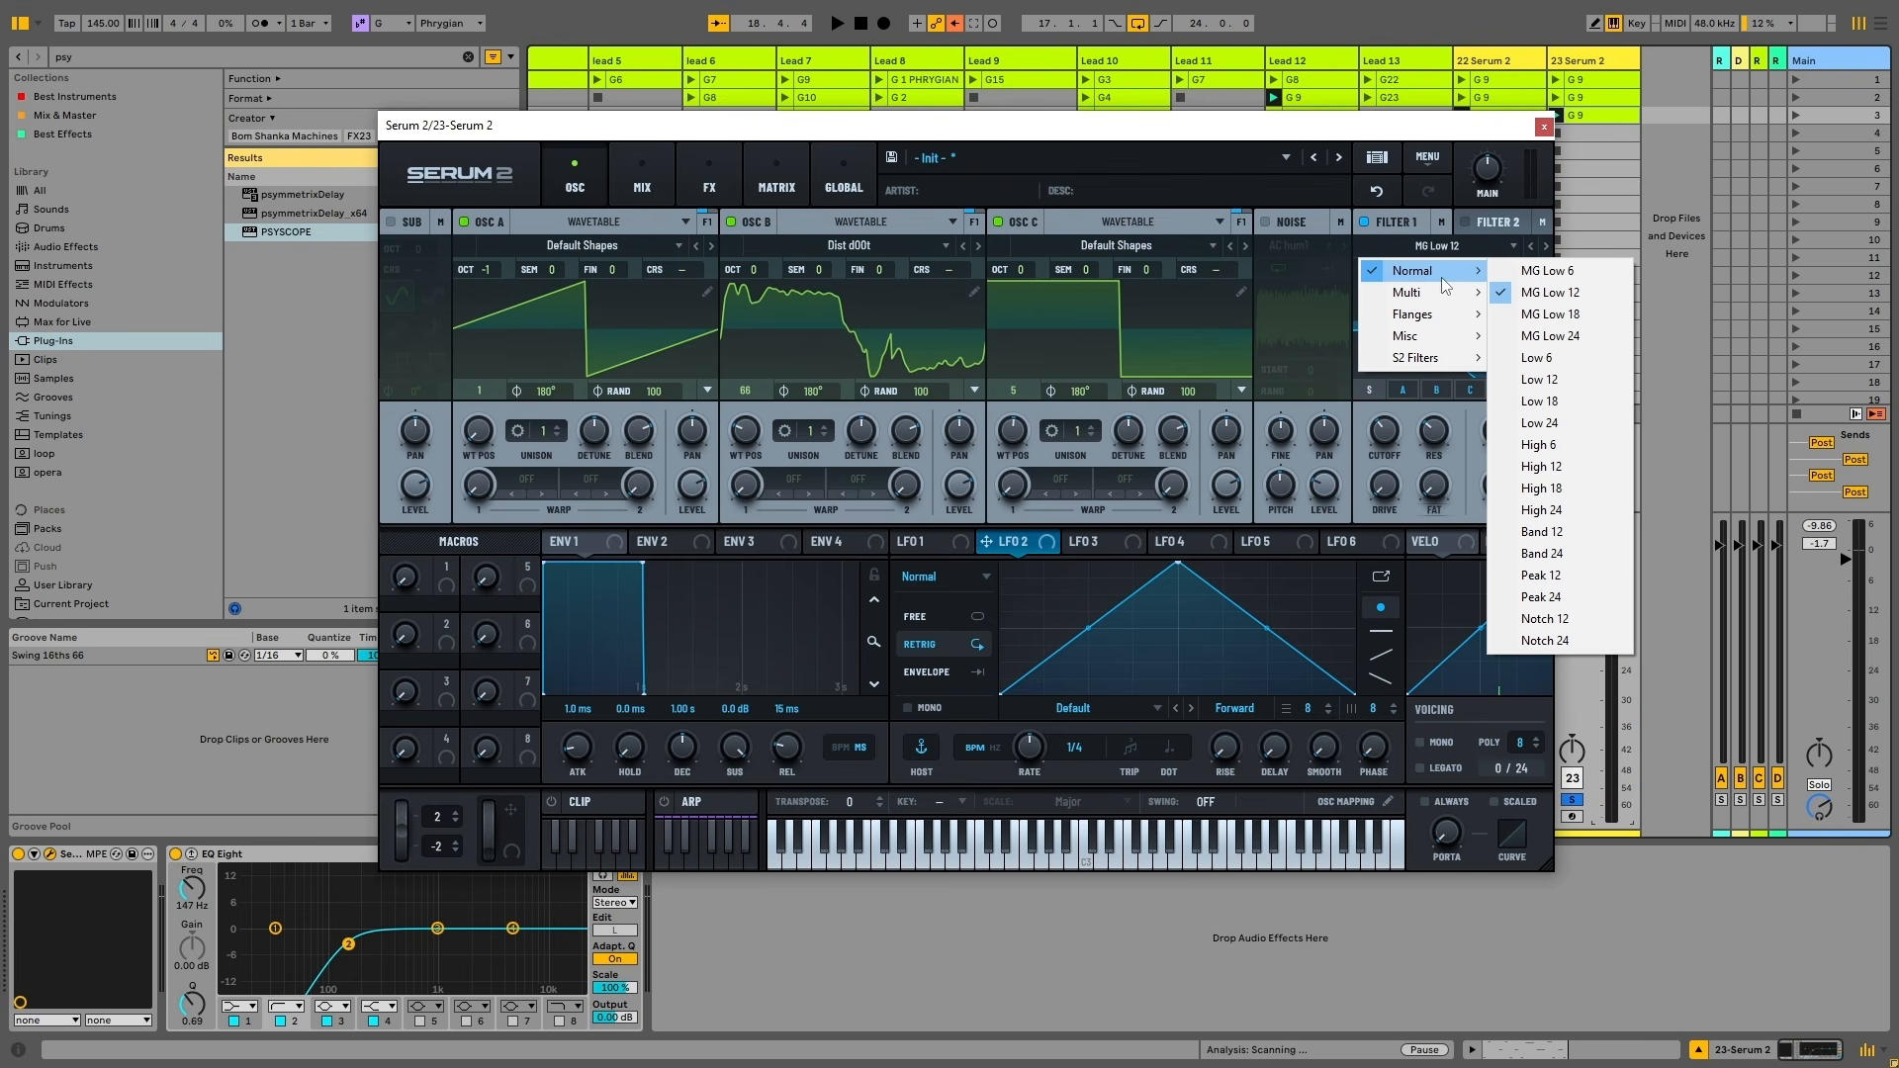
mouse_move(1438, 300)
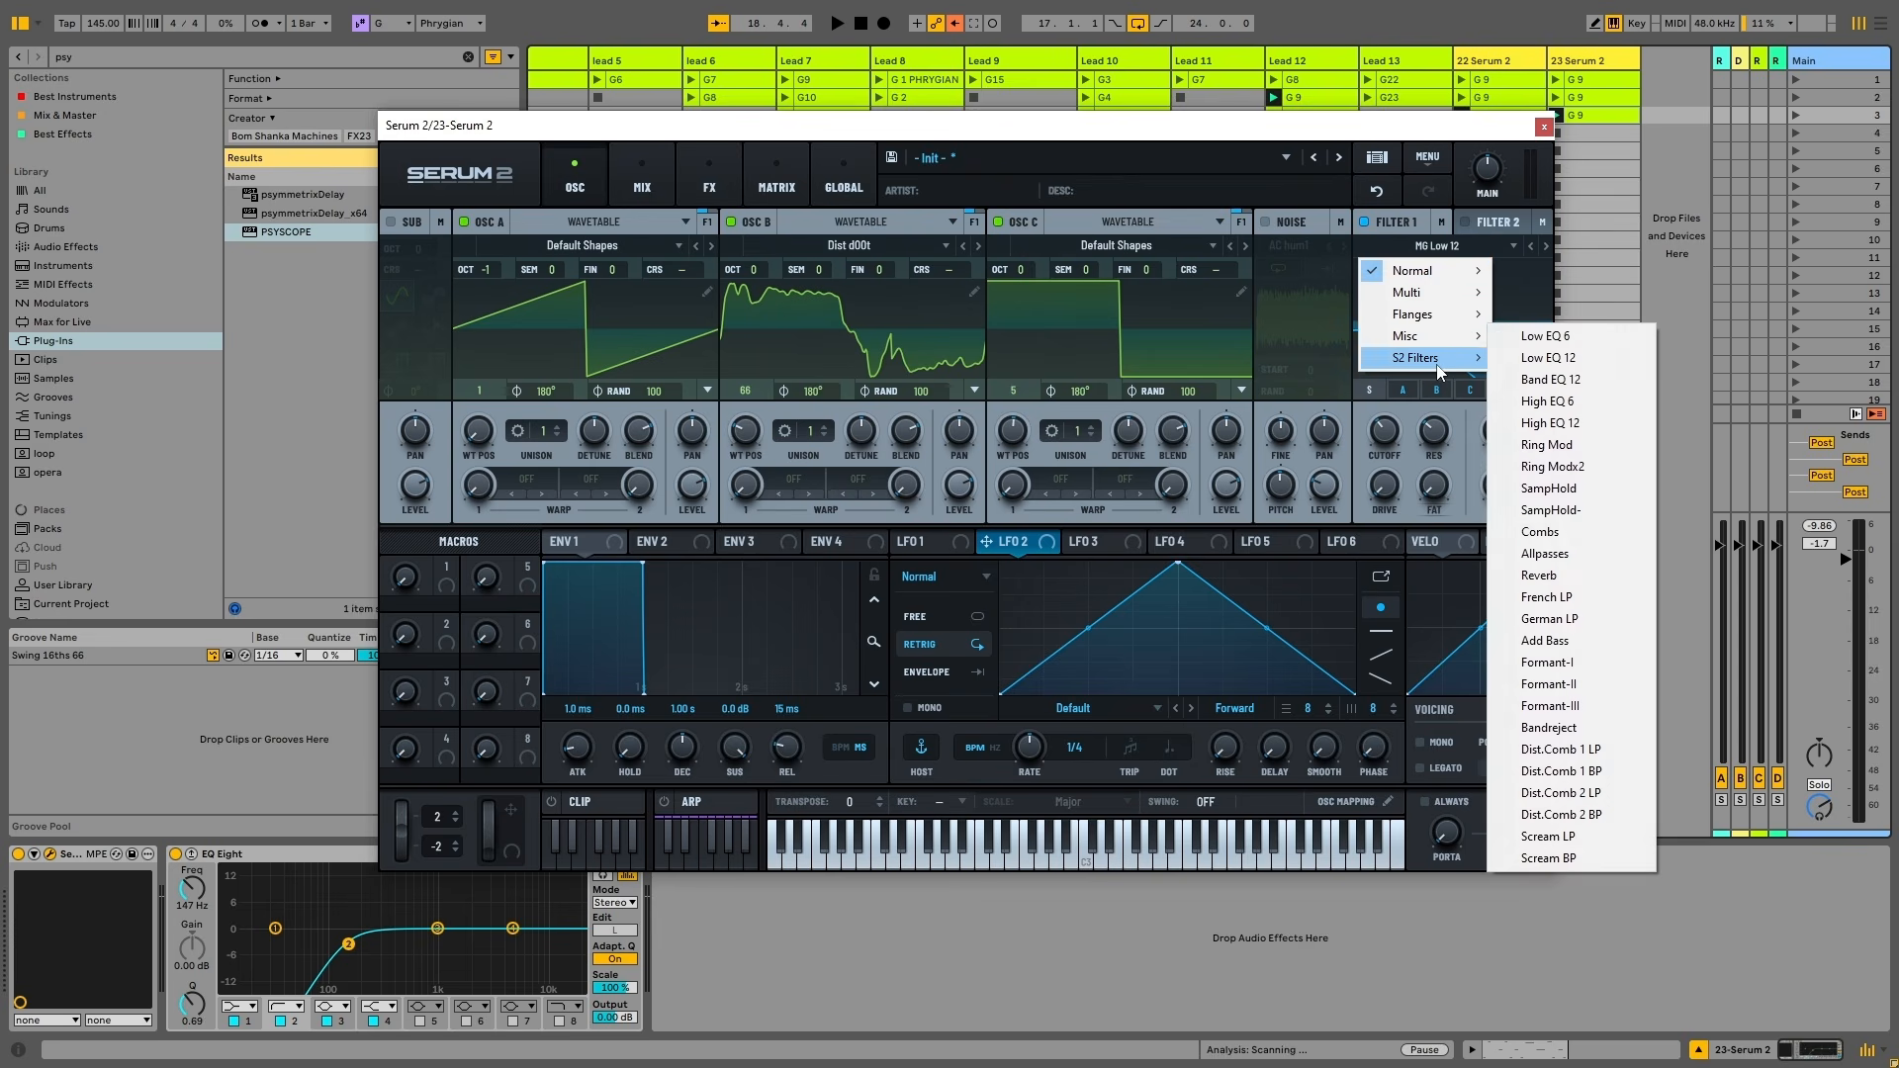
mouse_move(1439, 368)
Raise Filter 1 resonance near maximum and sweep cutoff up to 7545 Hz while playing
left_click(1387, 221)
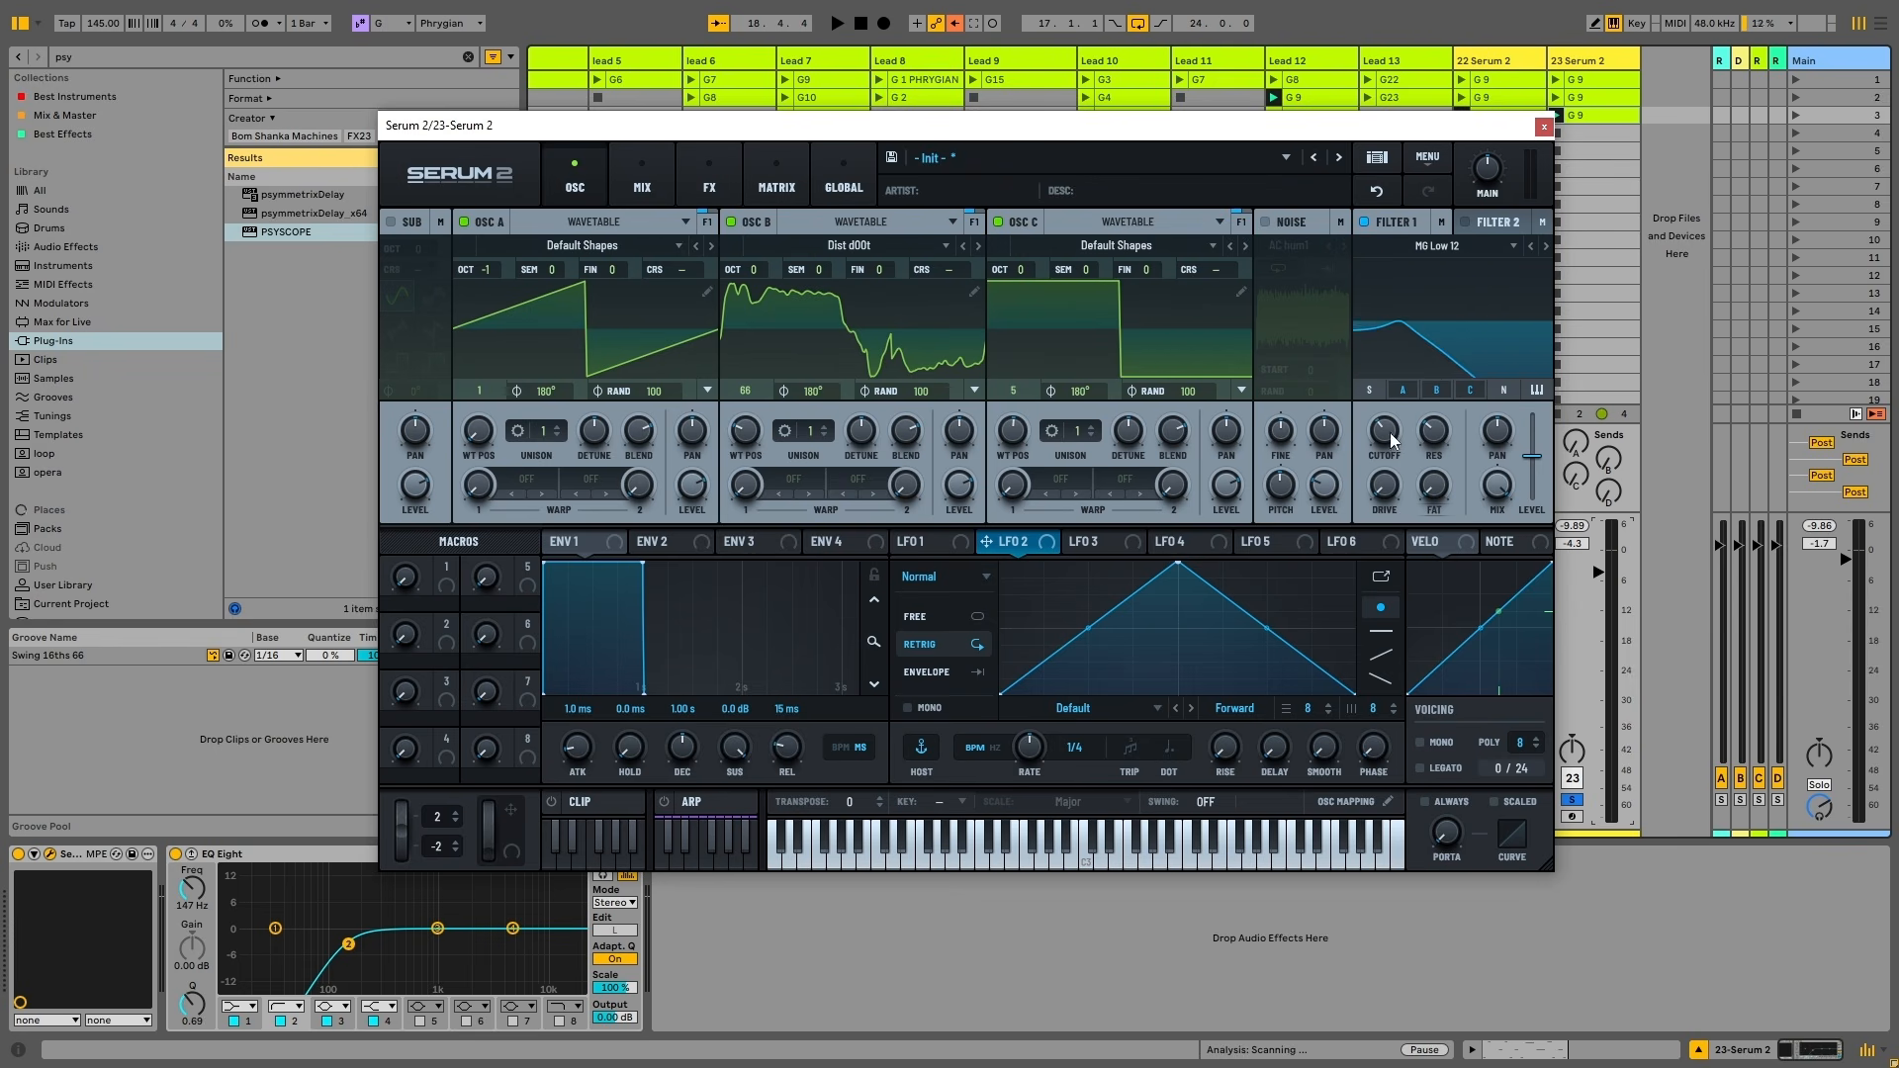
left_click_drag(1391, 433, 1419, 524)
left_click_drag(1462, 368, 1470, 336)
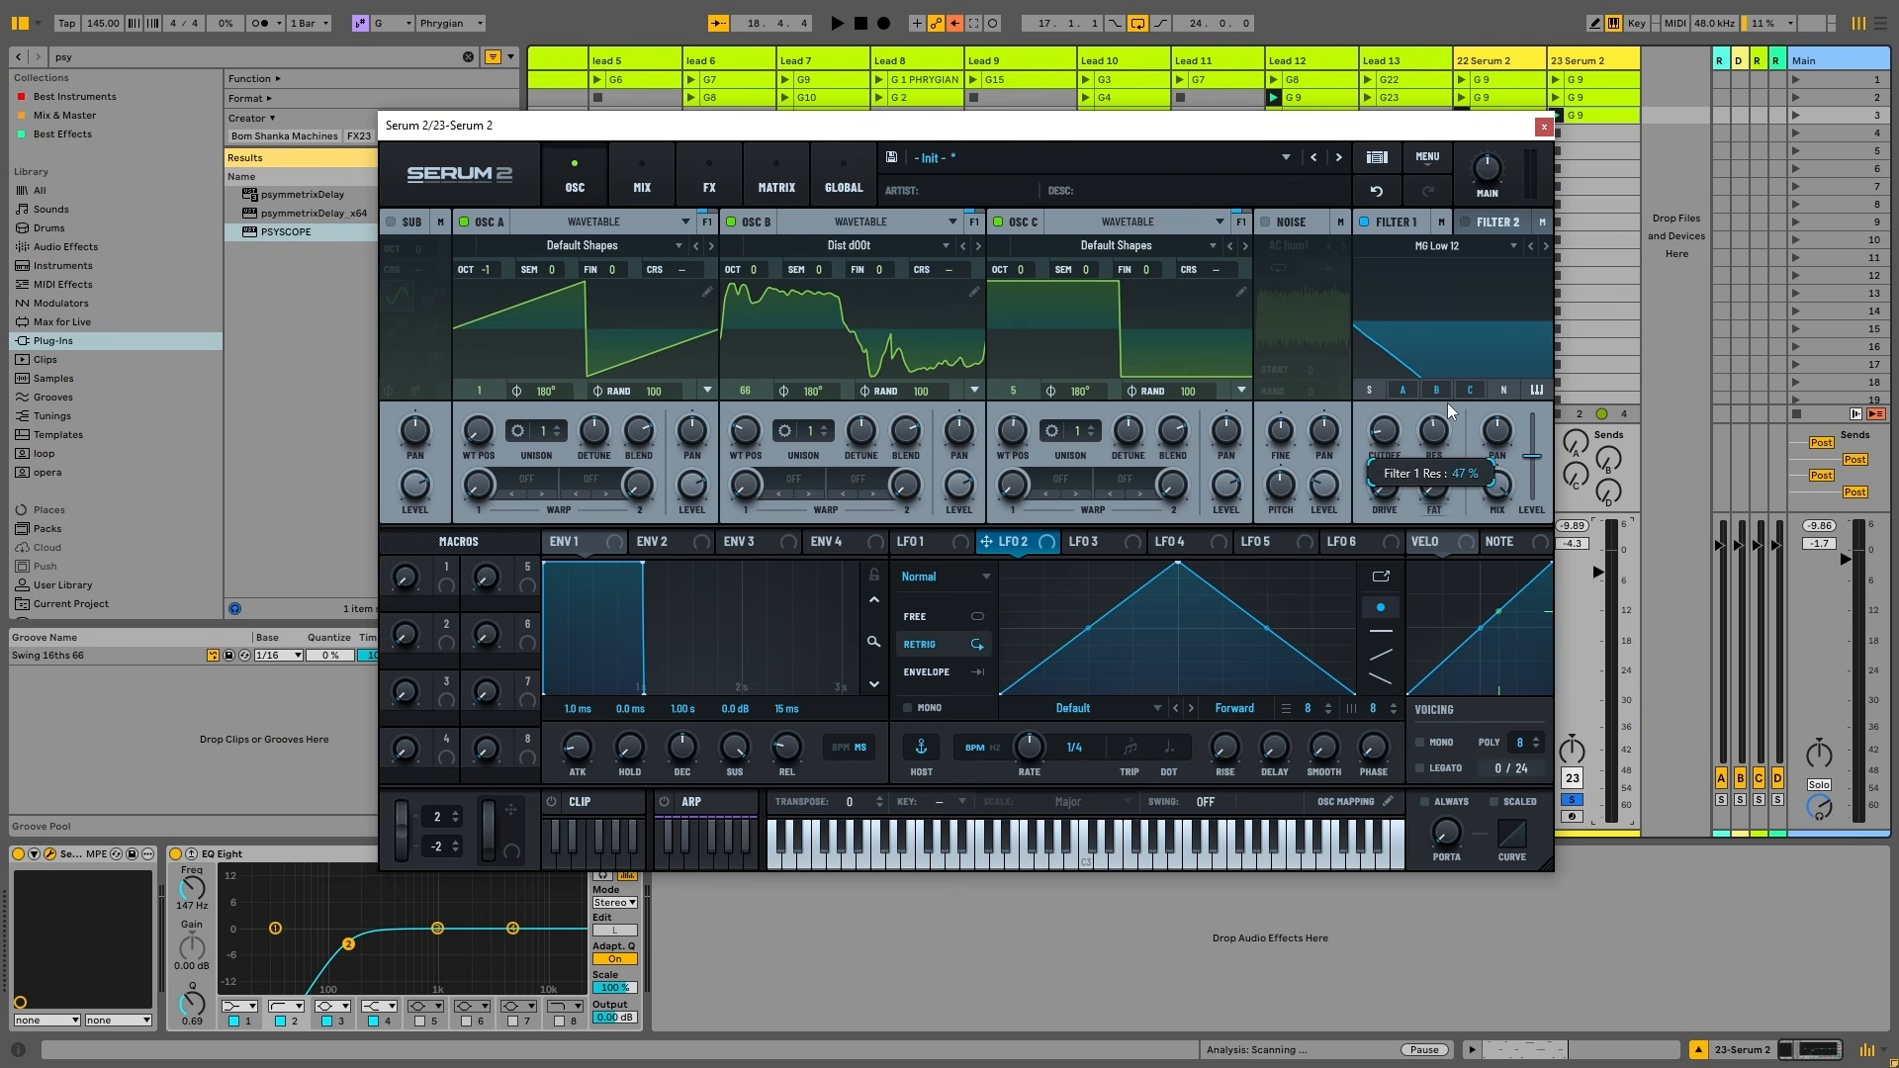
left_click_drag(1446, 401, 1458, 359)
left_click_drag(1384, 443, 1440, 471)
key("space")
key("space")
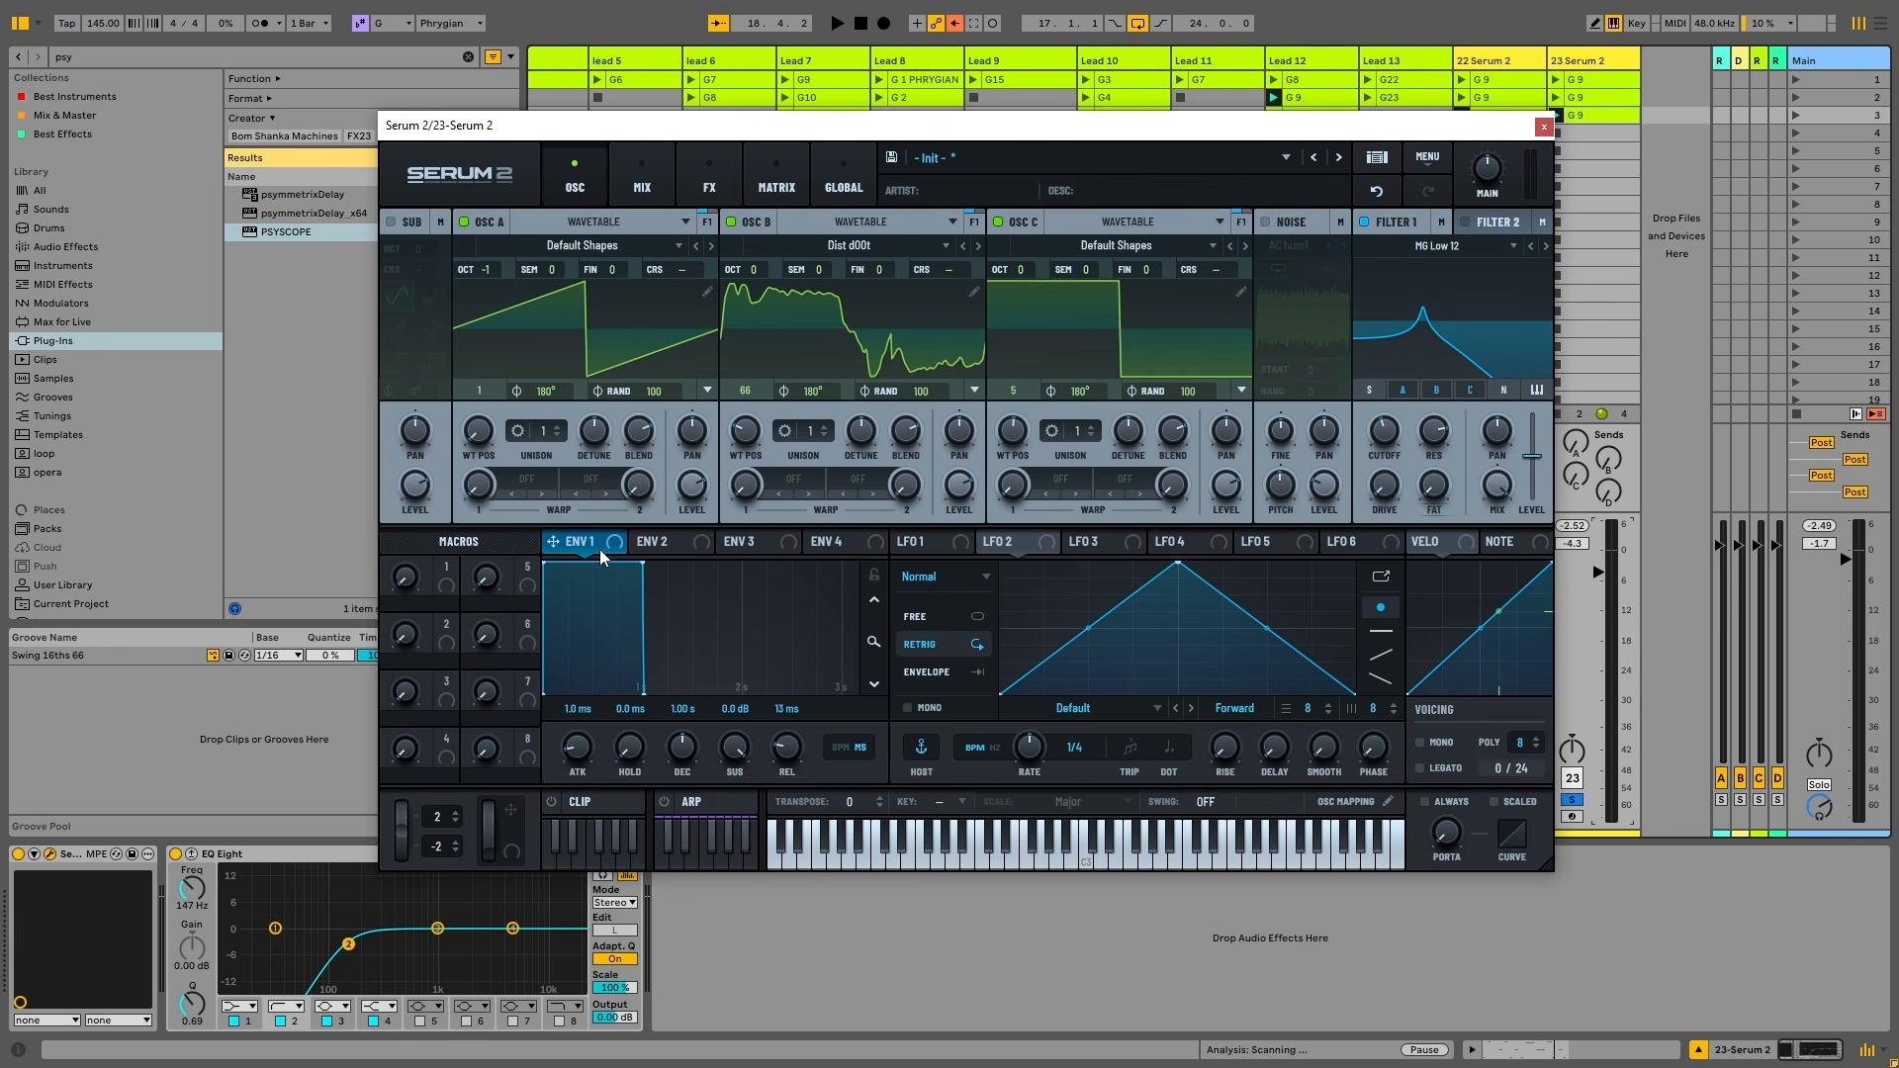
Cut Env 1 decay and sustain, add about 21% Filter 1 drive, and open cutoff to 8087 Hz
left_click_drag(643, 562, 565, 647)
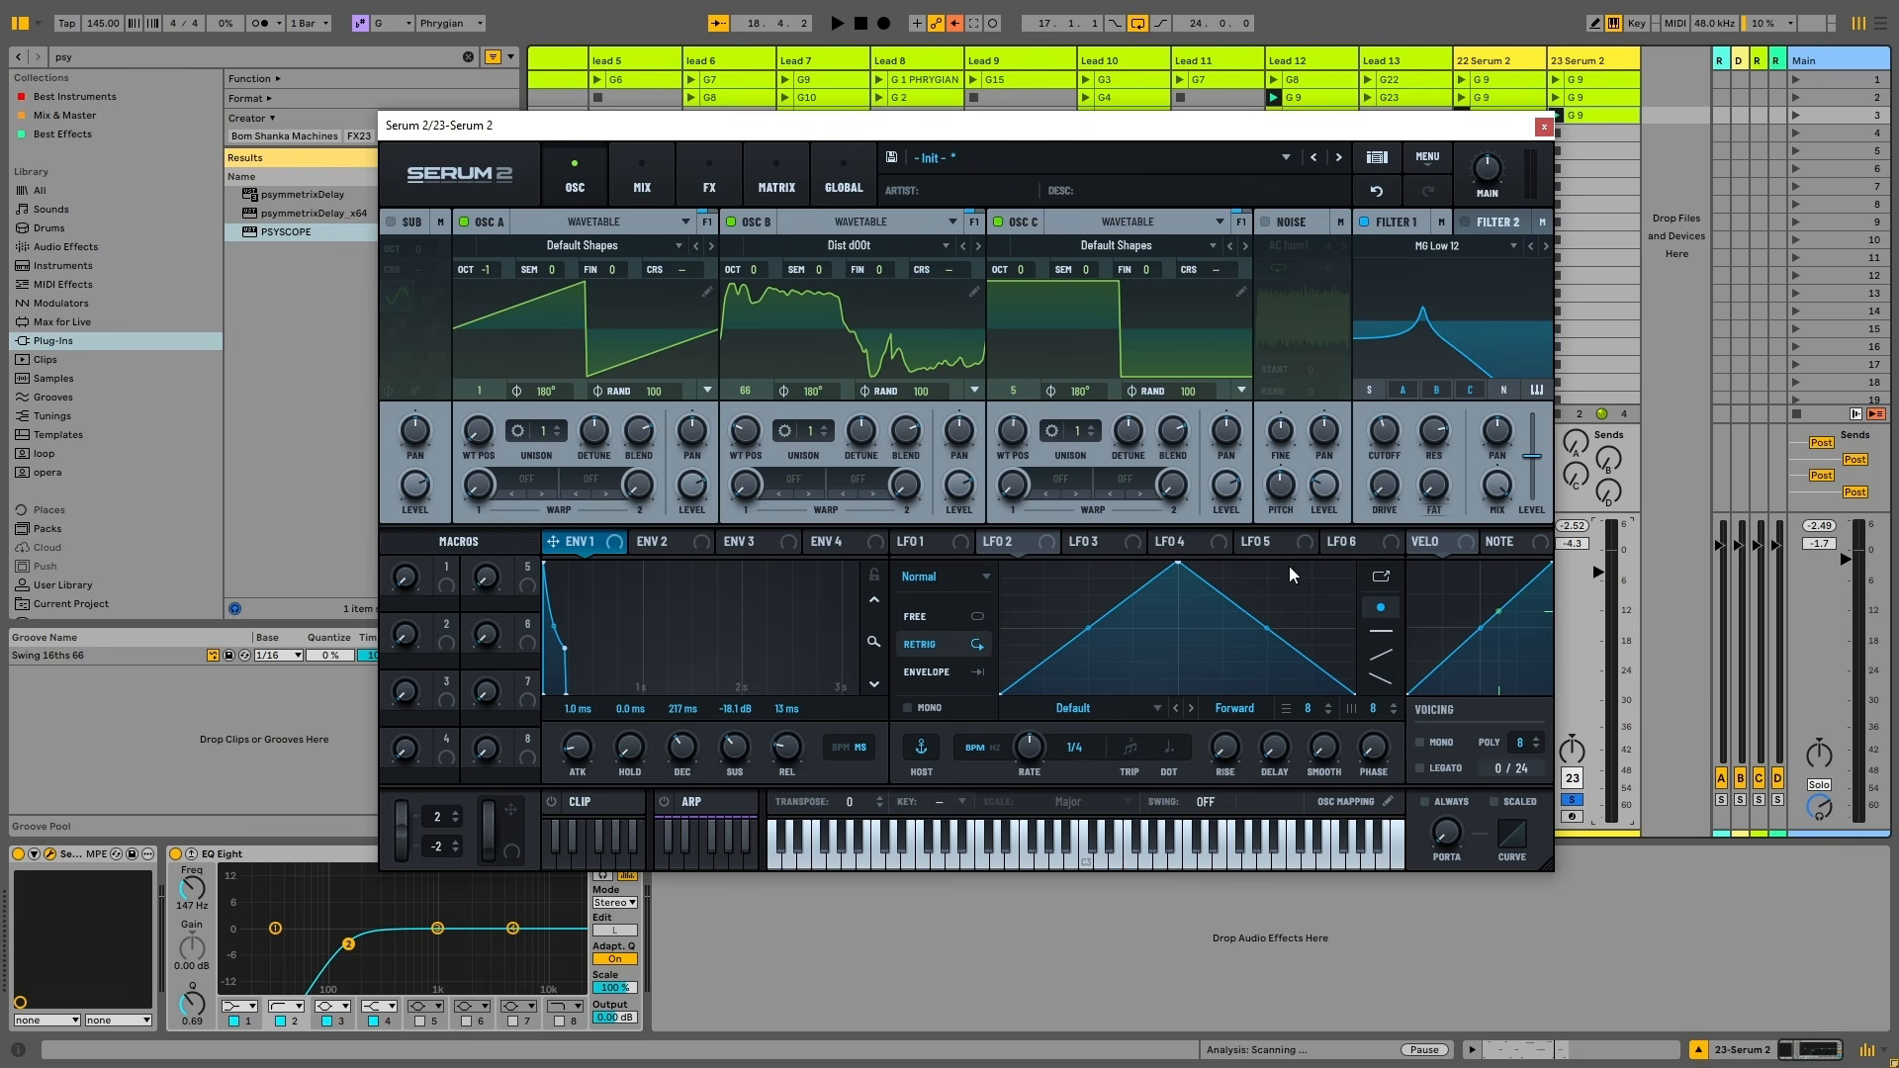
left_click_drag(733, 748, 693, 768)
key("space")
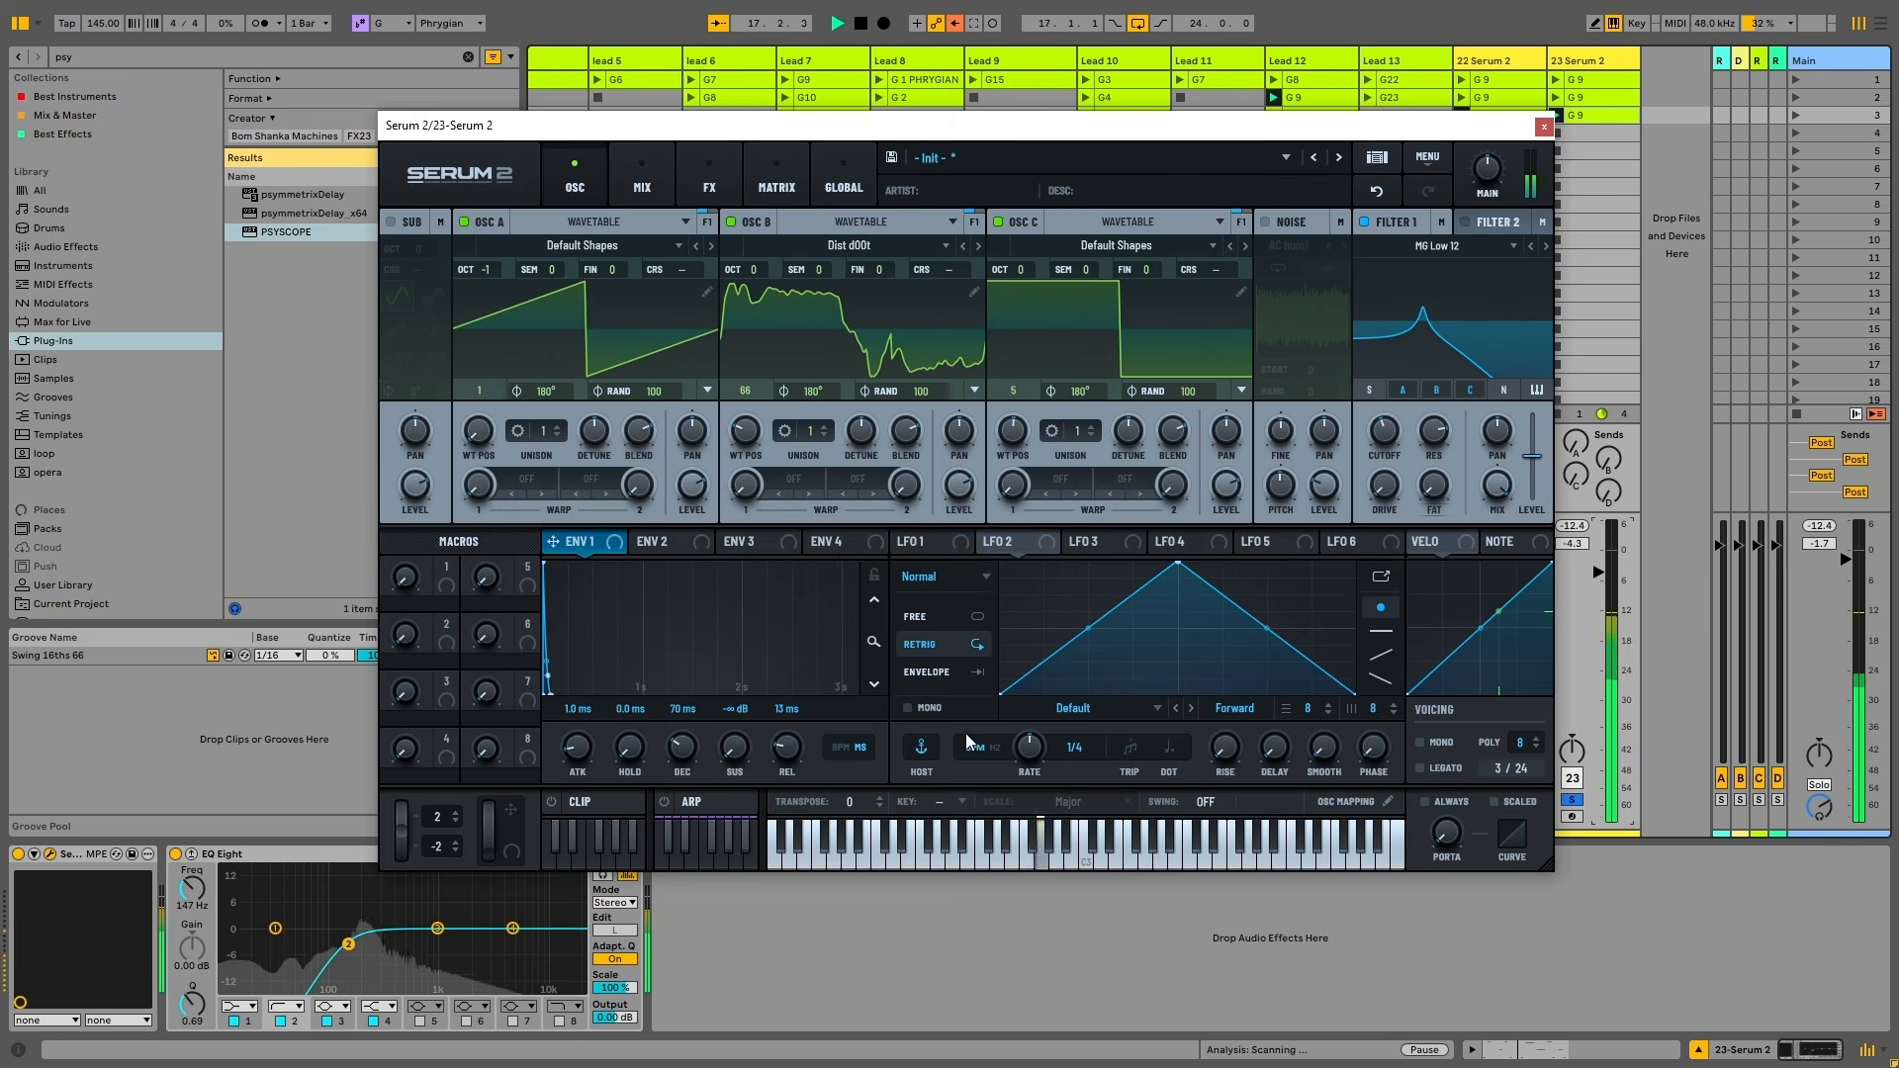
left_click_drag(1389, 487, 1387, 431)
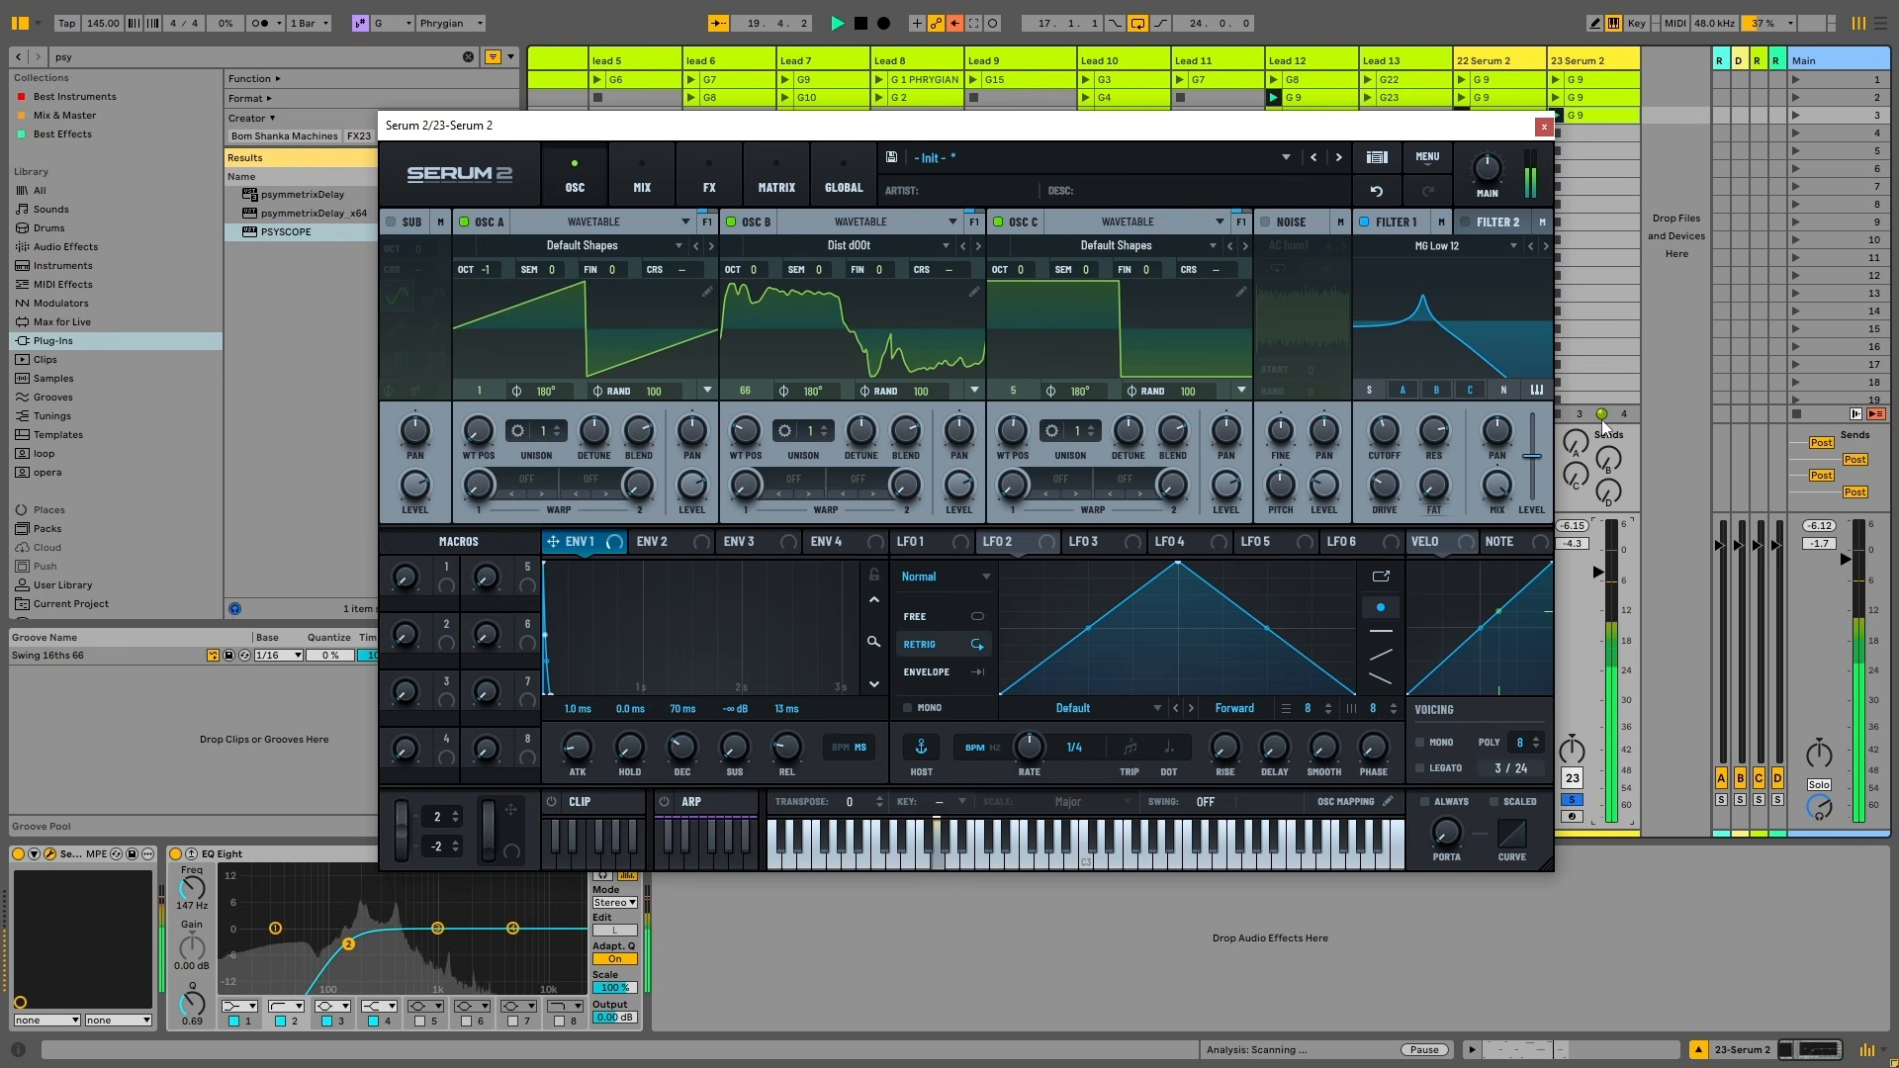
left_click_drag(1575, 442, 1576, 371)
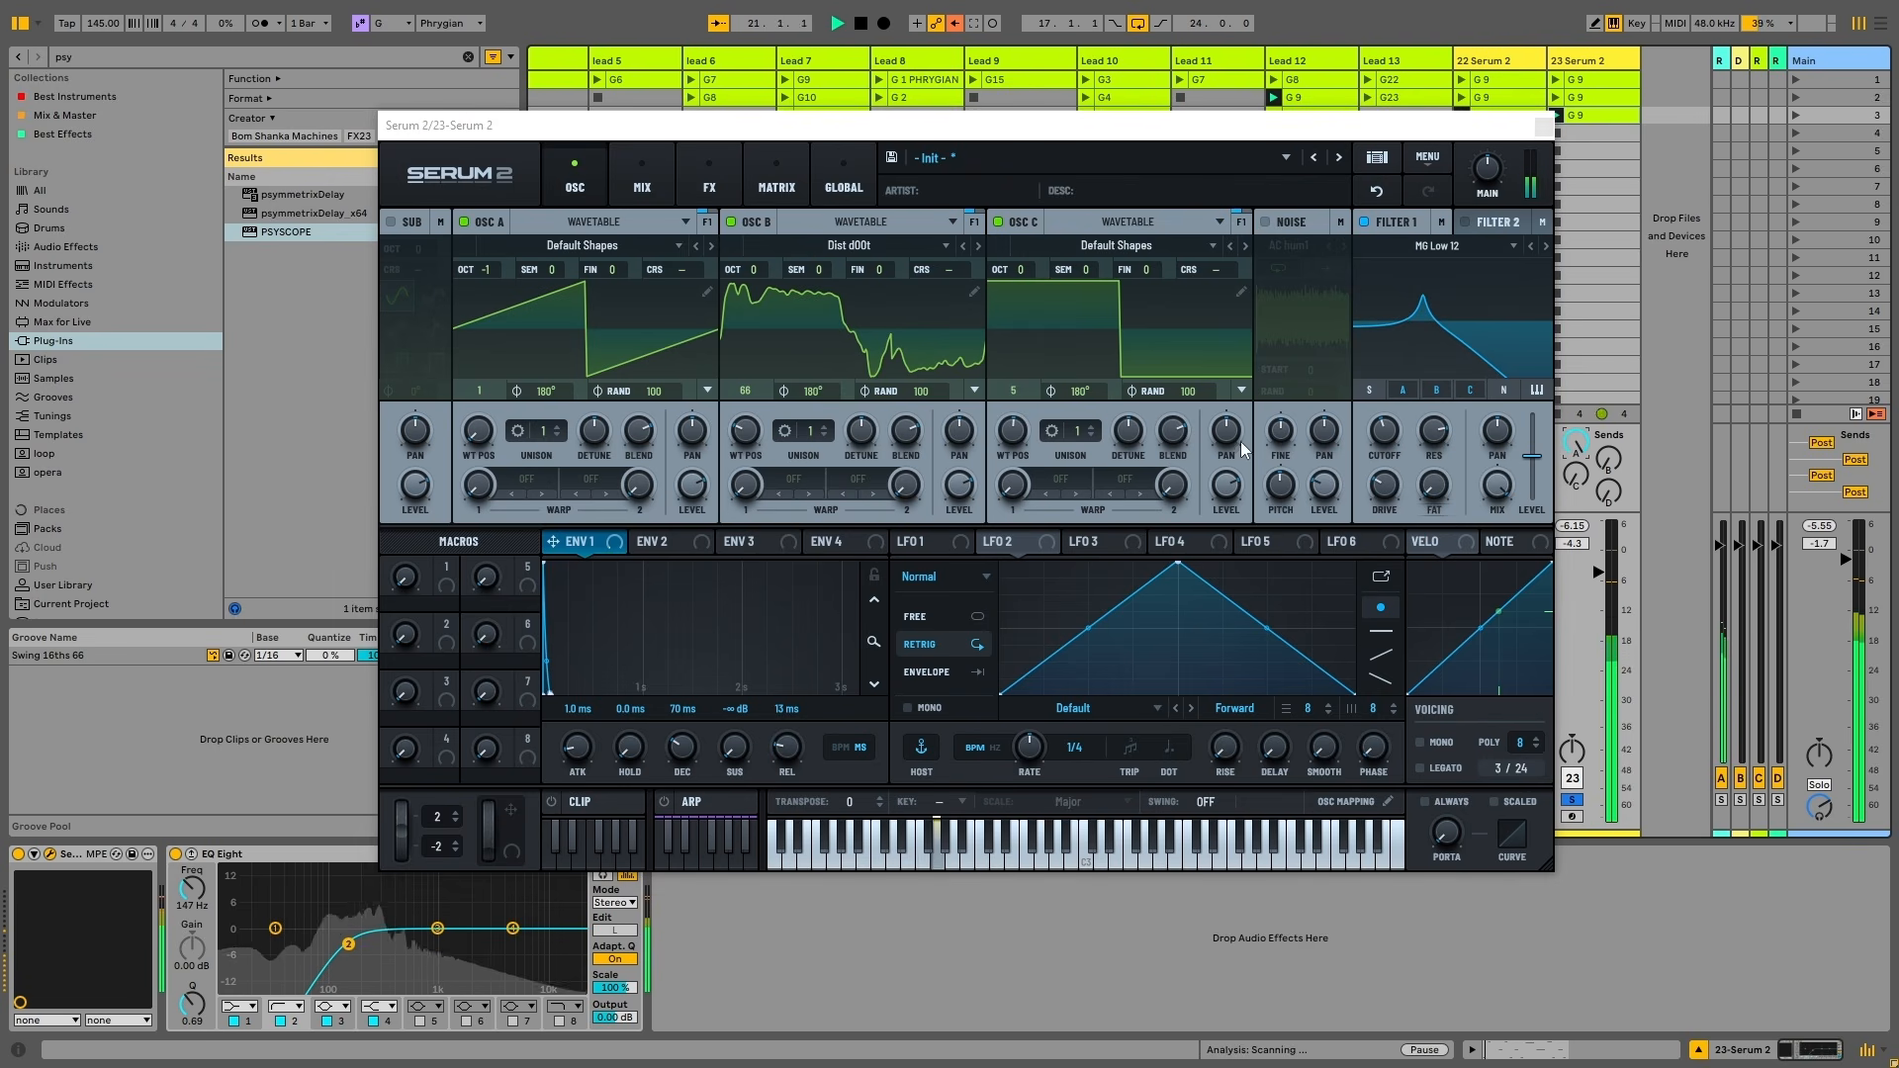
left_click_drag(1398, 450, 1374, 510)
key("space")
Rework Env 1 to a 381 ms decay with a lengthened 1.40 s release
left_click_drag(732, 749, 699, 682)
key("space")
left_click_drag(1385, 431, 1453, 481)
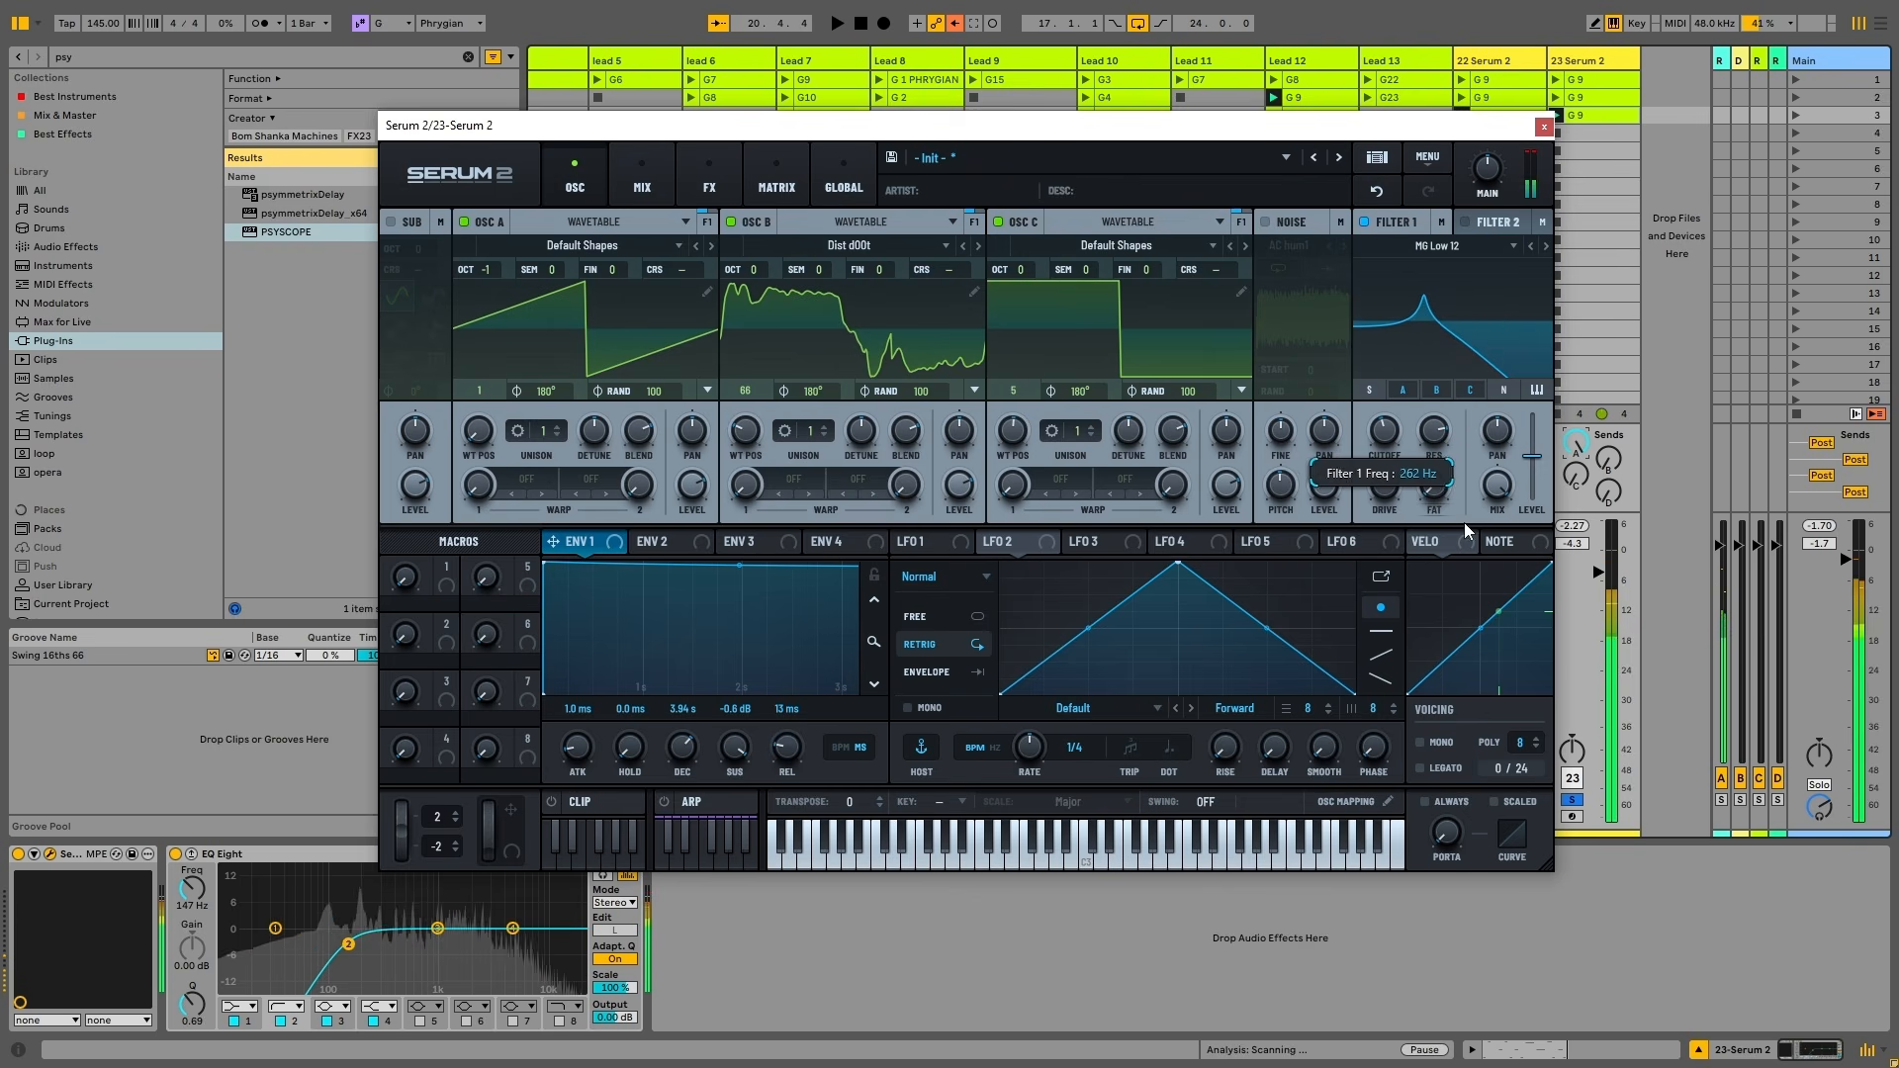
left_click_drag(734, 749, 678, 791)
left_click_drag(775, 751, 678, 737)
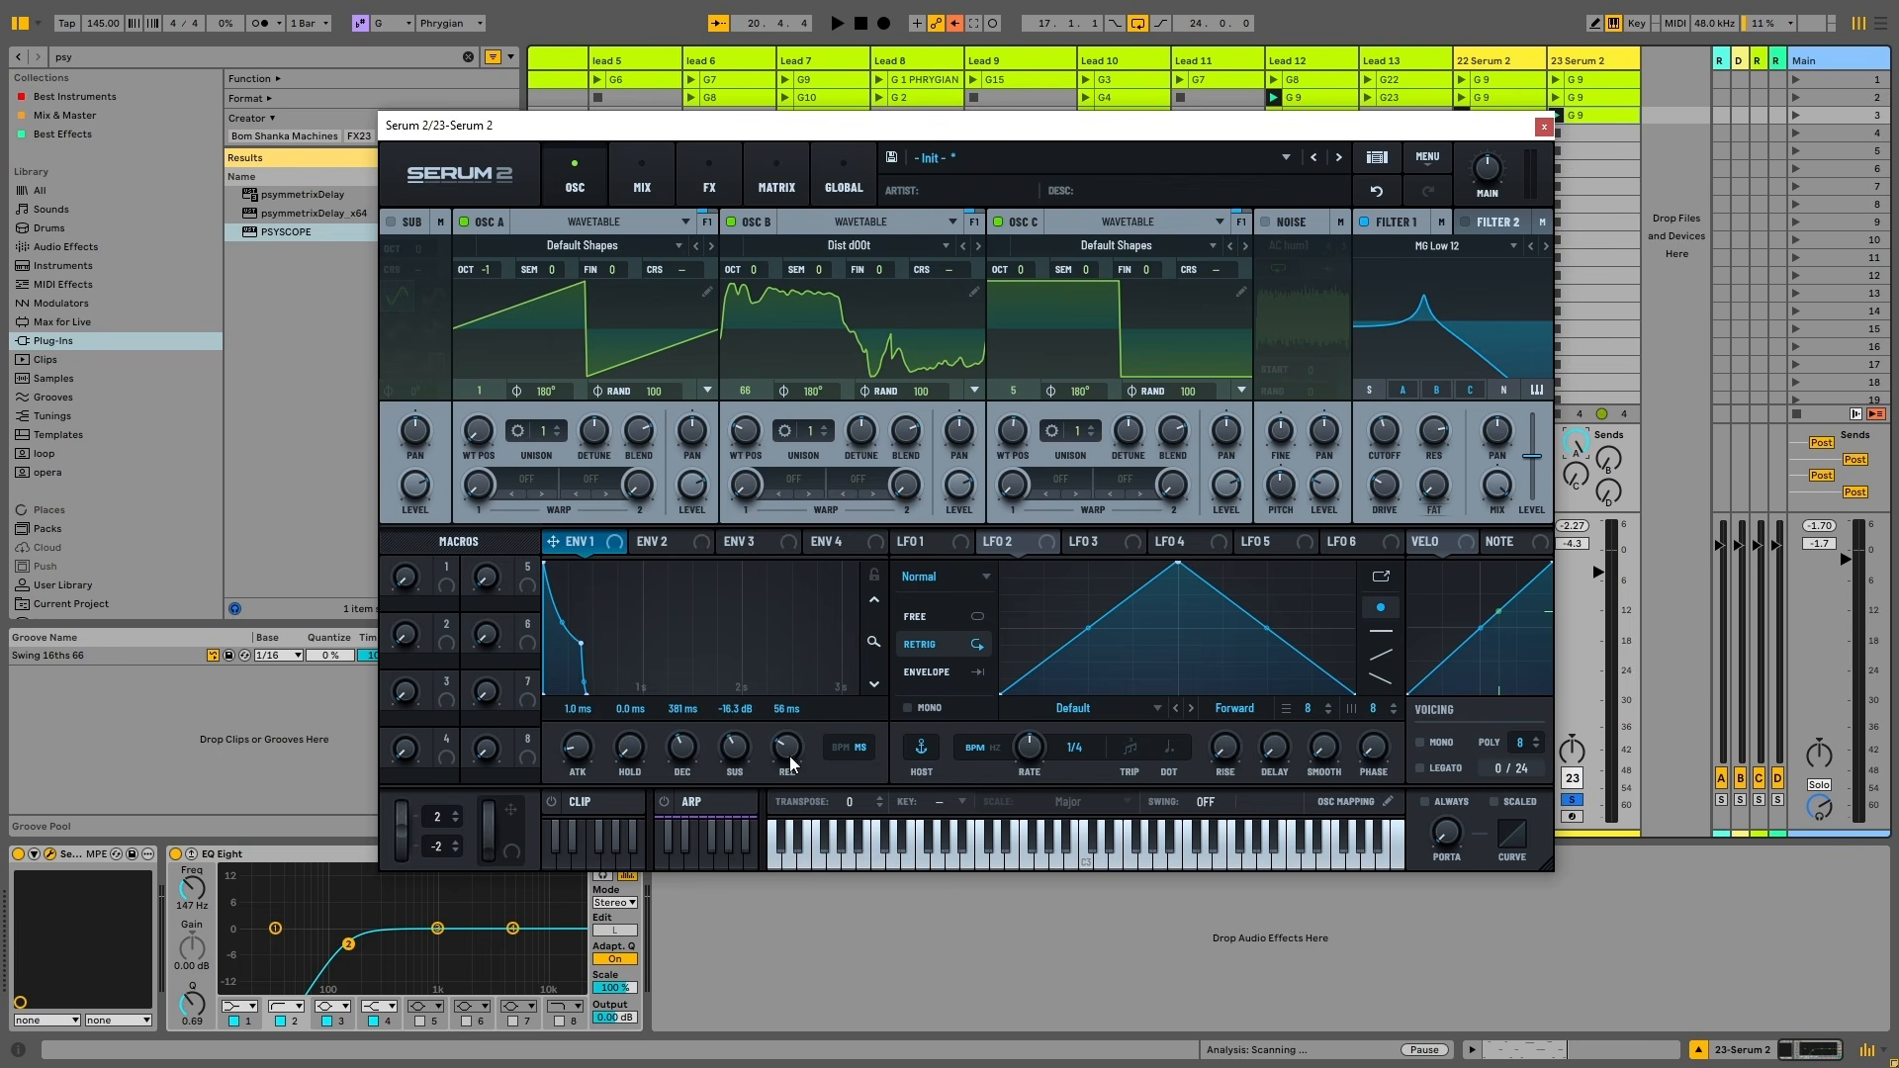
left_click_drag(789, 755, 773, 684)
Set Filter 1 cutoff near 1334 Hz and drop Env 1 sustain to -48.5 dB
key("space")
left_click_drag(1367, 437, 1391, 372)
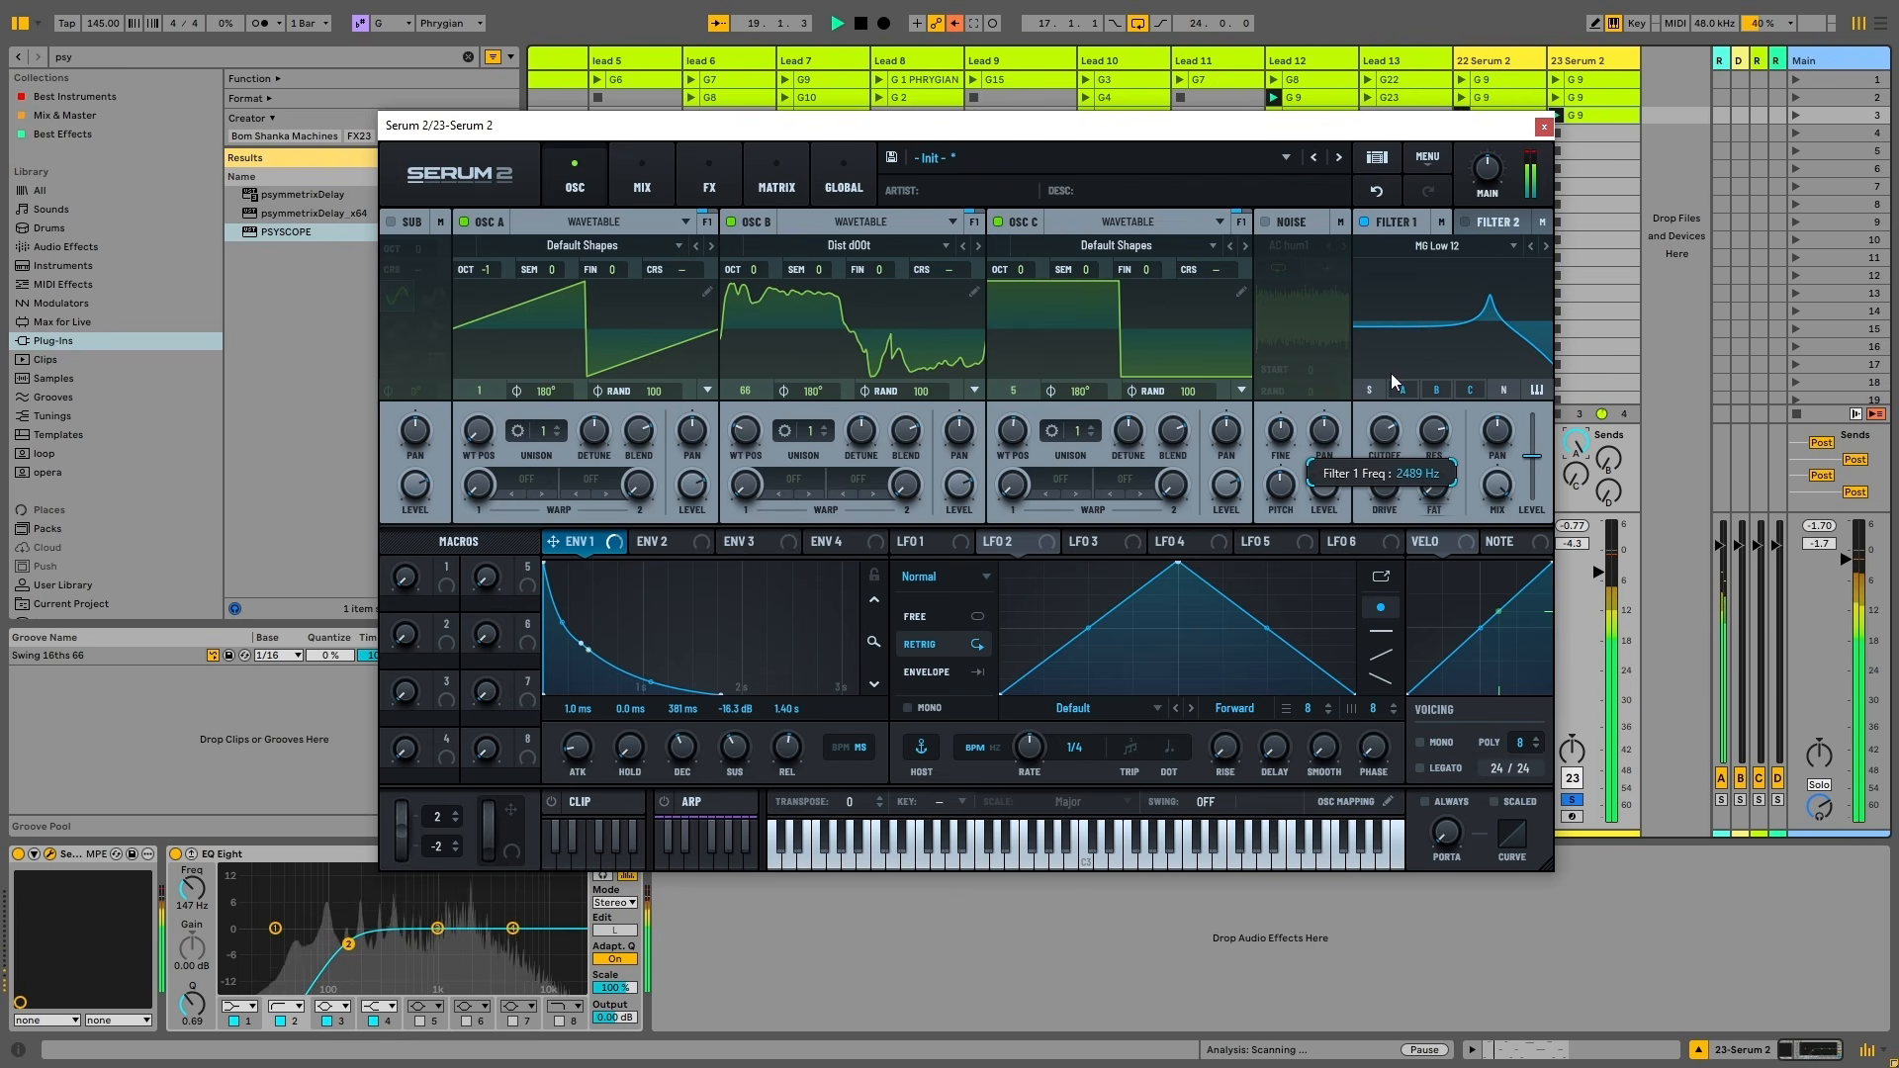
left_click_drag(733, 748, 710, 819)
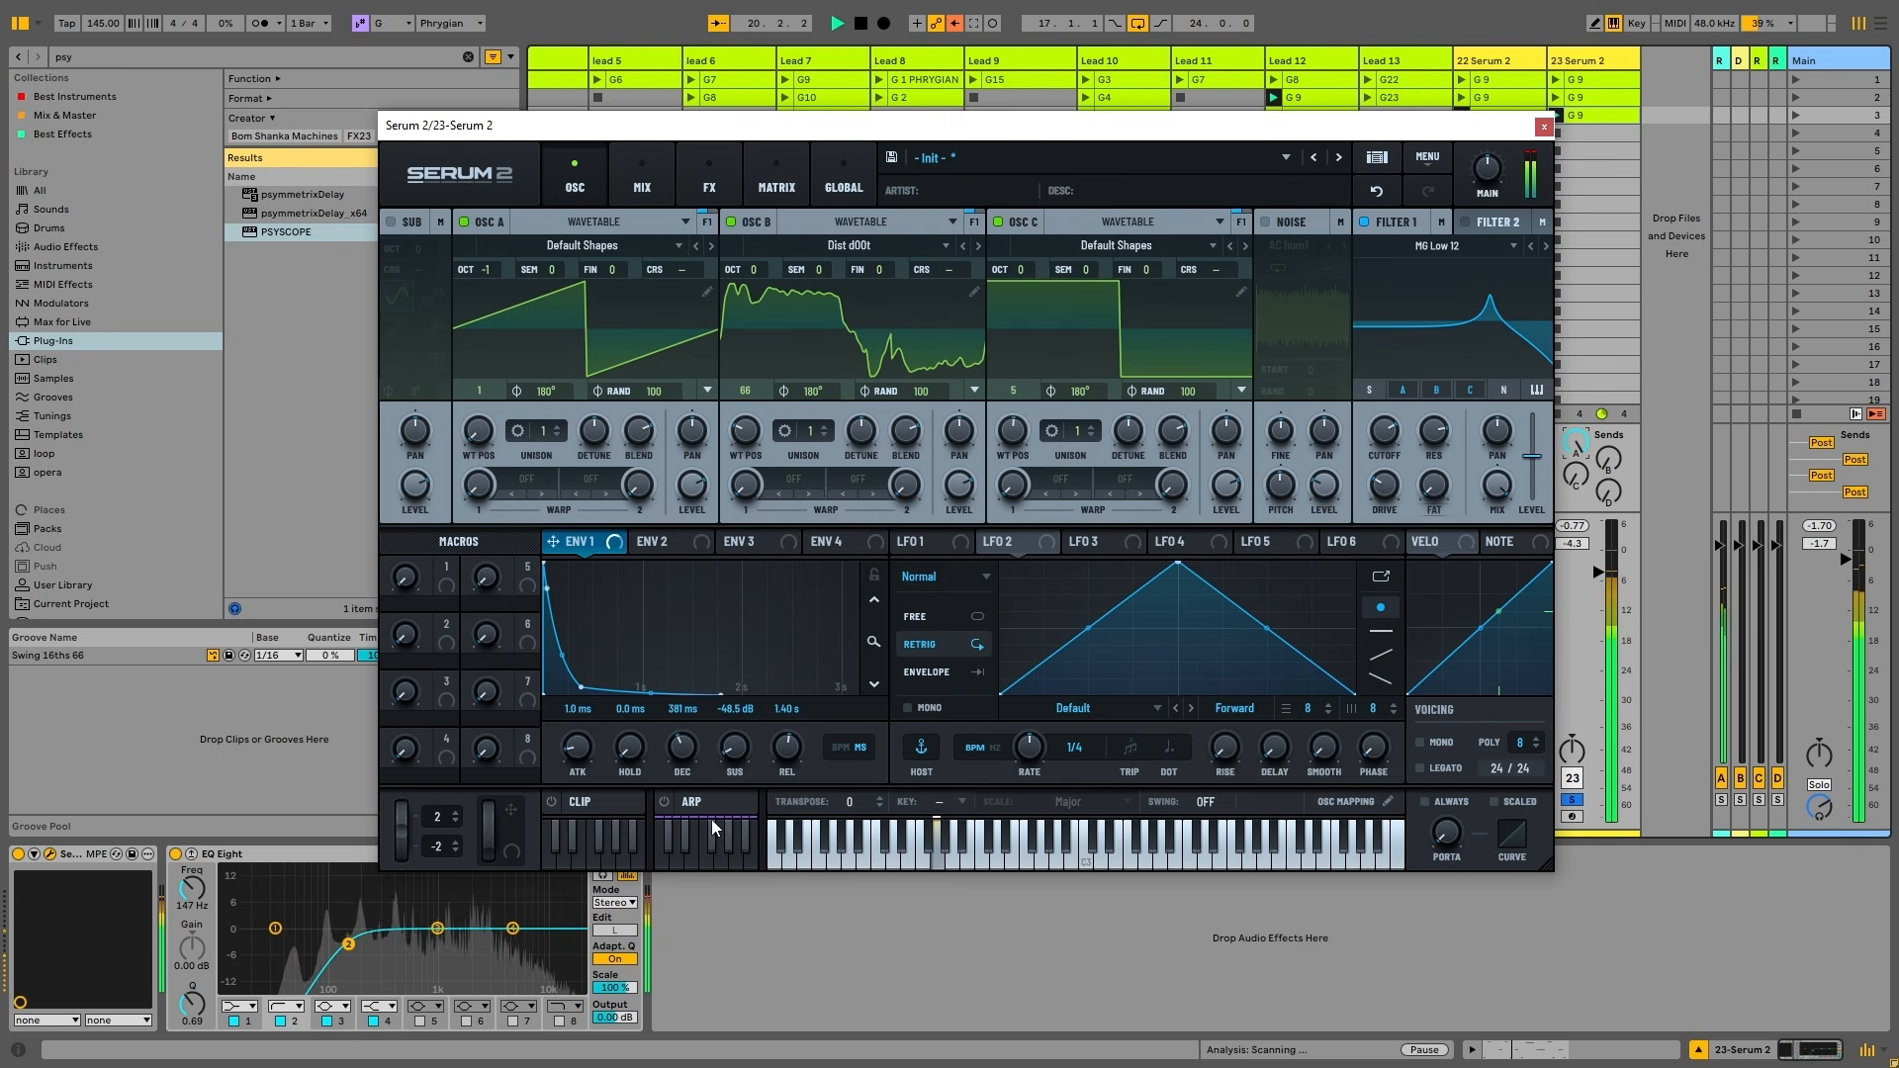
mouse_move(1384, 432)
left_mouse_down()
mouse_move(1367, 476)
mouse_move(1374, 425)
left_mouse_up()
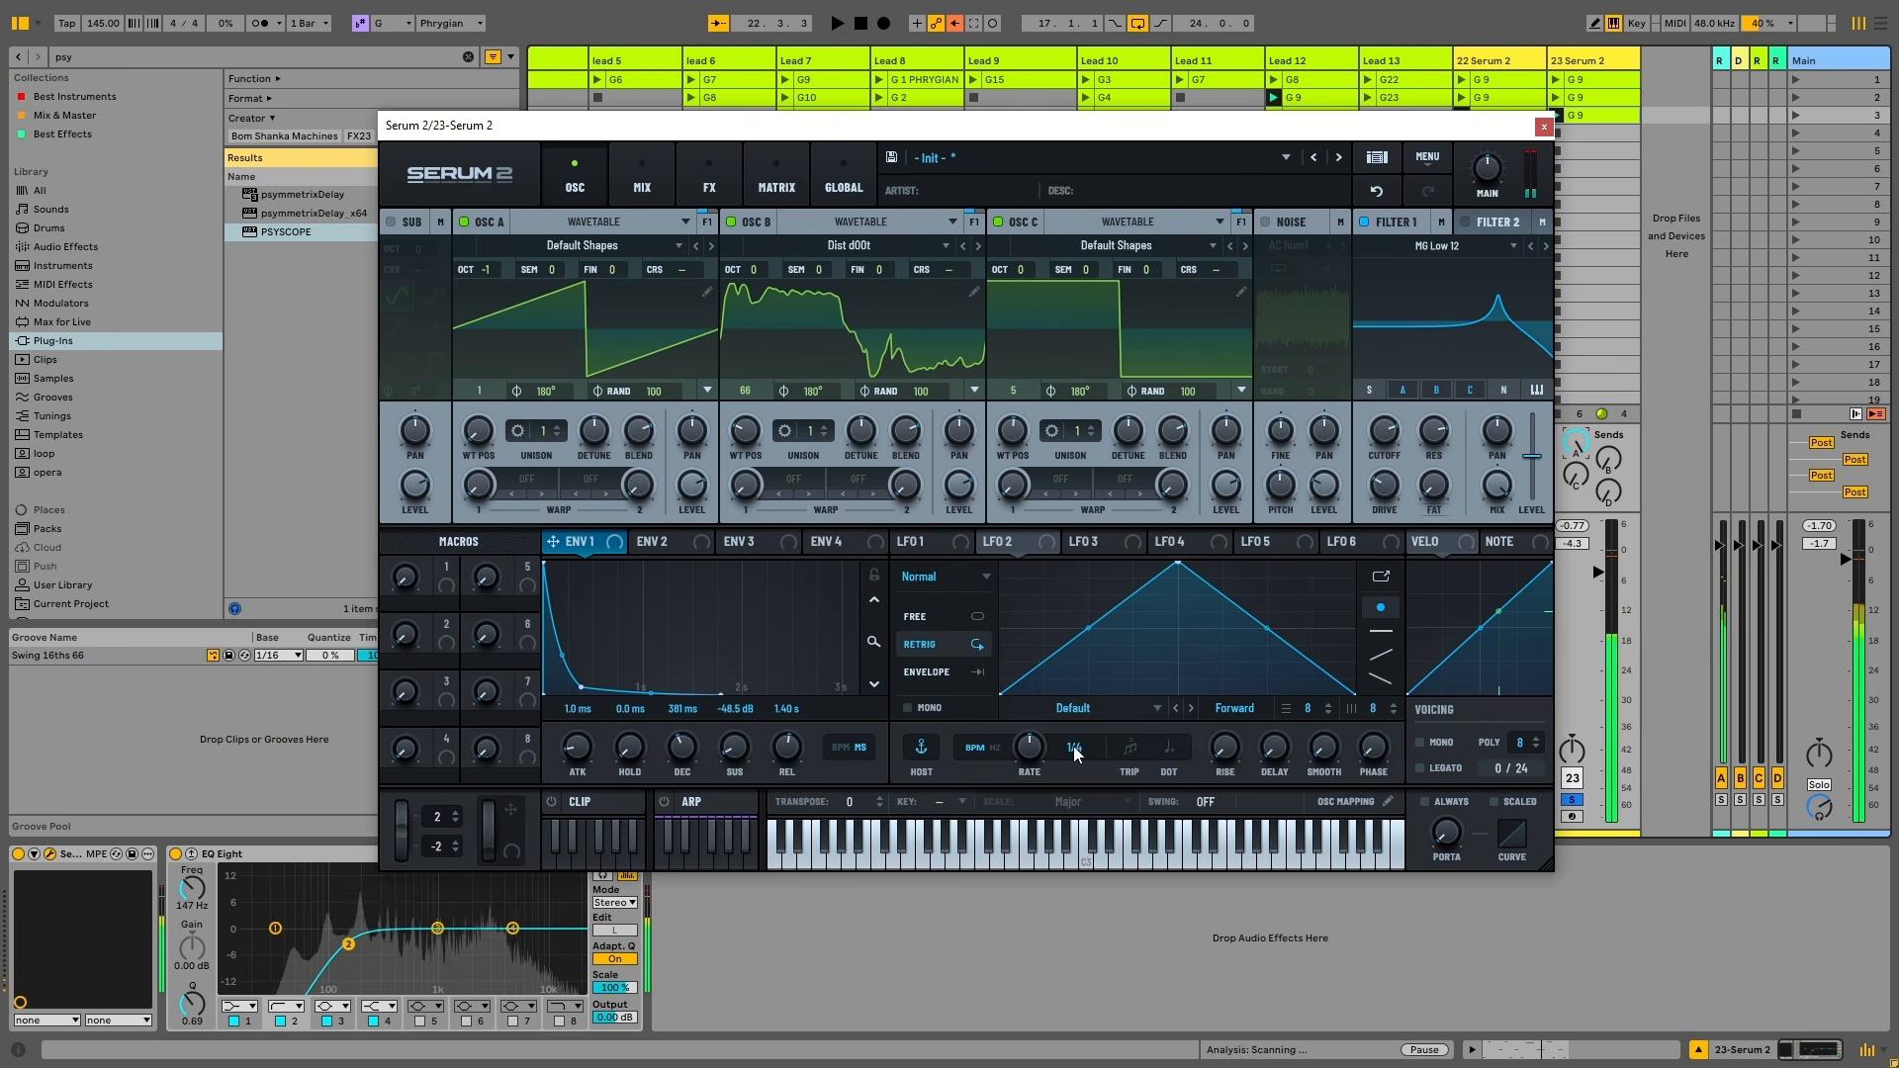
key("space")
Turn track 23's send A down and shorten Env 1 release to 800 ms while auditioning
left_click_drag(1518, 127, 1439, 137)
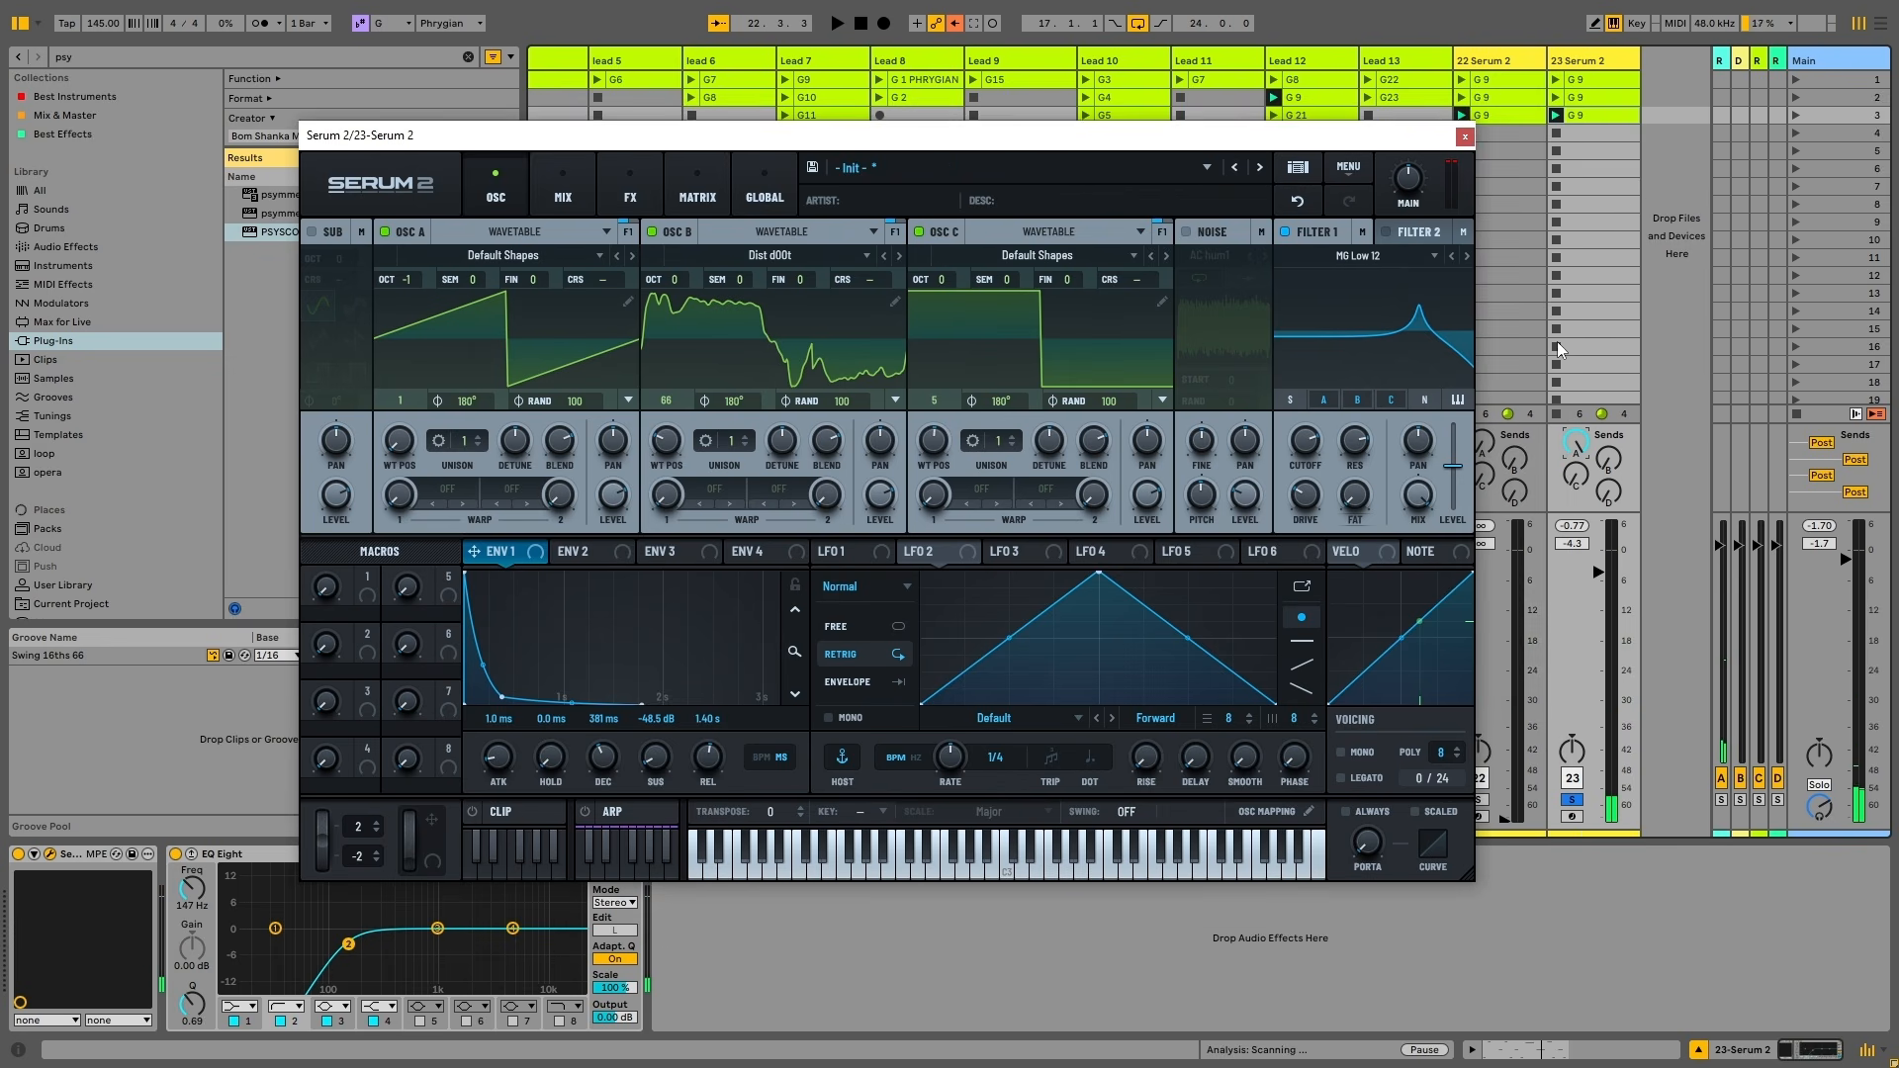
left_click_drag(1576, 443, 1576, 554)
mouse_move(704, 756)
left_mouse_down()
mouse_move(708, 805)
mouse_move(694, 754)
left_mouse_up()
key("space")
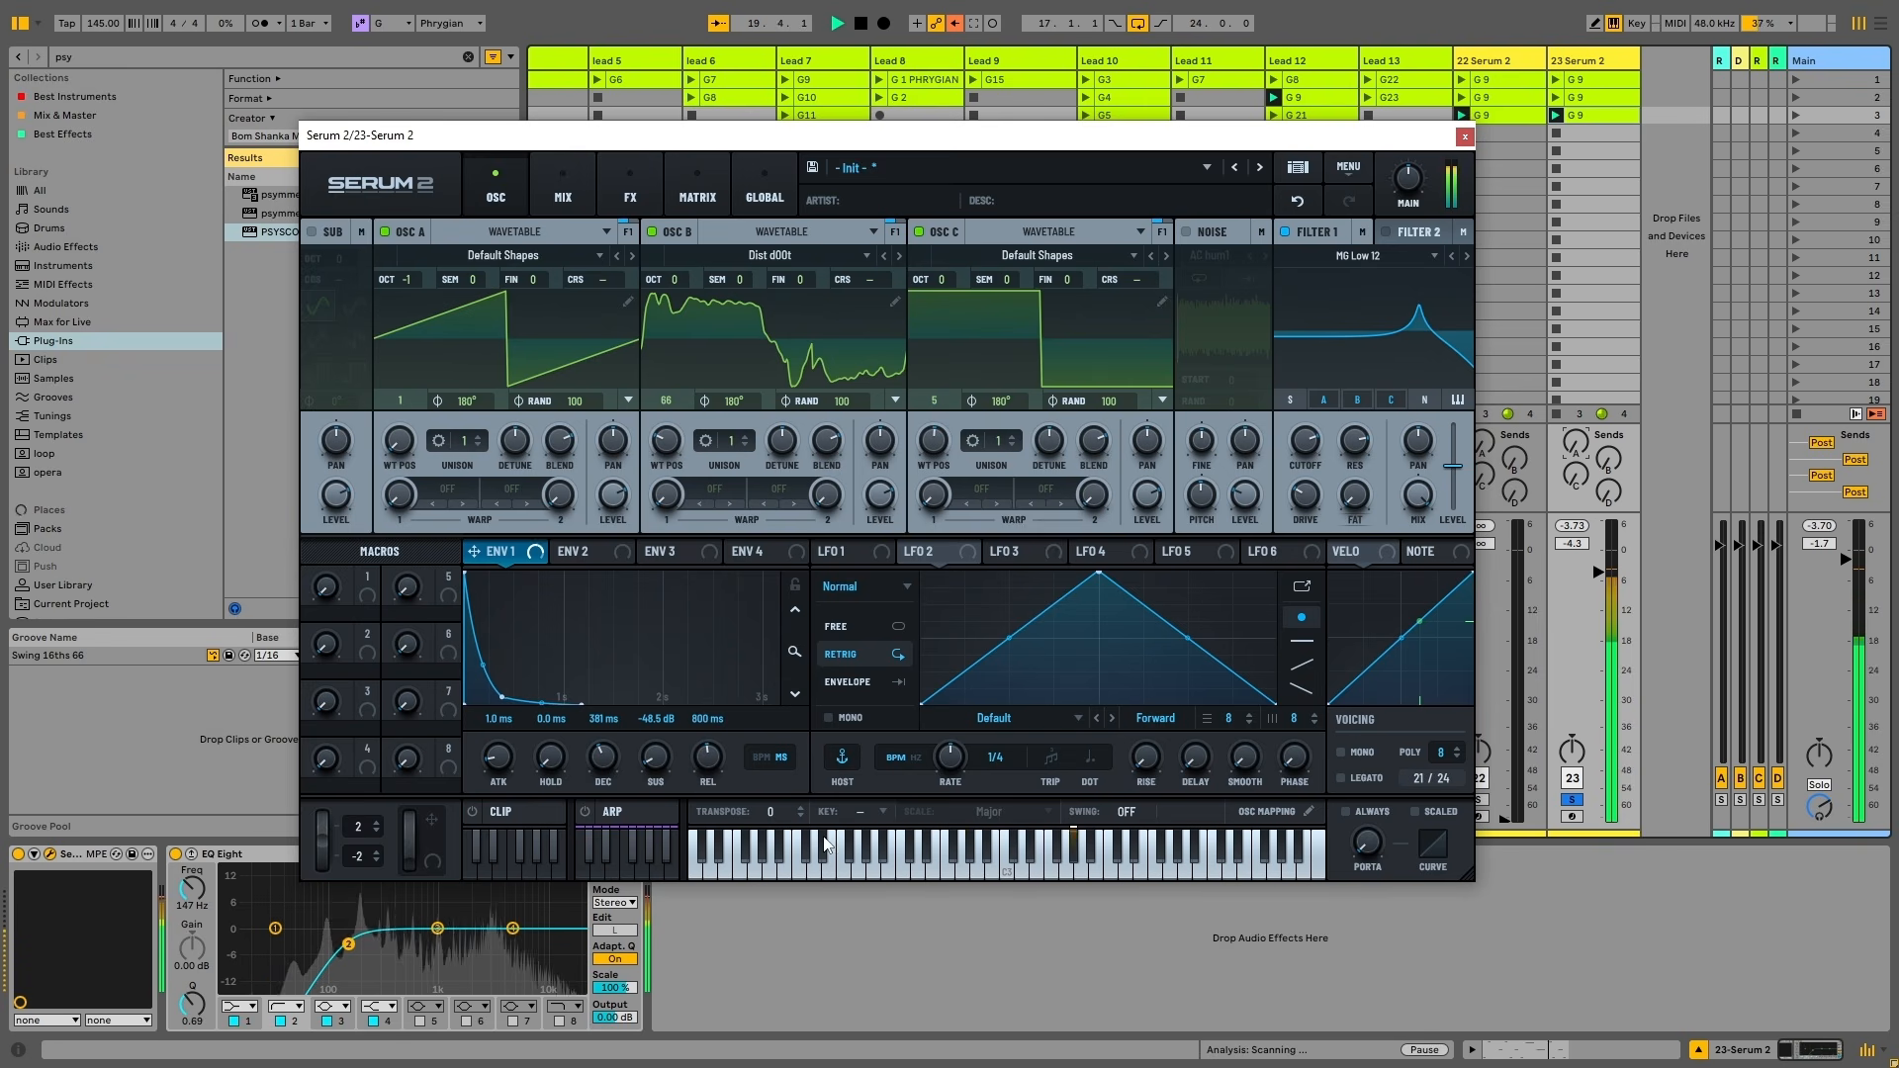
key("space")
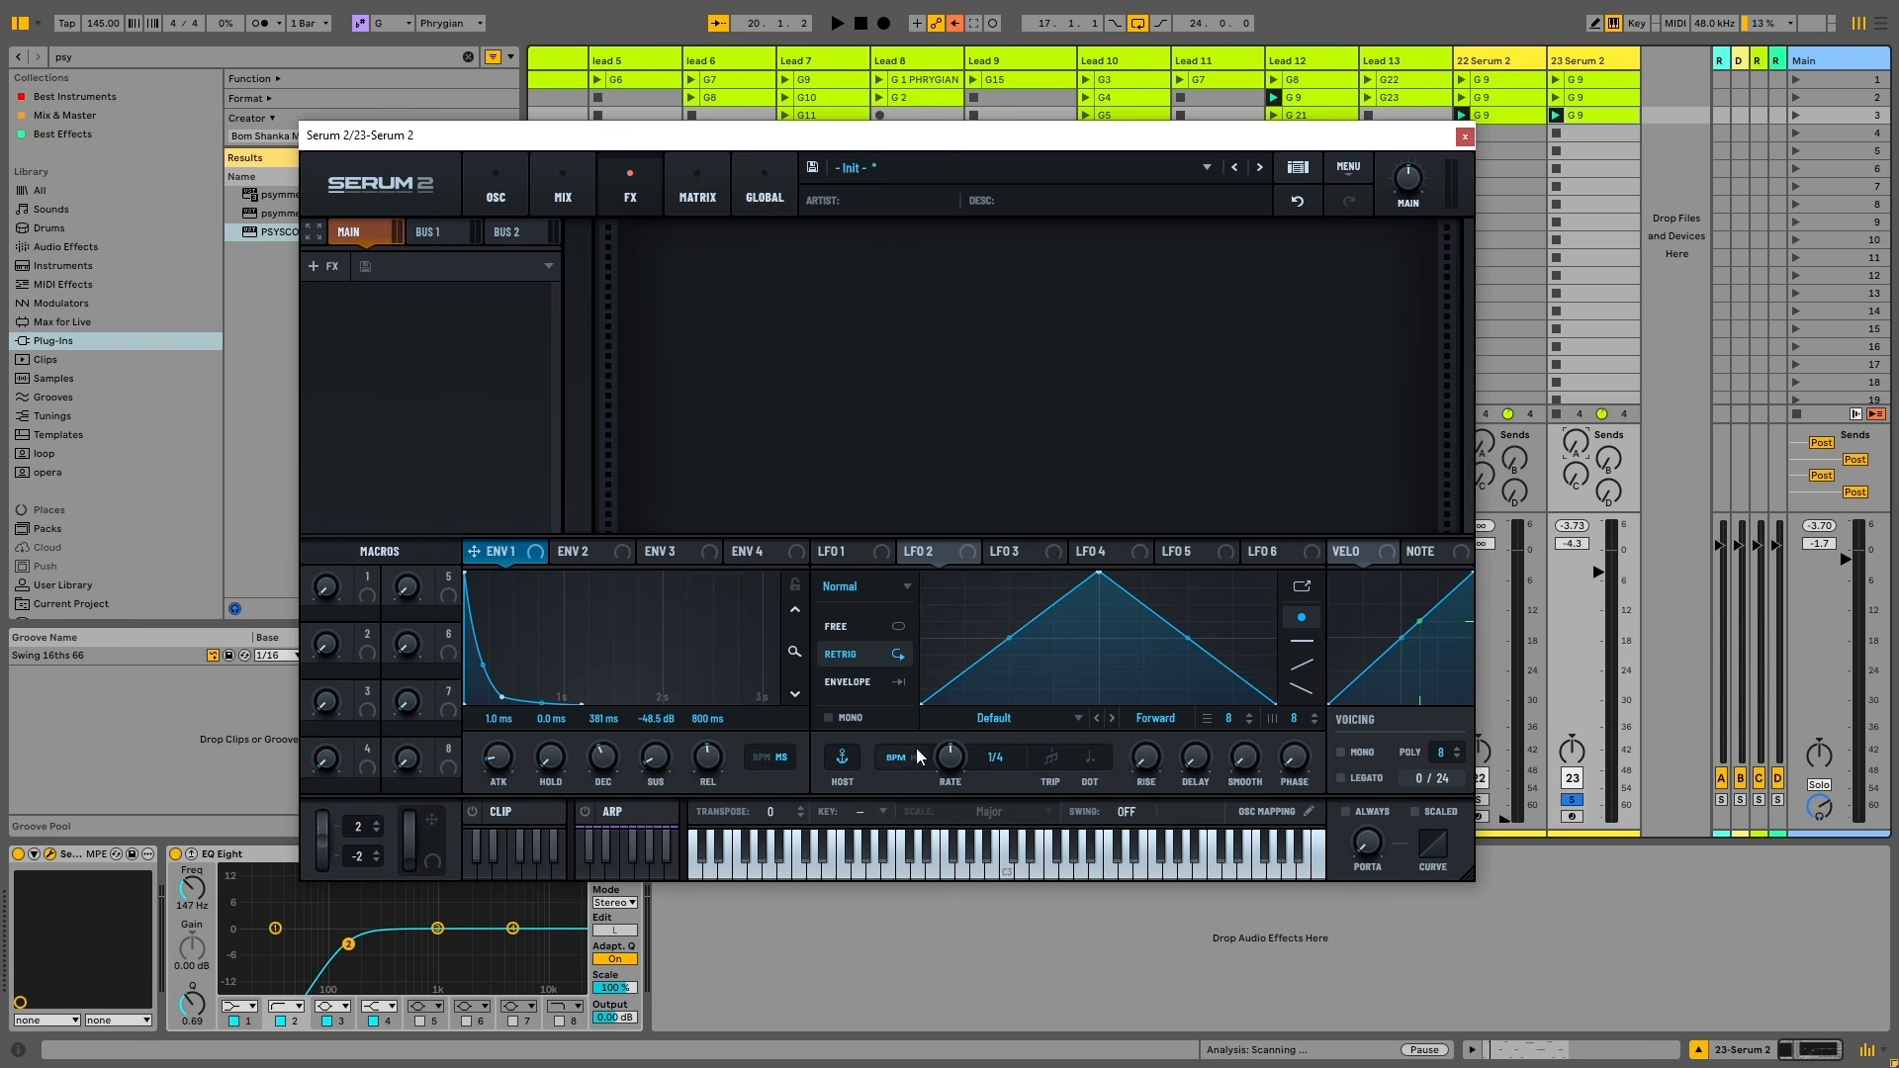
key("space")
Lower Filter 1 cutoff to 271 Hz and select Env 2 for editing
left_click(492, 193)
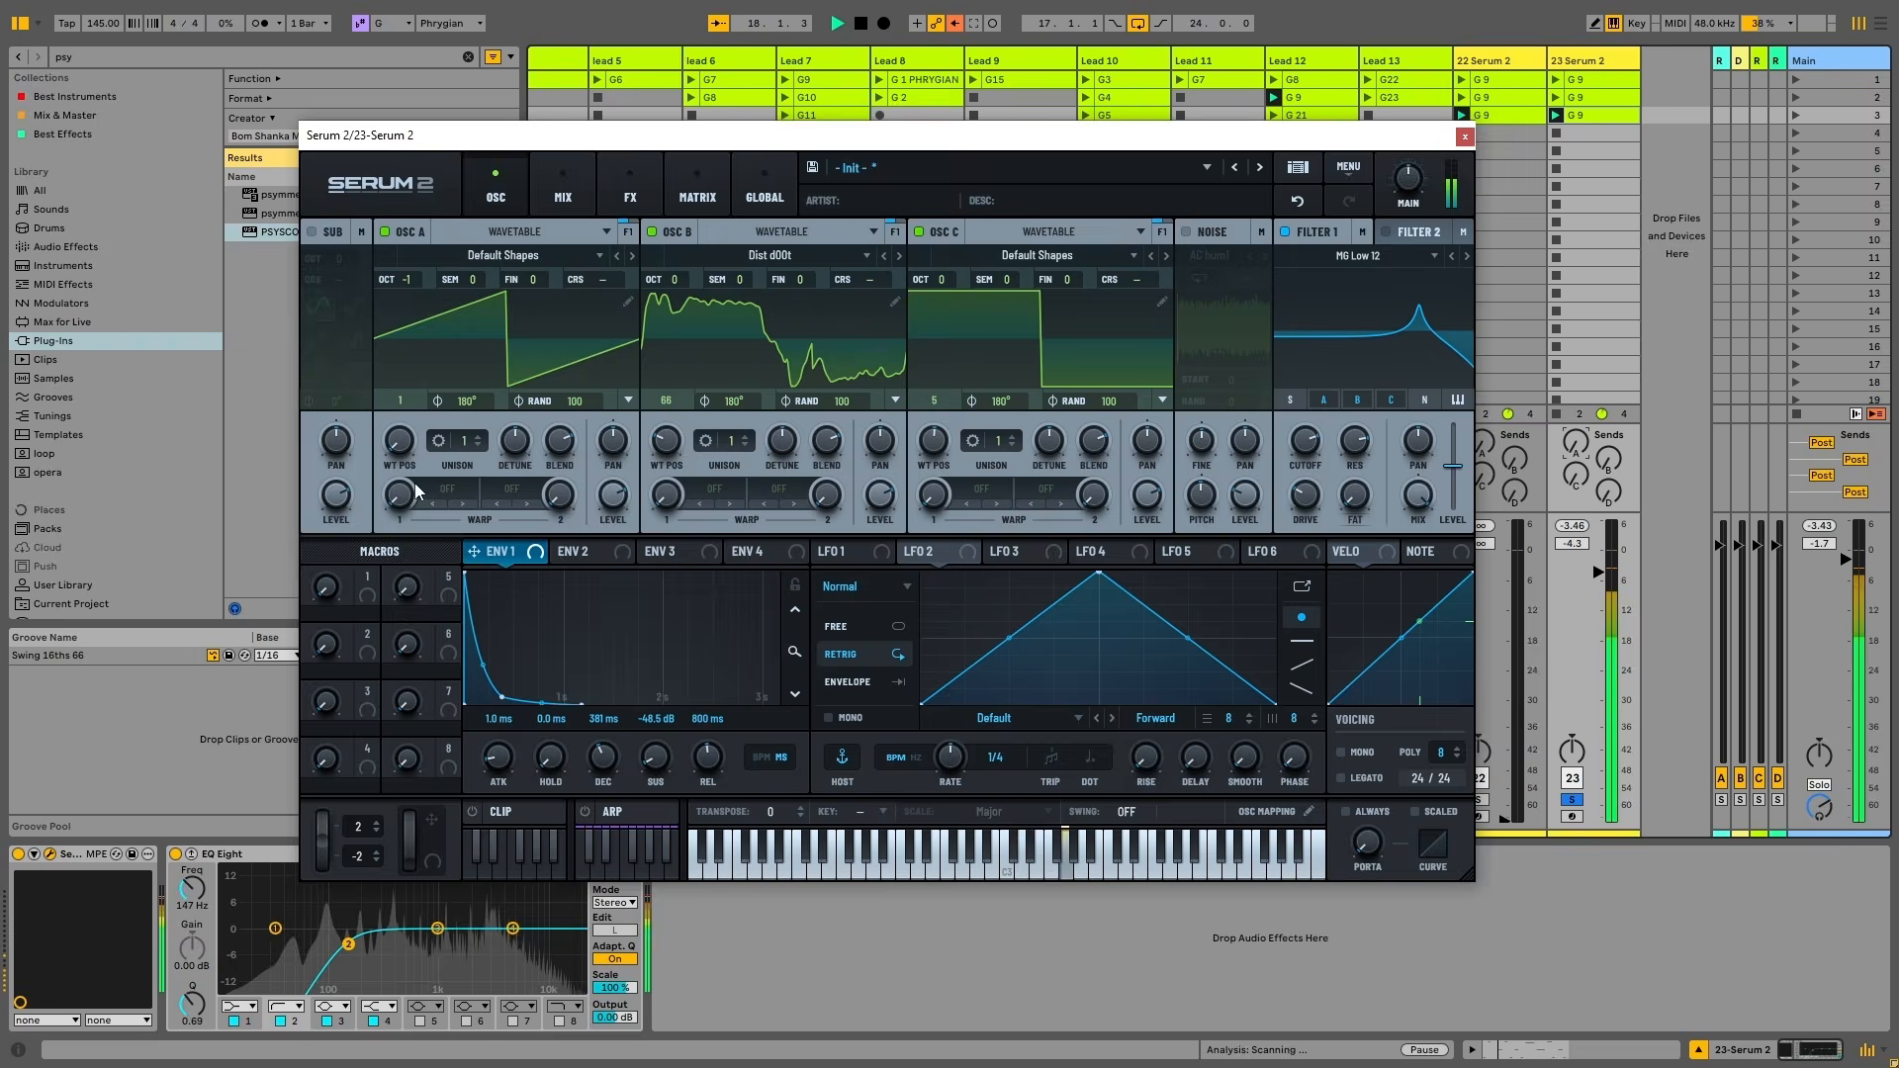
mouse_move(1296, 463)
left_mouse_down()
mouse_move(1296, 526)
mouse_move(1297, 439)
mouse_move(1319, 484)
left_mouse_up()
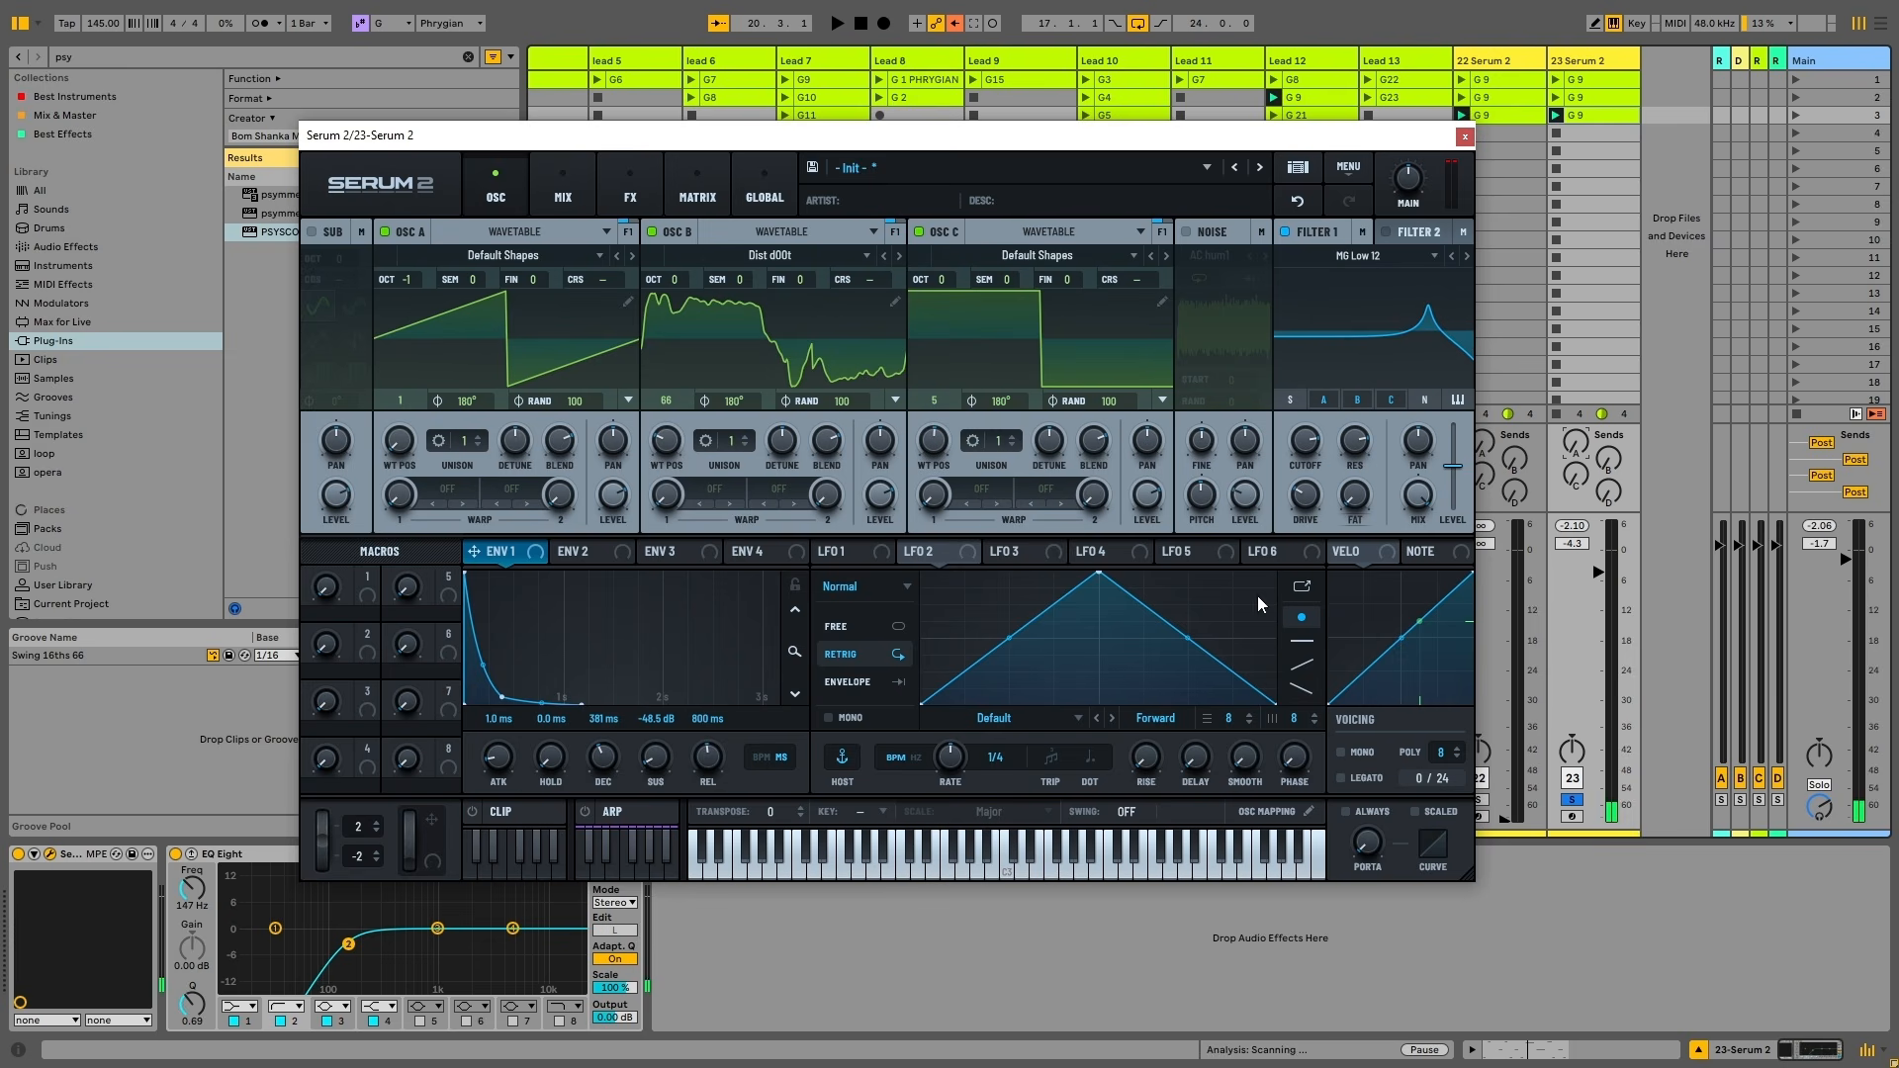
left_click(594, 552)
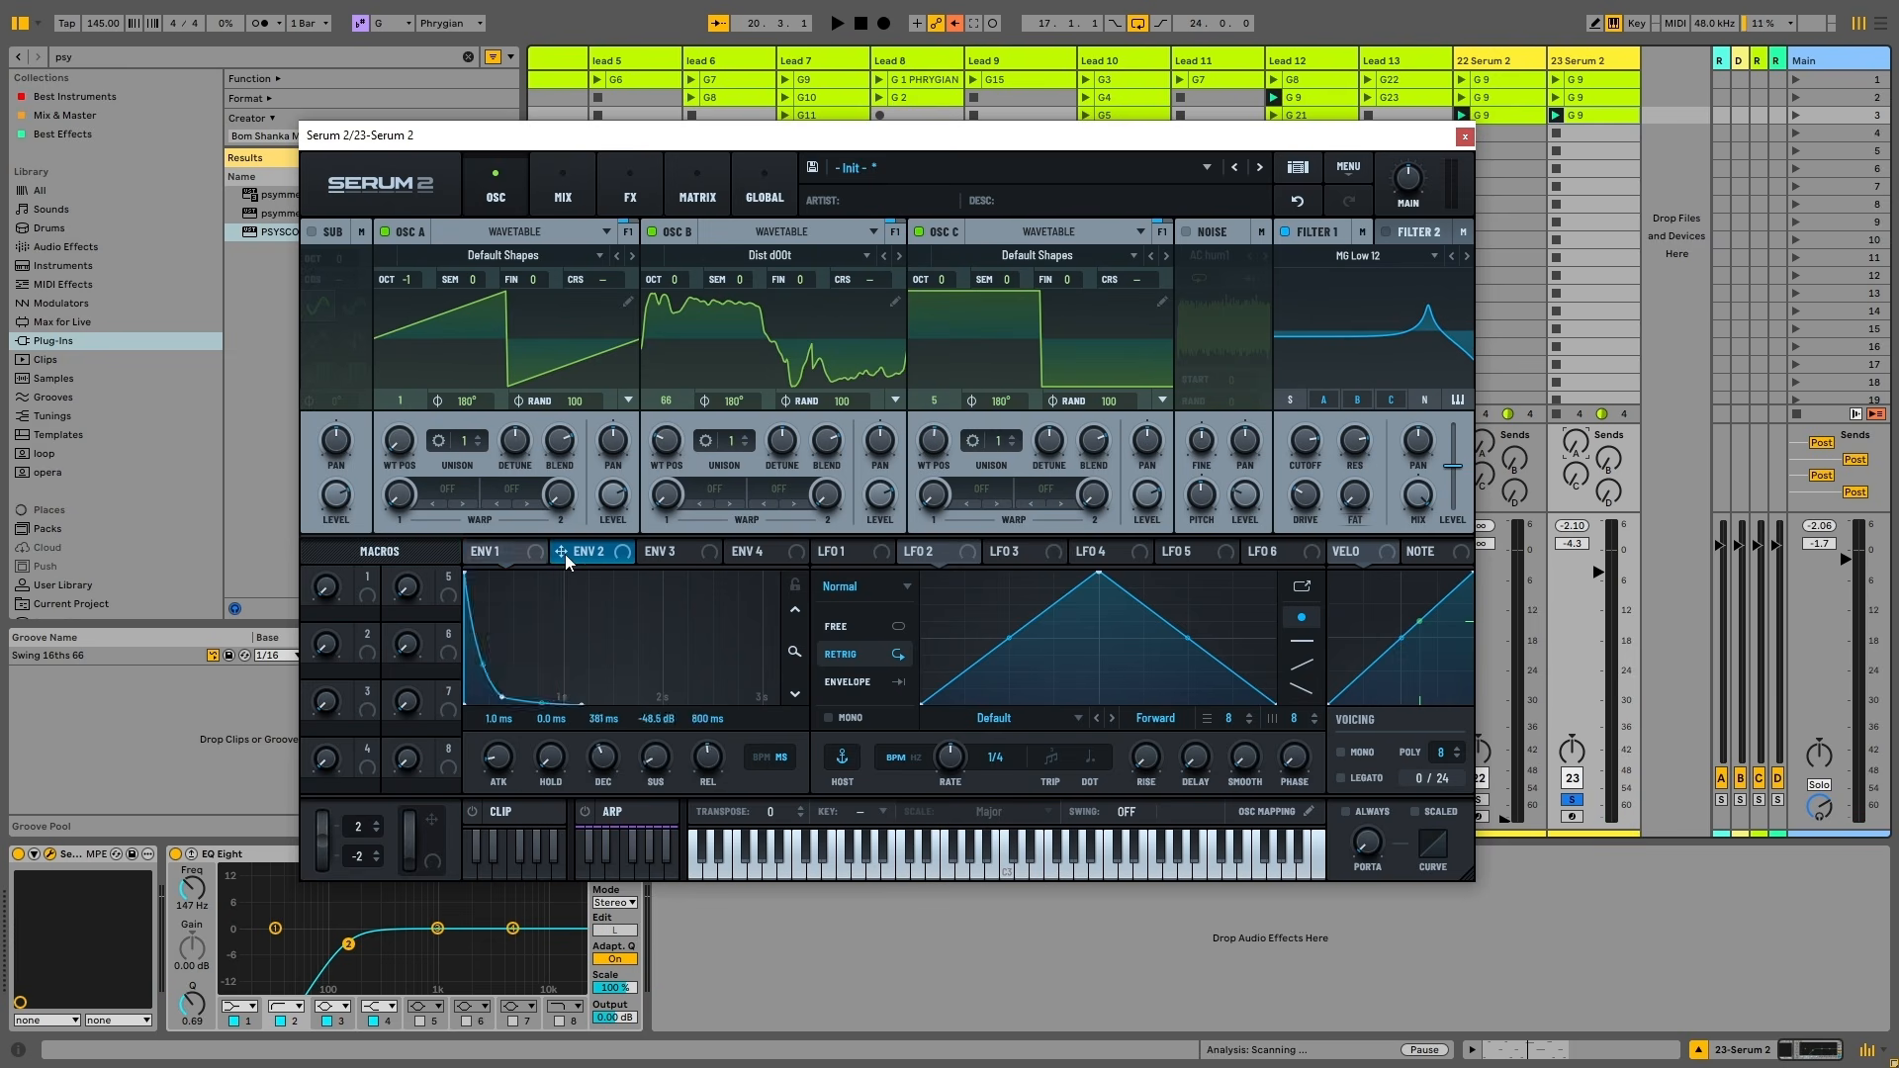
Route Env 2 to Filter 1 cutoff at 90%, shaped with 633 ms decay, 27% sustain, 958 ms release
left_click_drag(566, 574, 341, 803)
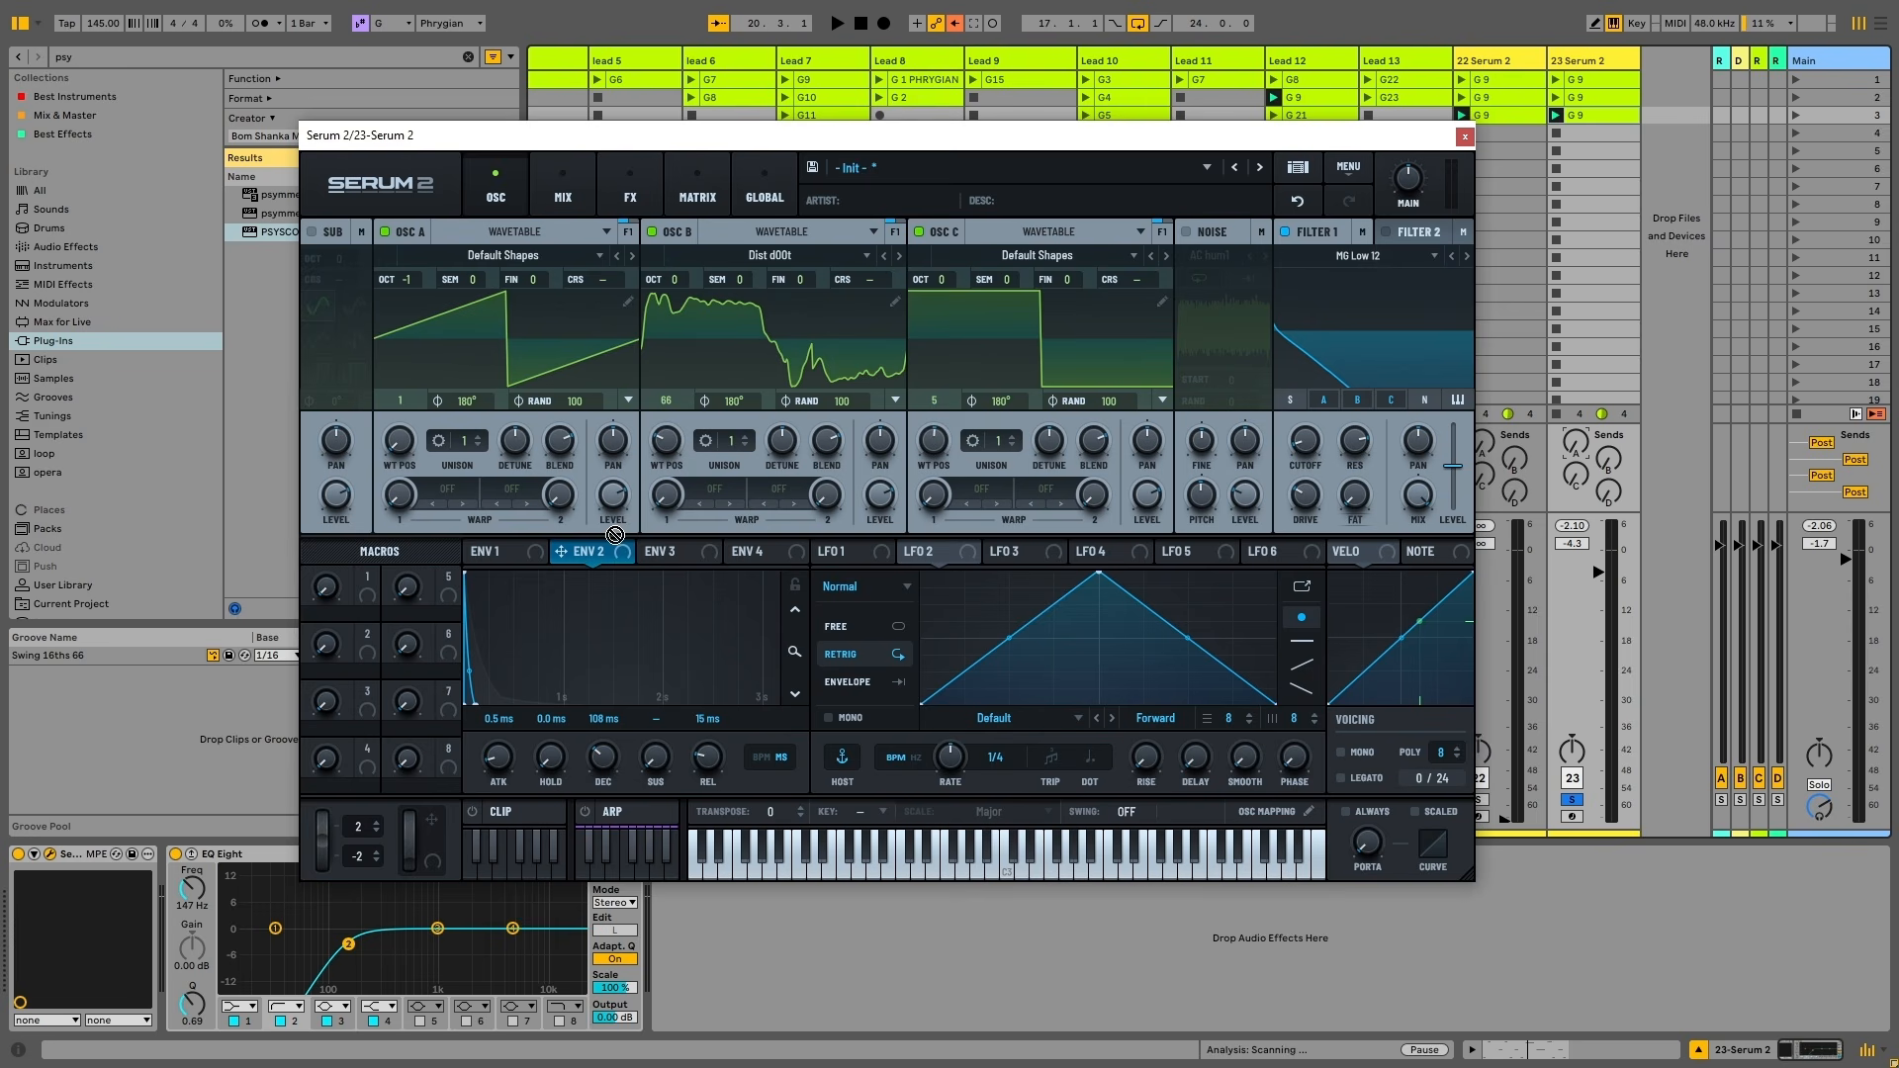
left_click_drag(593, 551, 1305, 440)
key("space")
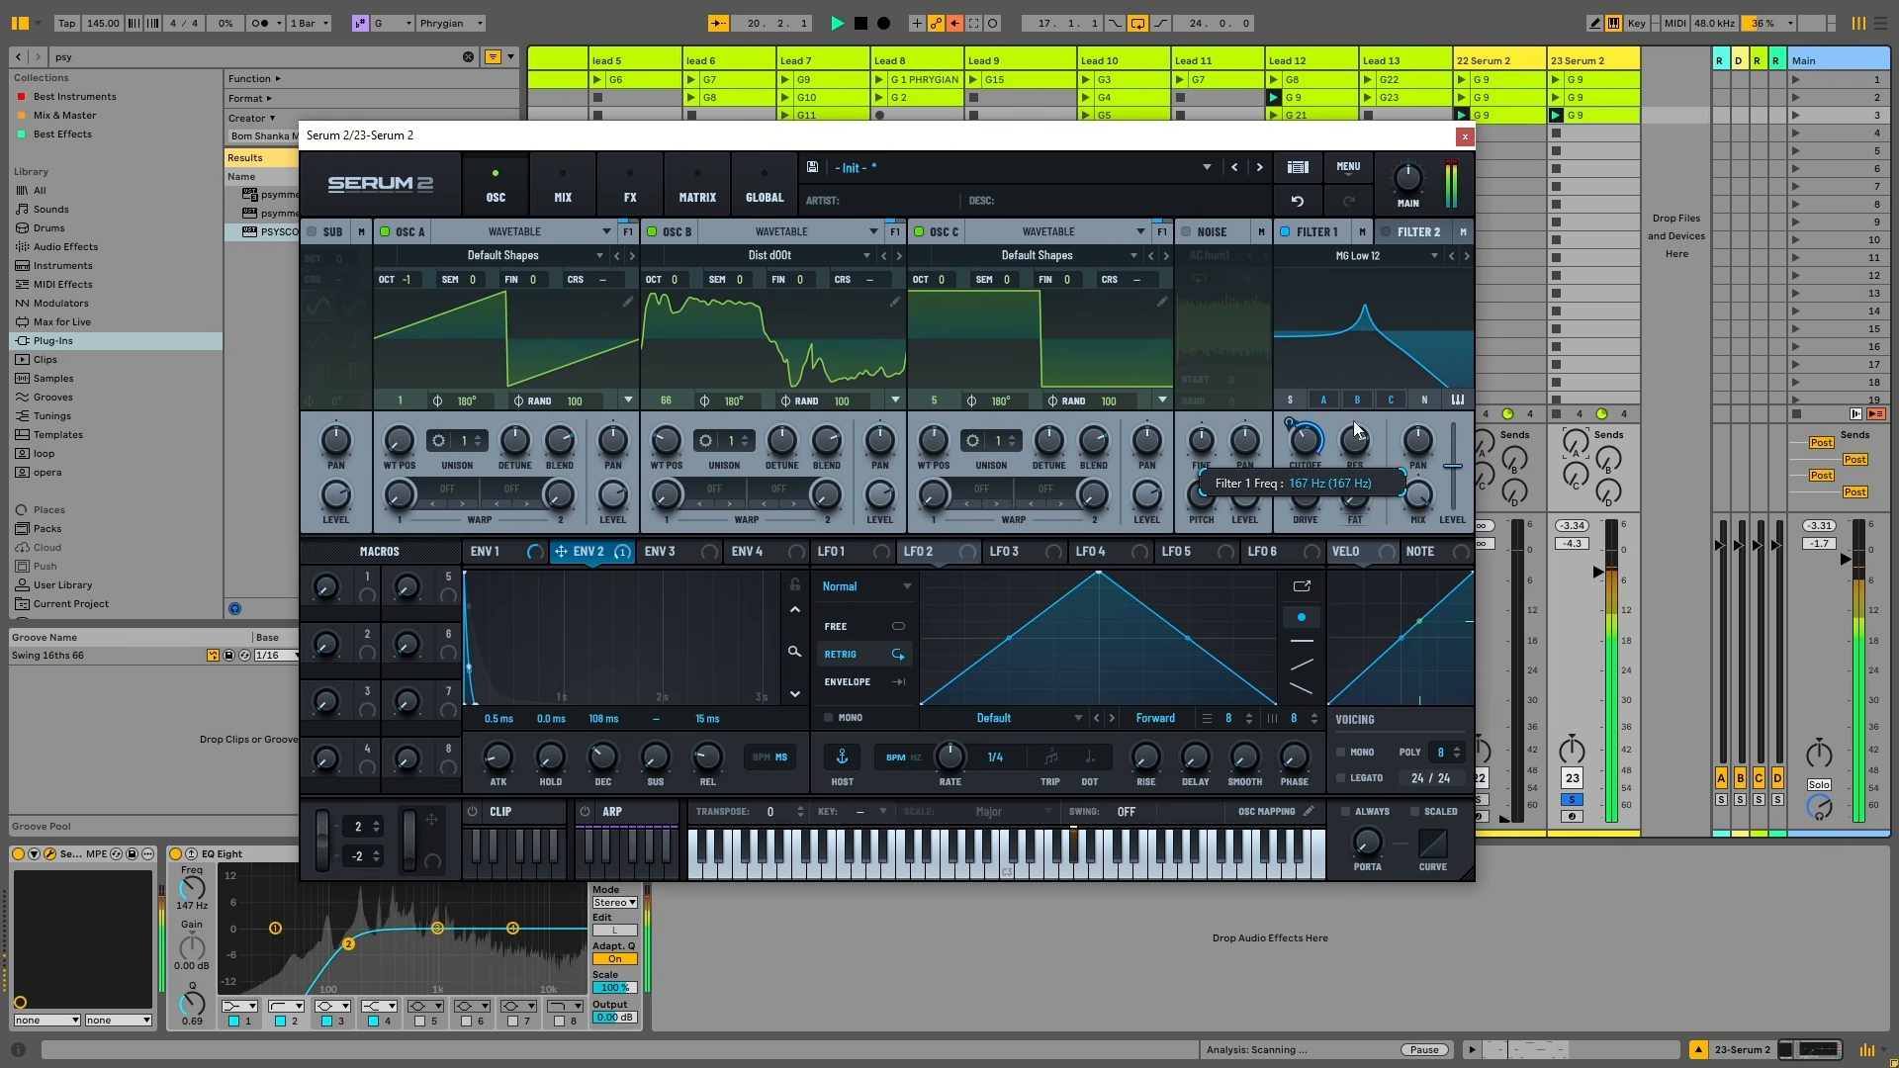
left_click_drag(1343, 444, 1337, 433)
left_click_drag(604, 756, 700, 674)
left_click_drag(707, 758, 717, 679)
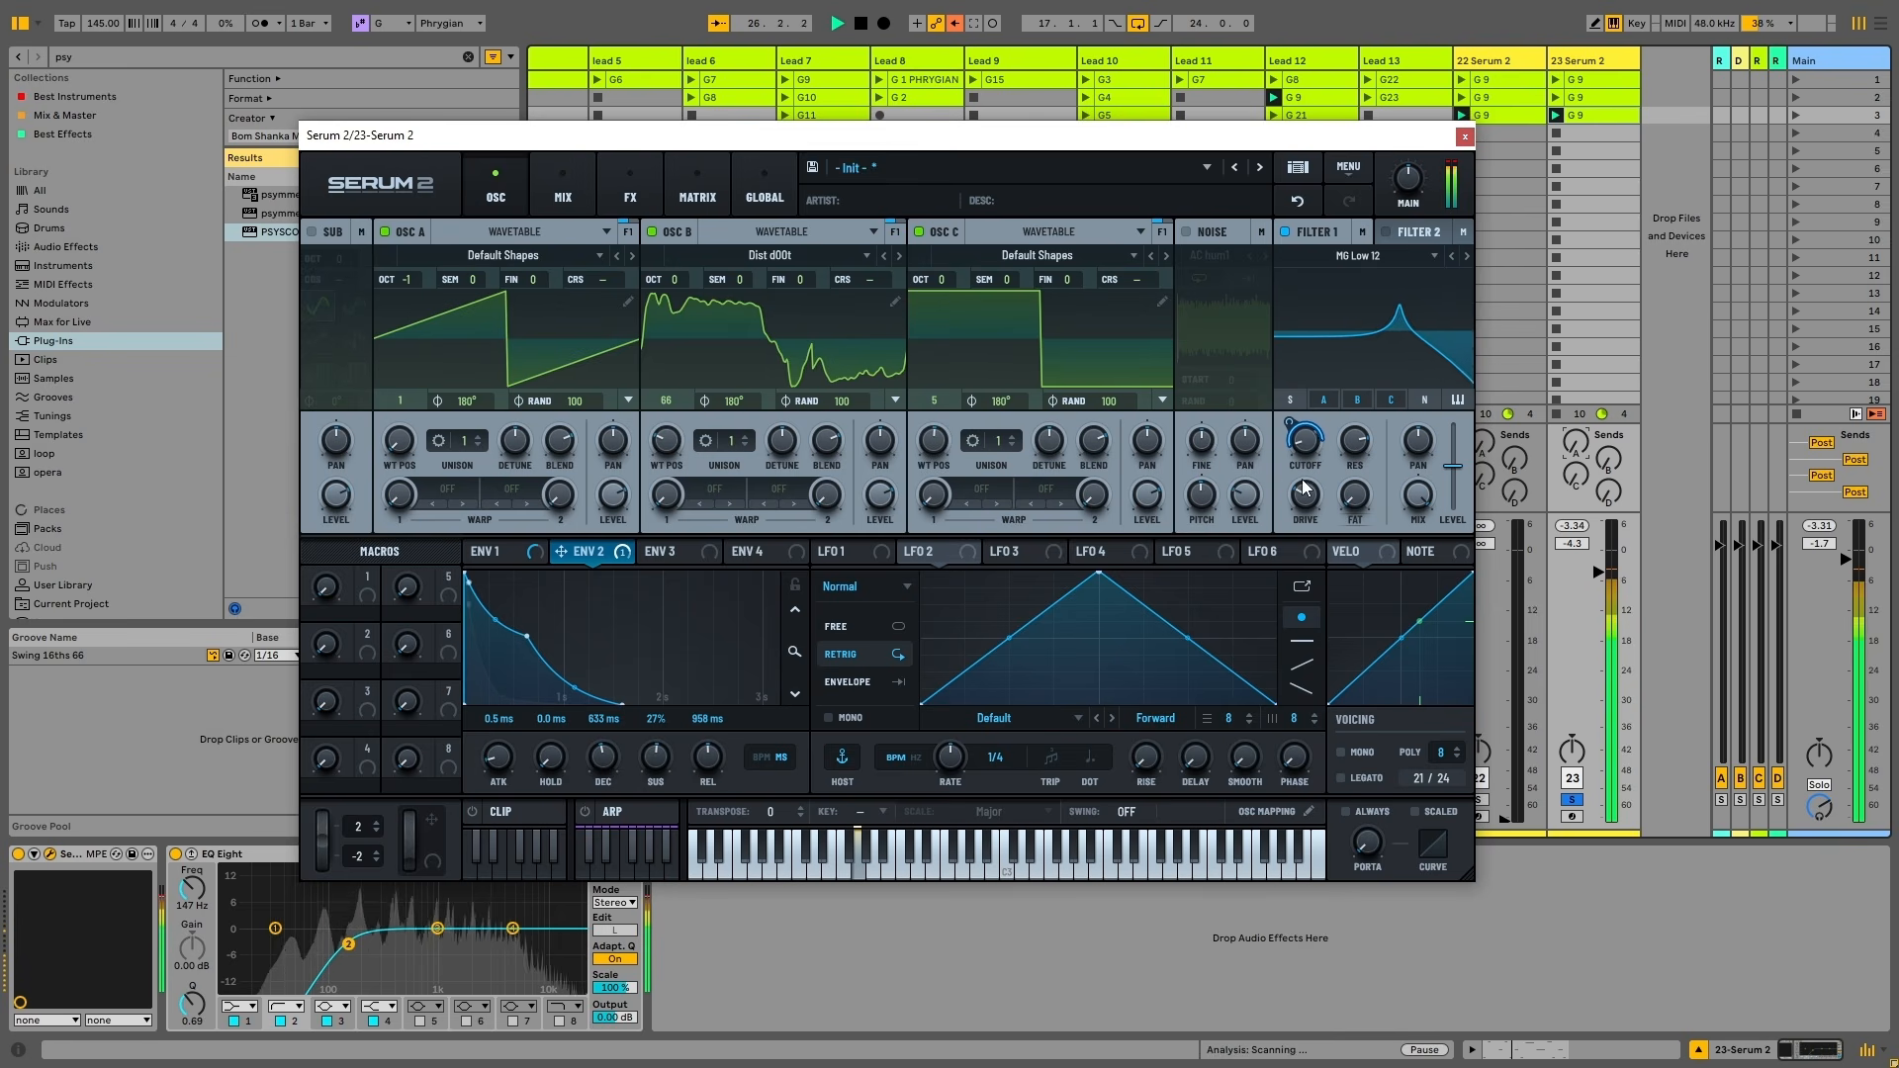
key("space")
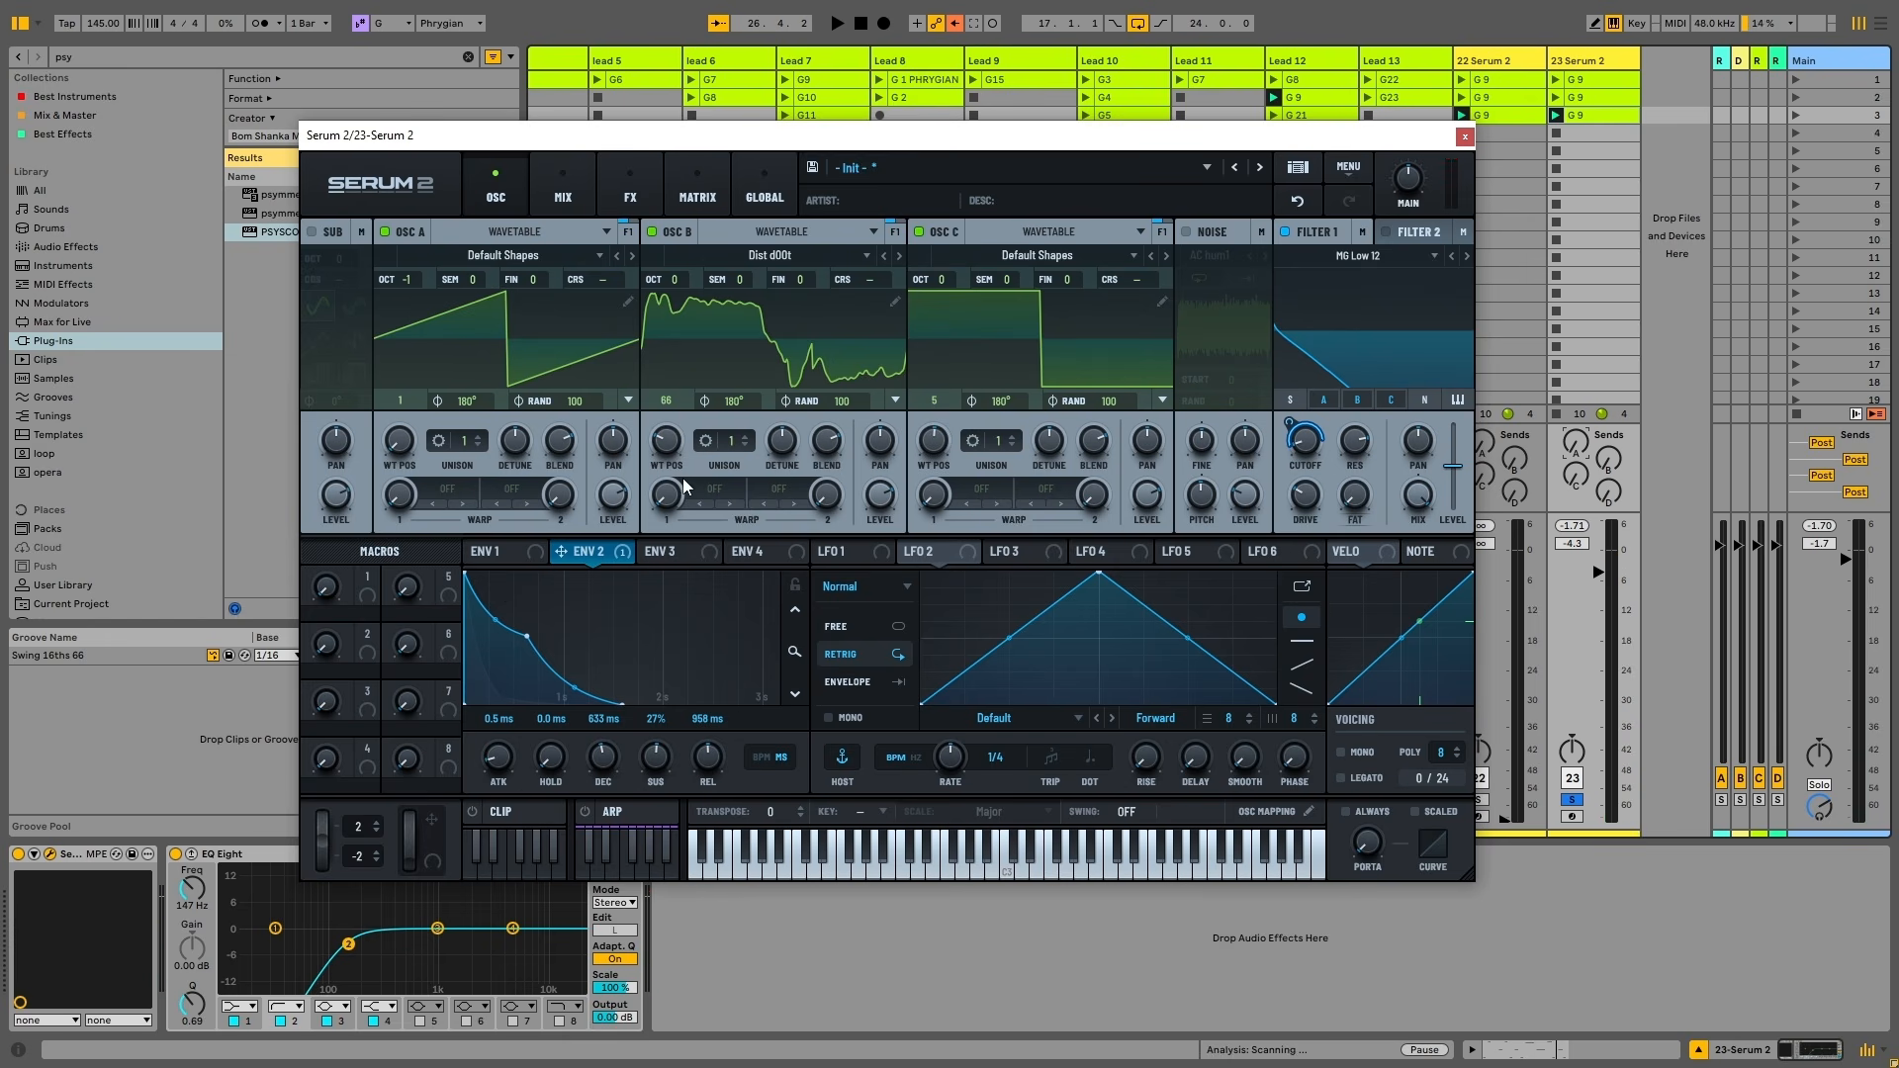
key("space")
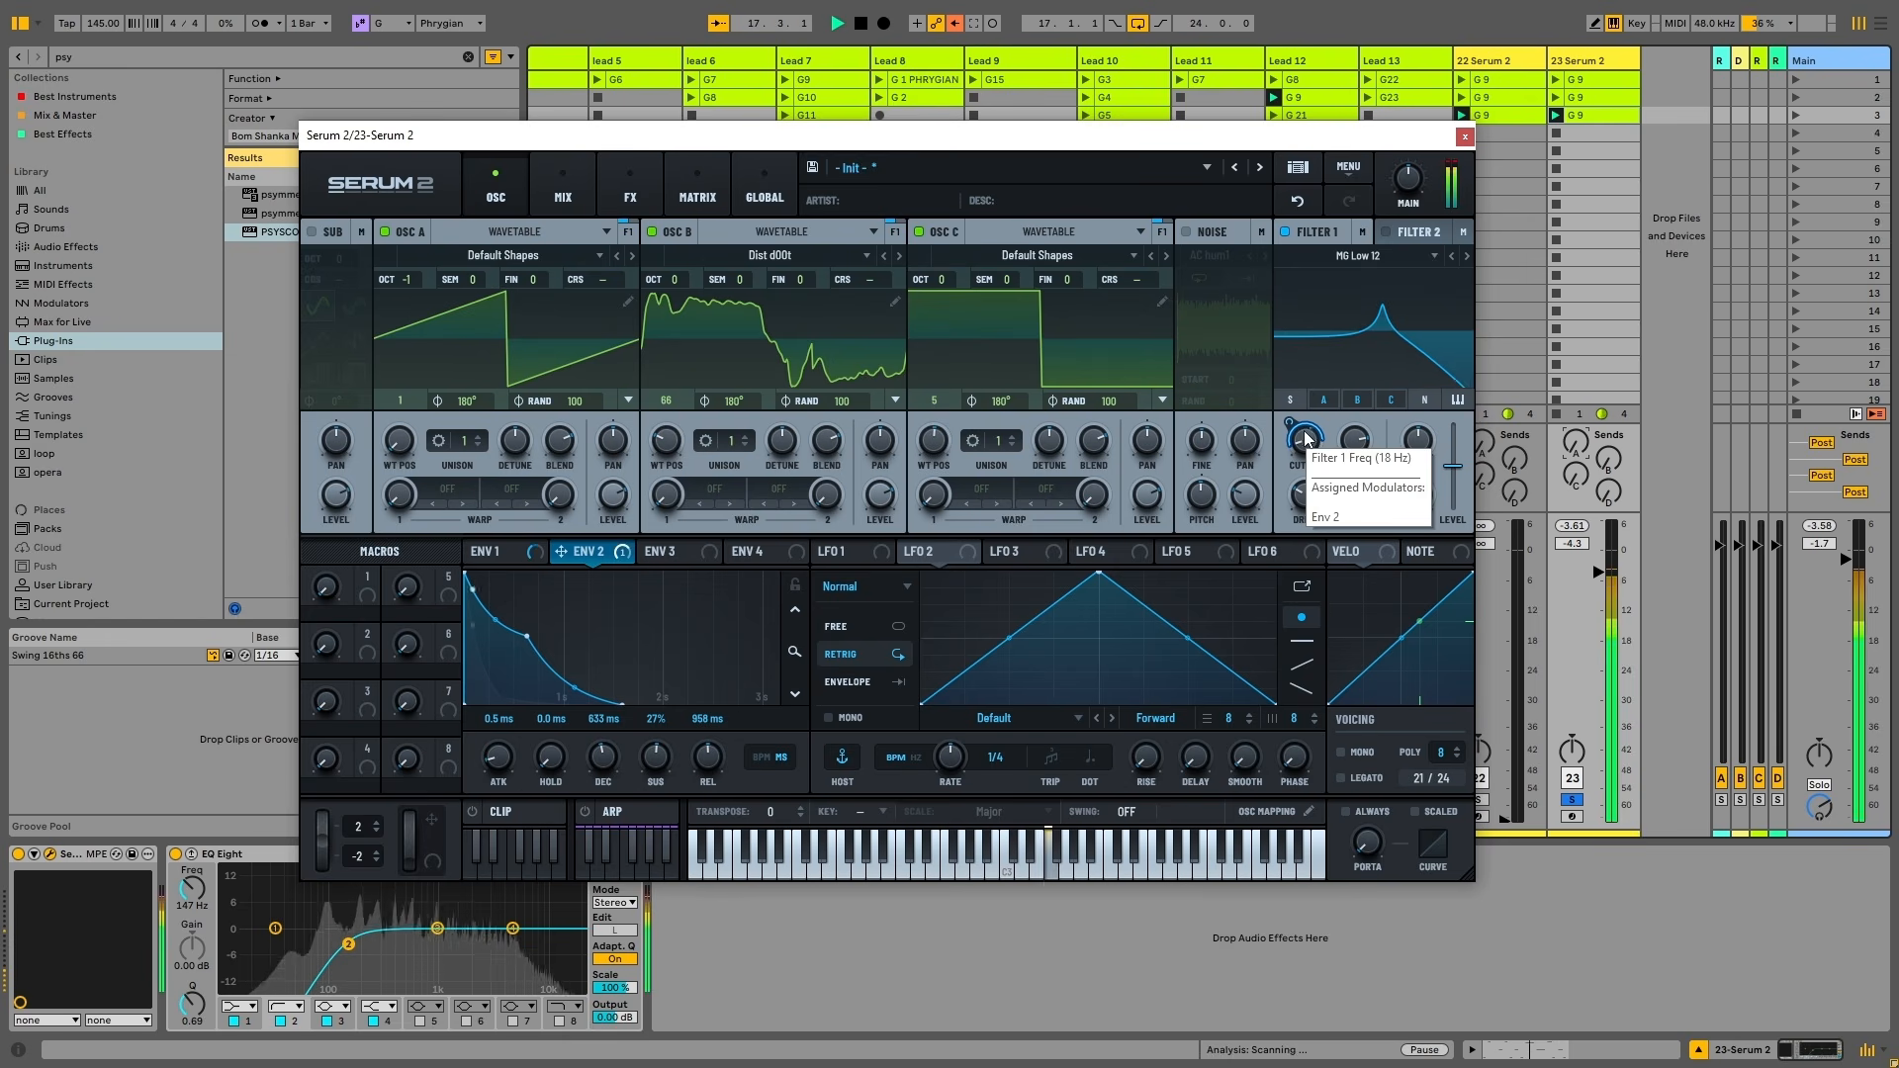
Bypass Env 2's destinations, raise Filter 1 cutoff to about 850 Hz, then re-enable the Env 2 modulation
right_click(606, 549)
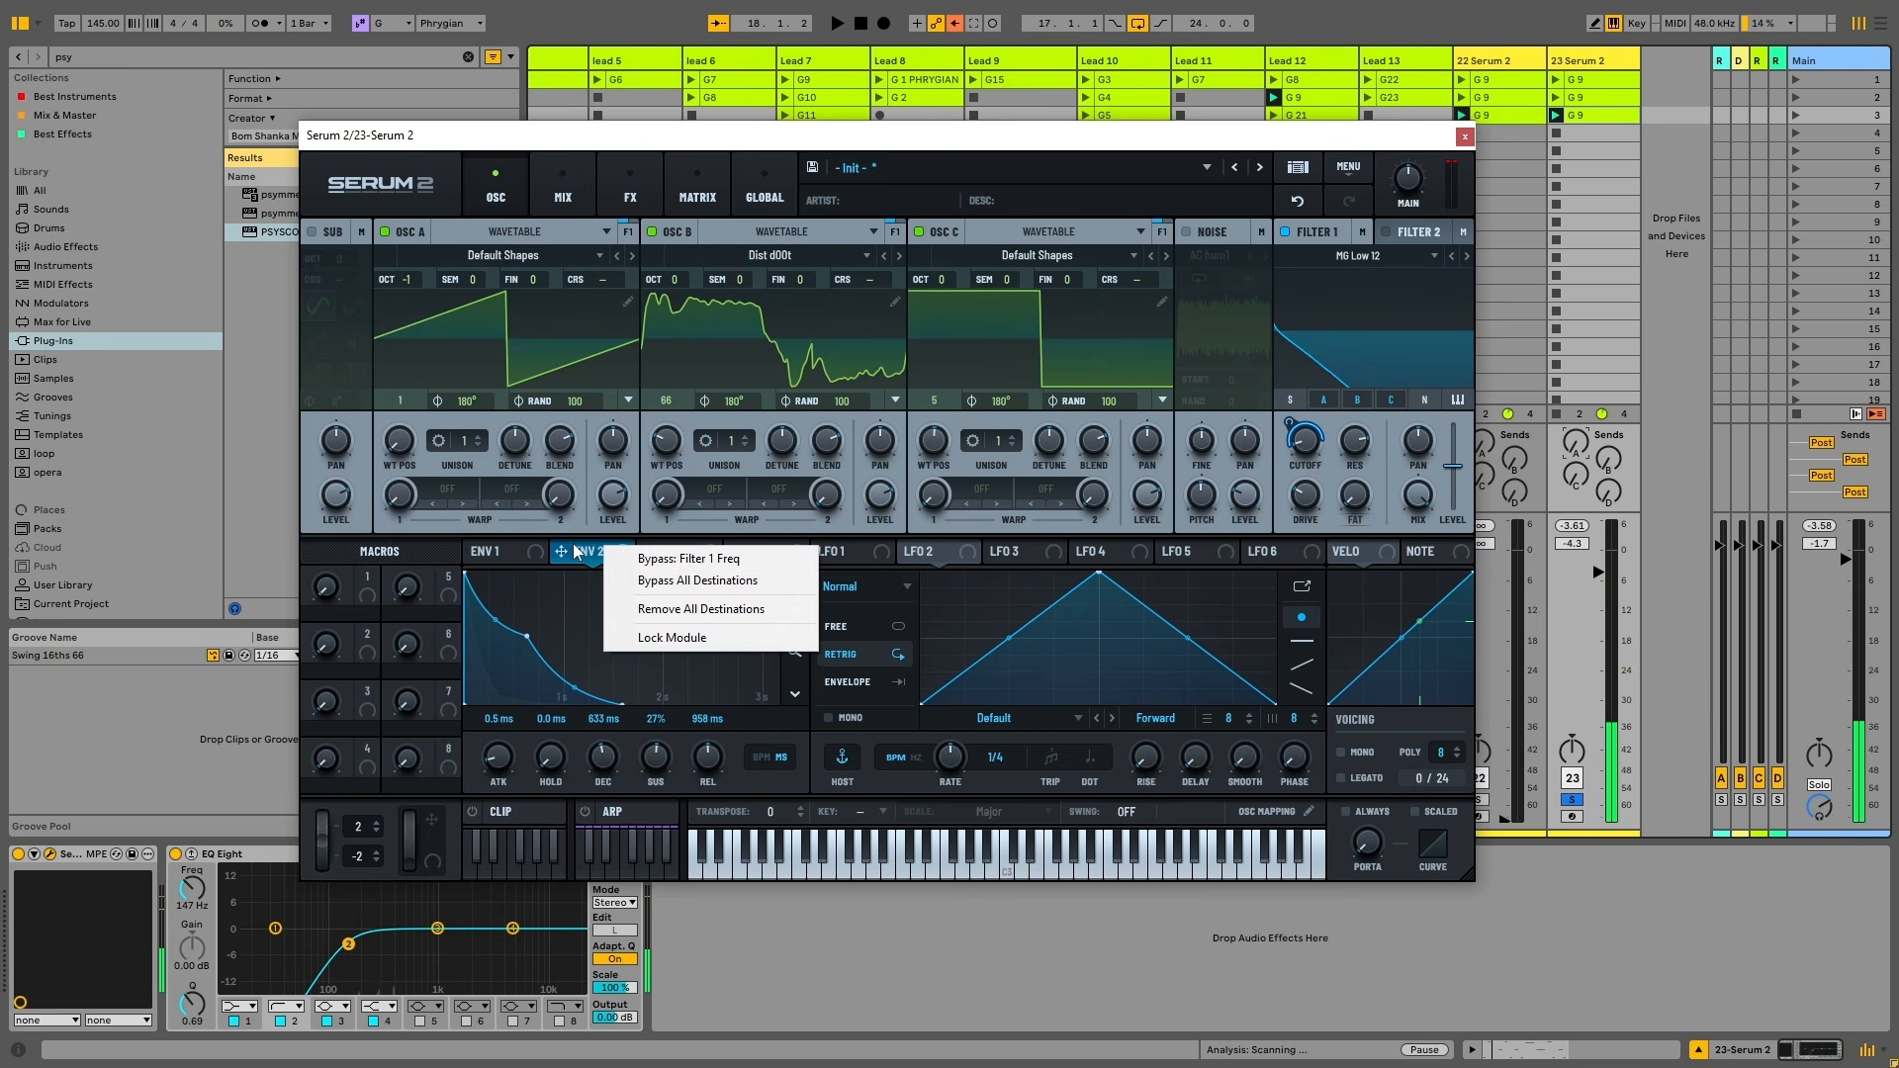
left_click(702, 584)
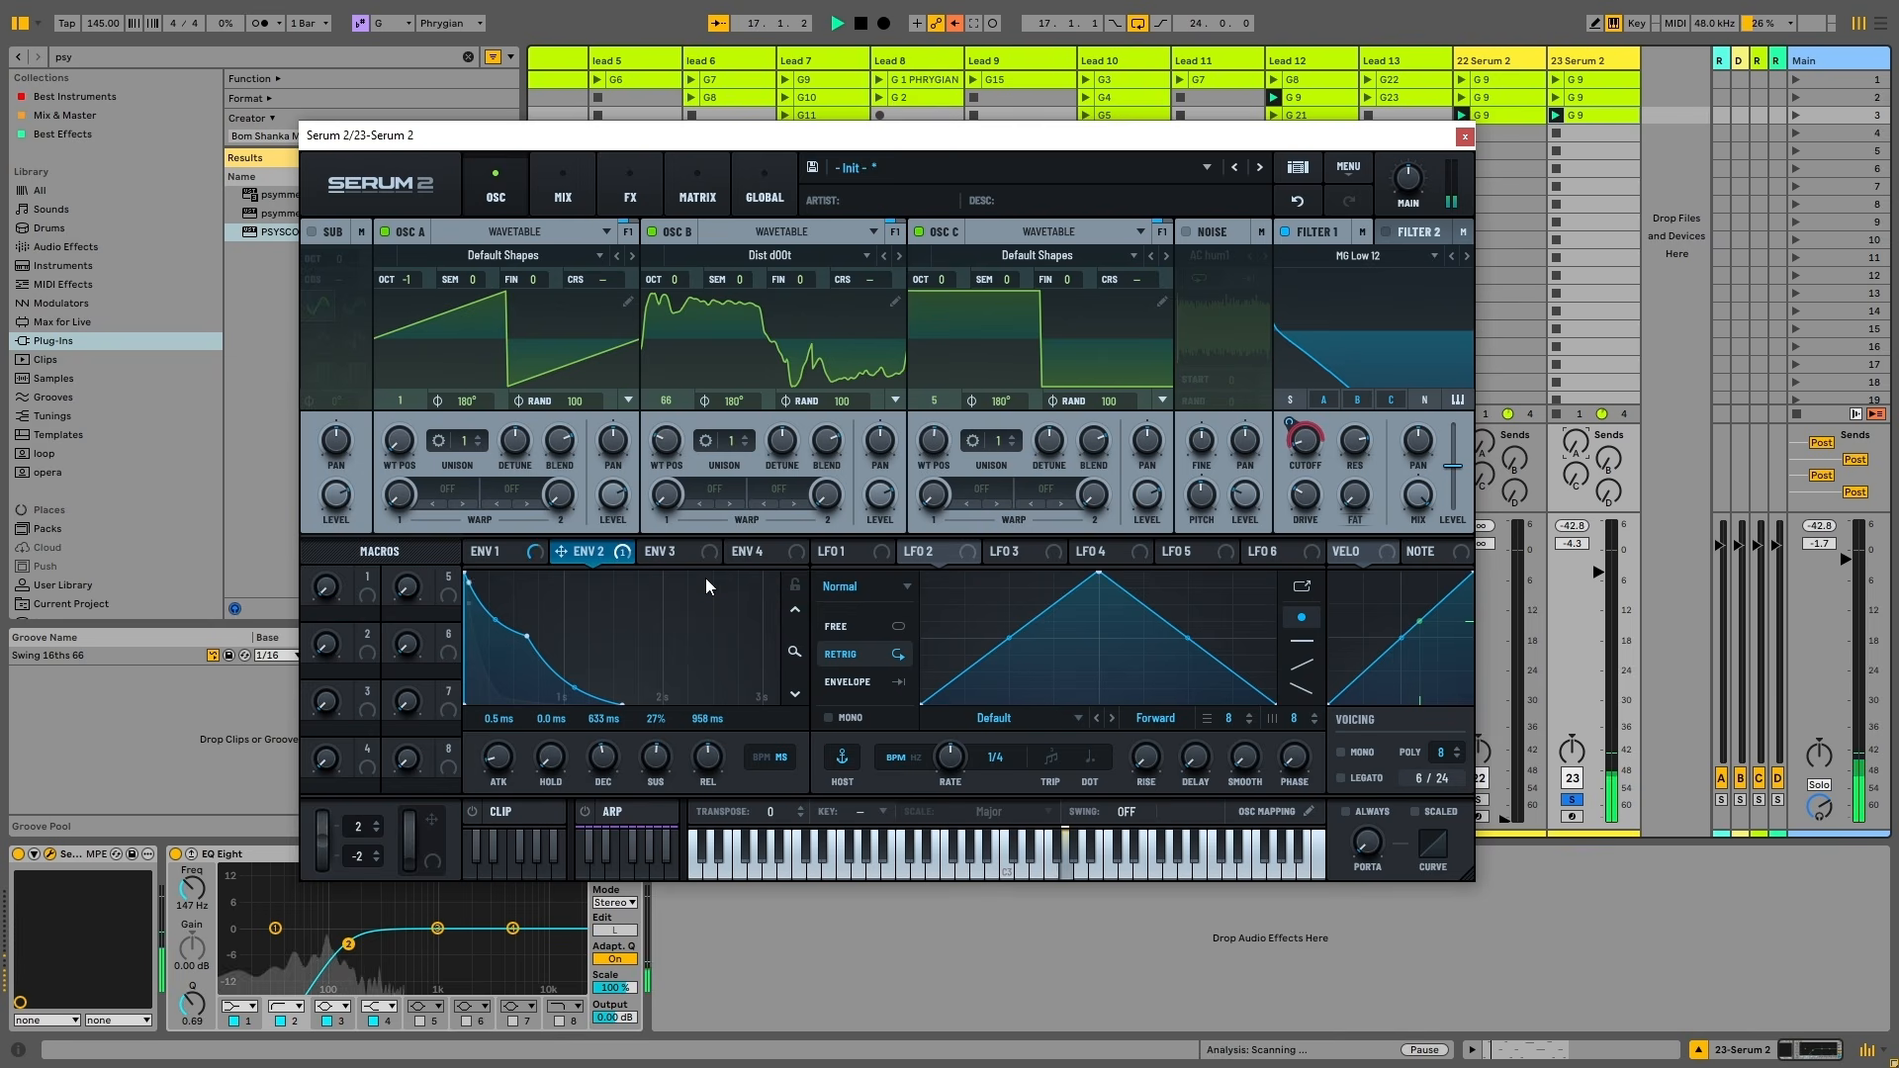
left_click_drag(1304, 417, 1389, 470)
right_click(1310, 451)
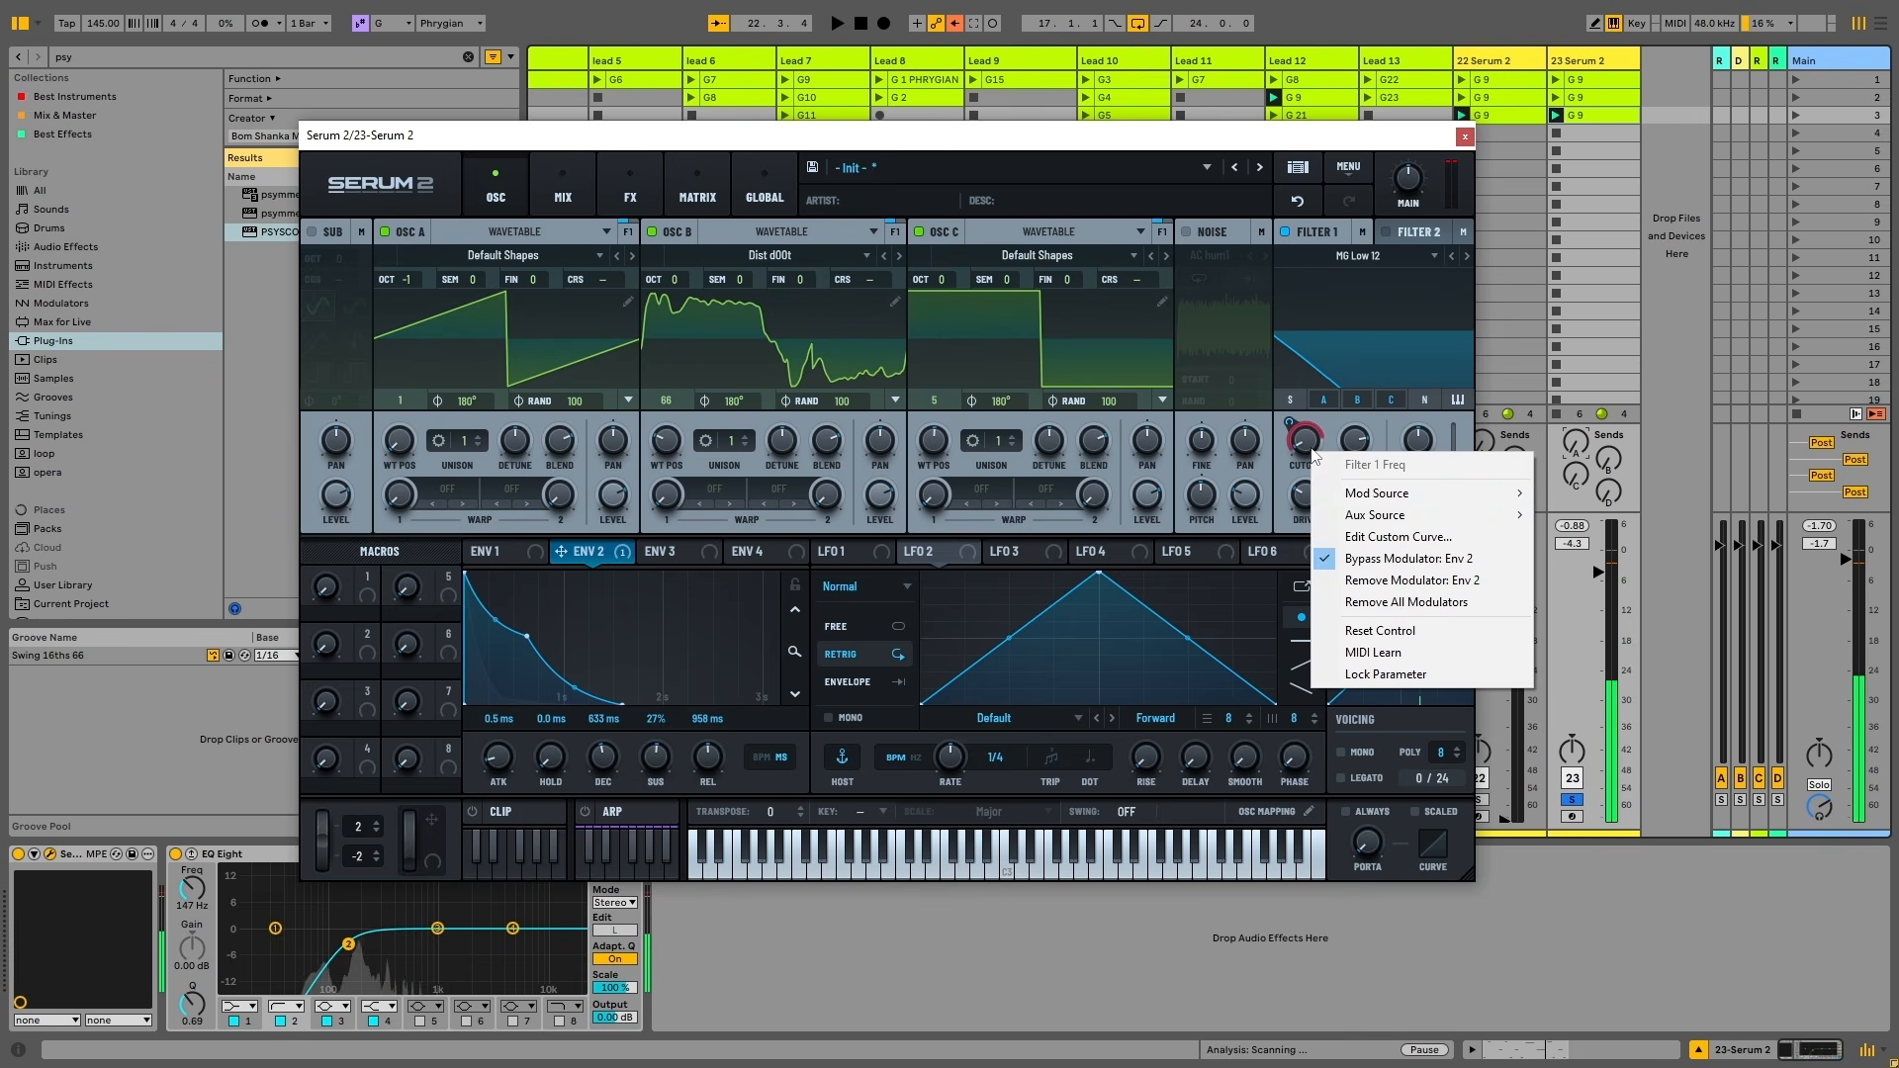
left_click(1360, 562)
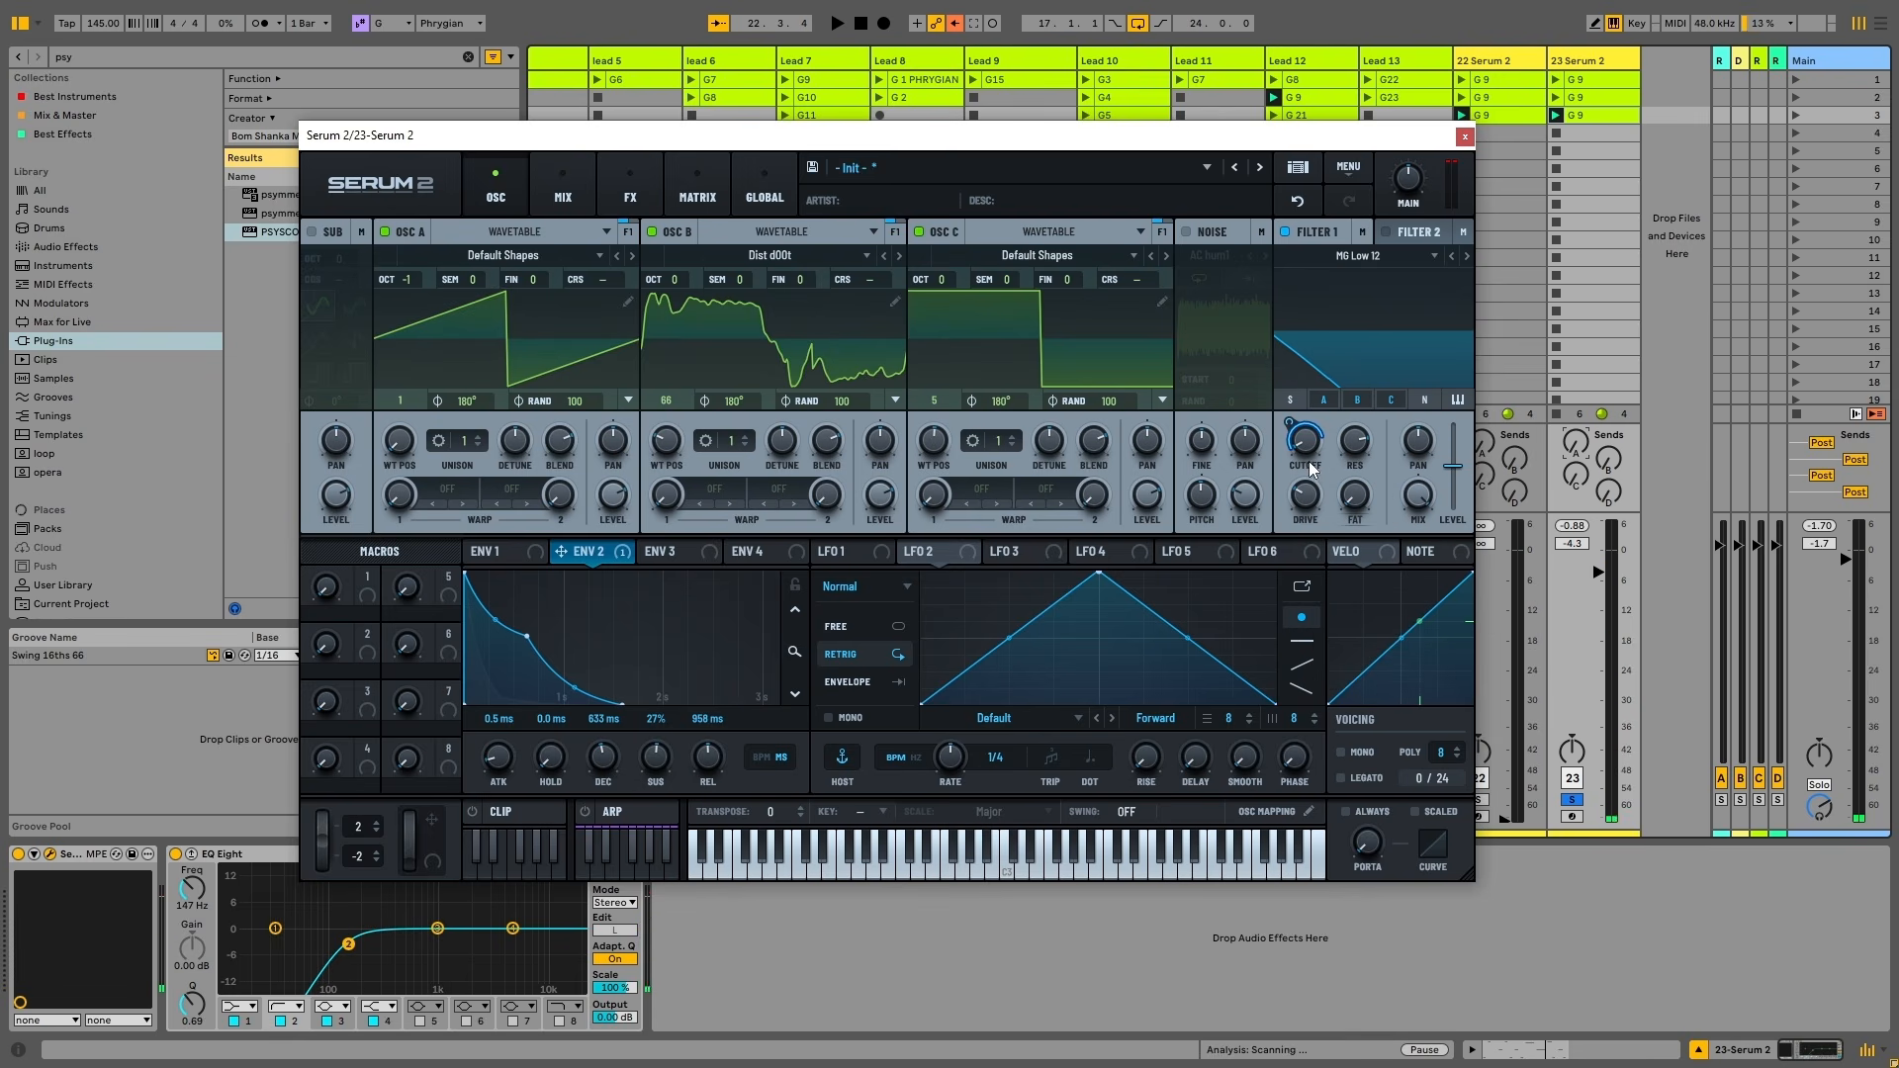
key("space")
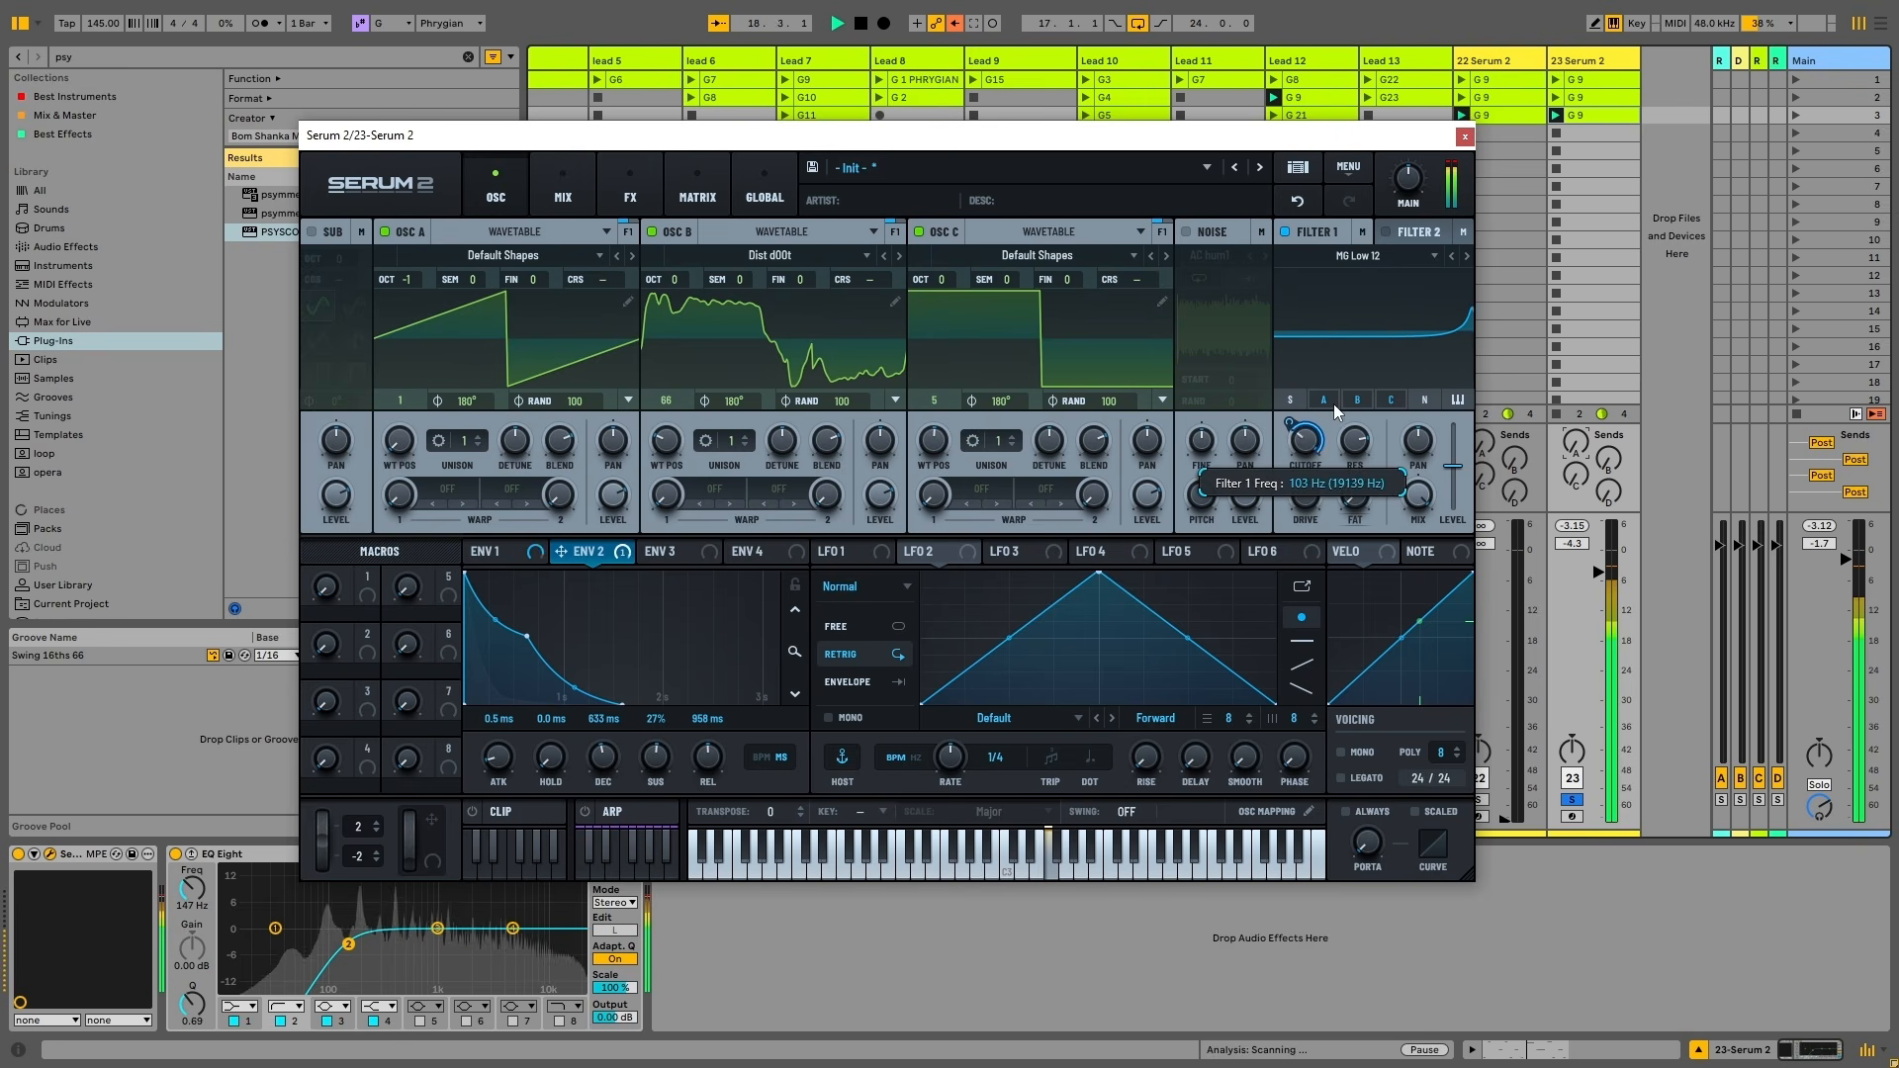
Try track 23's sends A and B with Filter 1 cutoff at 140 Hz, then reset the sends to minimum
left_click_drag(1575, 444, 1607, 371)
left_click_drag(1571, 455, 1571, 495)
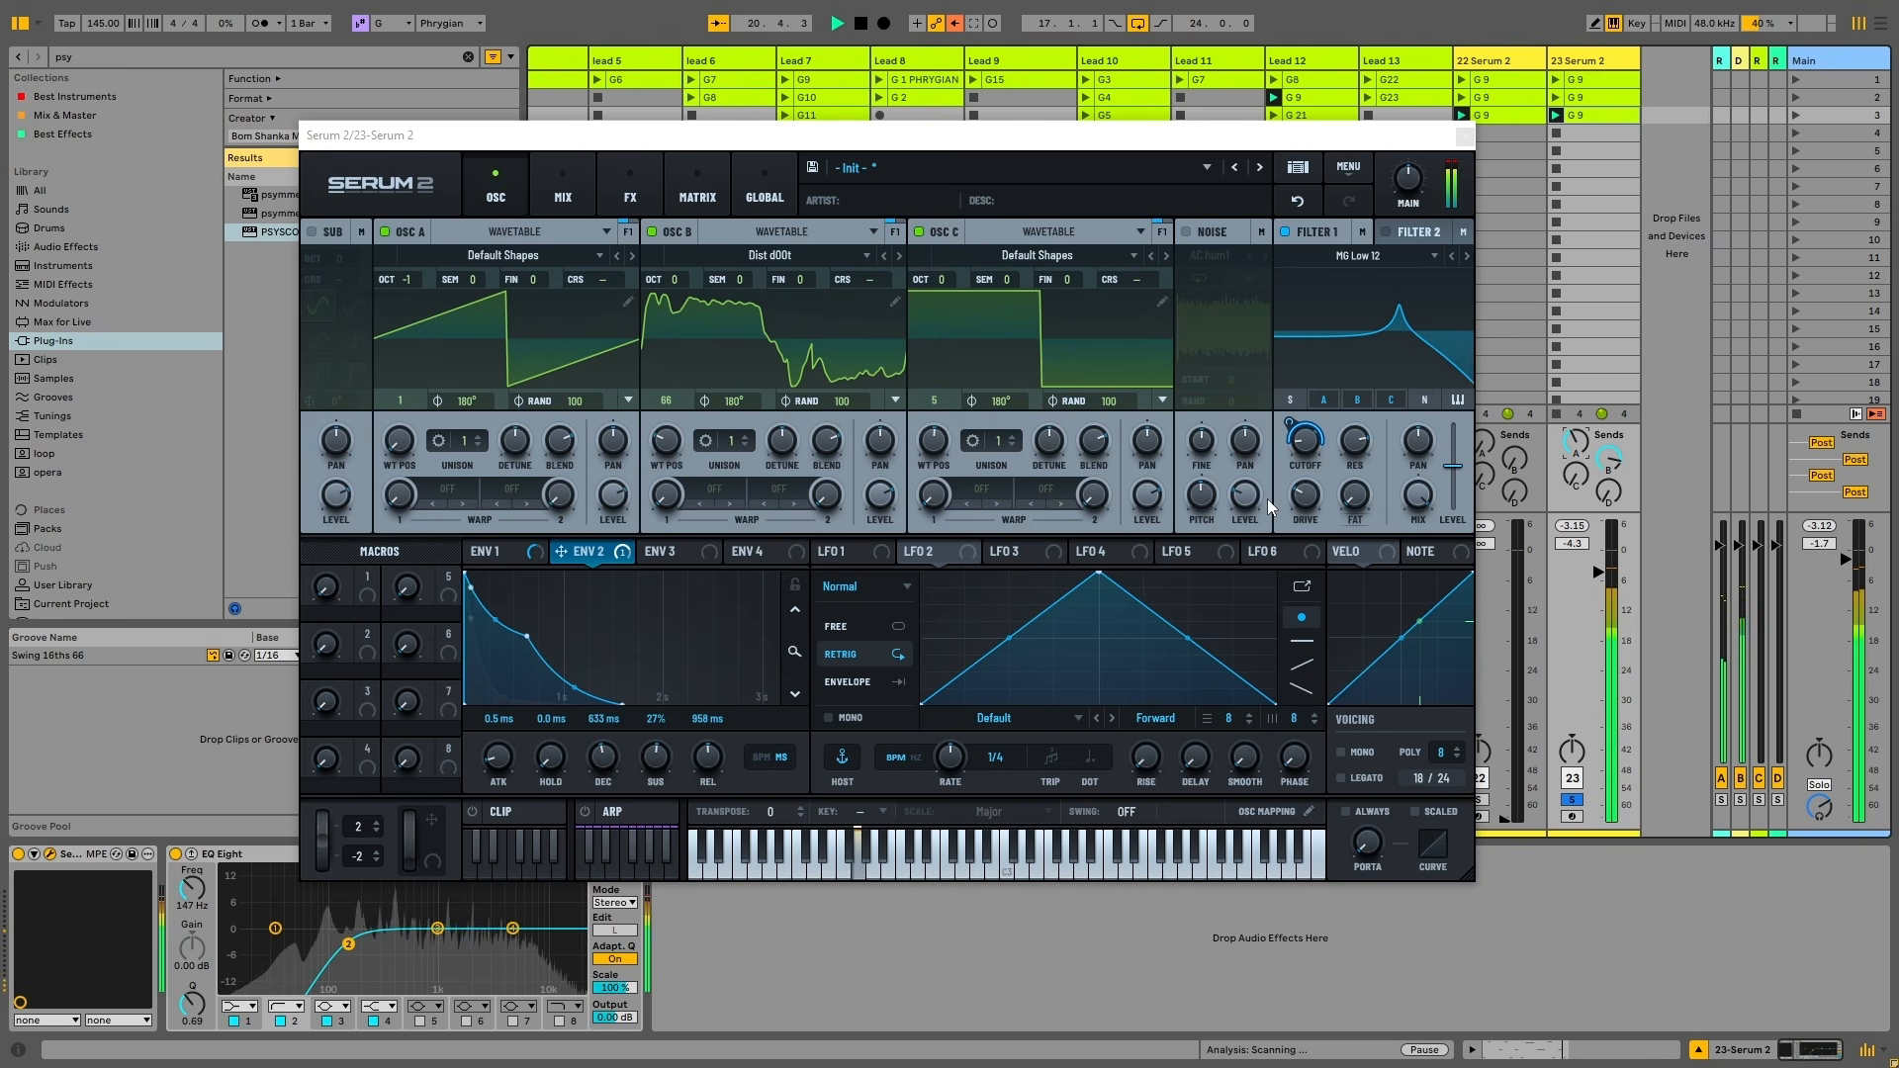
left_click_drag(1323, 448, 1381, 534)
key("space")
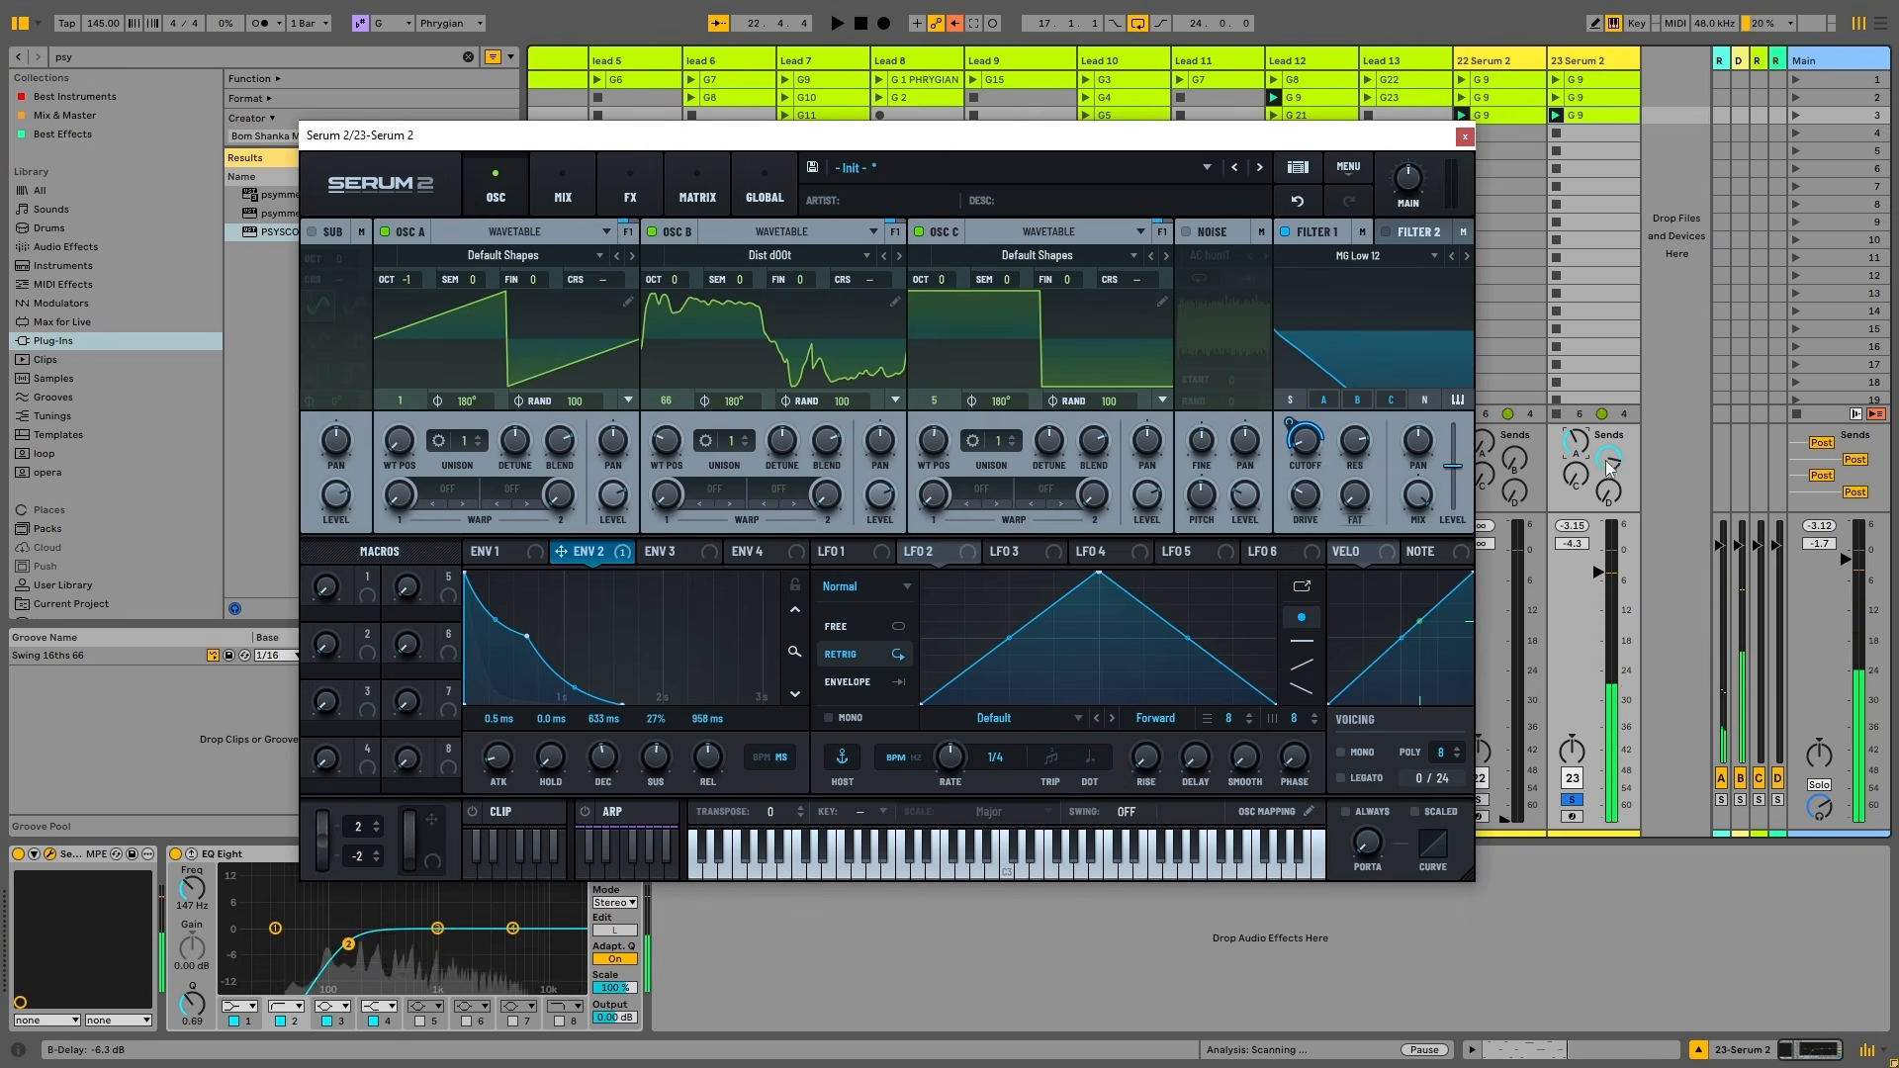
left_click_drag(1609, 457, 1576, 504)
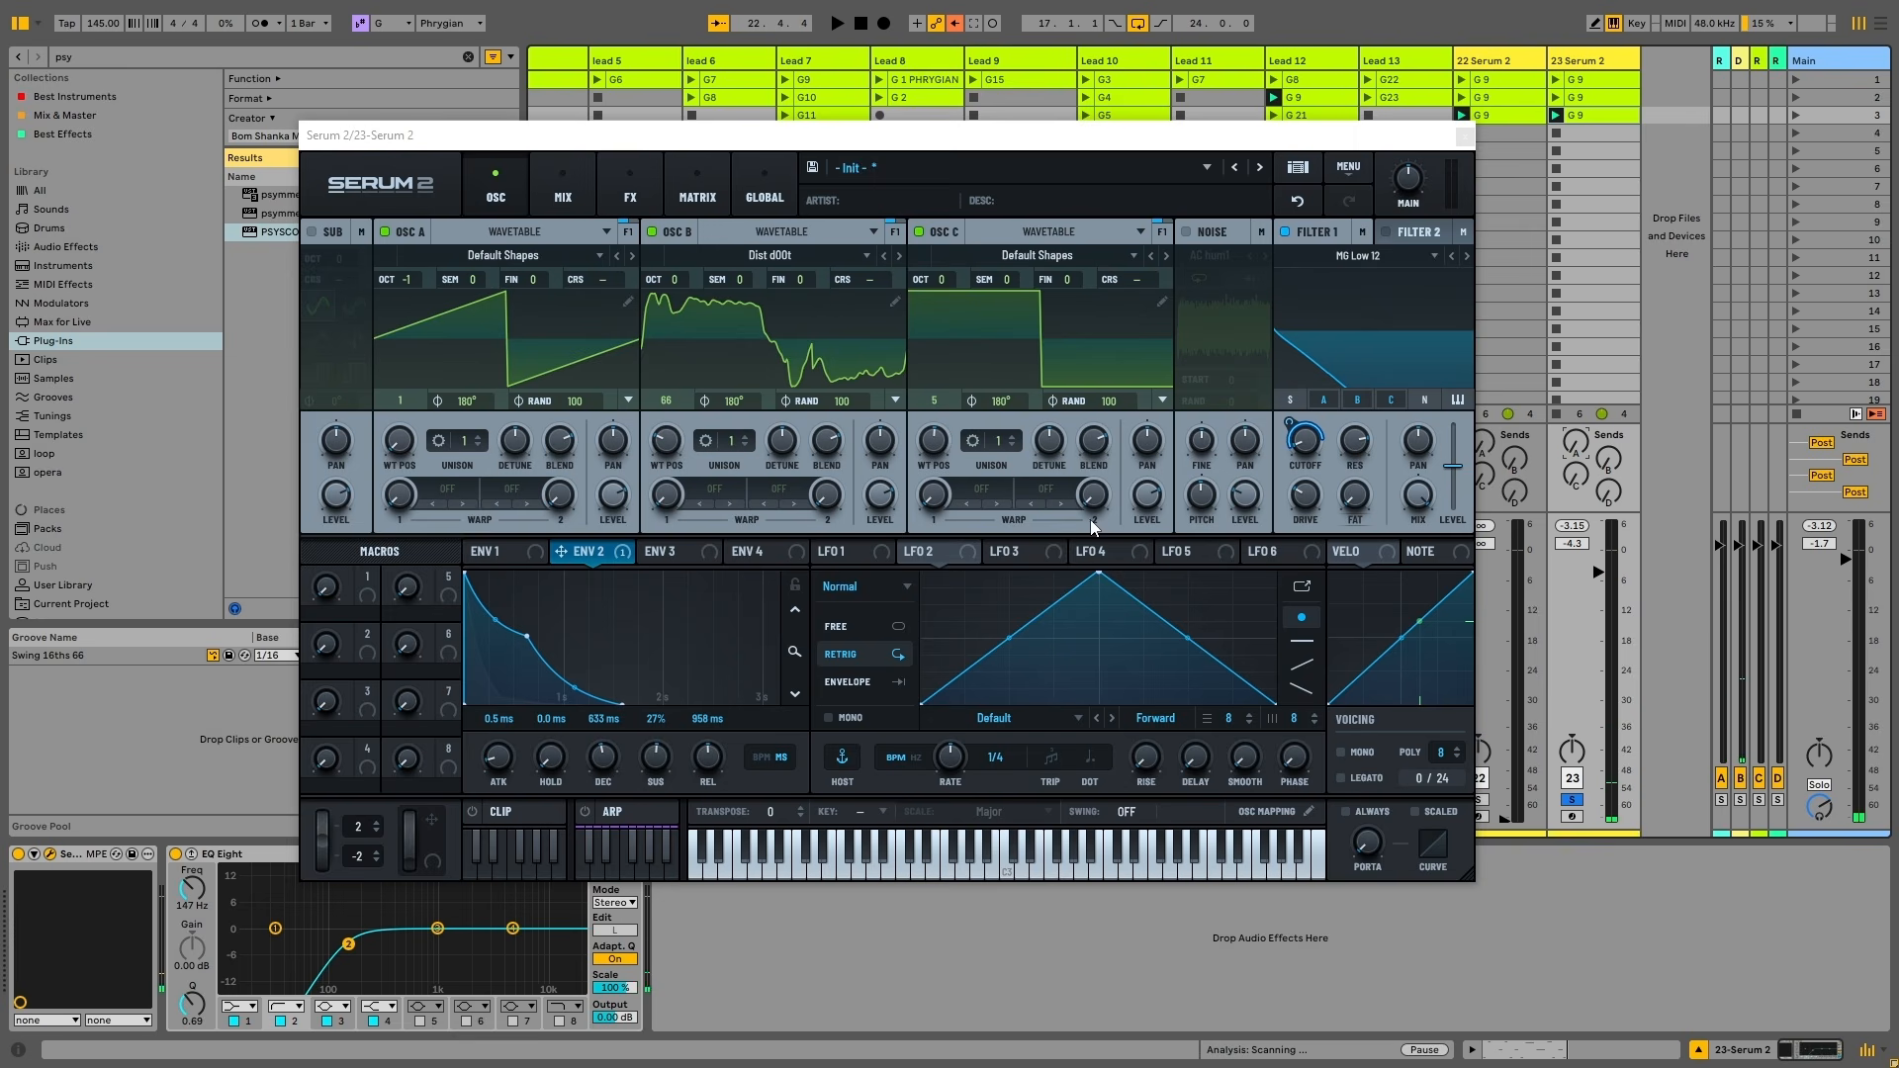
Bypass all Env 2 destinations again, shorten its release, and raise Filter 1 cutoff while auditioning
right_click(584, 552)
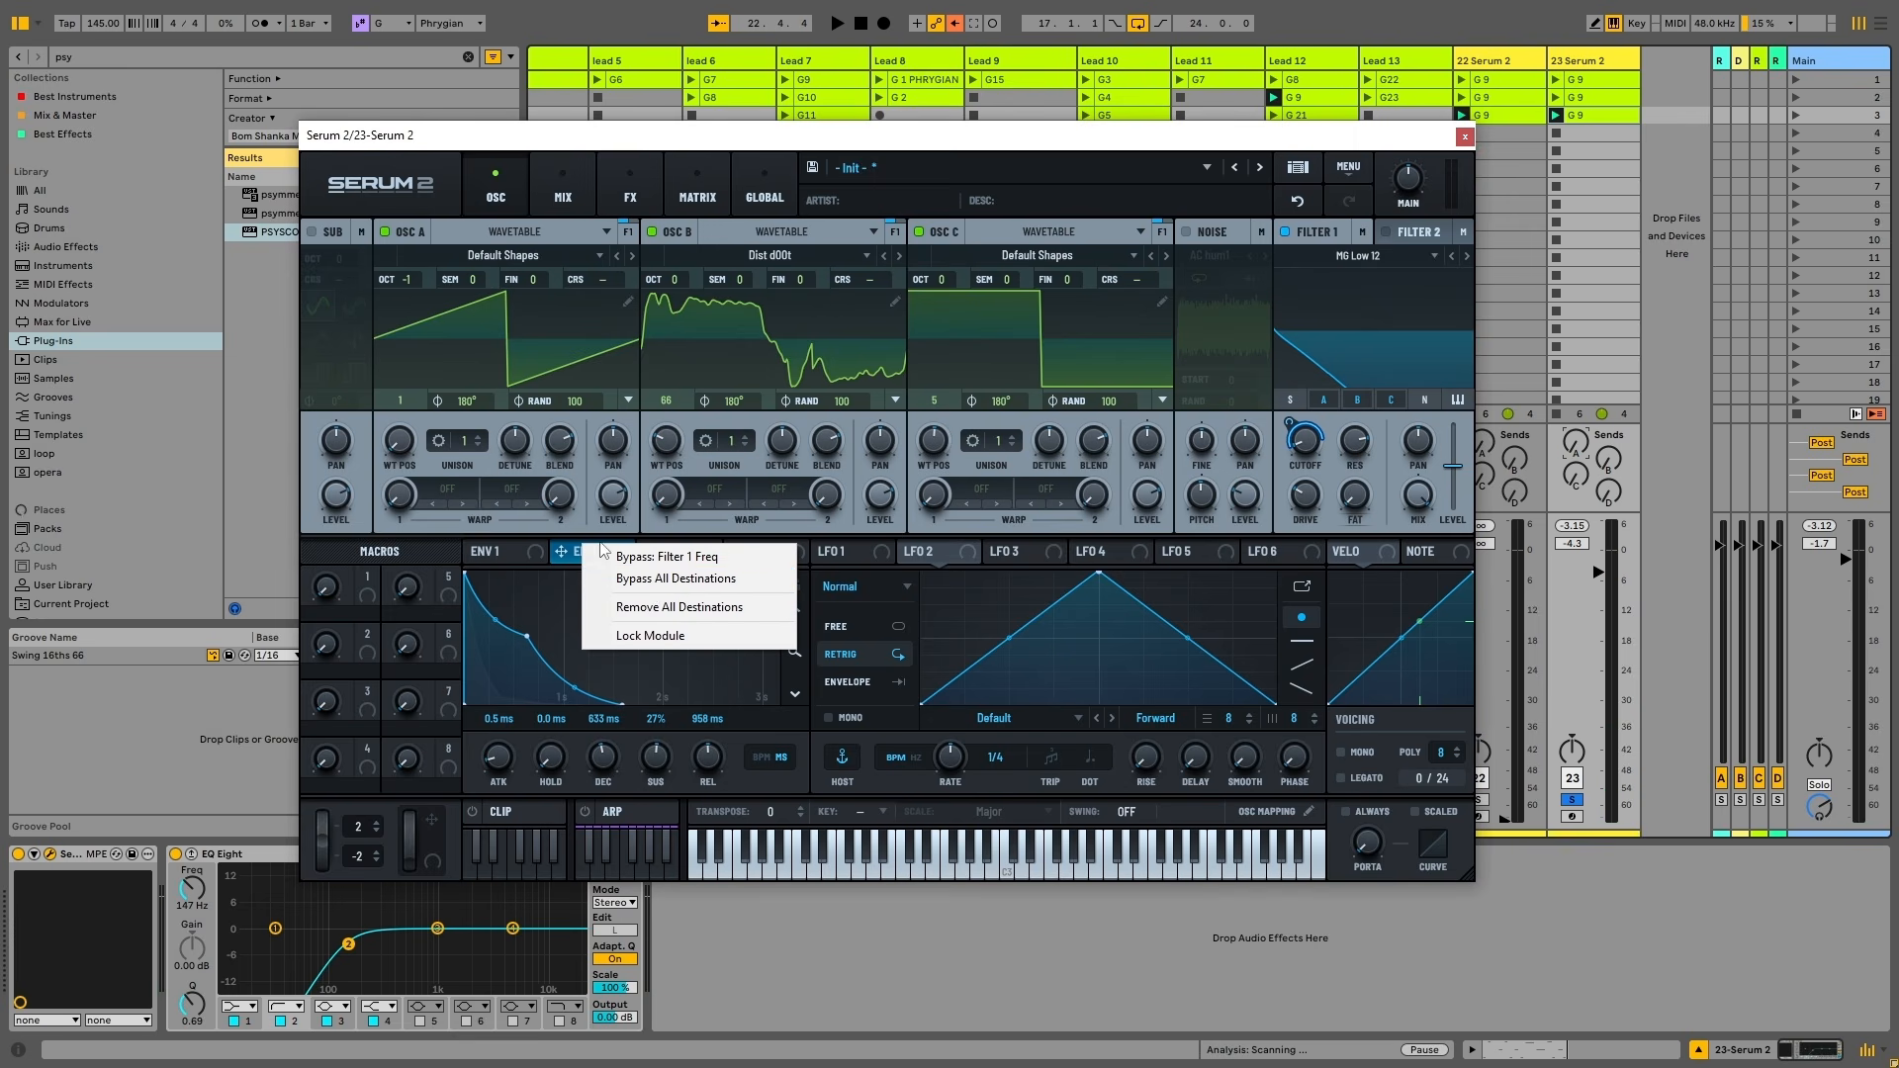
left_click(653, 580)
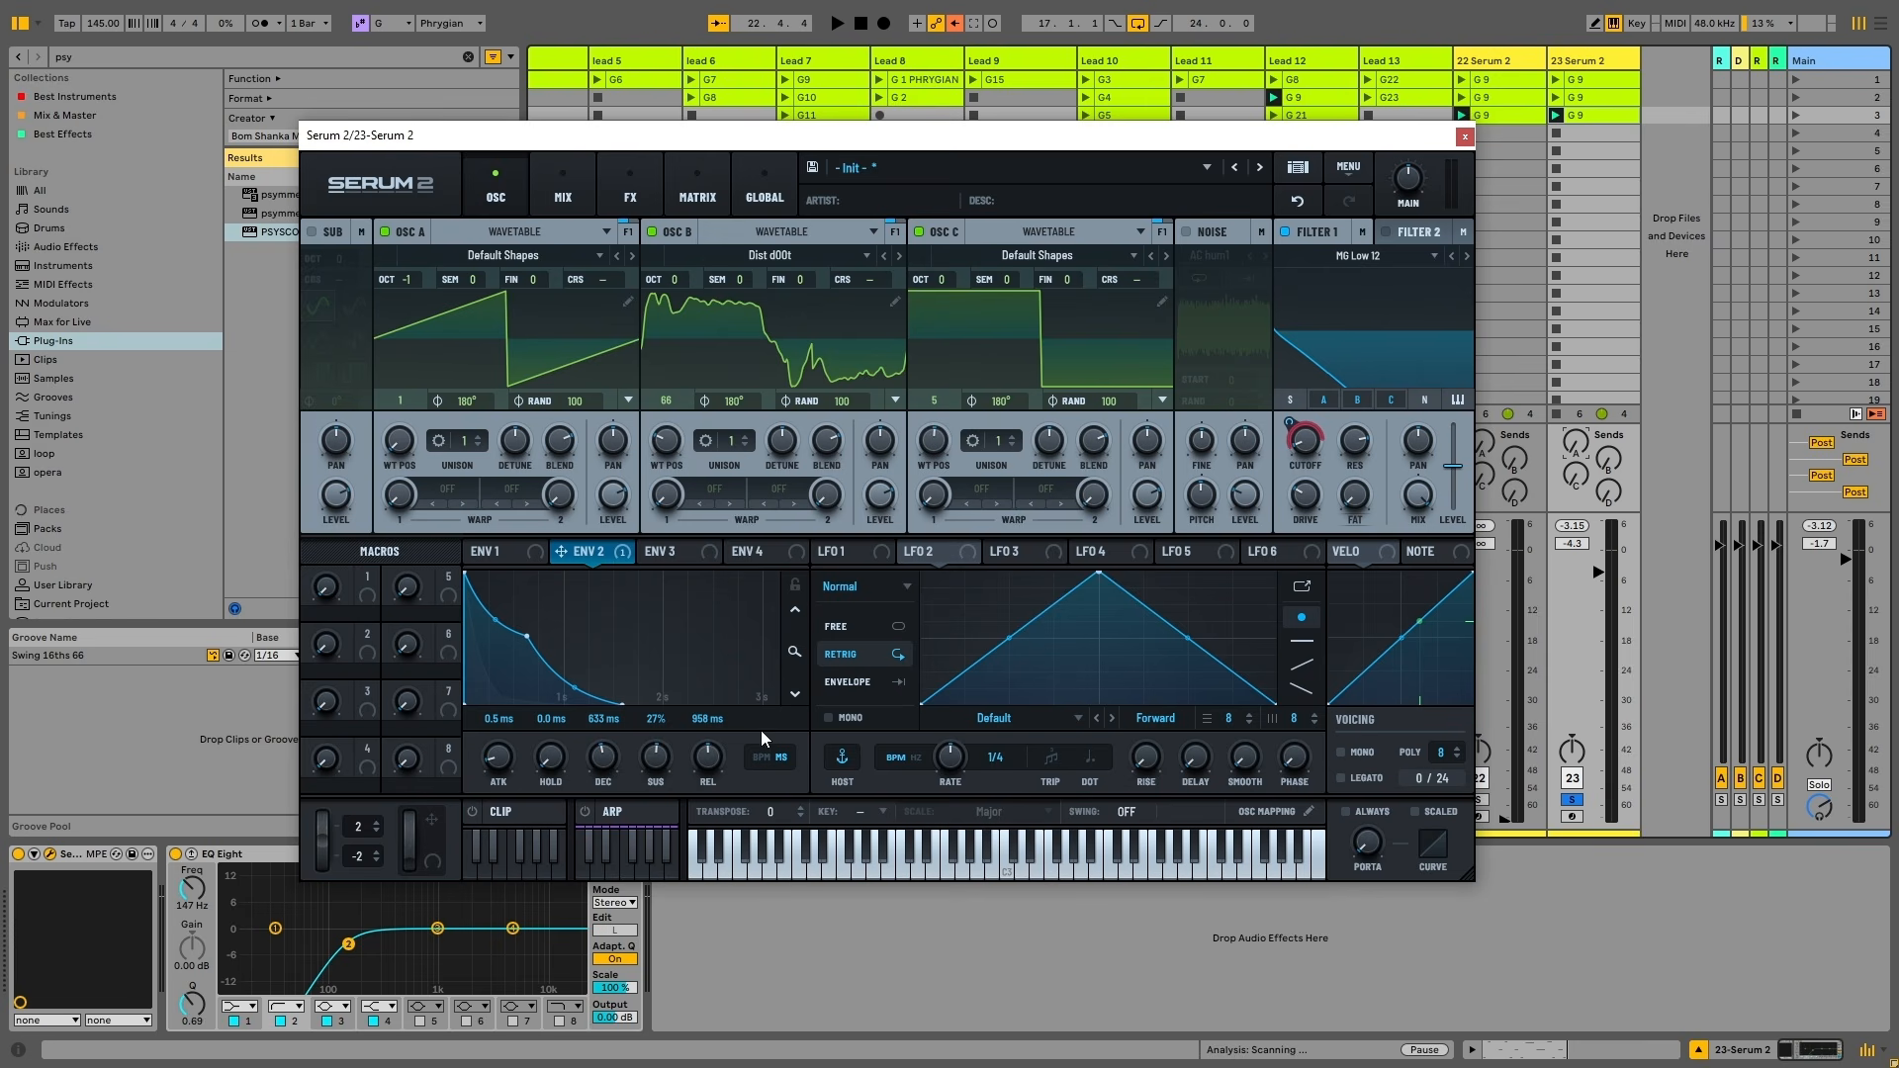
mouse_move(696, 768)
left_mouse_down()
mouse_move(702, 796)
mouse_move(650, 778)
mouse_move(655, 732)
mouse_move(686, 740)
left_mouse_up()
key("space")
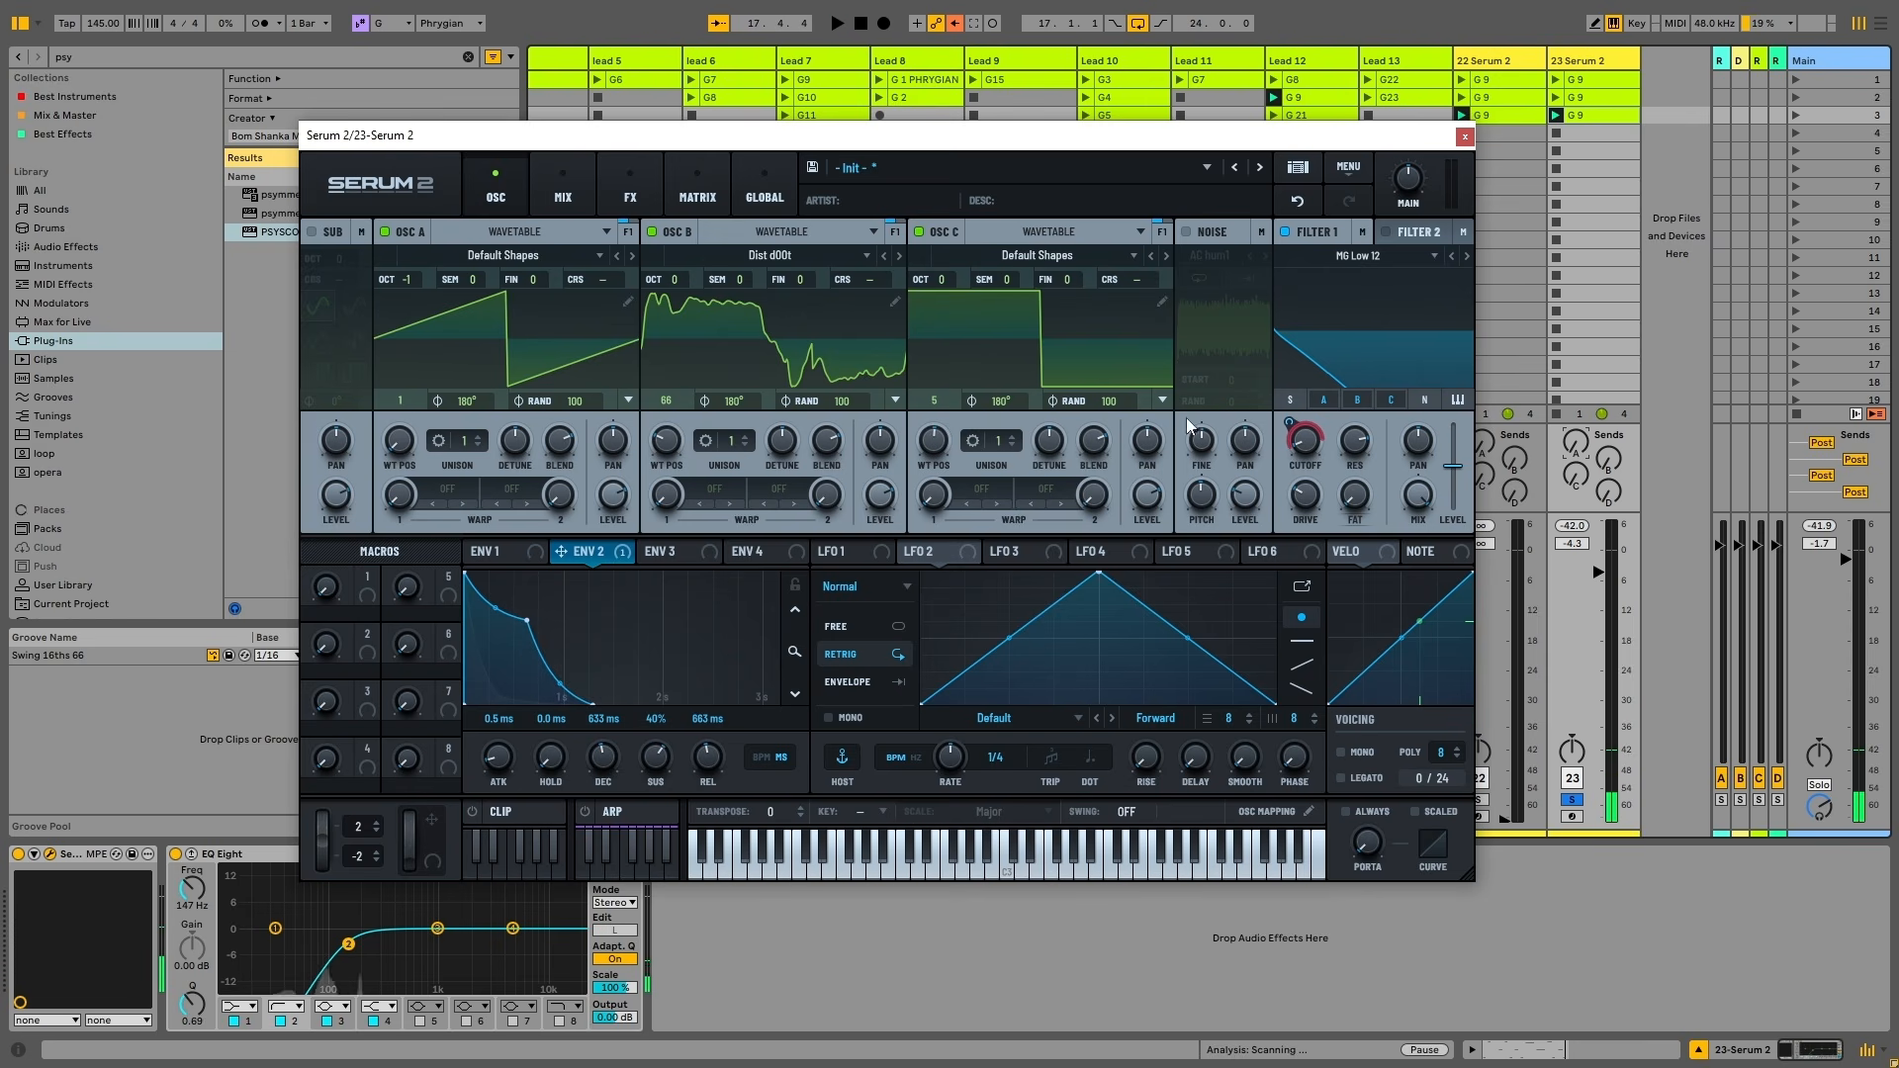
mouse_move(1304, 440)
left_mouse_down()
mouse_move(1363, 332)
mouse_move(1331, 420)
left_mouse_up()
key("space")
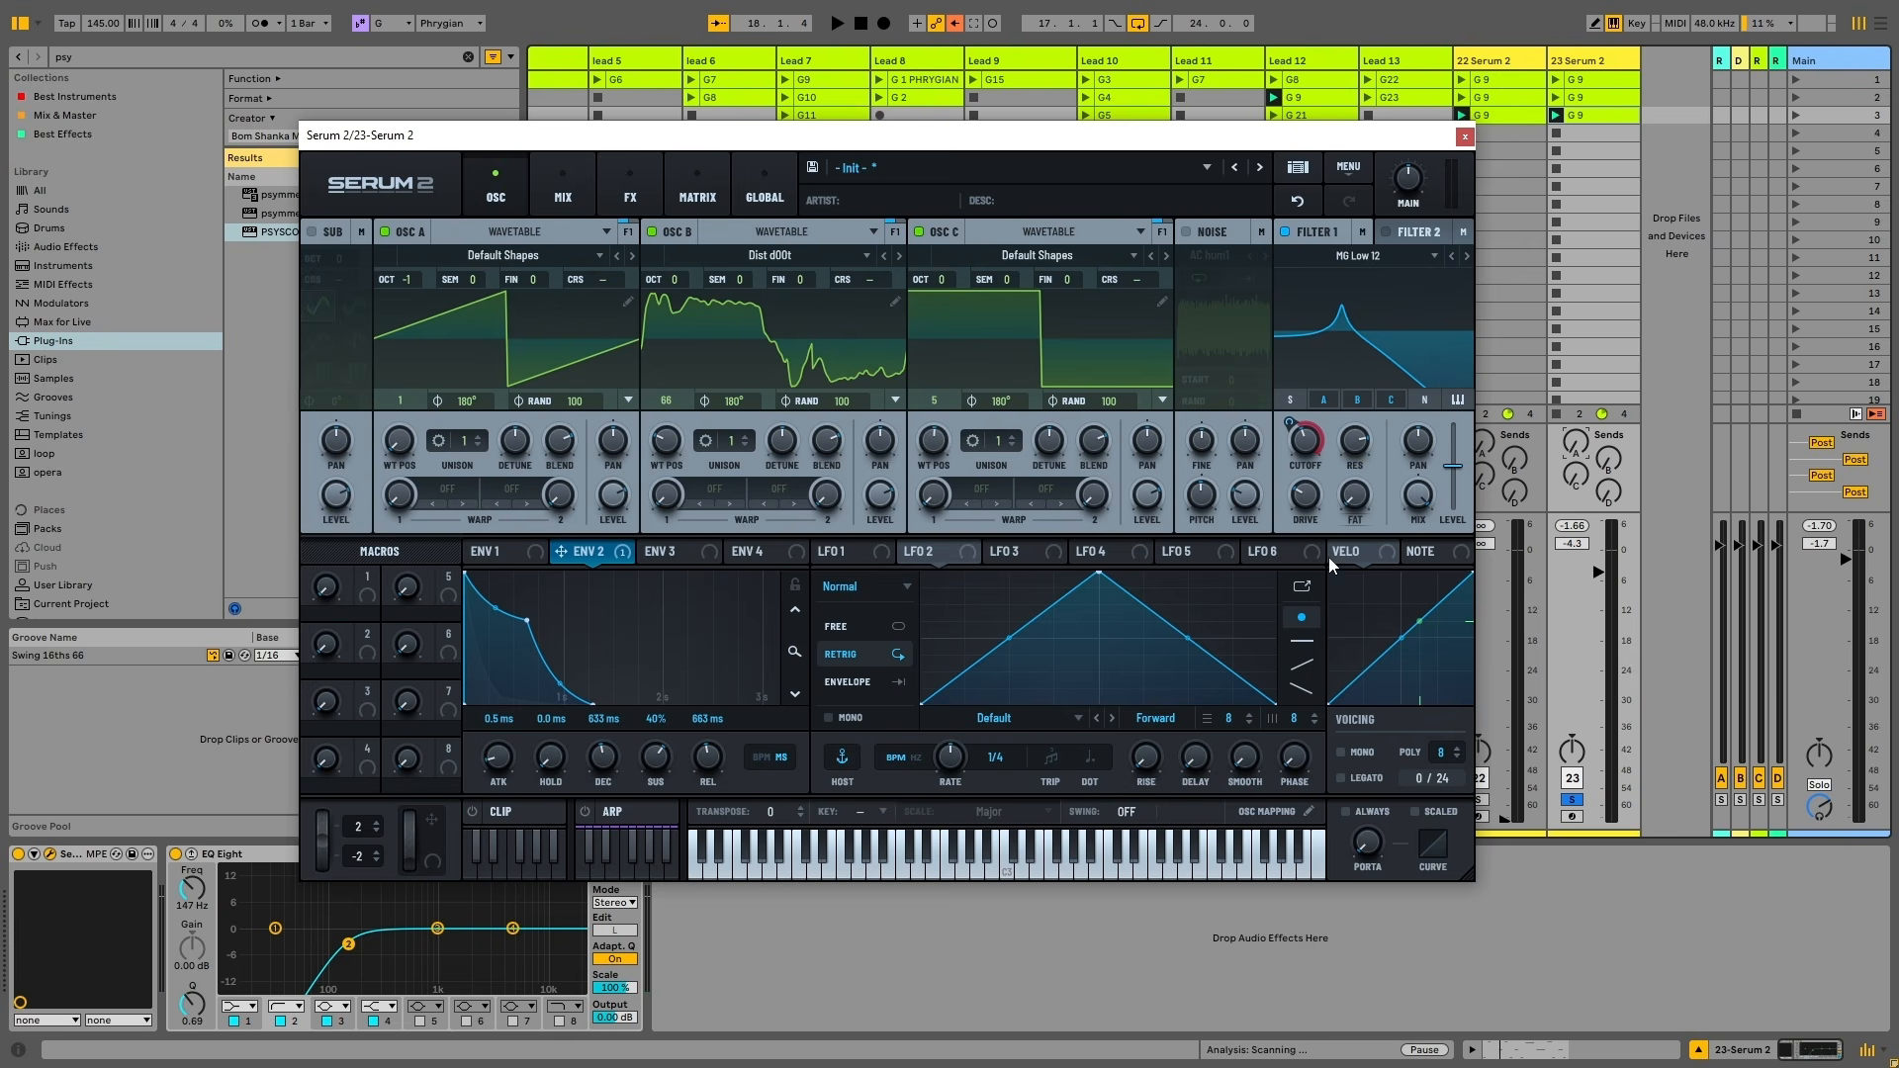
Lower Filter 1 cutoff and assign Macro 1 to it and to oscillator B's wavetable position
left_click_drag(1304, 440, 1308, 471)
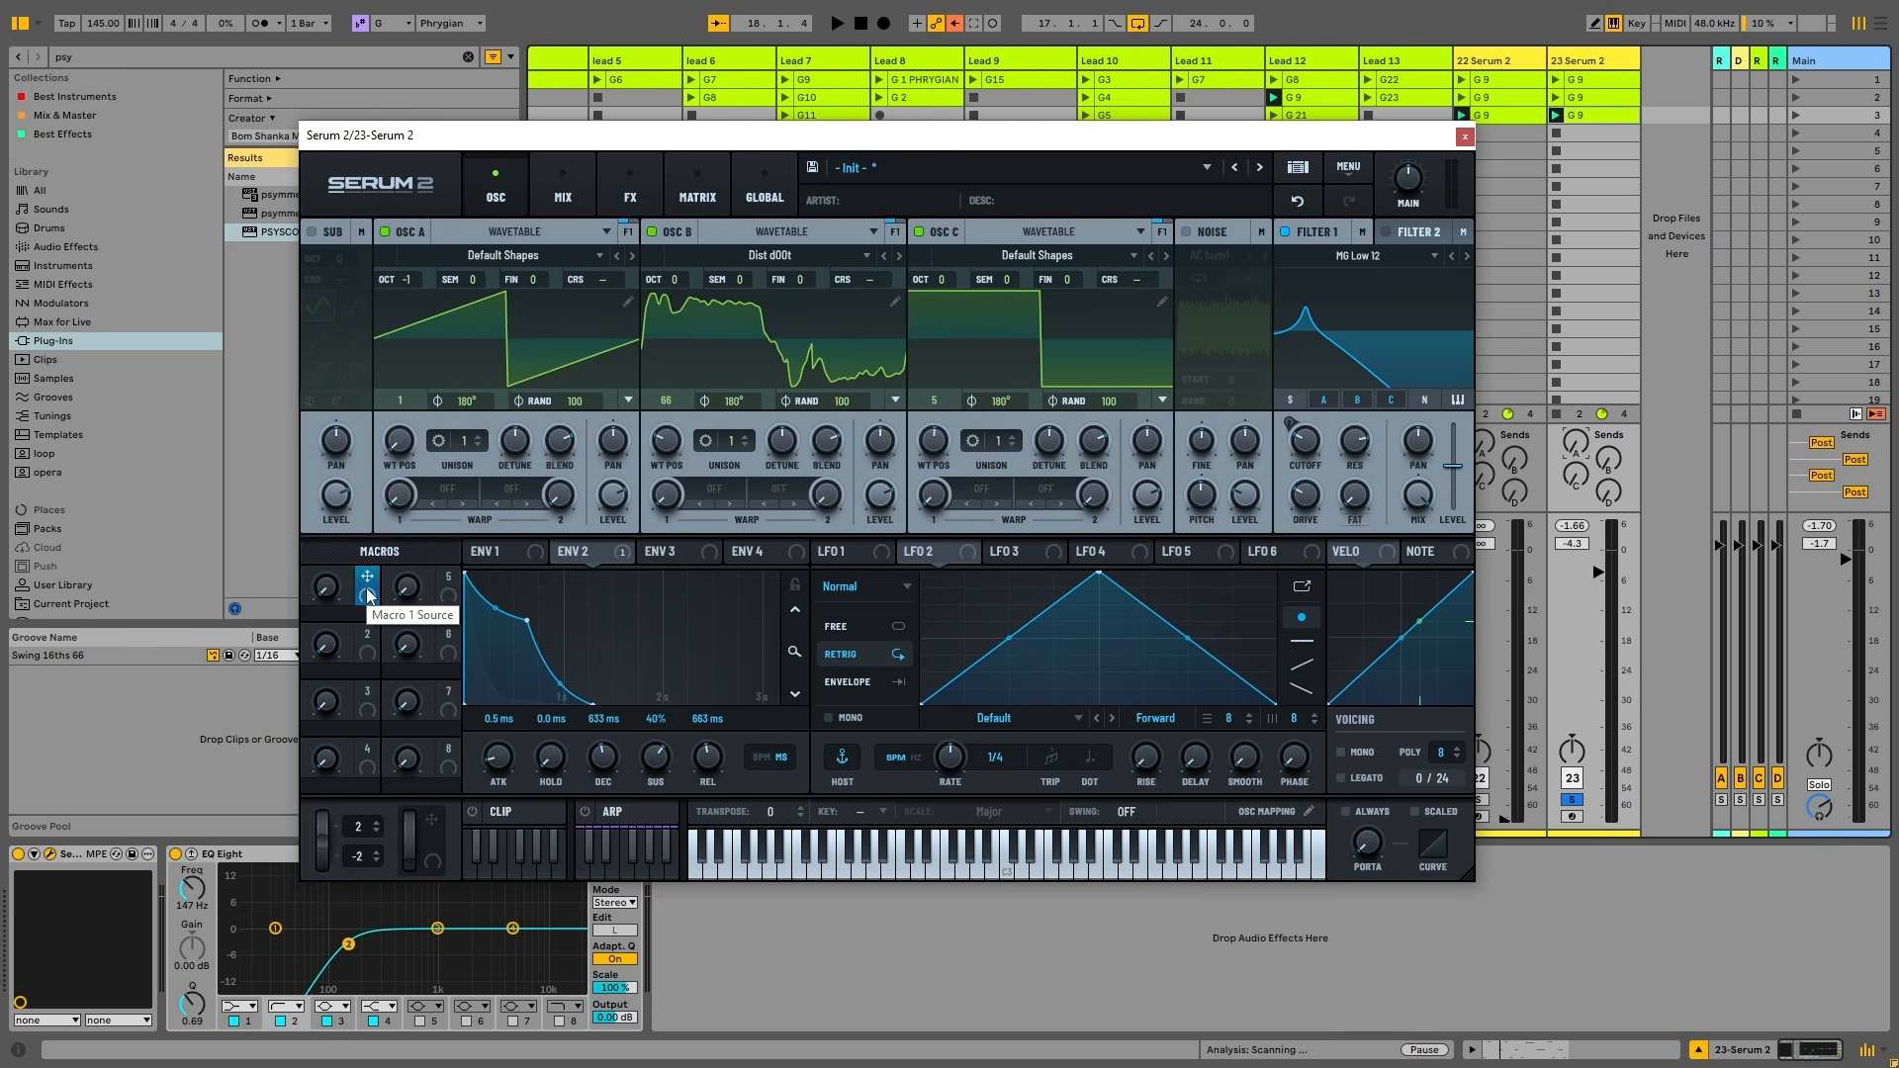
left_click_drag(366, 589, 1305, 440)
left_click_drag(367, 597, 661, 453)
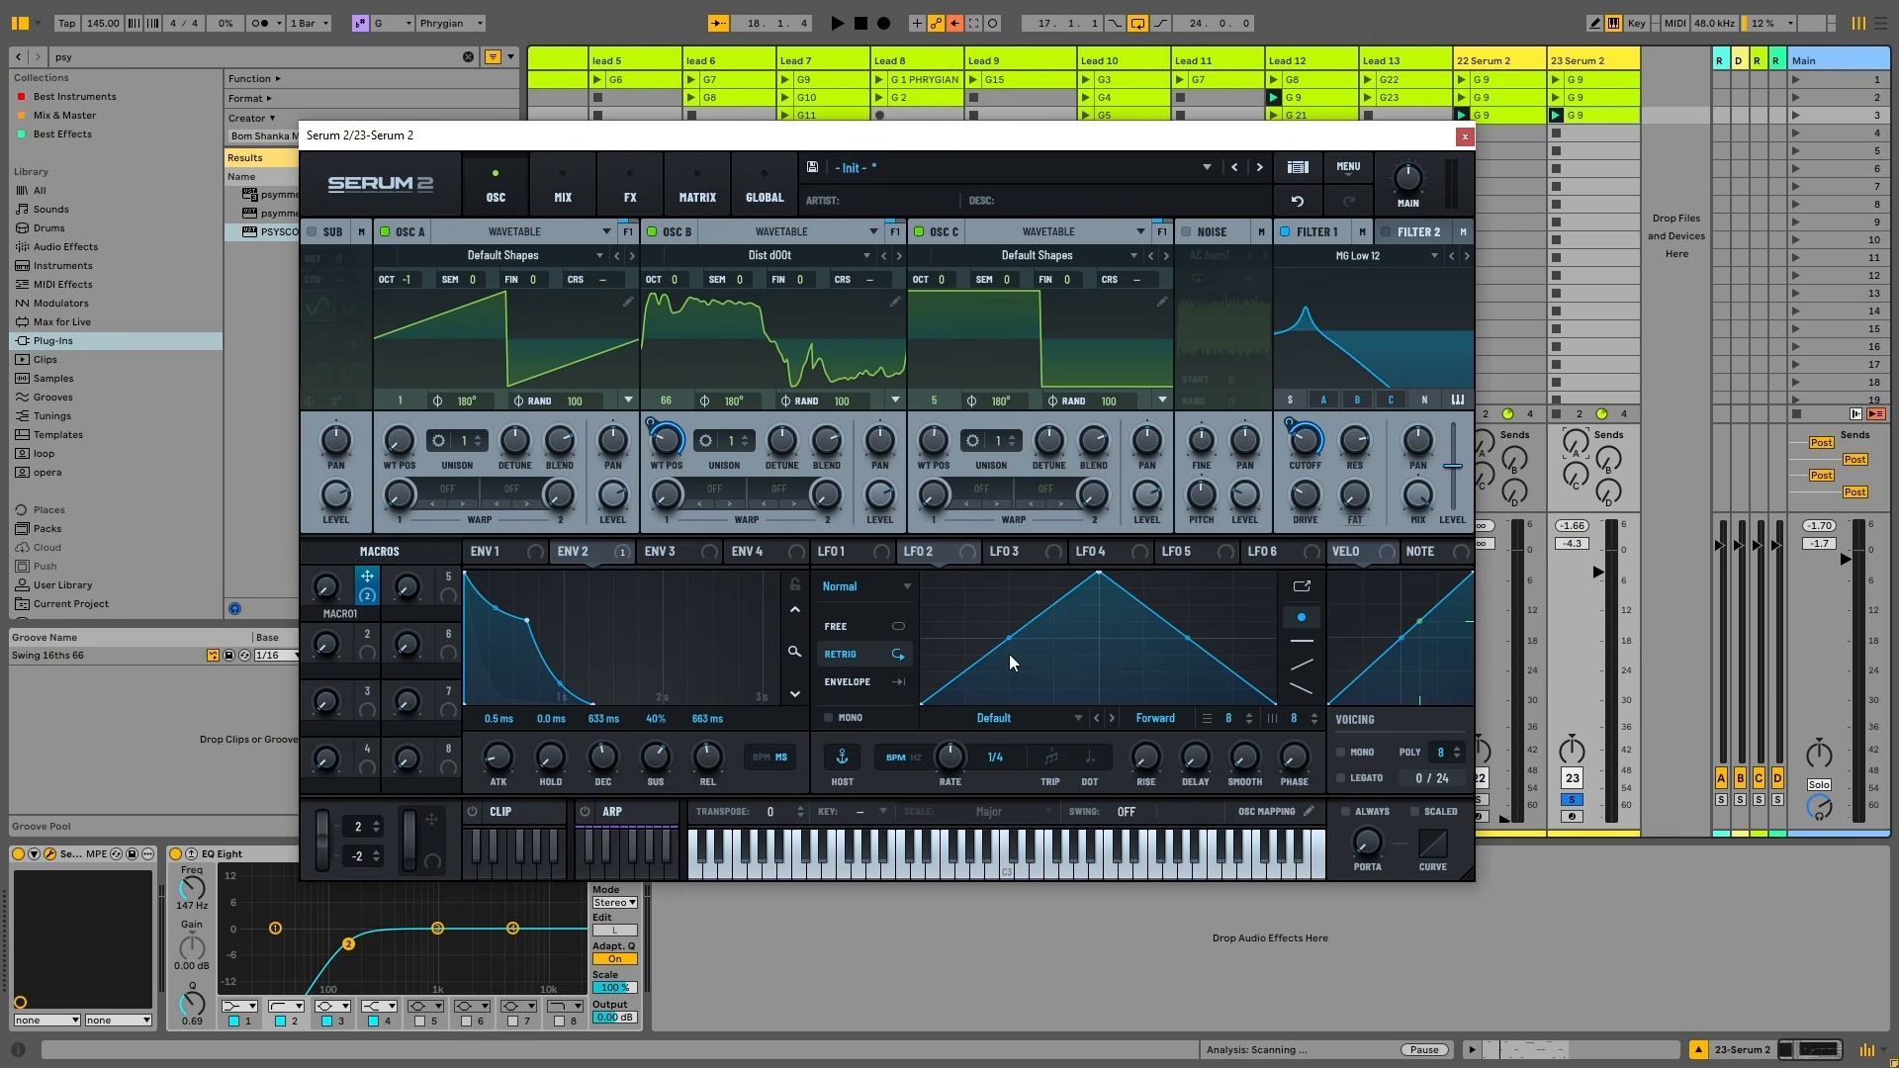
Set oscillator B's warp to Sync, assign Macro 1 to warp and detune, and raise Macro 1 to about 51
left_click(715, 521)
left_click(744, 527)
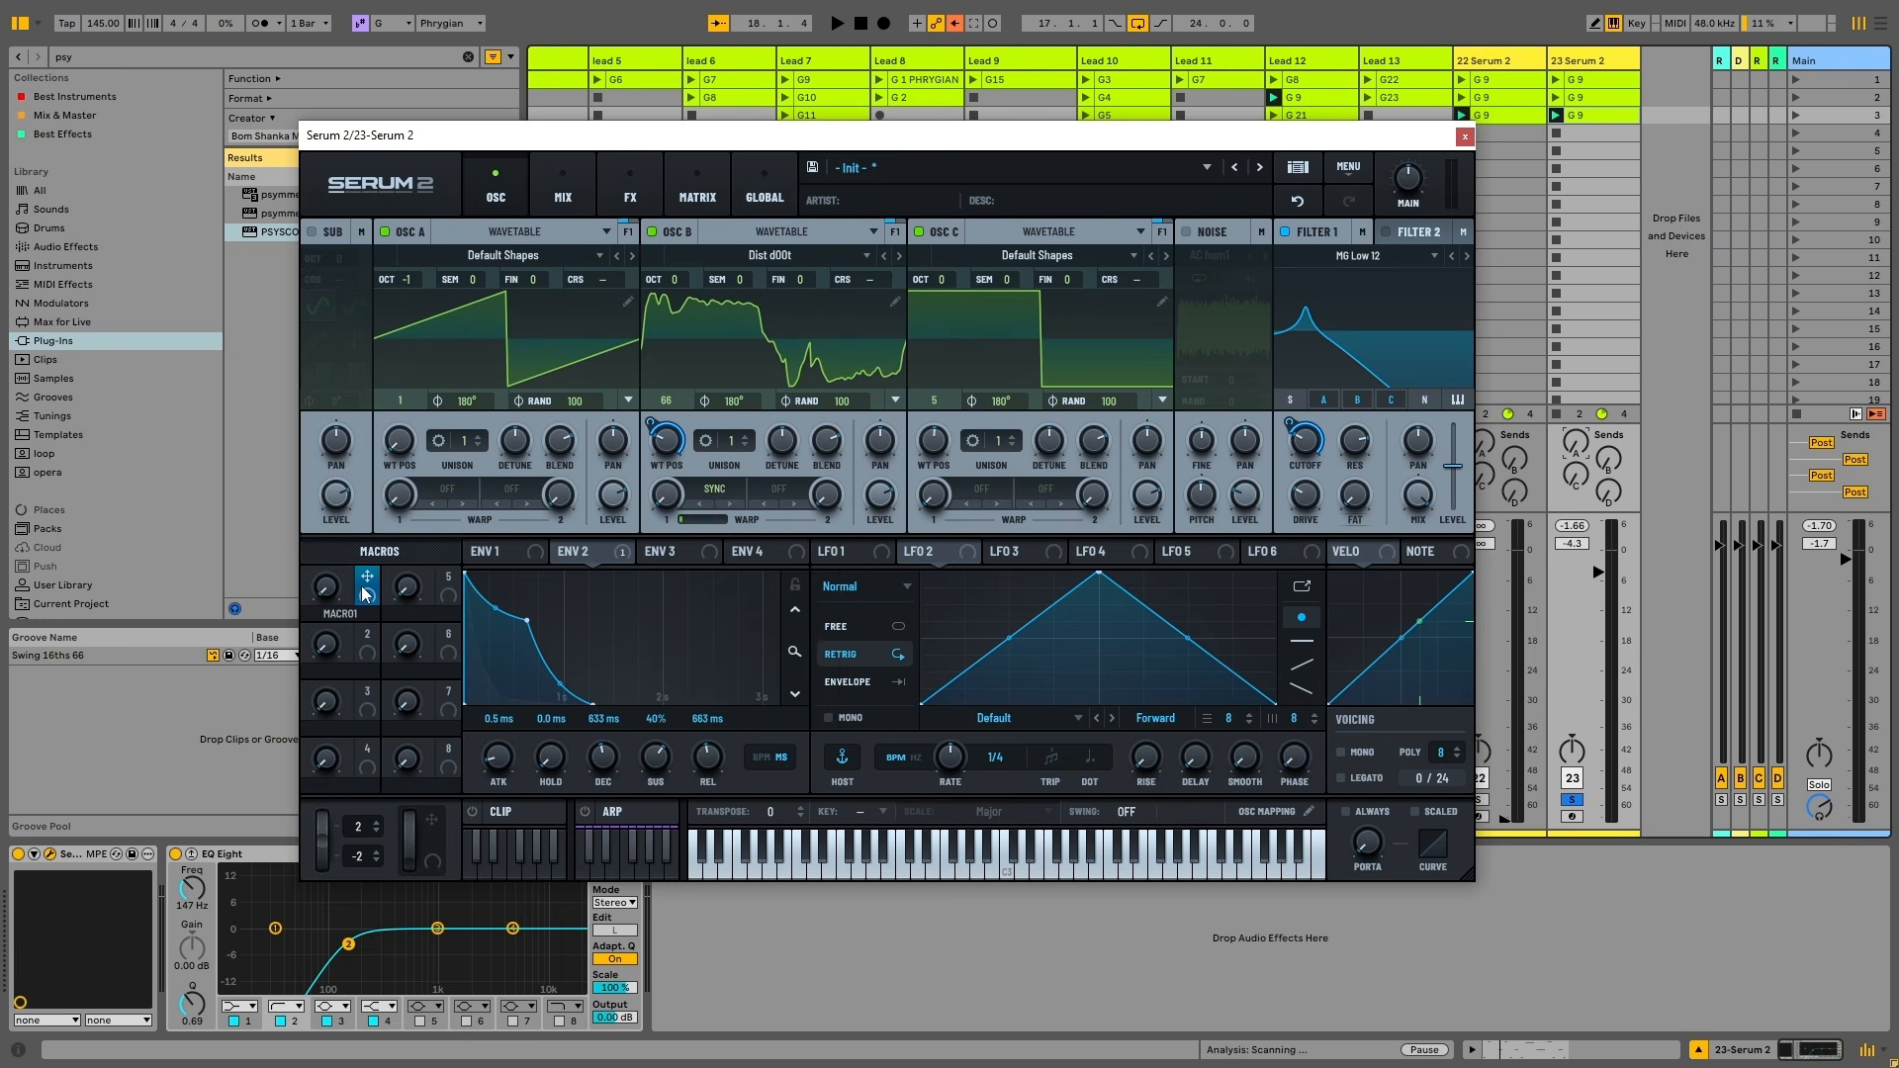
left_click_drag(364, 592, 666, 495)
left_click_drag(356, 592, 771, 430)
key("space")
left_click_drag(331, 579, 387, 633)
Remove all of Macro 1's destinations: cutoff, oscillator B's wavetable position, warp and detune
right_click(367, 598)
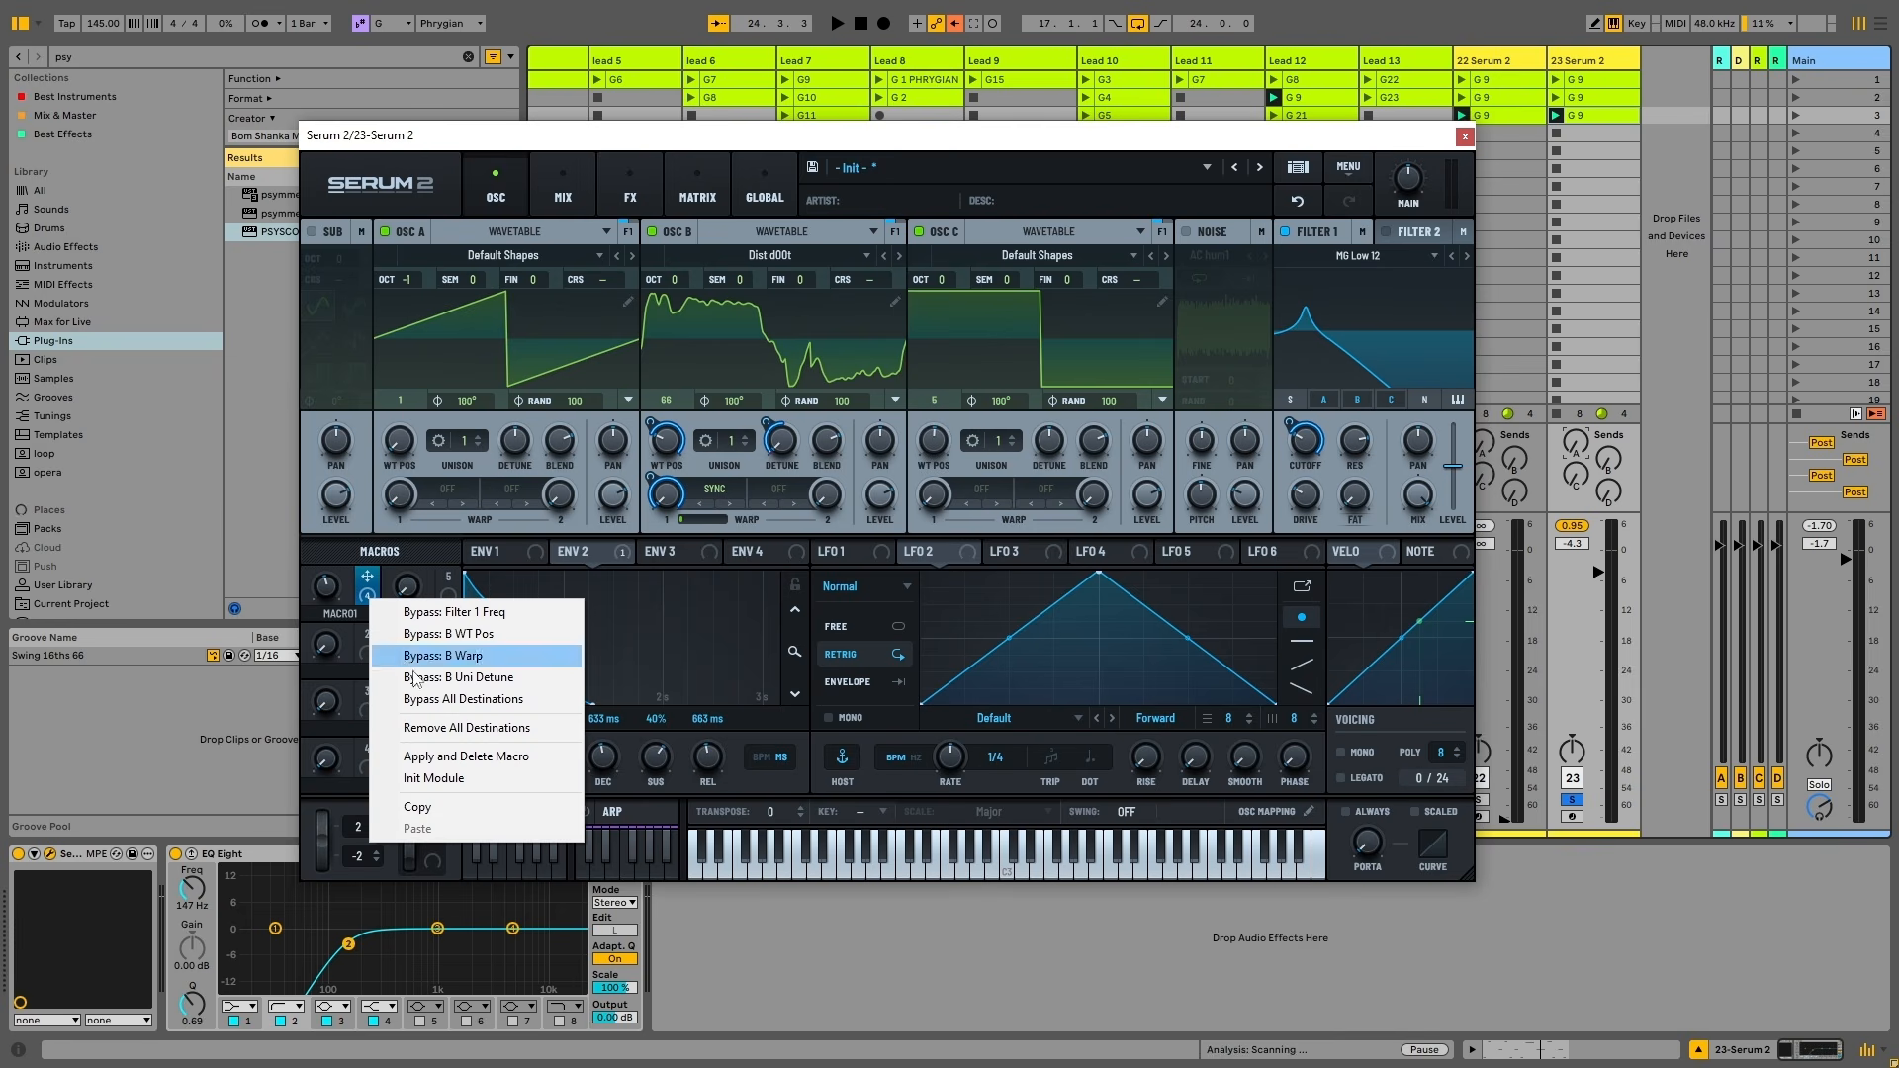
left_click(343, 555)
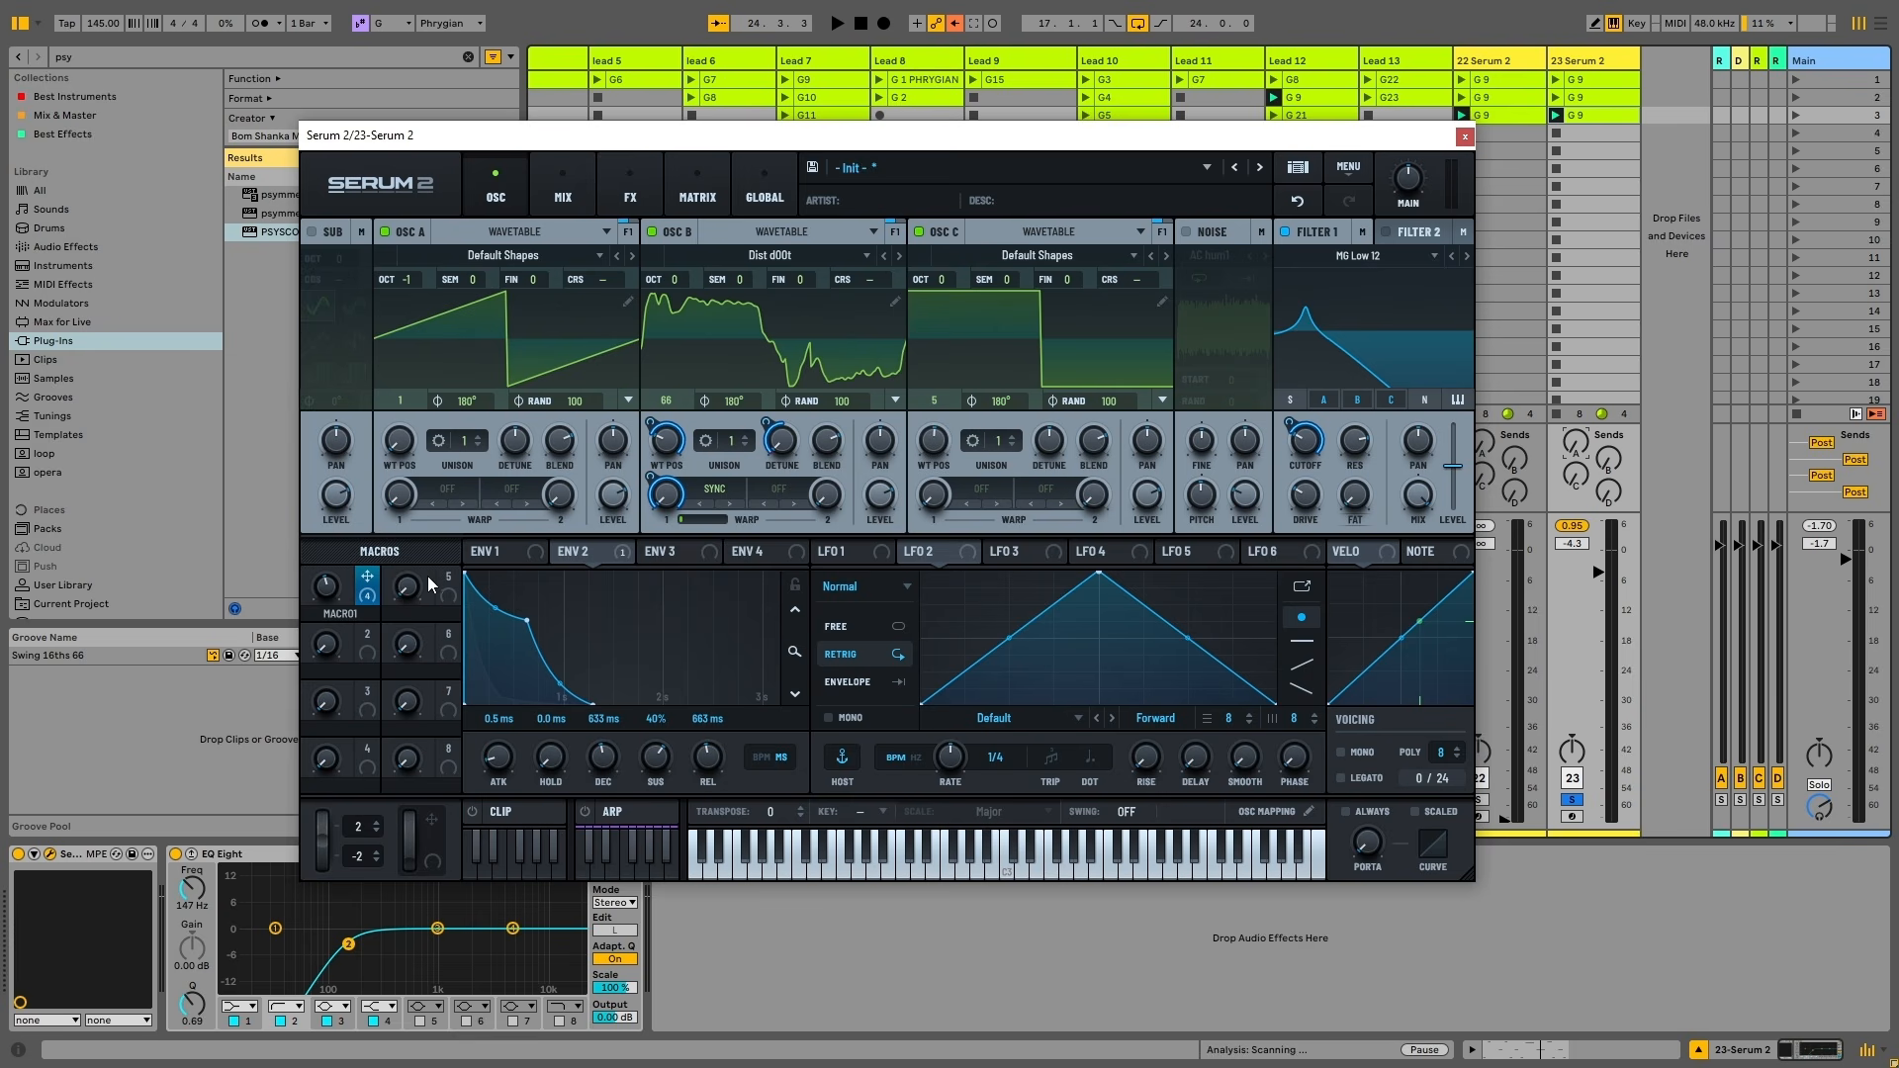
right_click(369, 585)
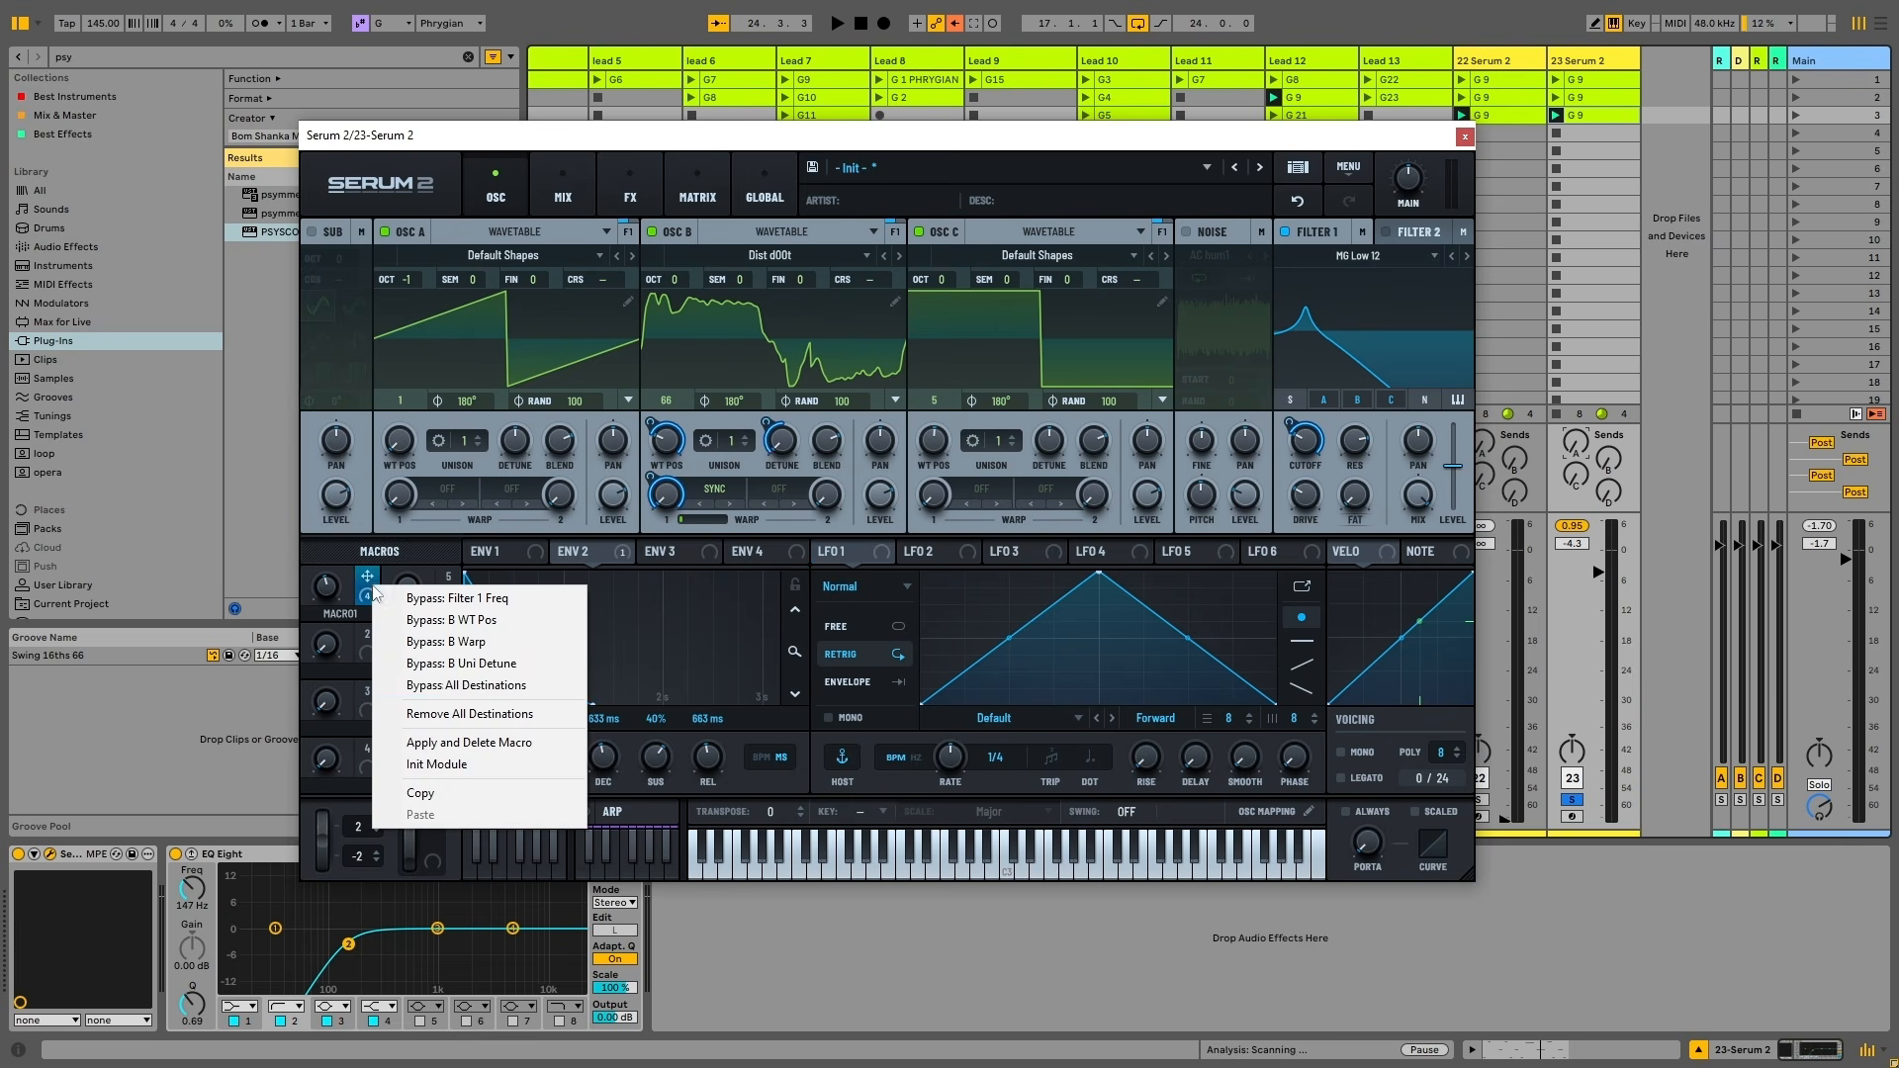
left_click(455, 713)
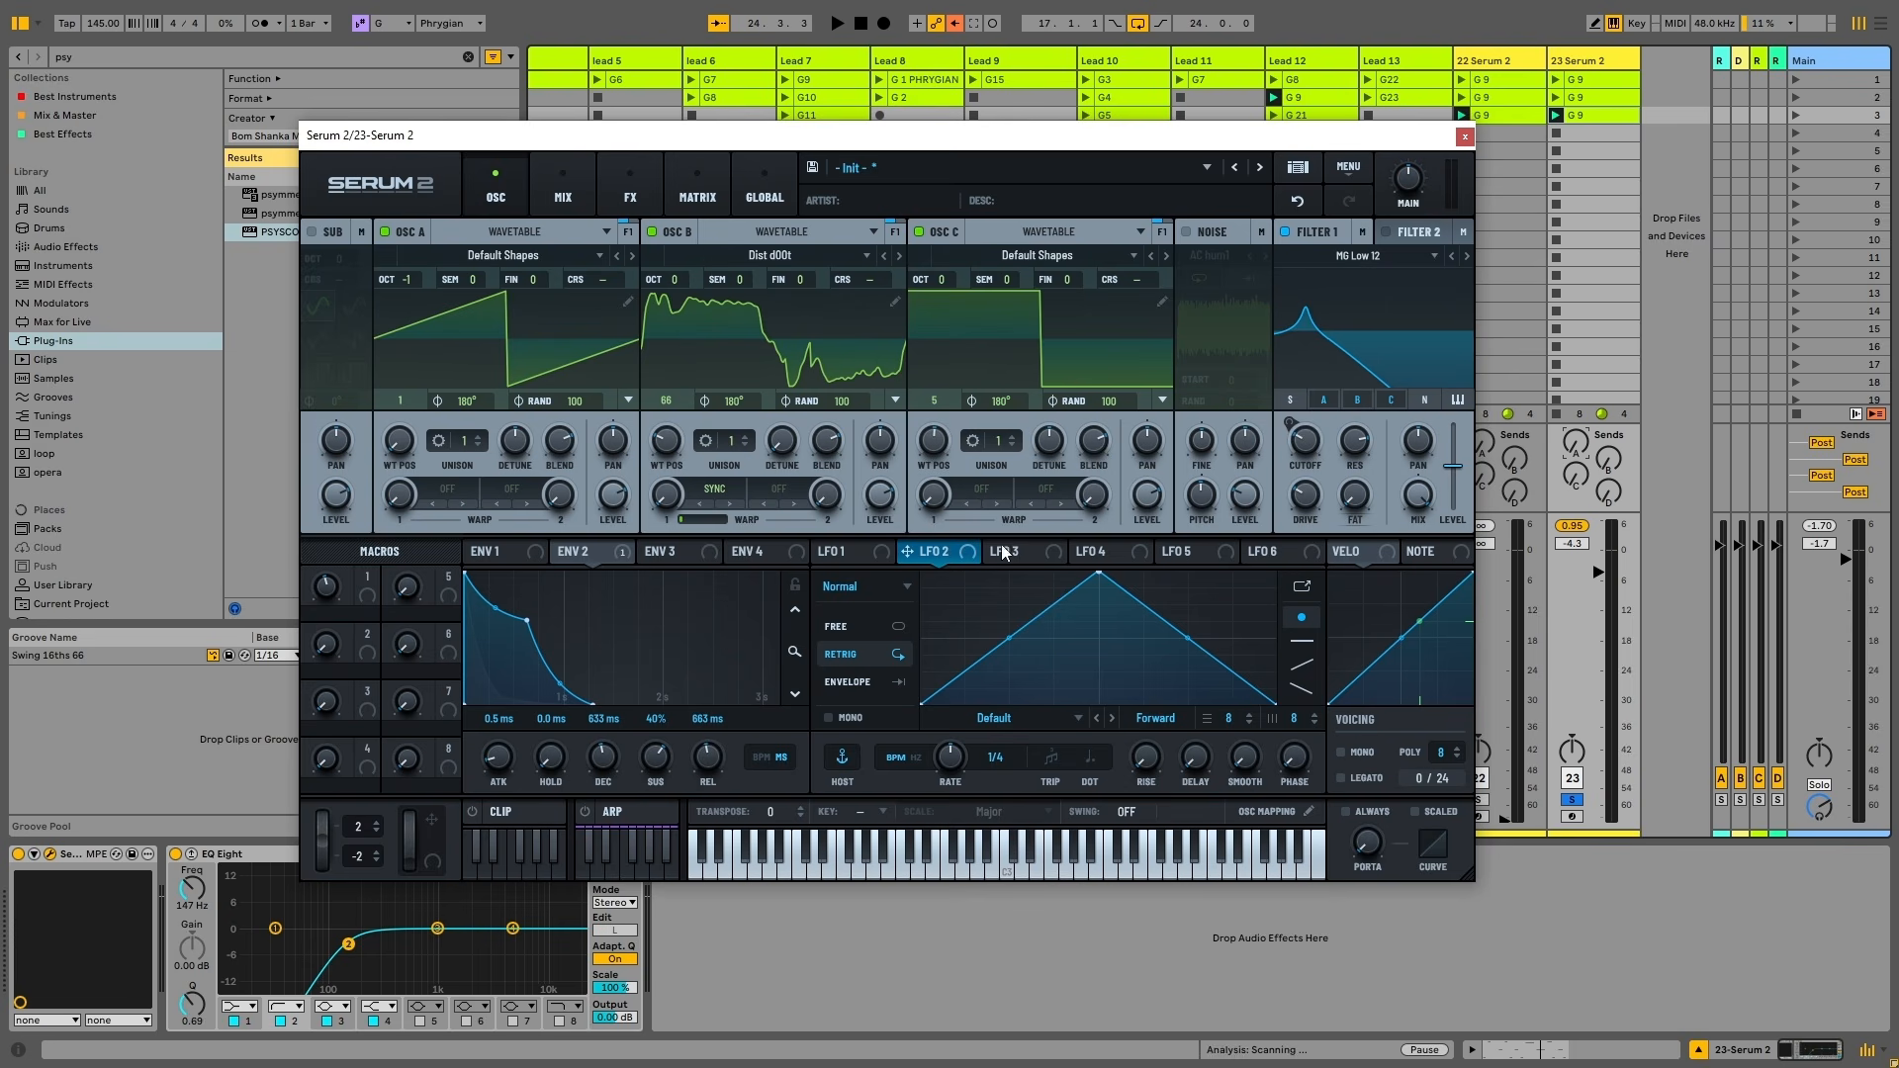
Route LFO 1 to oscillator B's warp amount and make it free-running
left_click(1280, 553)
left_click(853, 551)
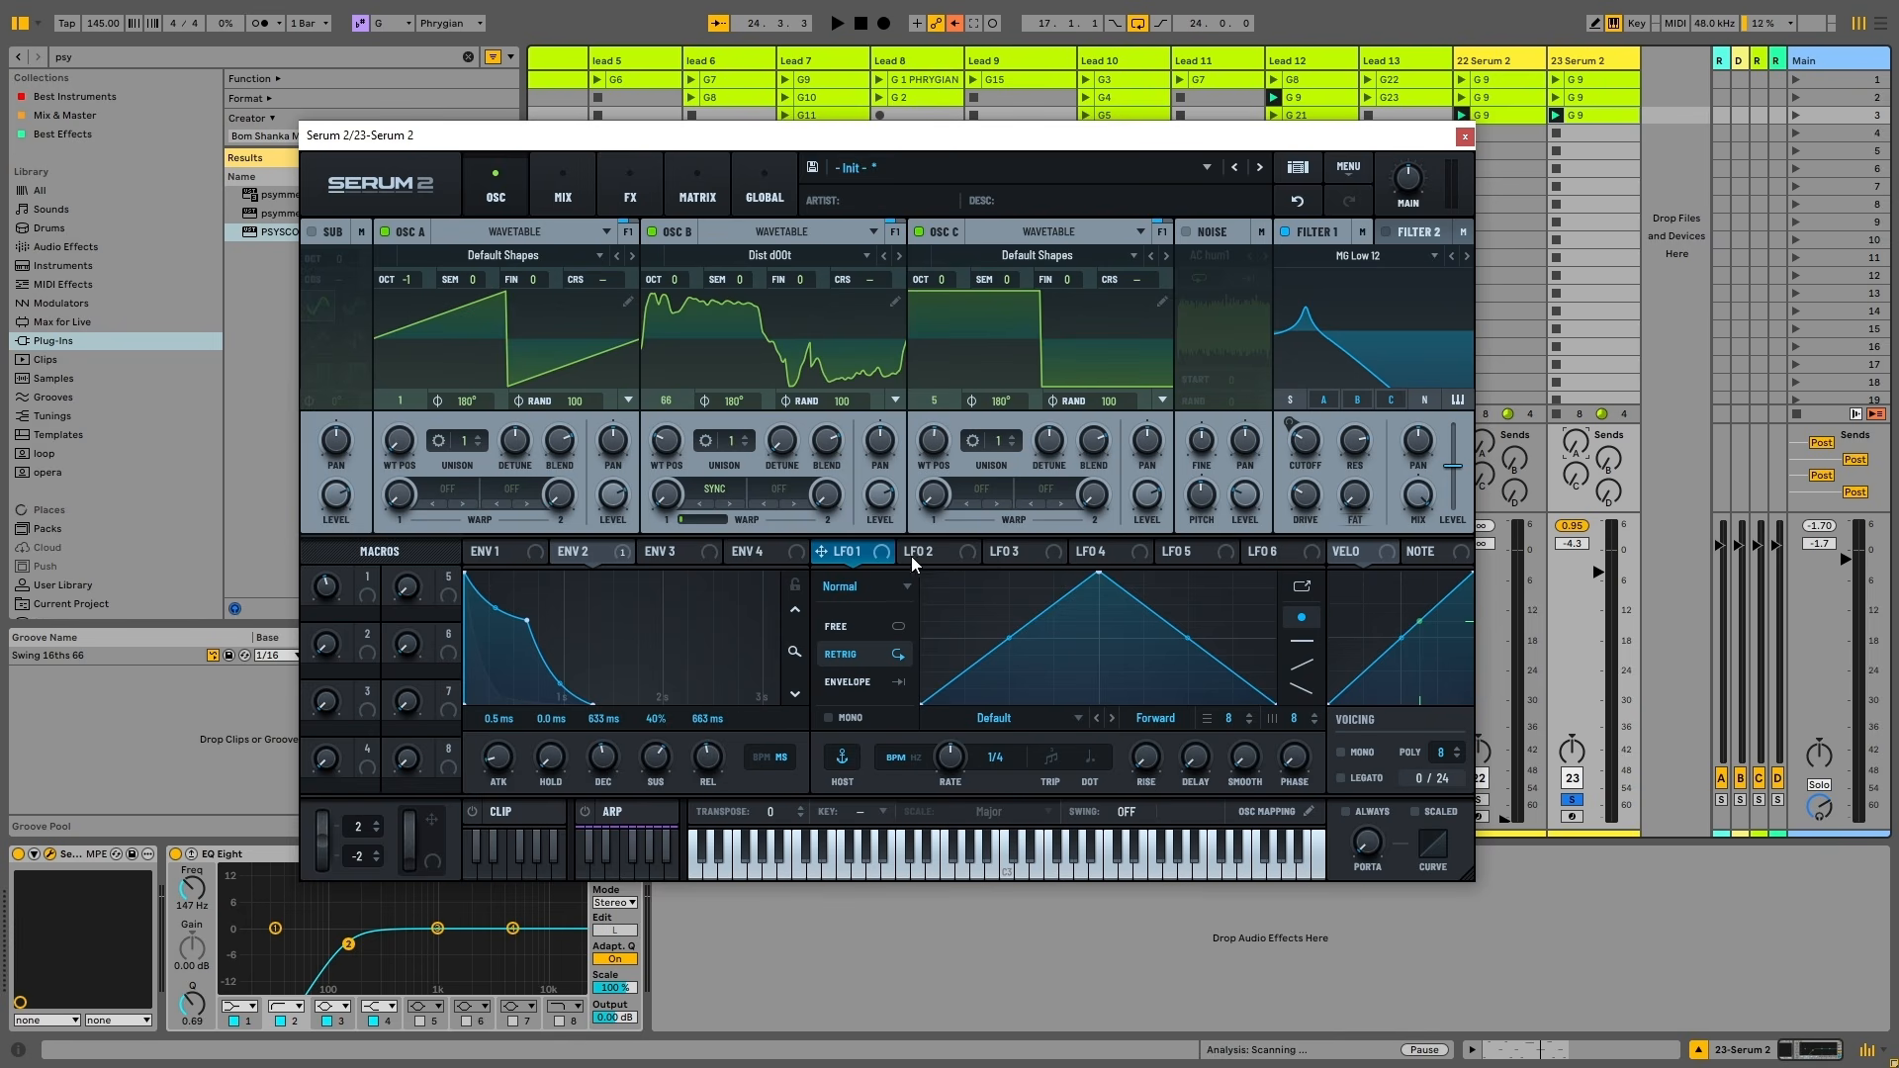
left_click_drag(882, 558, 666, 494)
left_click(893, 629)
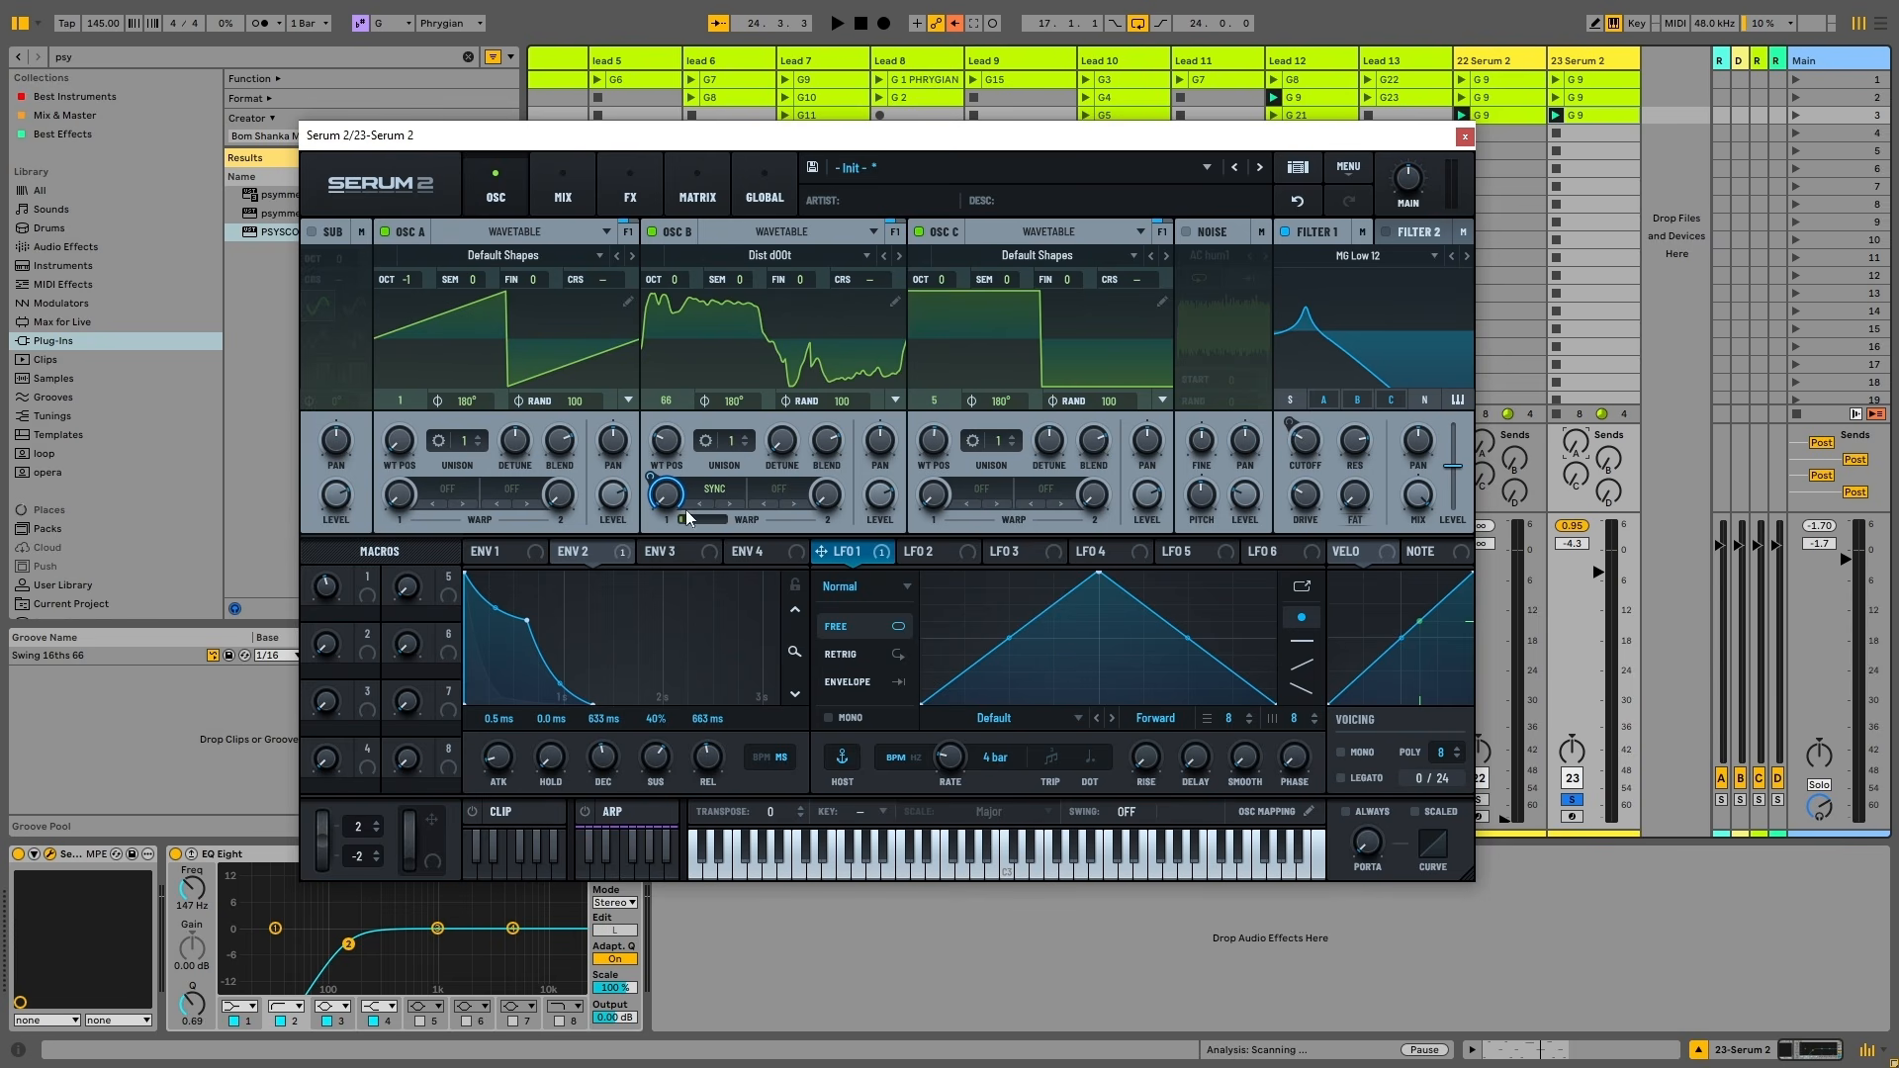
Play the loop to audition LFO 1's 4-bar sweep
key("space")
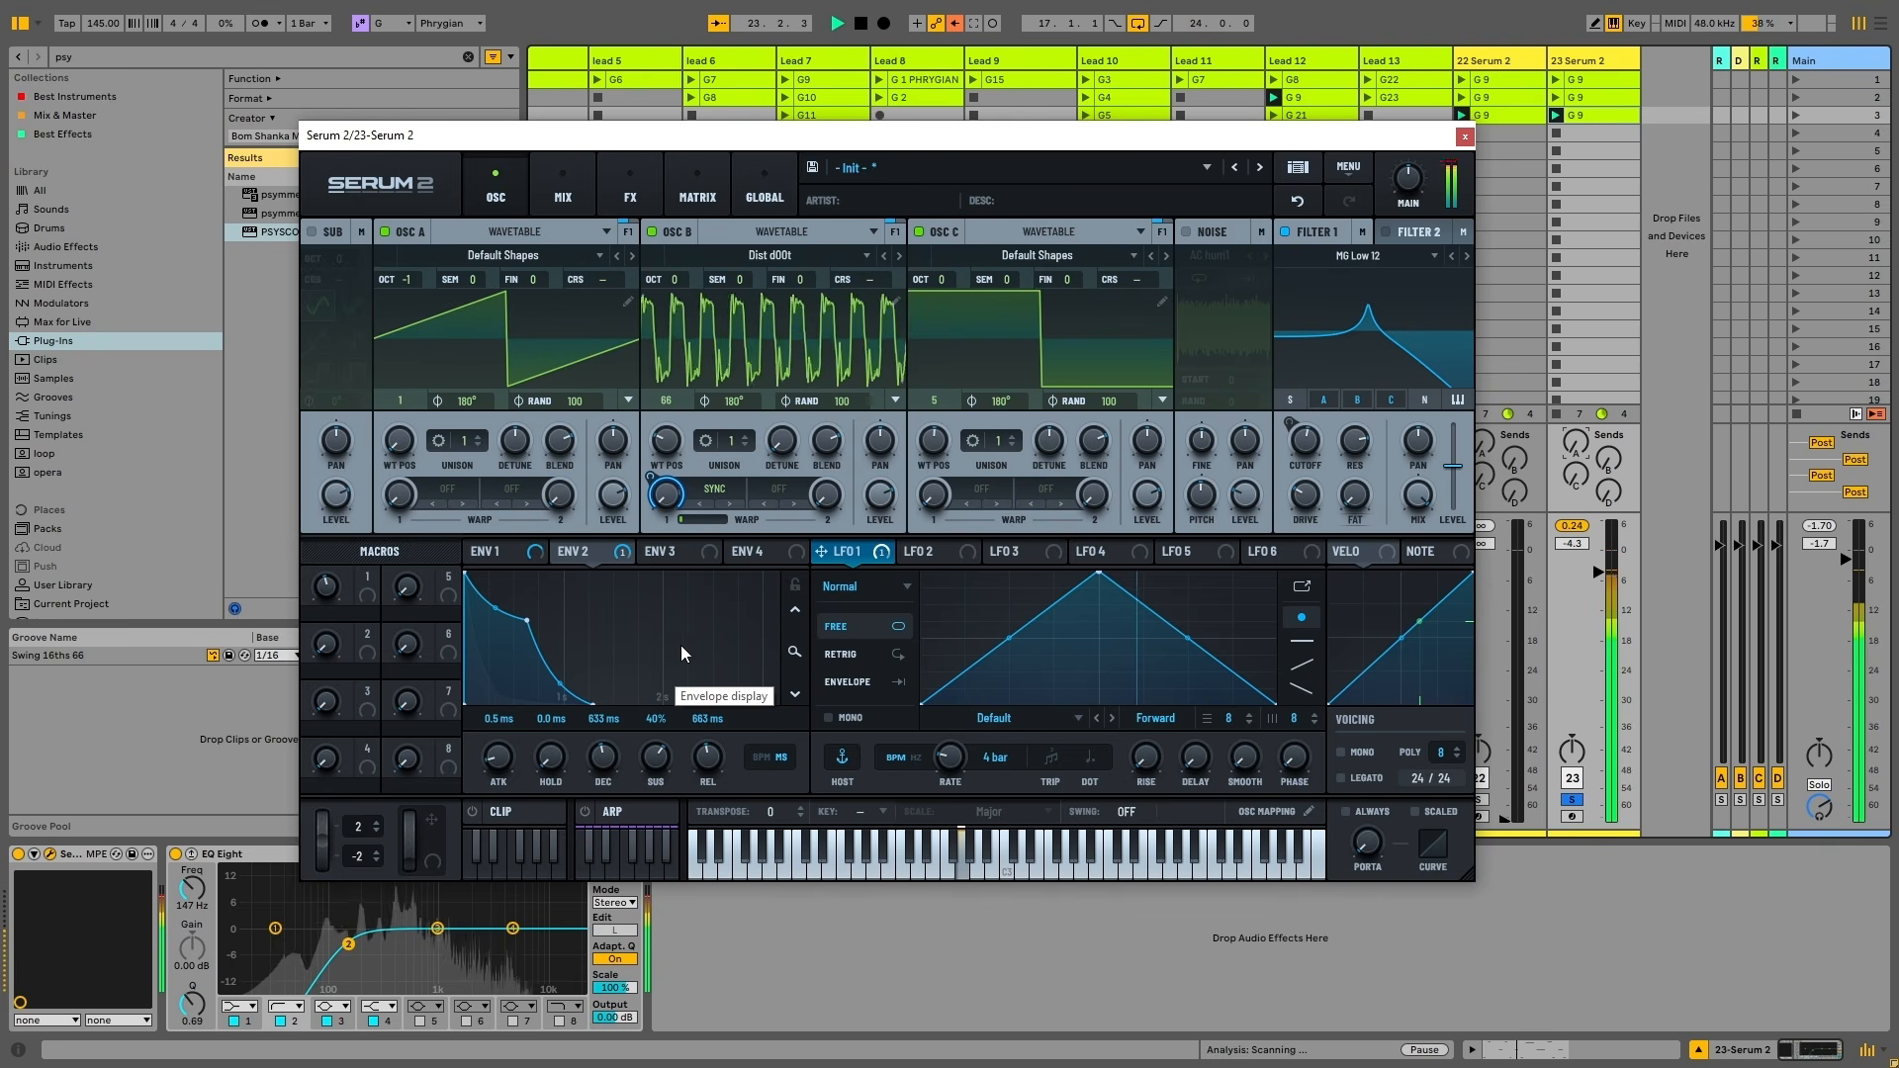
key("space")
scroll(1298, 442, "down", 5)
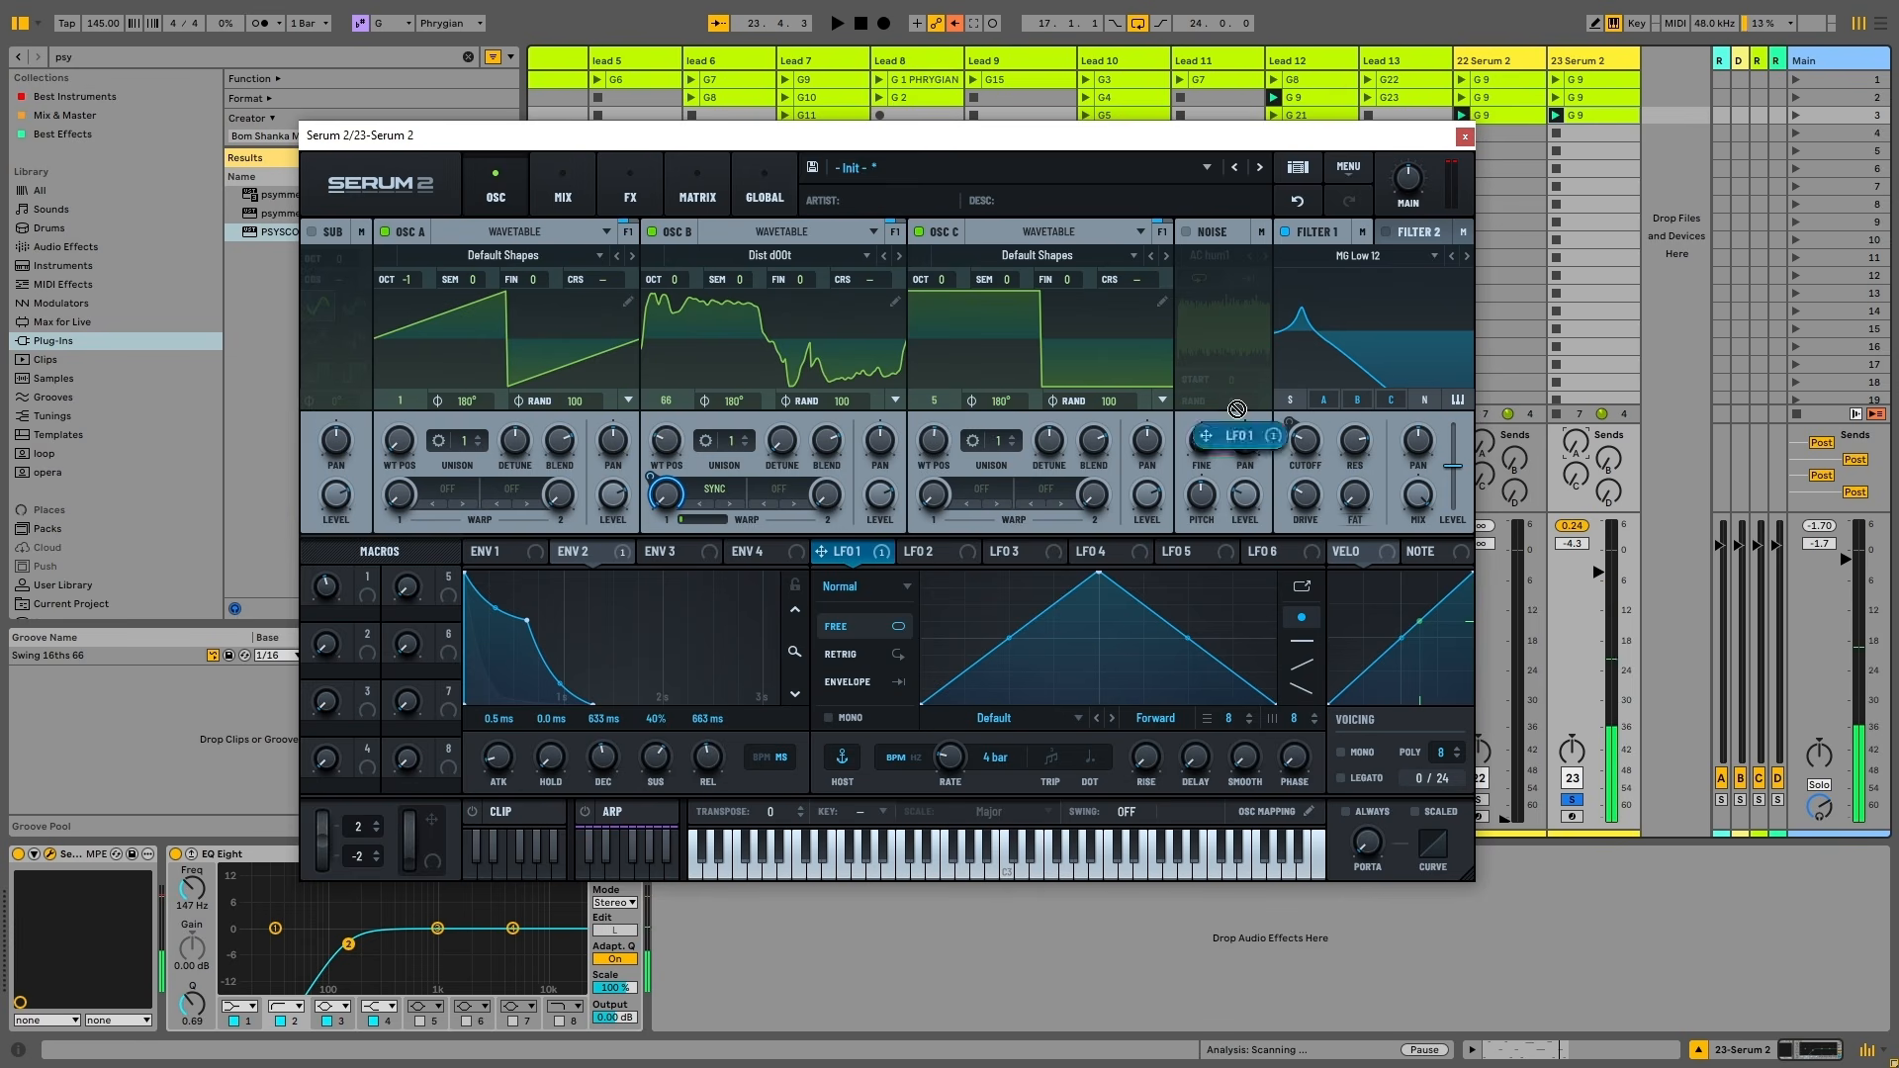
key("space")
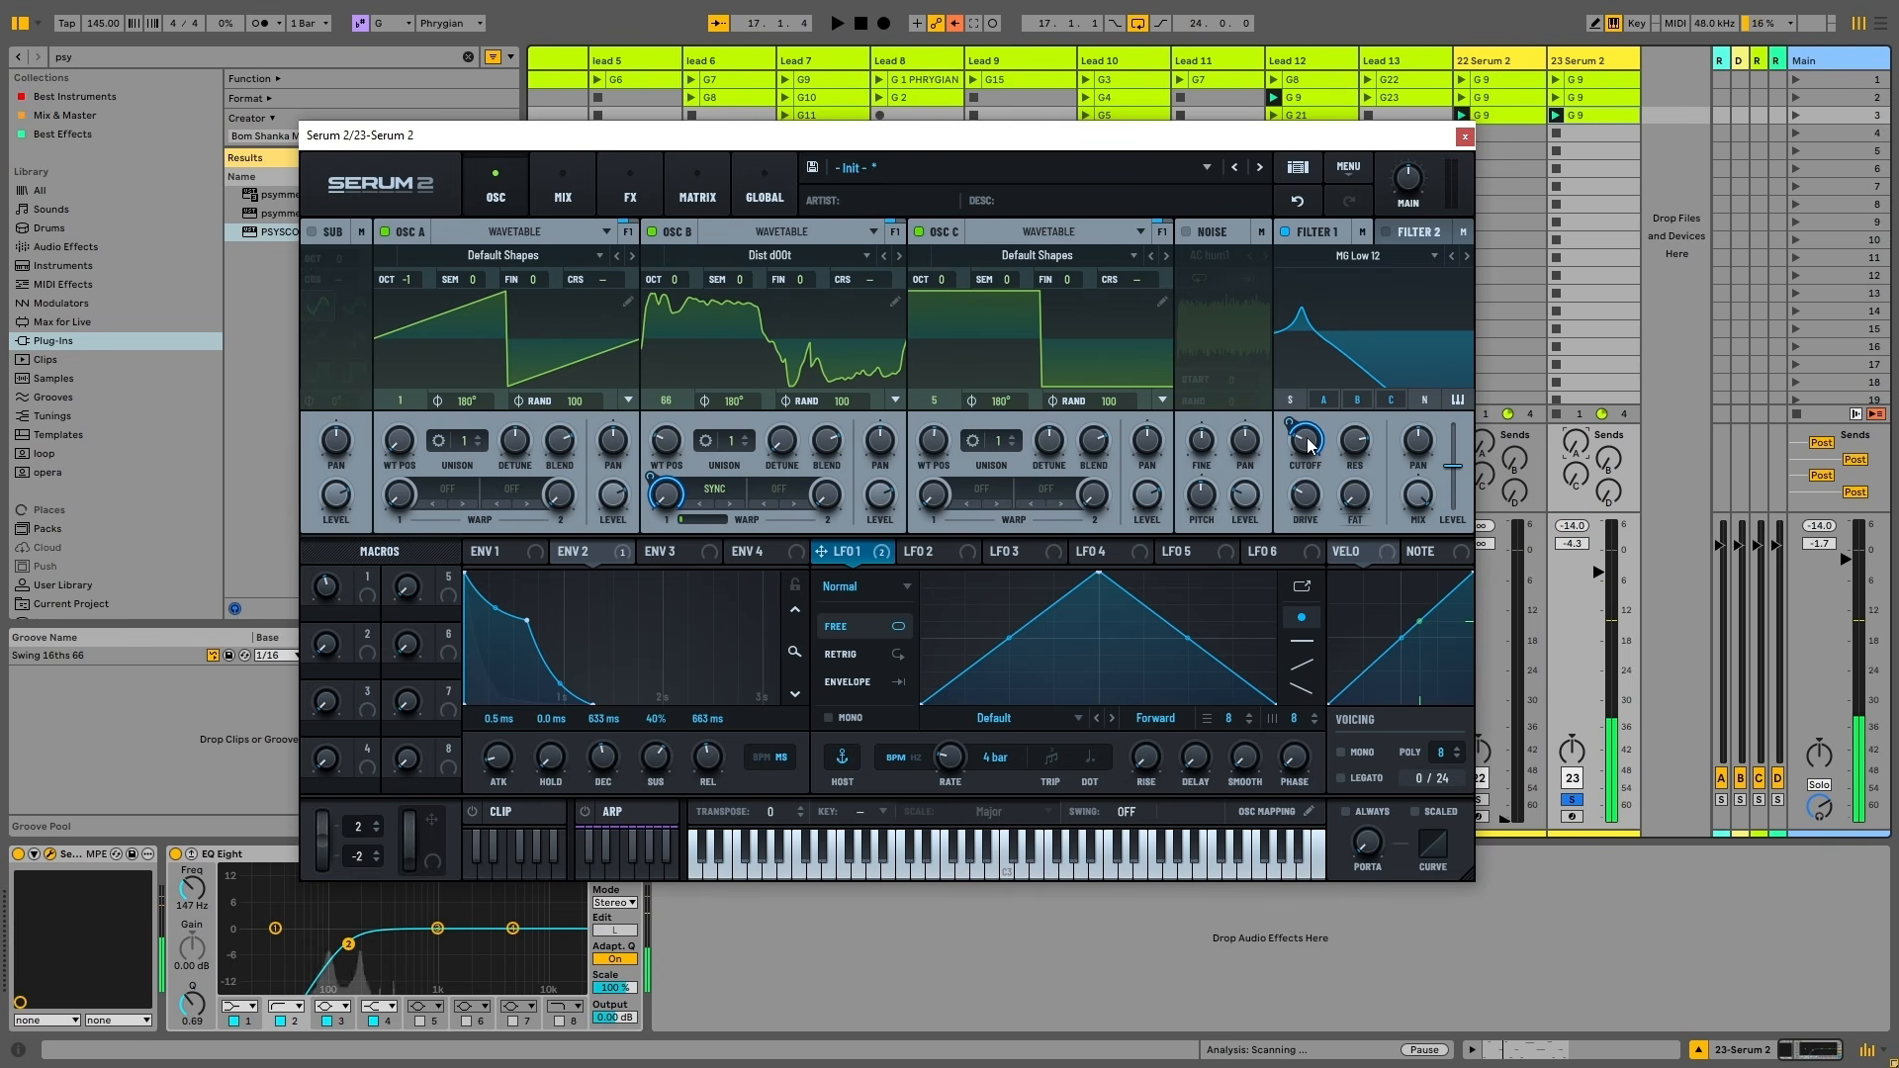
key("space")
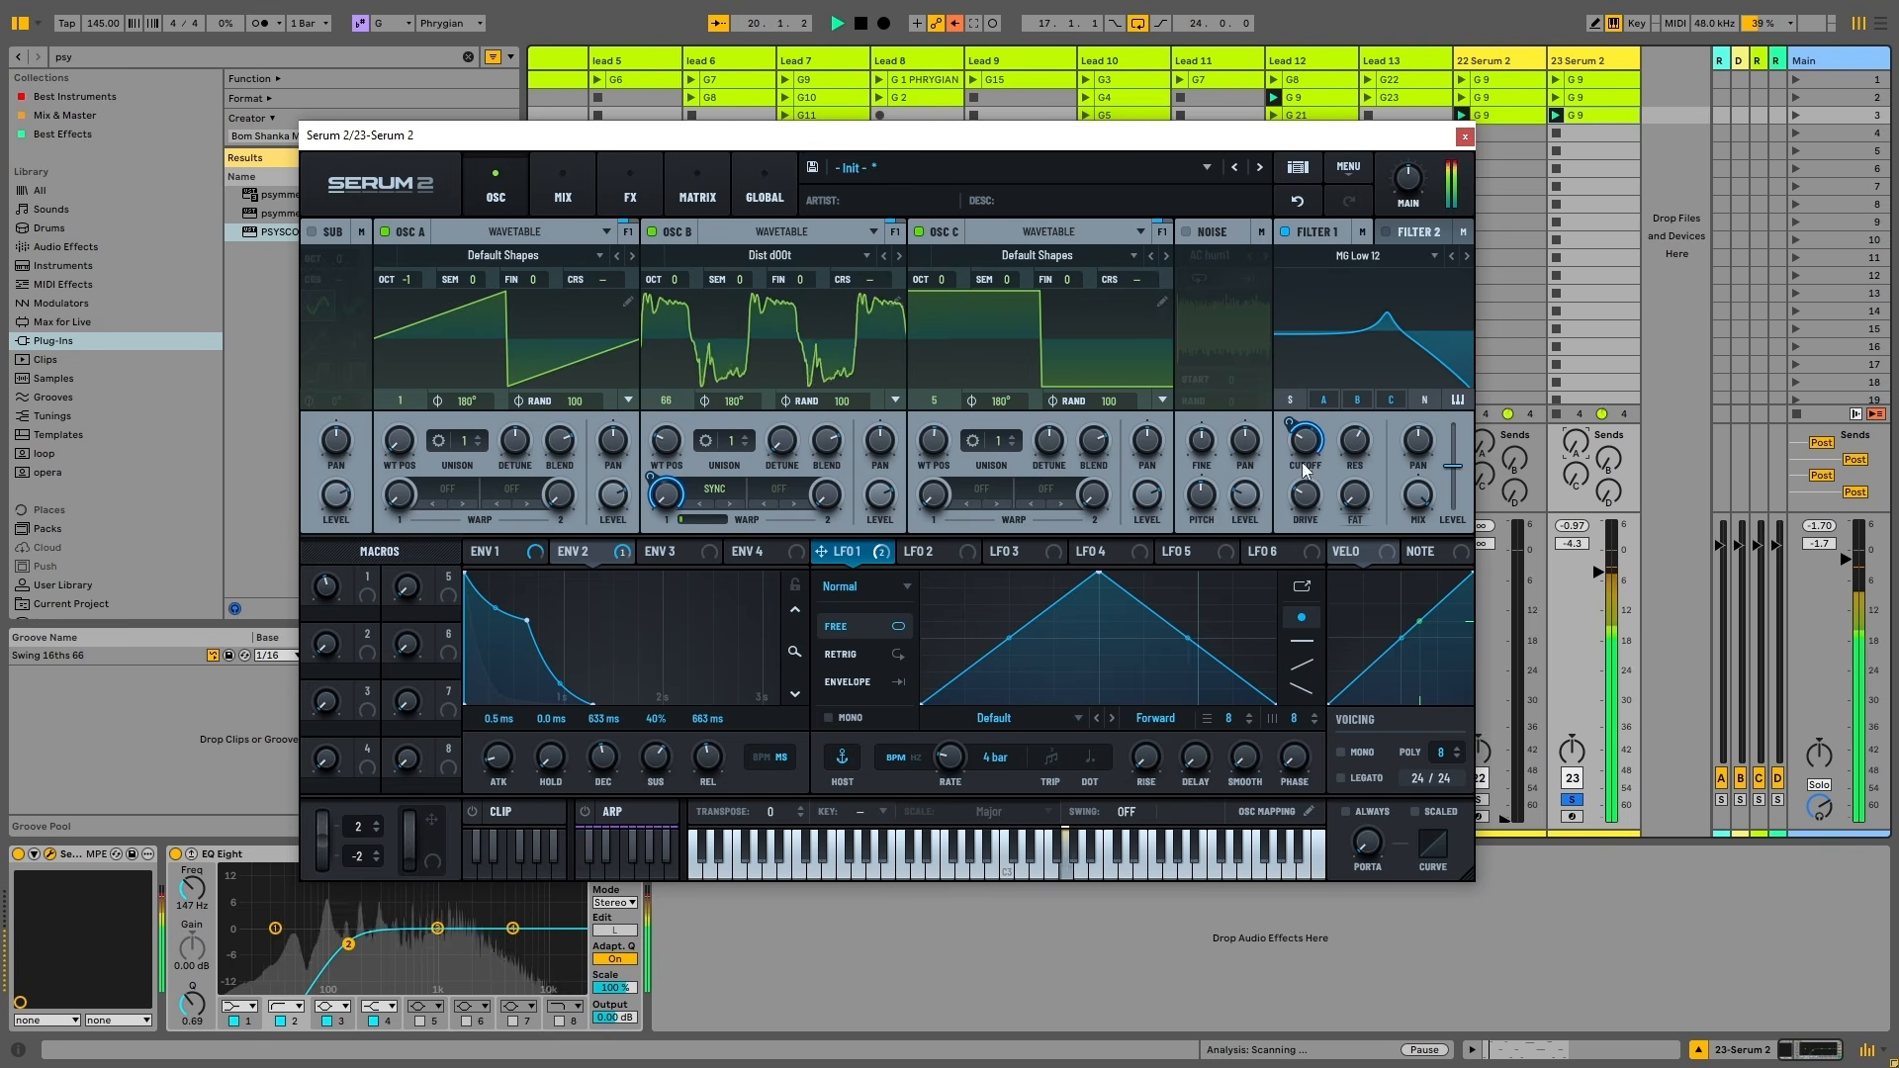
mouse_move(1310, 441)
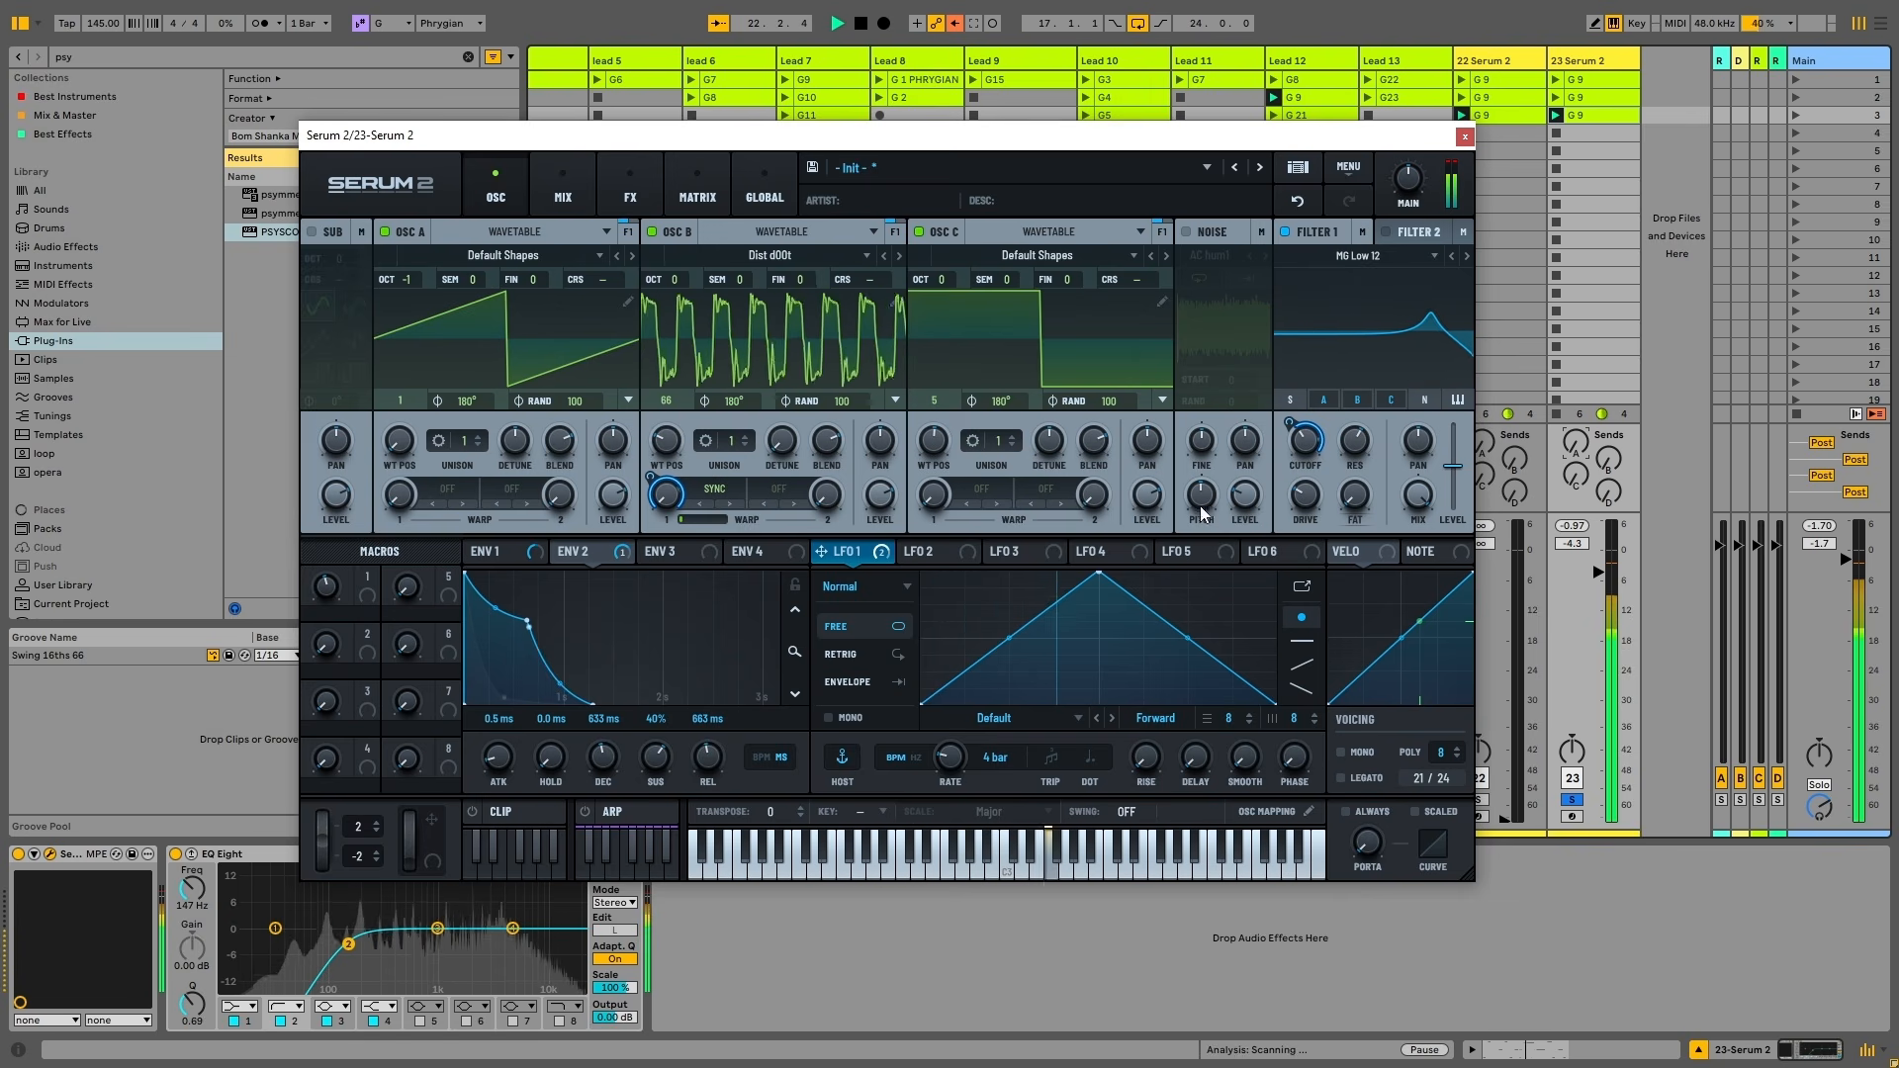
key("space")
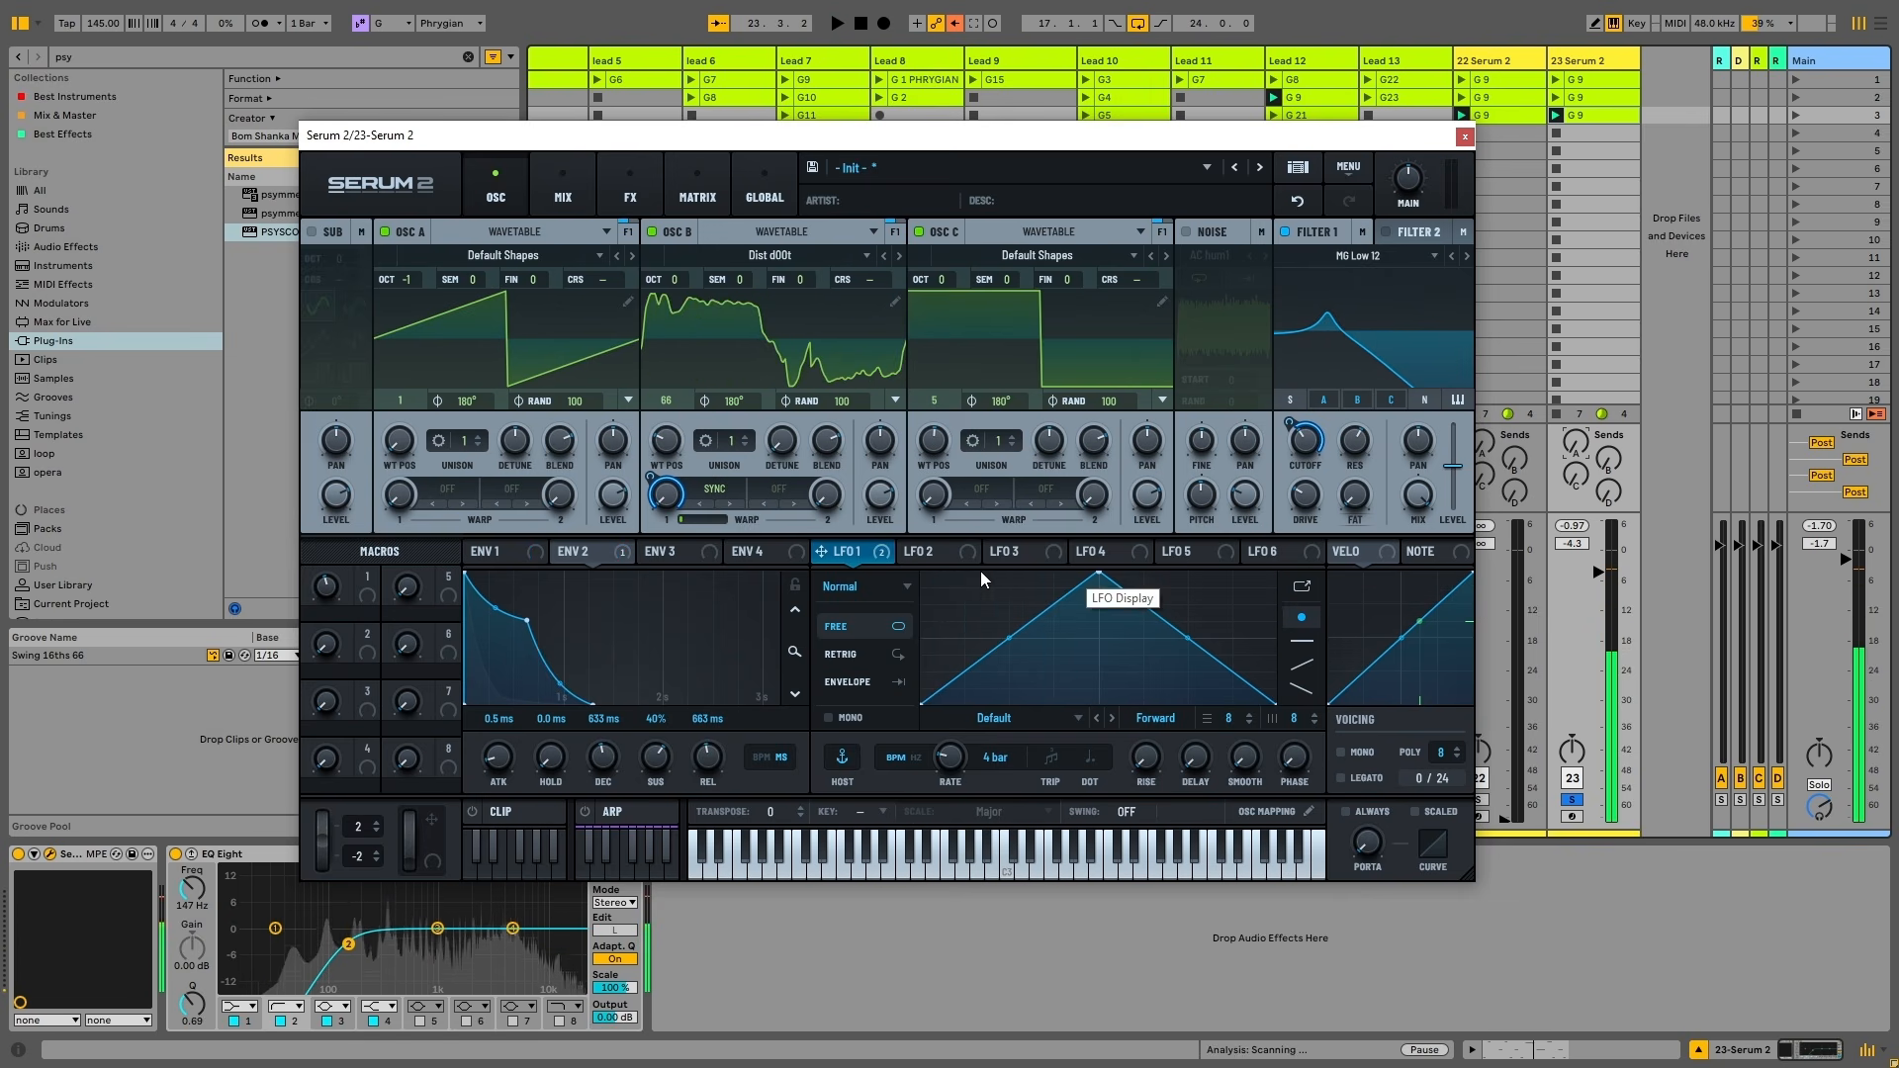
Try LFO 1 as a Chaos: Lorenz LFO at a 2-bar rate and faster while playing
left_click(866, 586)
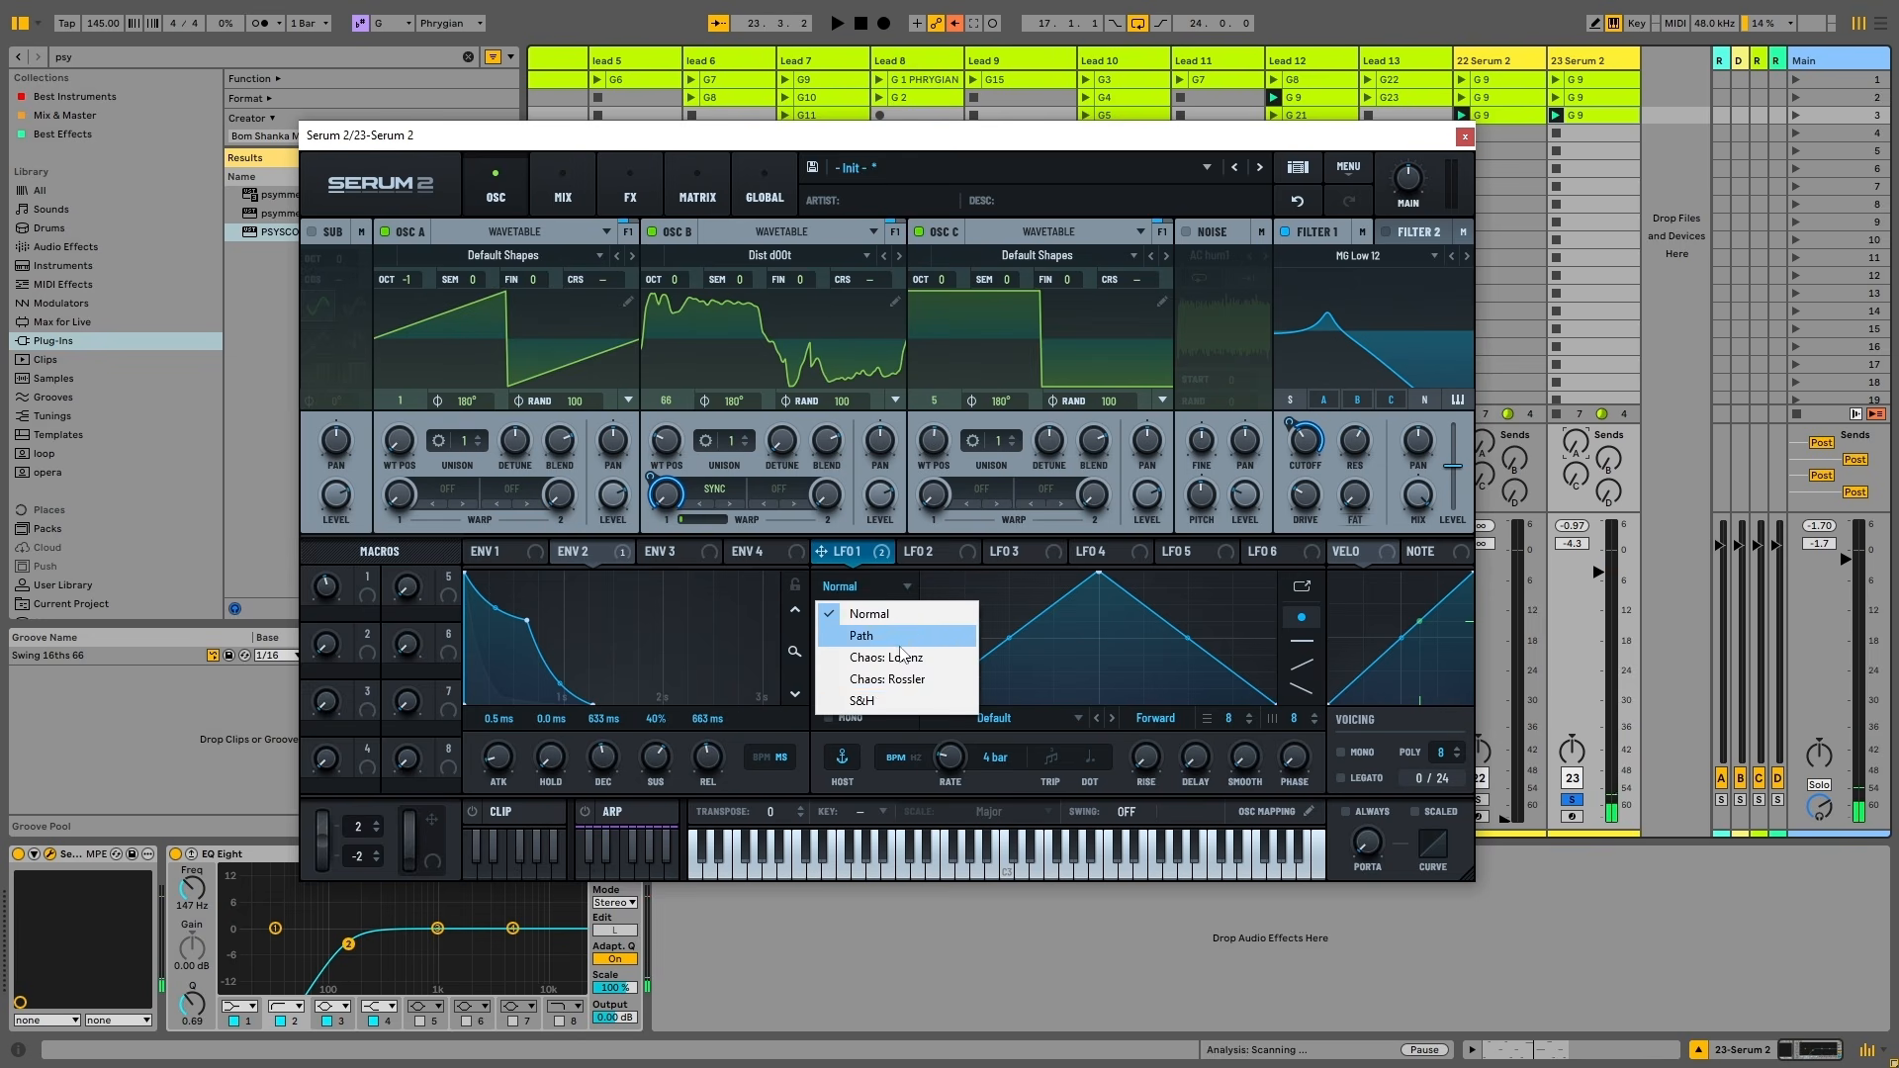
left_click(910, 657)
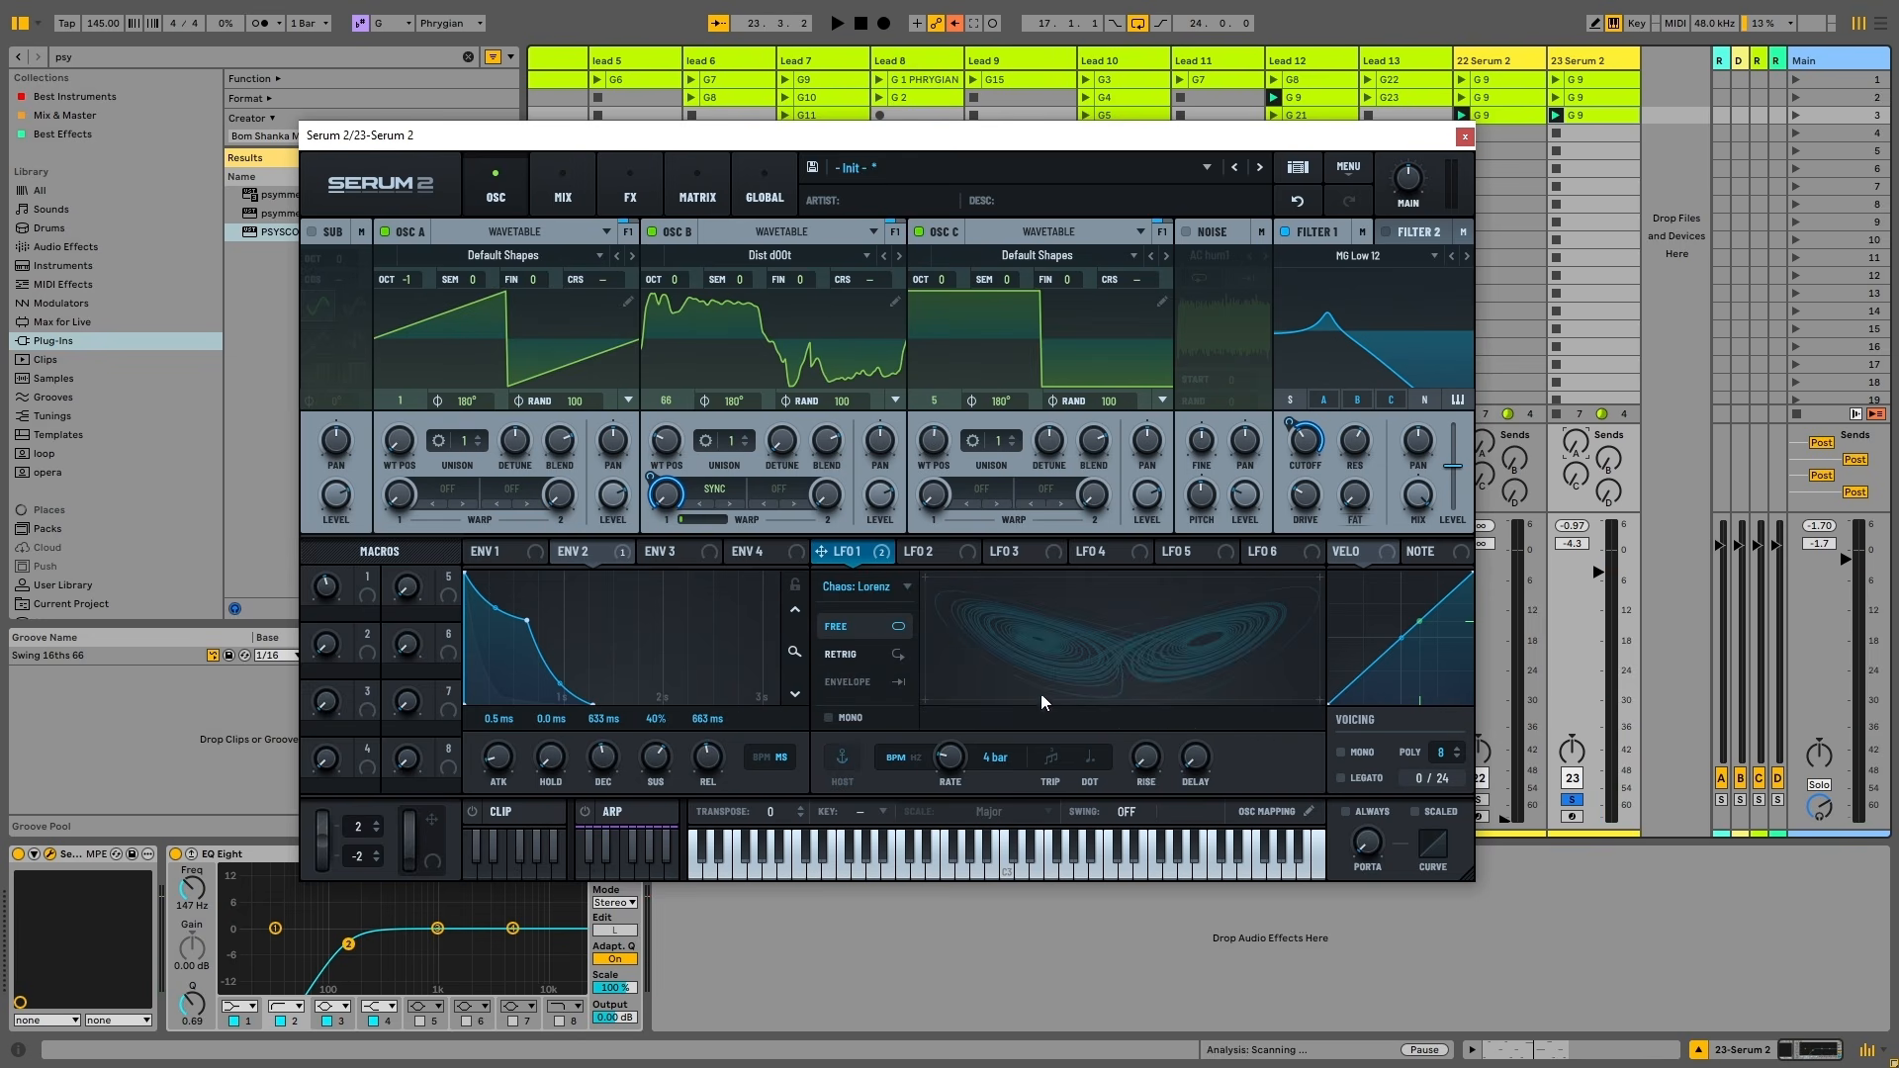
left_click(878, 592)
left_click(989, 601)
key("space")
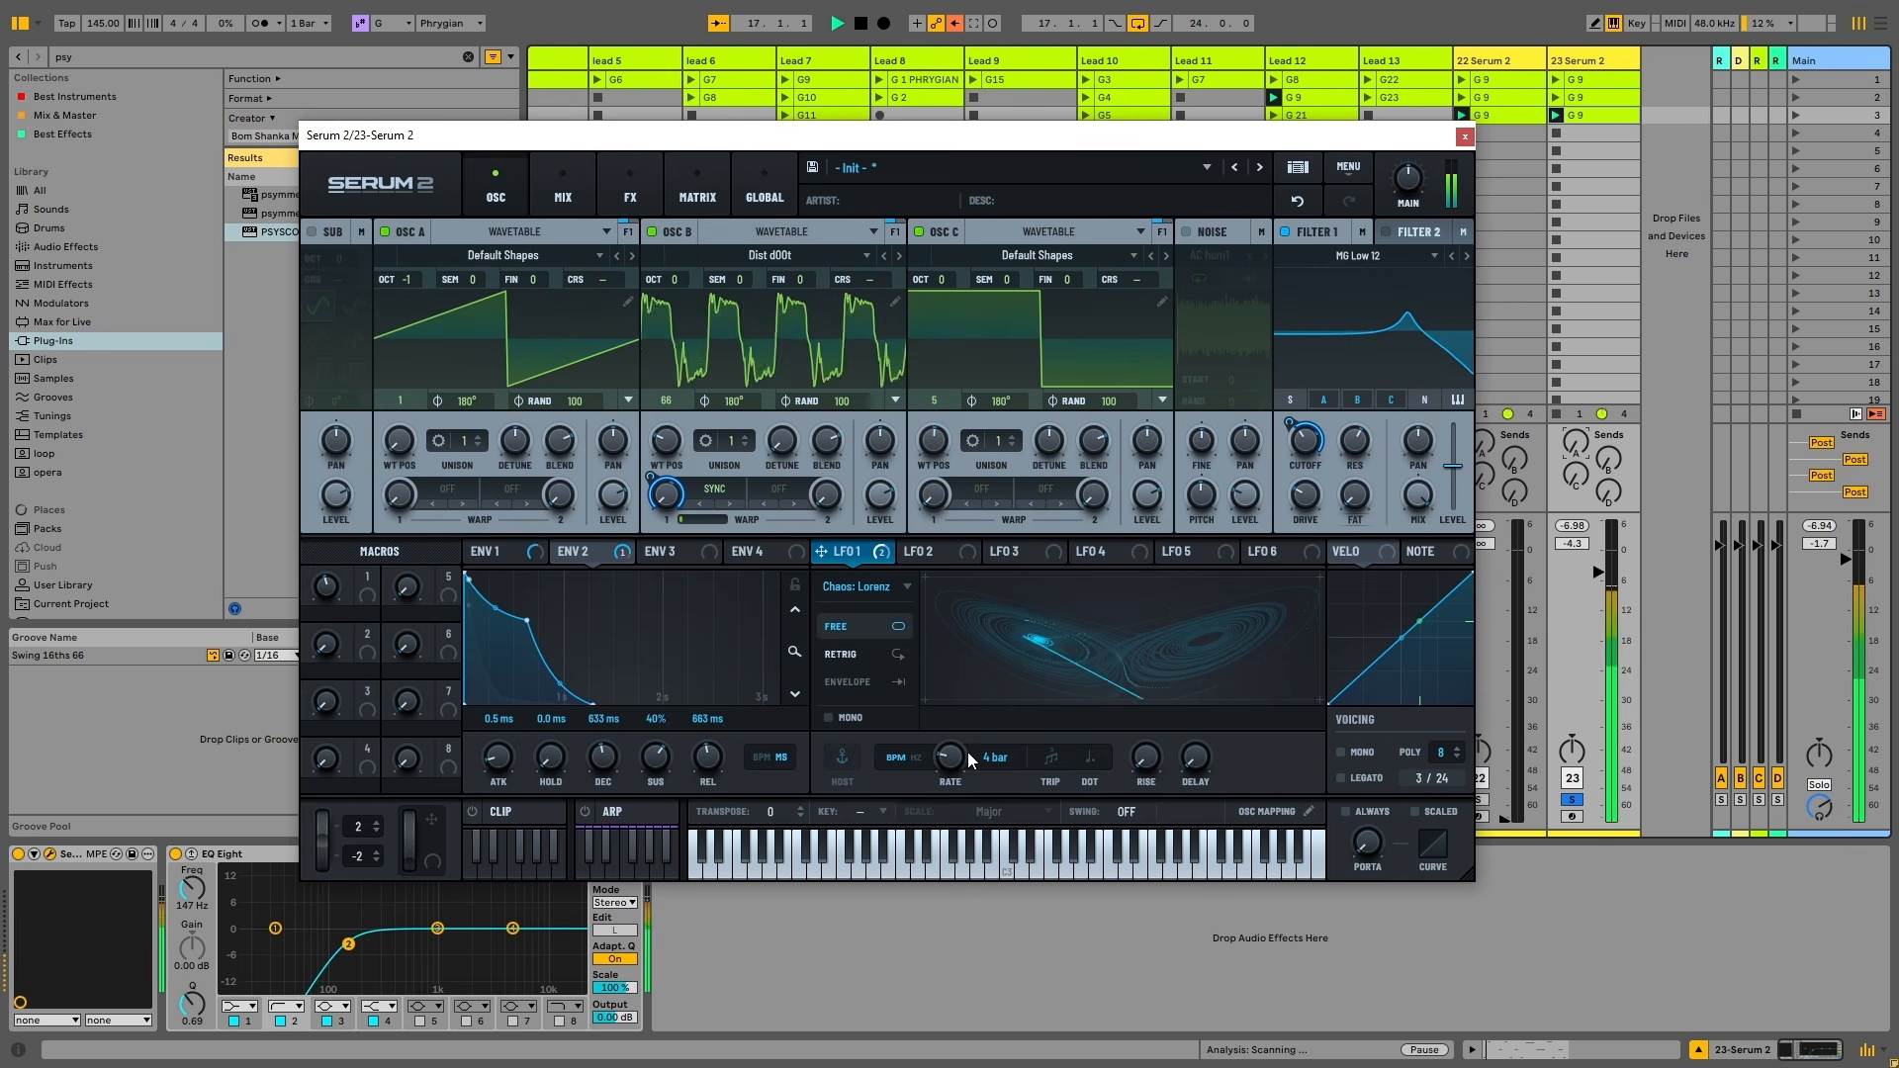
left_click_drag(954, 758, 957, 710)
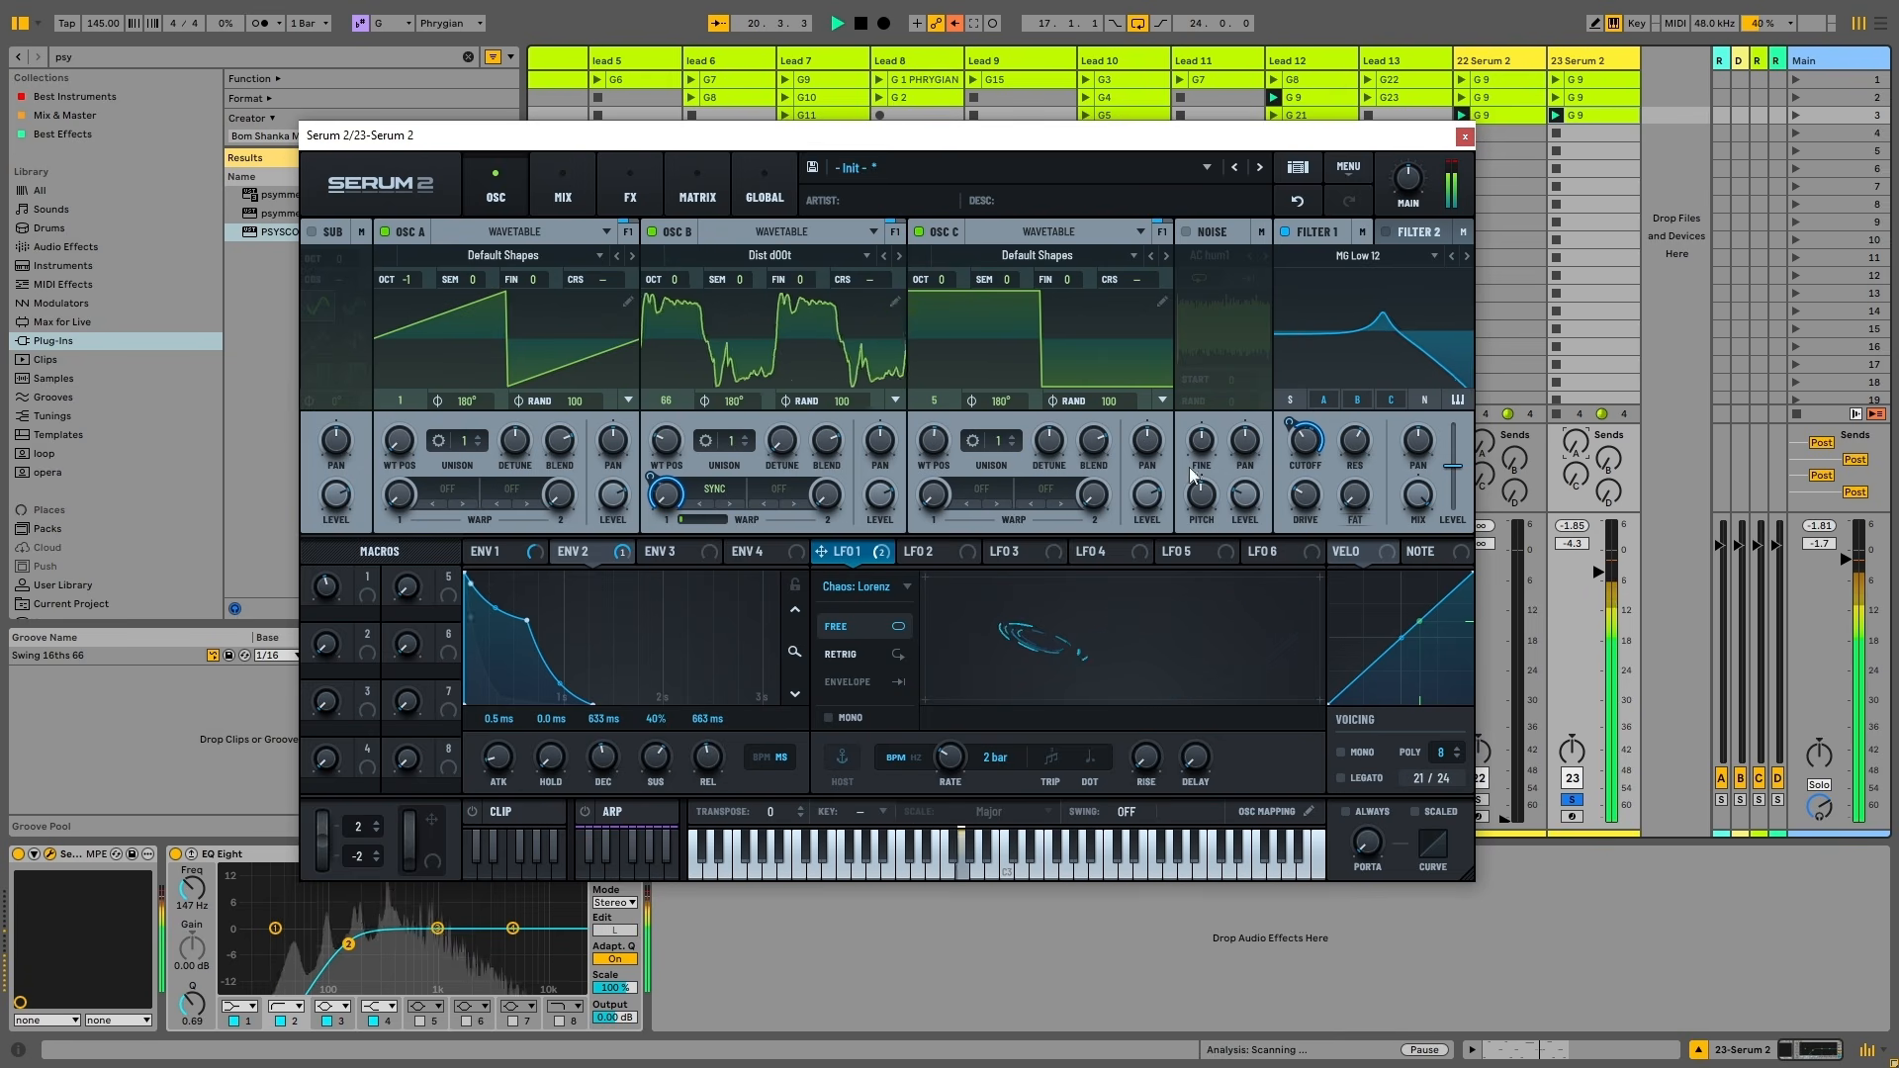
left_click_drag(956, 778, 950, 752)
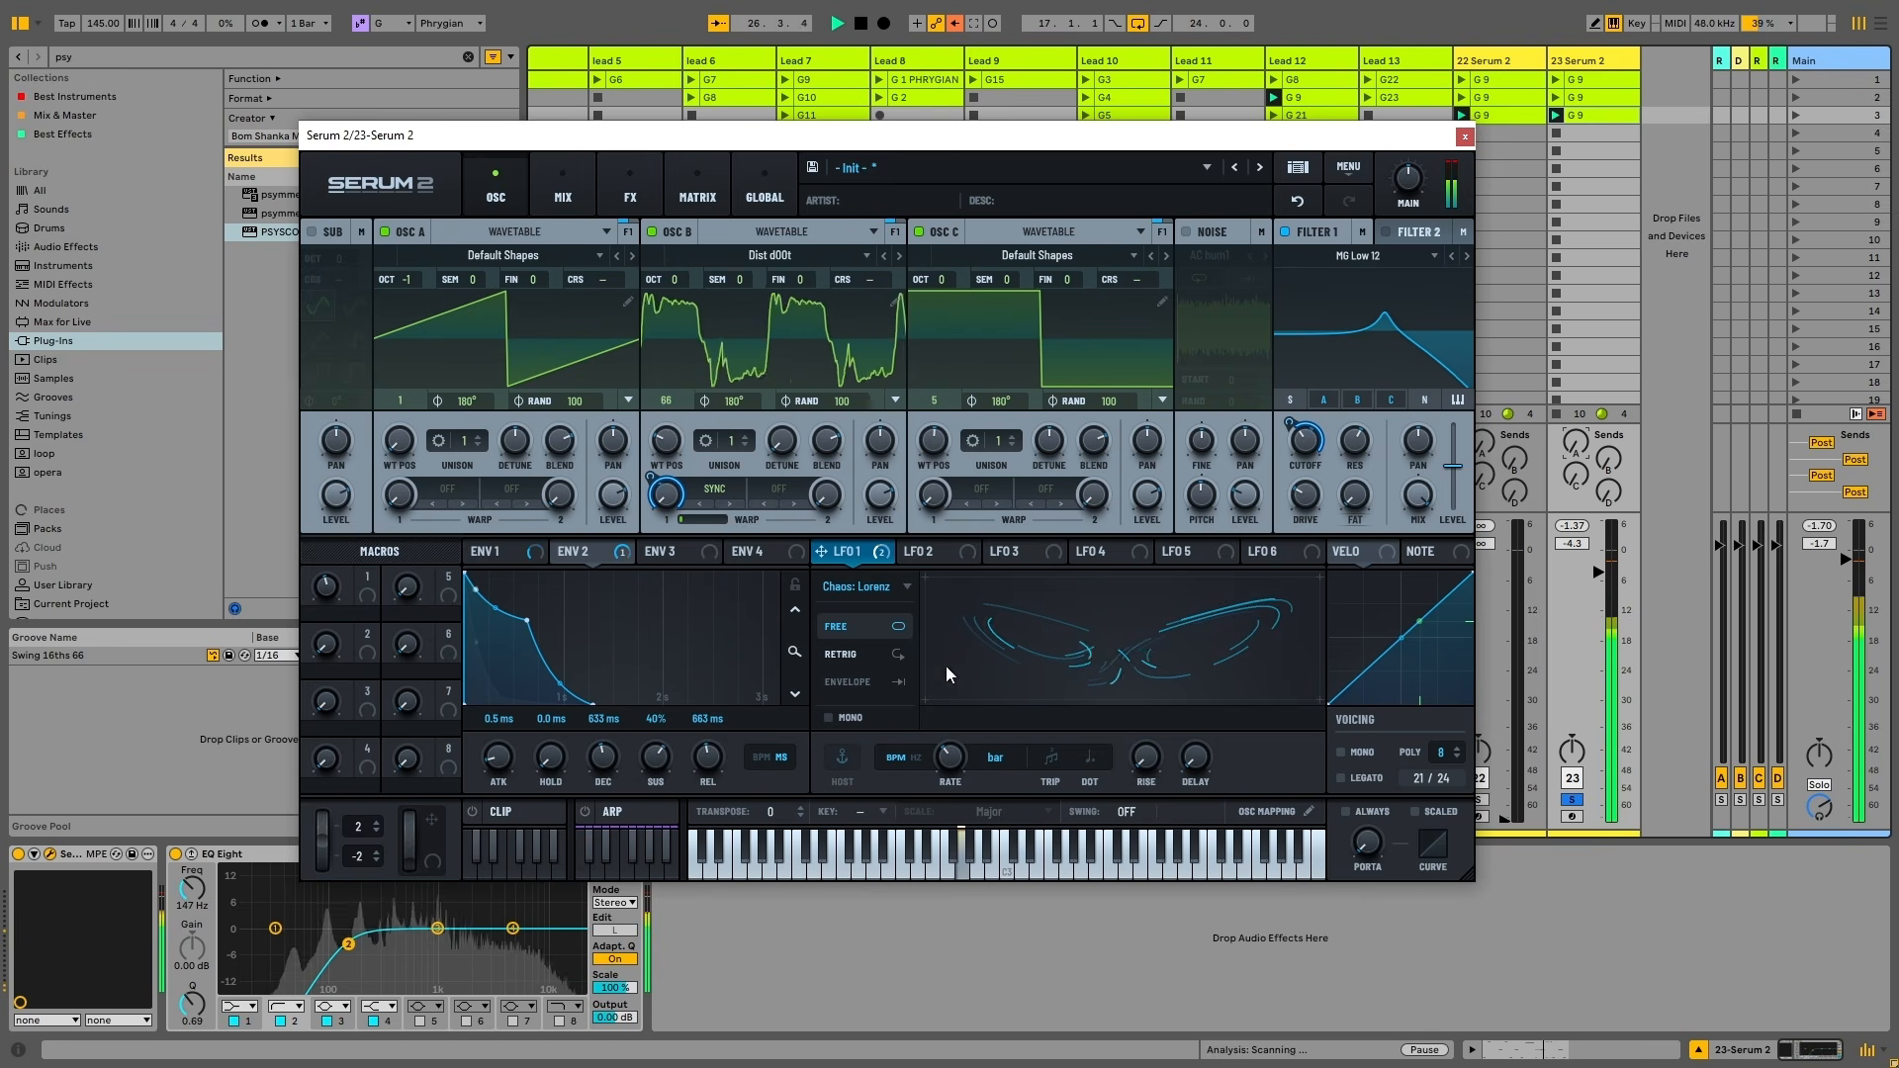
key("space")
Switch LFO 1 to S&H at a 1/32 rate and deepen its modulation of Filter 1 cutoff
left_click(857, 587)
left_click(860, 702)
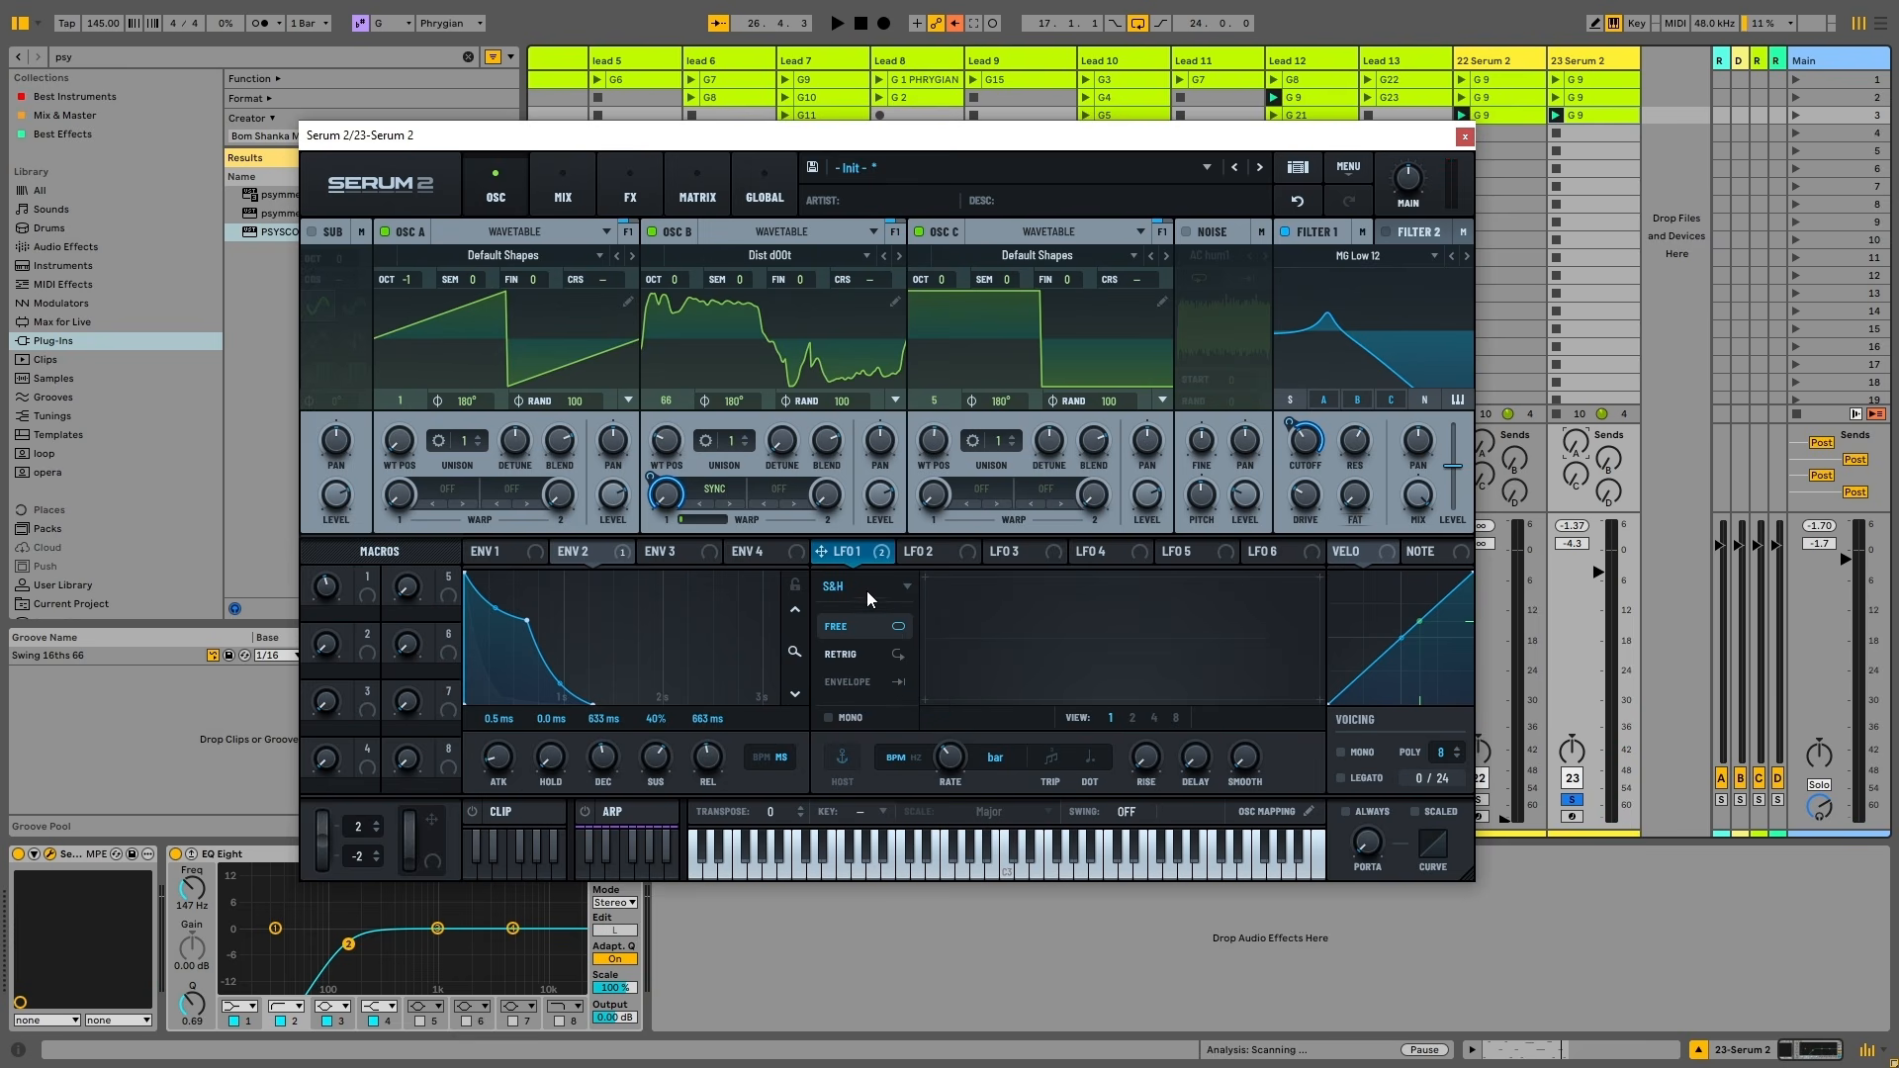
left_click_drag(949, 756, 956, 730)
key("space")
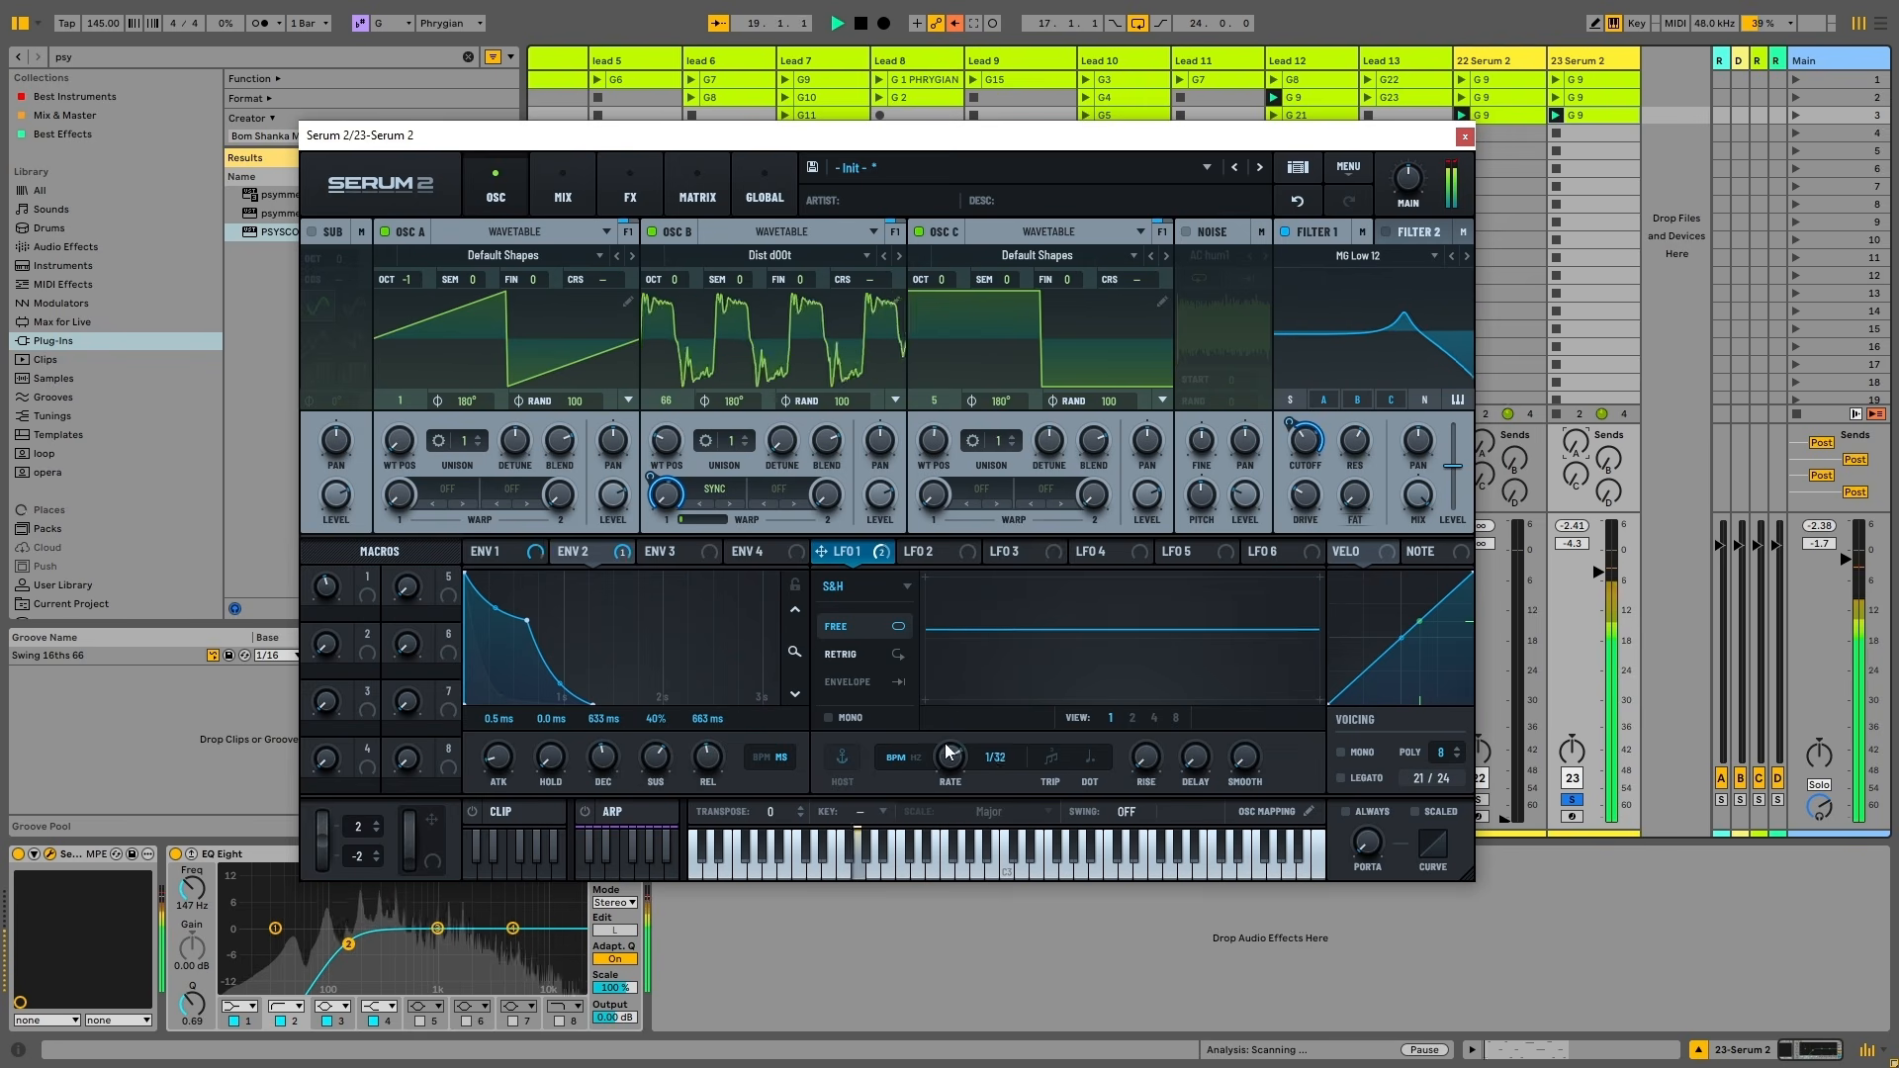
mouse_move(947, 738)
left_mouse_down()
mouse_move(954, 712)
mouse_move(951, 758)
left_mouse_up()
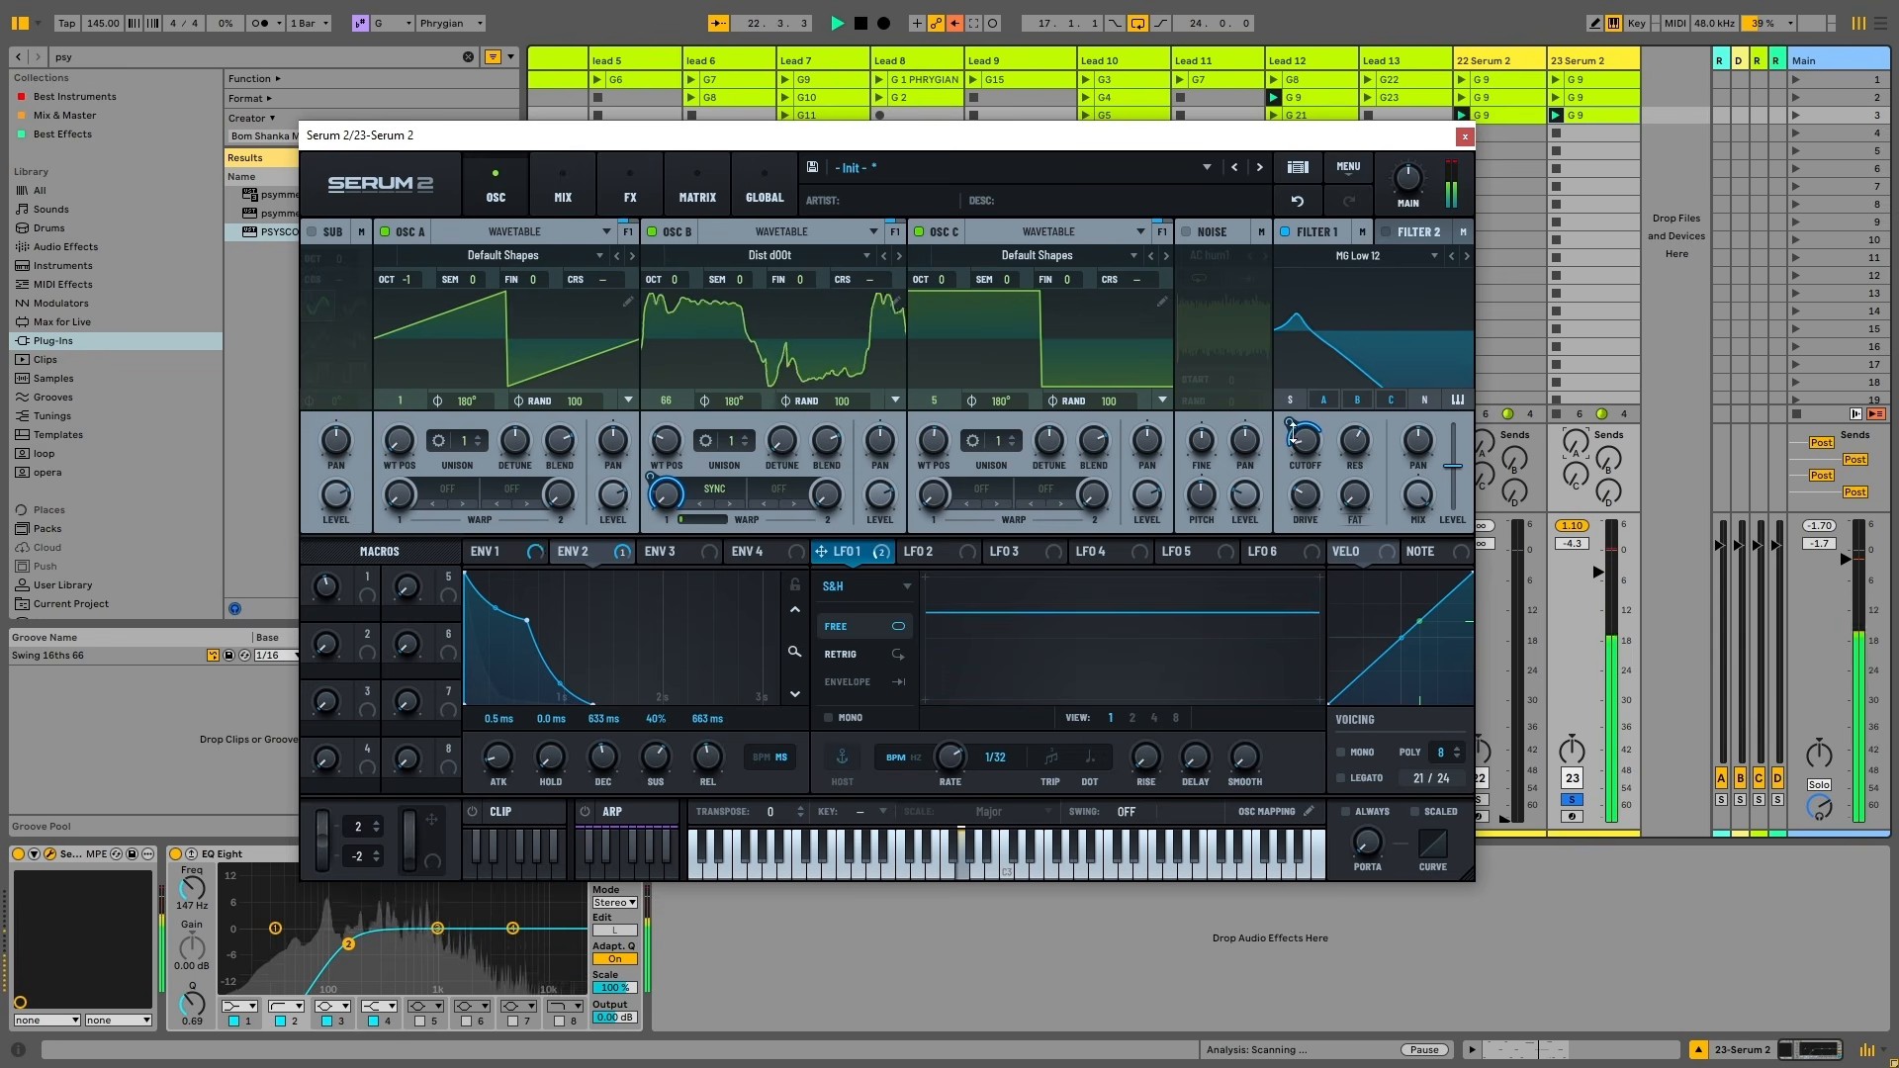
mouse_move(1290, 423)
left_mouse_down()
mouse_move(1293, 390)
mouse_move(1308, 428)
left_mouse_up()
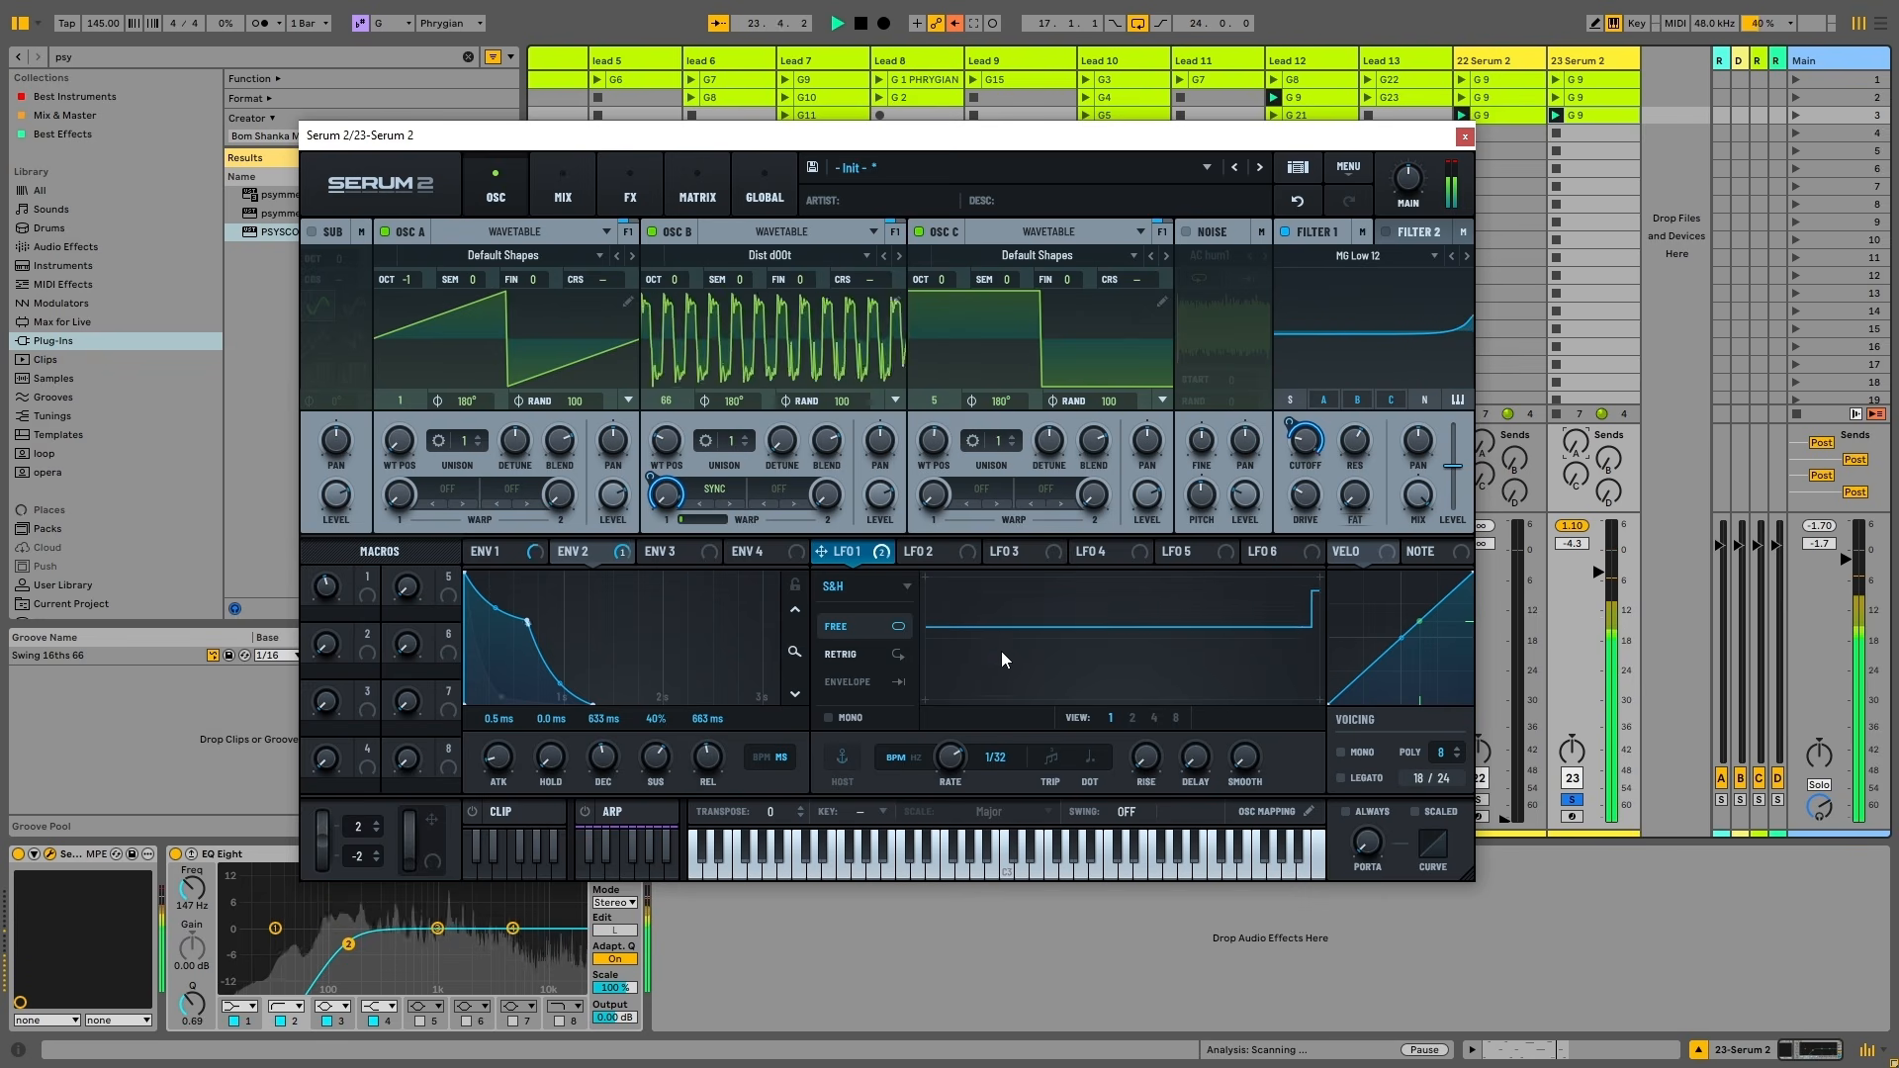
key("space")
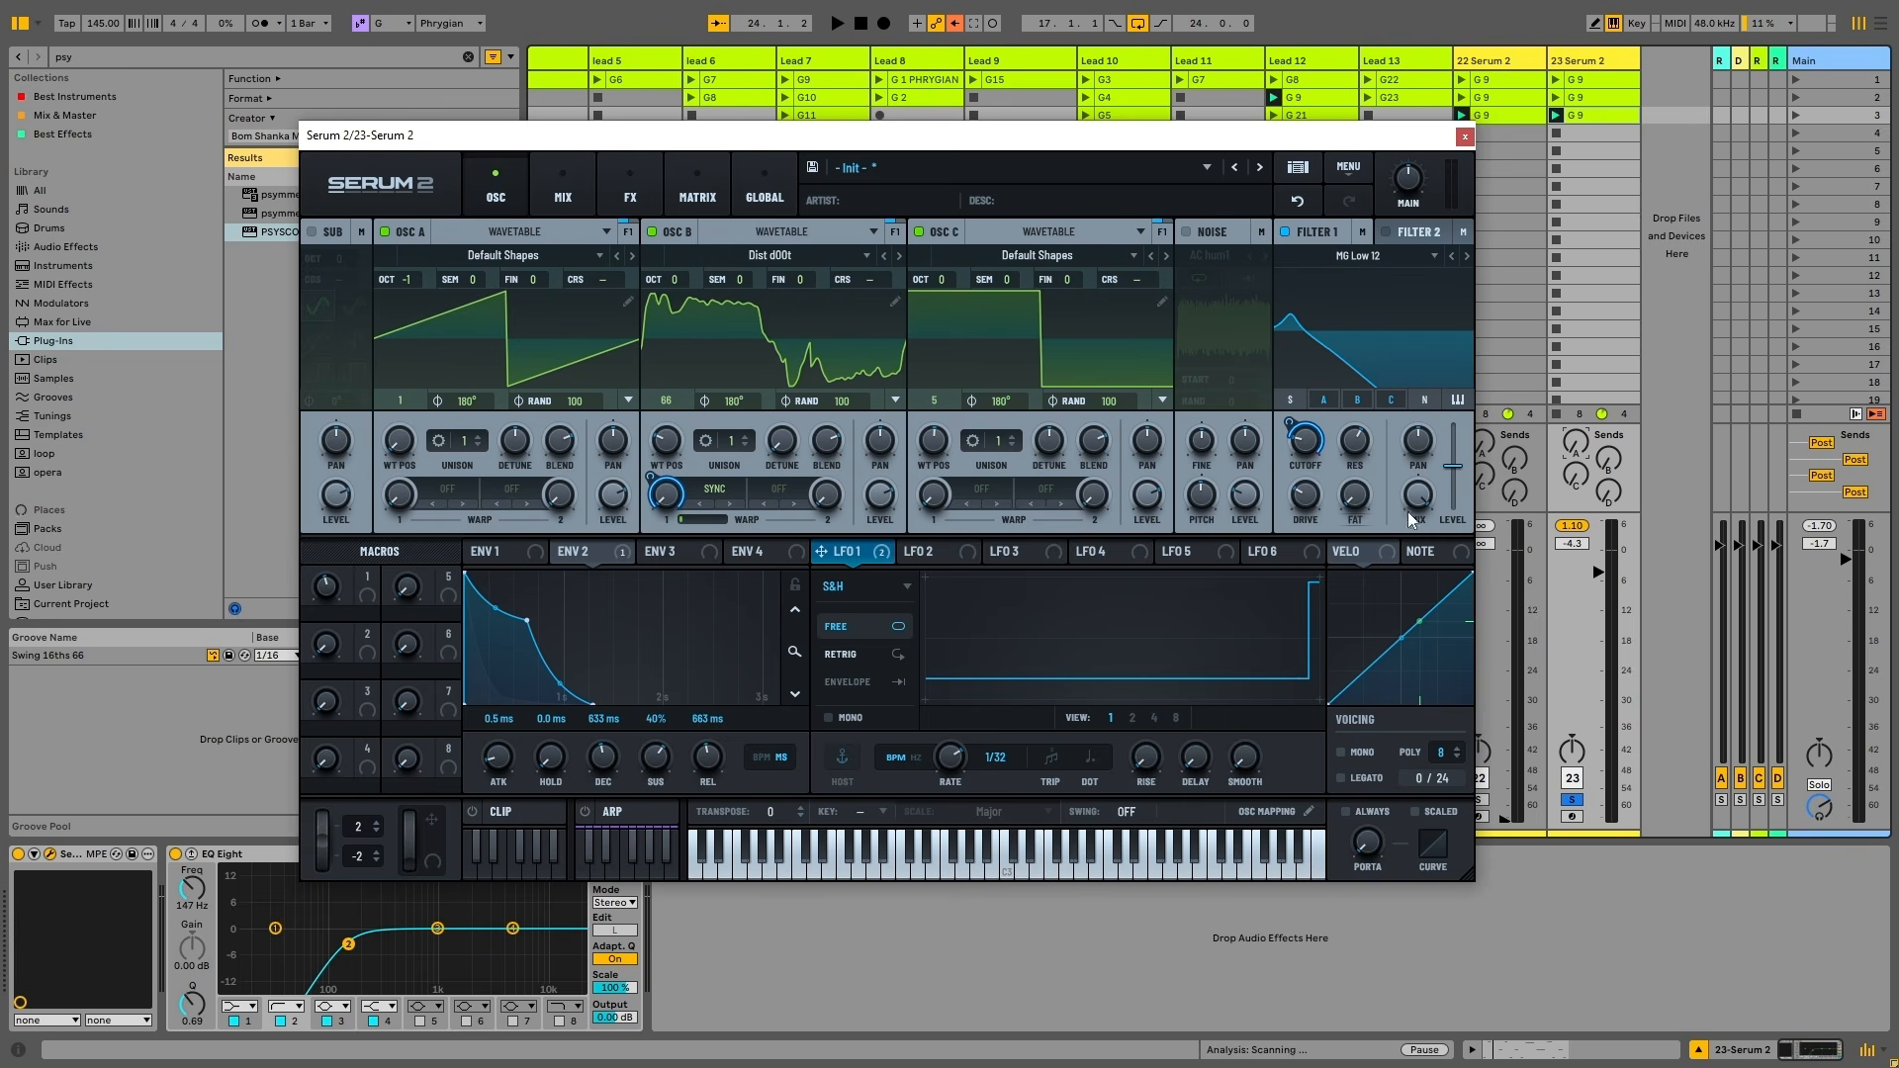
Remove LFO 1's modulation from oscillator B's warp
left_click(625, 198)
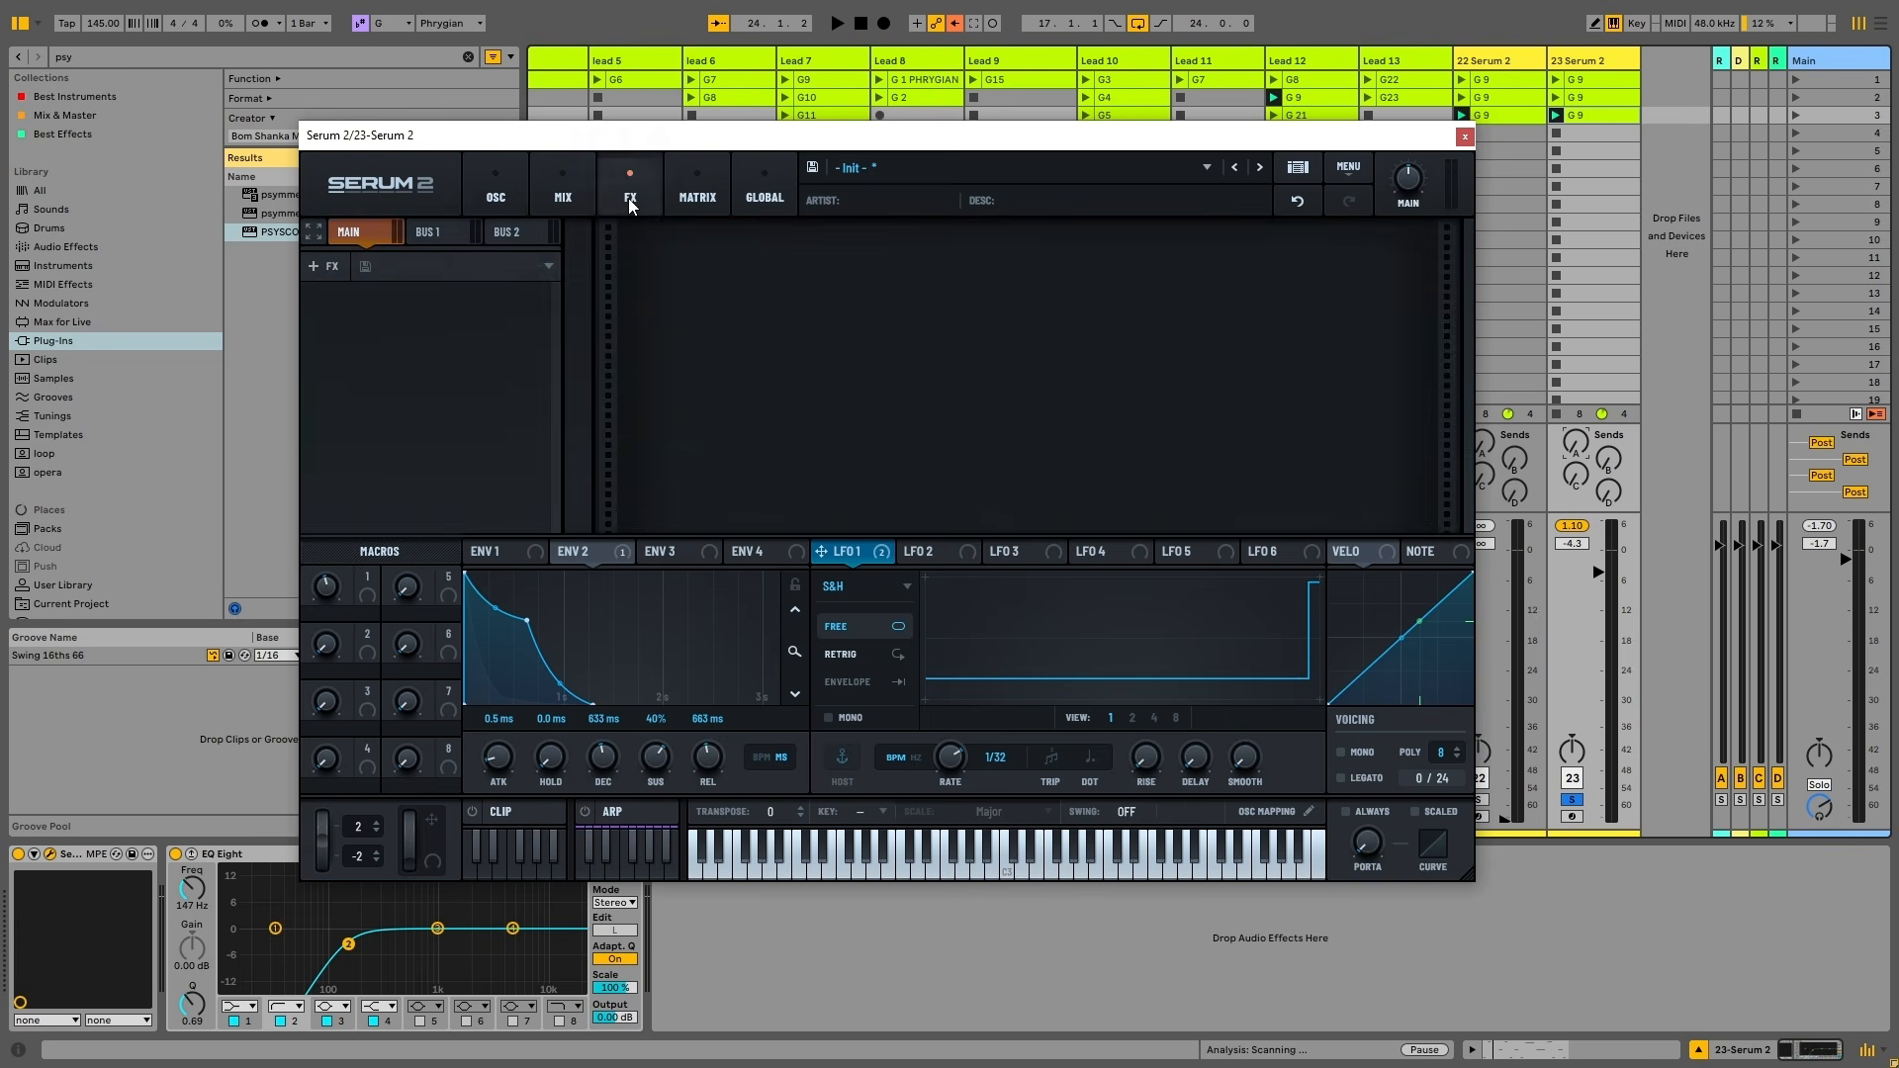
left_click(506, 203)
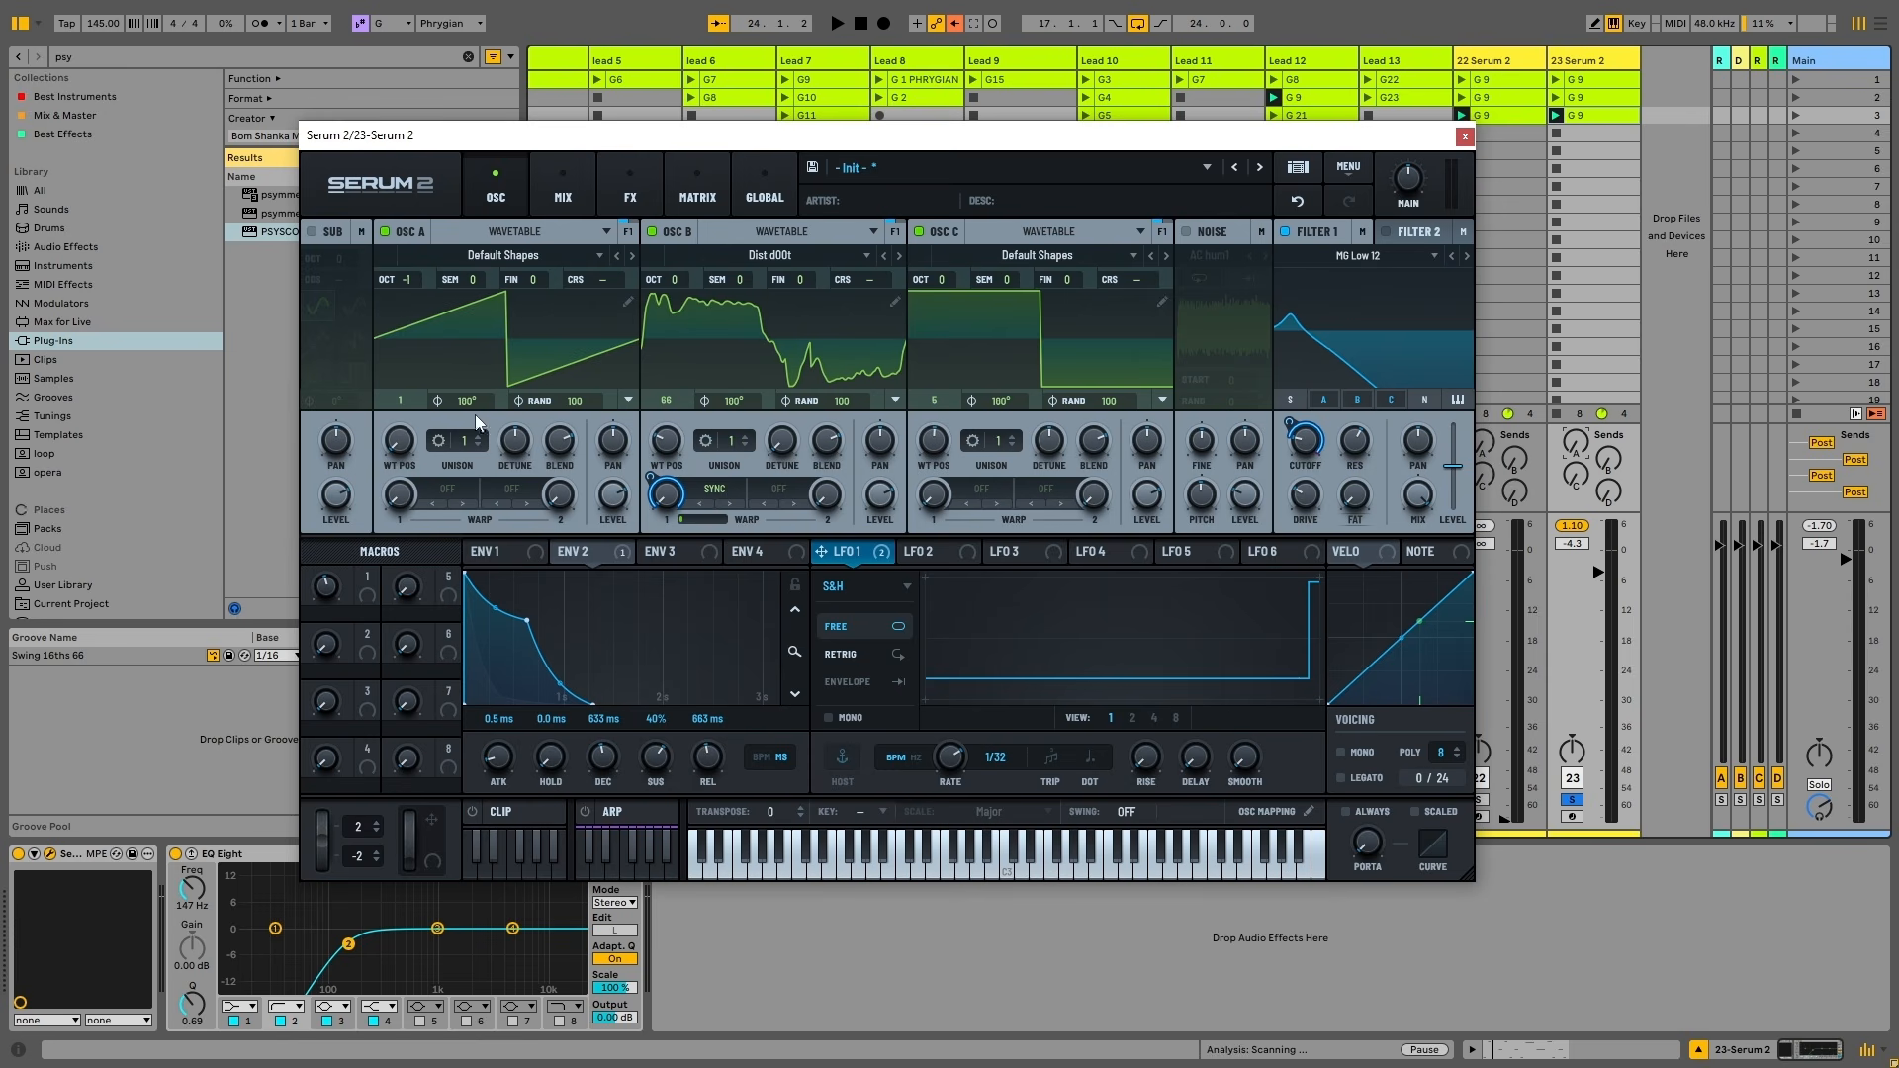
right_click(666, 494)
left_click(732, 641)
Set unison to 8 voices on oscillators A and B and 9 on C, clearing LFO 1's remaining destinations
left_click_drag(736, 448, 734, 340)
key("space")
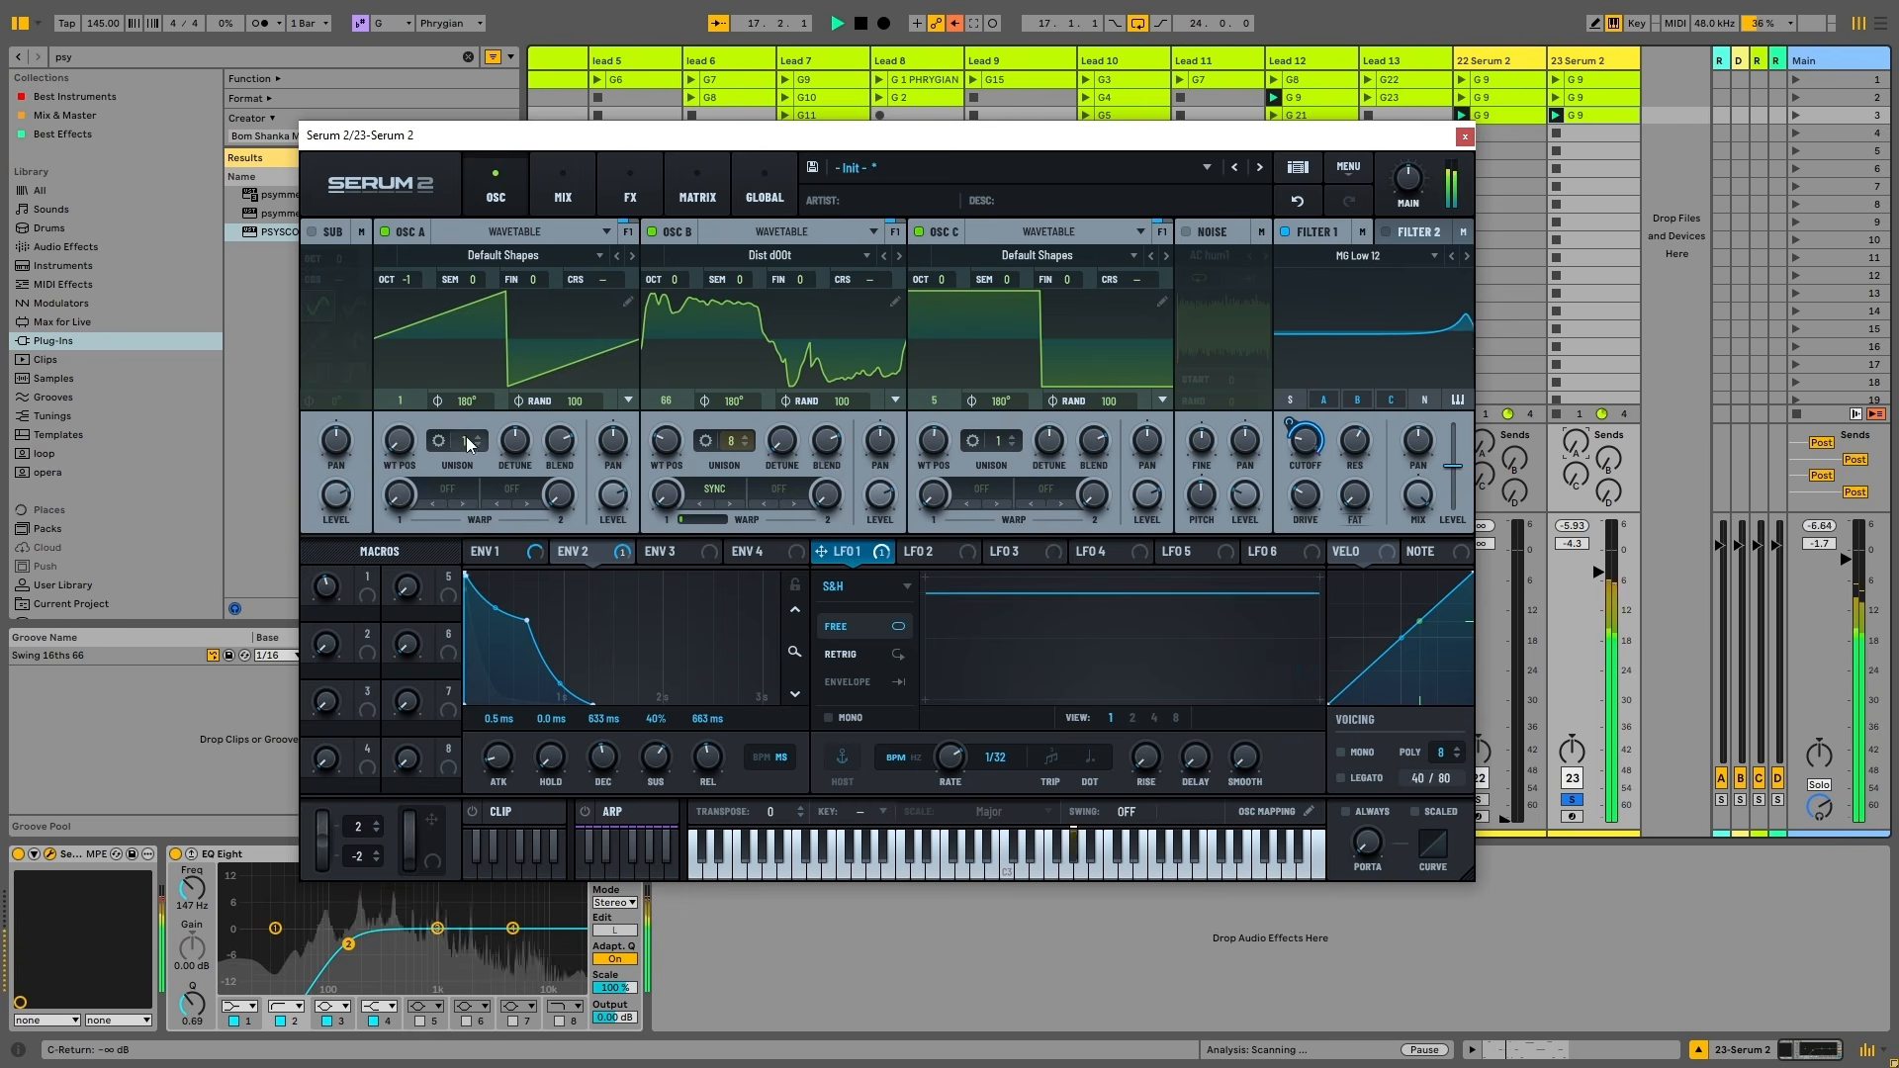
left_click_drag(466, 436, 512, 366)
right_click(879, 551)
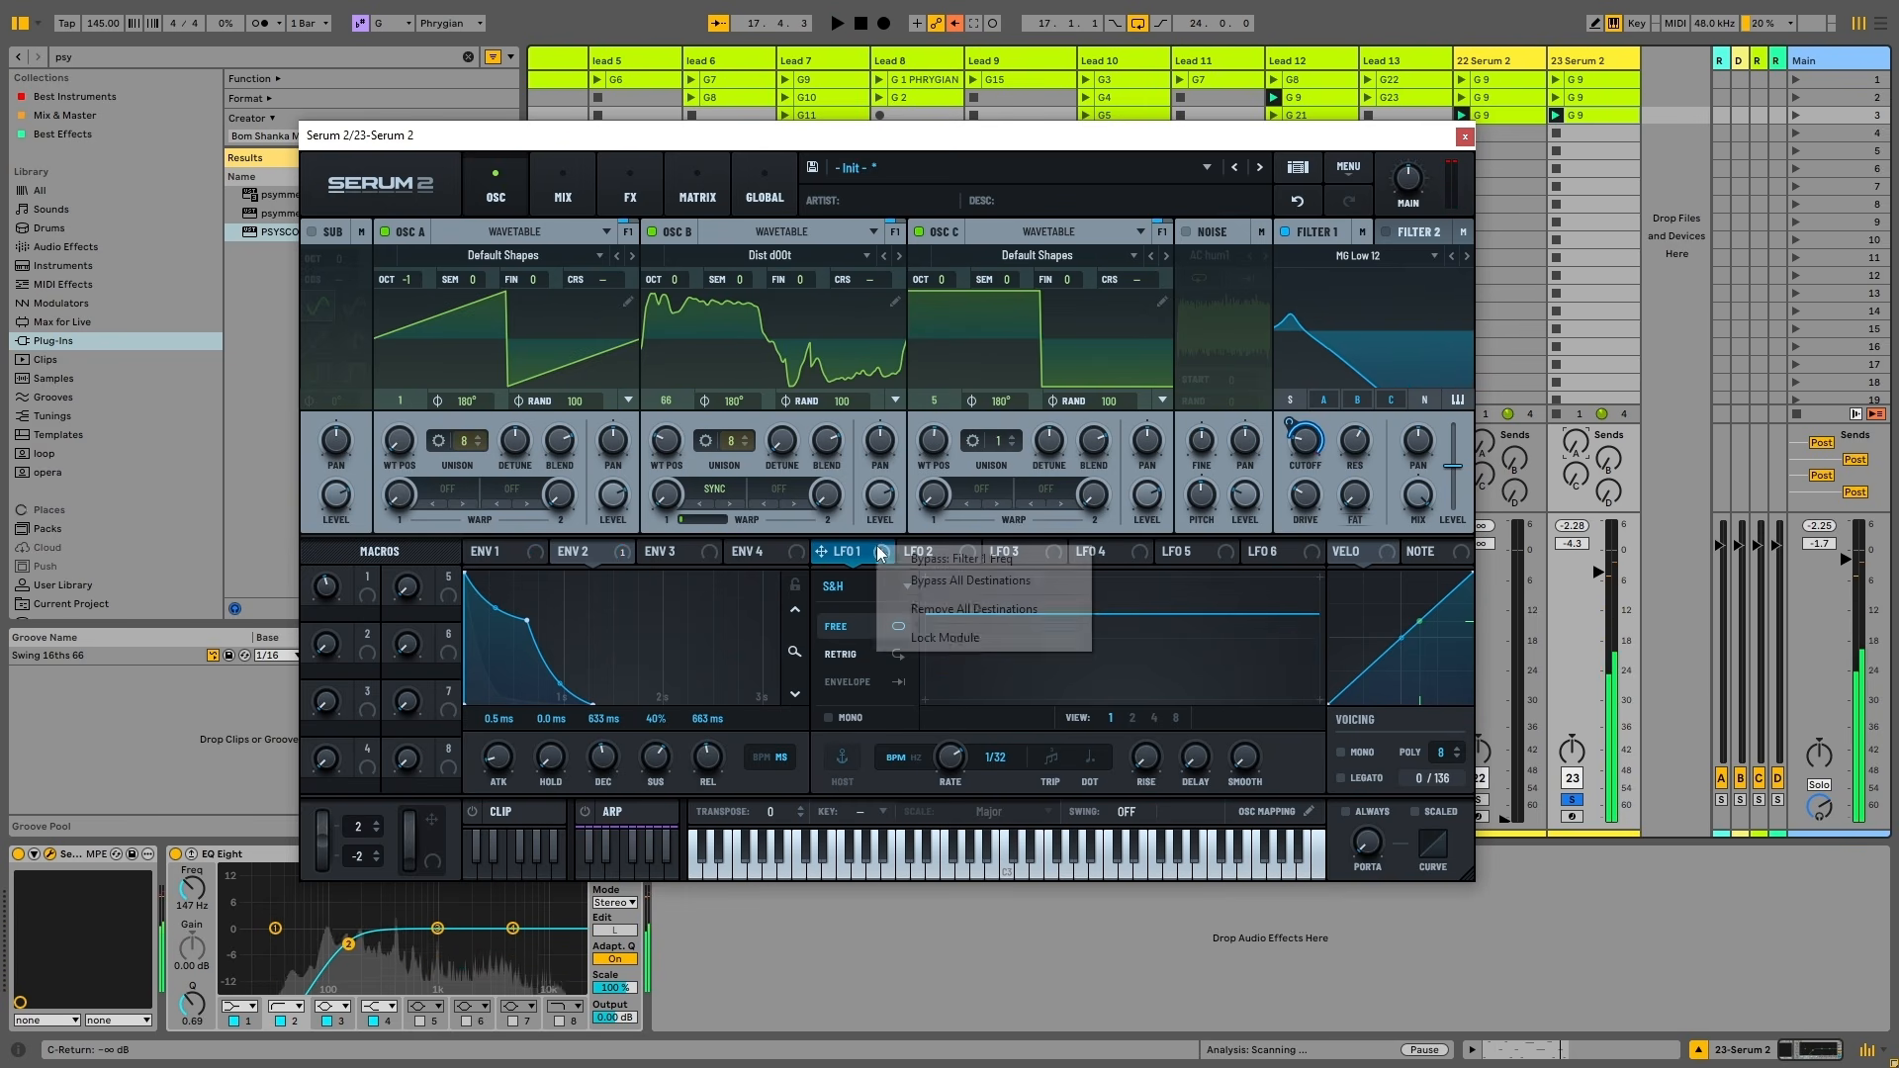
left_click(957, 610)
mouse_move(1337, 371)
left_mouse_down()
mouse_move(1345, 352)
mouse_move(1308, 360)
left_mouse_up()
left_click_drag(995, 435, 1003, 366)
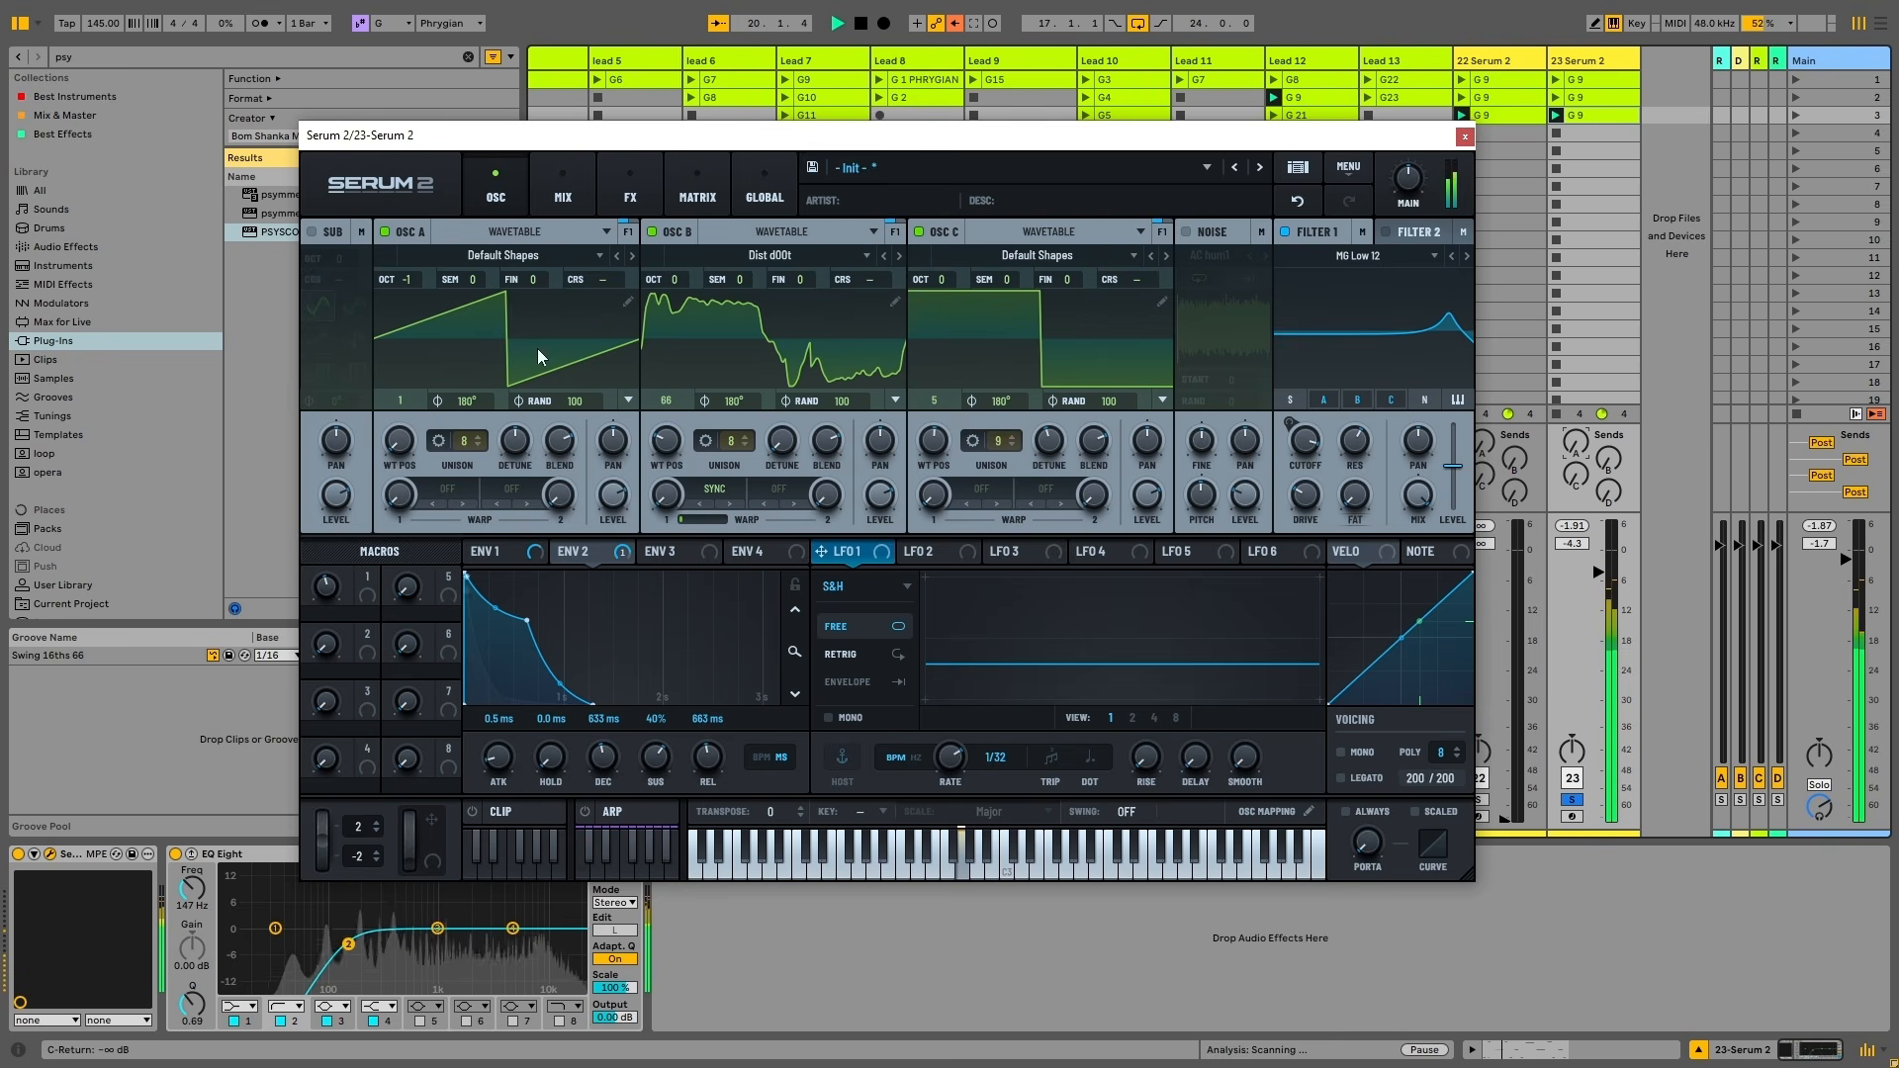
Turn unison detune on oscillators B, C and A down to minimum while auditioning
left_click_drag(782, 442, 792, 510)
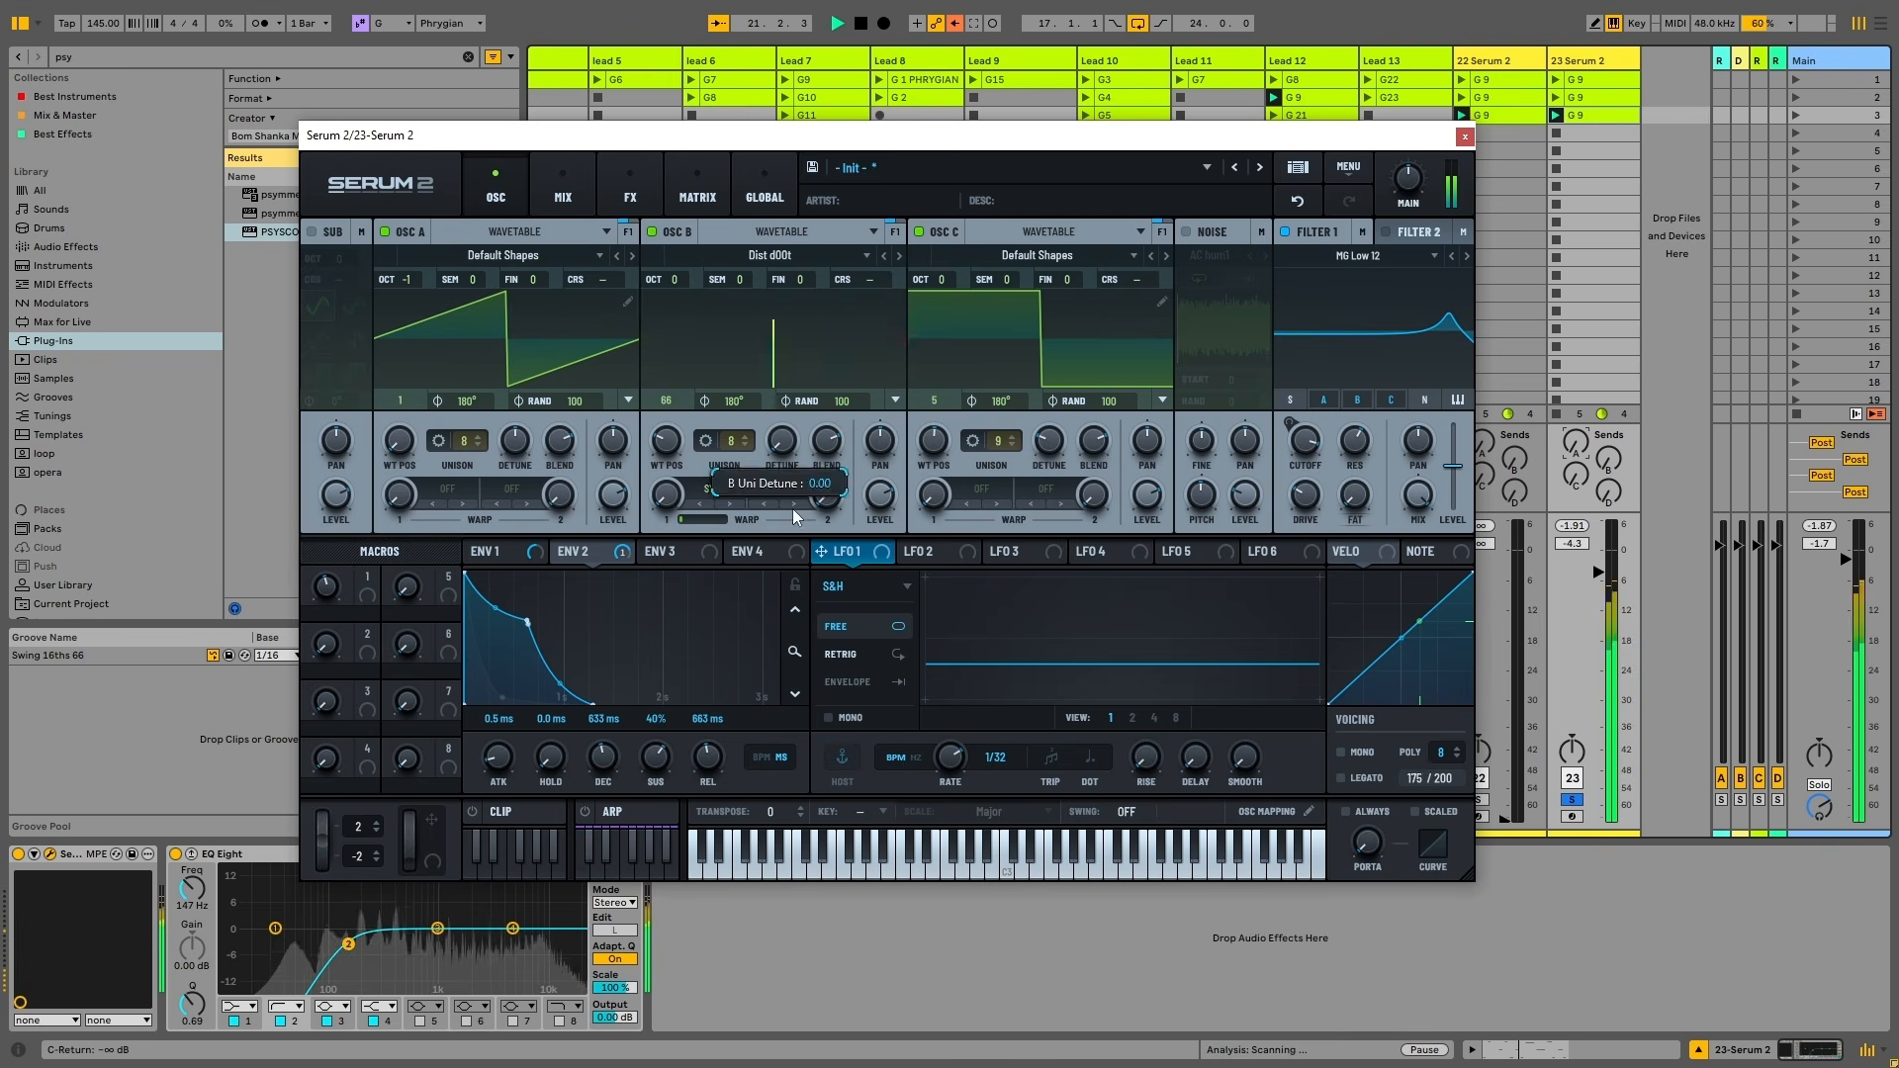
key("space")
left_click_drag(1050, 441, 1056, 514)
left_click_drag(515, 441, 476, 690)
key("space")
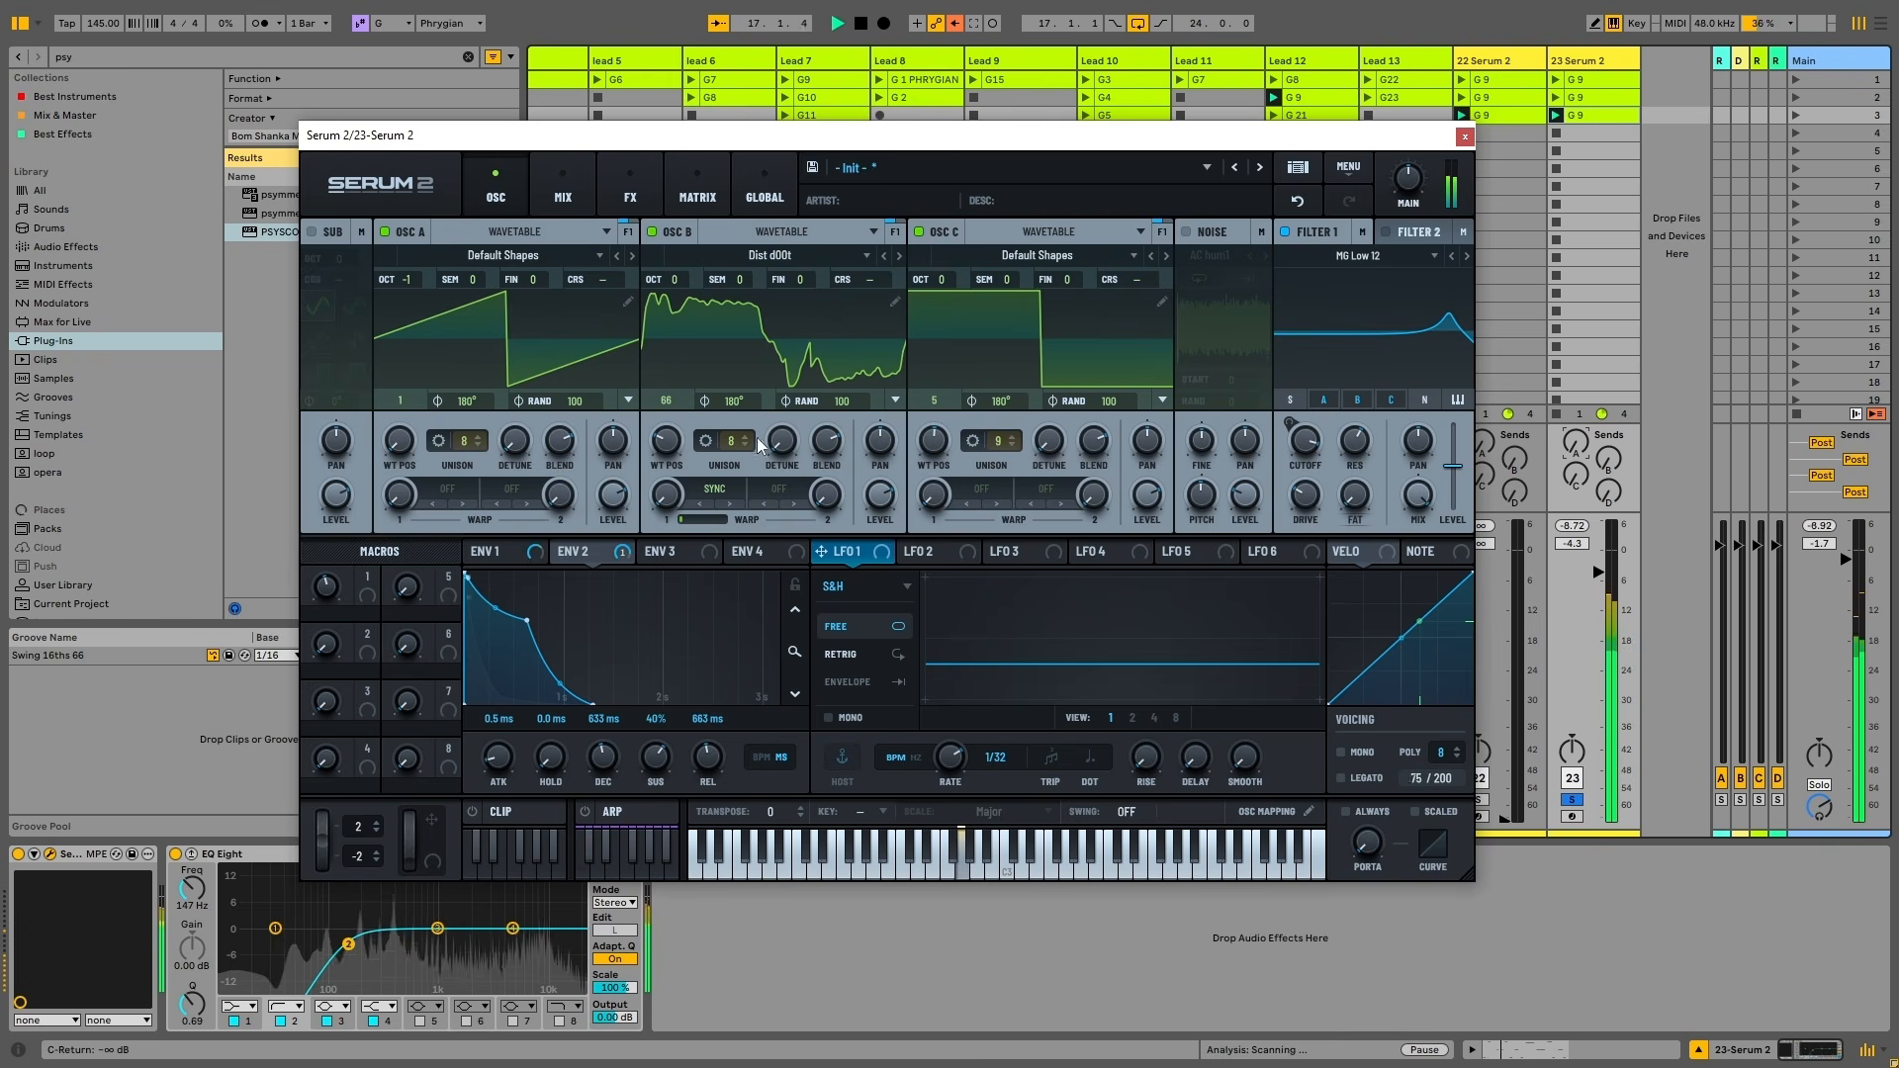
key("space")
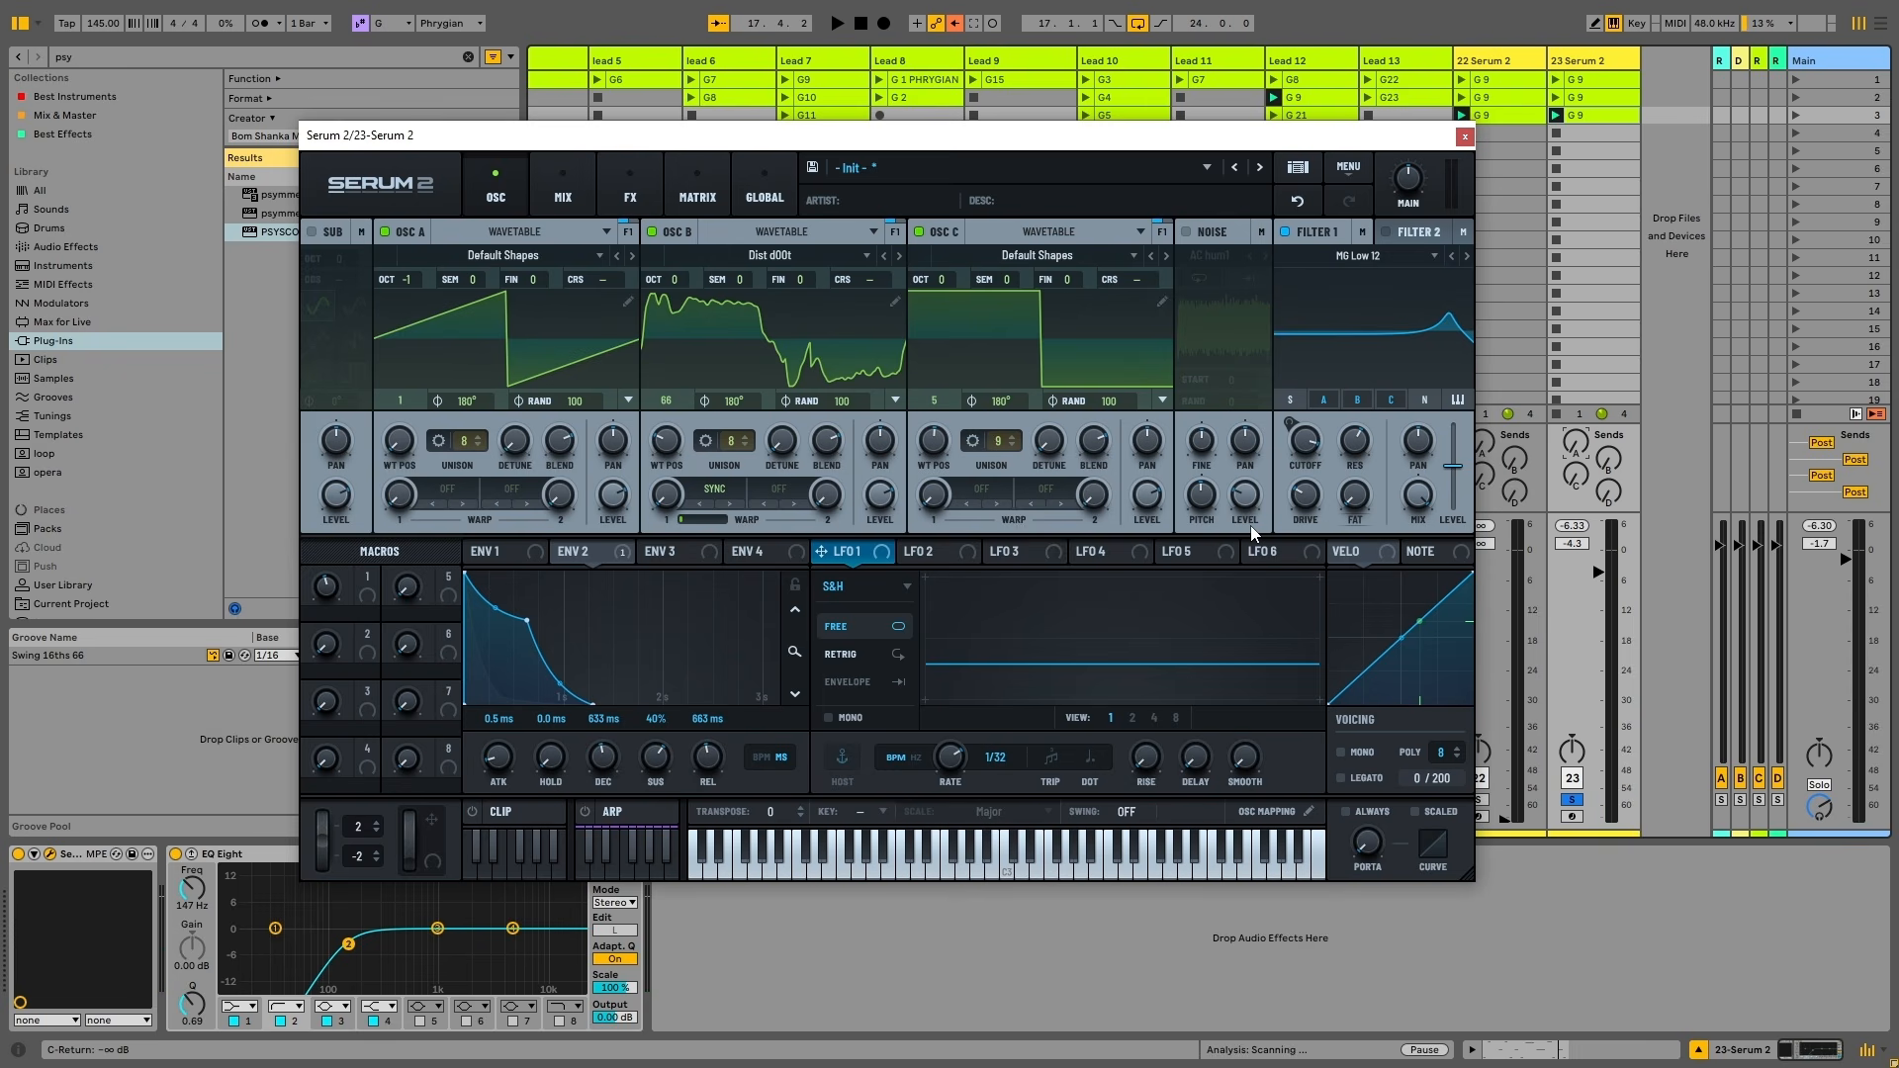
key("space")
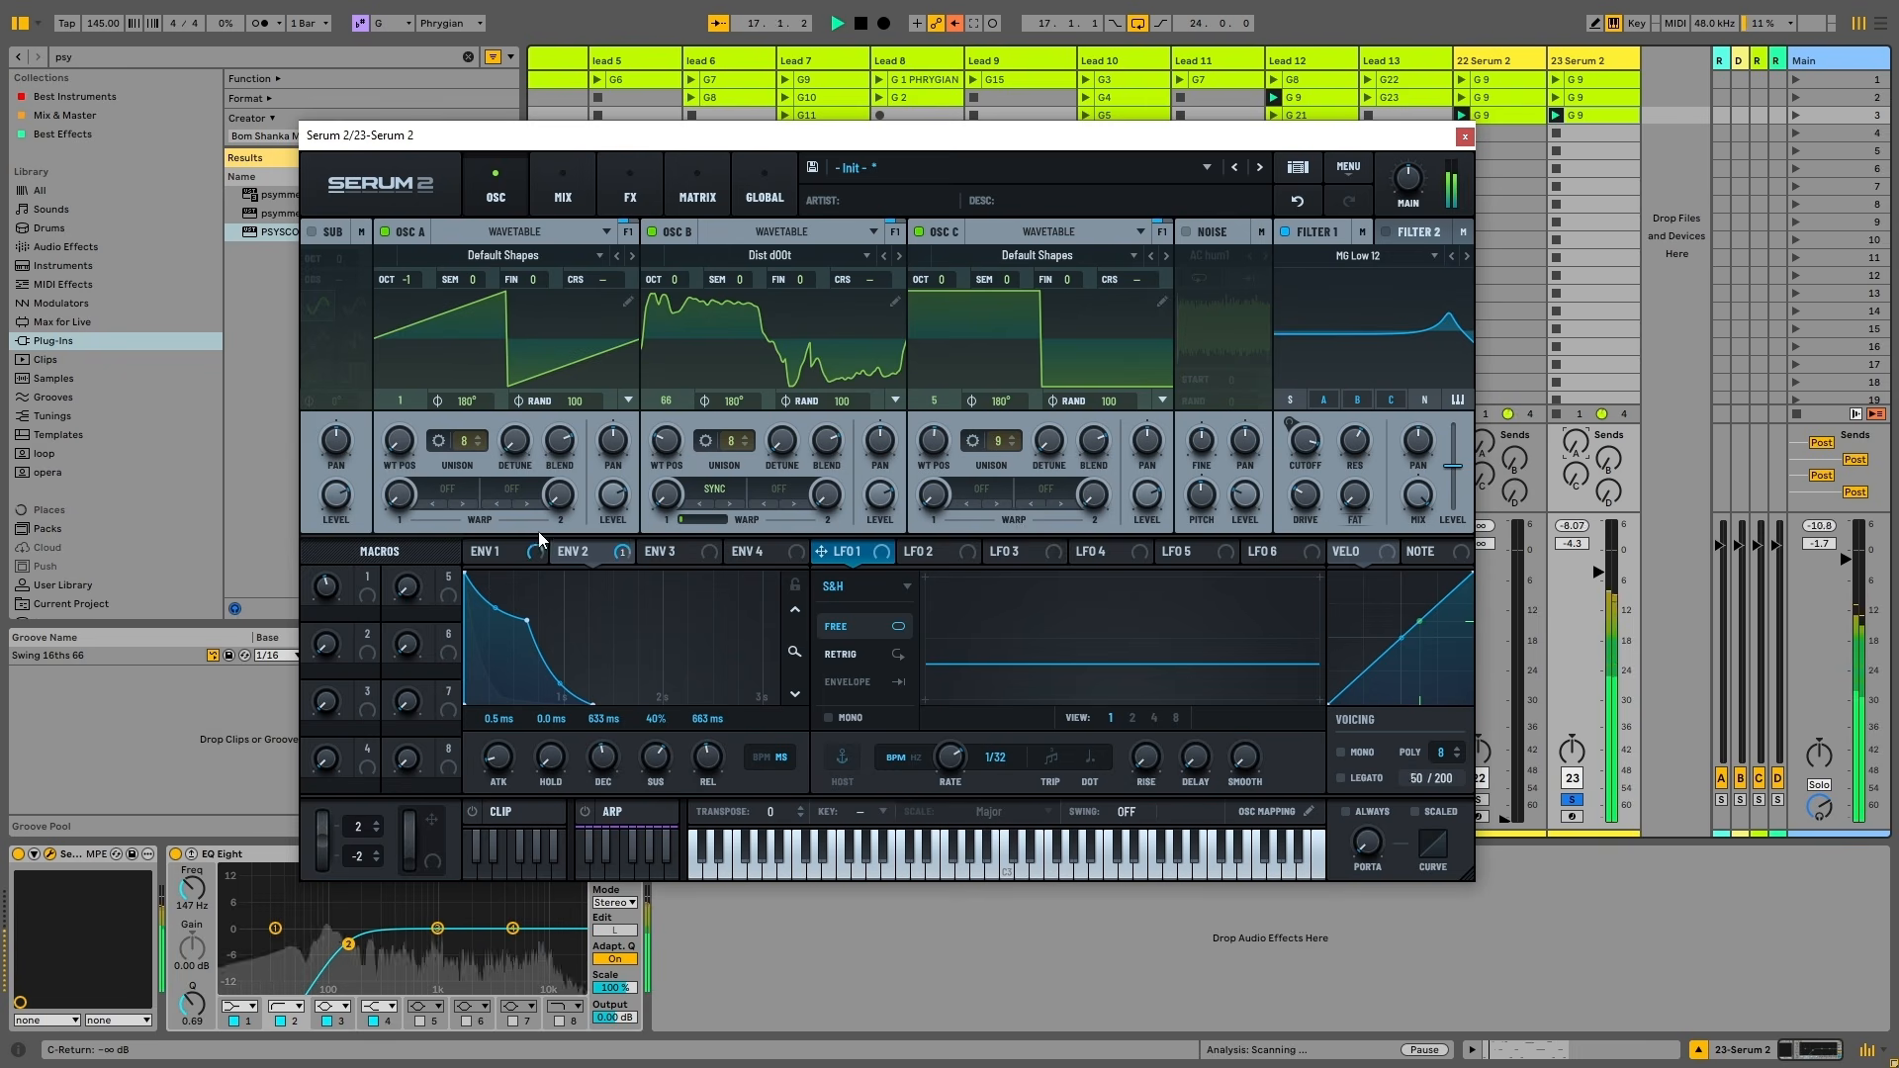
Raise unison detune (A 0.13, B 0.56, C up) and settle oscillator B's wavetable position at 47
left_click_drag(401, 443, 399, 453)
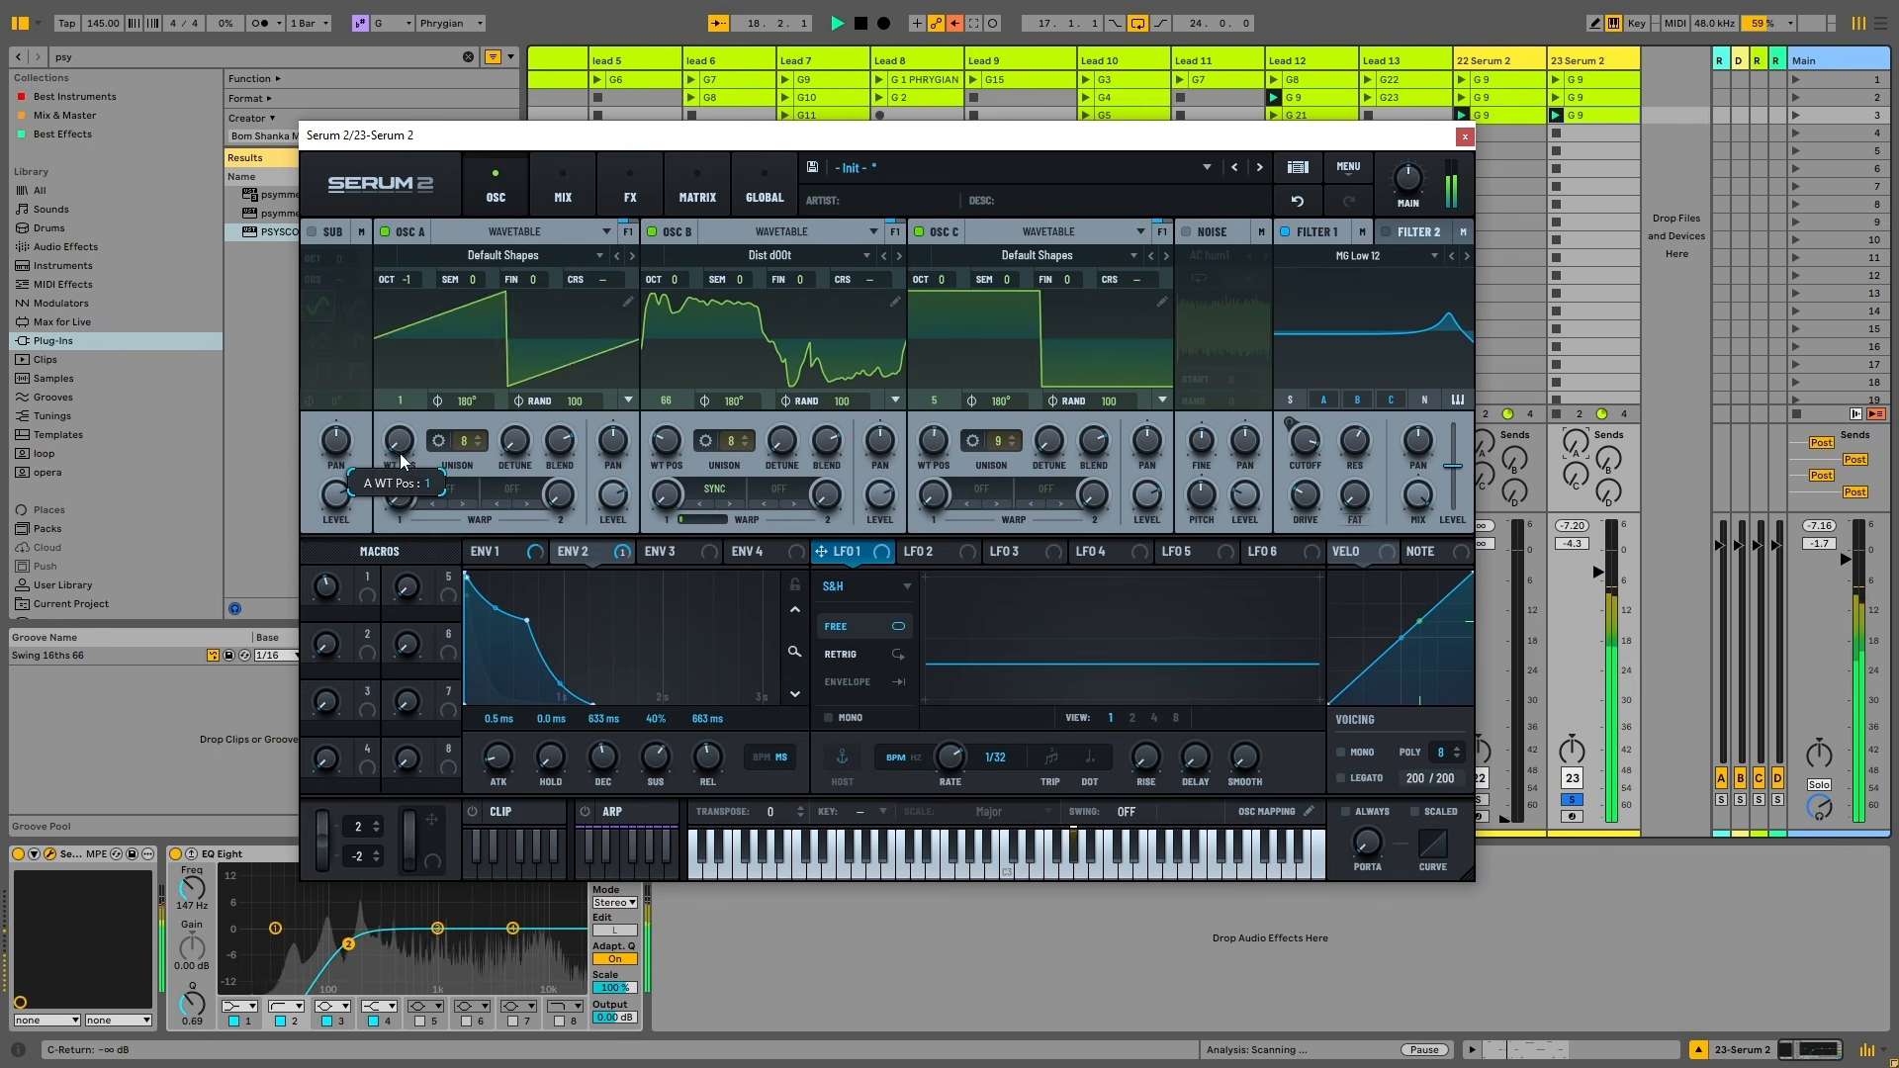
left_click_drag(515, 441, 518, 362)
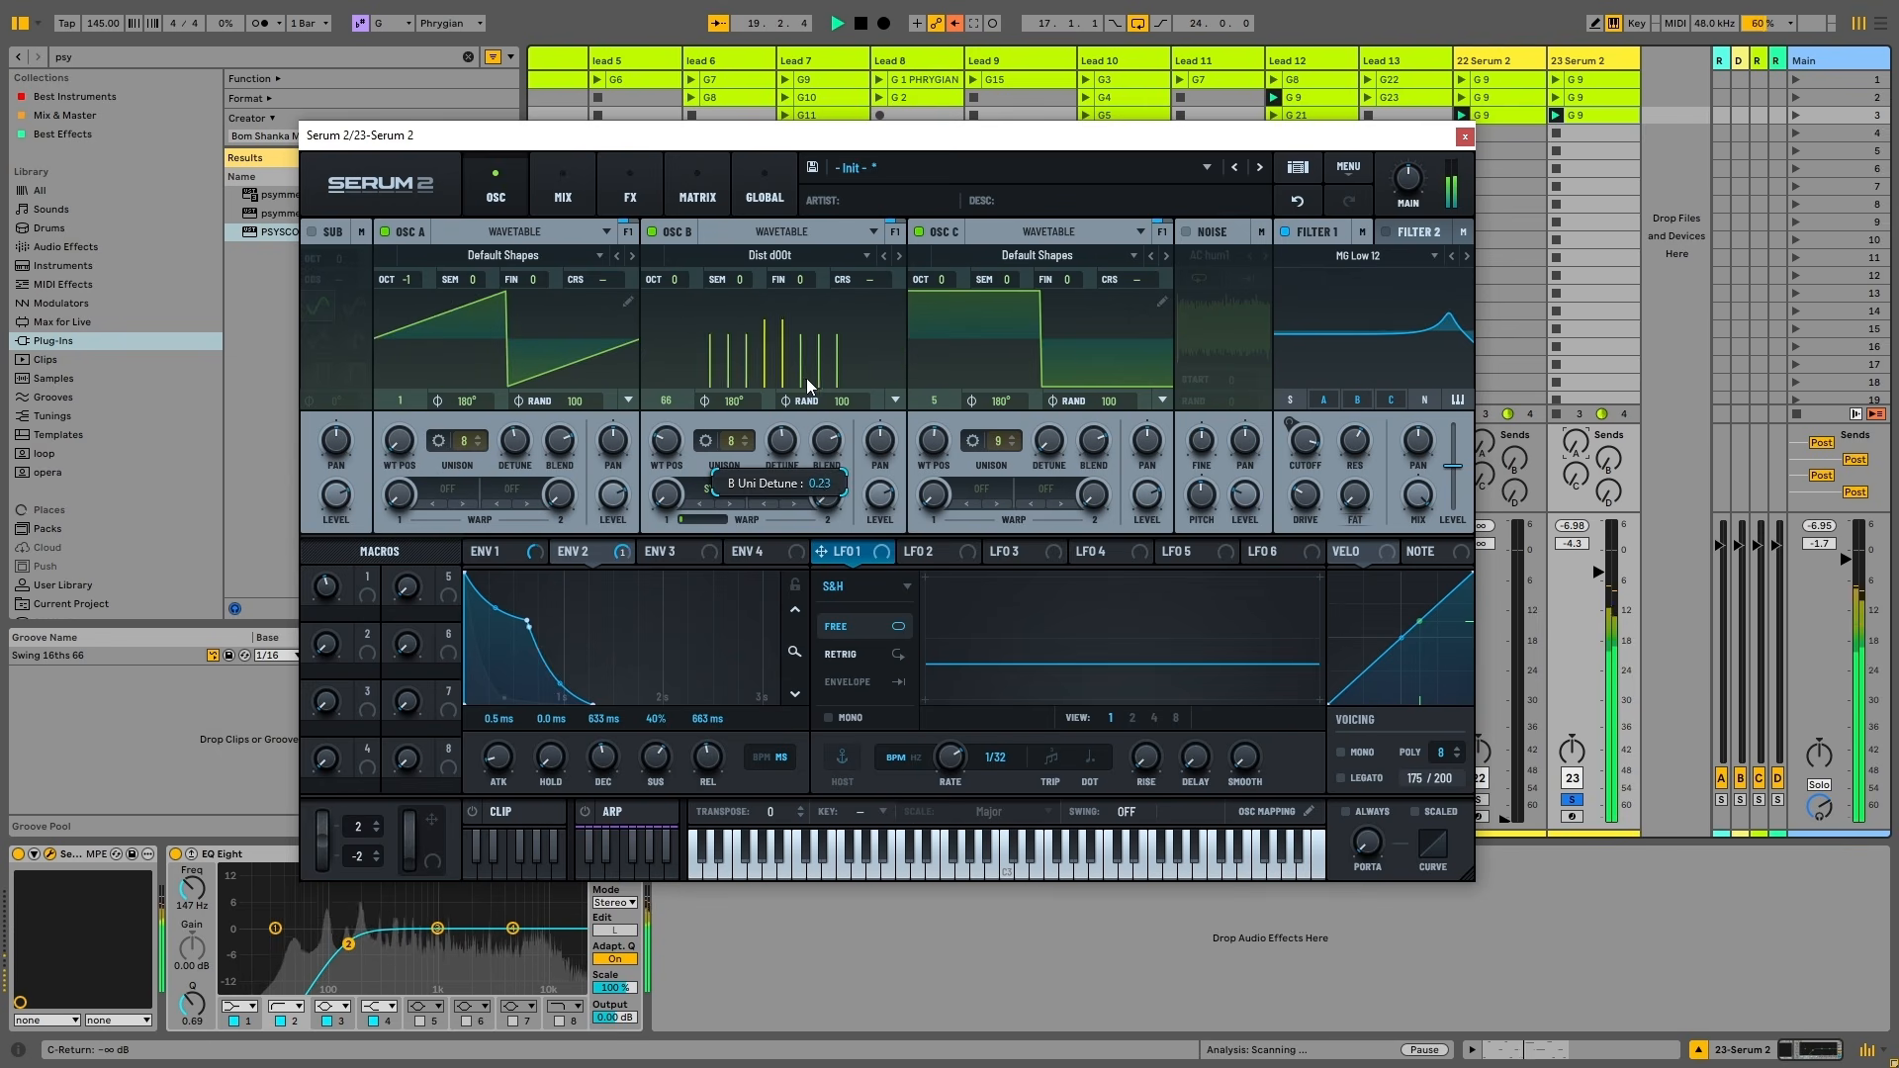
left_click_drag(1051, 445, 1102, 334)
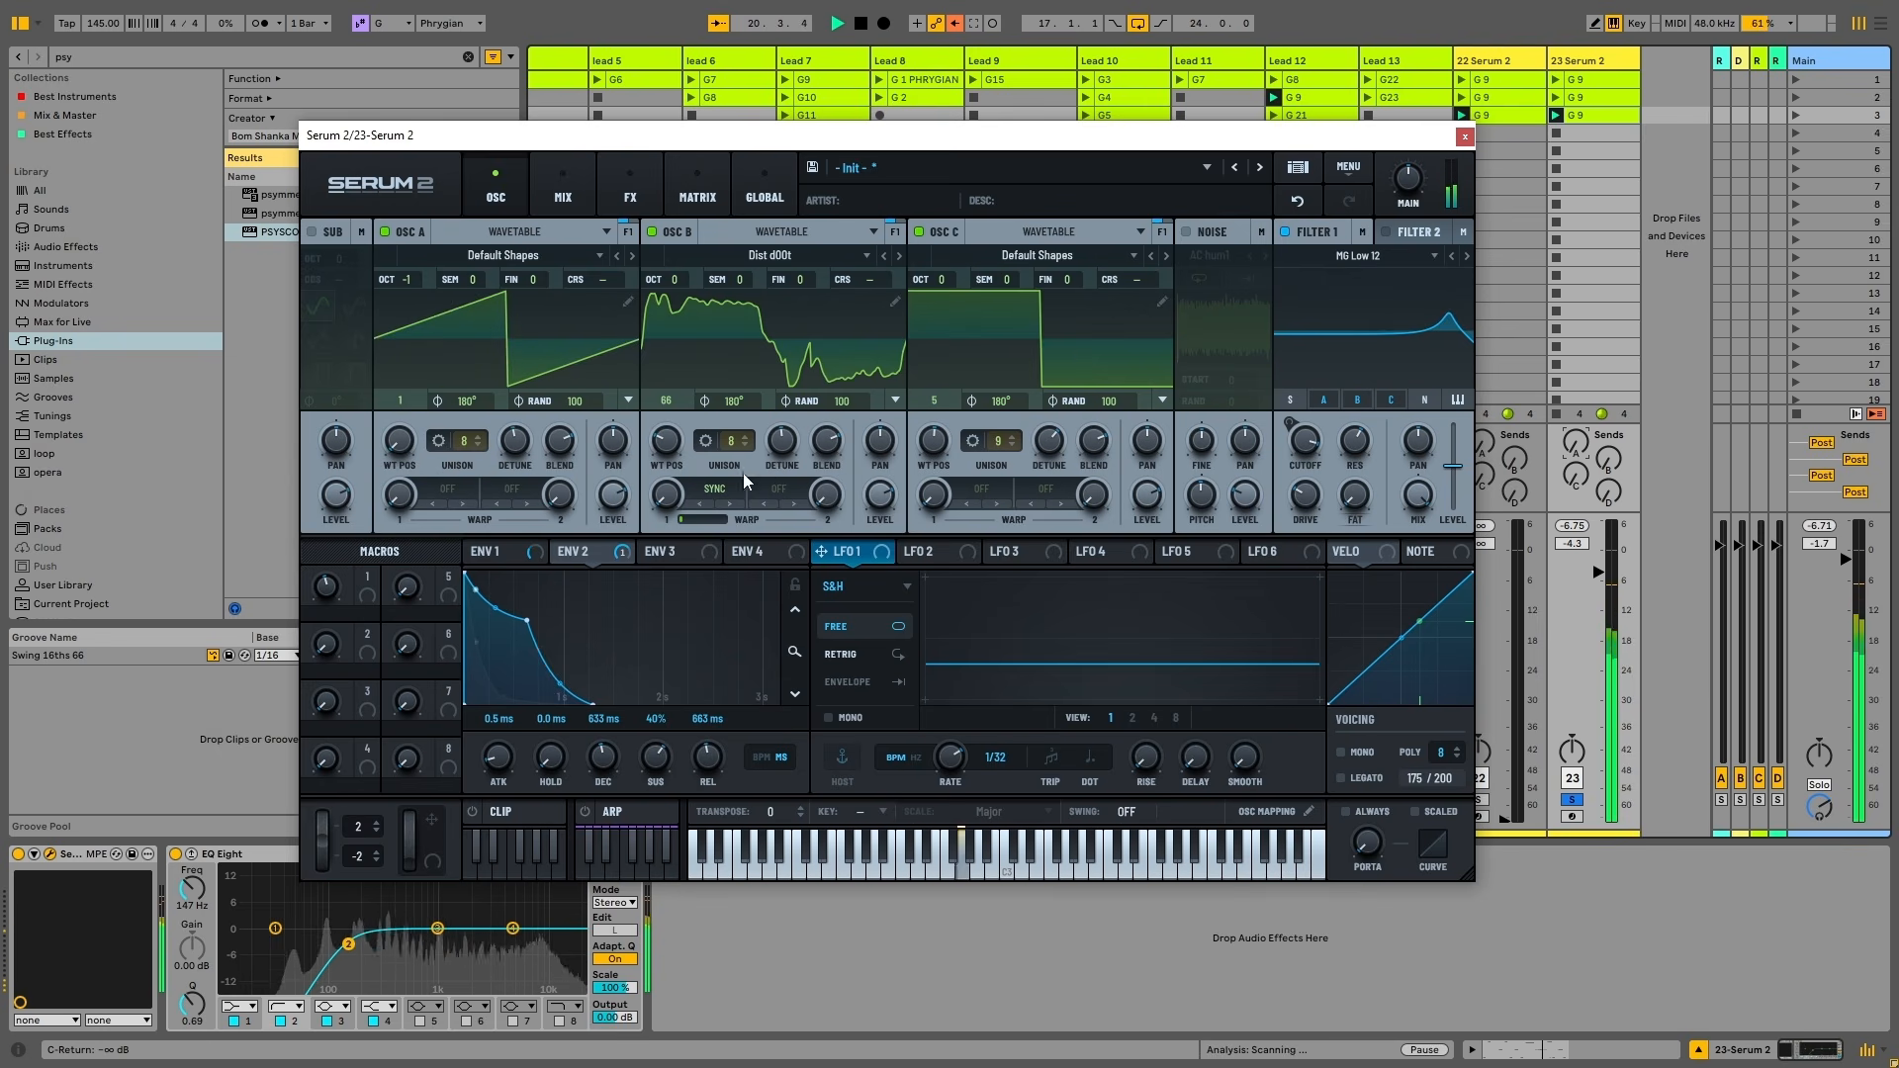
left_click_drag(782, 442, 781, 401)
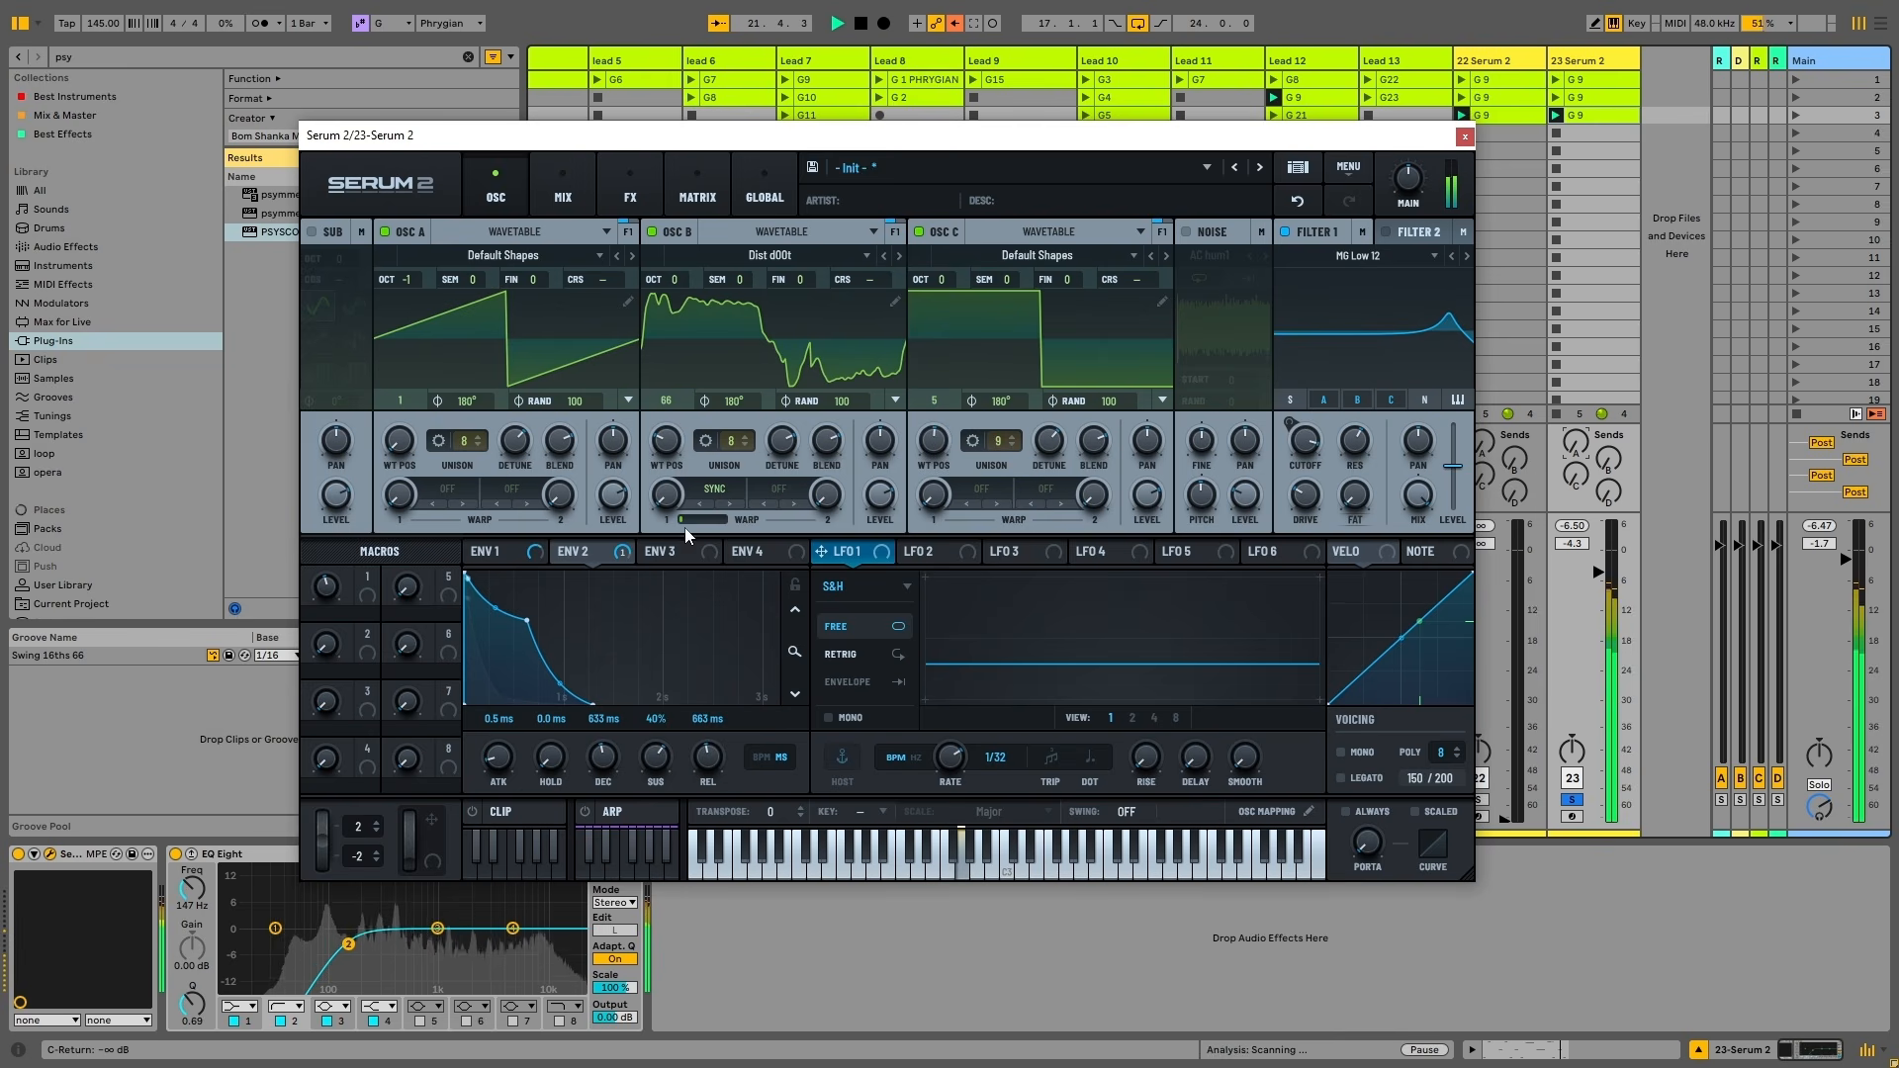
left_click_drag(657, 453, 654, 513)
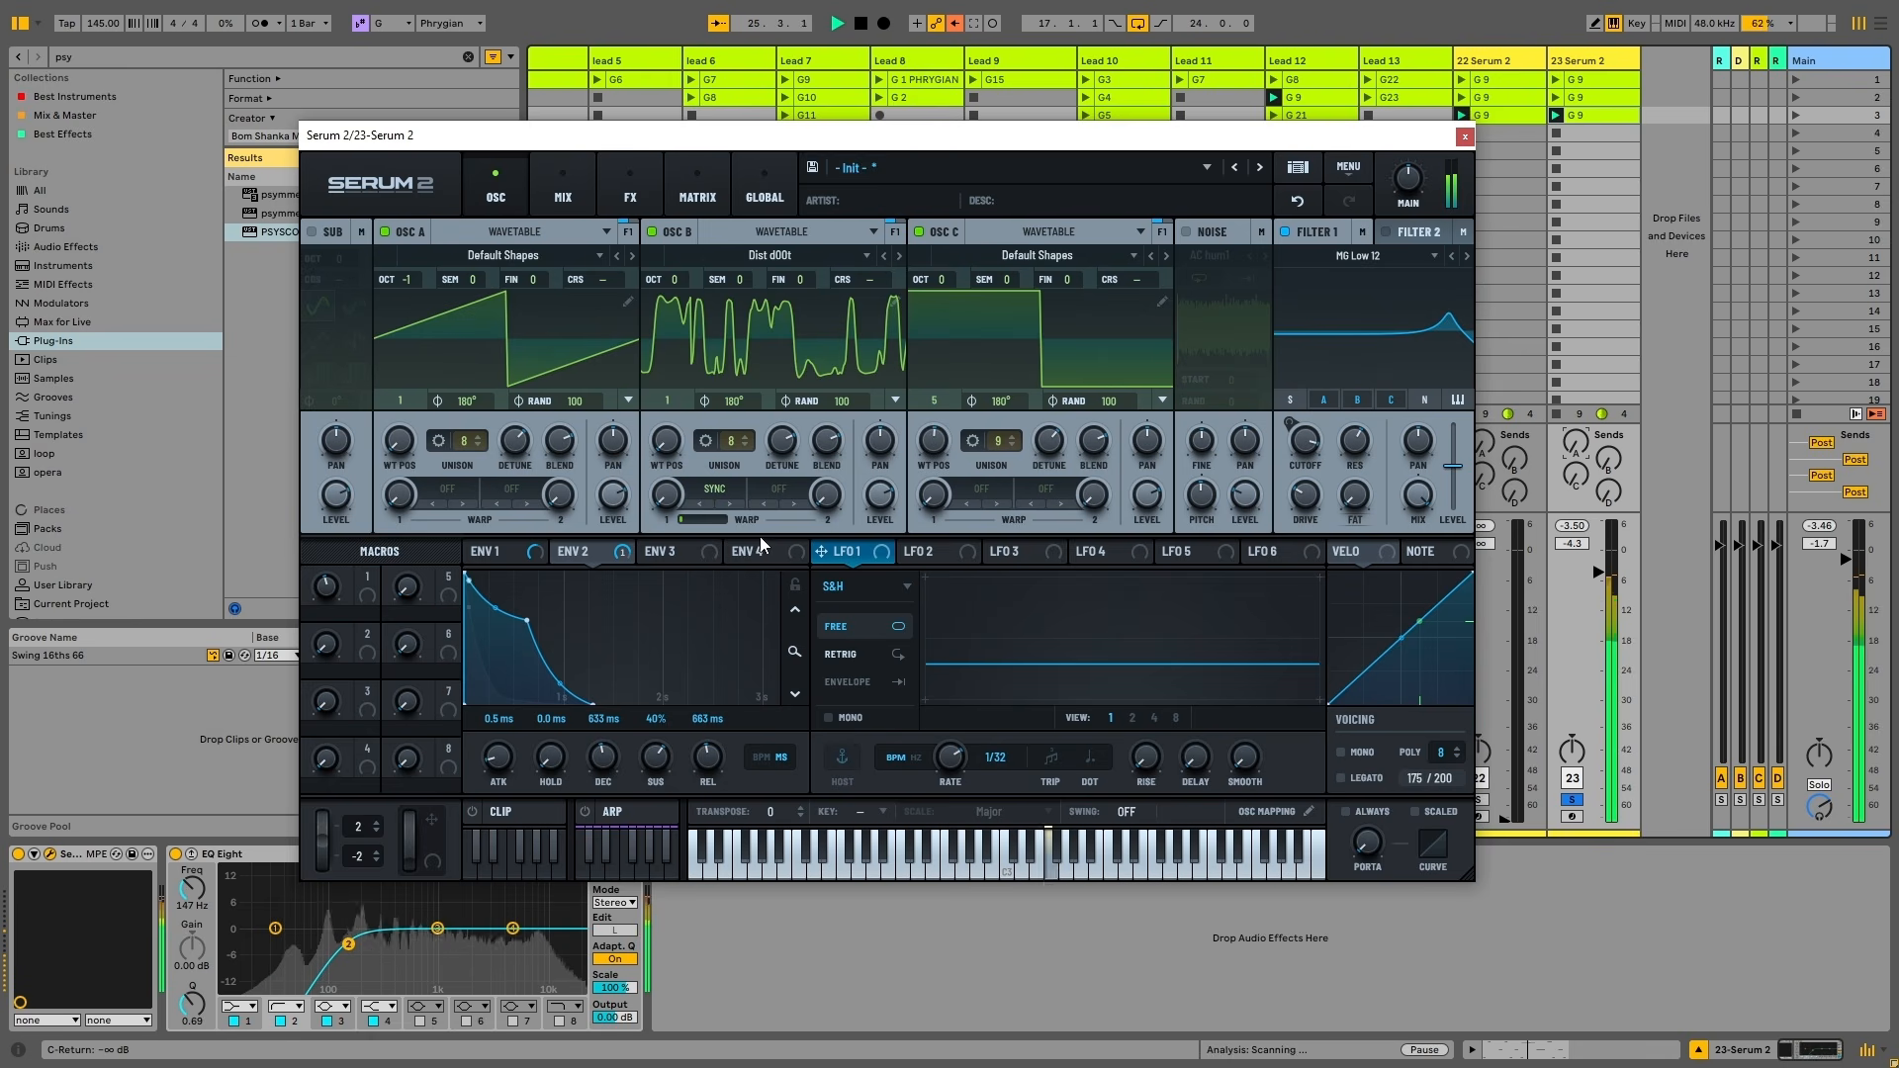
left_click_drag(664, 401, 715, 494)
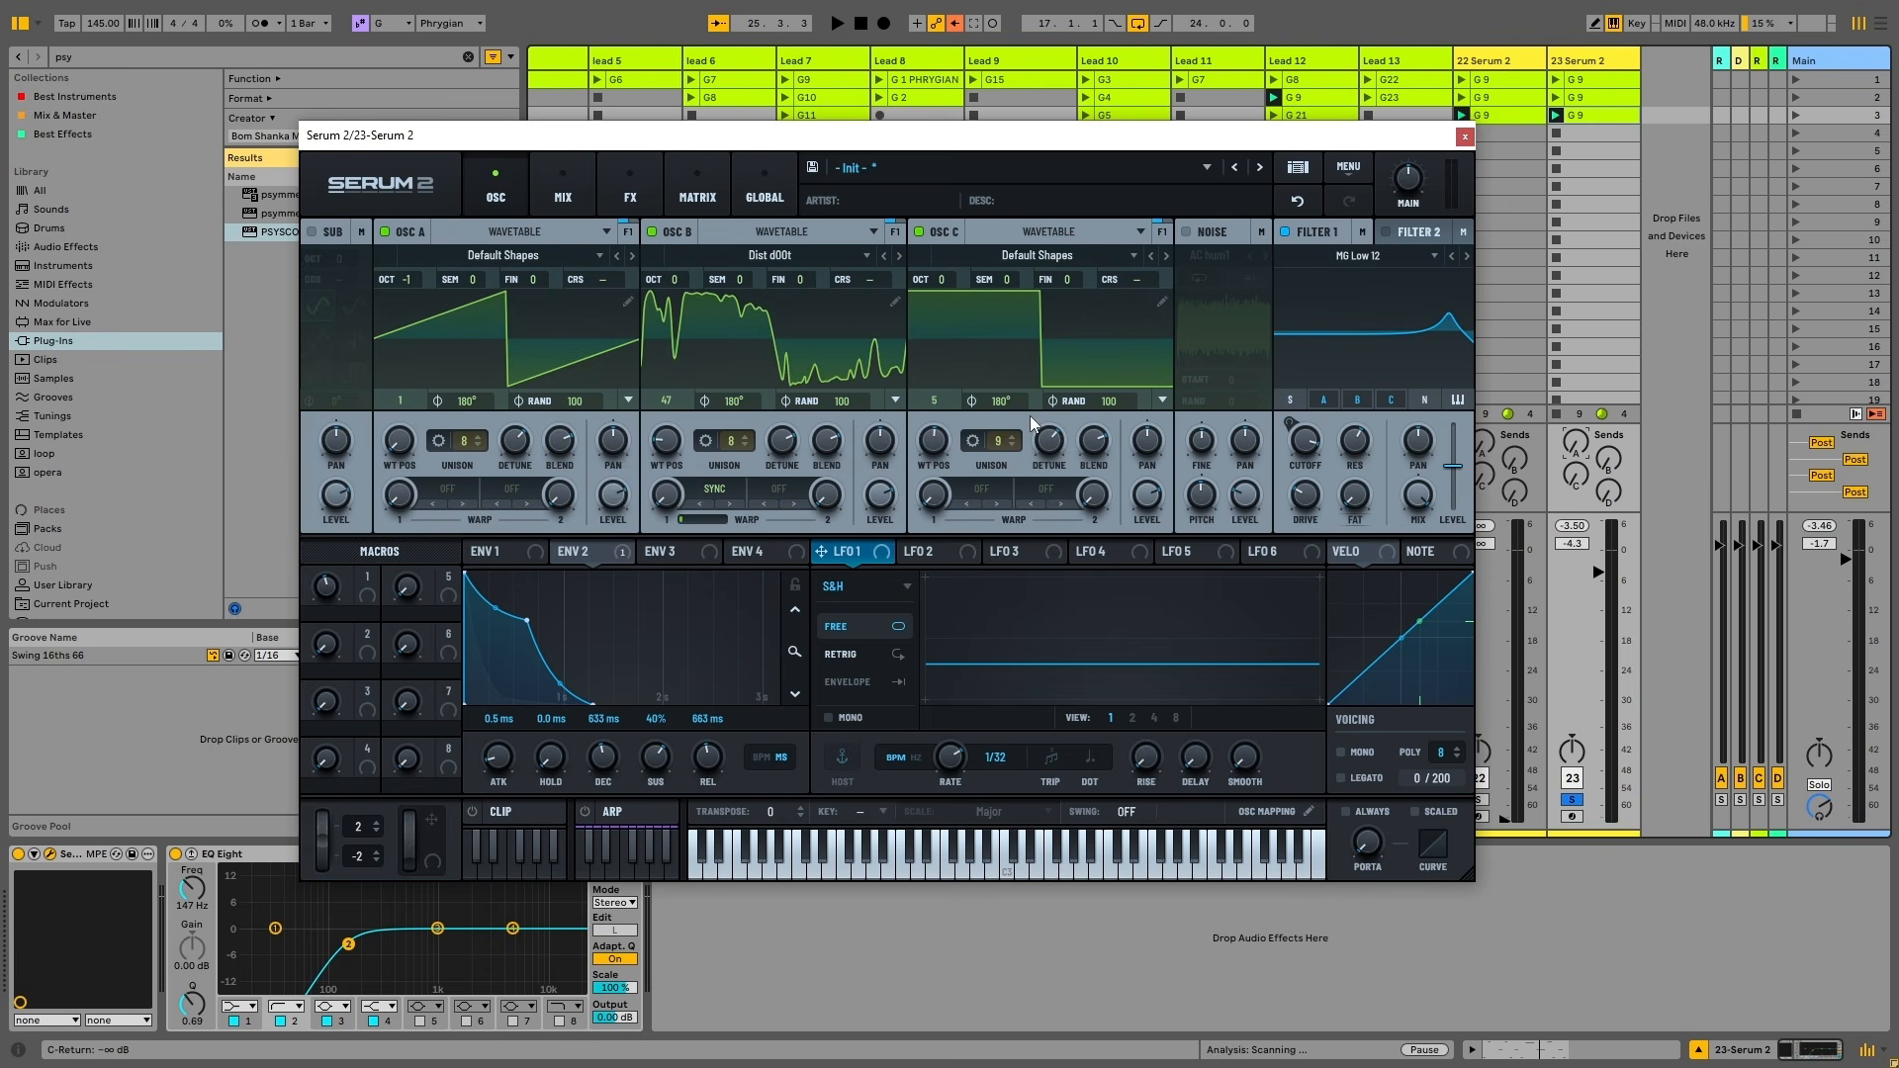
Set oscillator B's second warp mode to FM (C) and audition it with playback
left_click(782, 484)
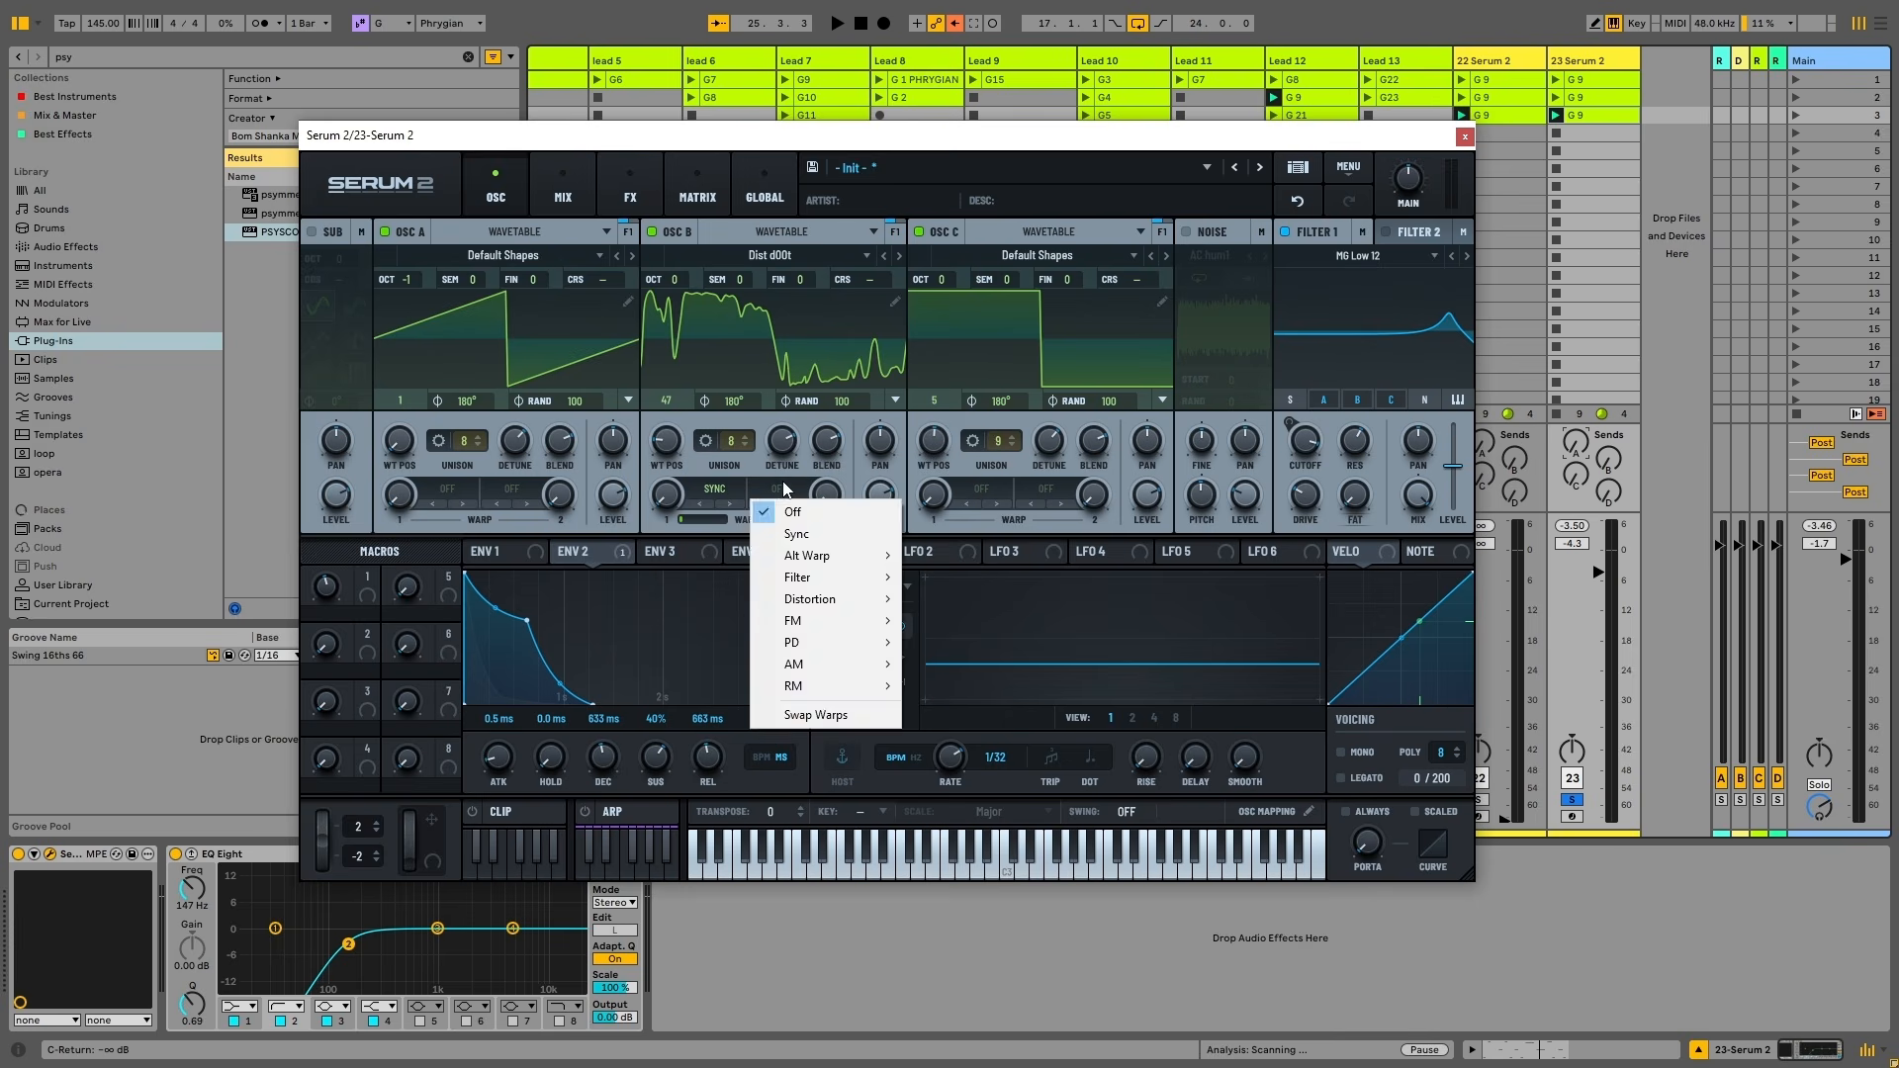
left_click(952, 513)
left_click(749, 497)
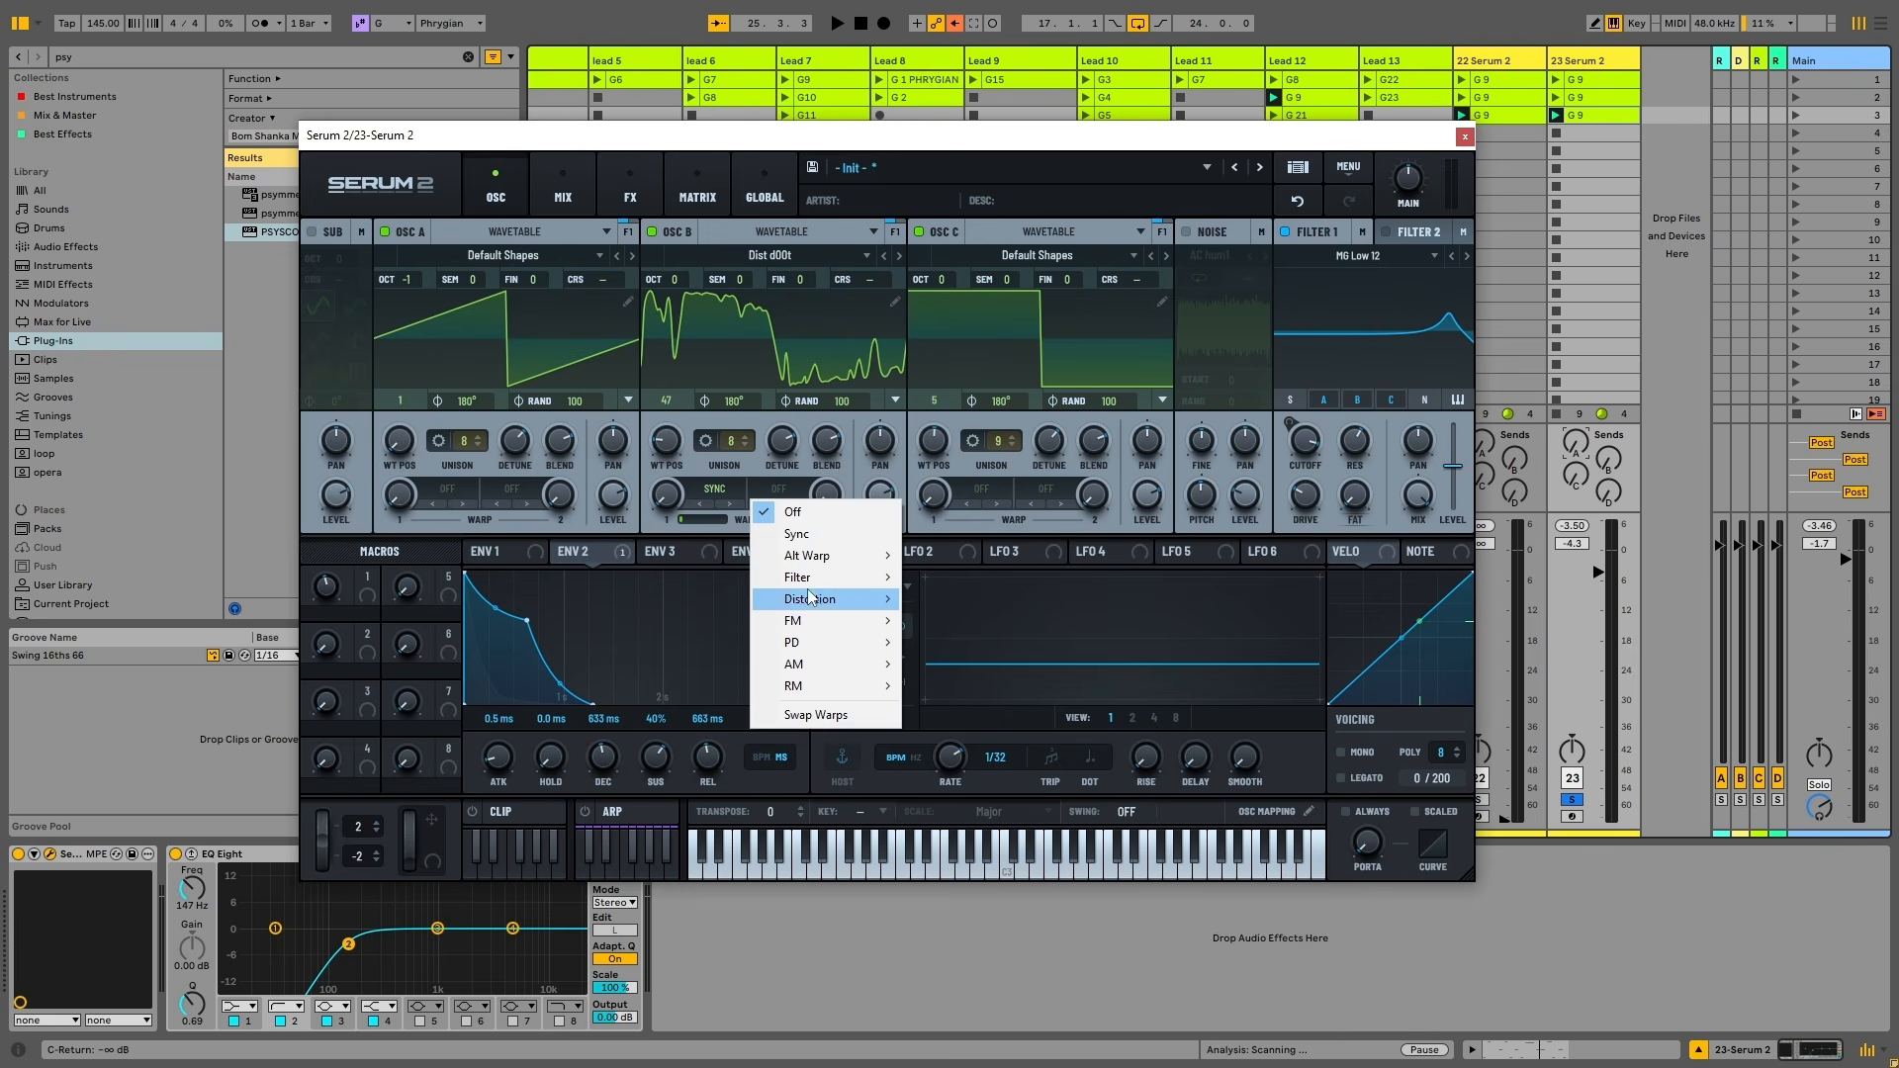
mouse_move(887, 623)
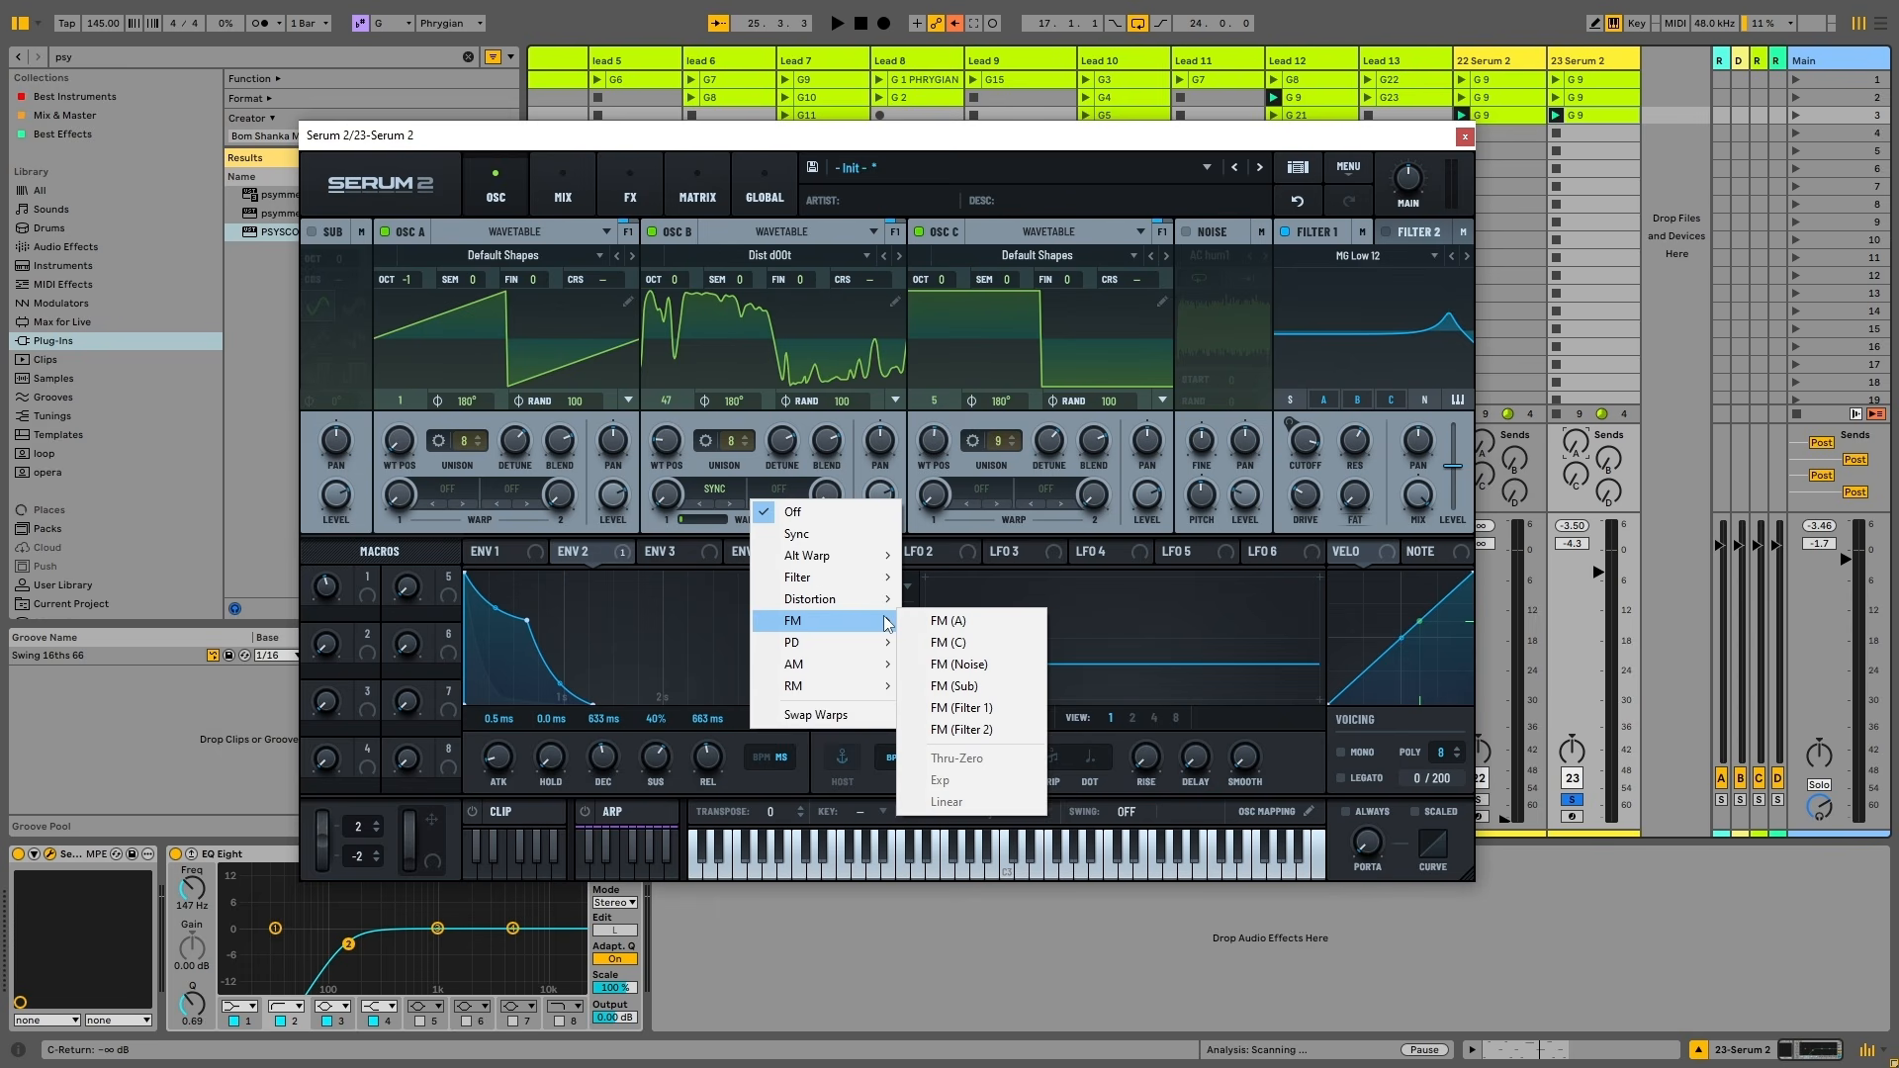
left_click(952, 643)
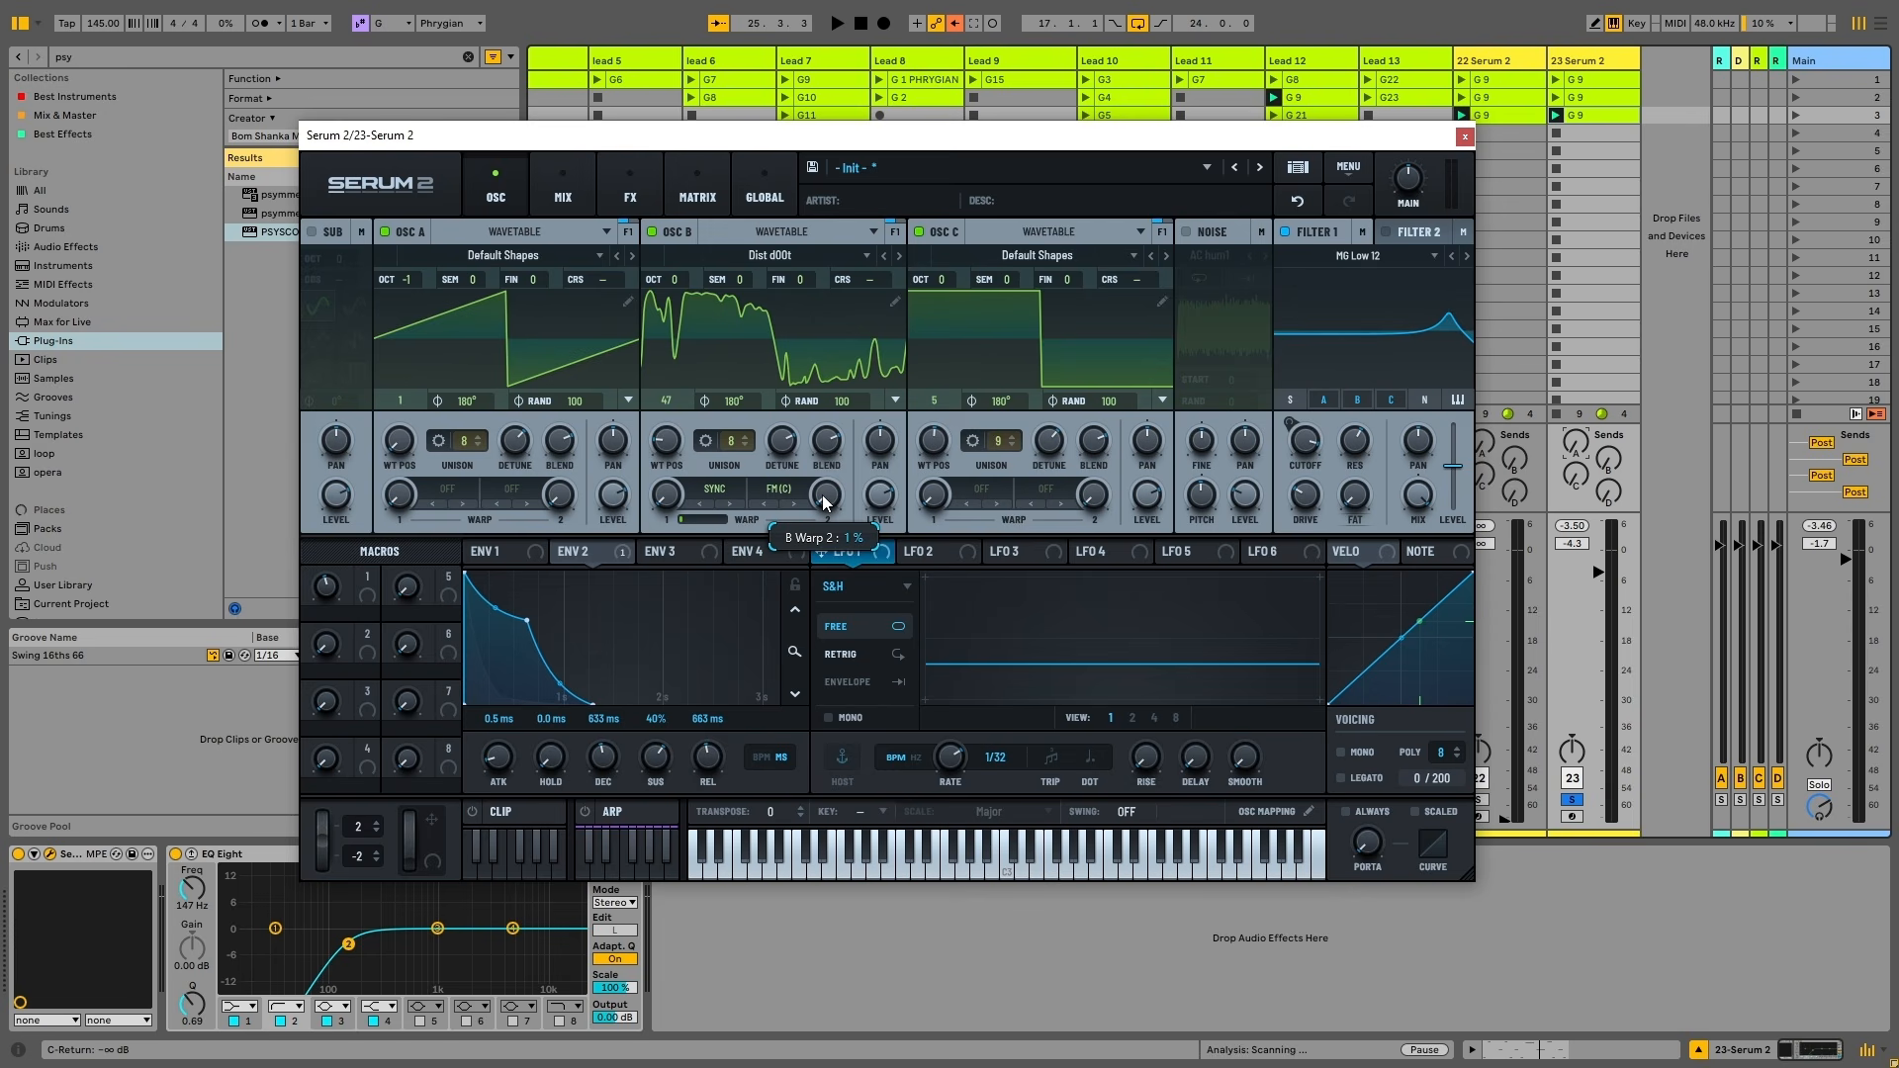
key("space")
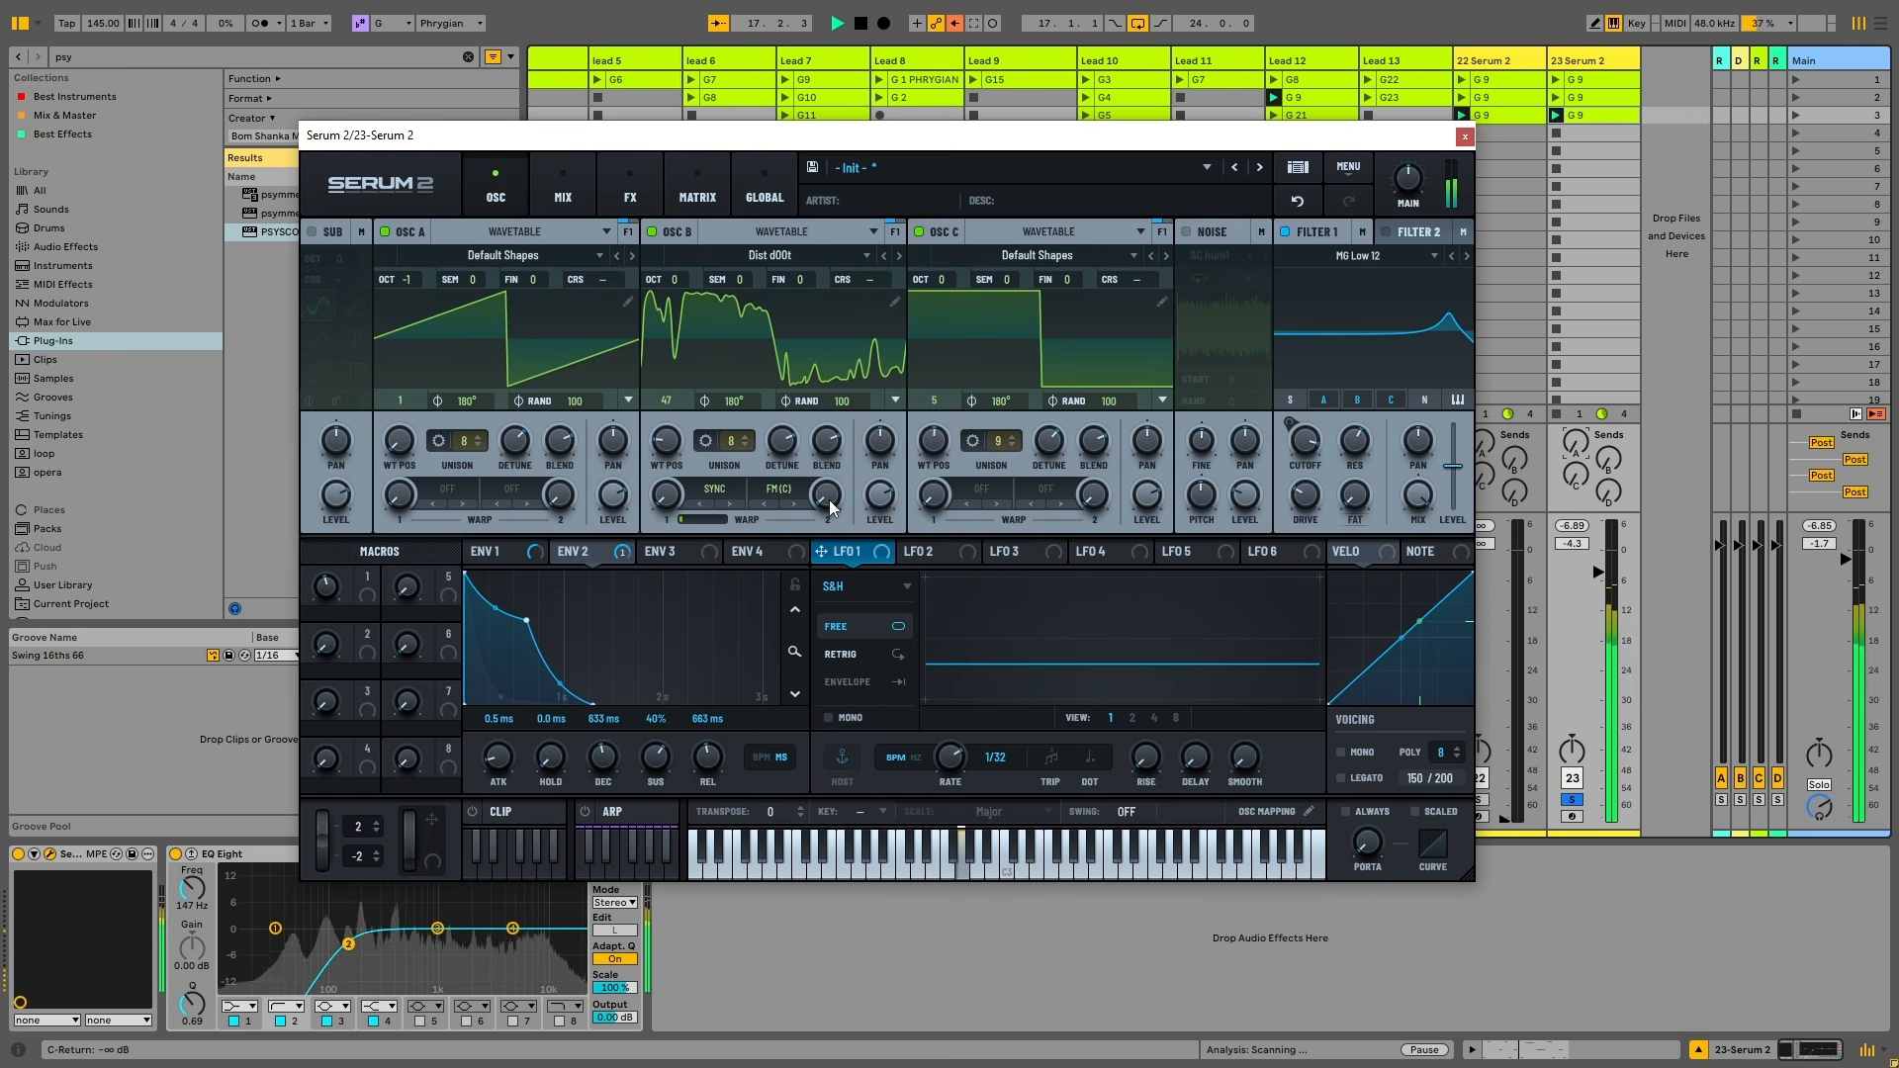
key("space")
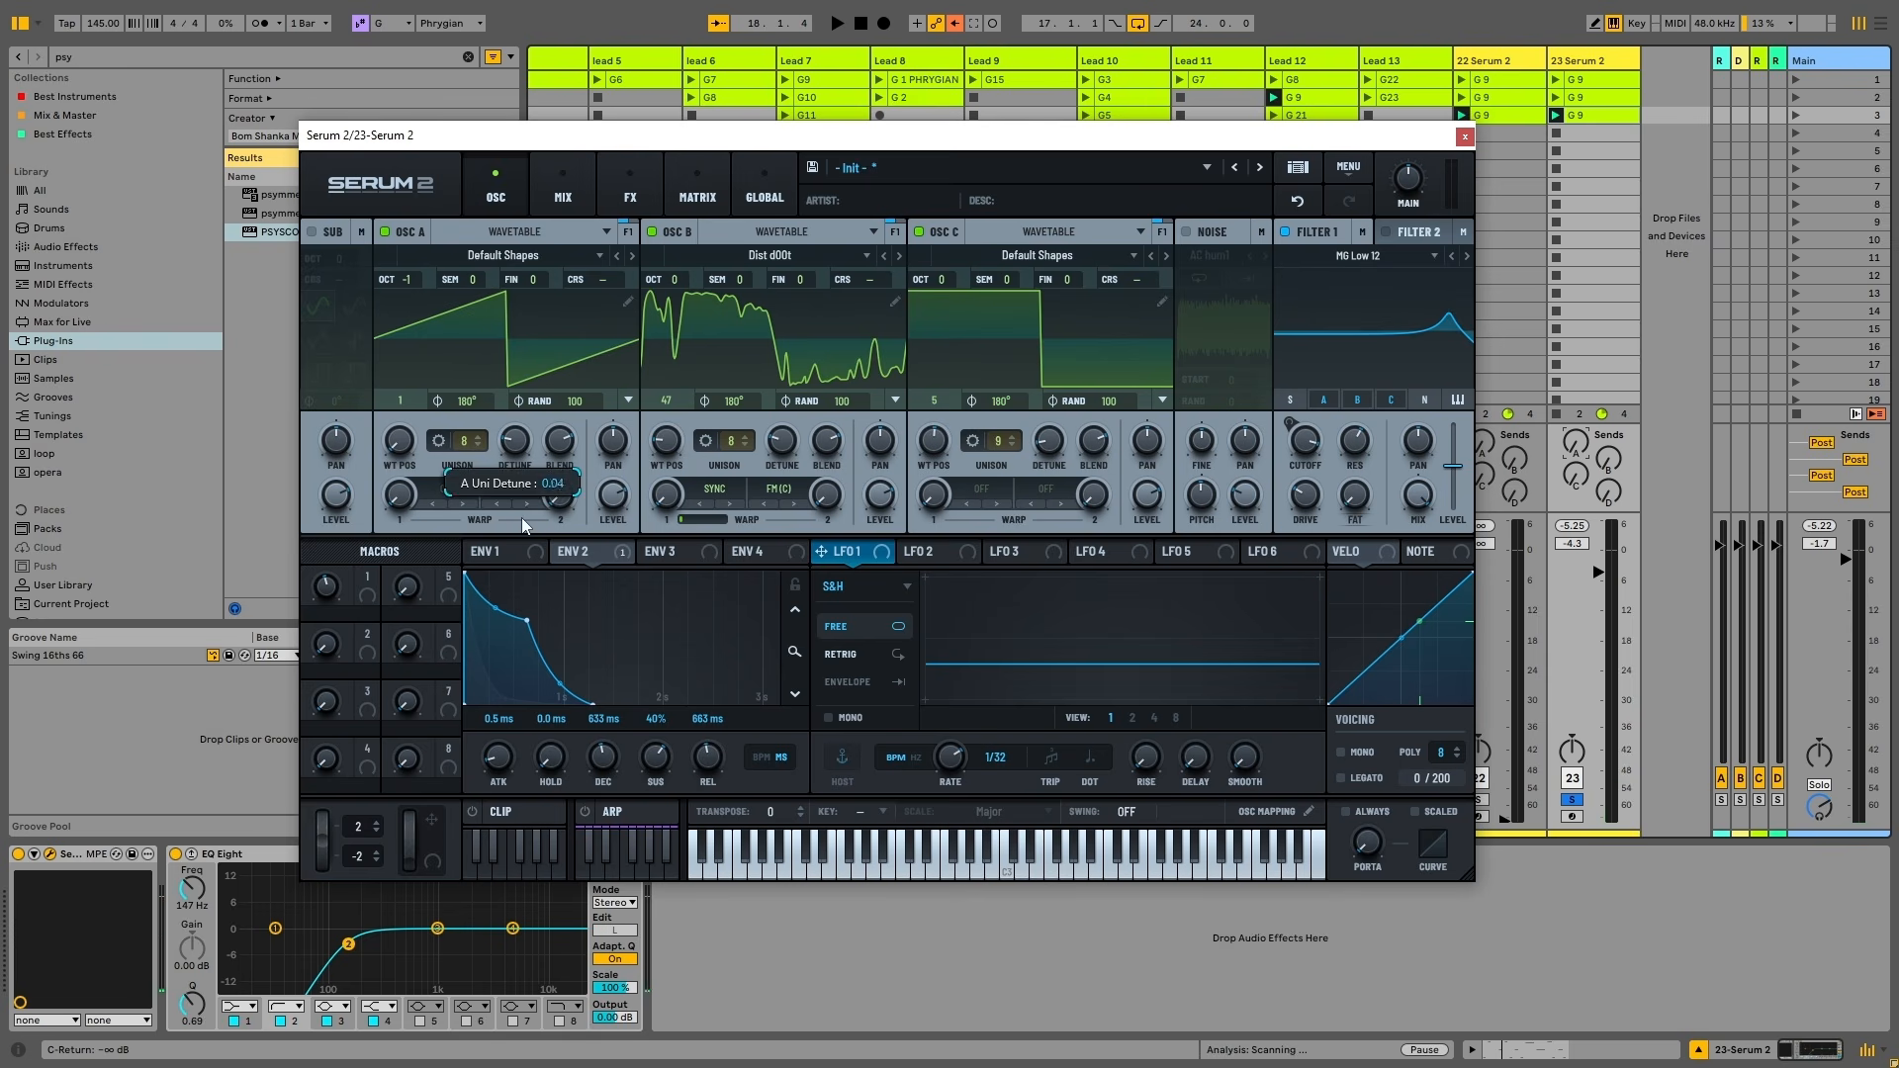
key("space")
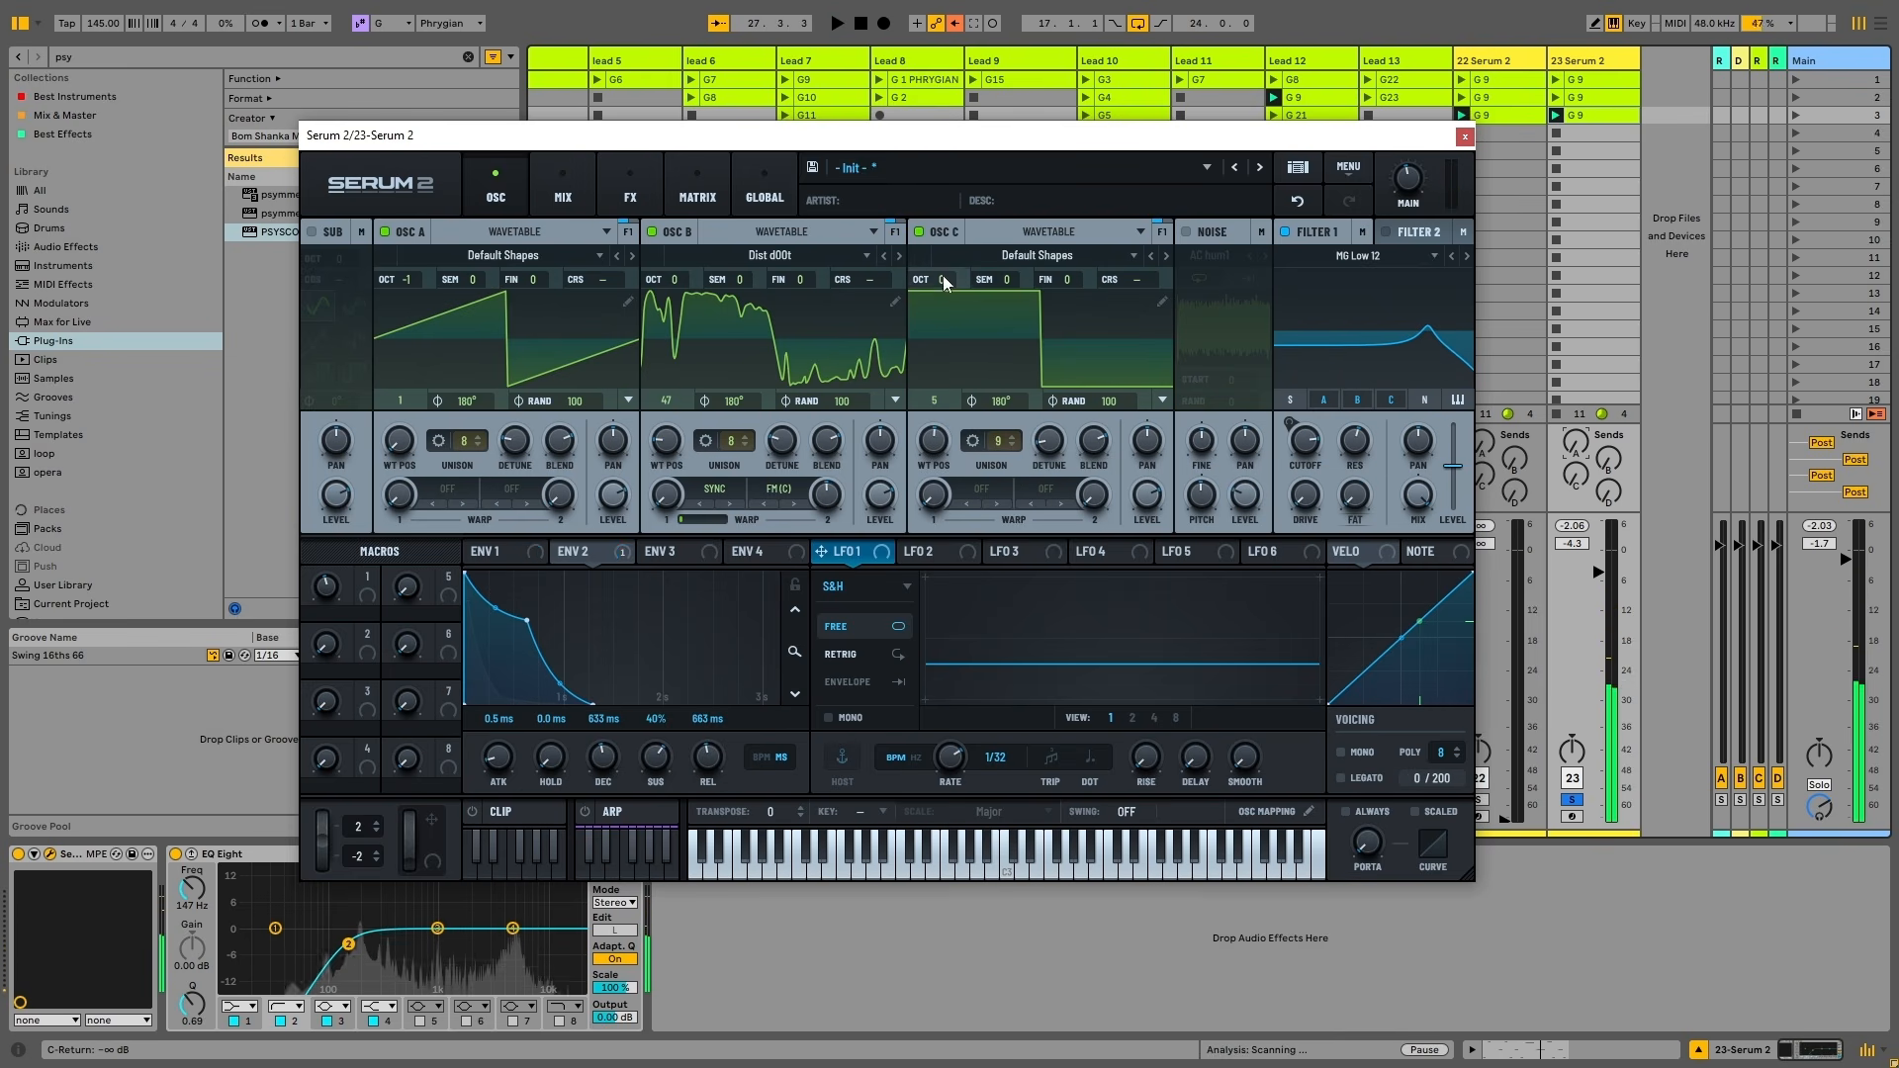
Drop oscillator C one octave and retune Filter 1 cutoff, settling around 1480 Hz
left_click_drag(941, 275, 946, 307)
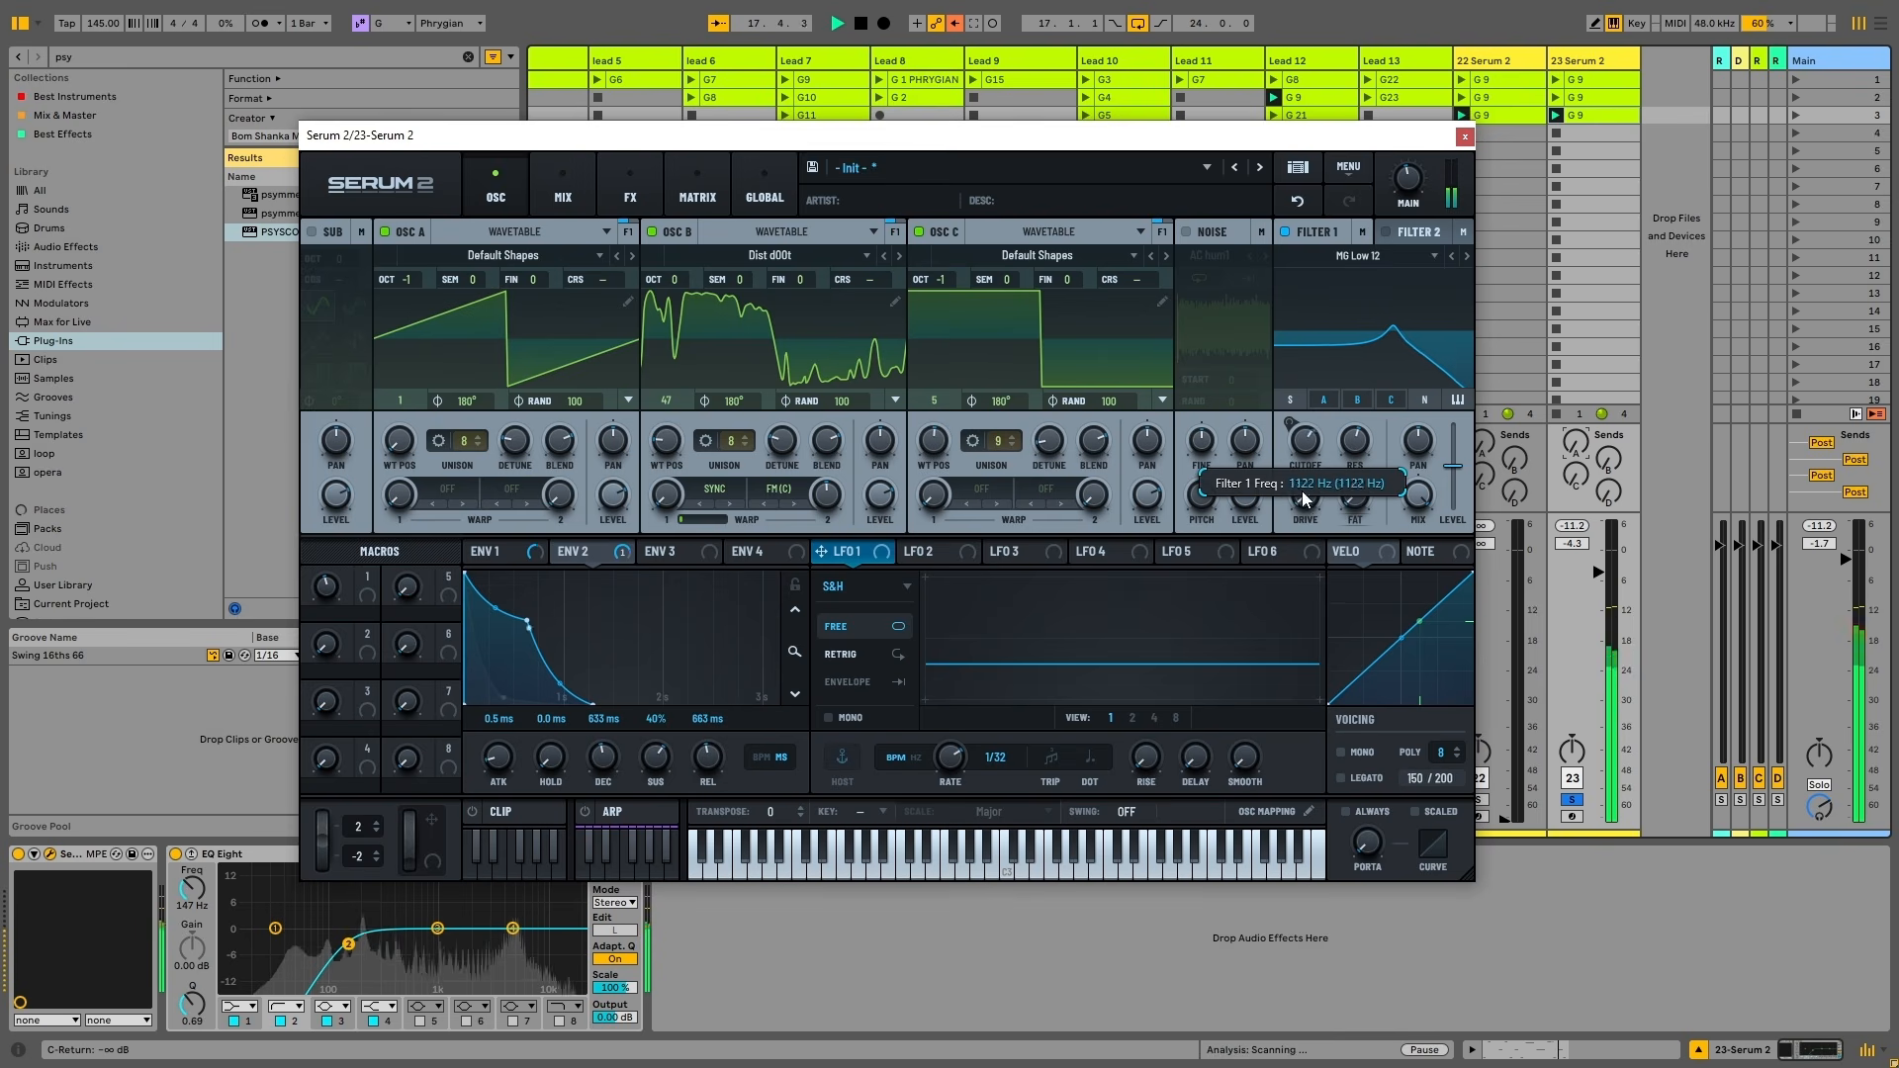
mouse_move(1273, 463)
left_mouse_down()
mouse_move(1297, 387)
mouse_move(1292, 435)
left_mouse_up()
key("space")
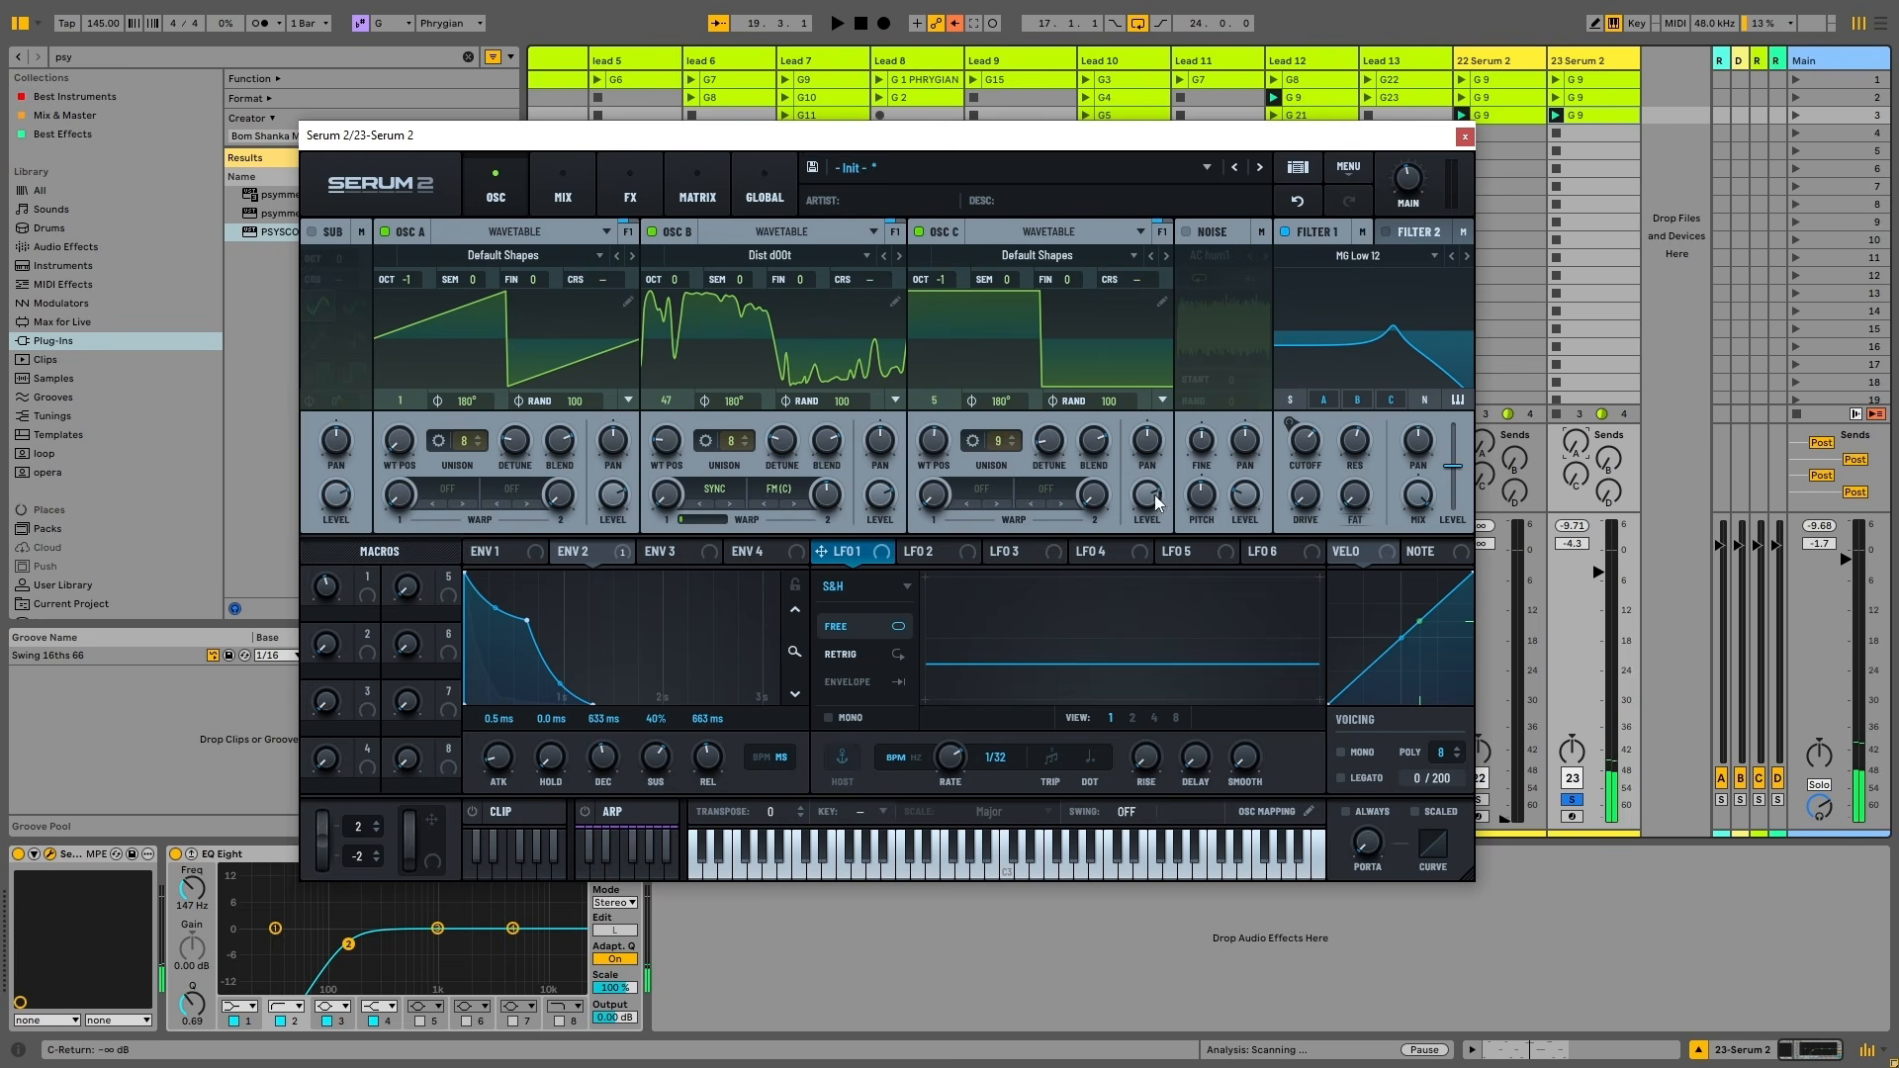
key("space")
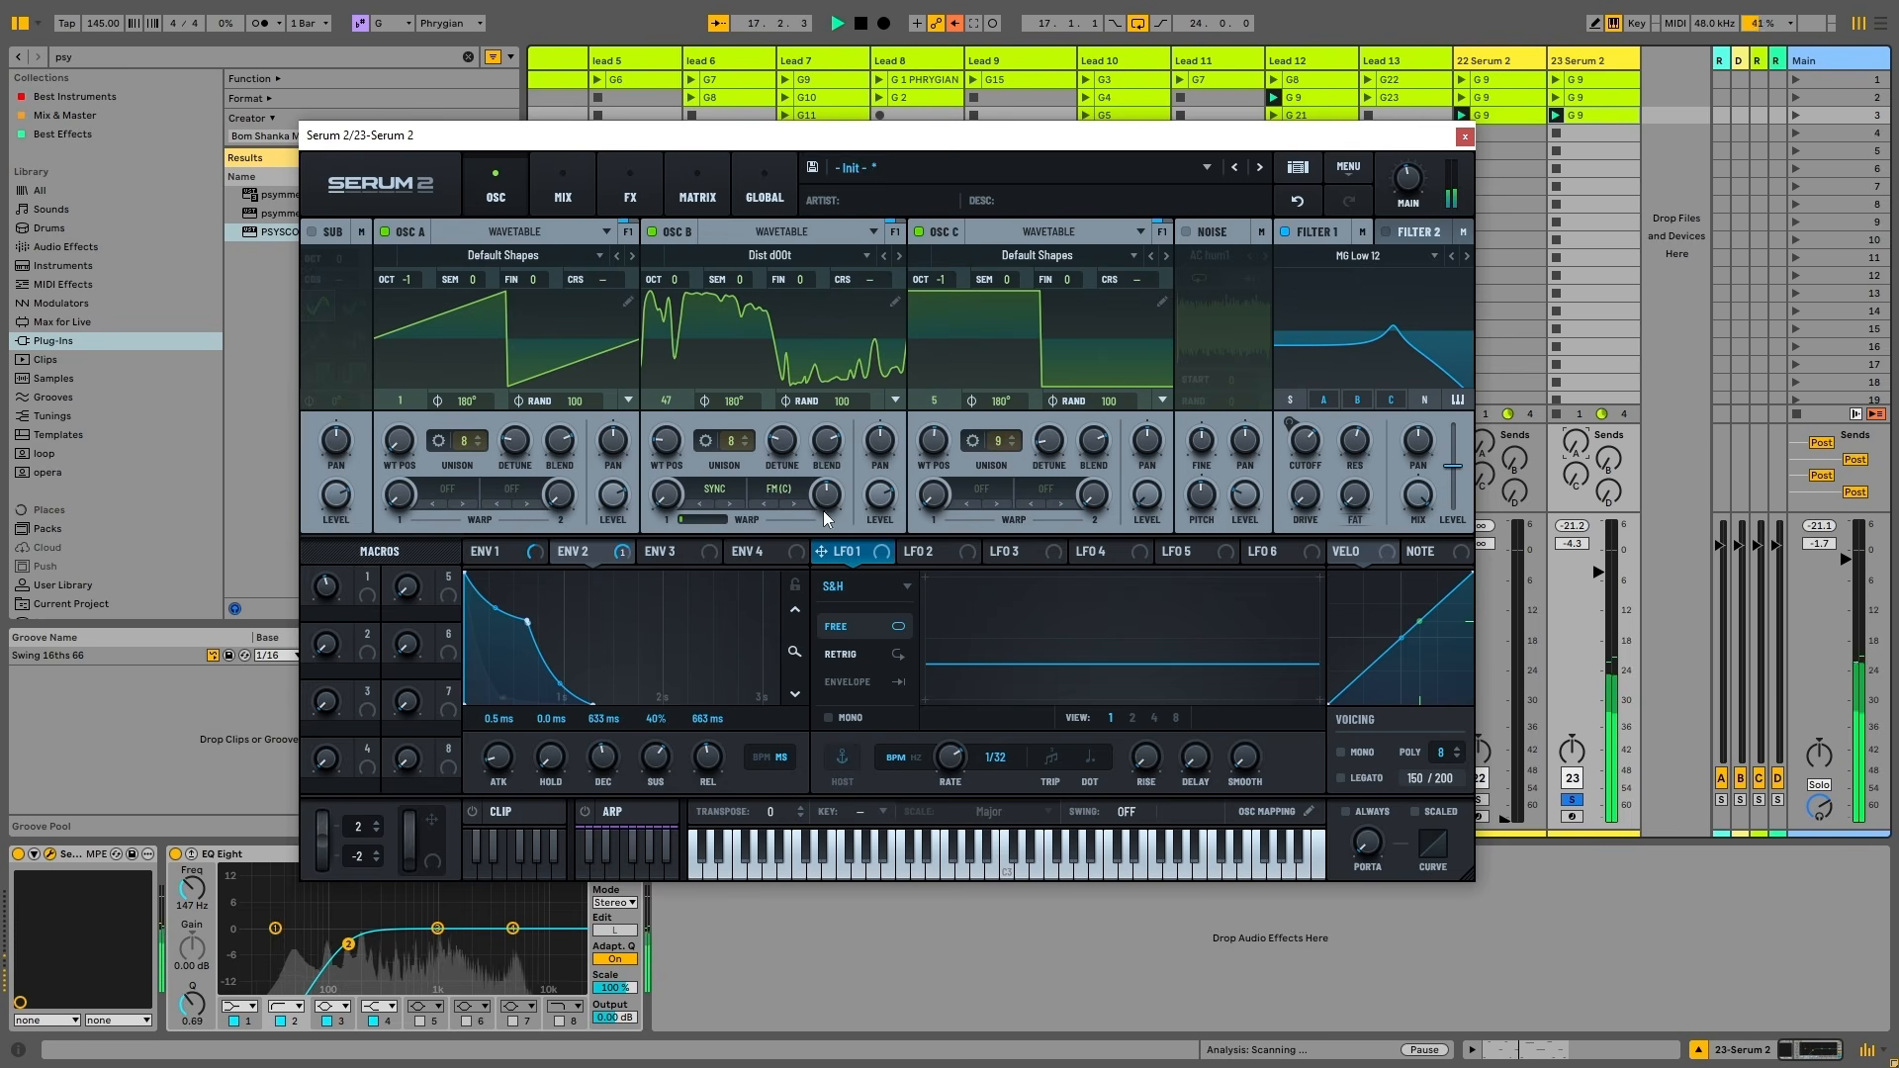
left_click_drag(1306, 441, 1316, 499)
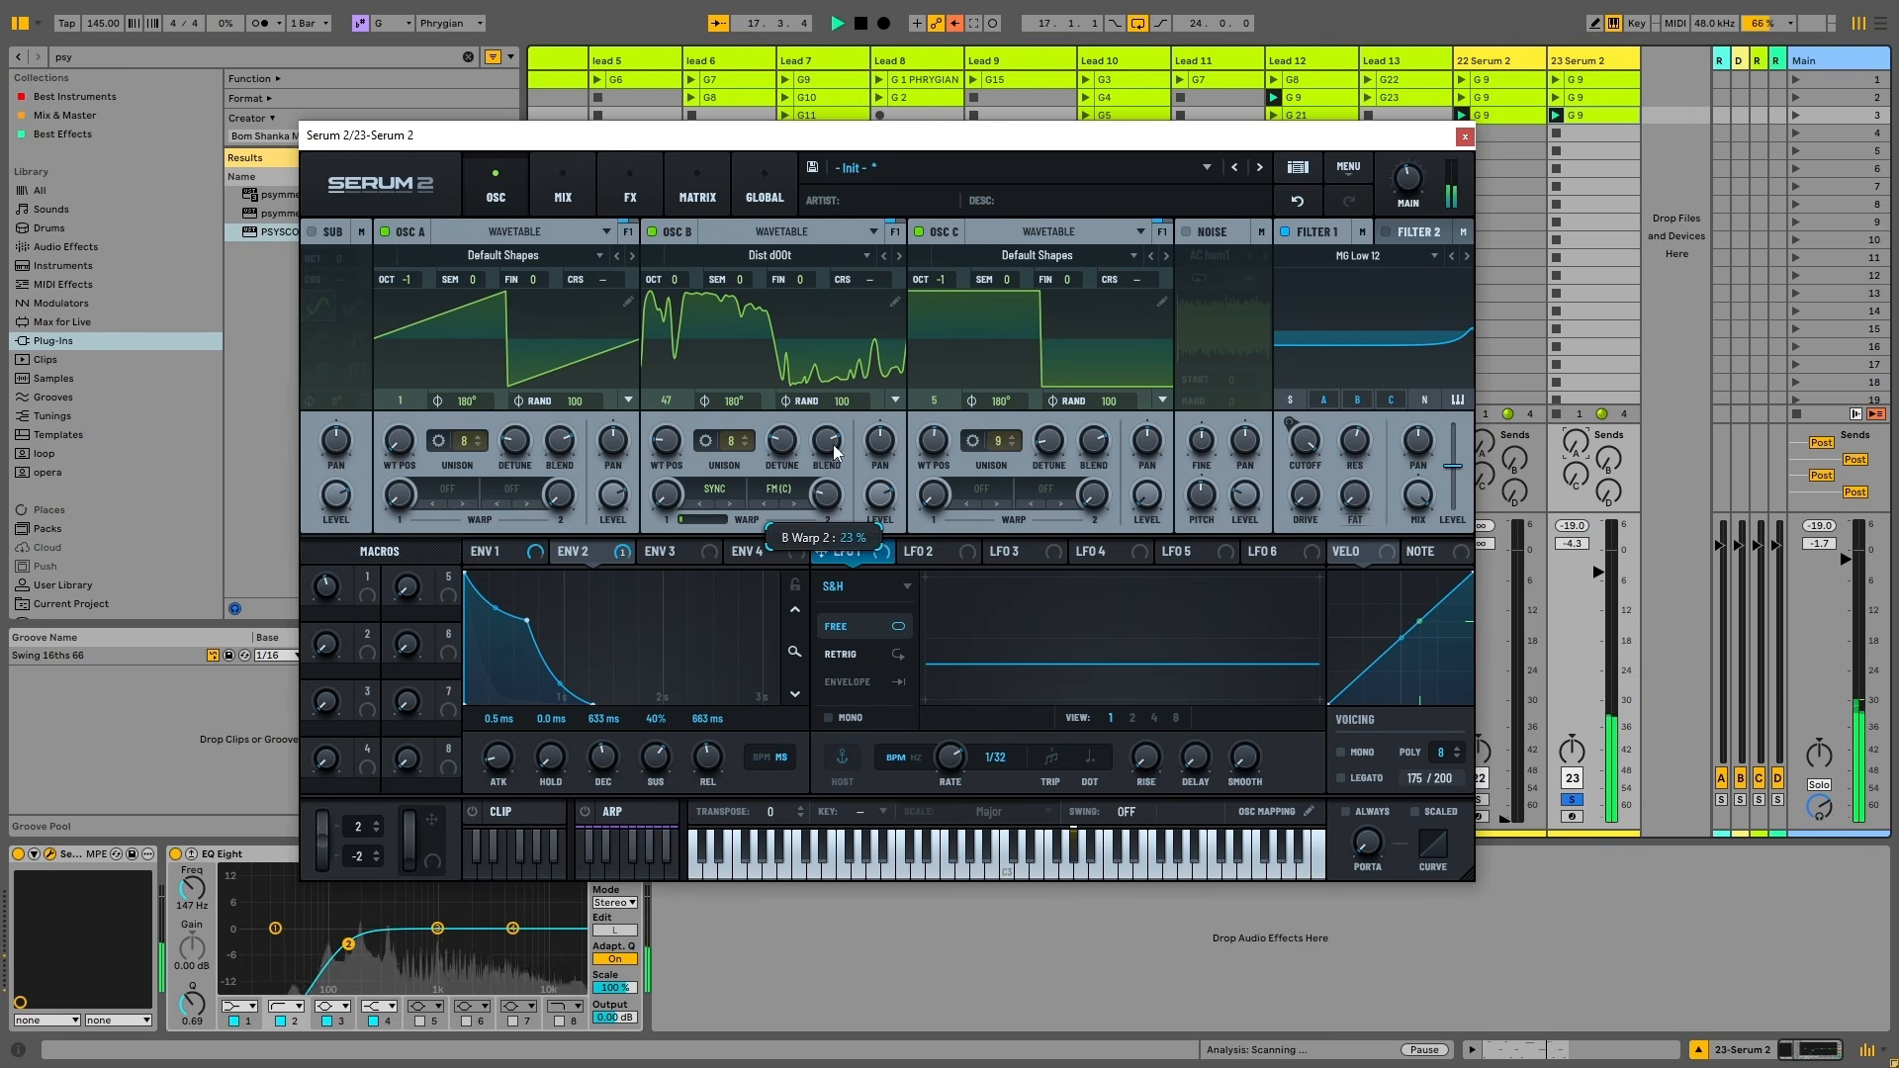
mouse_move(1307, 443)
left_mouse_down()
mouse_move(1314, 527)
mouse_move(1286, 518)
mouse_move(1282, 453)
mouse_move(1304, 417)
left_mouse_up()
Switch Filter 1 to High 6, step it to High 18, and adjust its cutoff while auditioning
left_click(1415, 255)
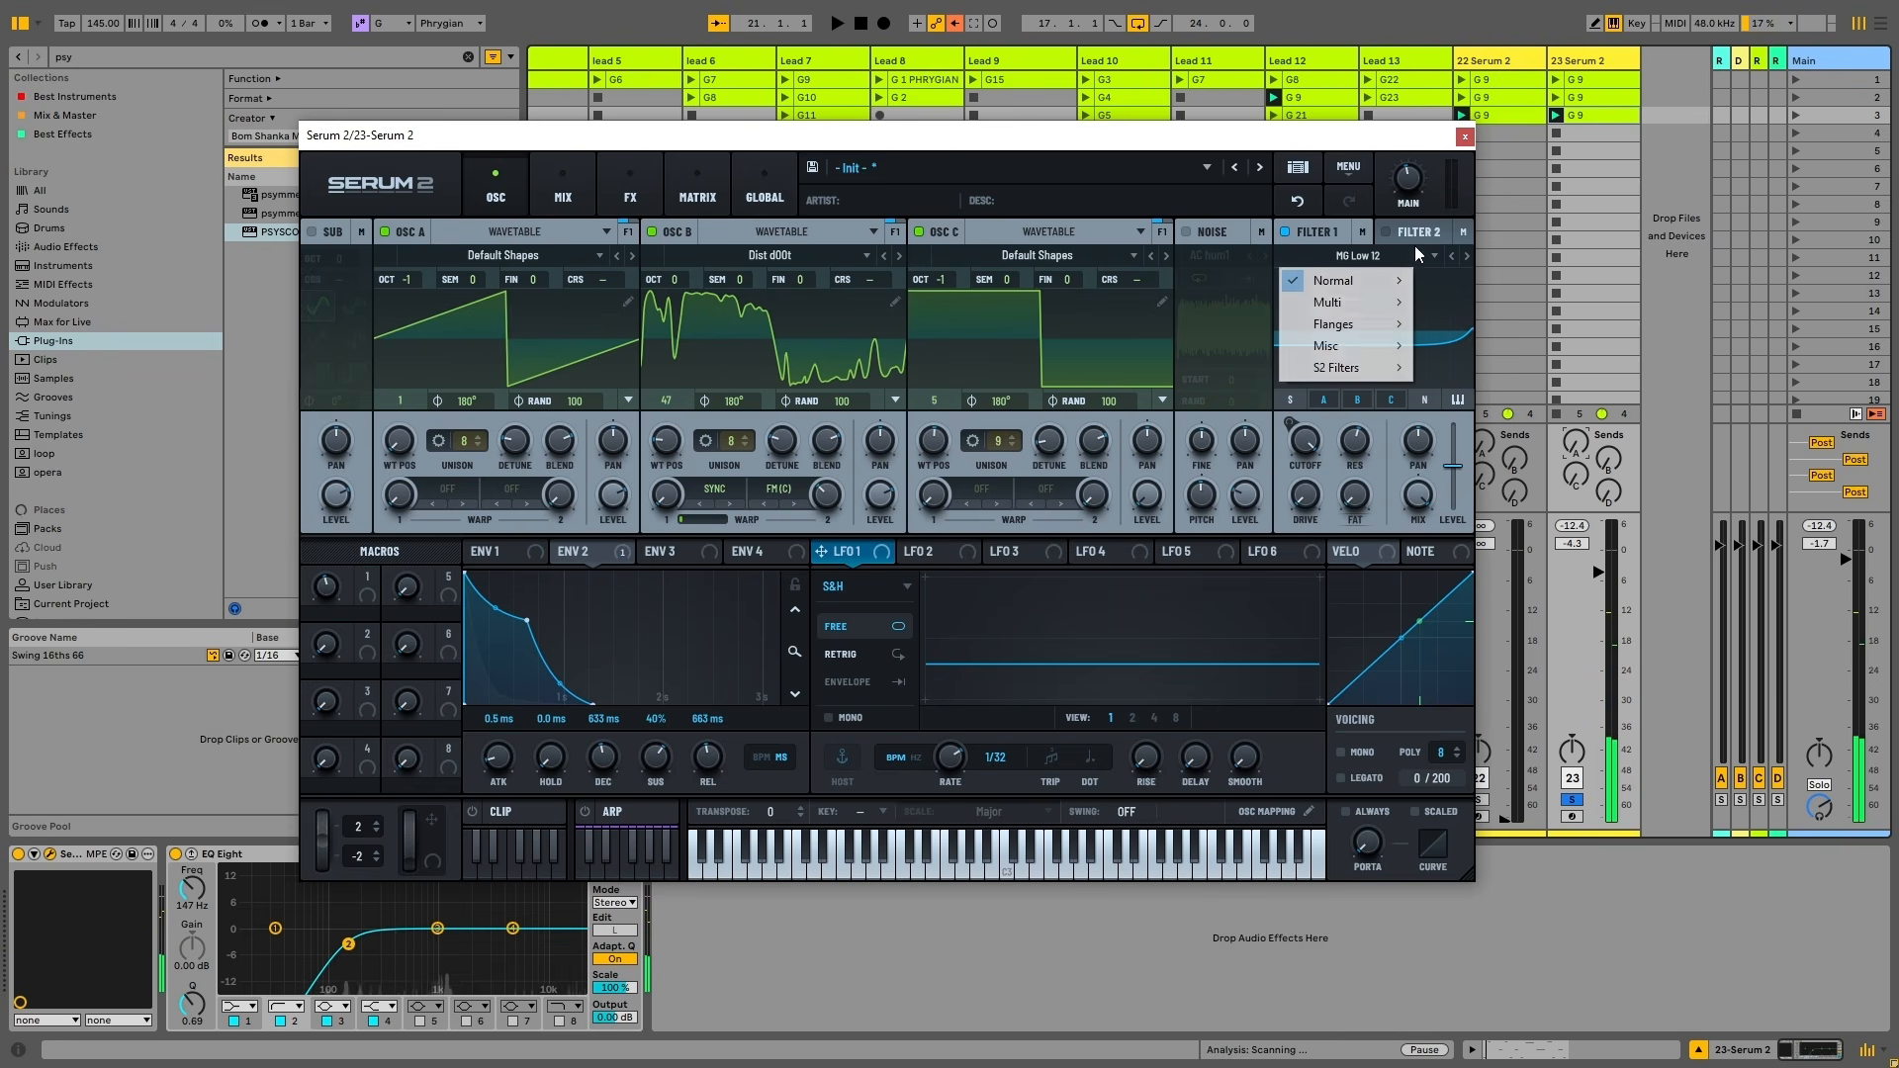
mouse_move(1385, 281)
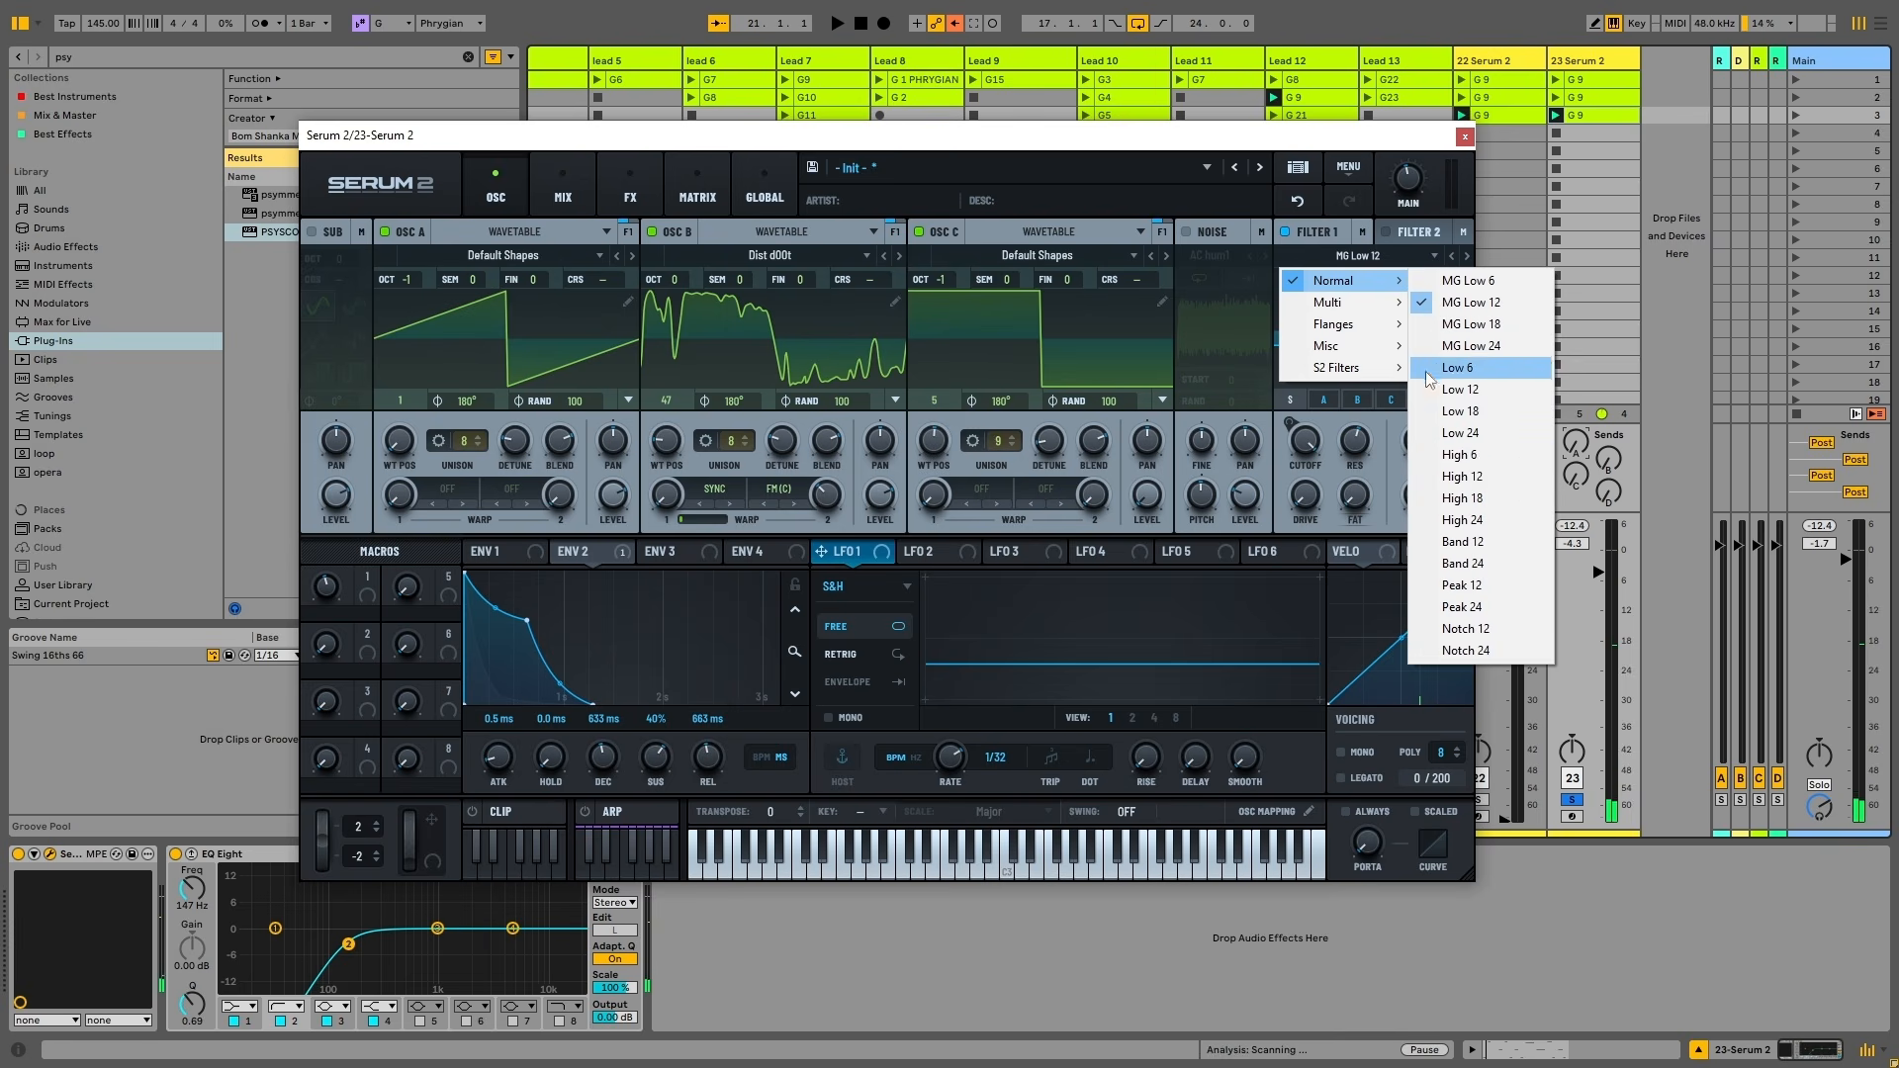
left_click(1462, 454)
left_click_drag(1305, 442, 1388, 569)
key("space")
left_click(1468, 257)
left_click(1468, 257)
key("space")
key("space")
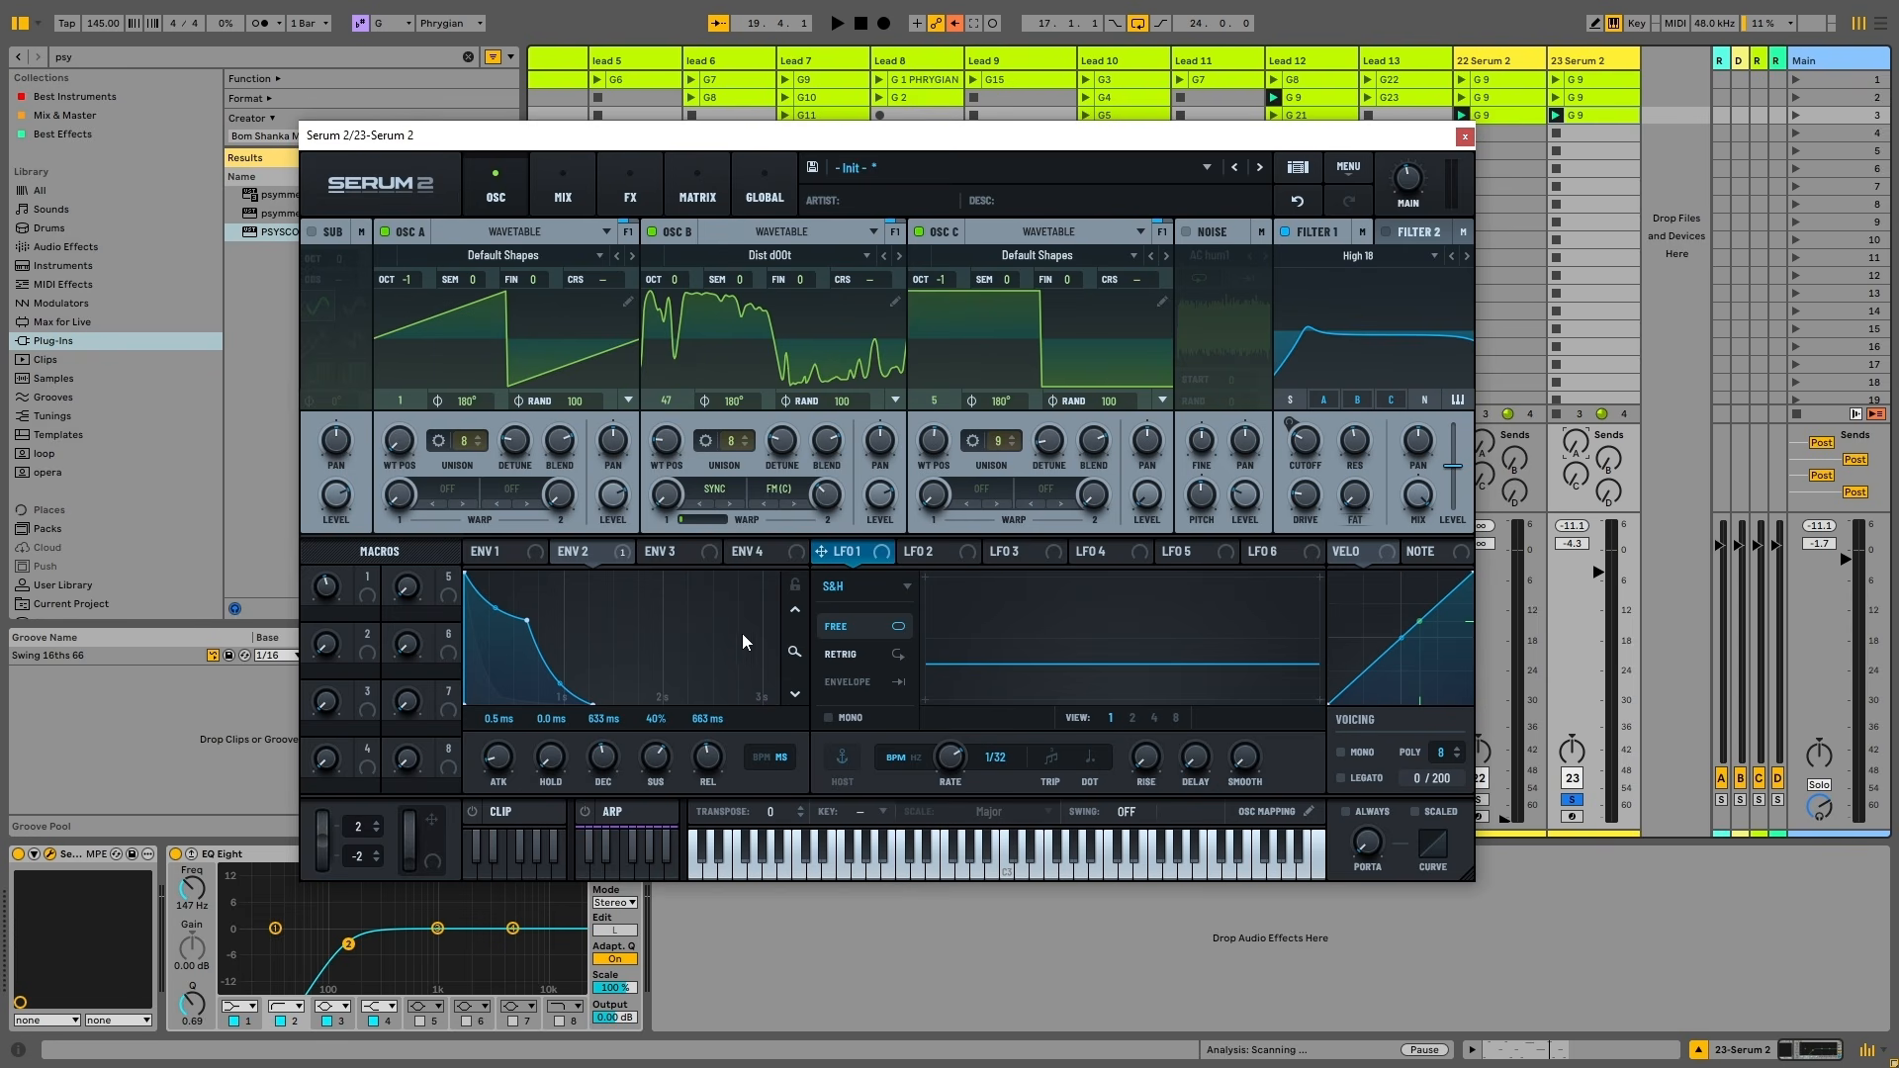
Add a Hyper/Dimension effect with 7 unison voices and a lower rate
left_click(629, 201)
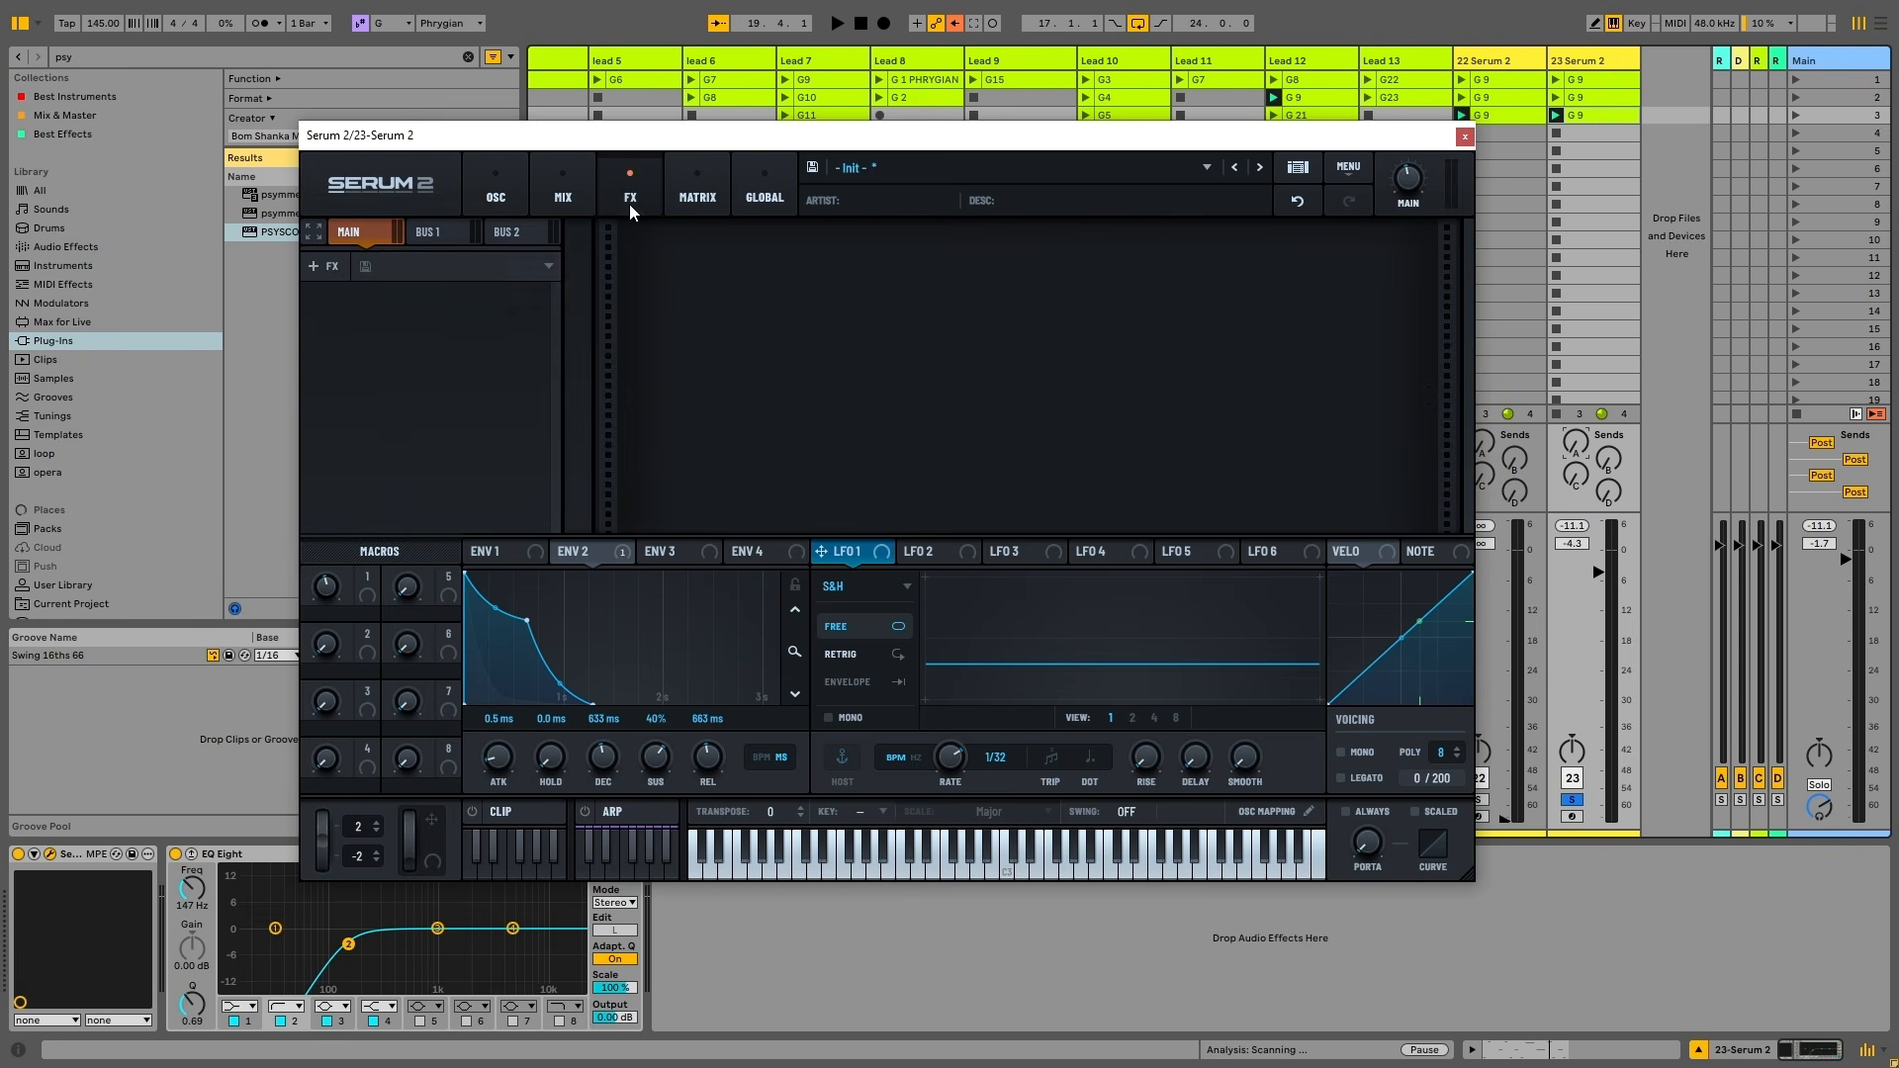
left_click(328, 266)
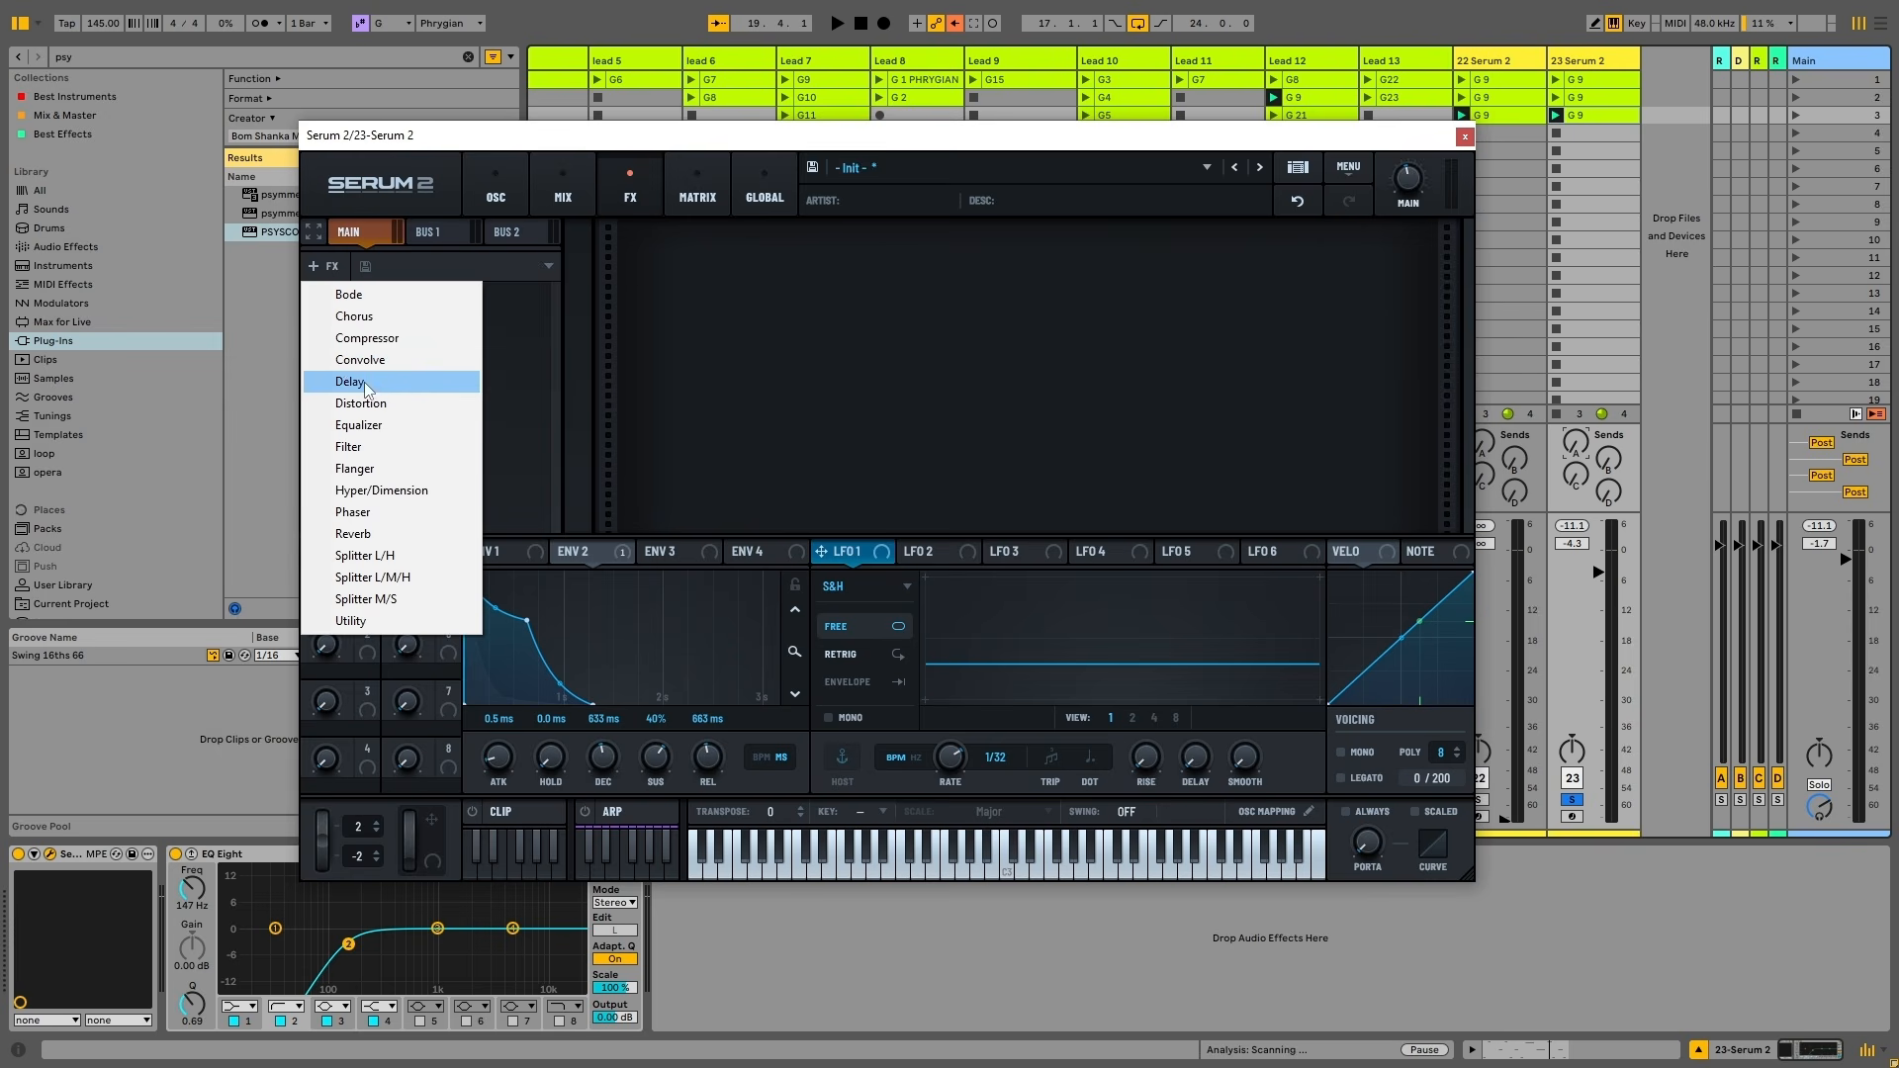
left_click(413, 491)
key("space")
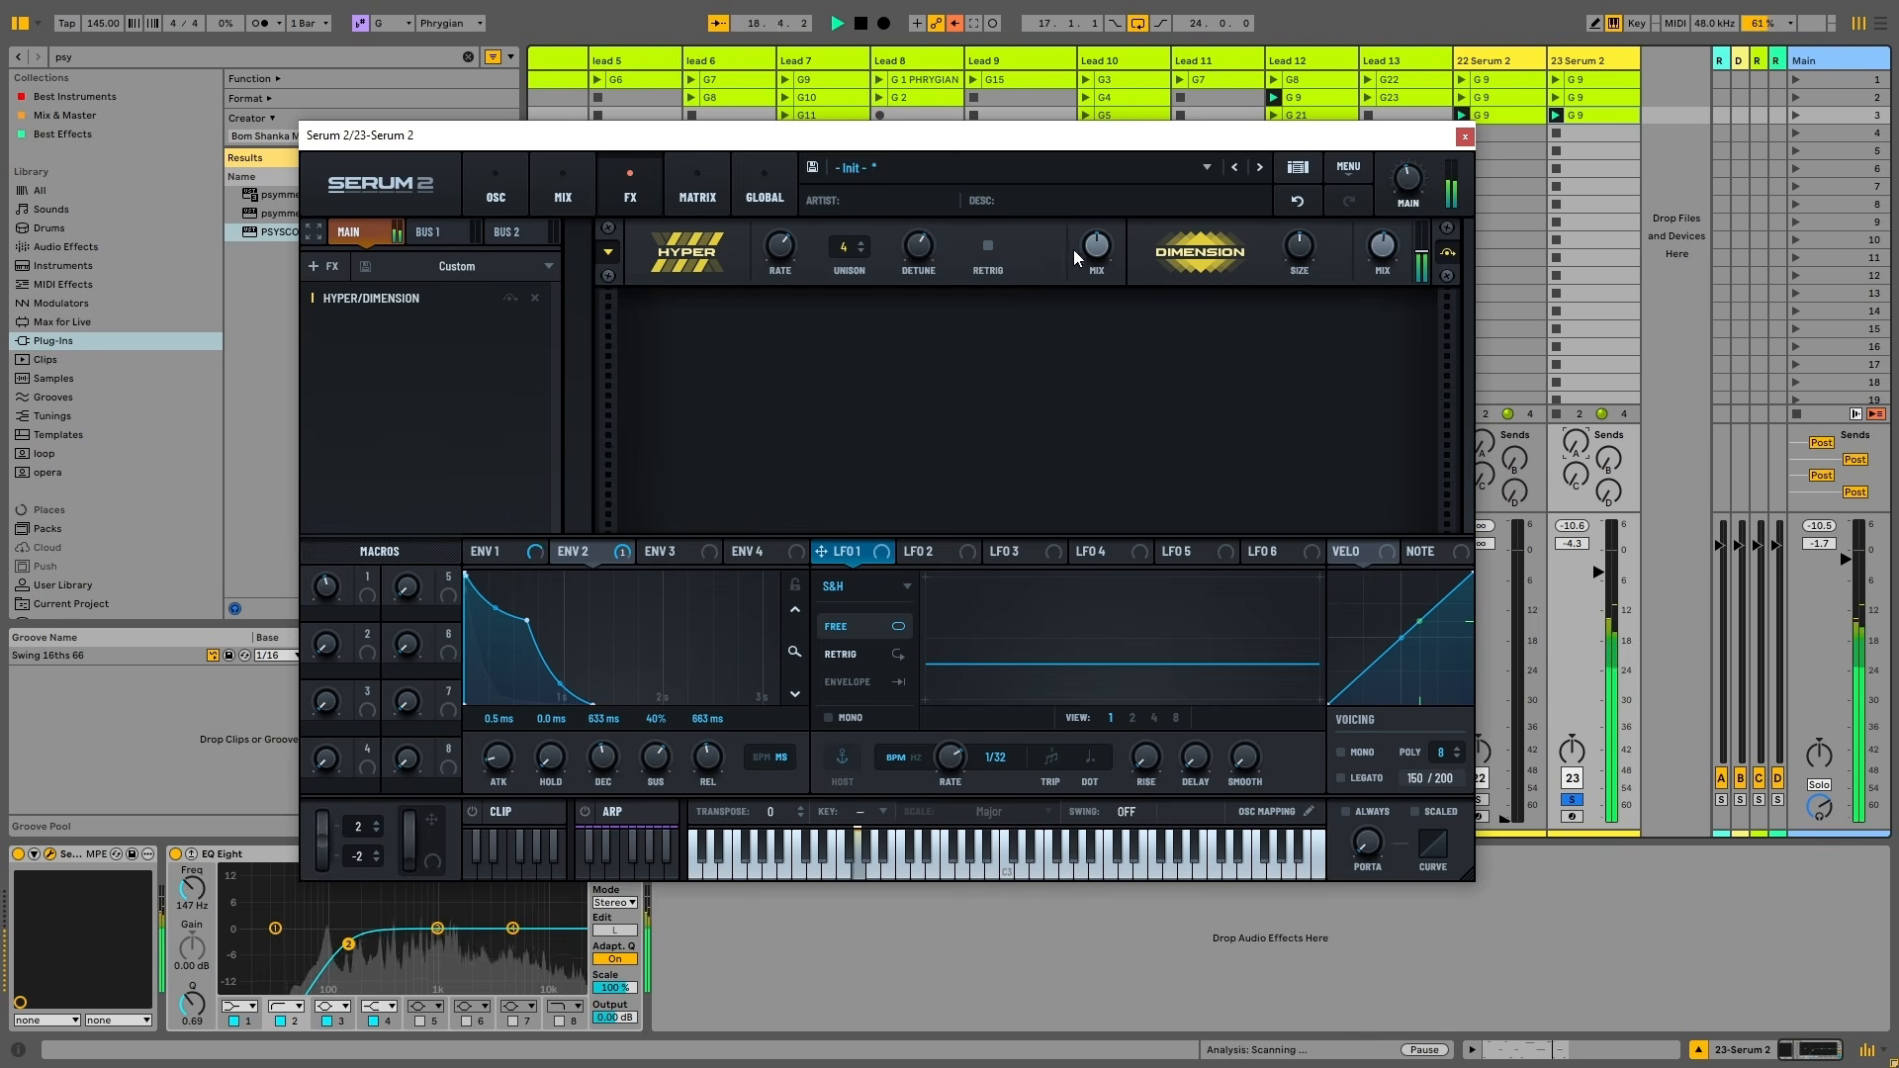
left_click_drag(845, 249, 901, 132)
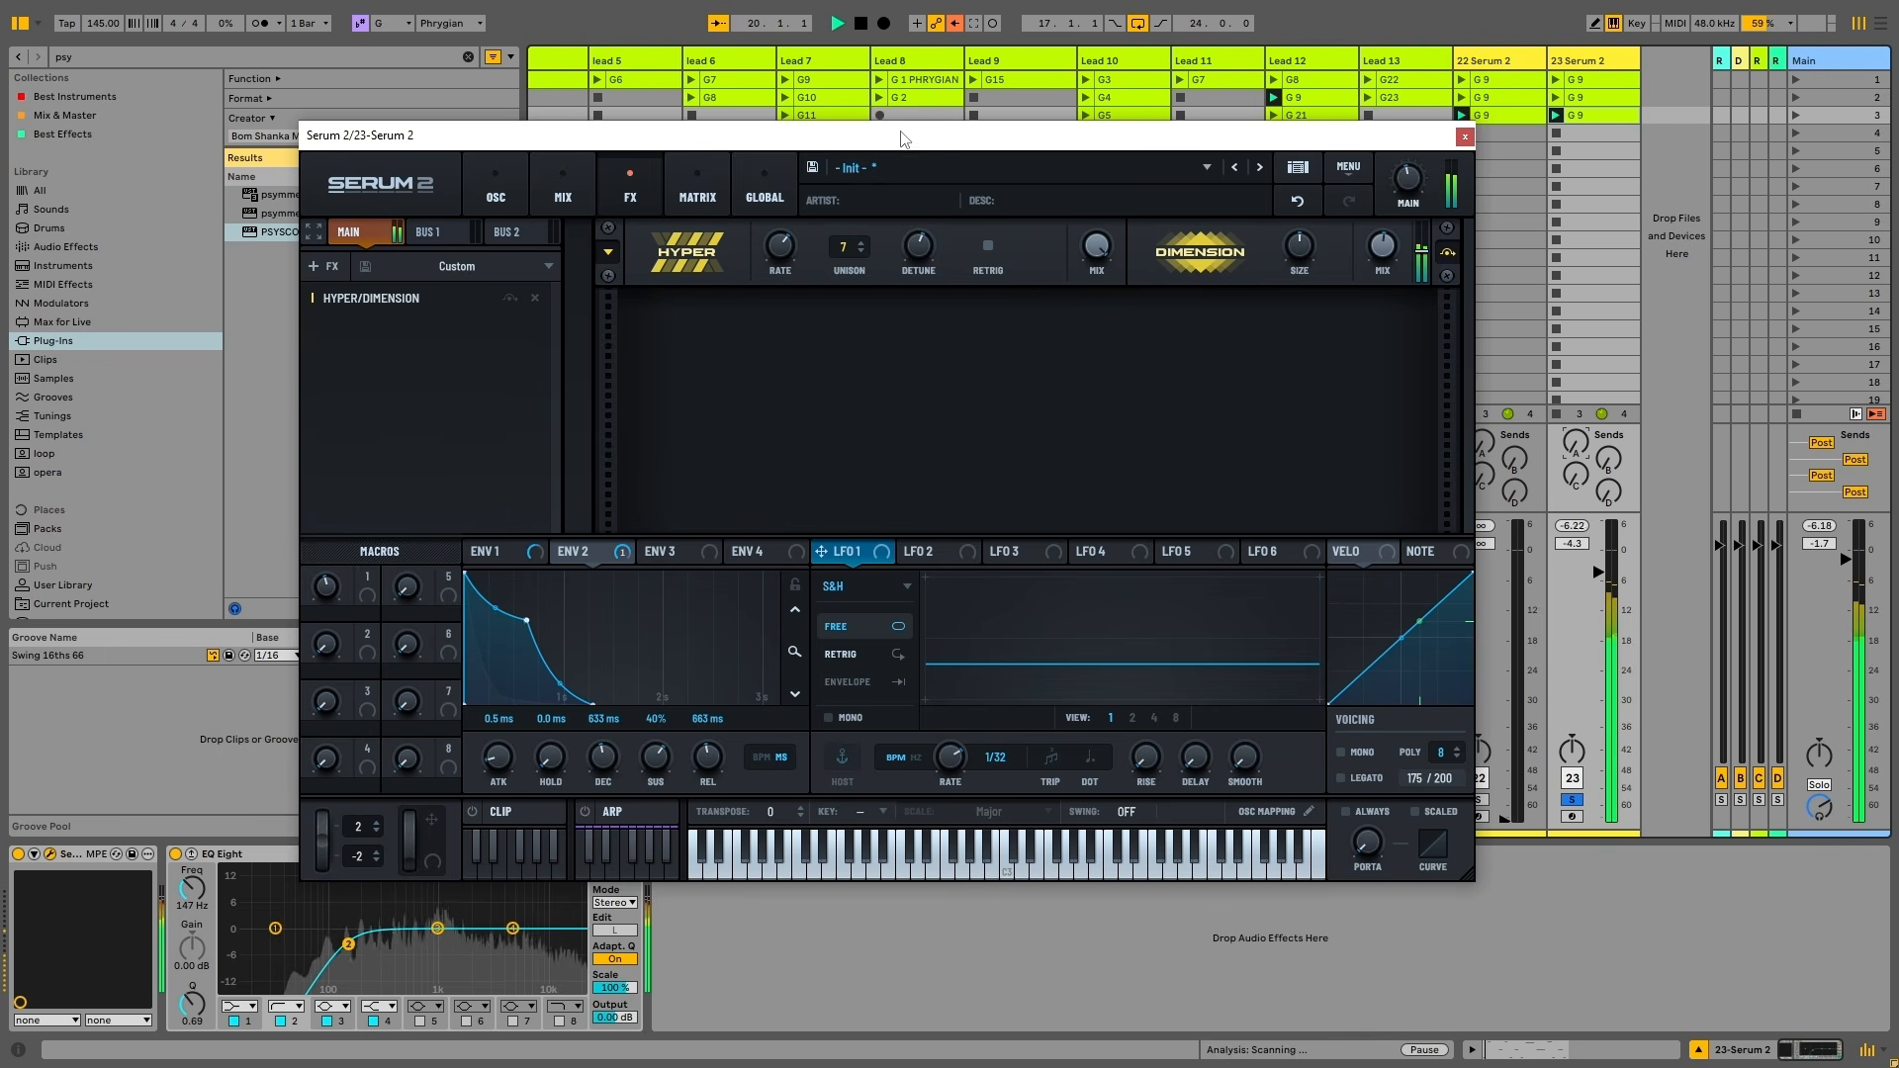
left_click_drag(780, 247, 785, 324)
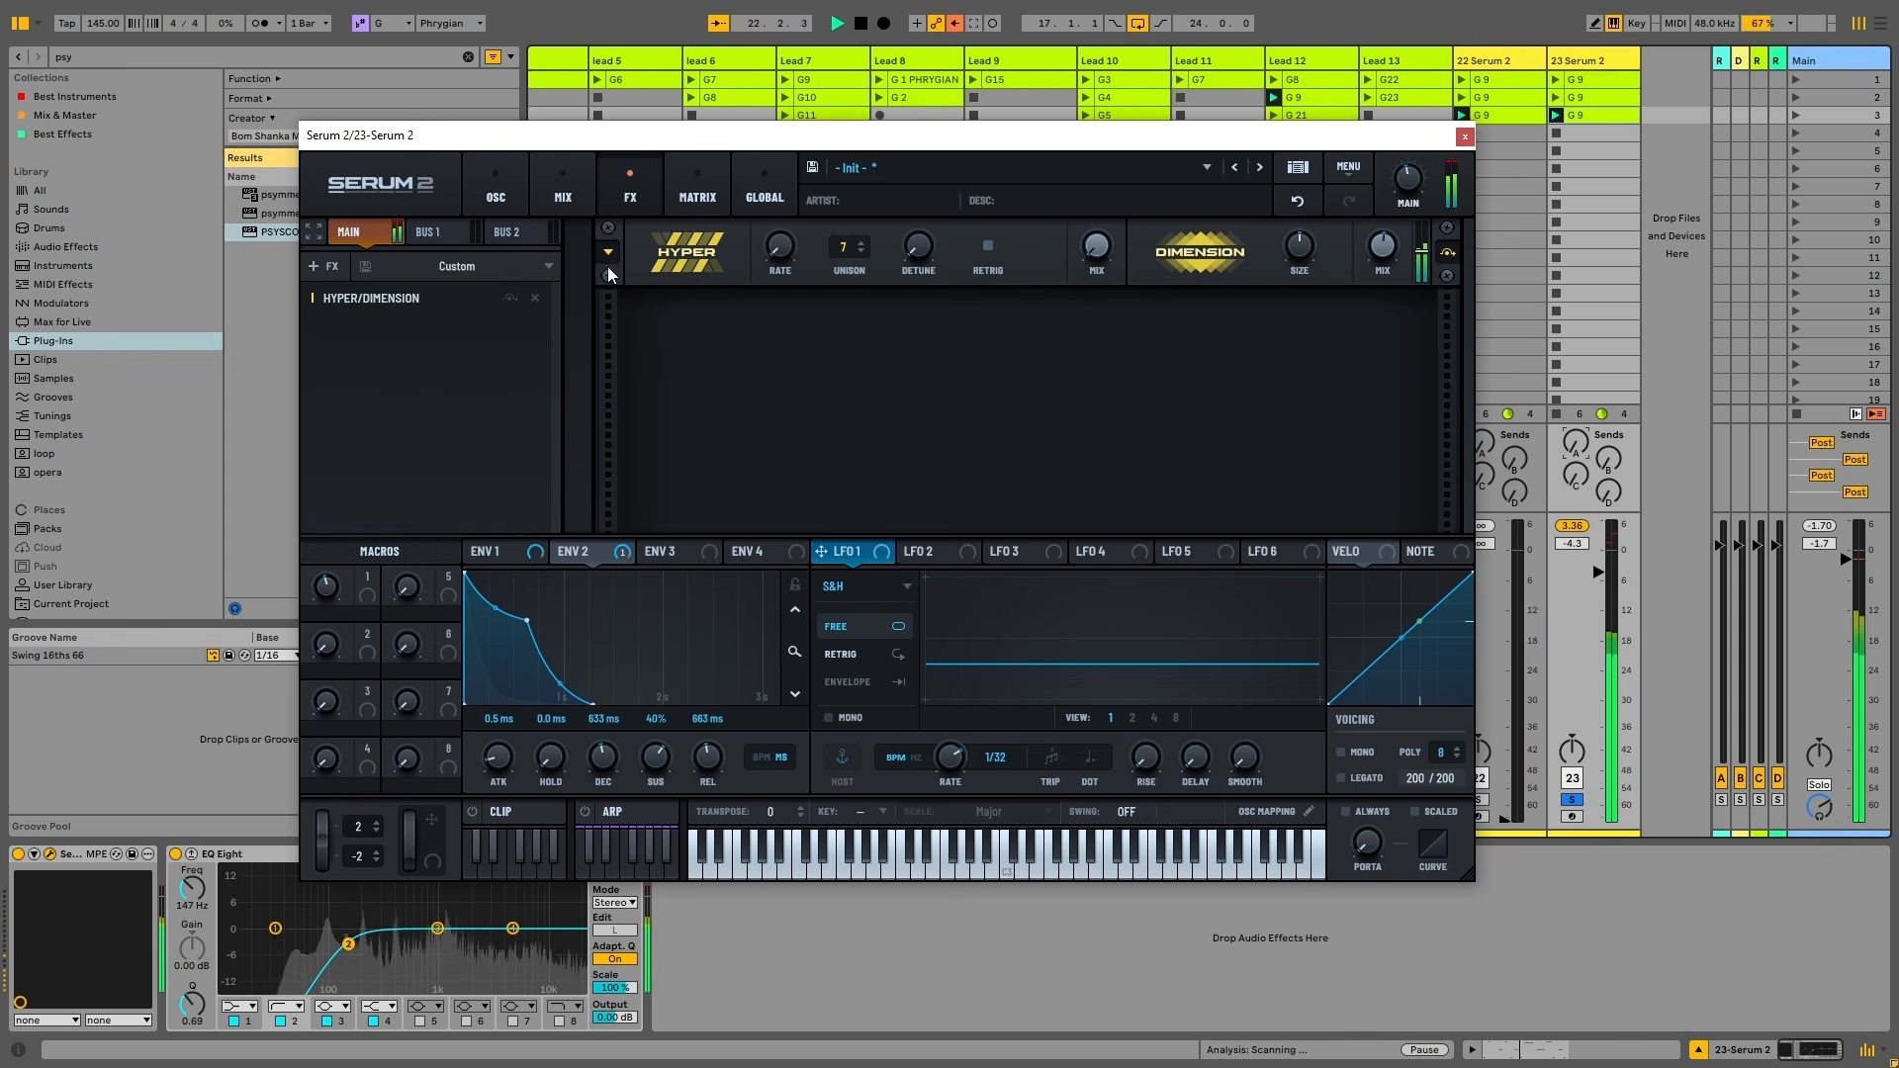
key("space")
Add a Phaser at about 7.43 Hz with lower Depth 2, then lower Filter 1's cutoff
left_click(321, 266)
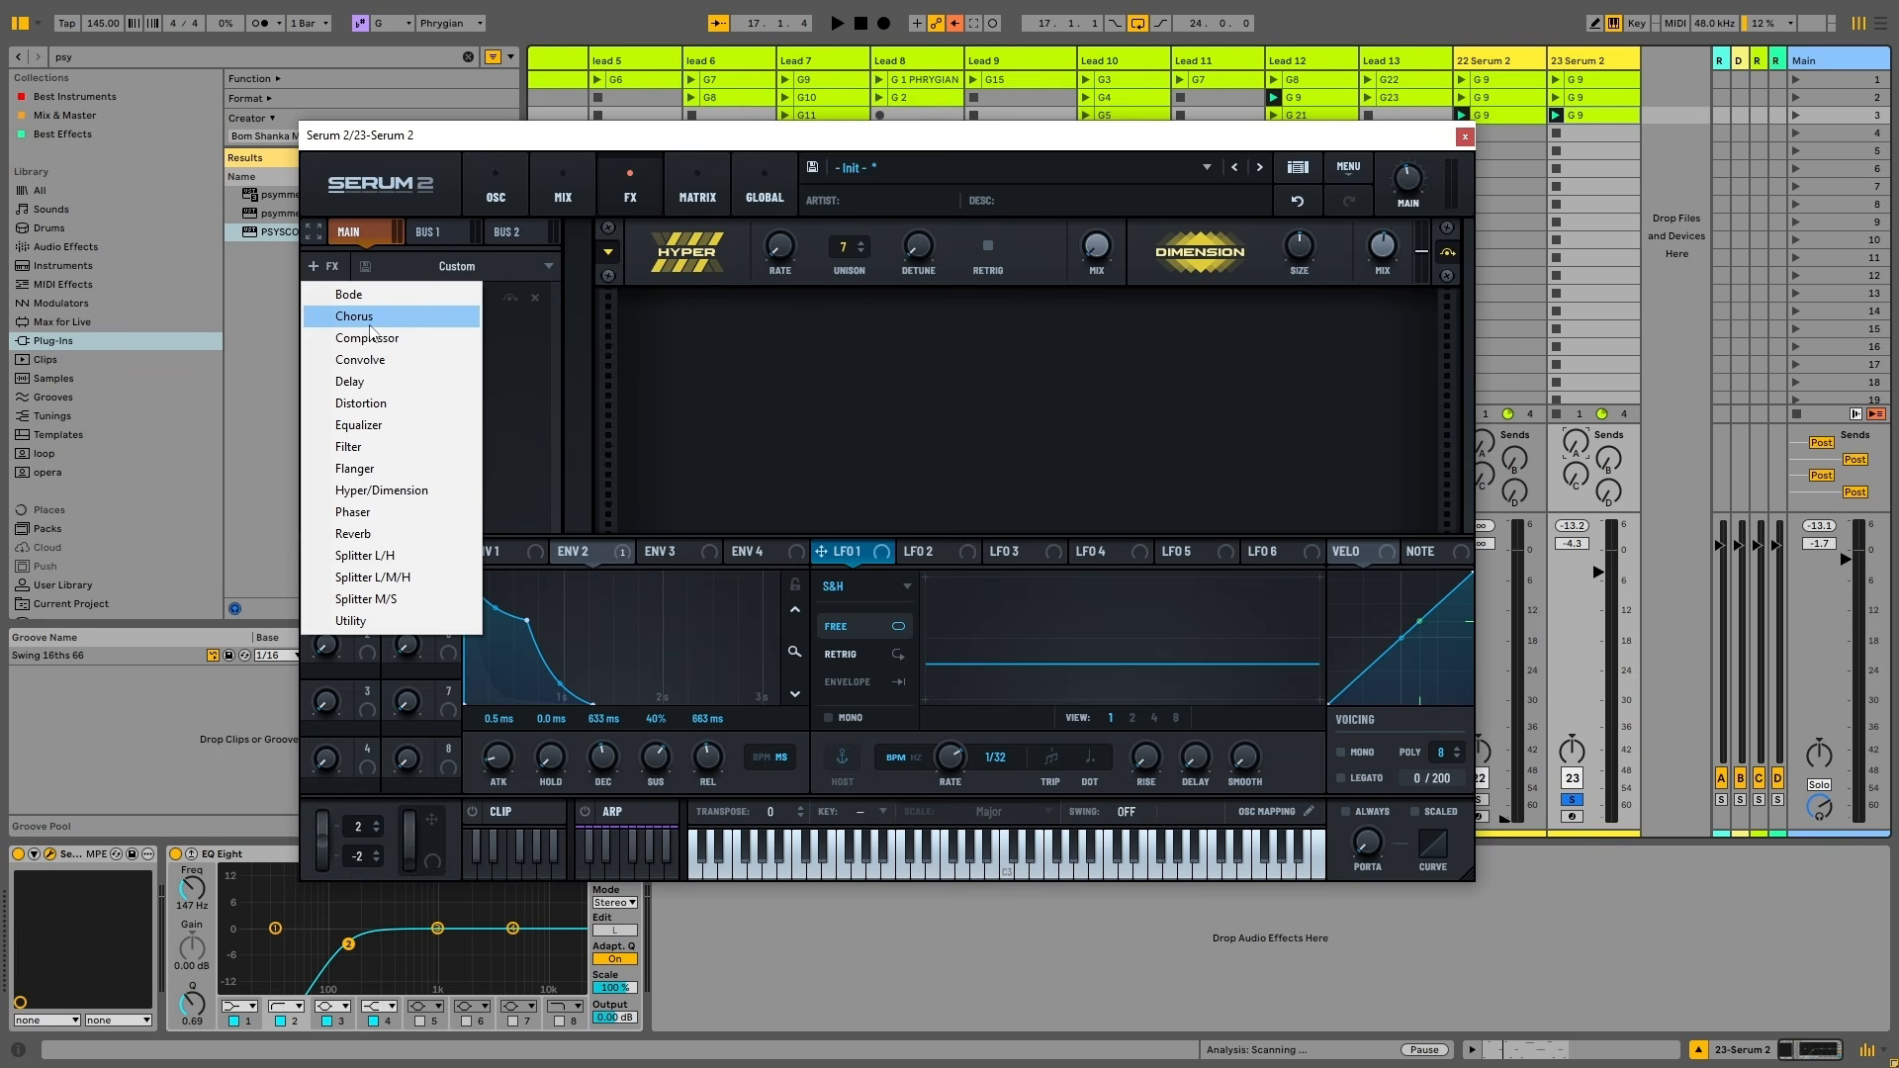
left_click(376, 513)
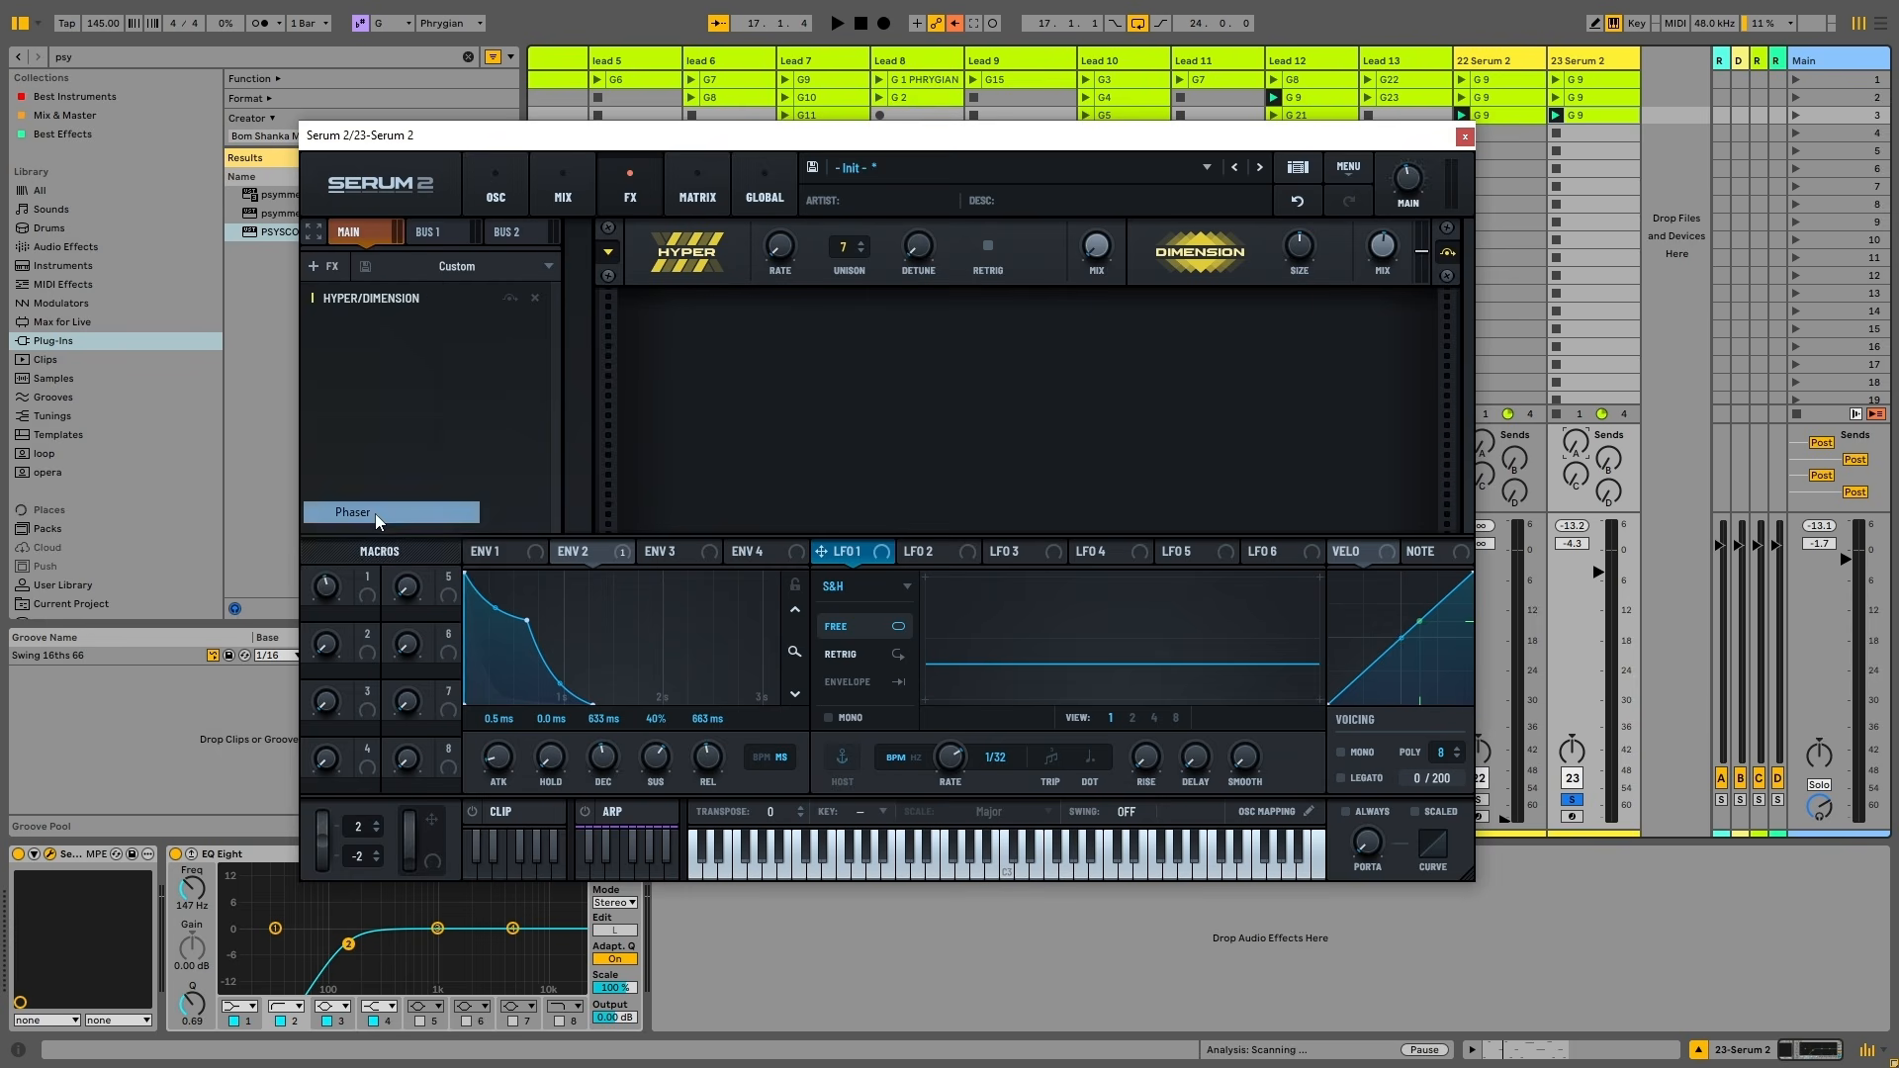
key("space")
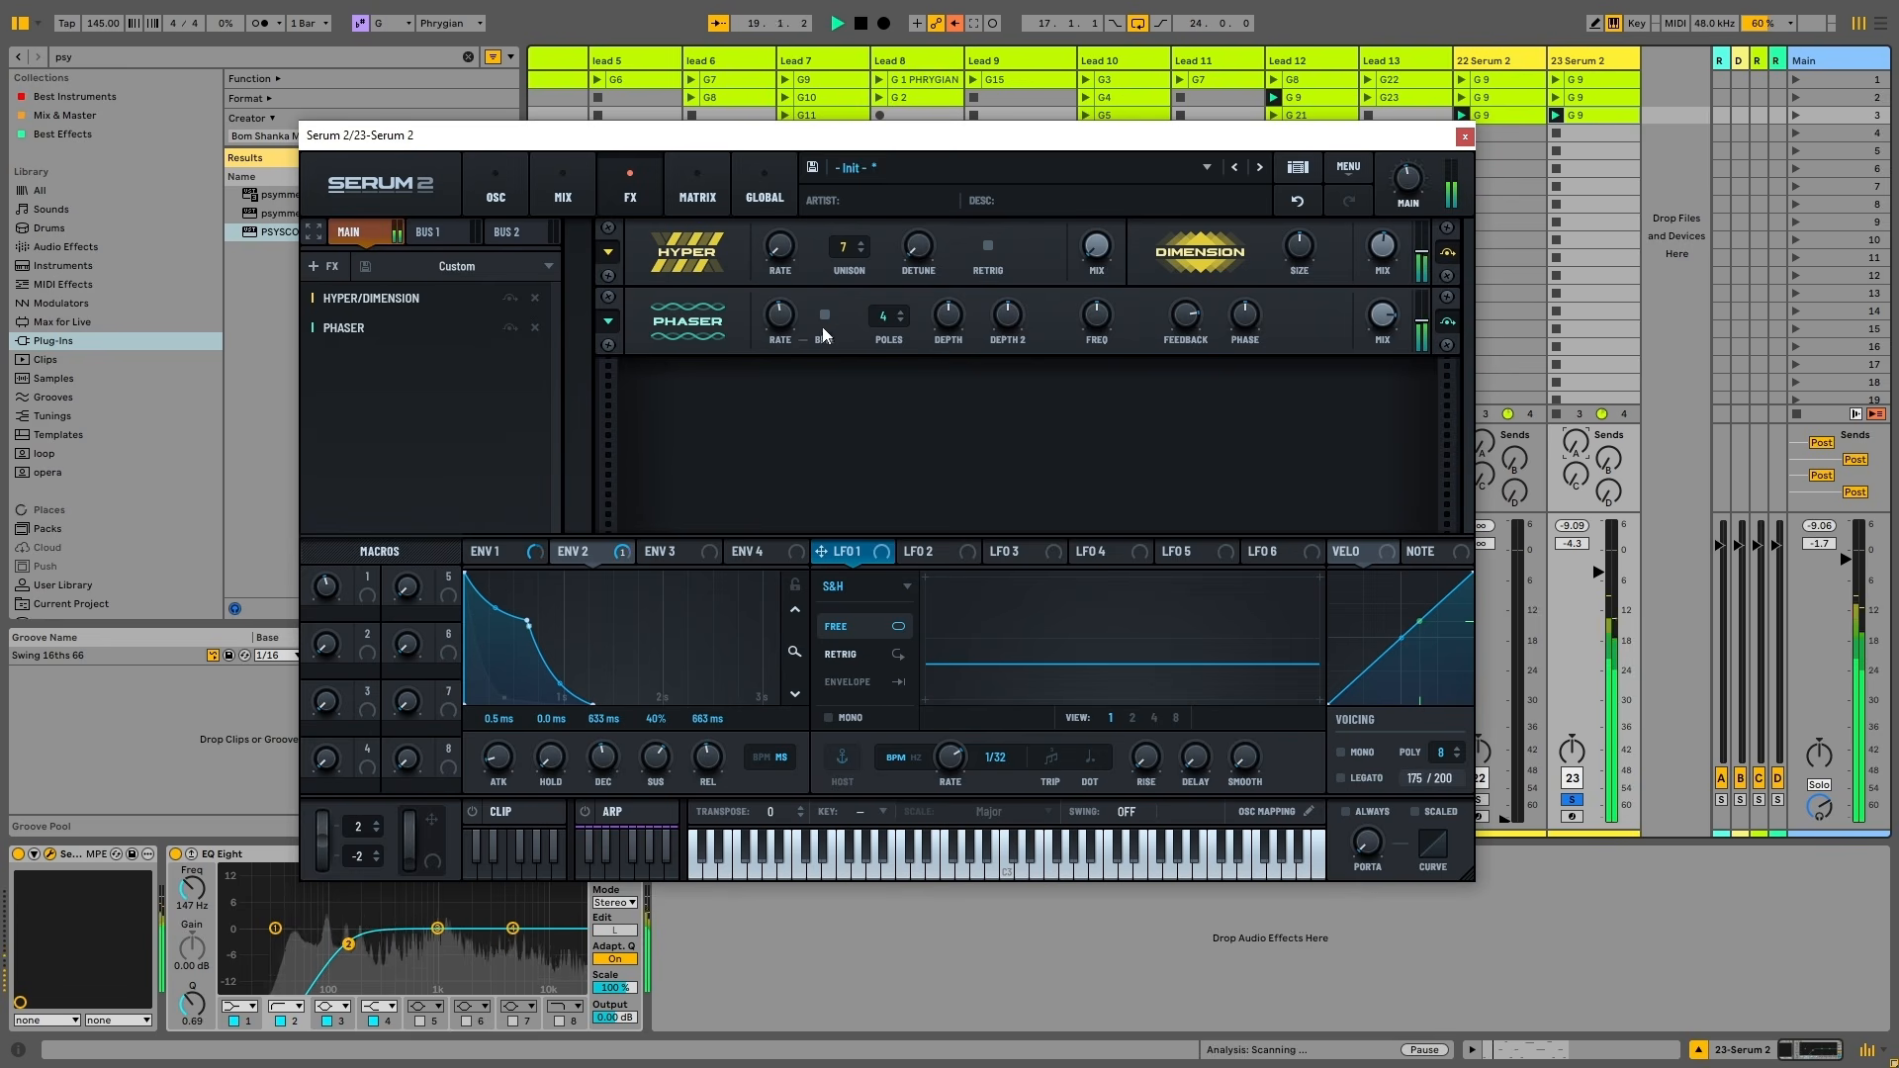
left_click_drag(781, 317, 922, 384)
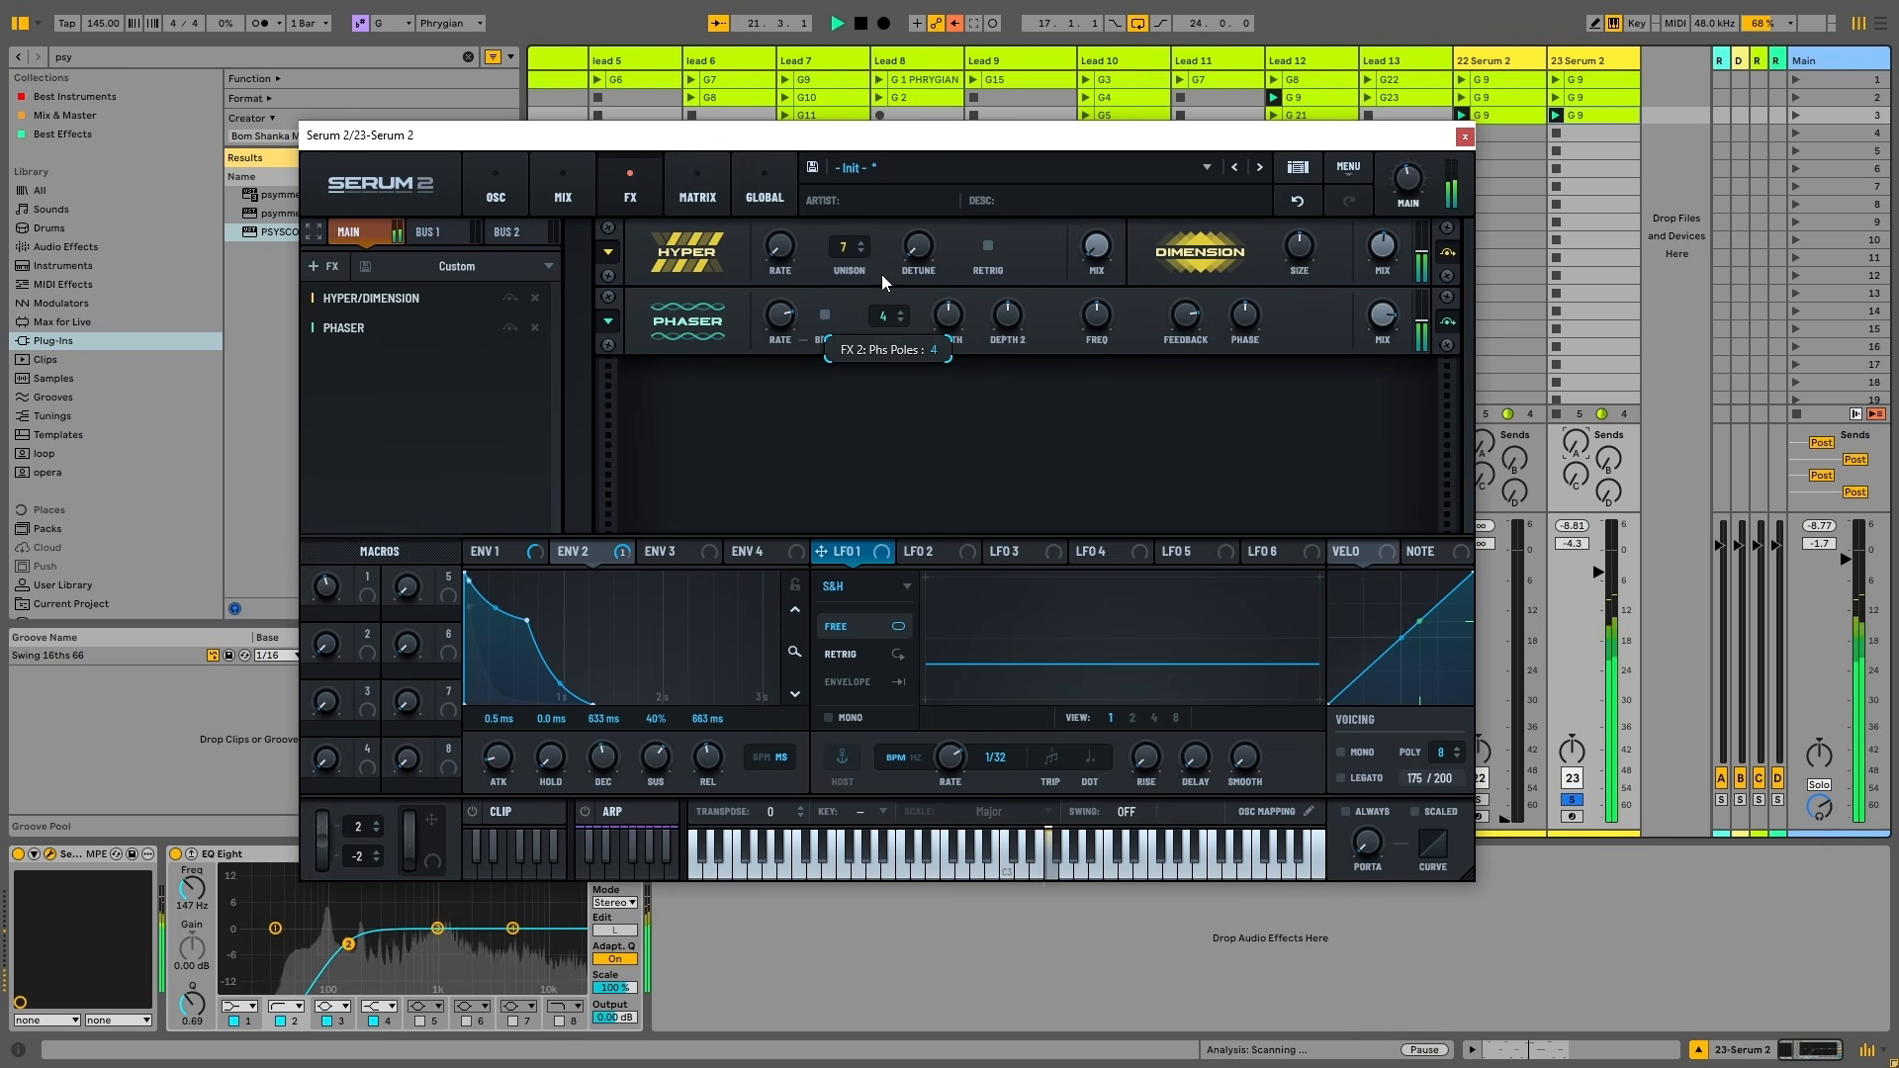
left_click_drag(1007, 317, 1004, 386)
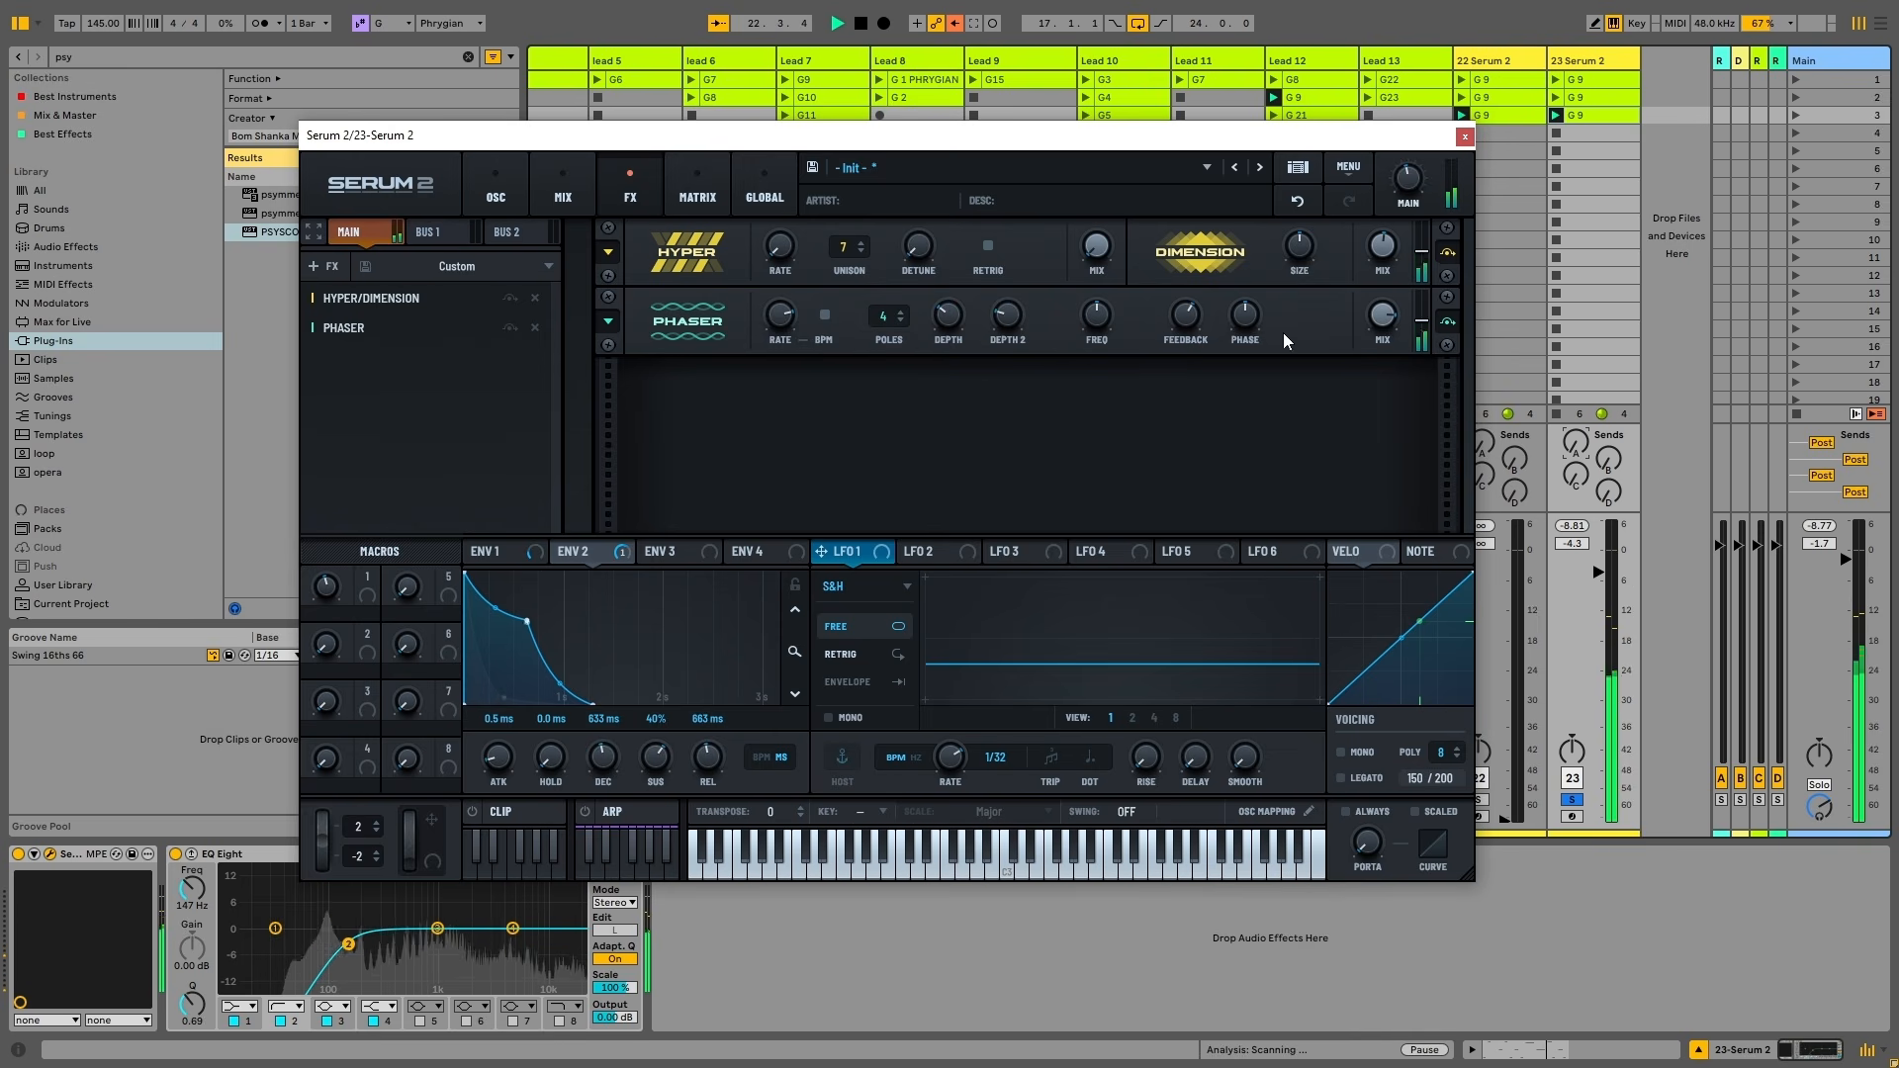
left_click(470, 198)
left_click_drag(1298, 428, 1303, 503)
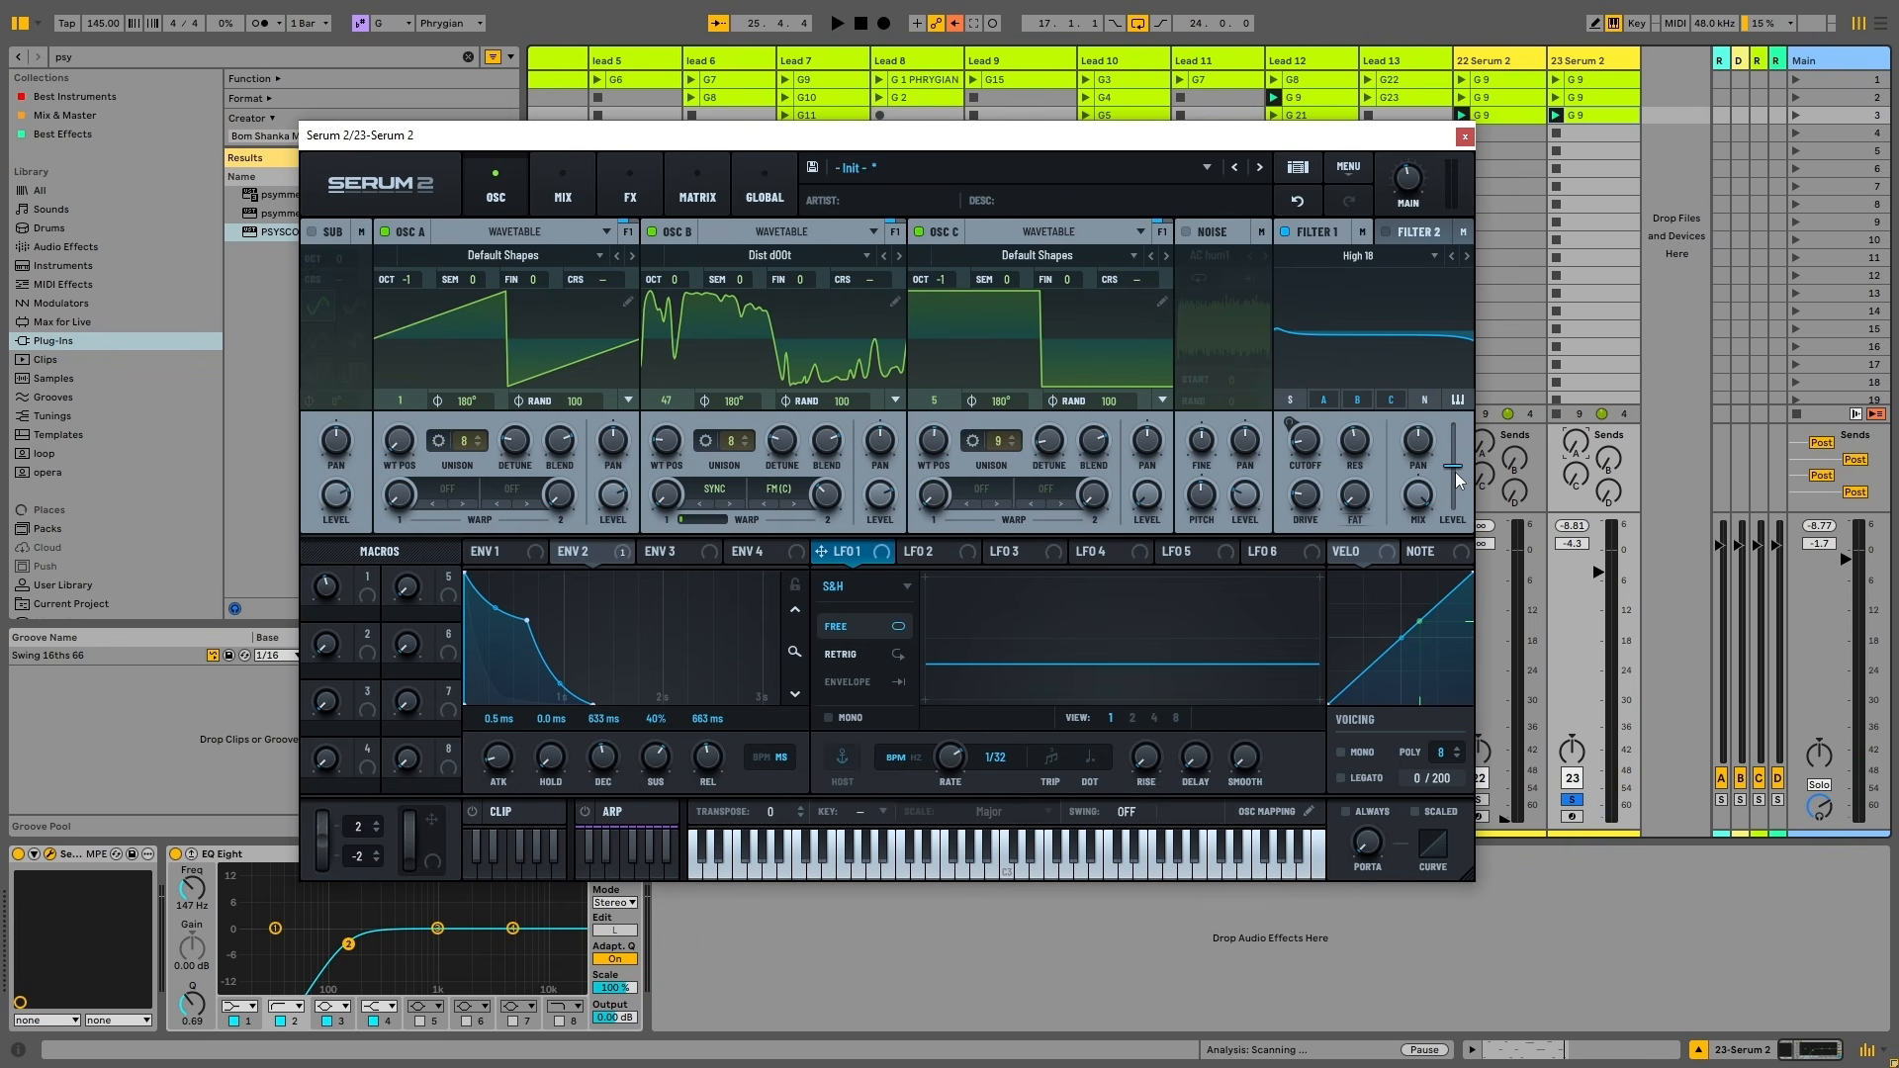
Move the Serum 2 window slightly right by its title bar
left_click_drag(1034, 138, 1081, 144)
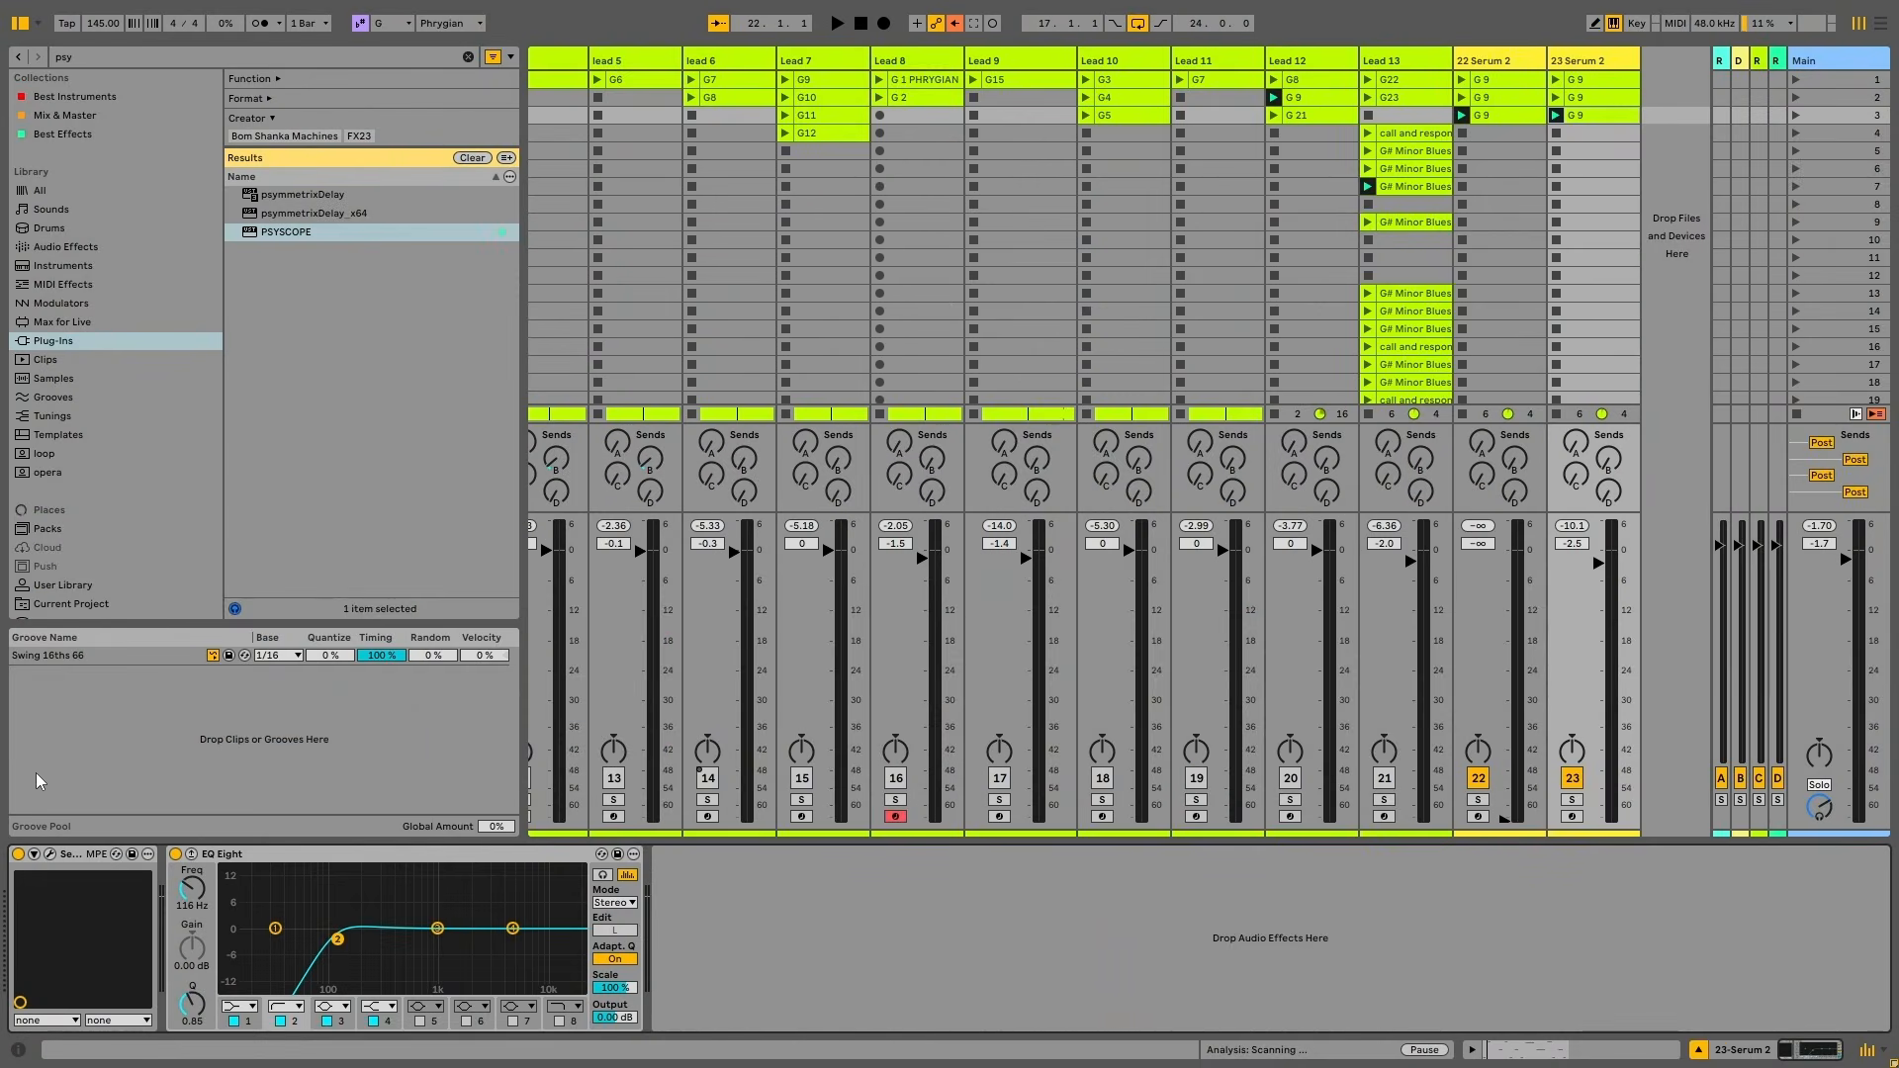
Reopen Serum 2 and reset it to the init preset
left_click(48, 855)
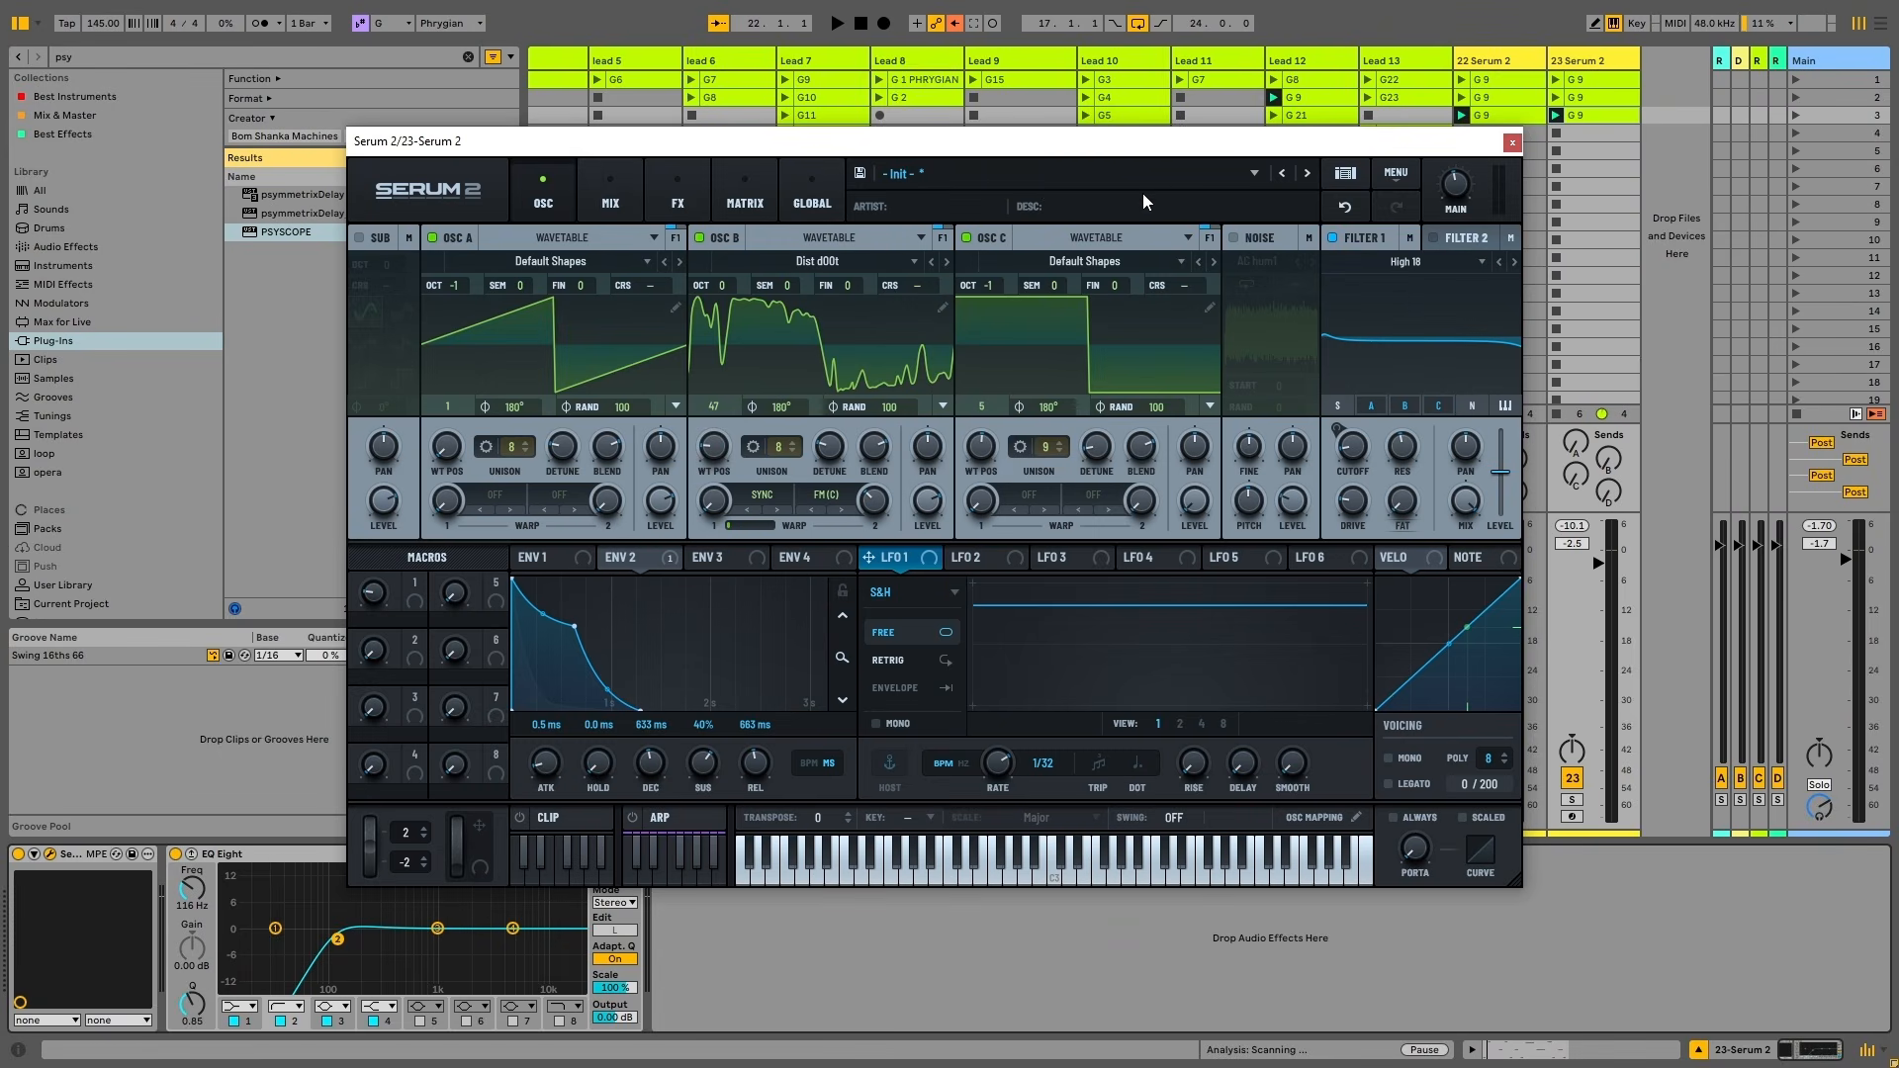
left_click(1347, 176)
left_click(1396, 174)
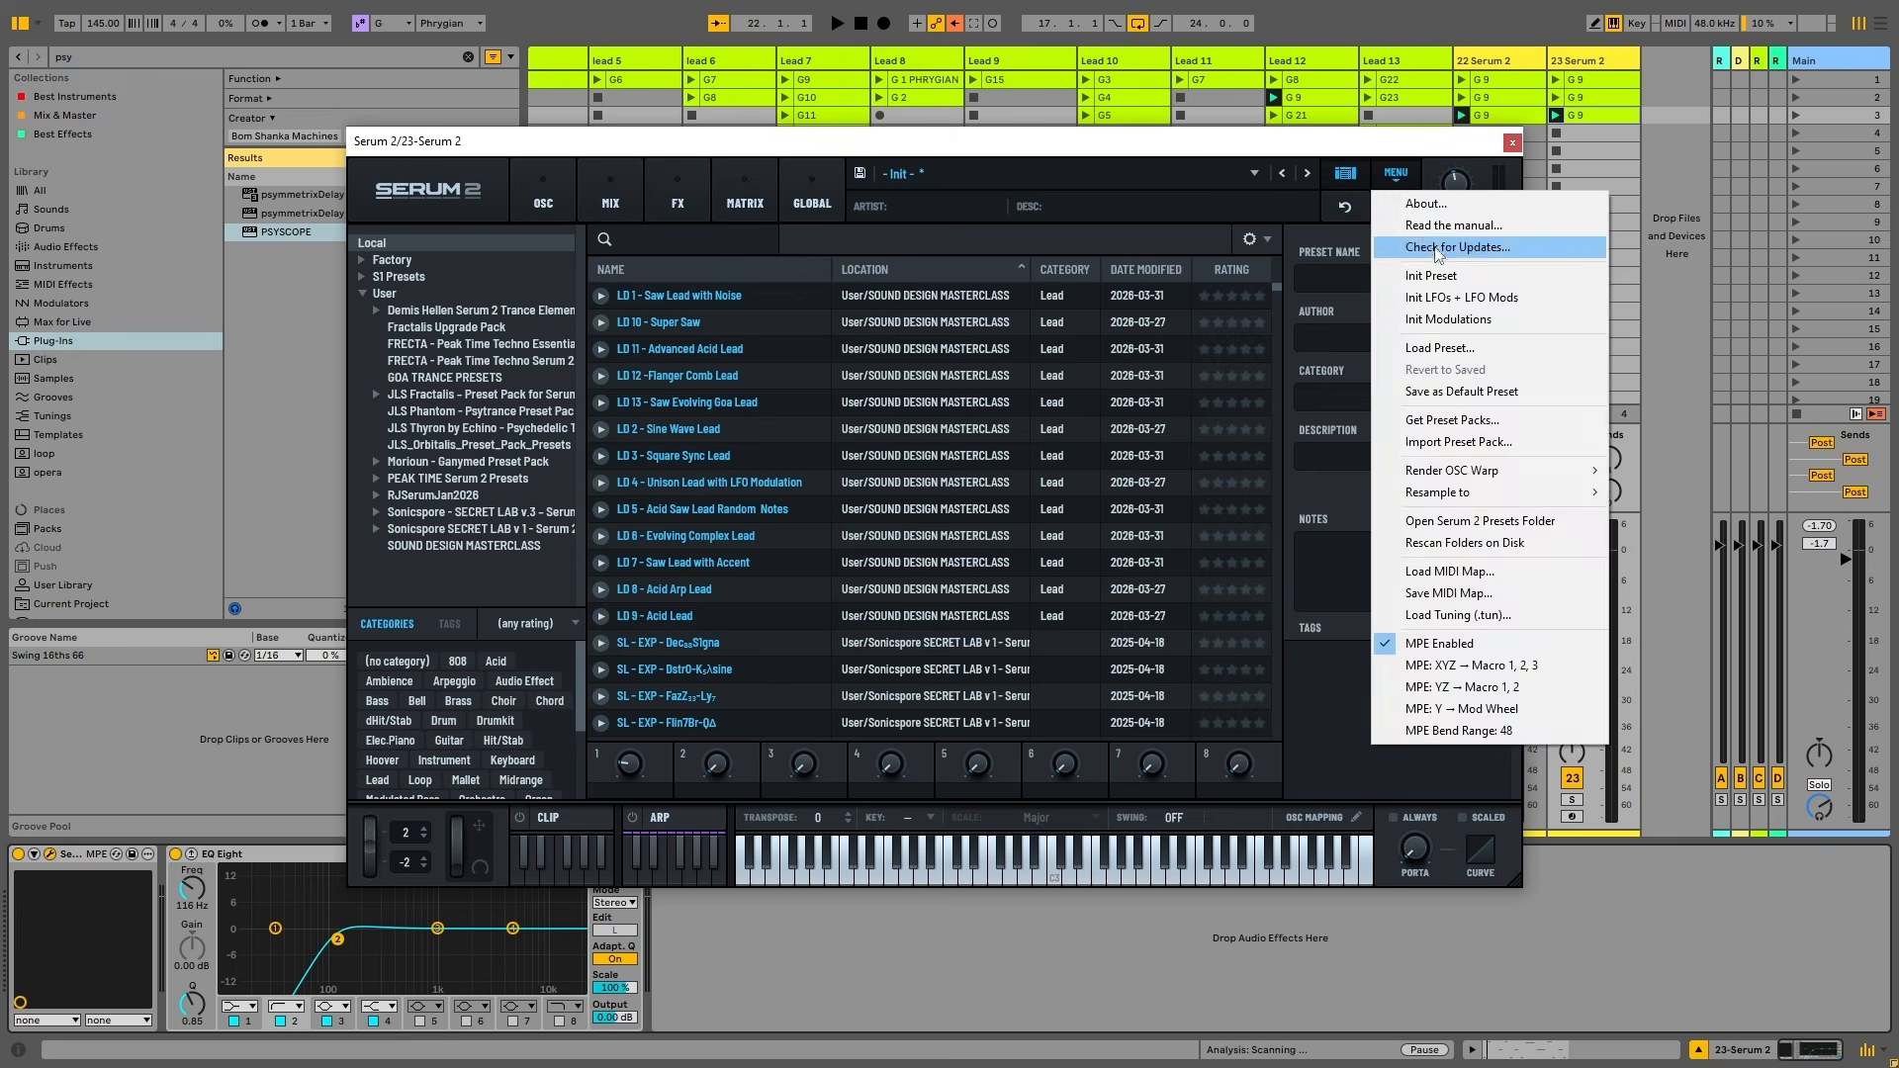
left_click(1442, 283)
left_click(1345, 174)
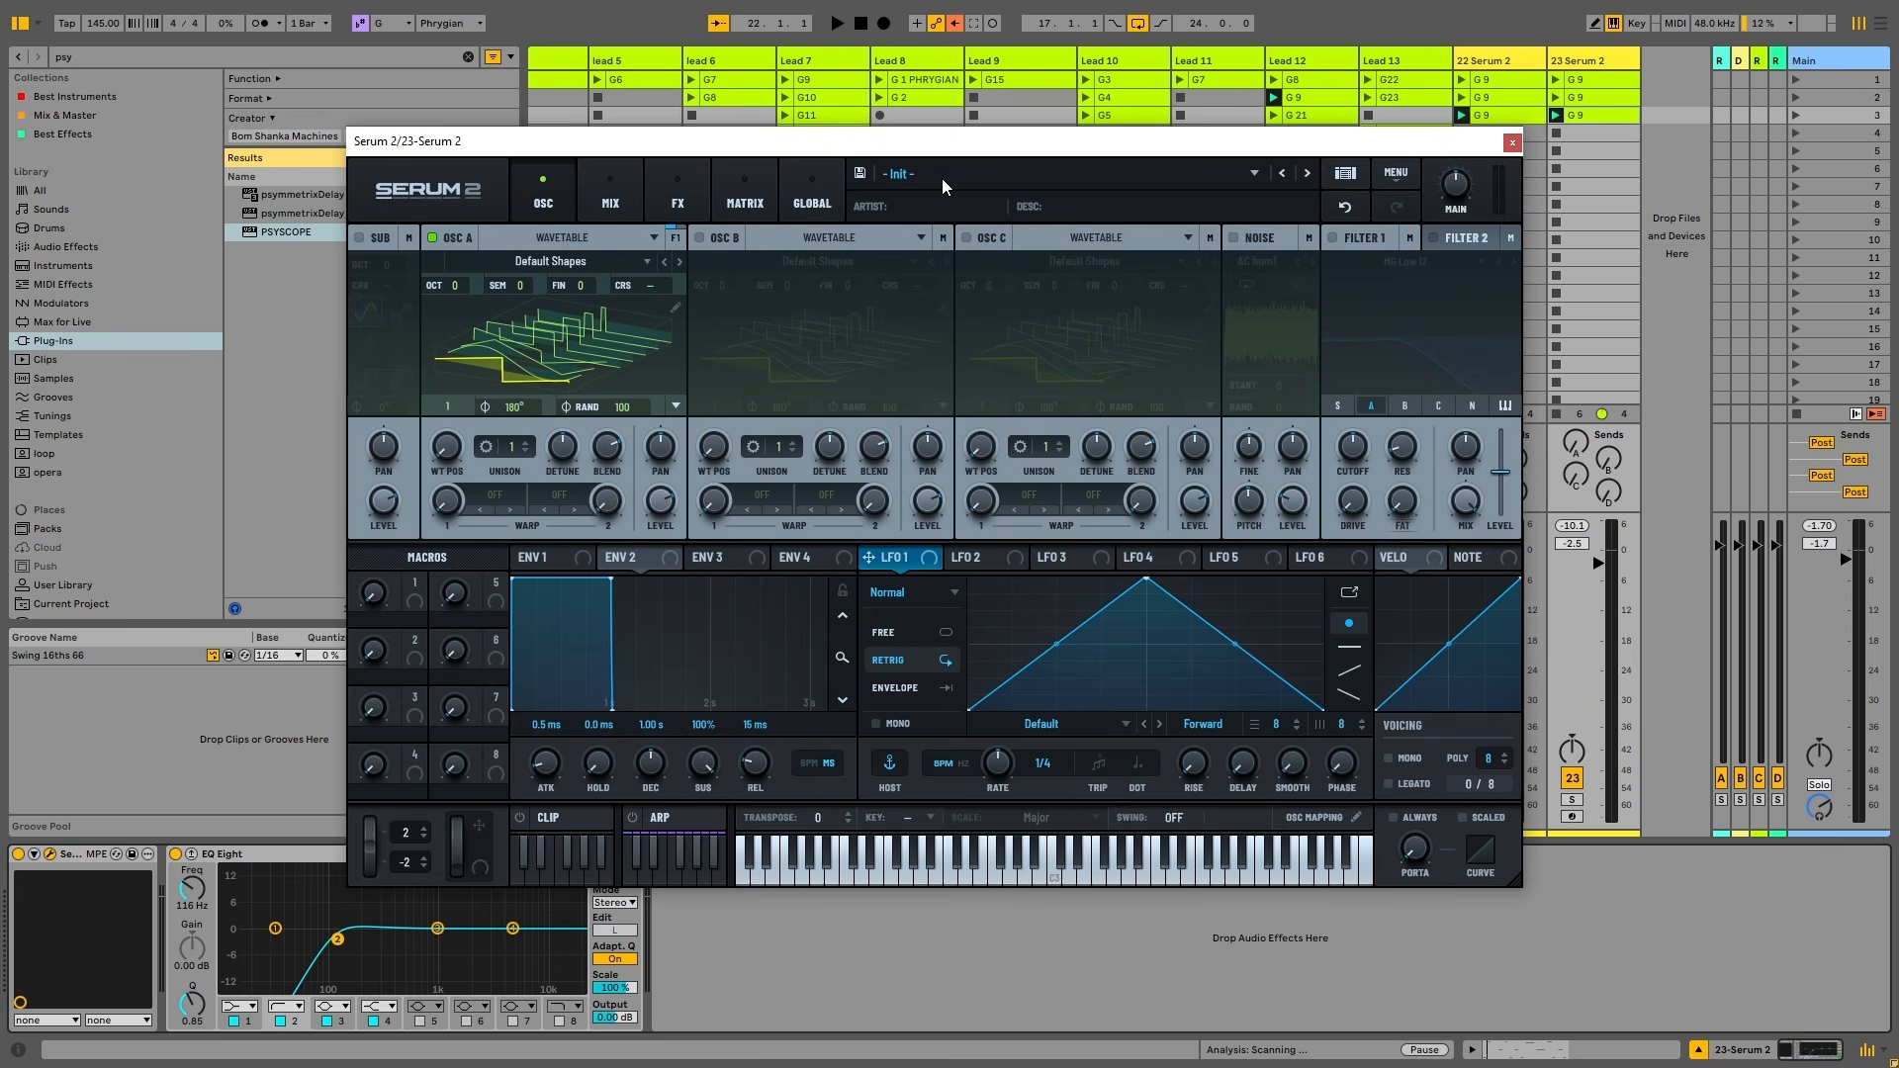
left_click(584, 334)
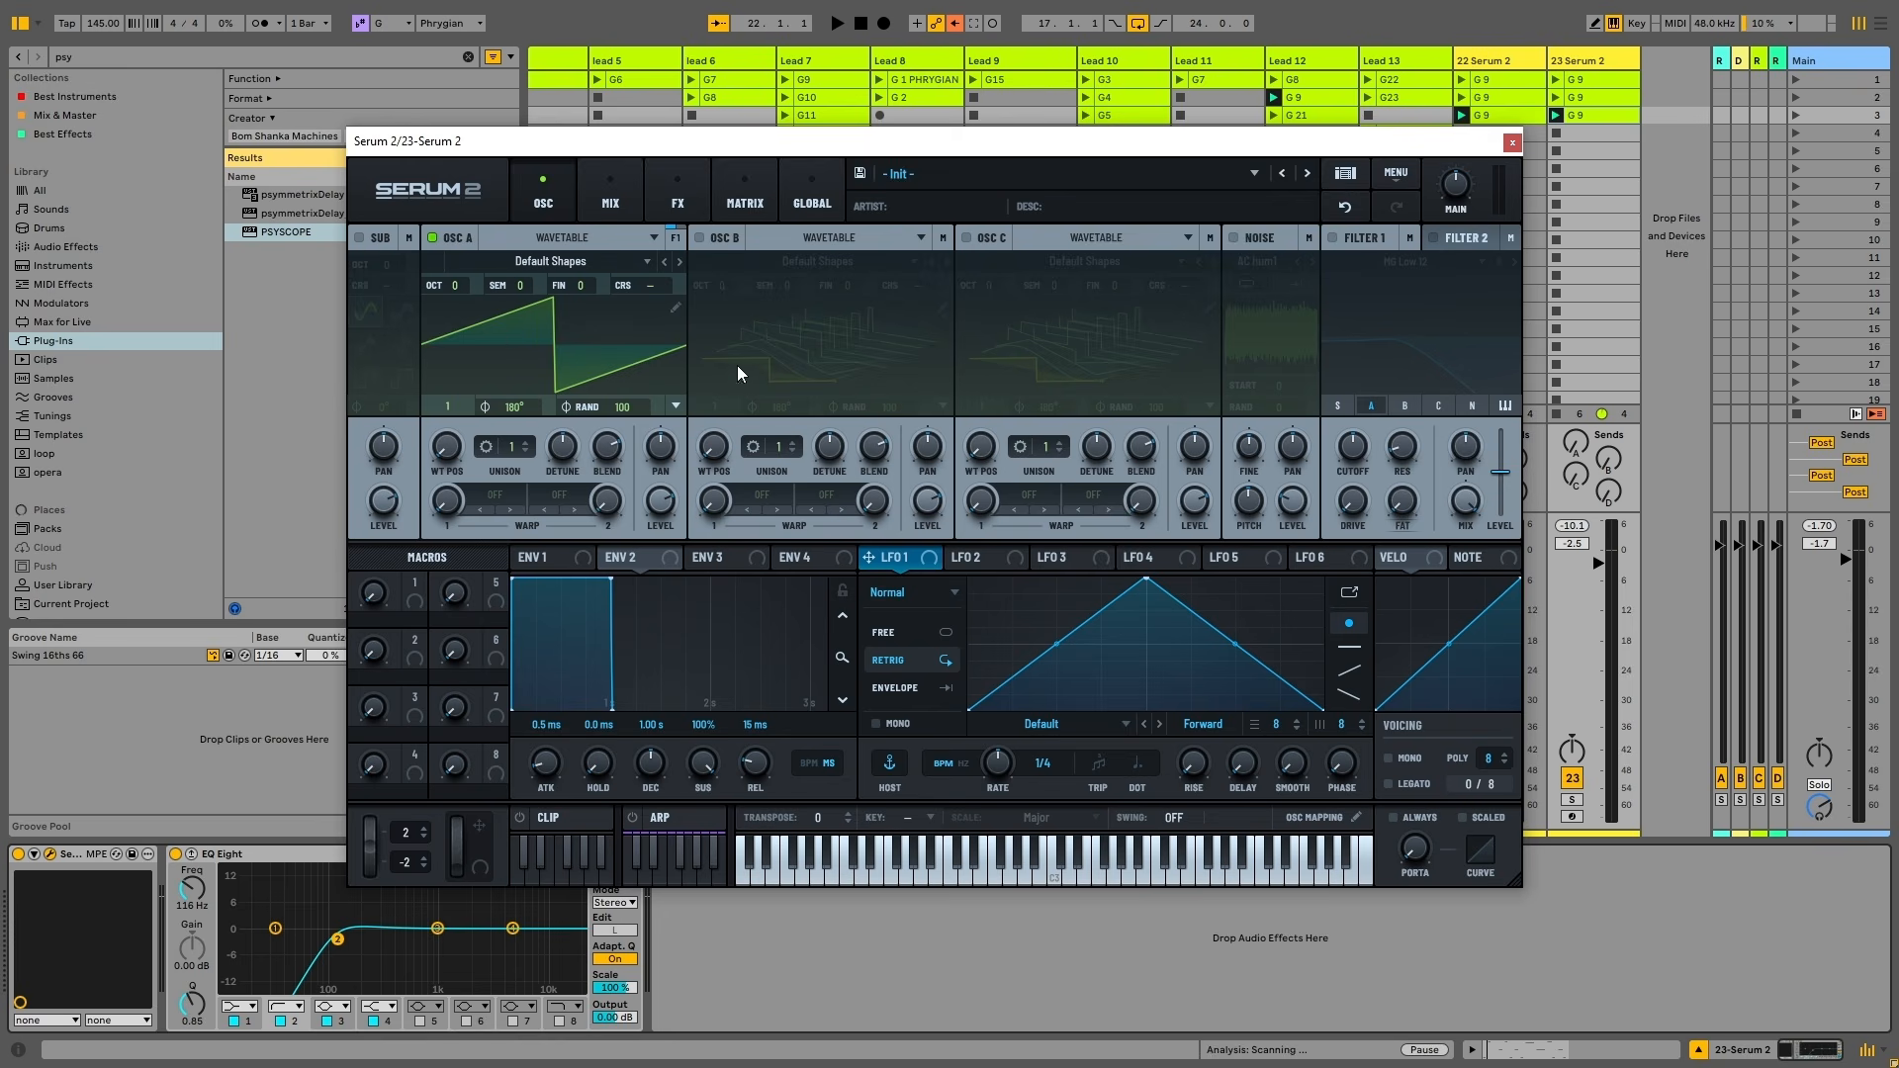
Turn on oscillators B and C, lower track 23 to -3.7 dB and solo it
left_click(700, 237)
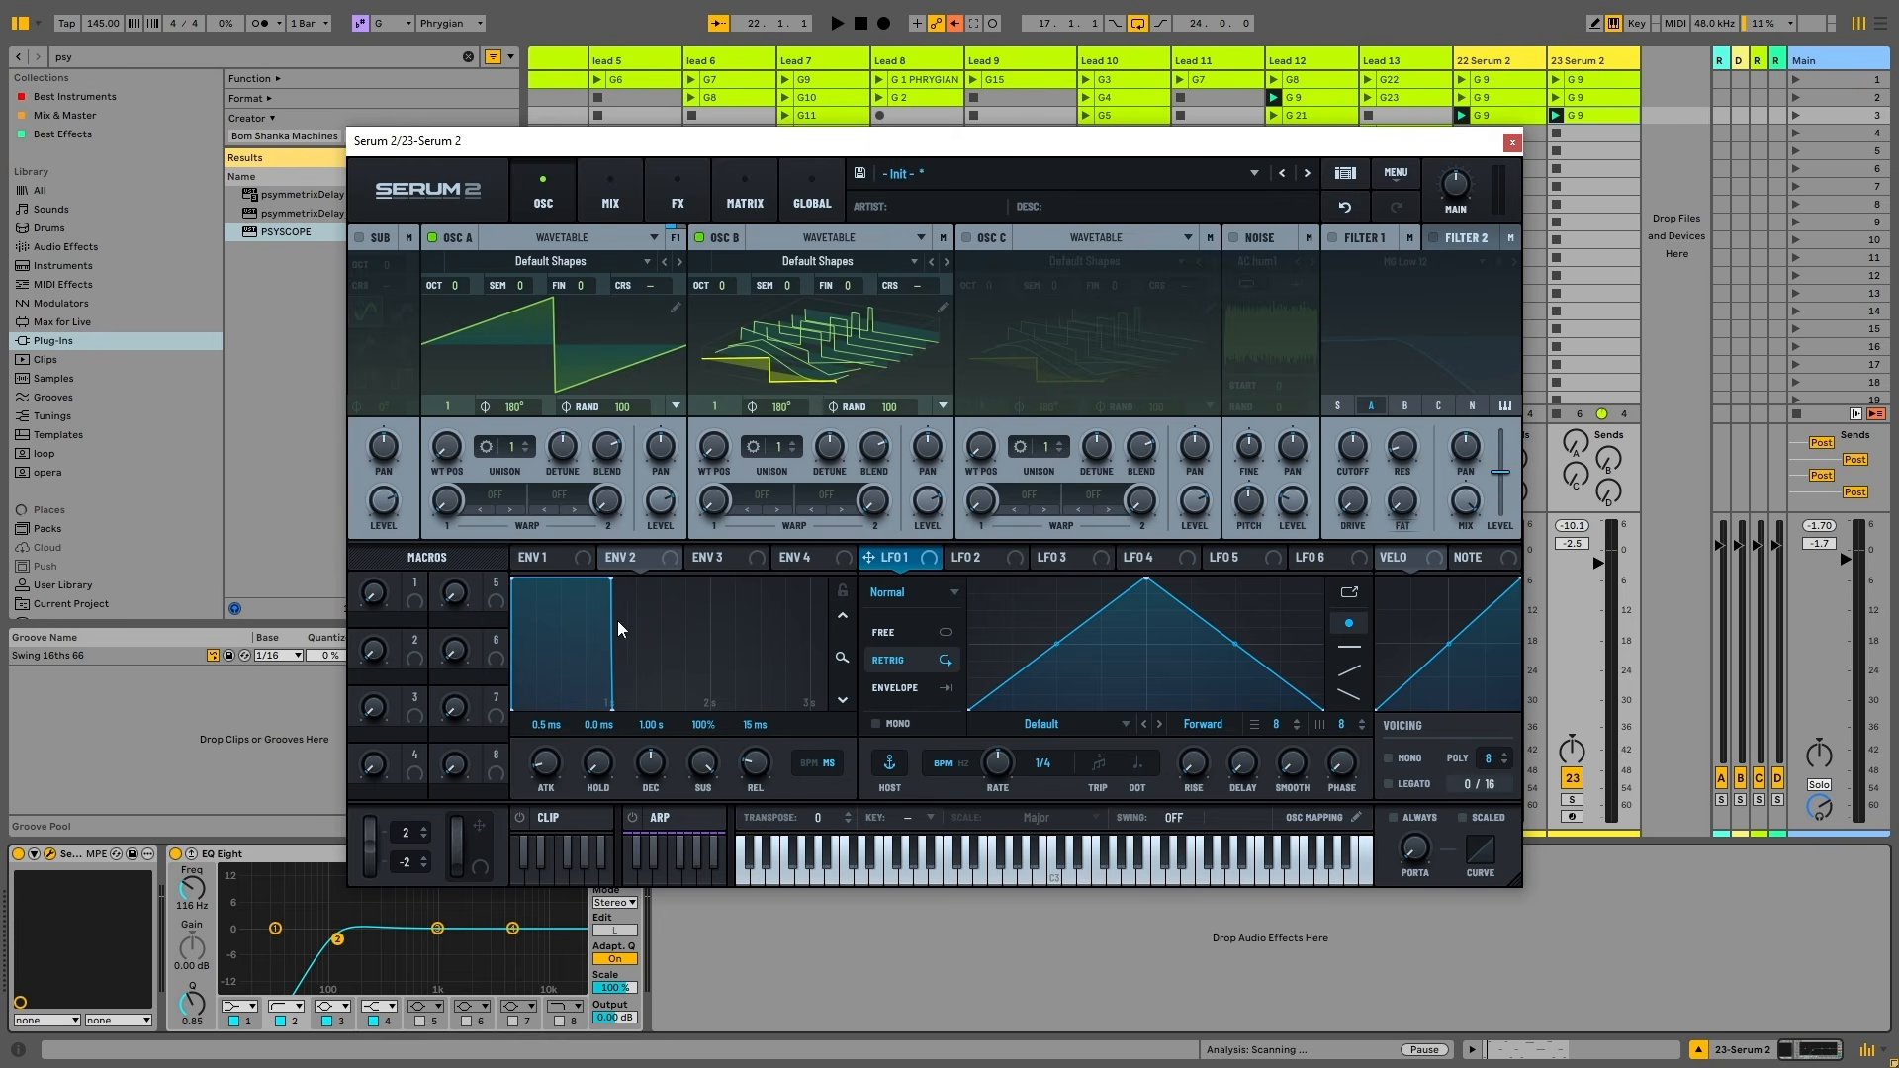
left_click(966, 236)
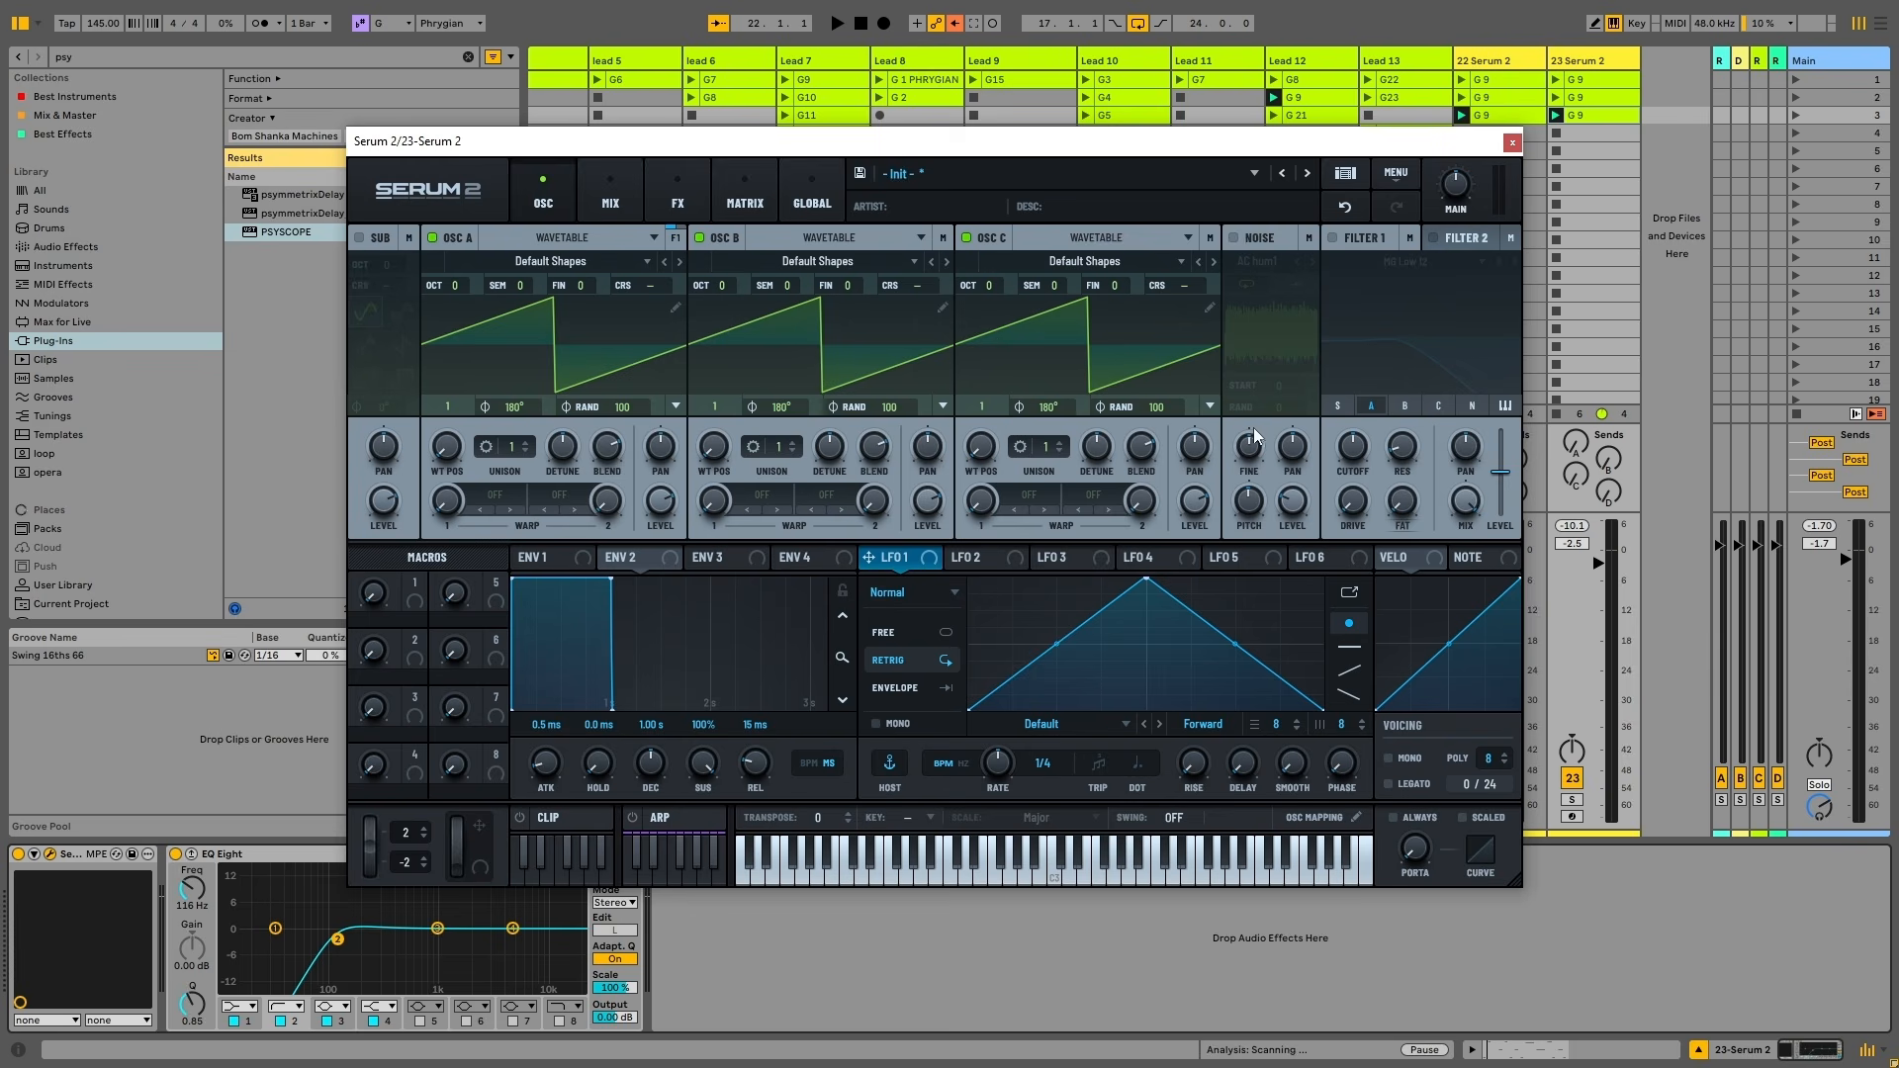
key("space")
key("space")
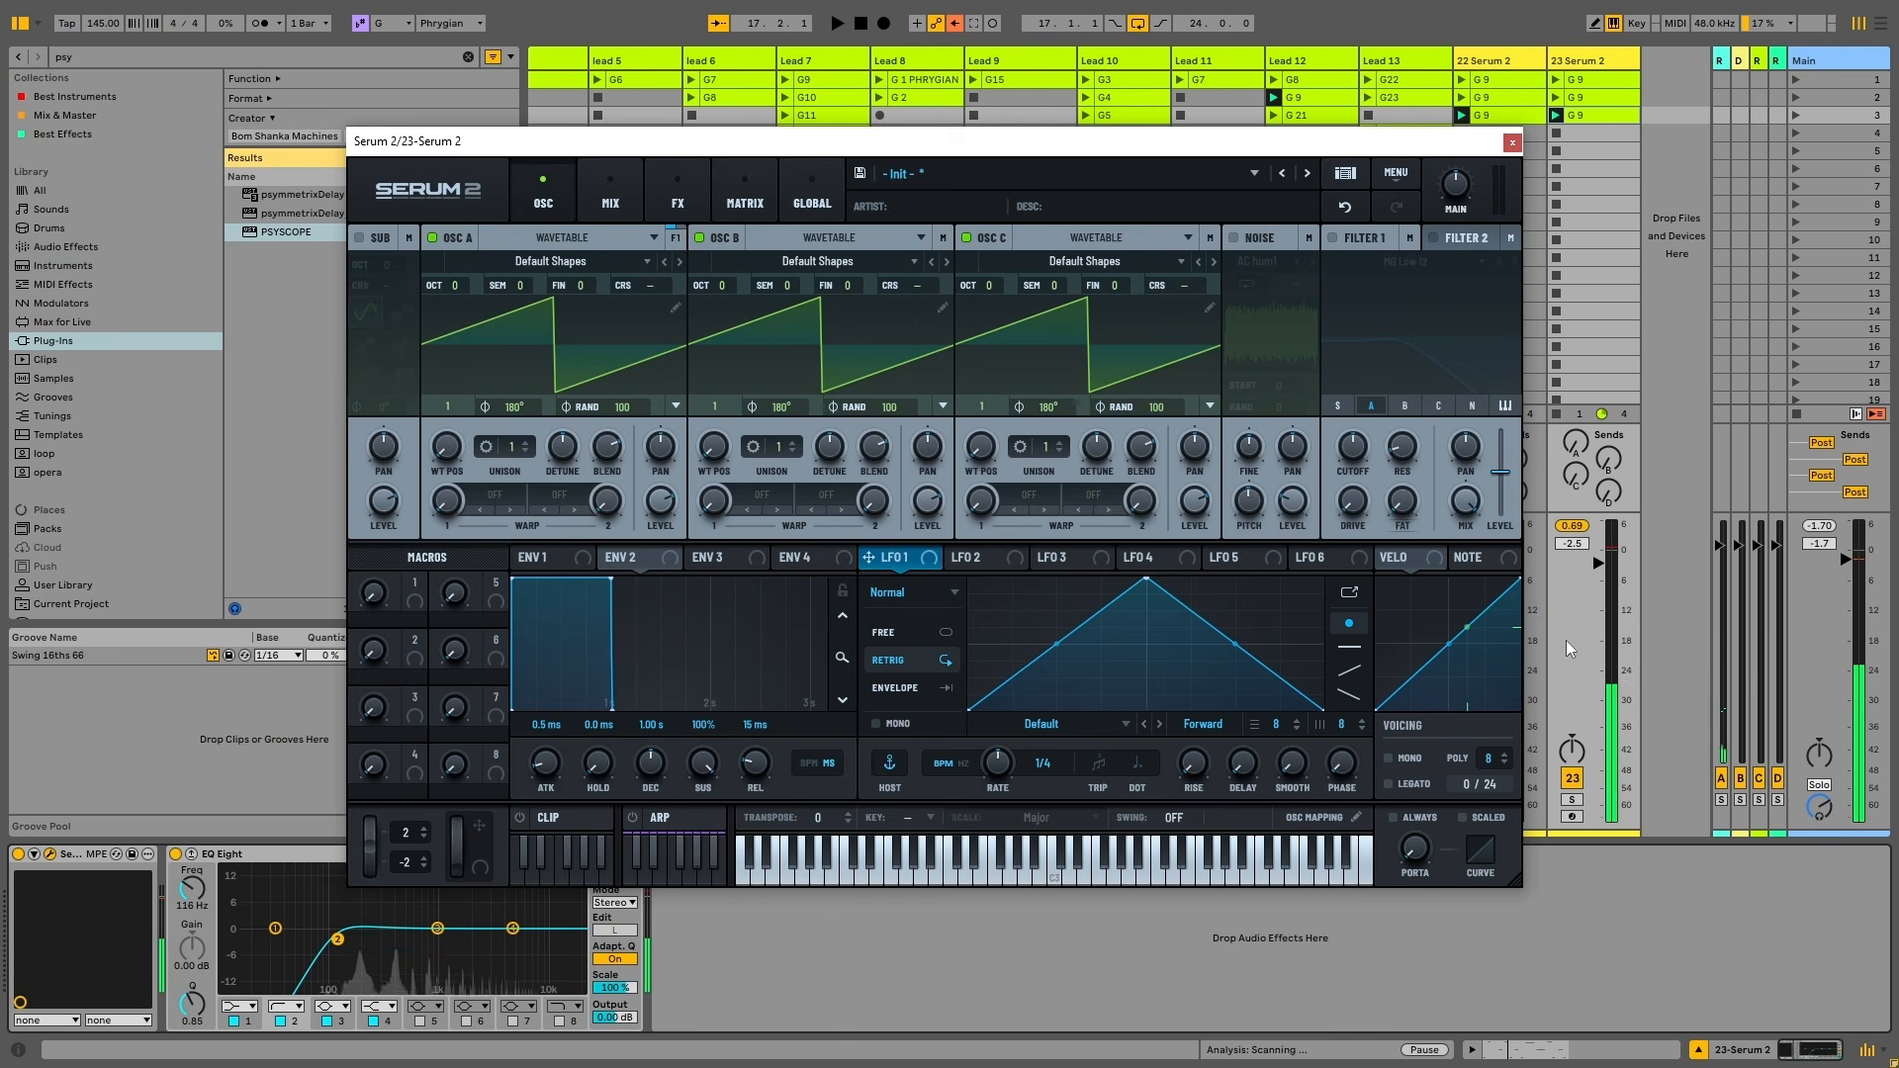
left_click_drag(1598, 563, 1598, 599)
left_click(1571, 799)
key("space")
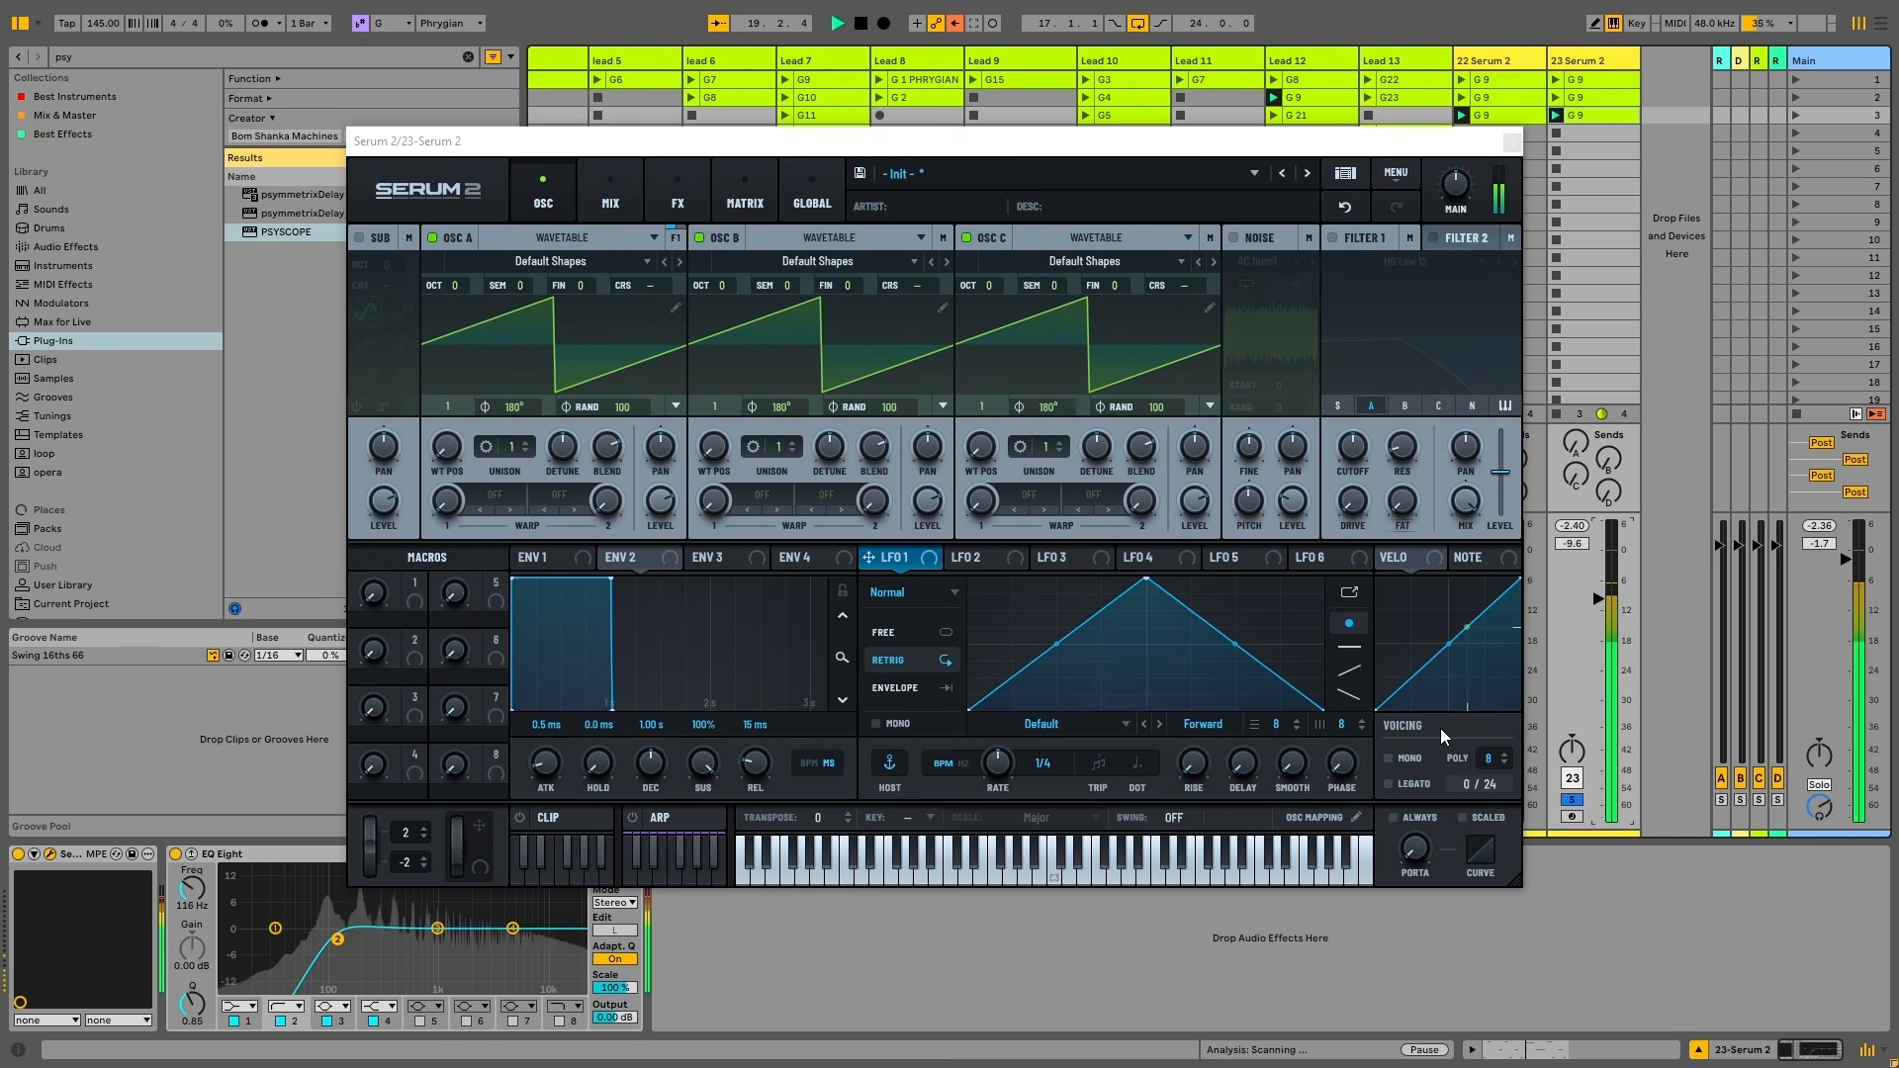
key("space")
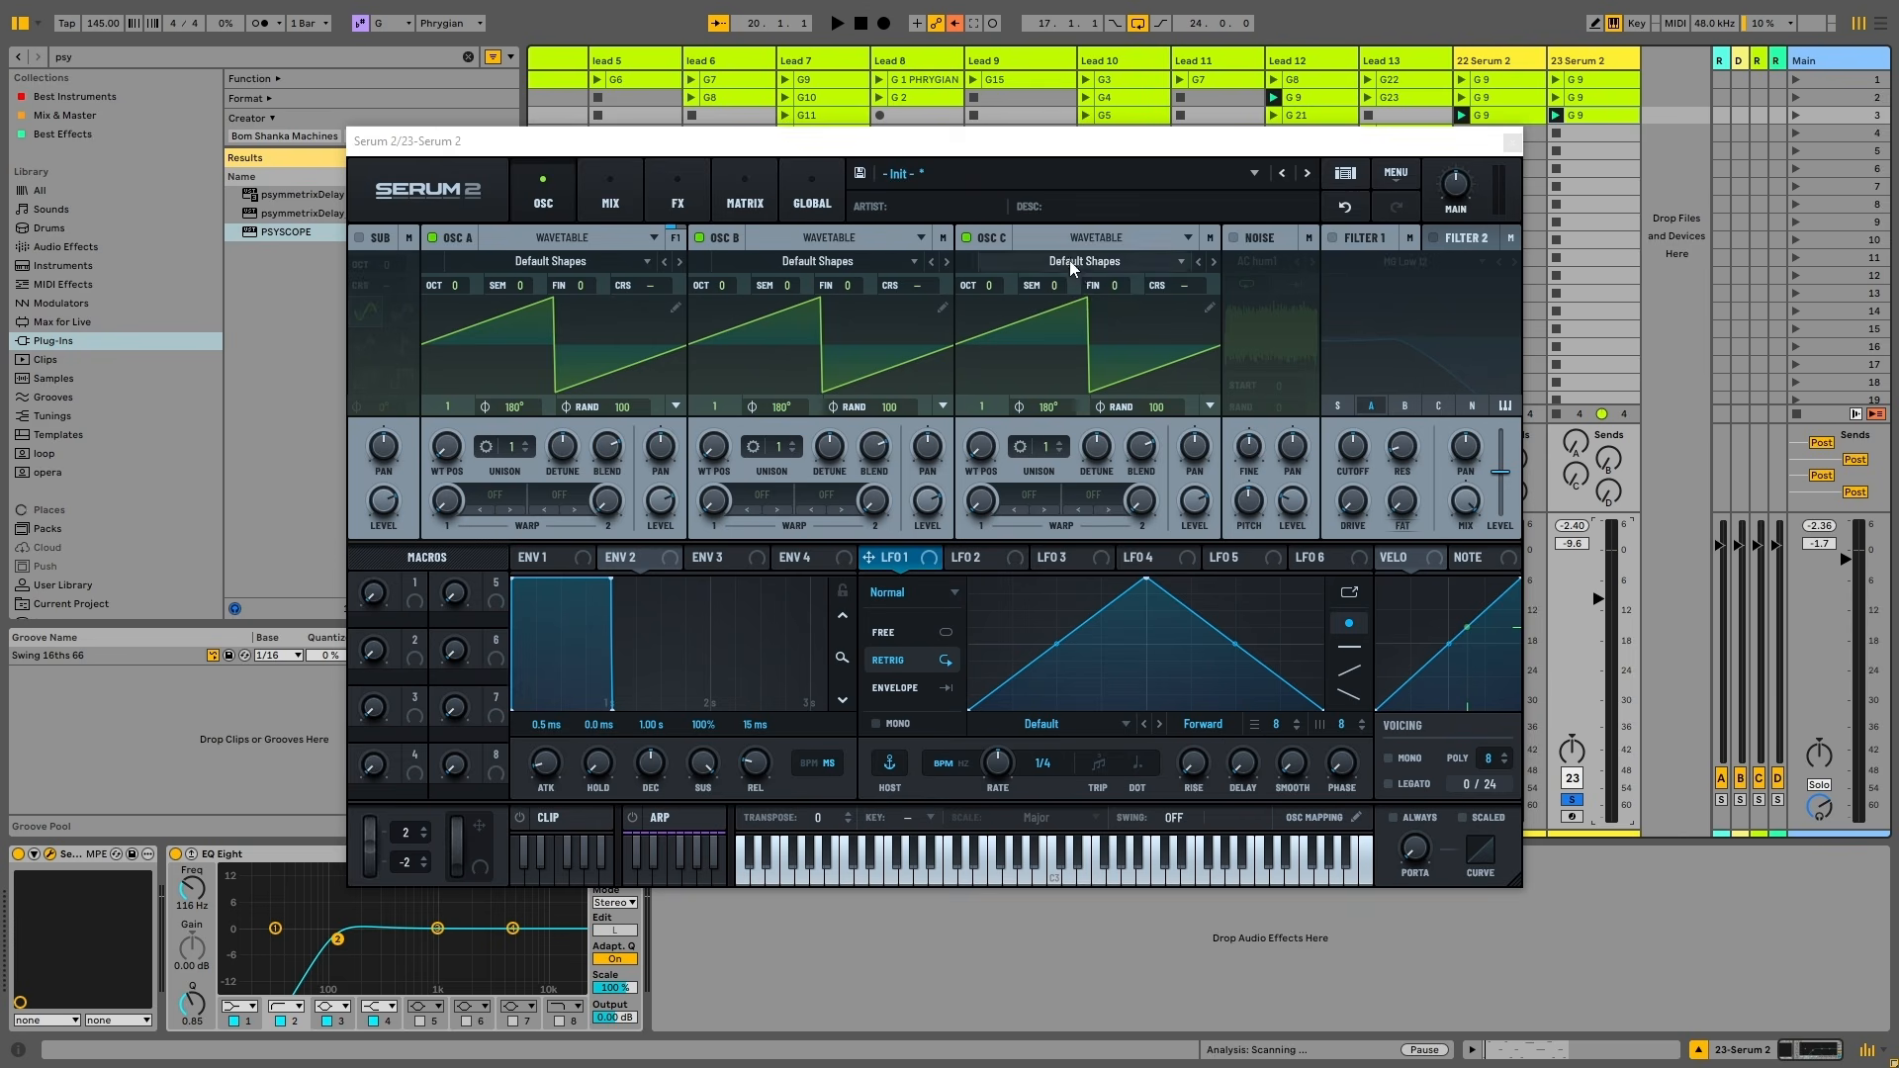
Set oscillator B's warp mode to FM (C) with the amount at about 28%
left_click(1094, 238)
left_click(1102, 237)
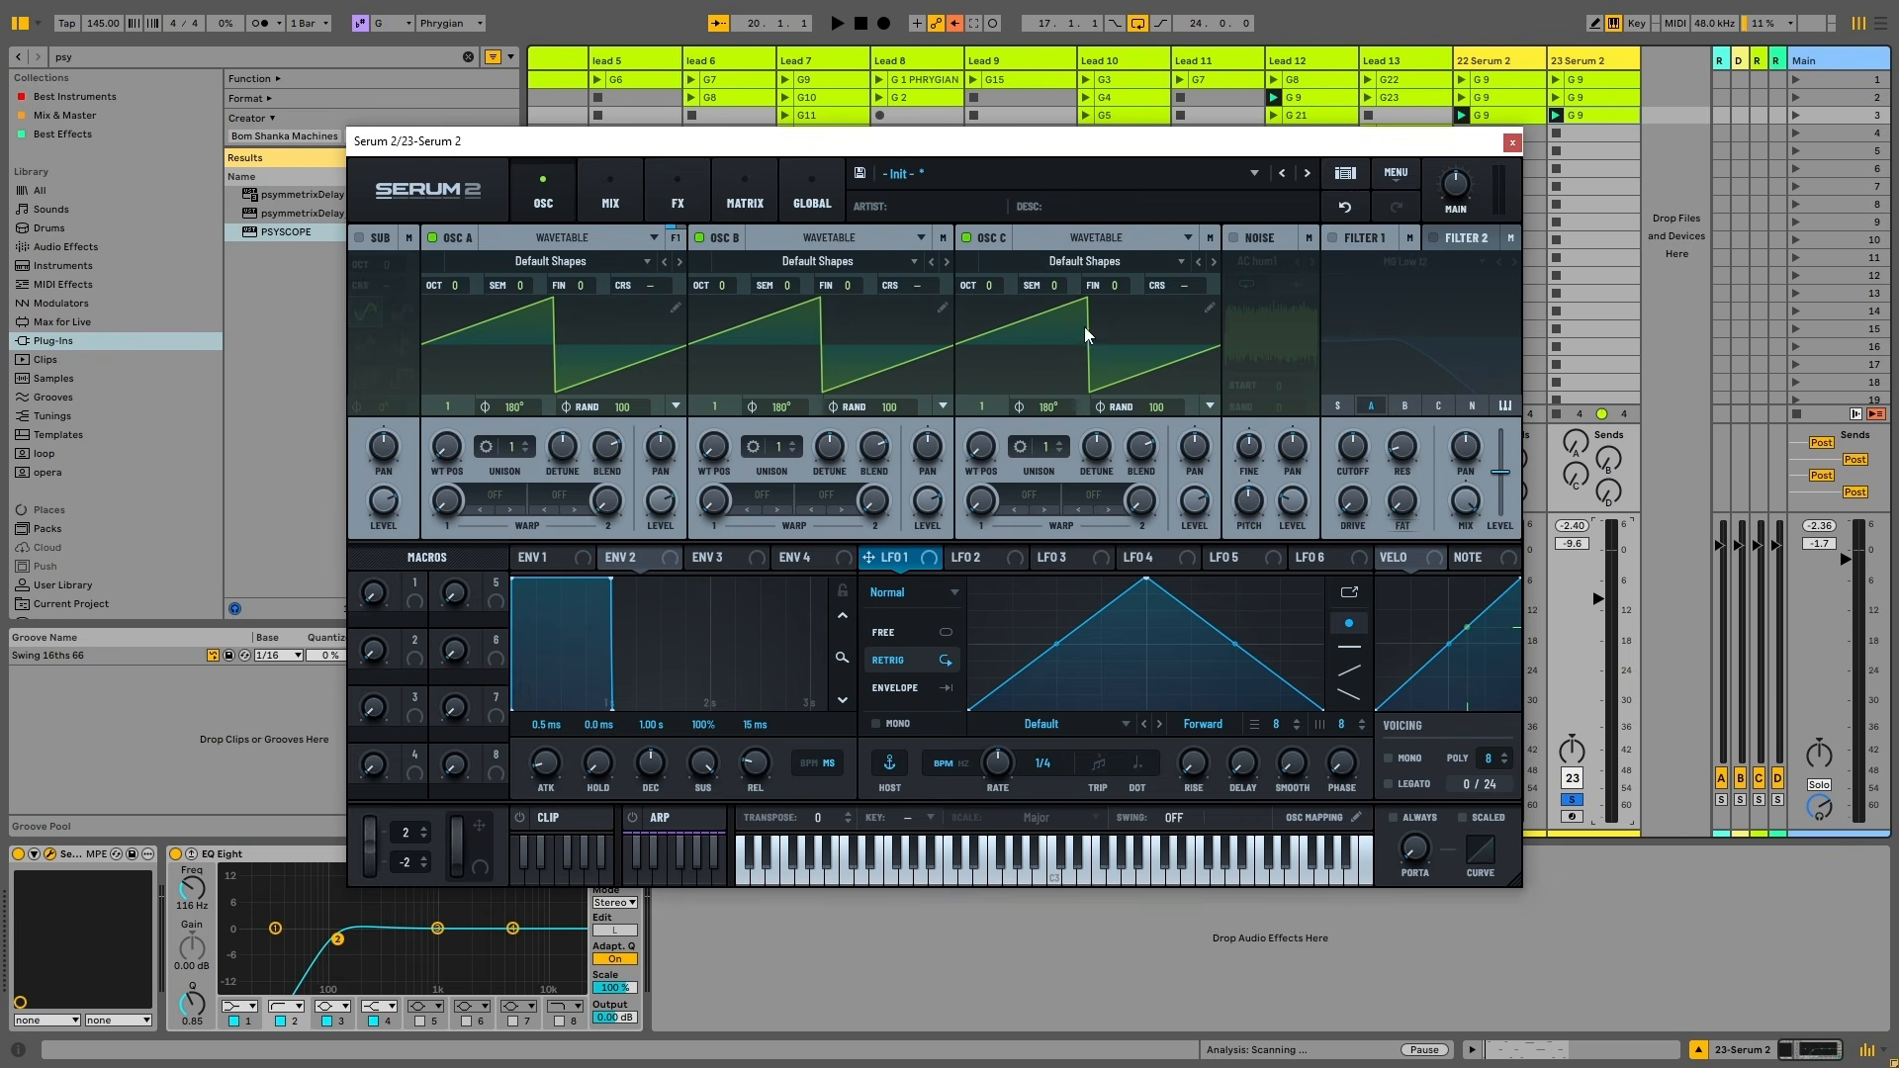
left_click(762, 494)
mouse_move(801, 626)
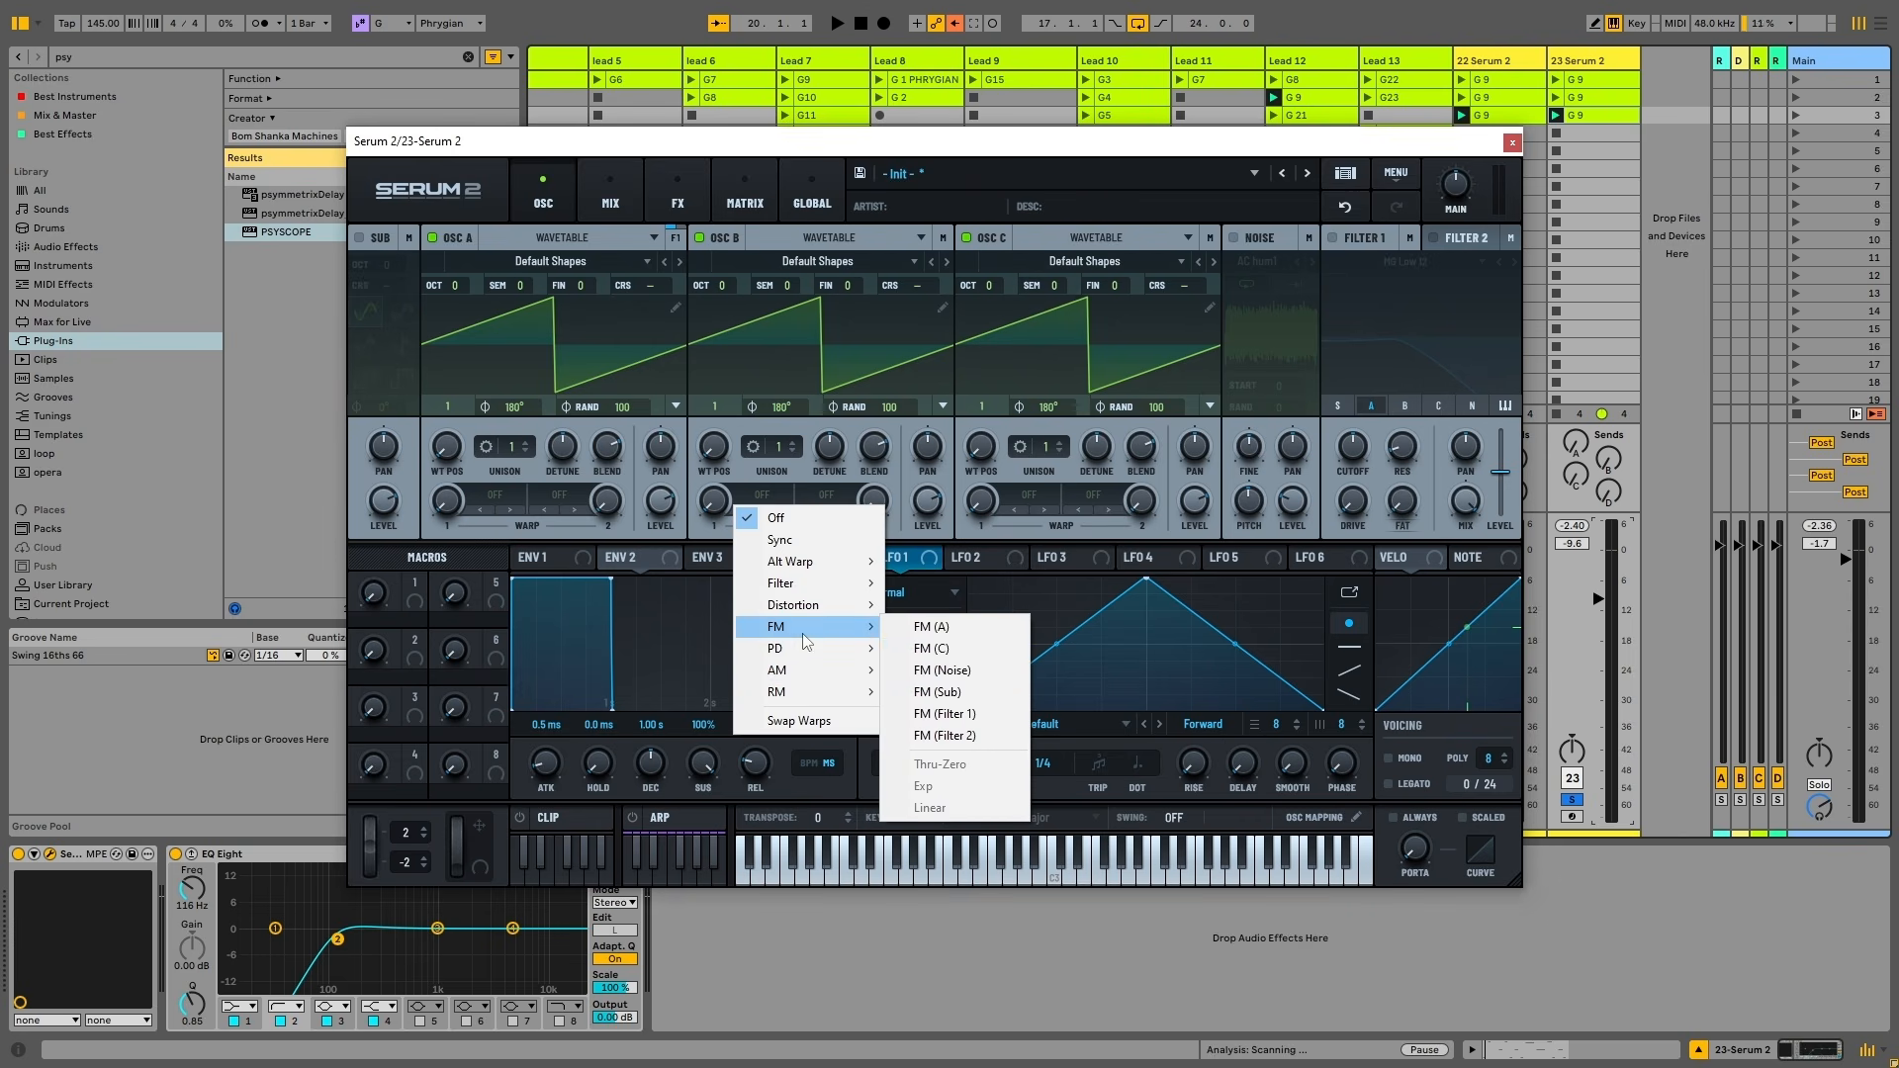
left_click(960, 652)
key("space")
mouse_move(714, 500)
left_mouse_down()
mouse_move(719, 381)
mouse_move(724, 473)
left_mouse_up()
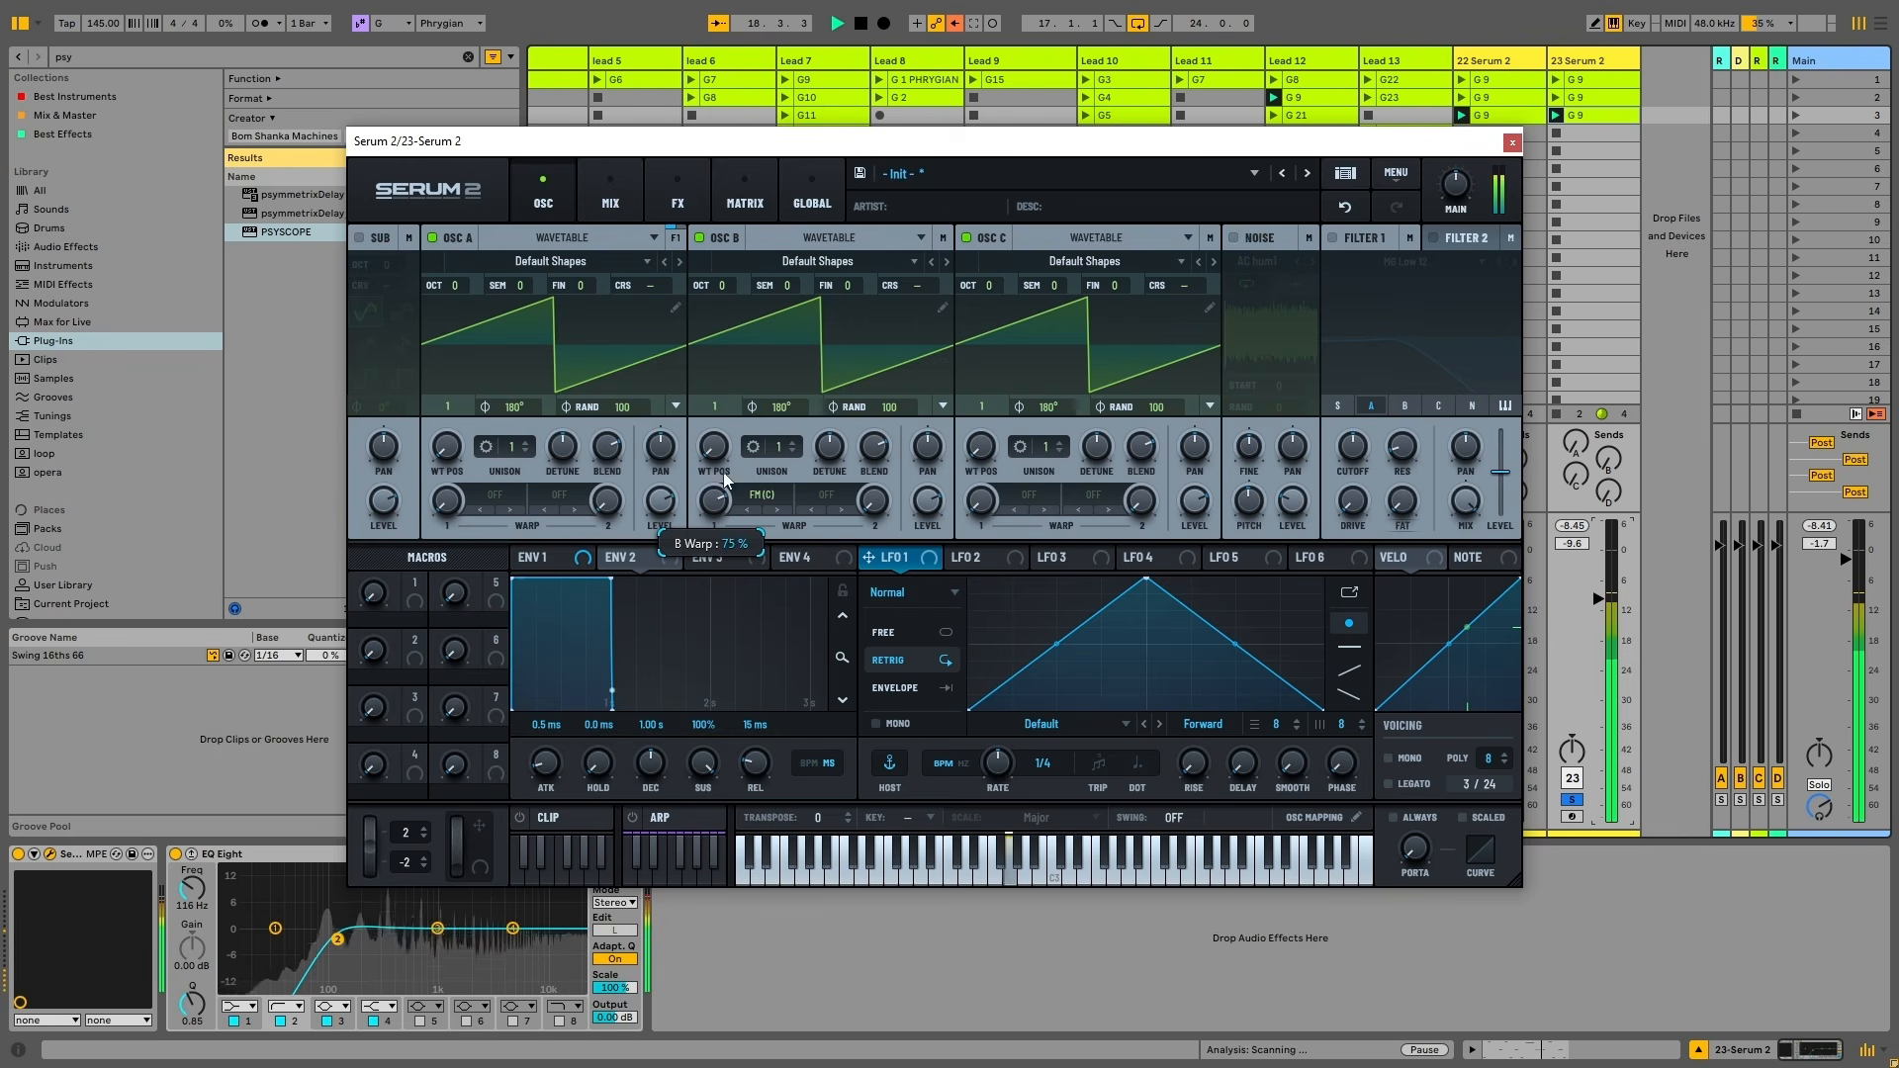
double_click(718, 516)
key("space")
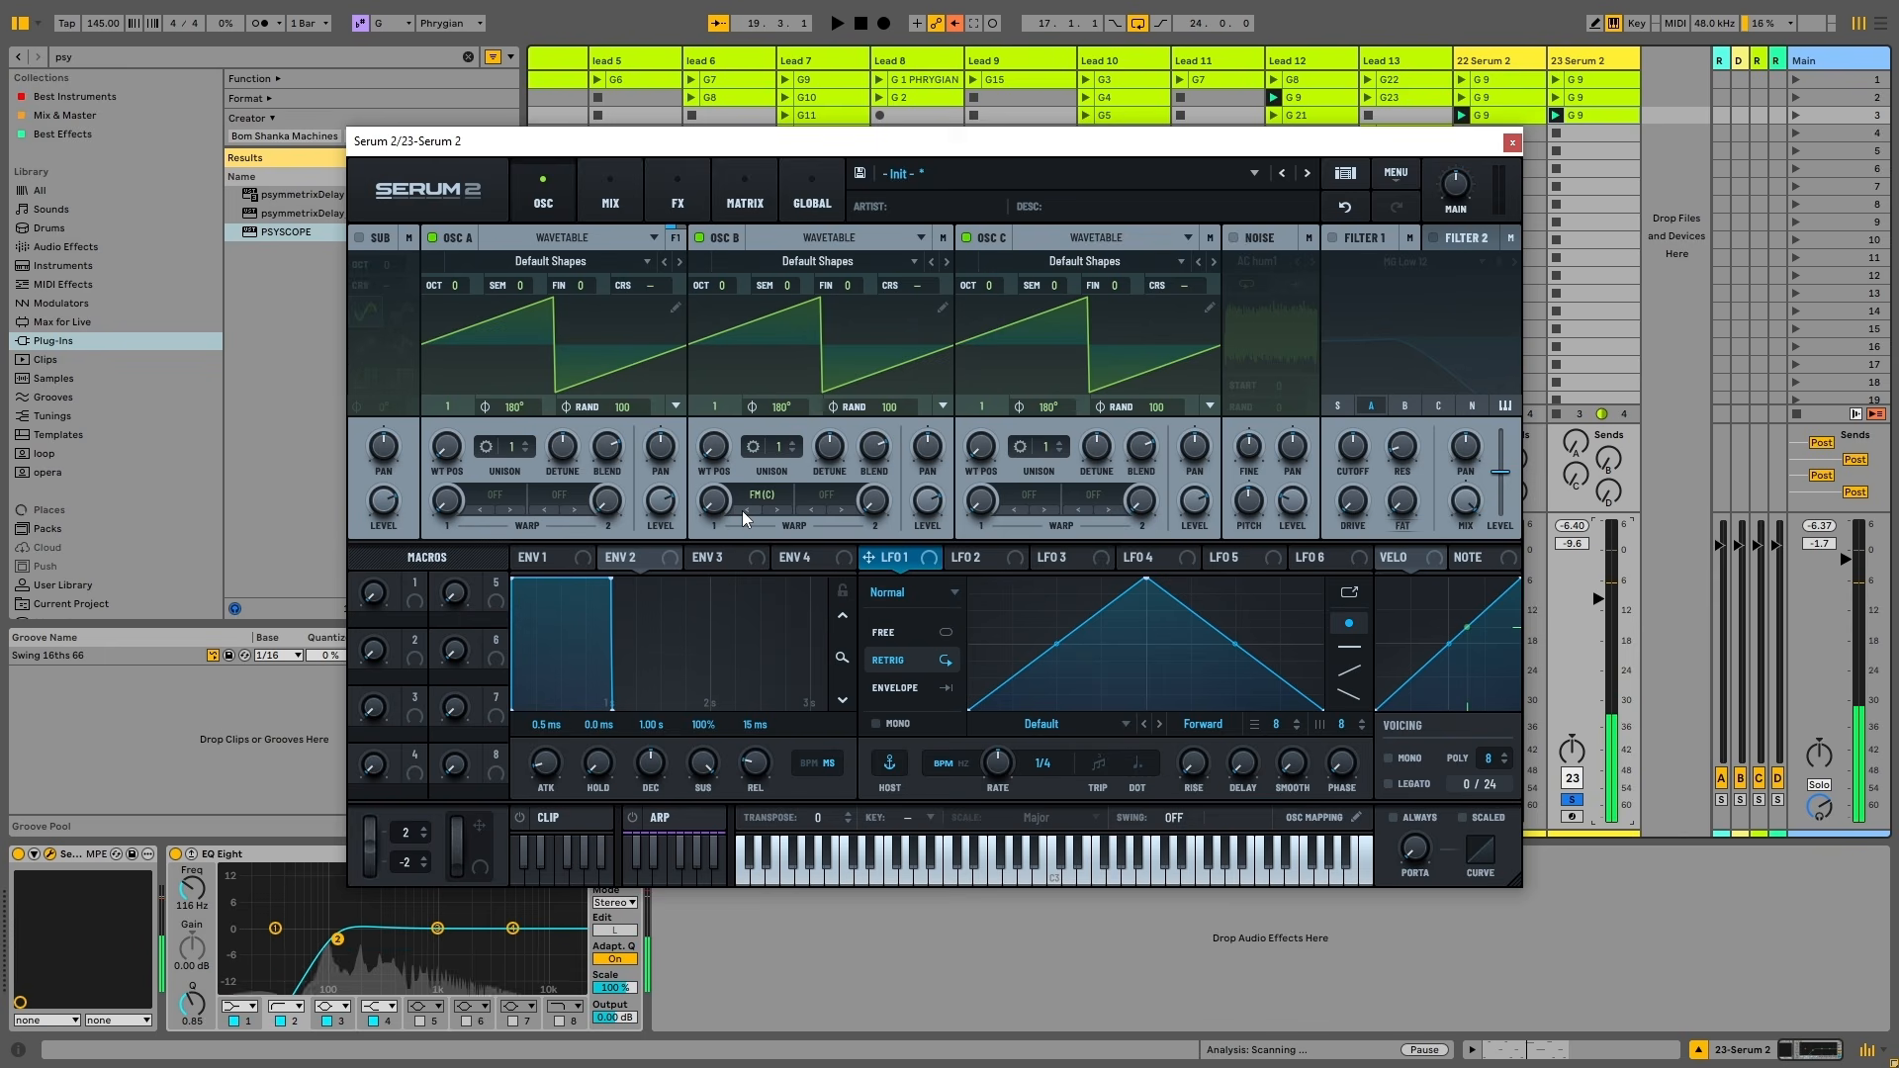
left_click_drag(742, 511, 728, 408)
key("space")
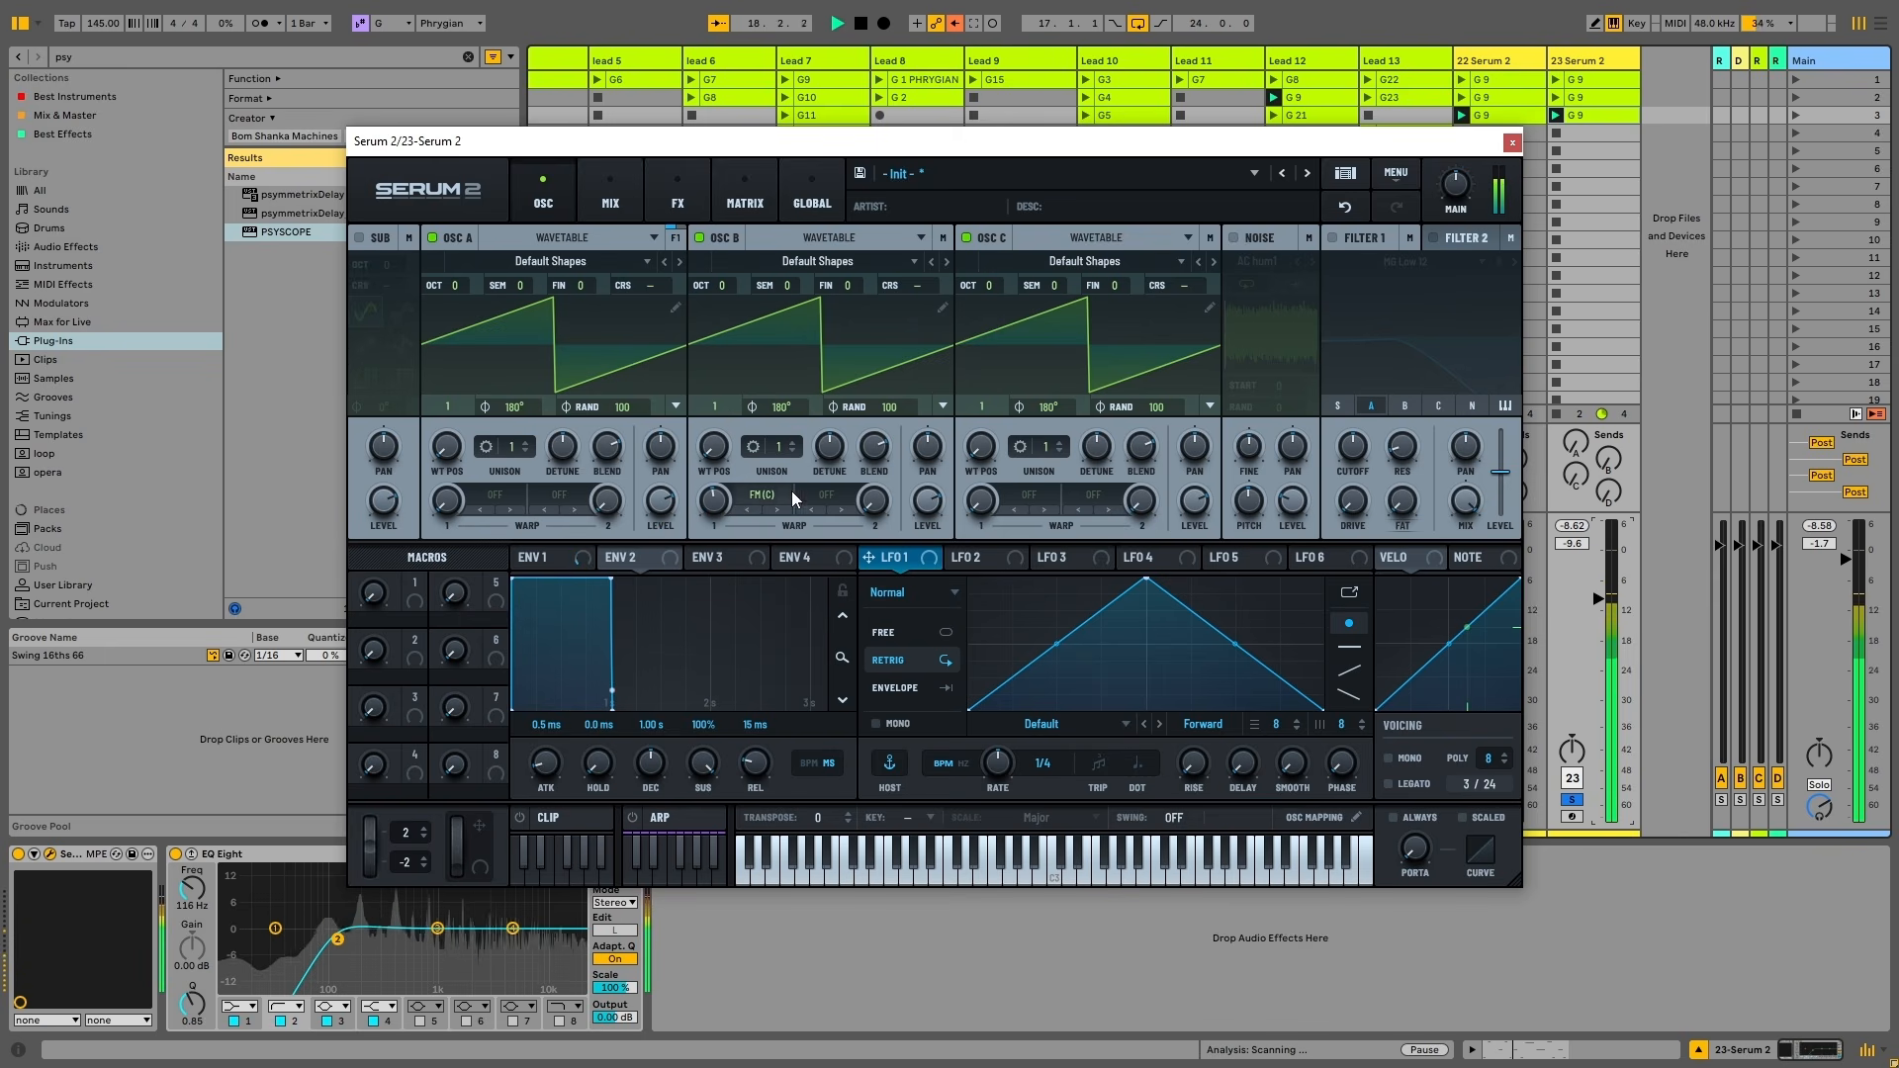
key("space")
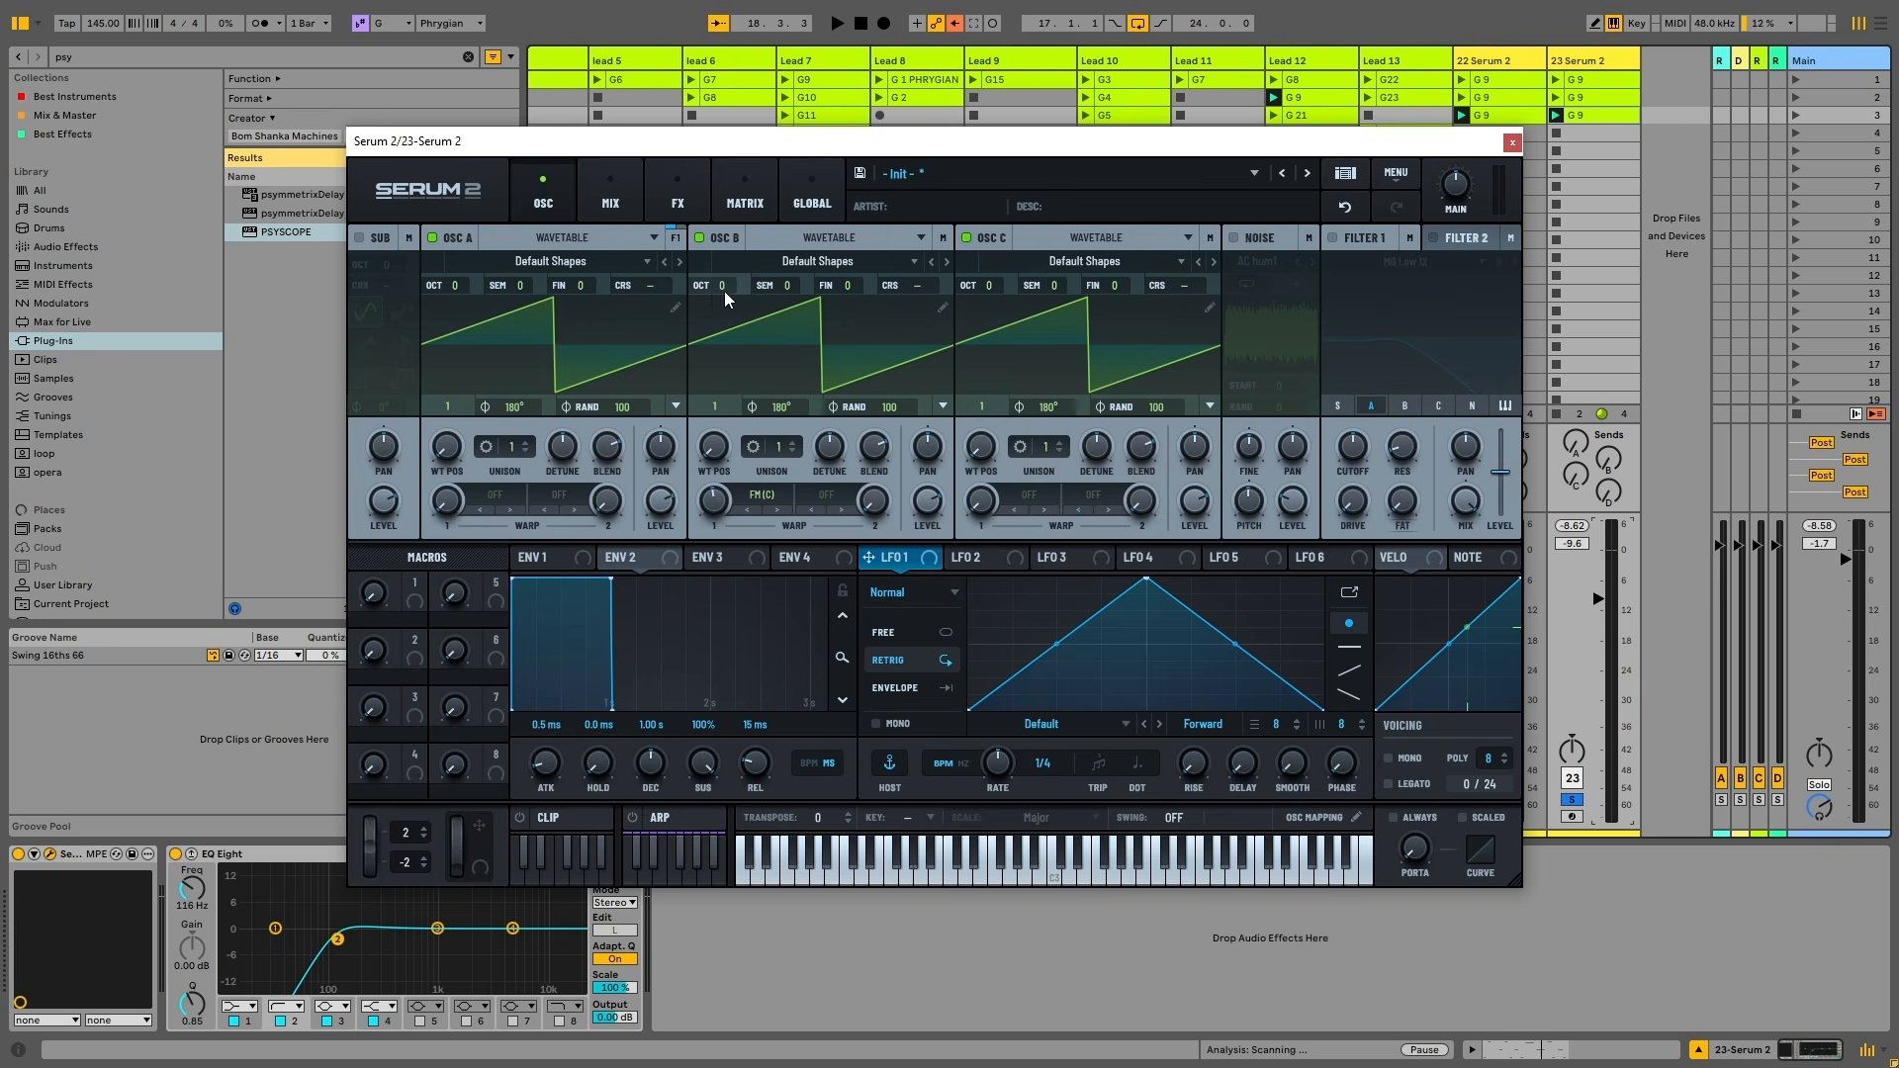
Drop oscillator B one octave and raise its unison to 7 voices
left_click_drag(724, 291, 728, 317)
key("space")
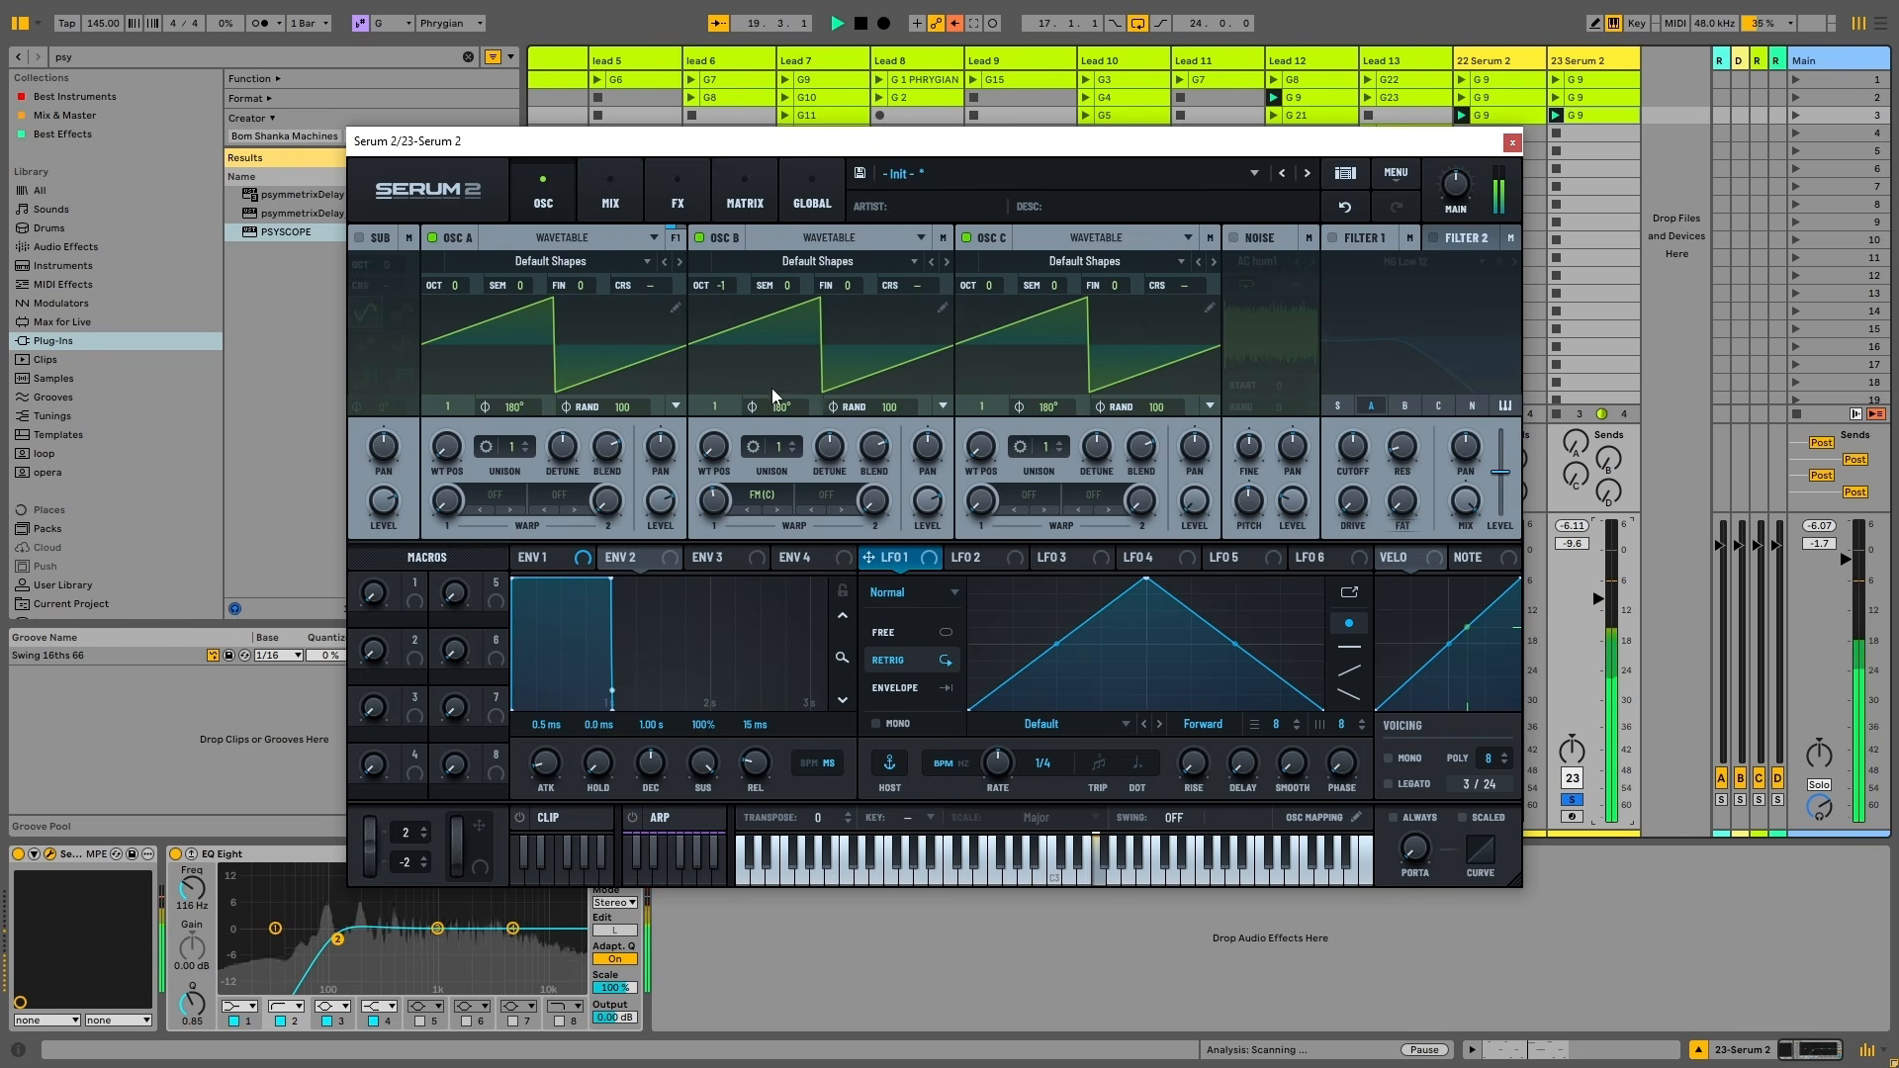
key("space")
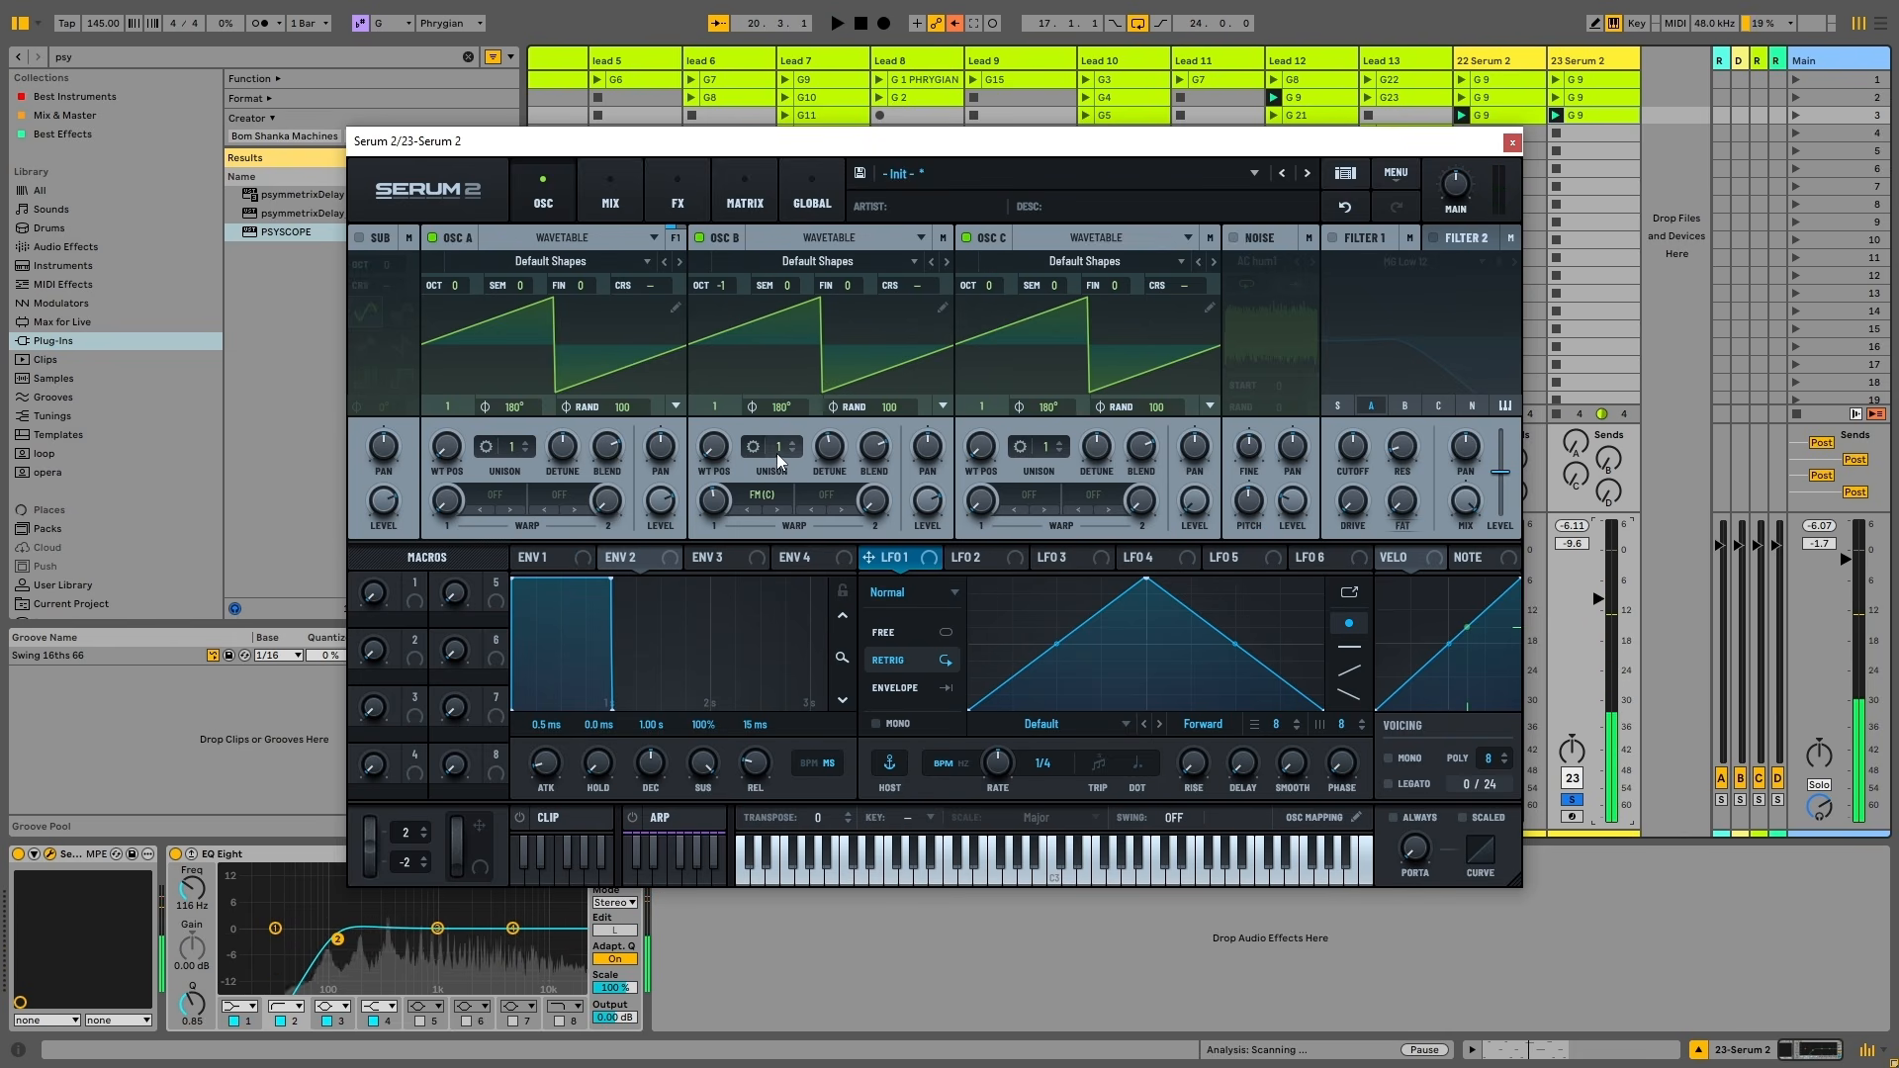
left_click_drag(786, 448, 787, 372)
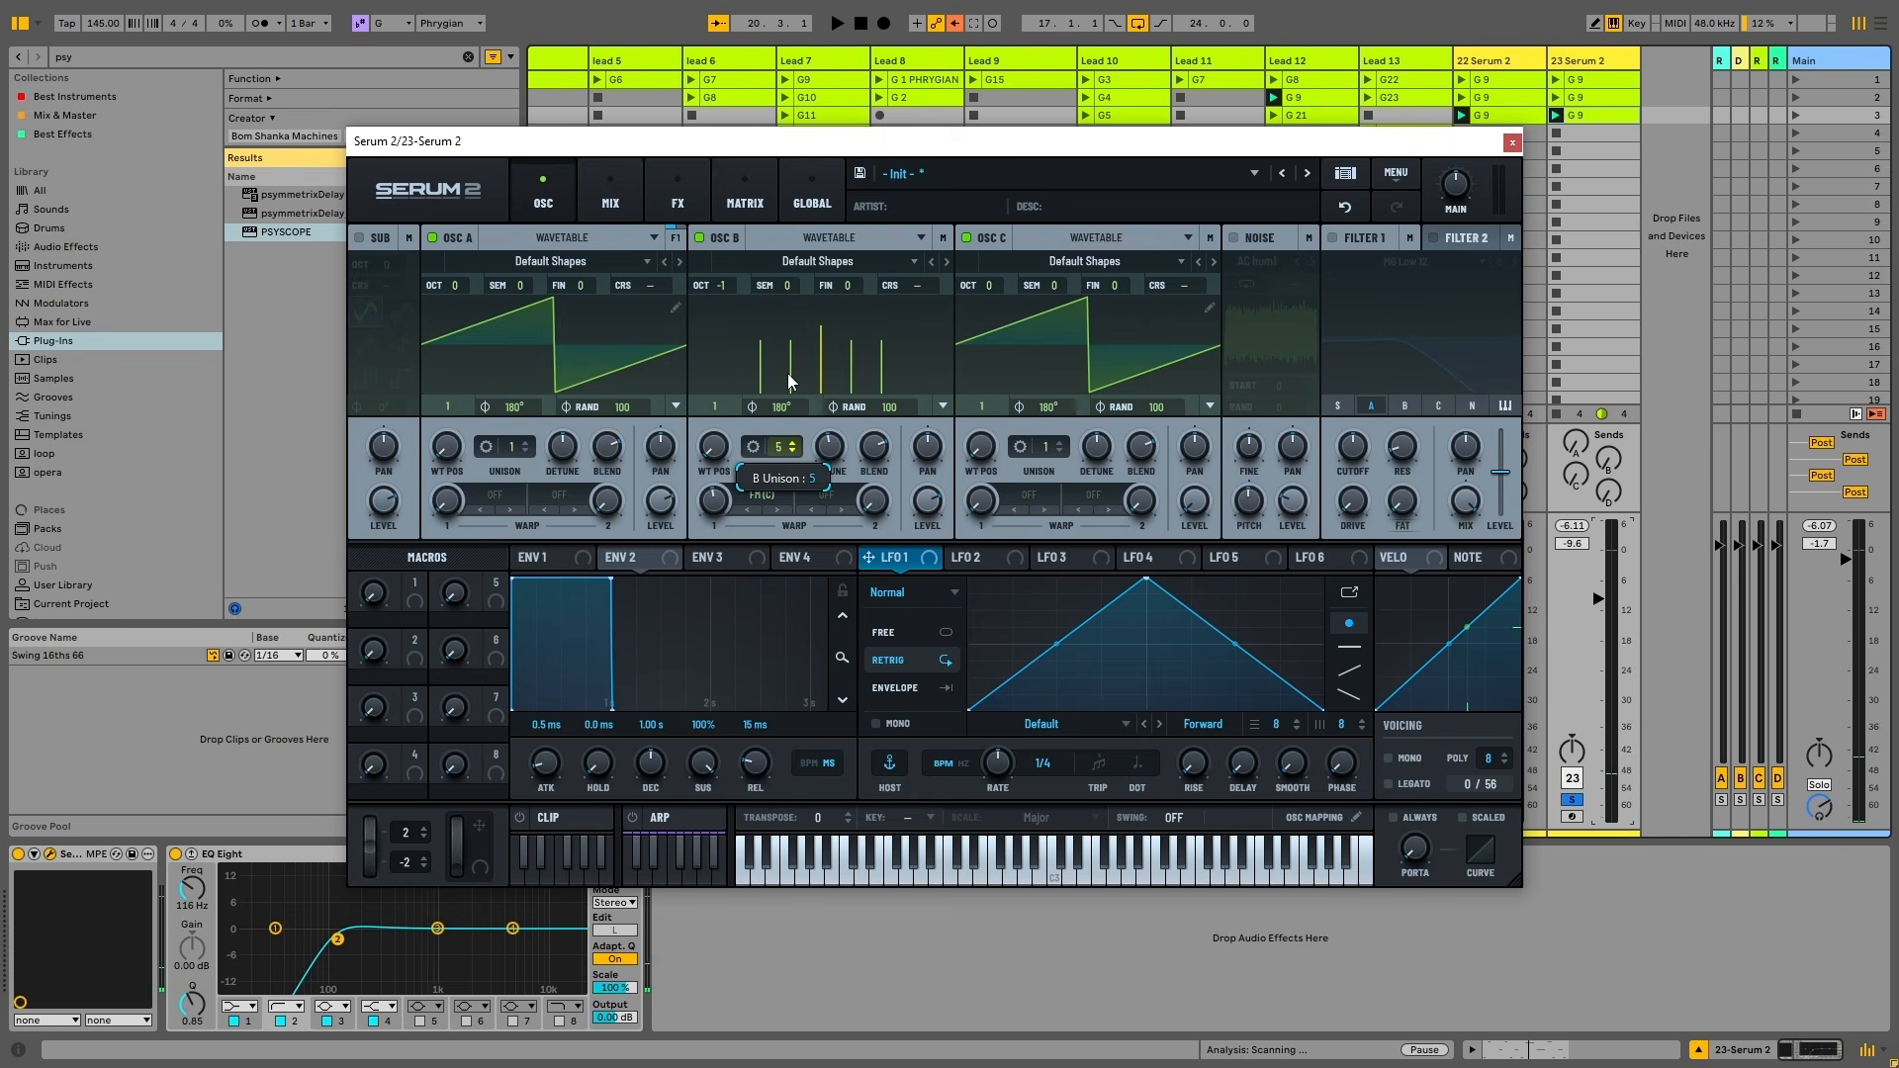
key("space")
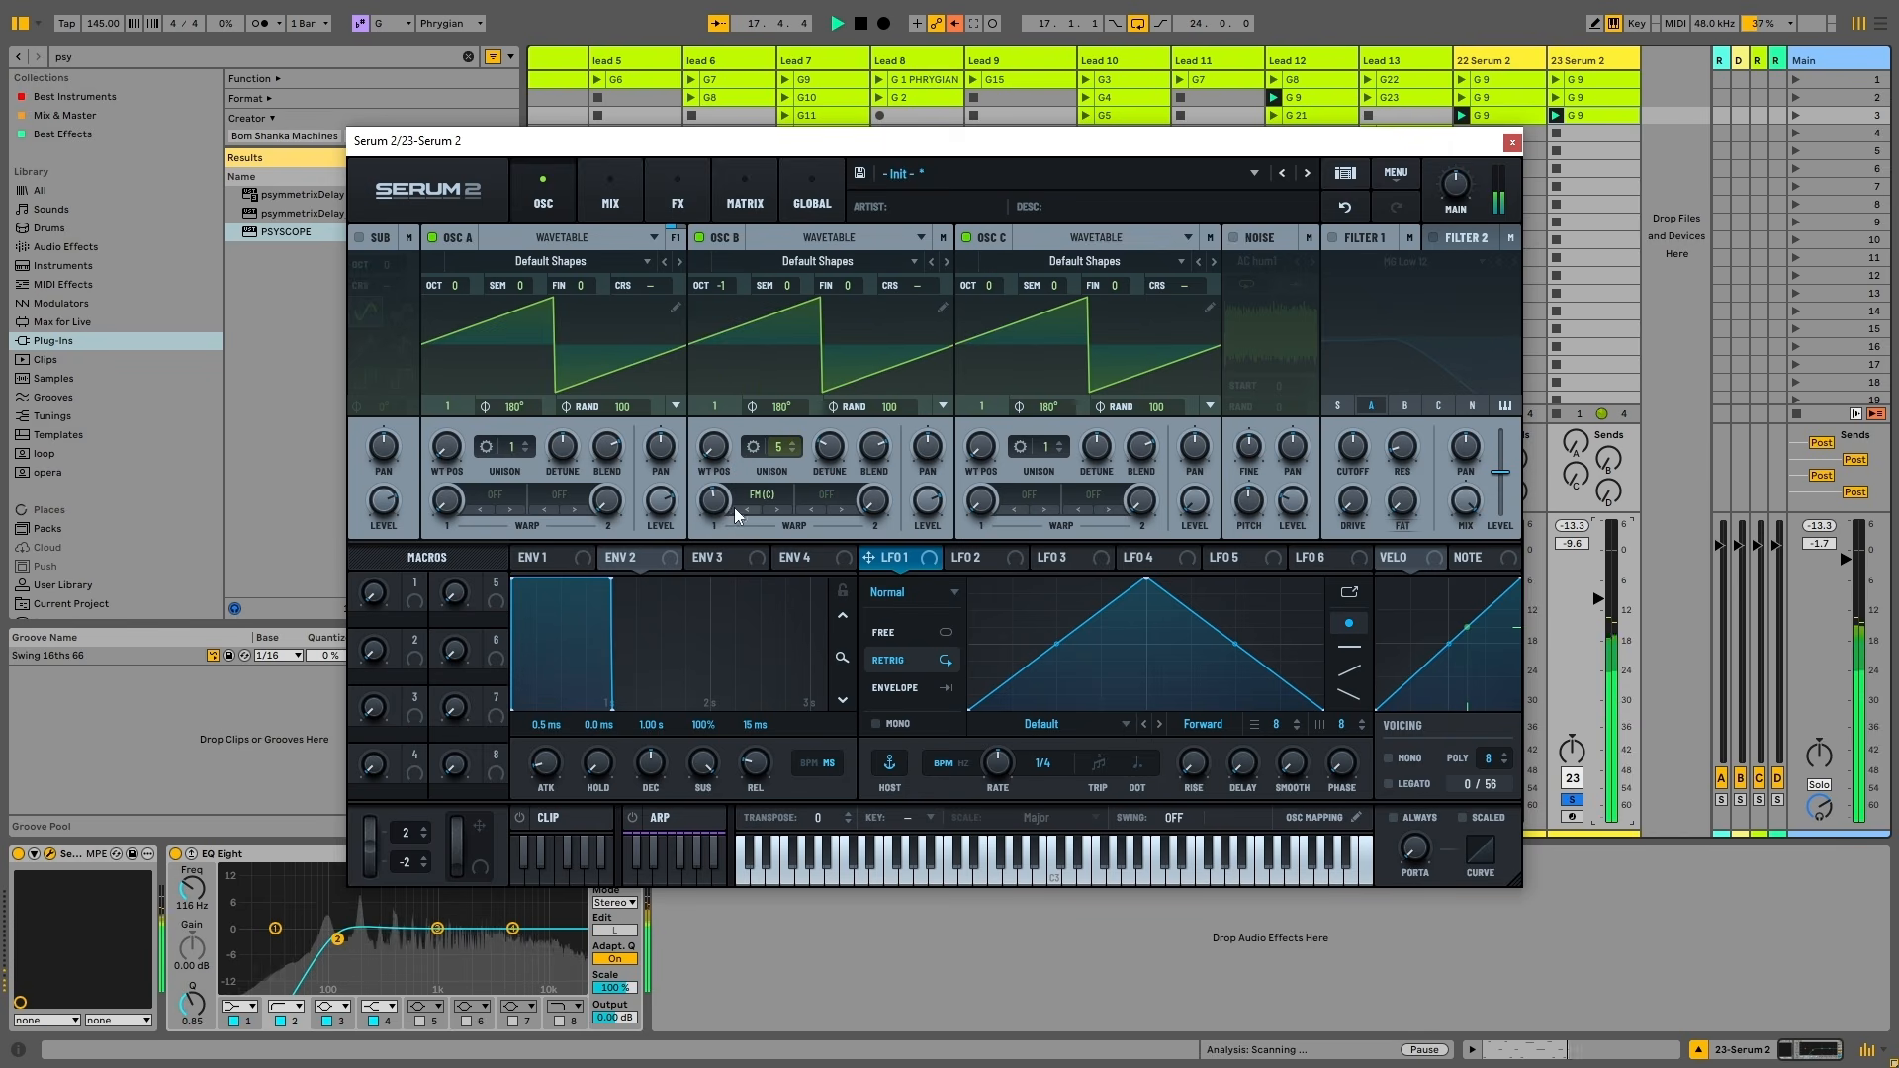
left_click_drag(777, 455, 774, 413)
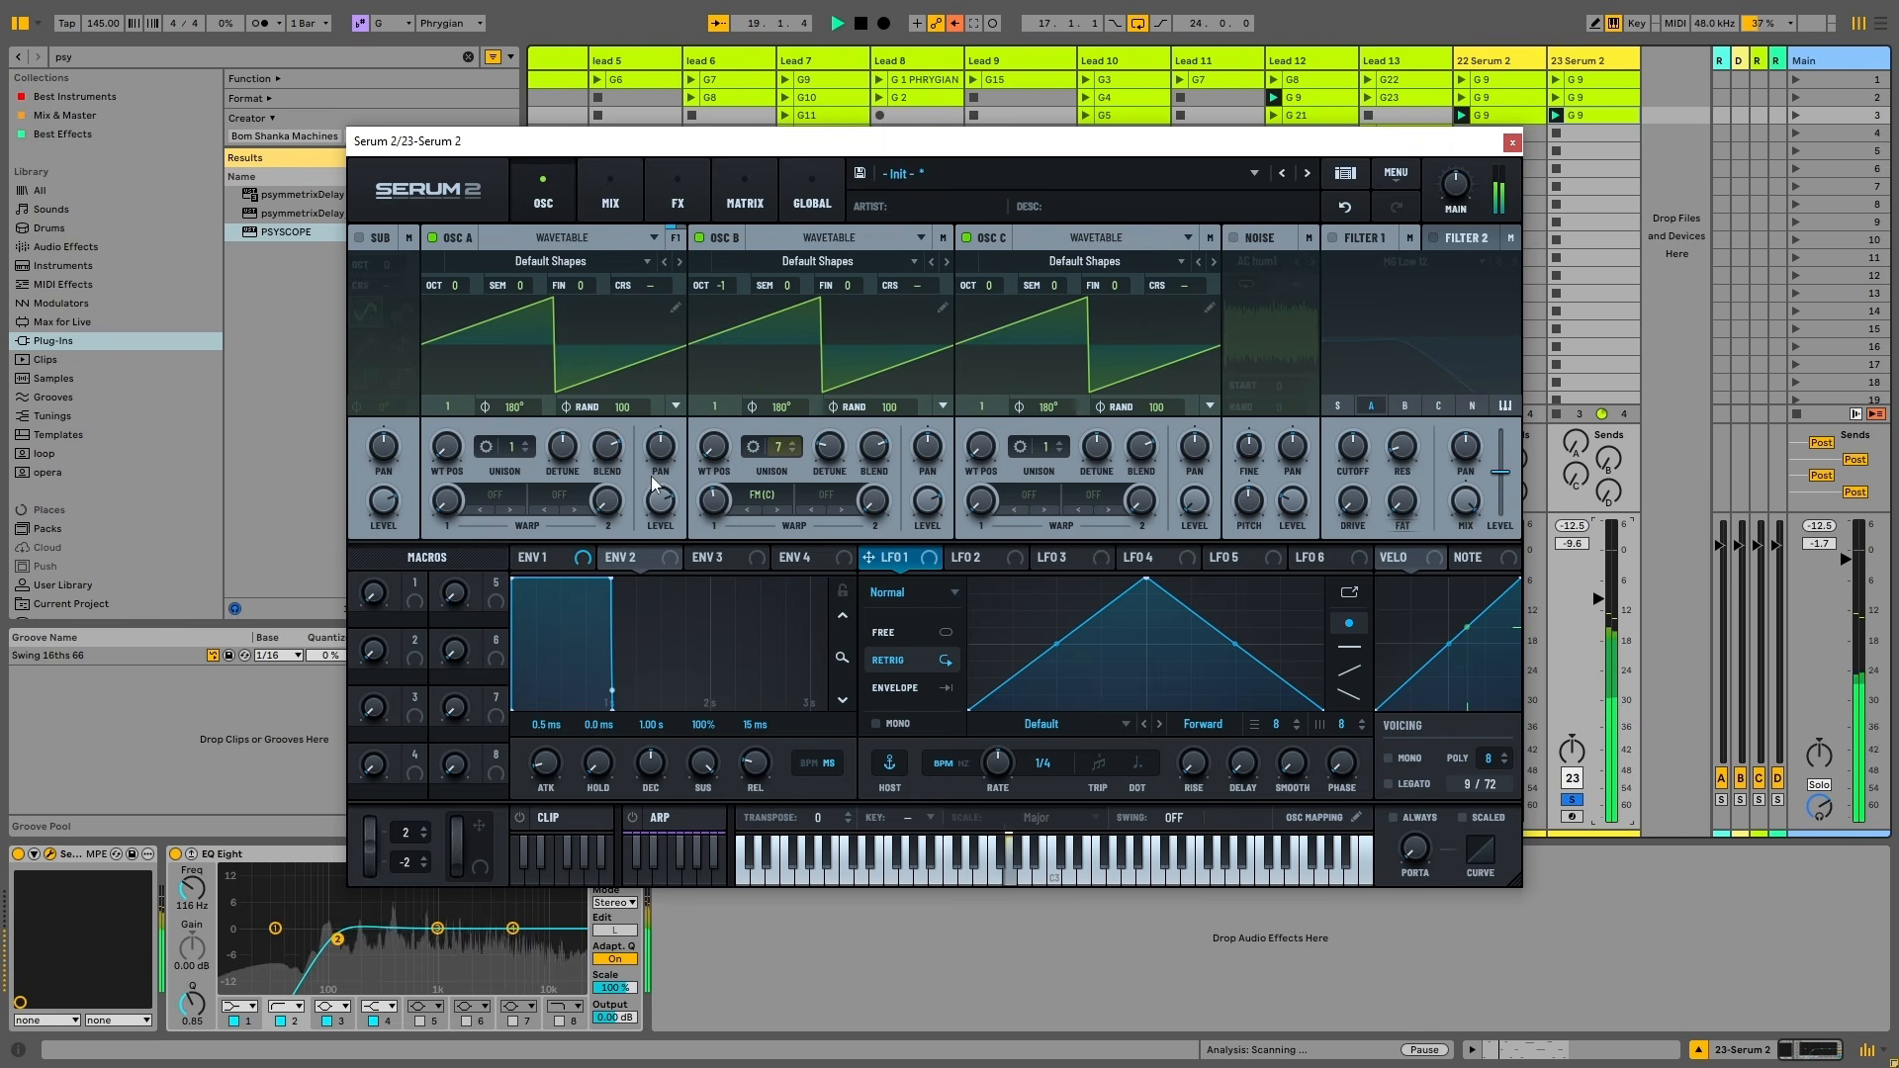
Set oscillators A and C to octave -1 and return oscillator B to octave 0
left_click_drag(454, 286, 452, 299)
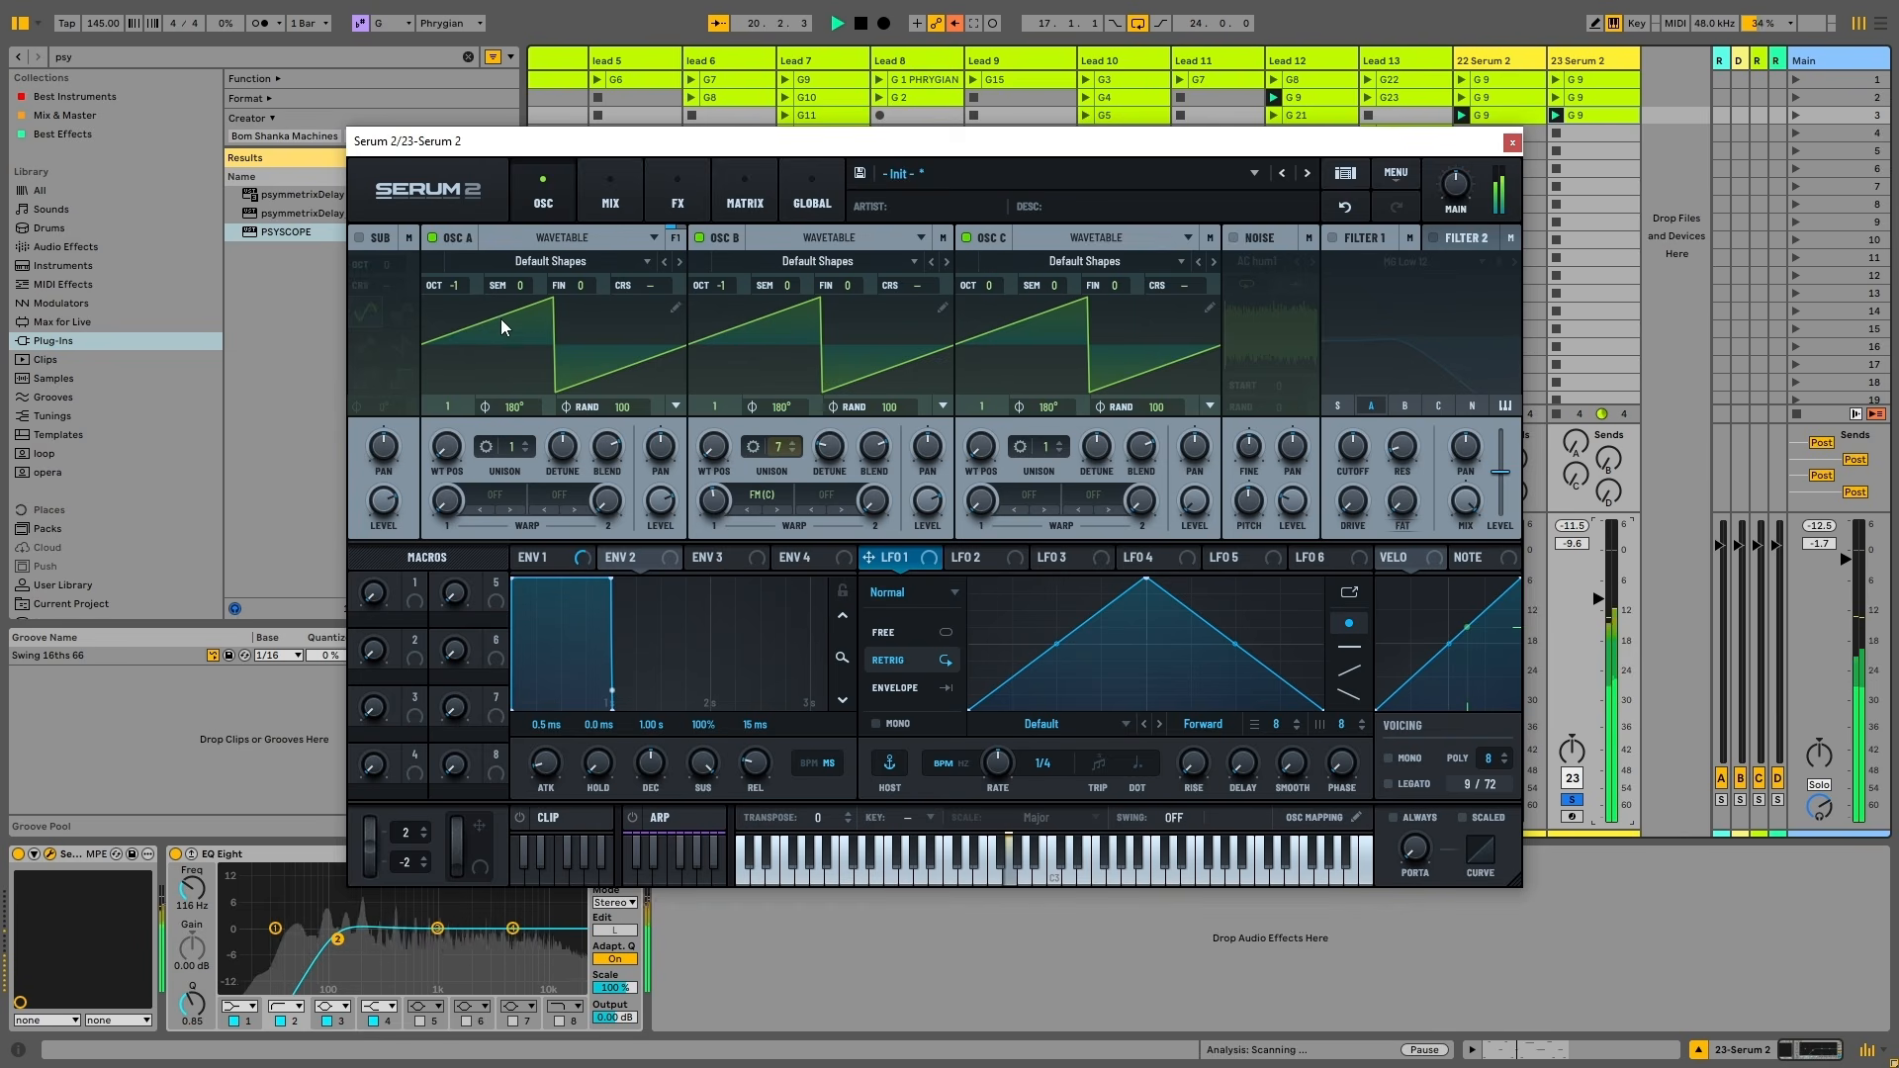
key("space")
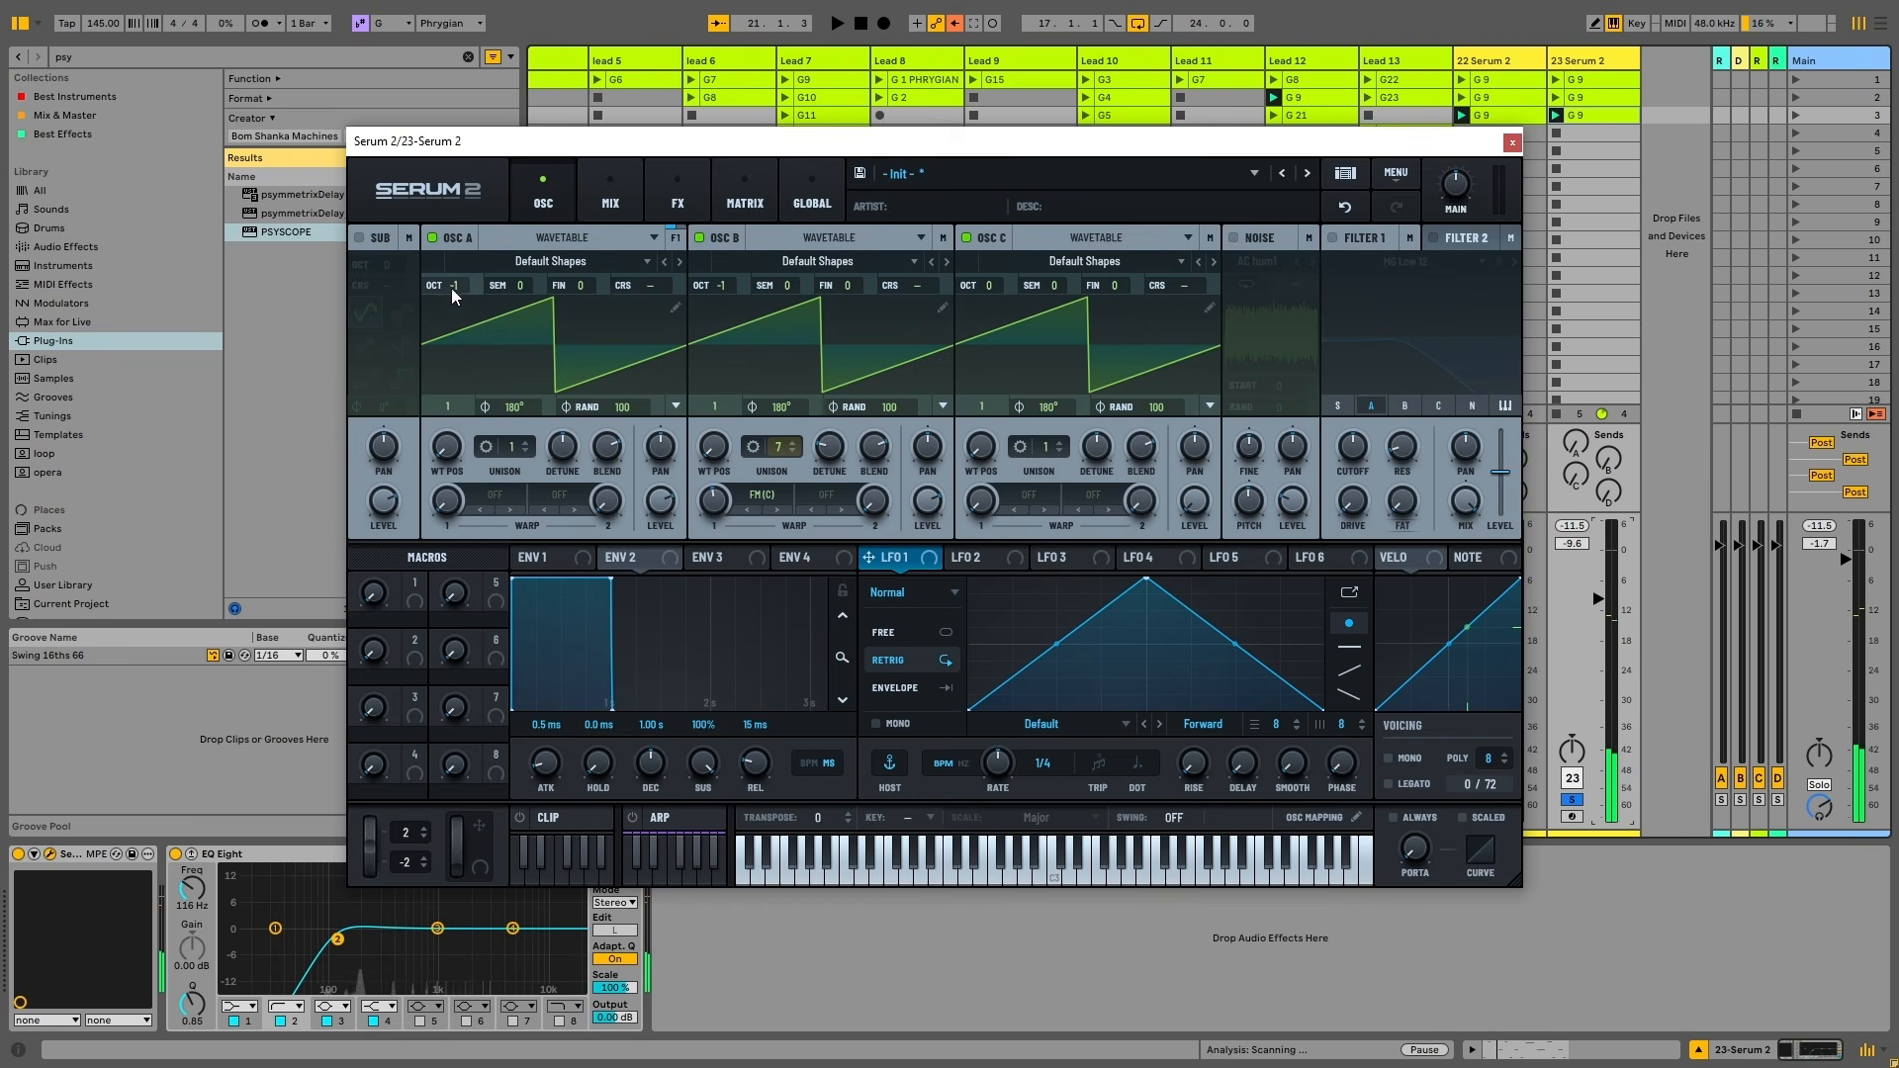
left_click_drag(451, 287, 485, 236)
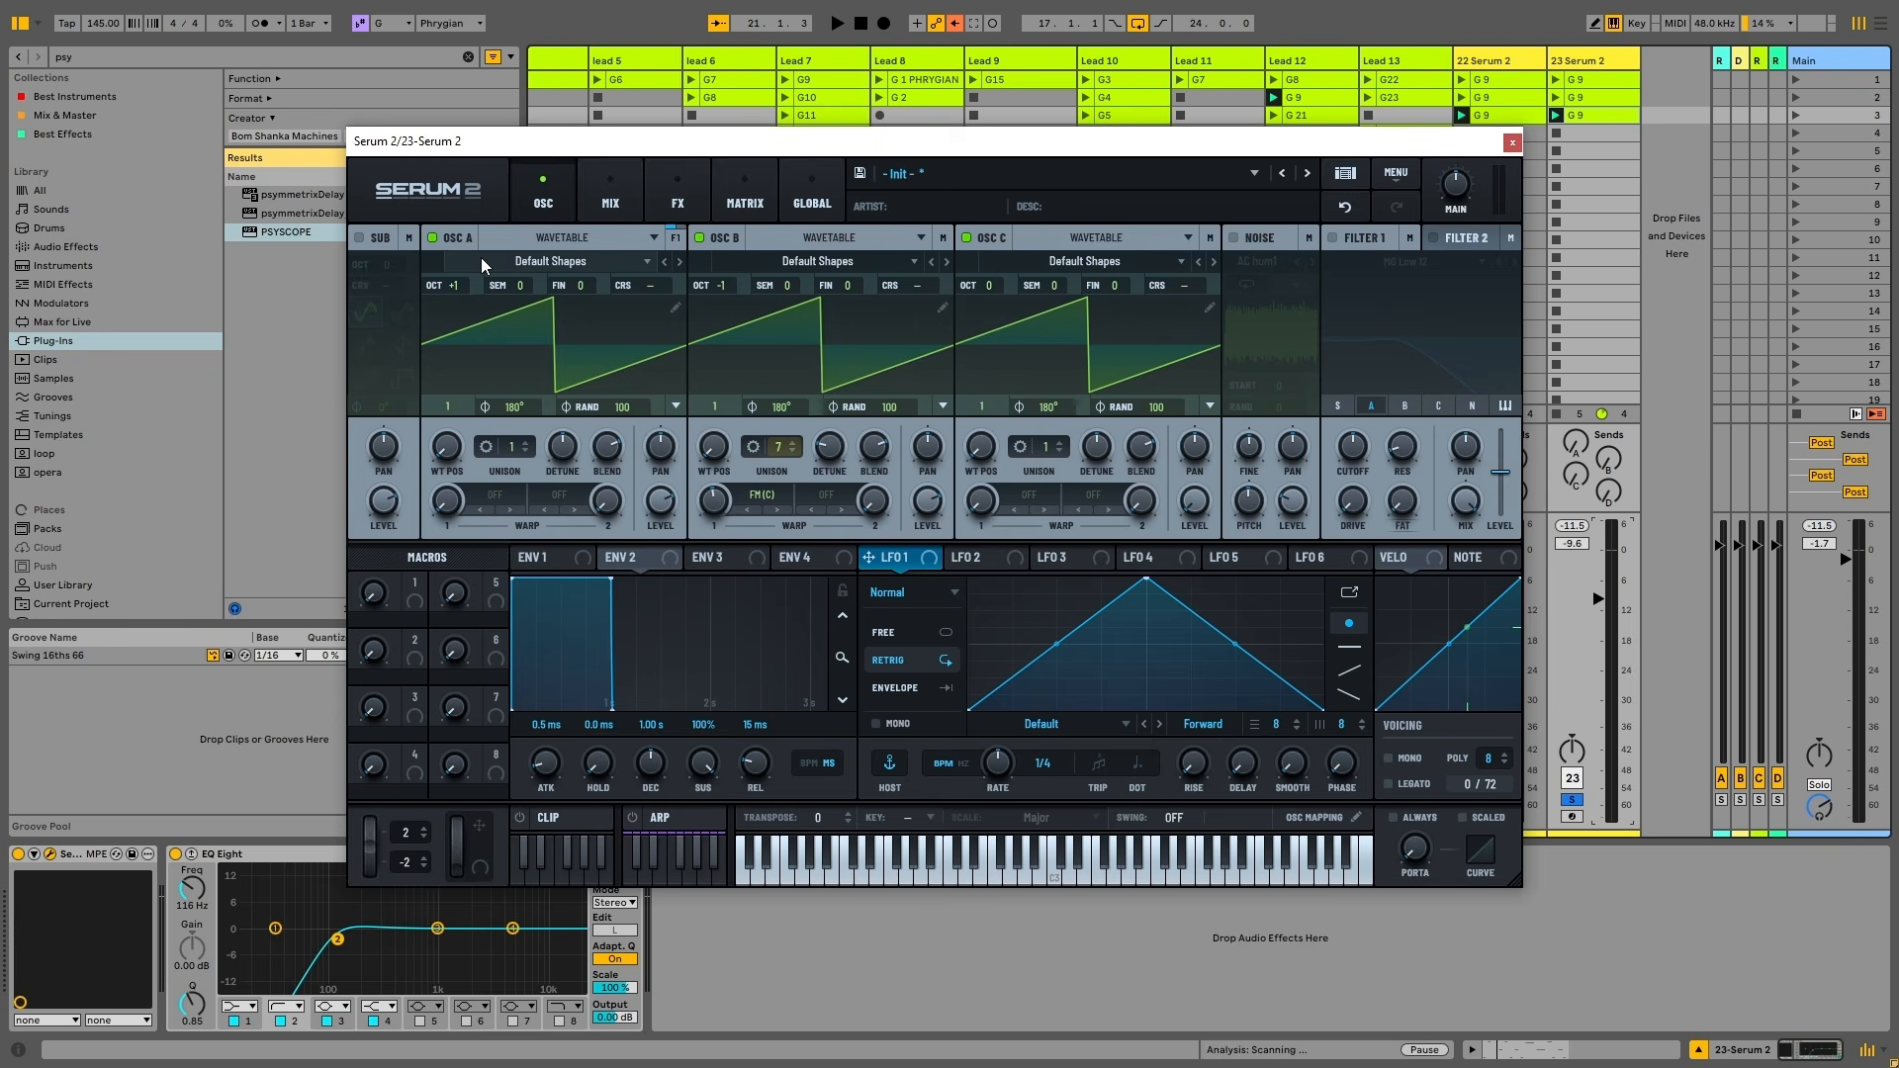
left_click_drag(459, 283, 455, 321)
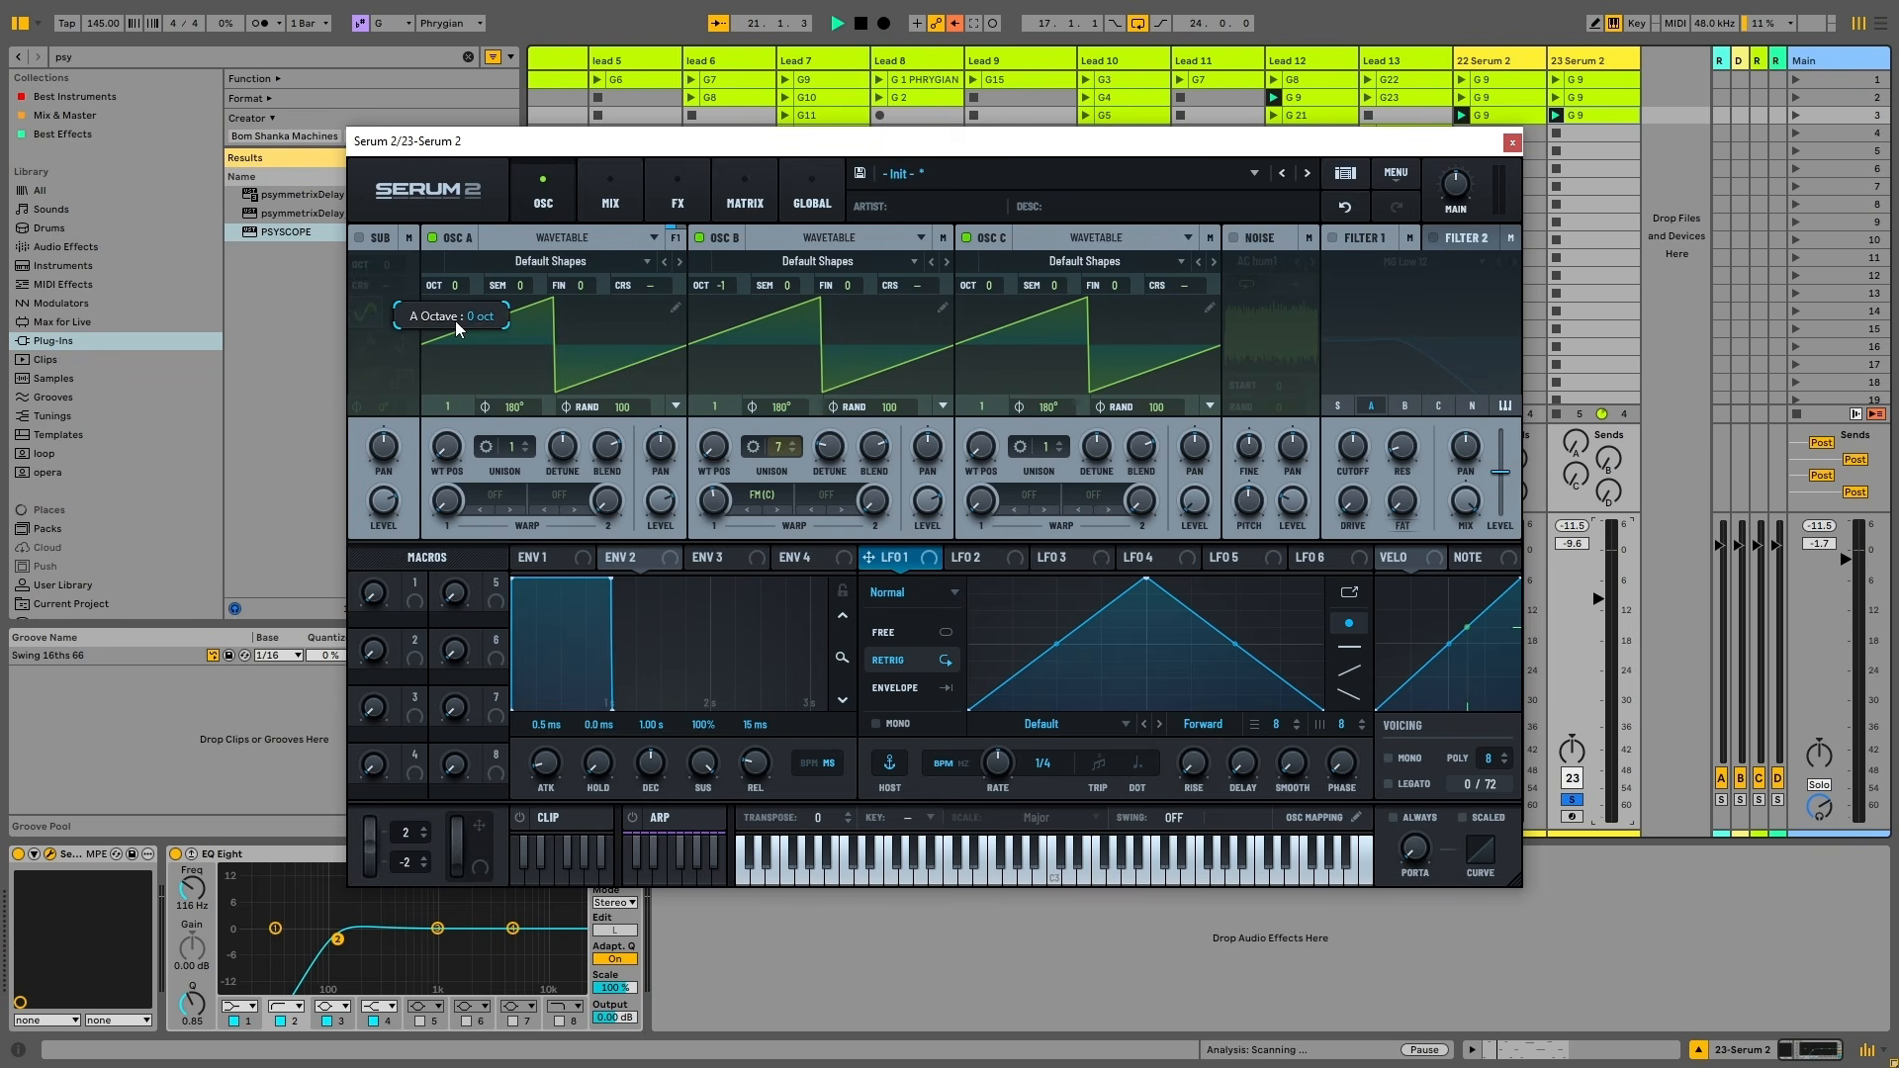
key("space")
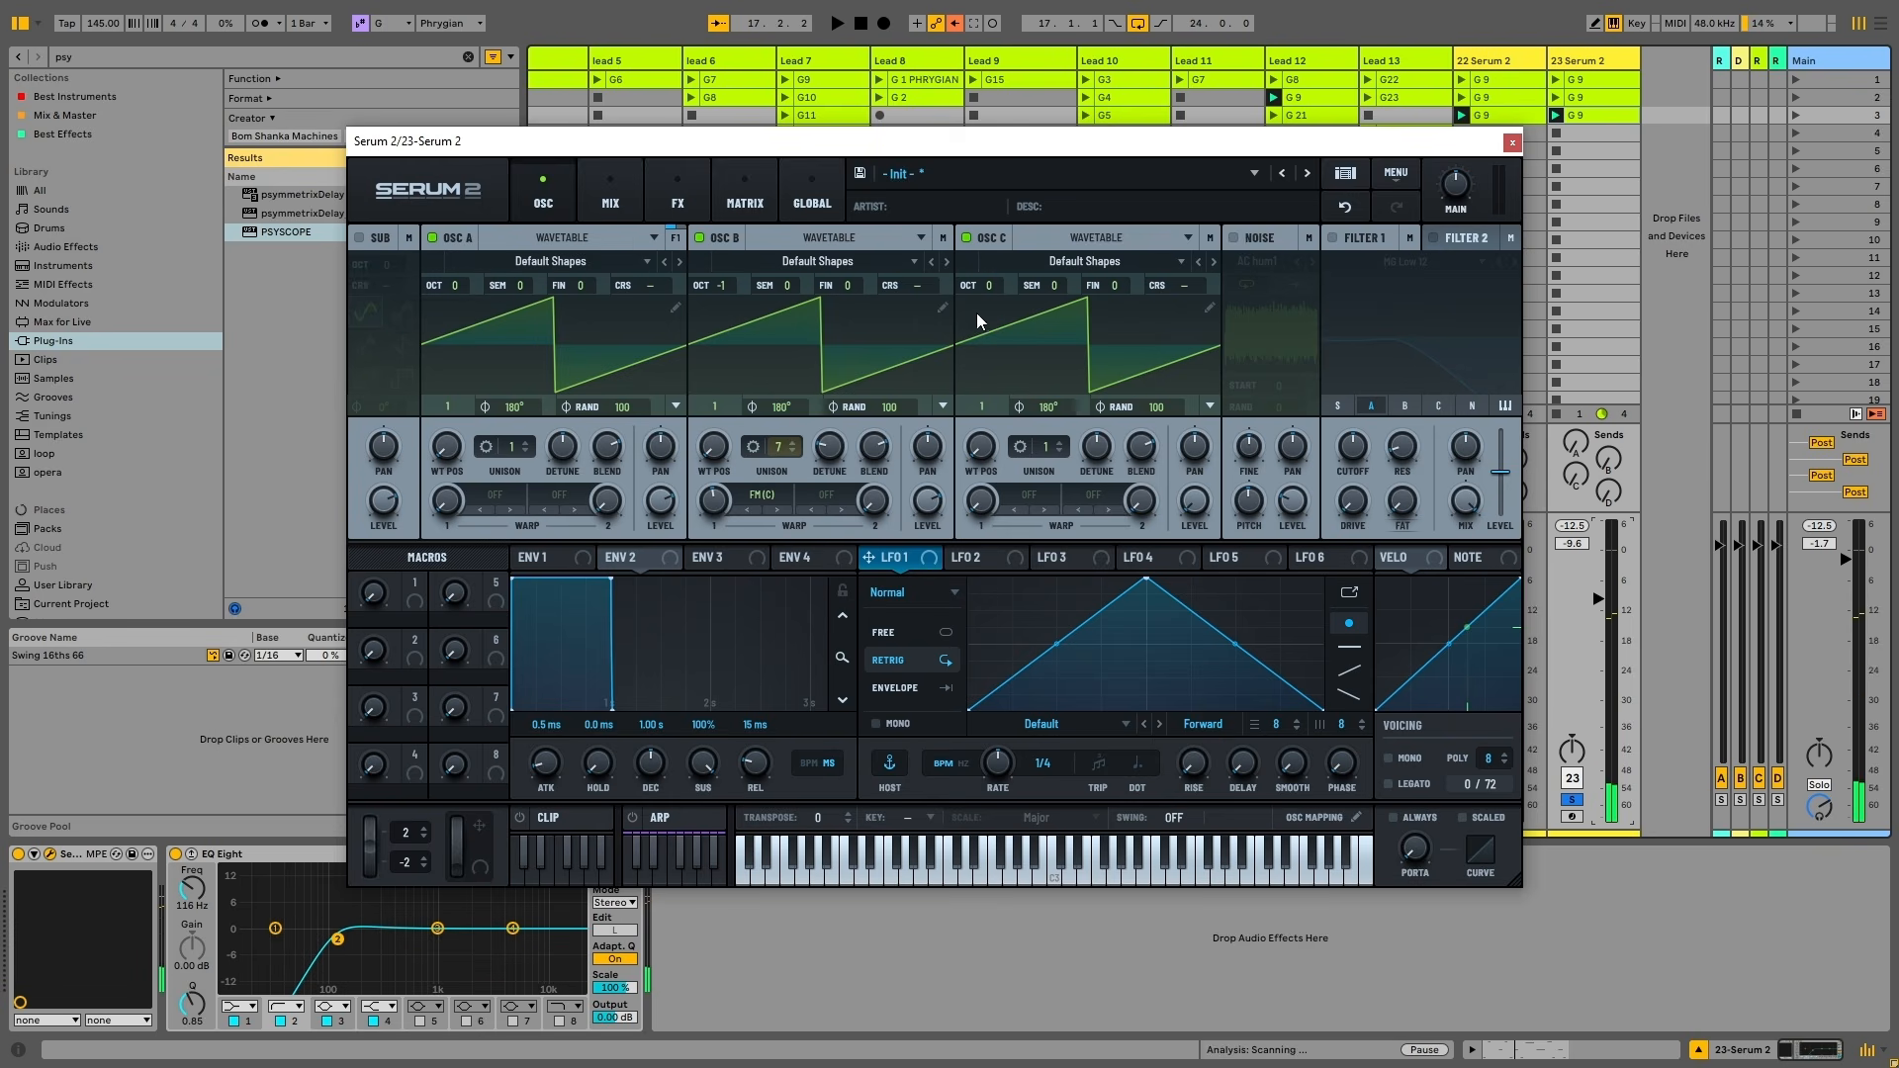
mouse_move(993, 295)
left_mouse_down()
mouse_move(995, 273)
mouse_move(997, 337)
mouse_move(977, 310)
mouse_move(993, 329)
left_mouse_up()
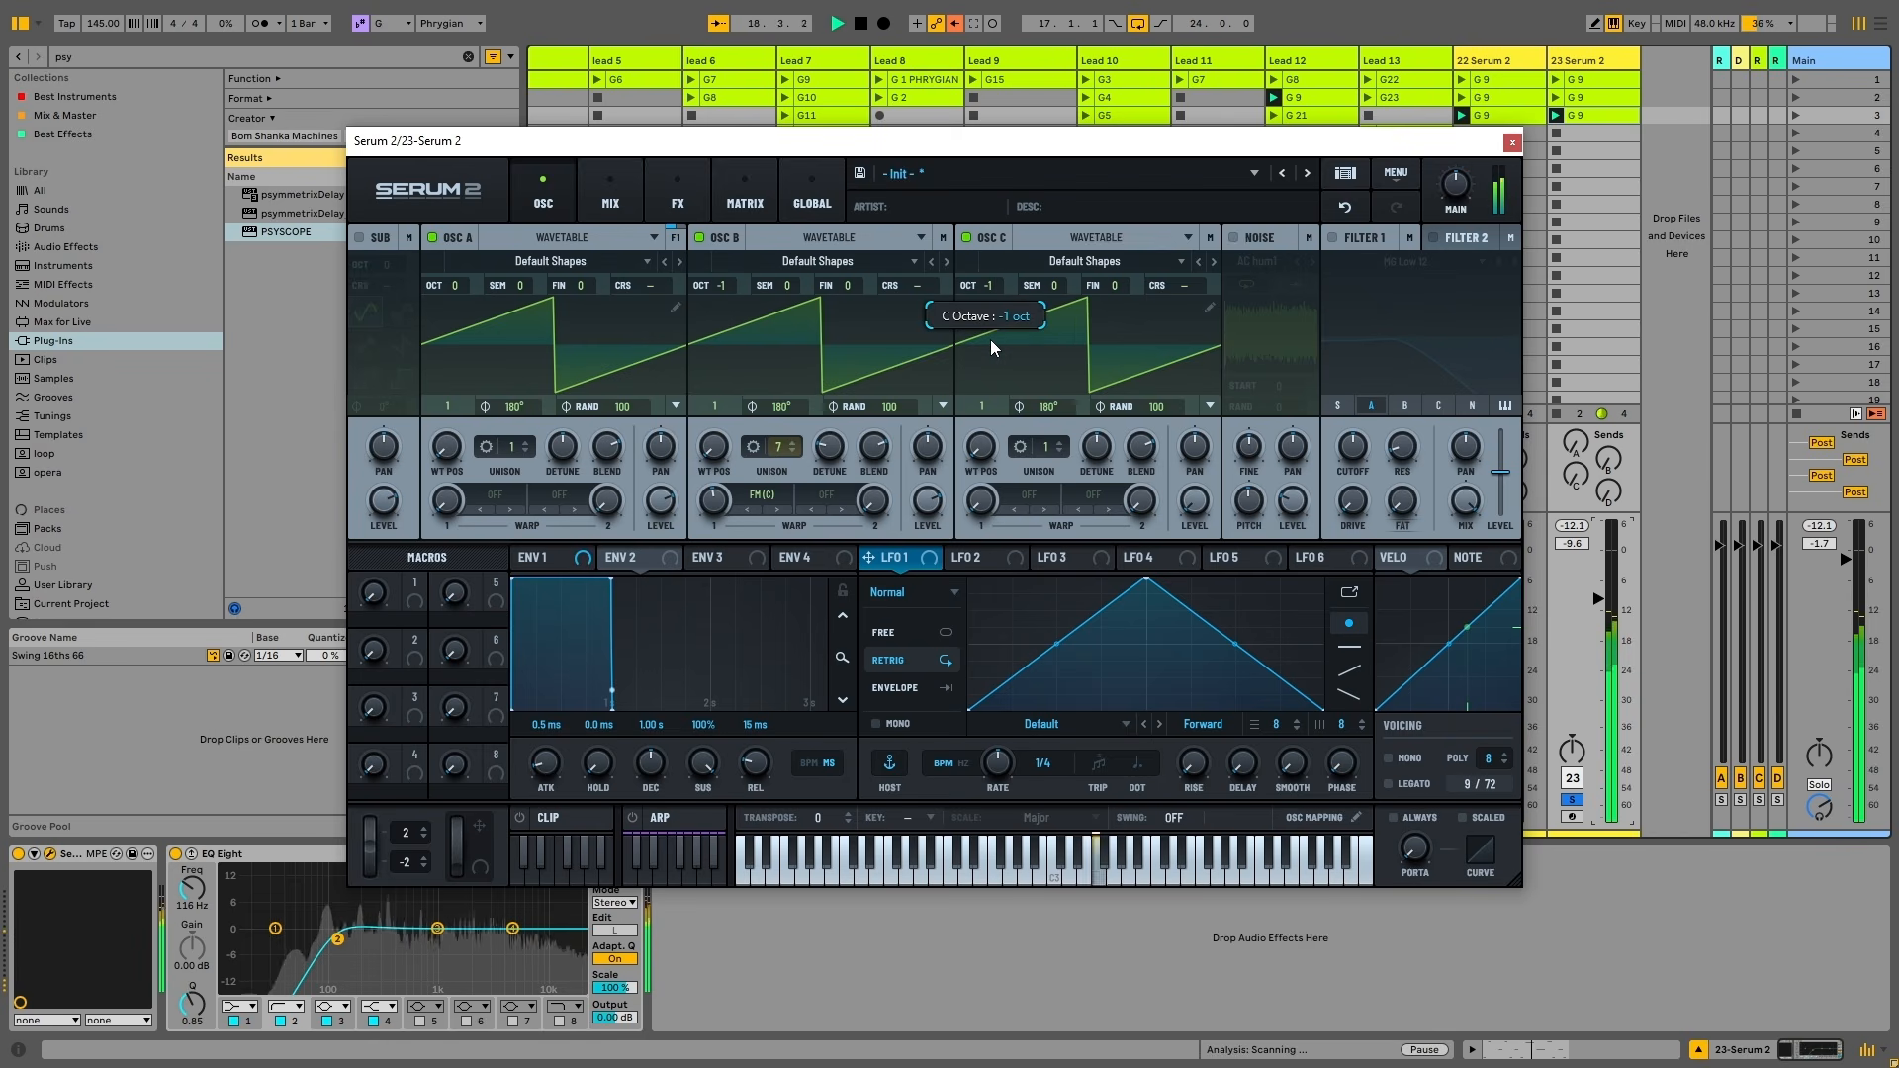
left_click_drag(457, 286, 448, 344)
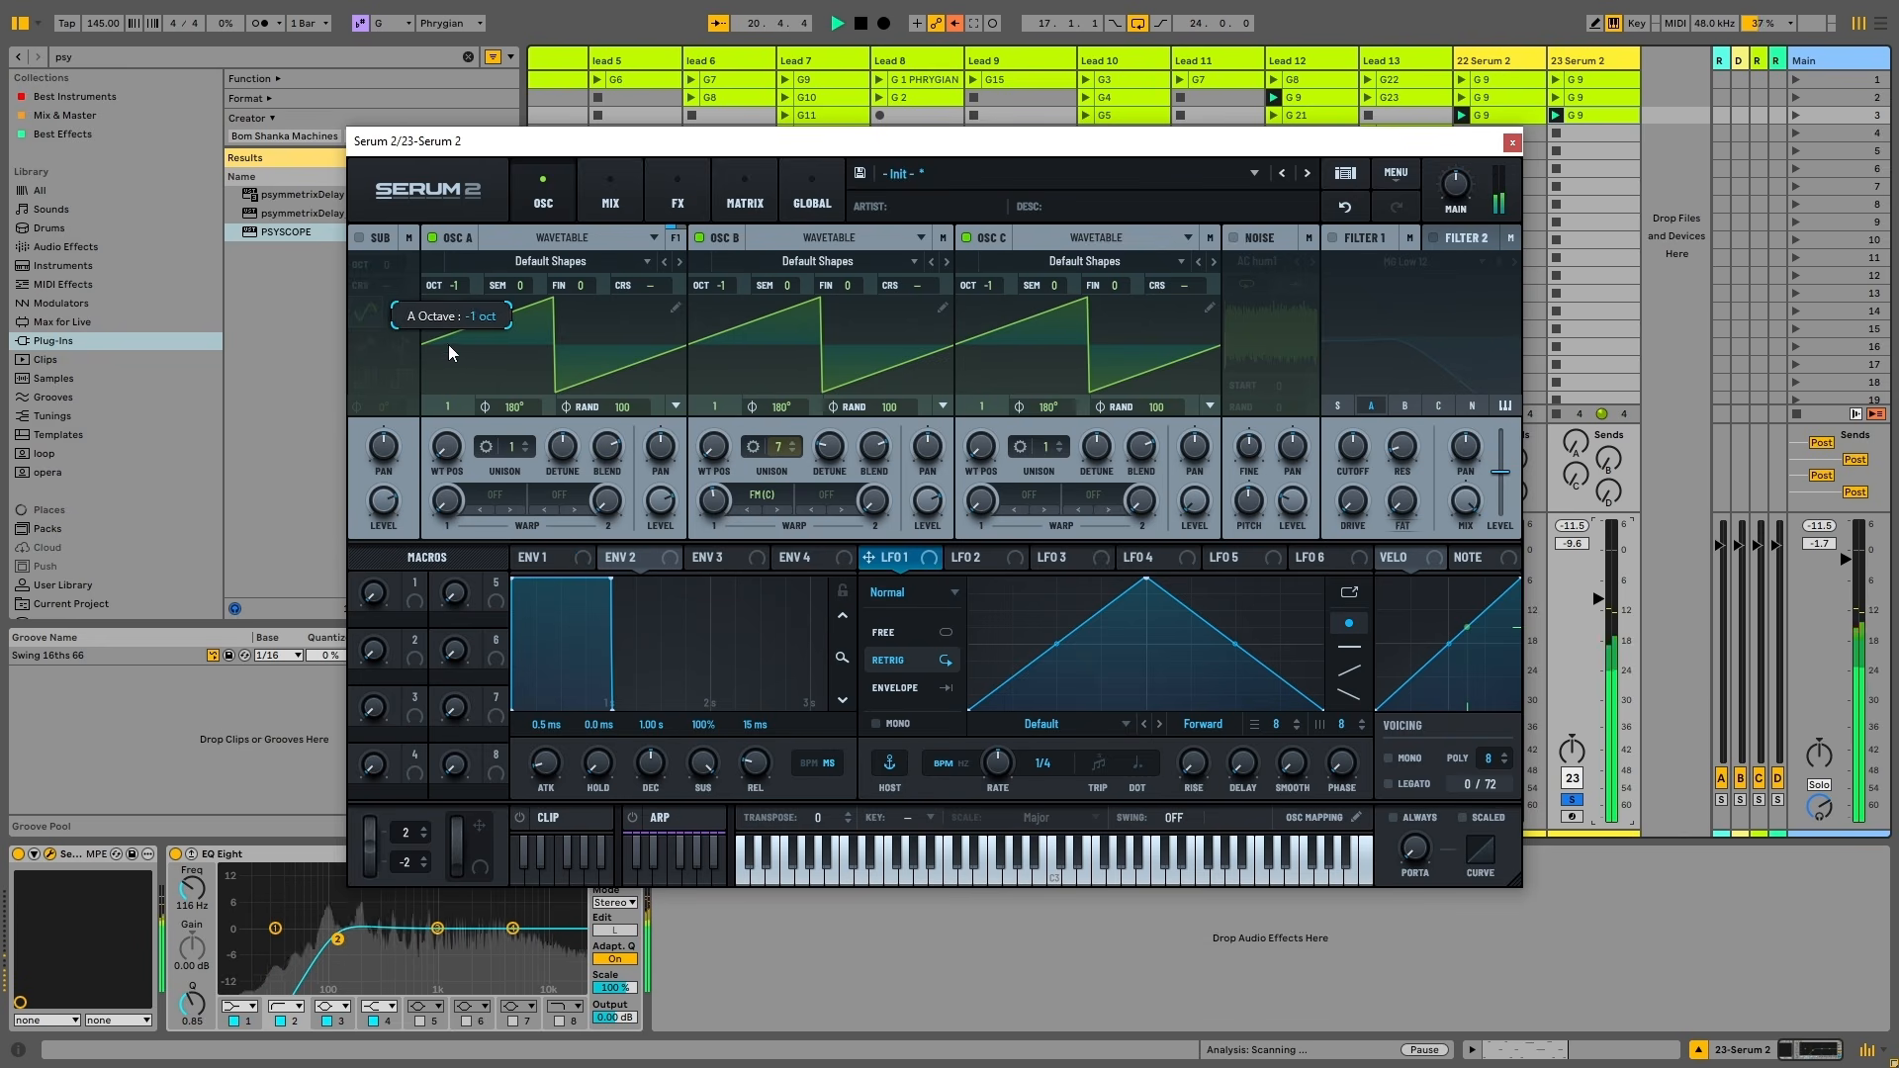
left_click_drag(709, 285, 727, 251)
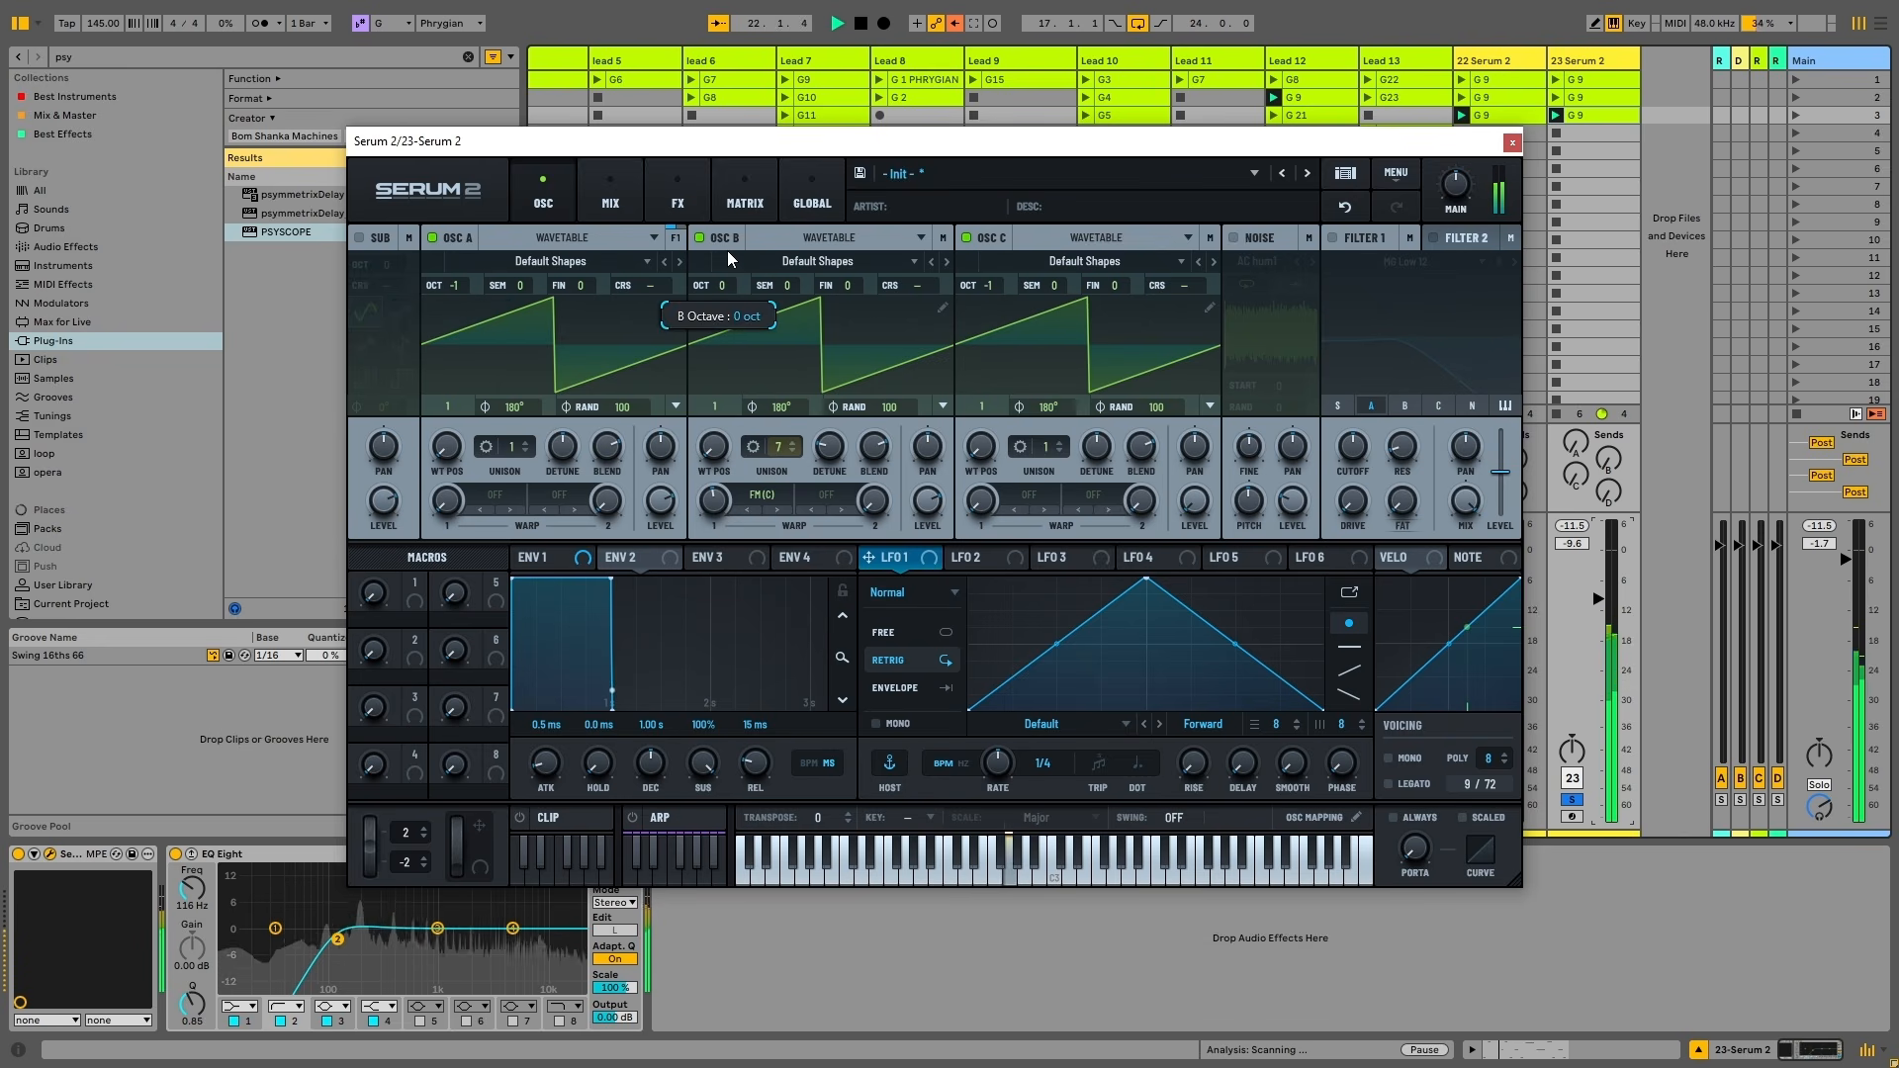
key("space")
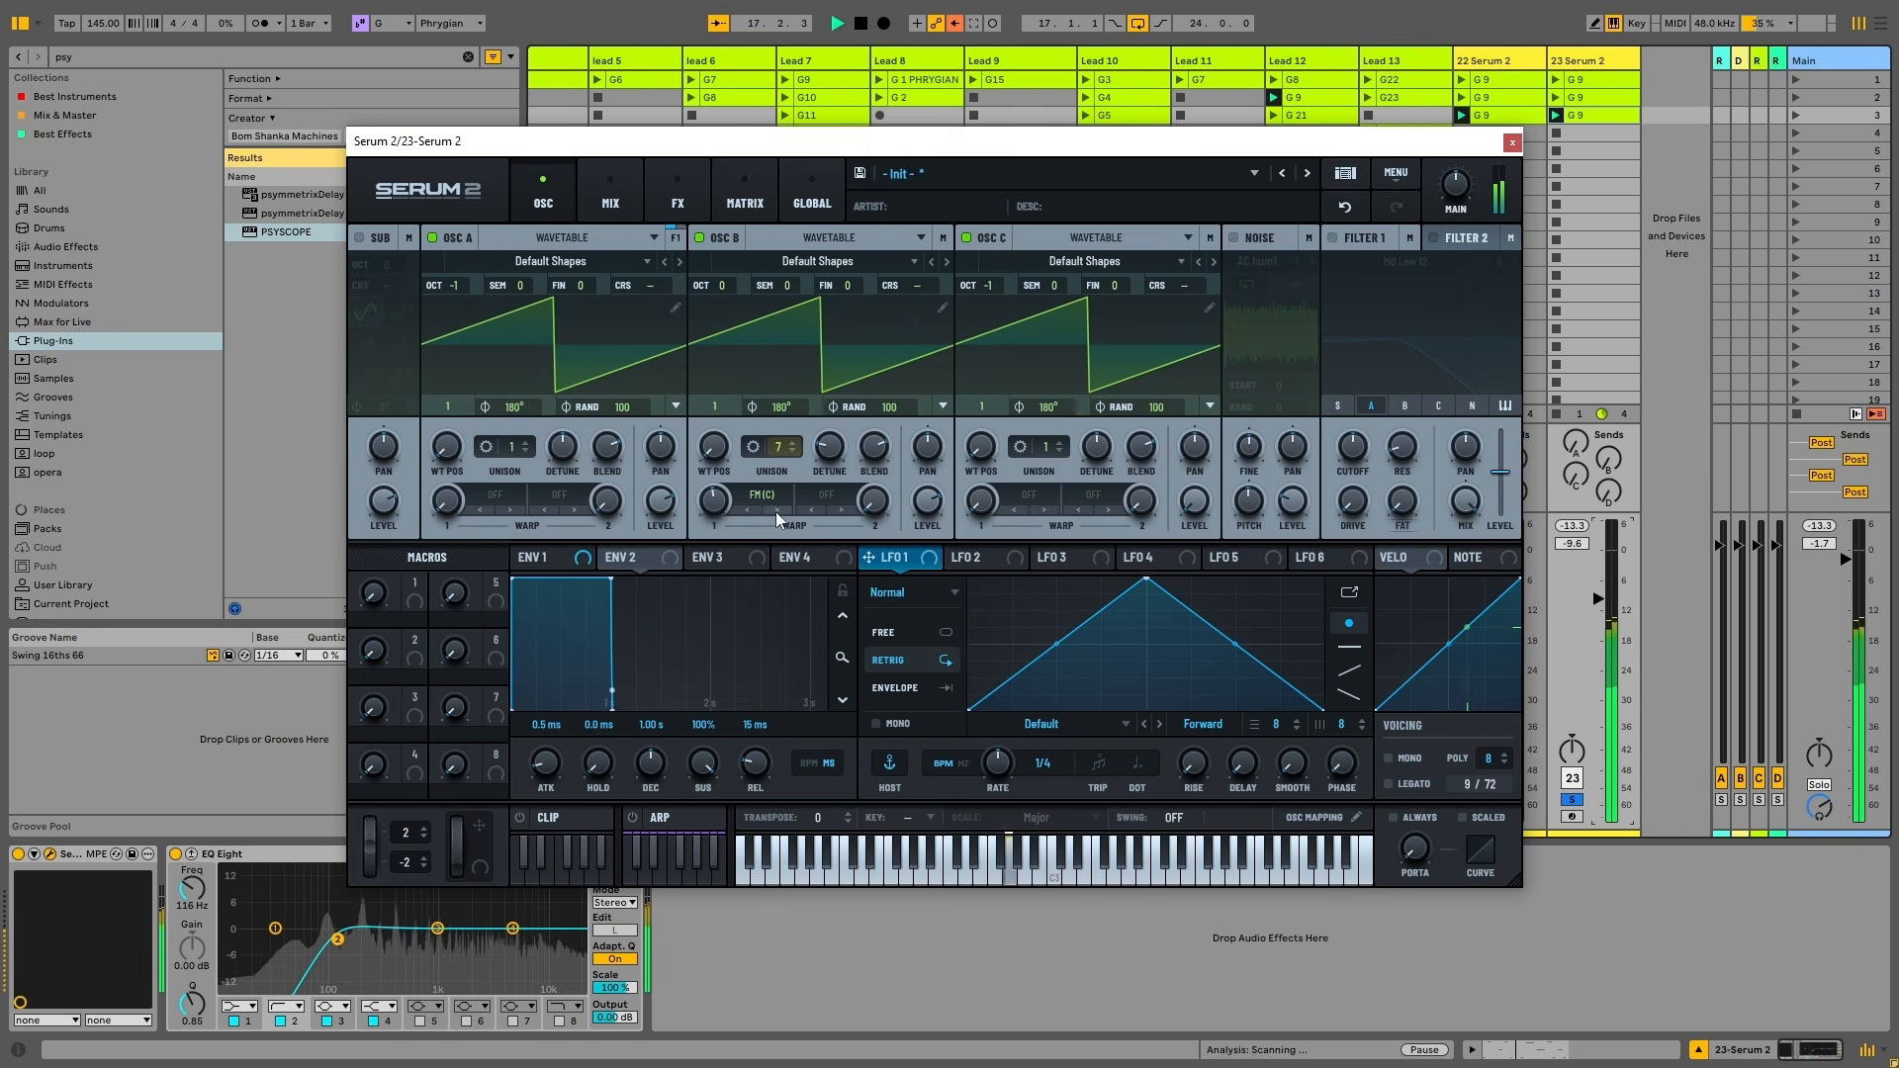
key("space")
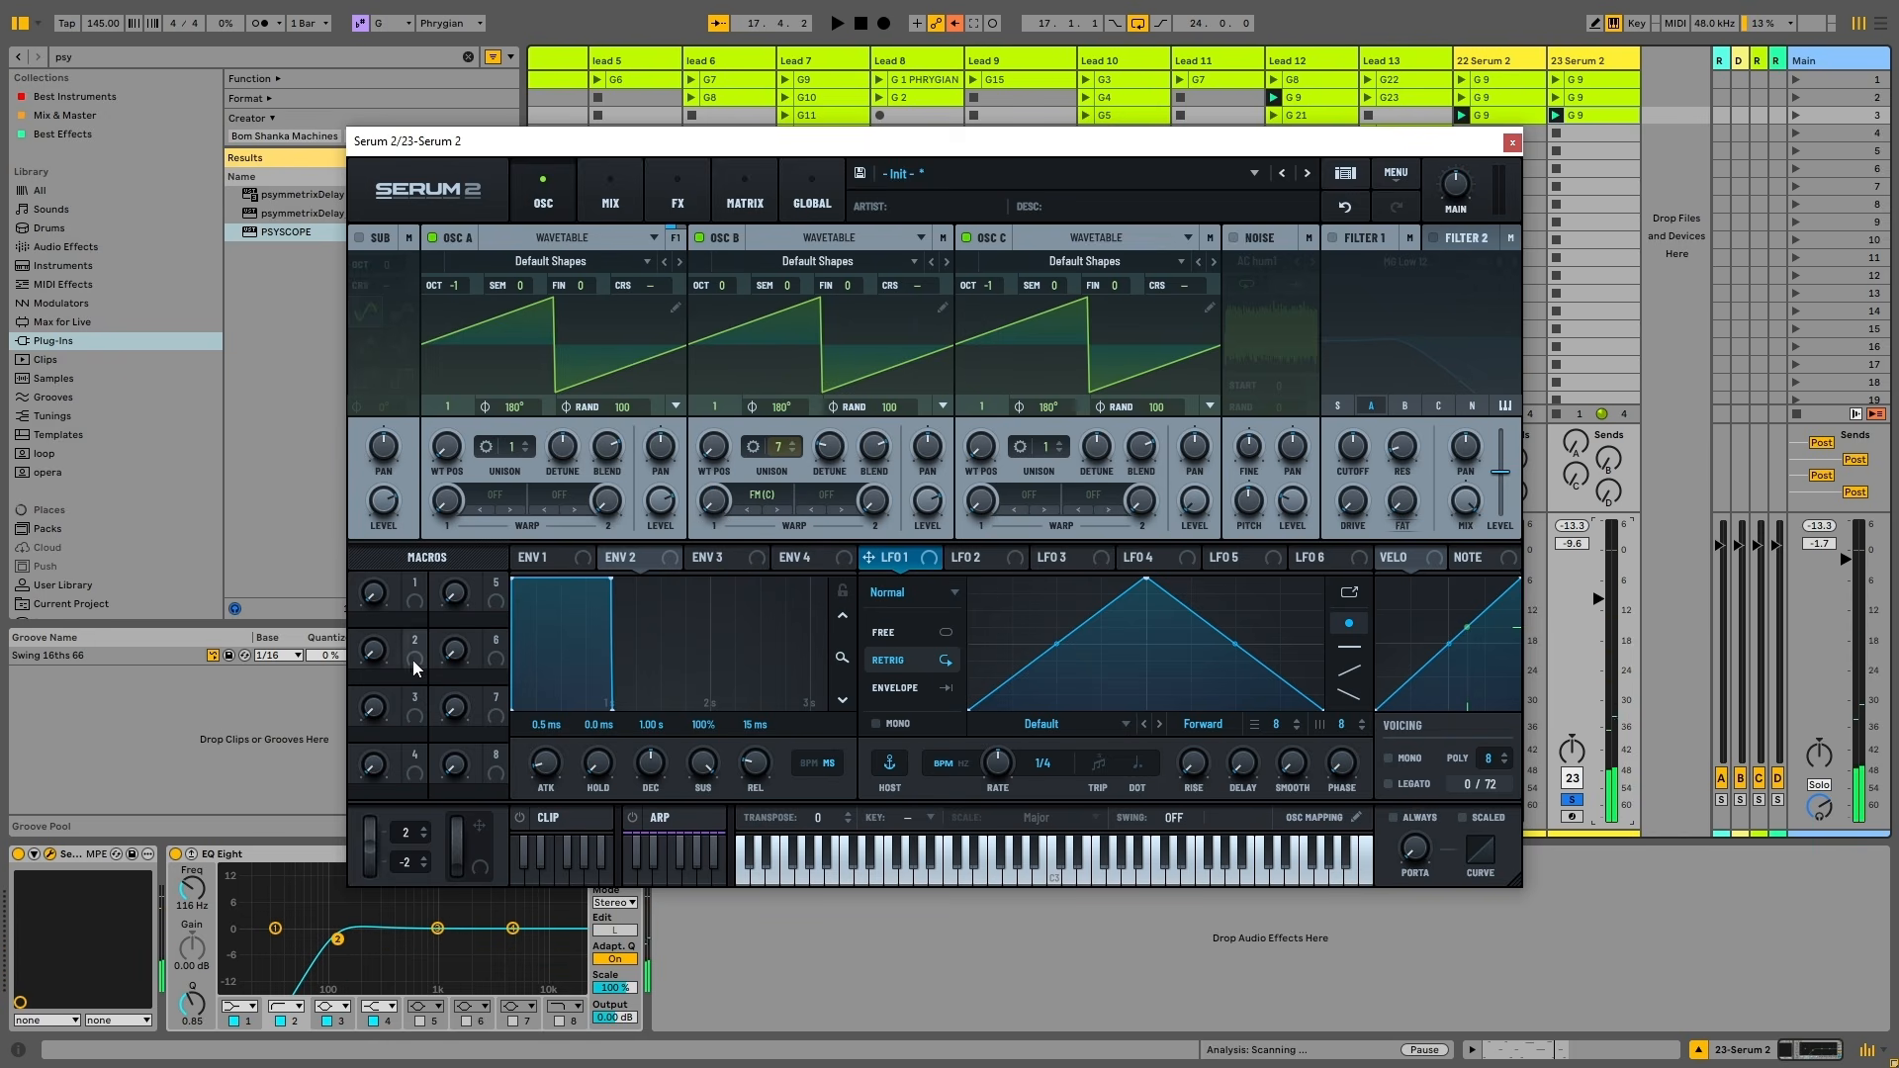
Map Macro 2 to oscillator B's warp amount, label it FM, and switch to the FX page
left_click_drag(414, 658, 704, 514)
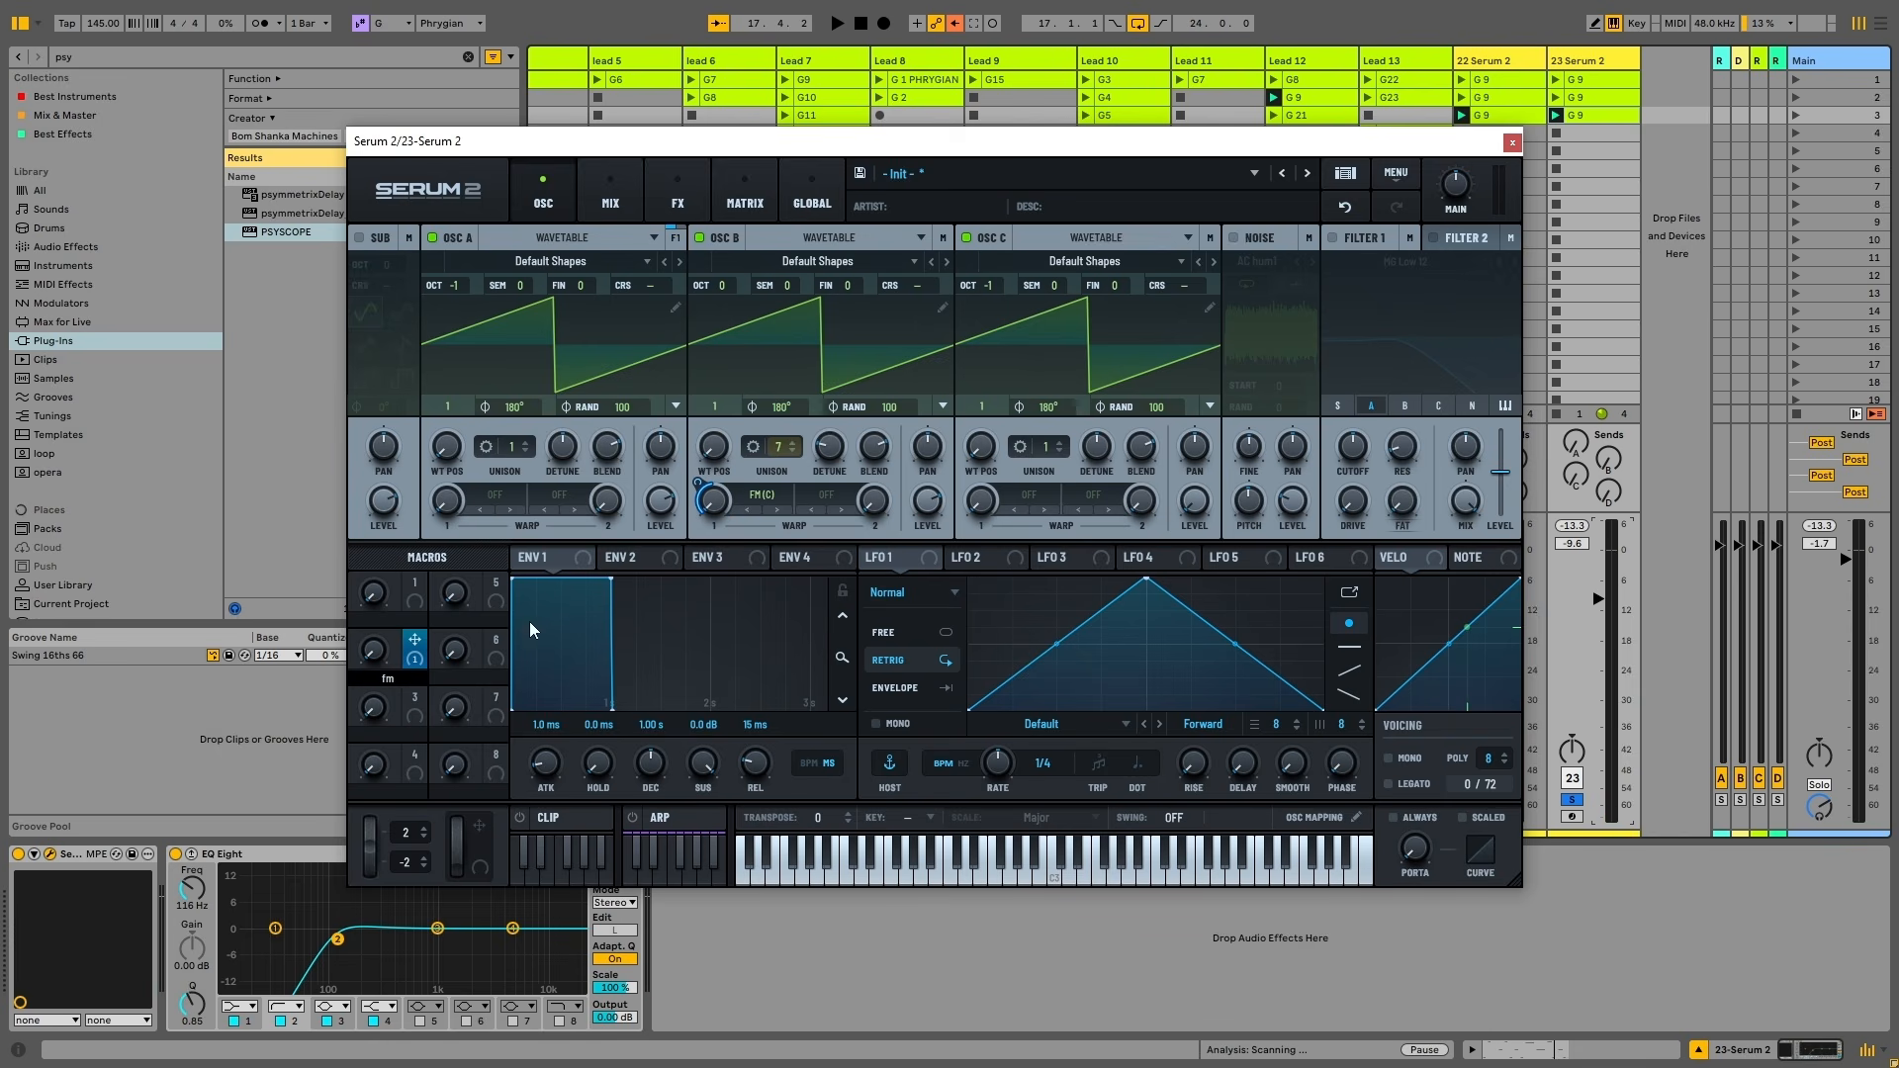
key("g")
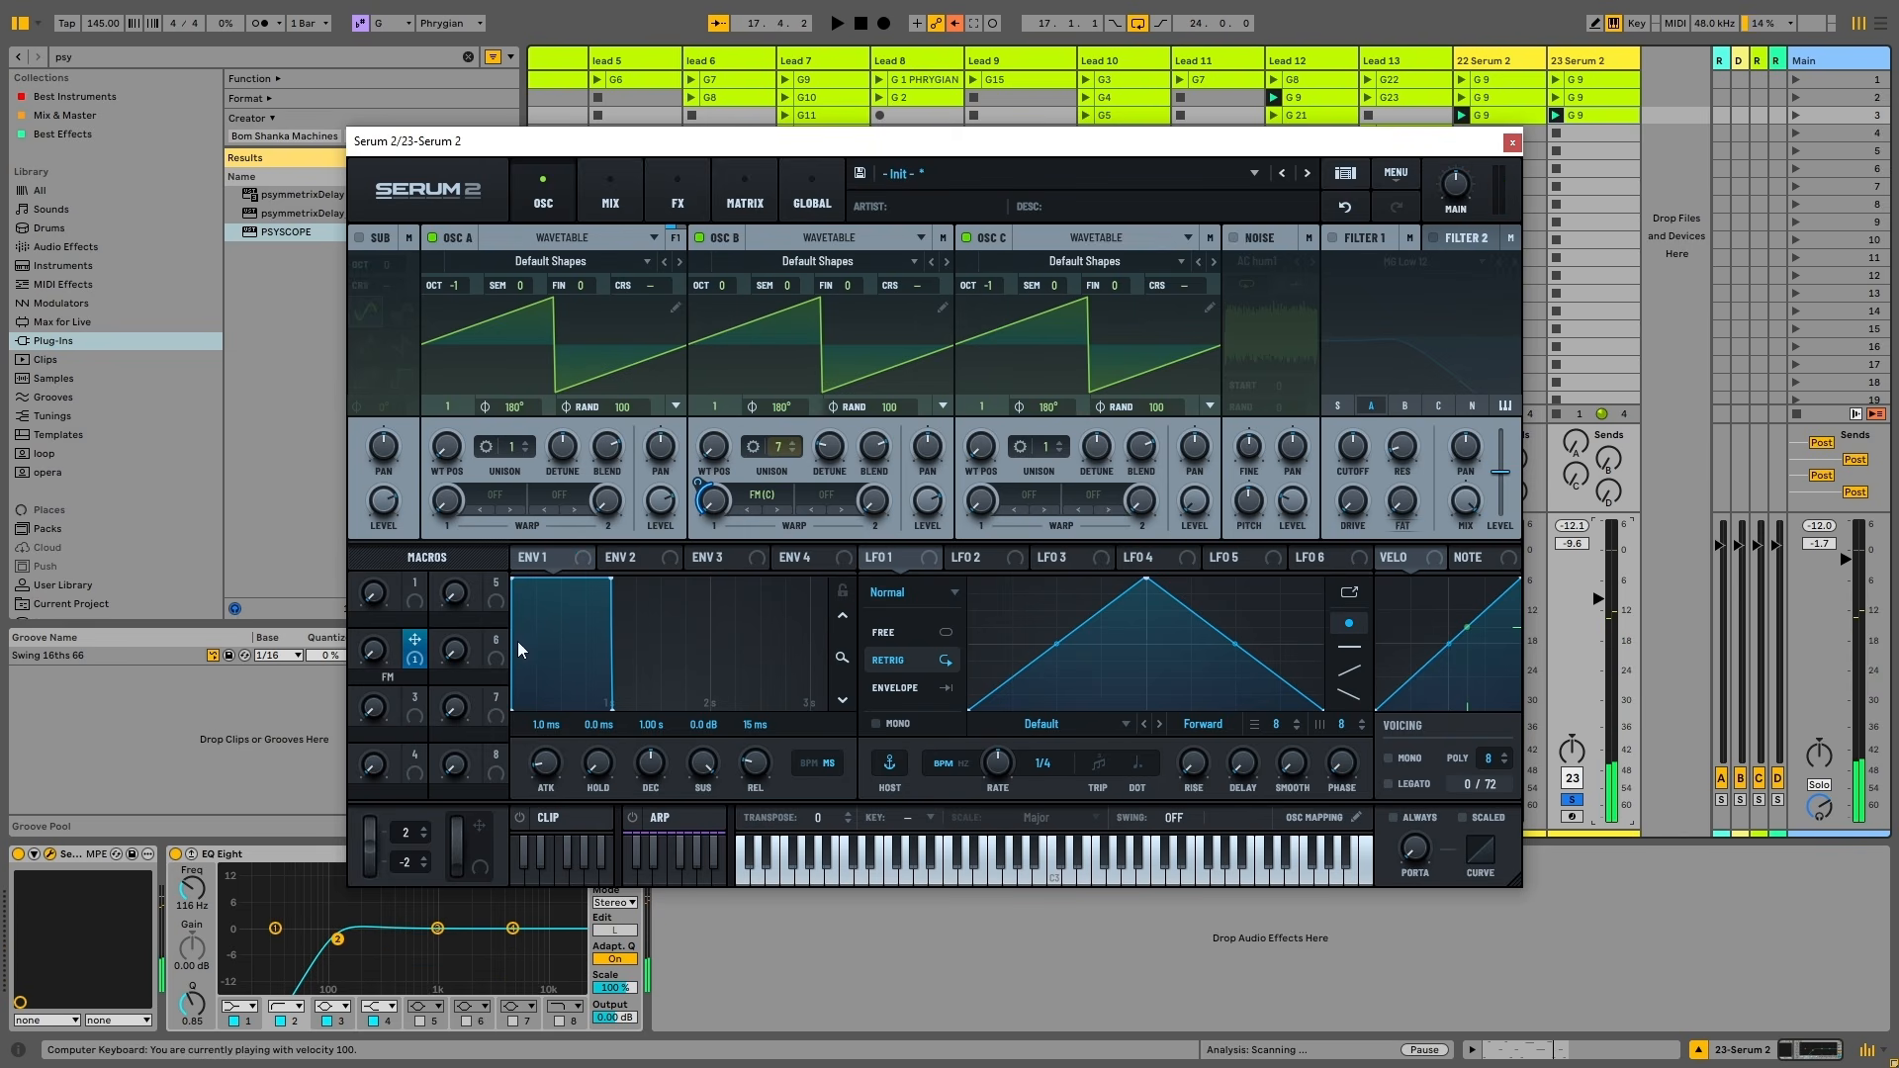
key("space")
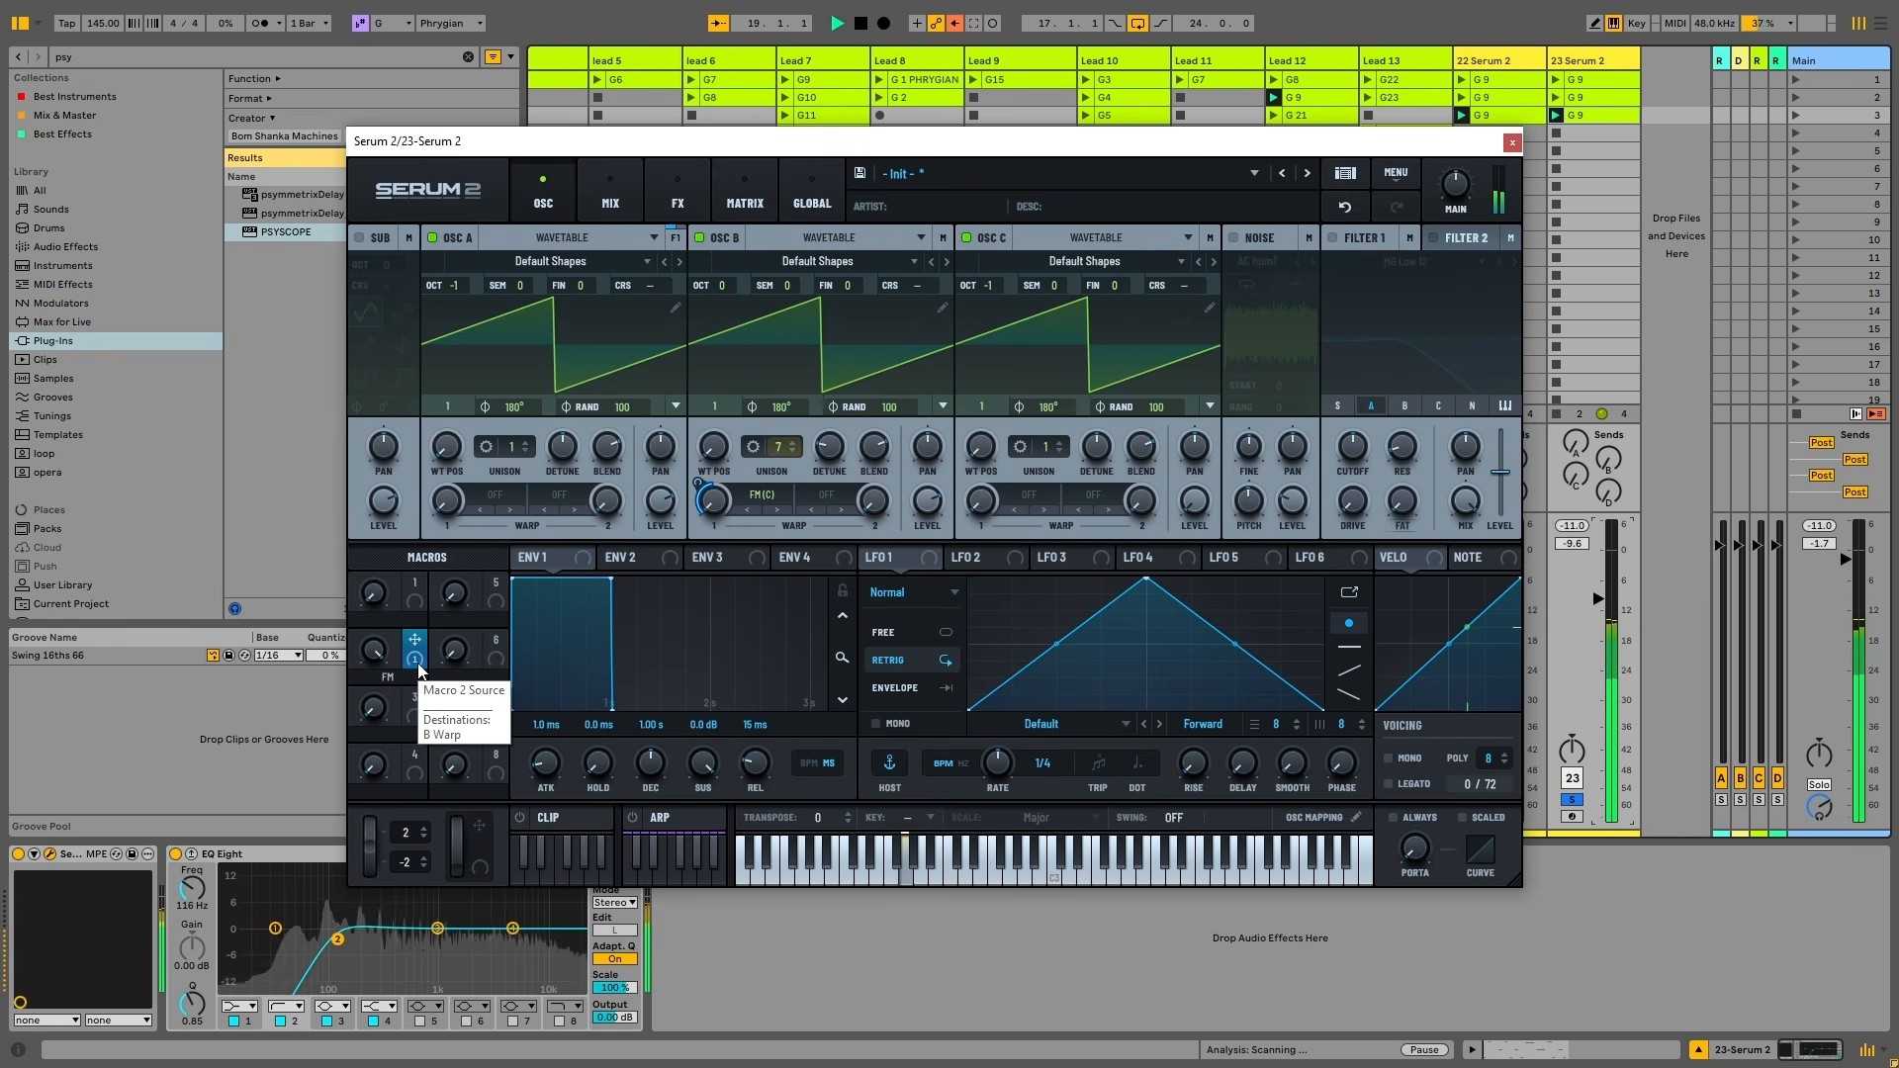
key("space")
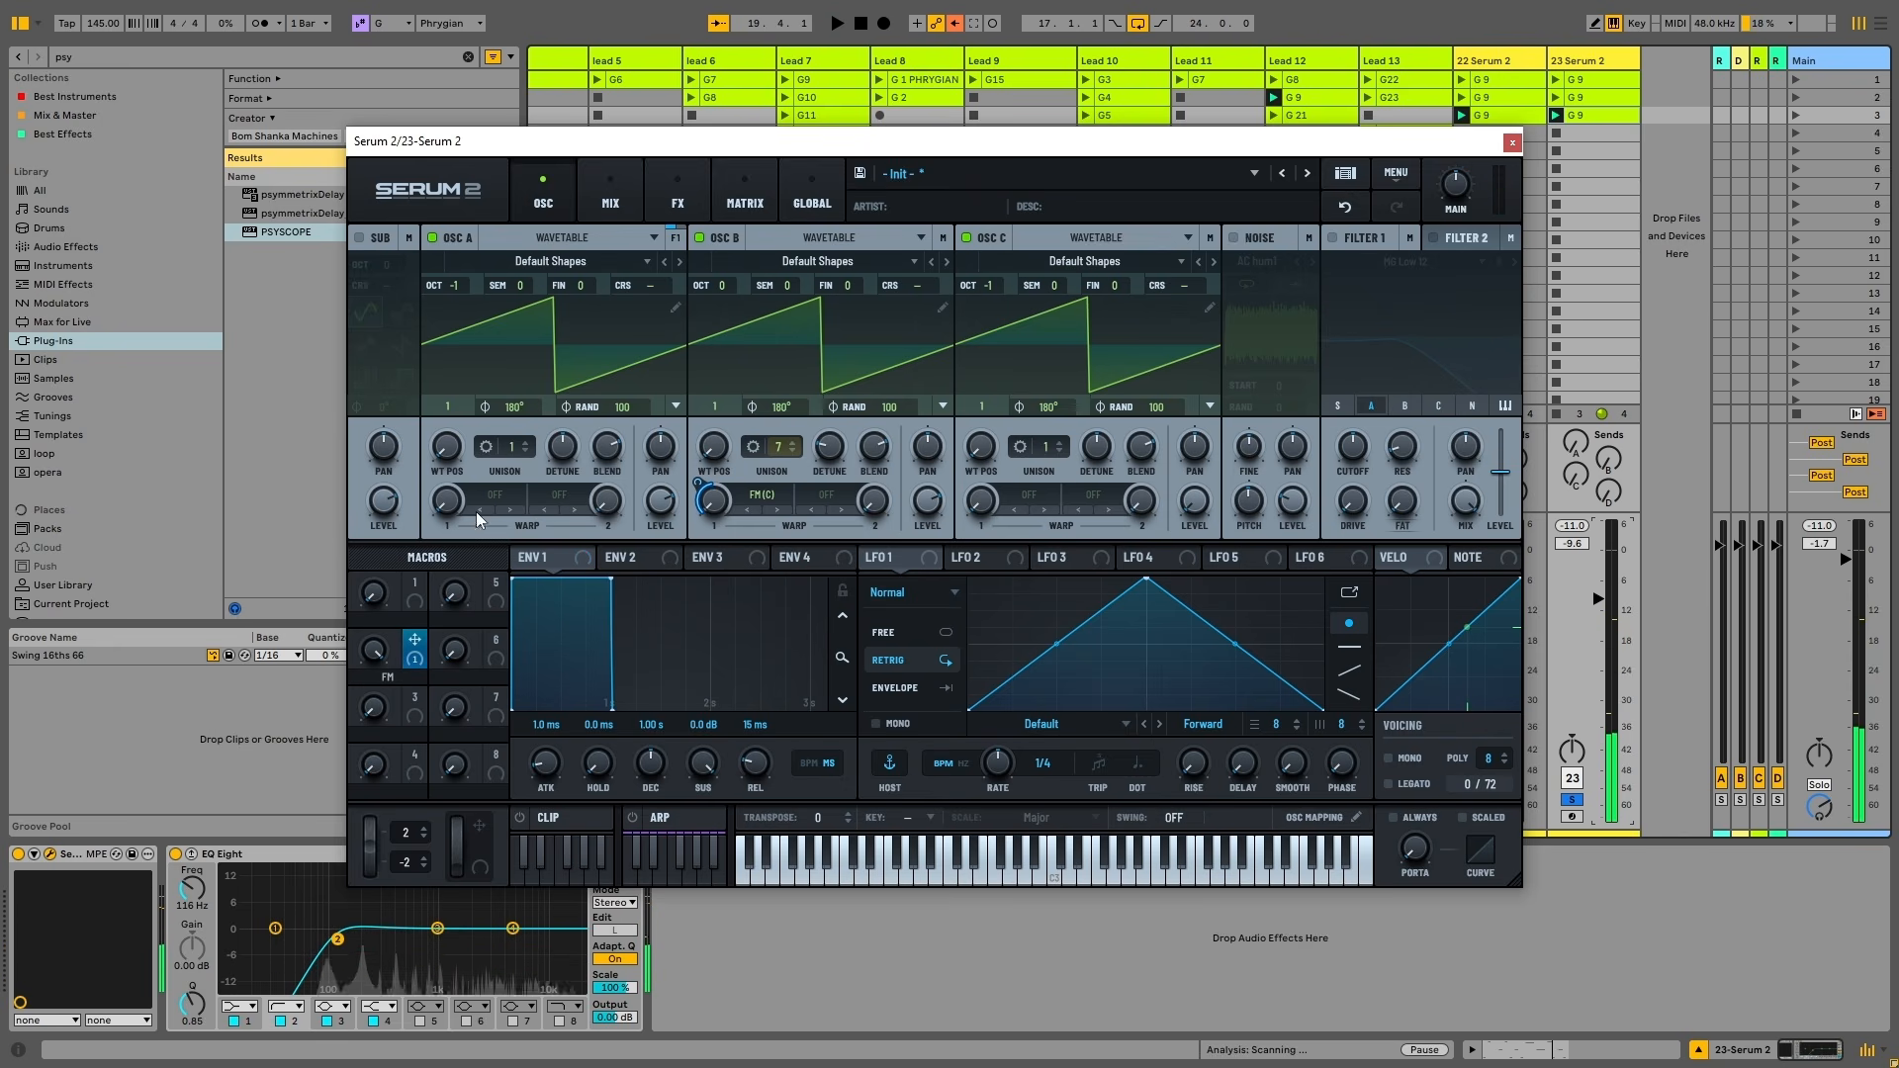
left_click(677, 204)
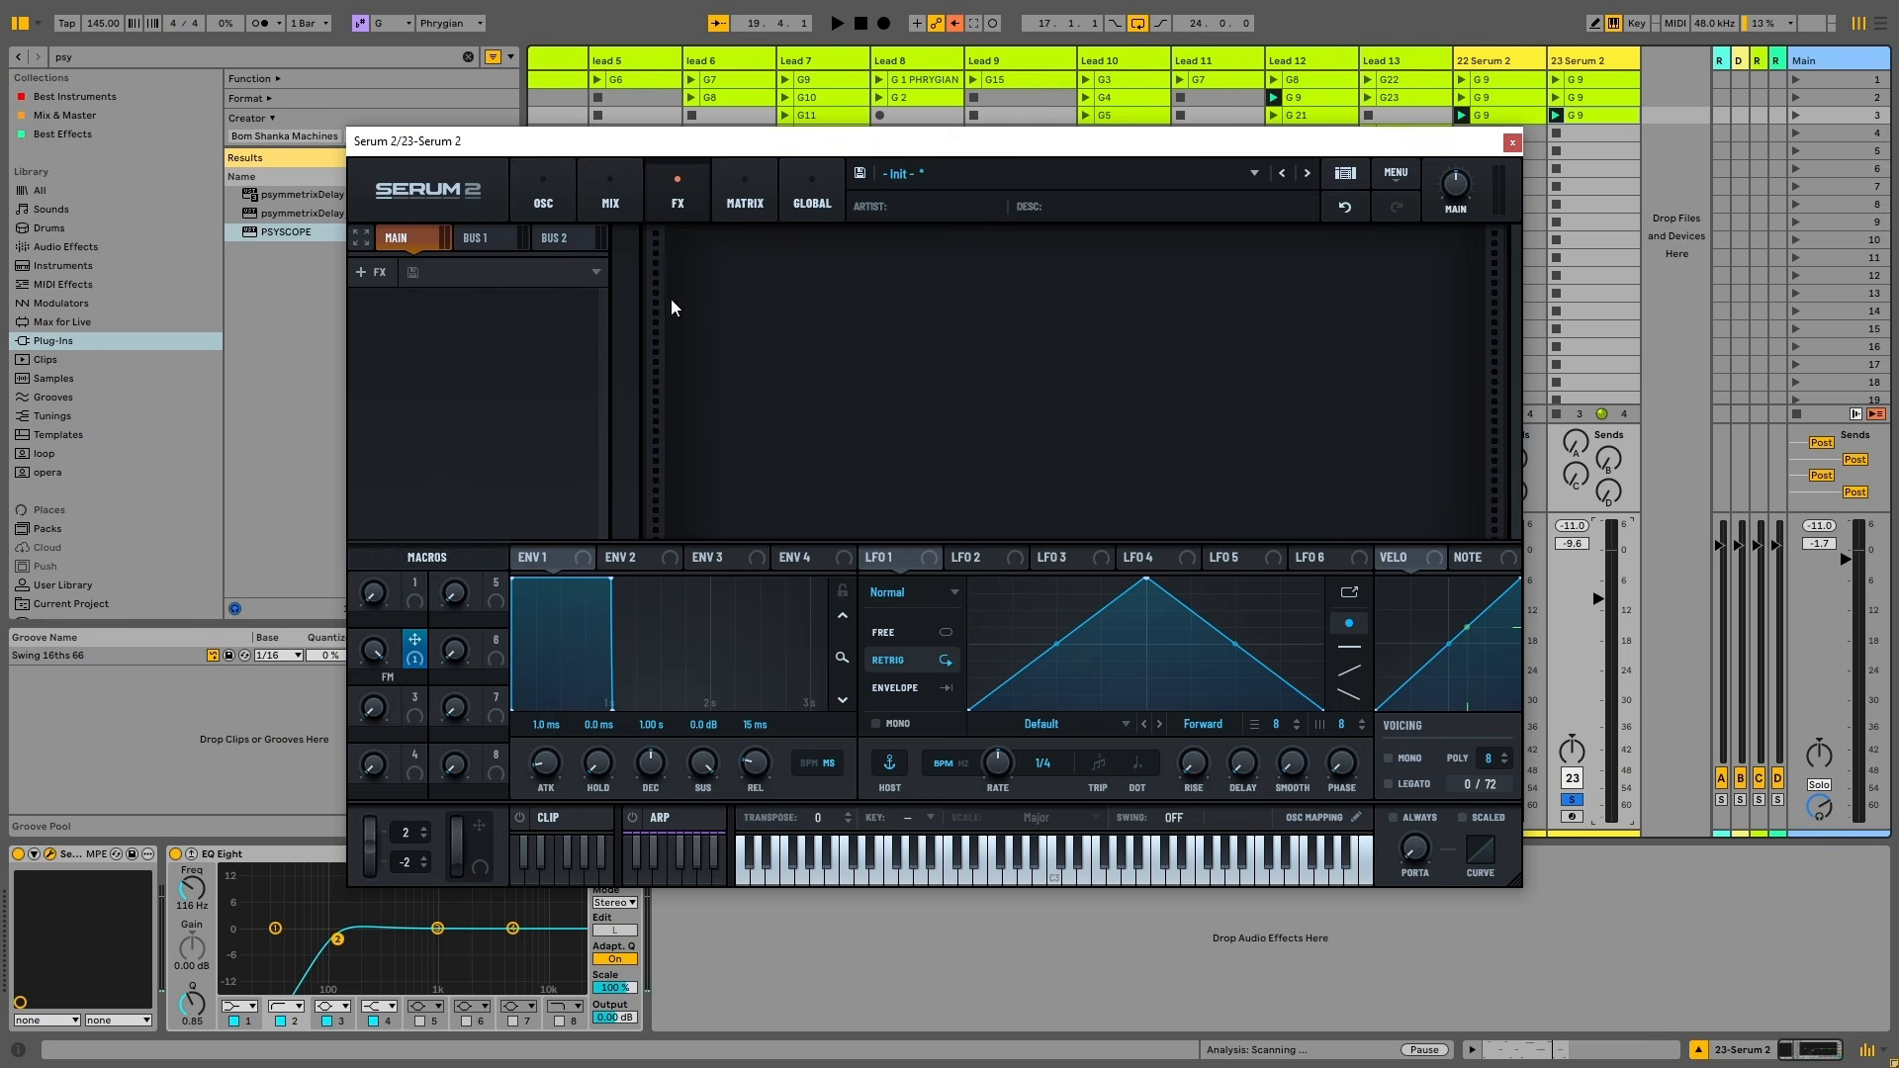
Add a Soft Sat. Distortion with drive near 50%, comparing it on and off
left_click(382, 276)
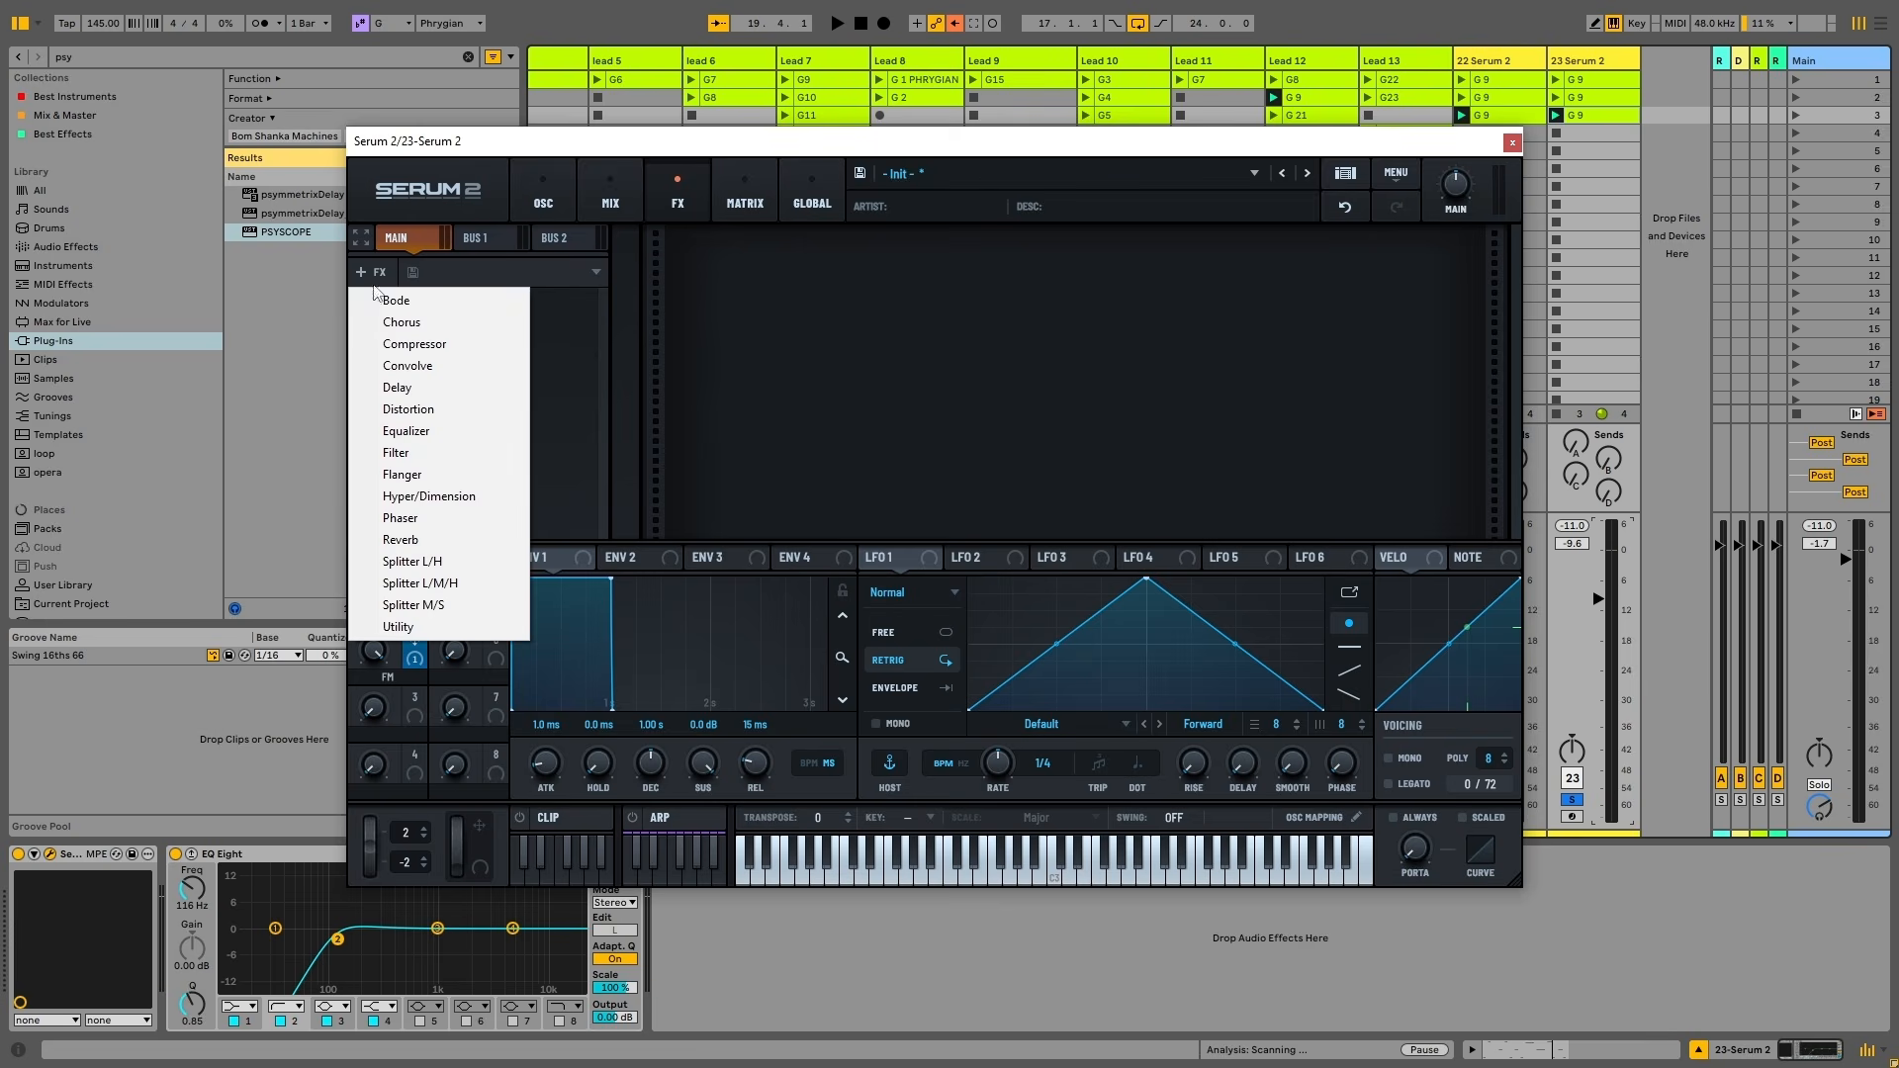
left_click(410, 408)
left_click(829, 284)
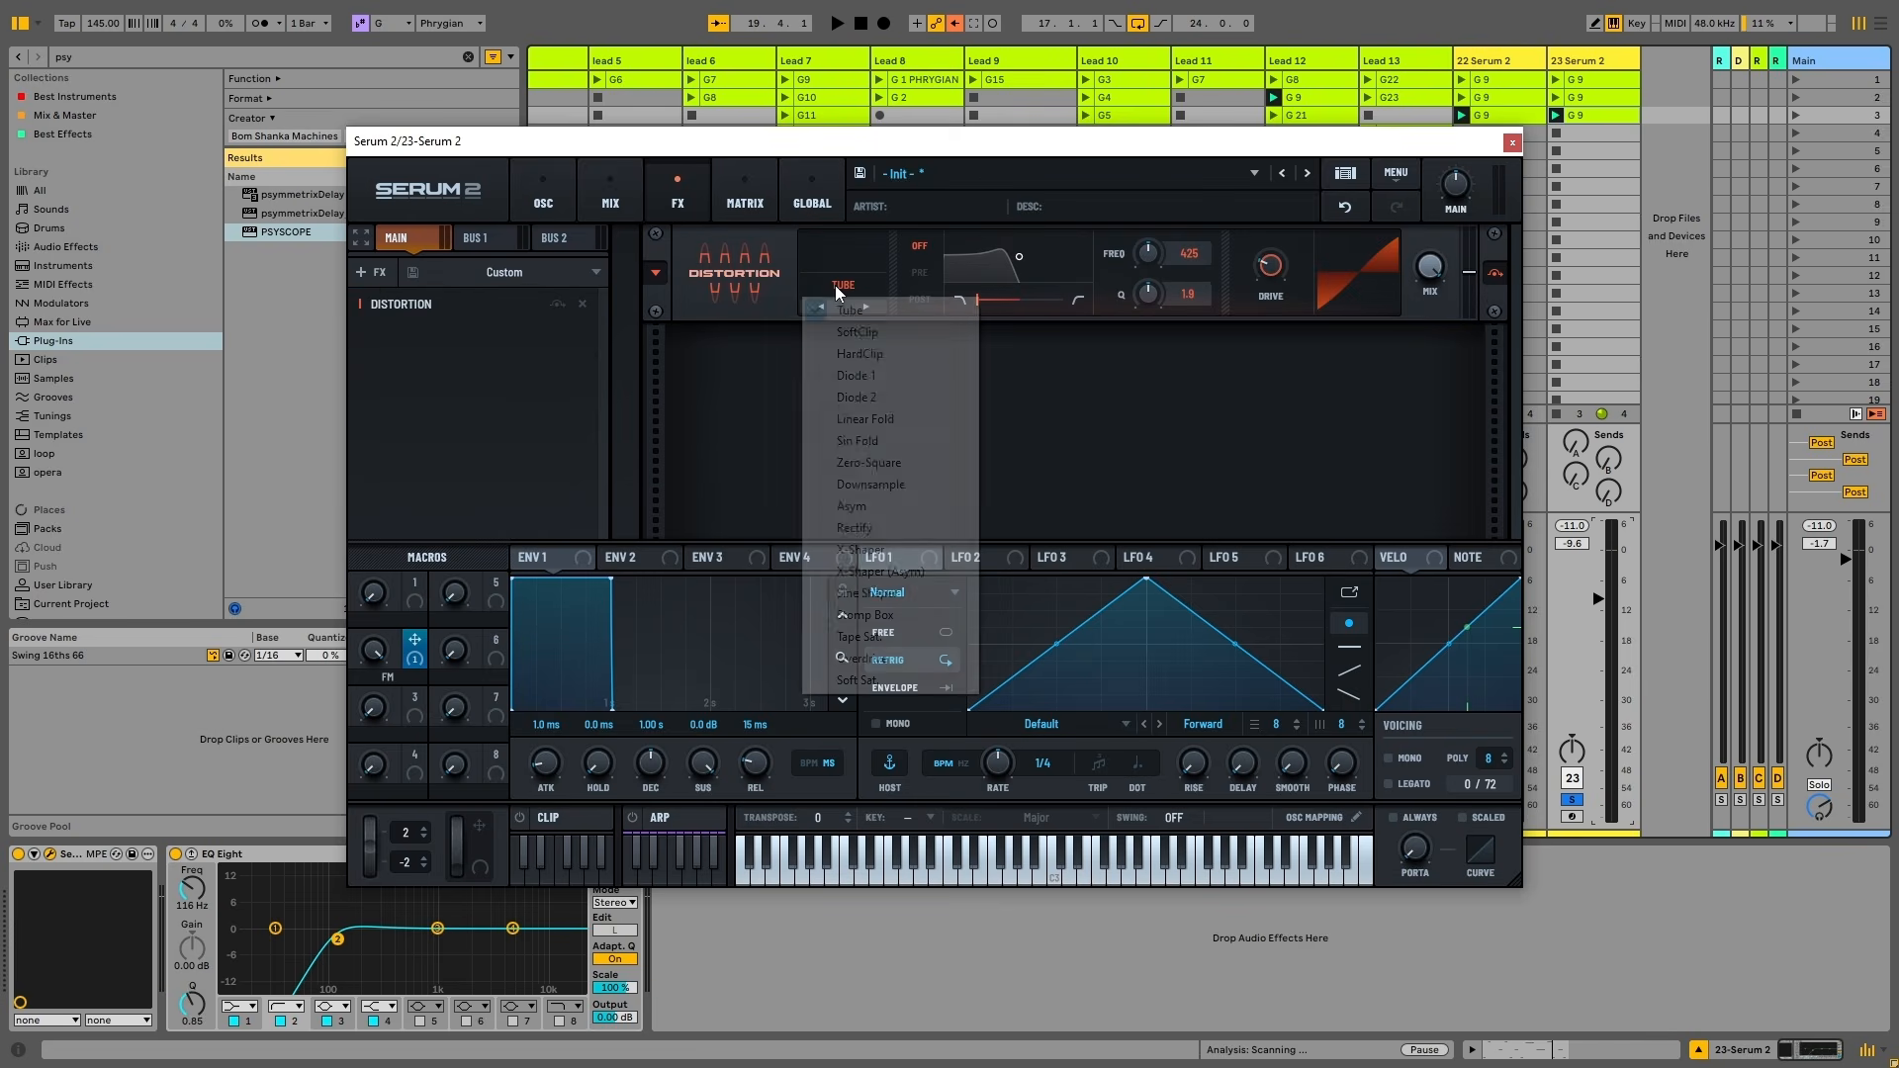
left_click(870, 683)
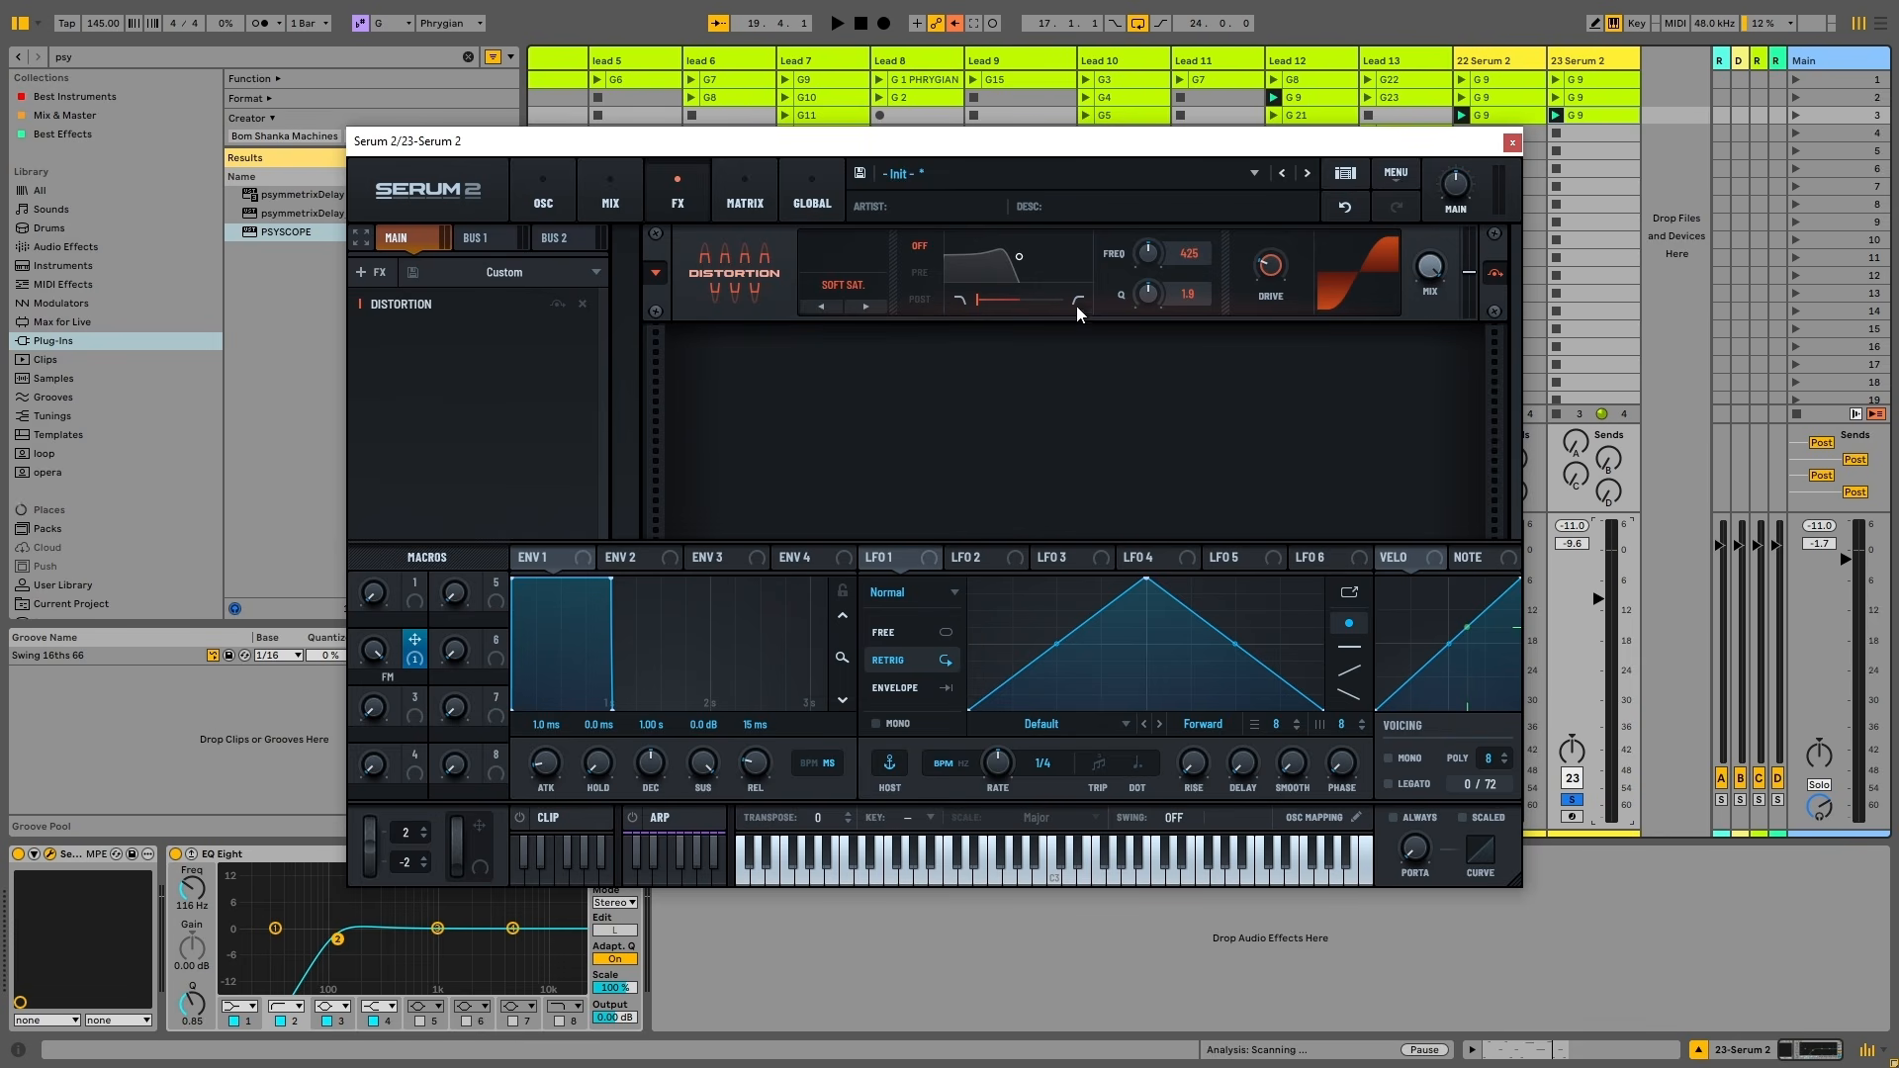
key("space")
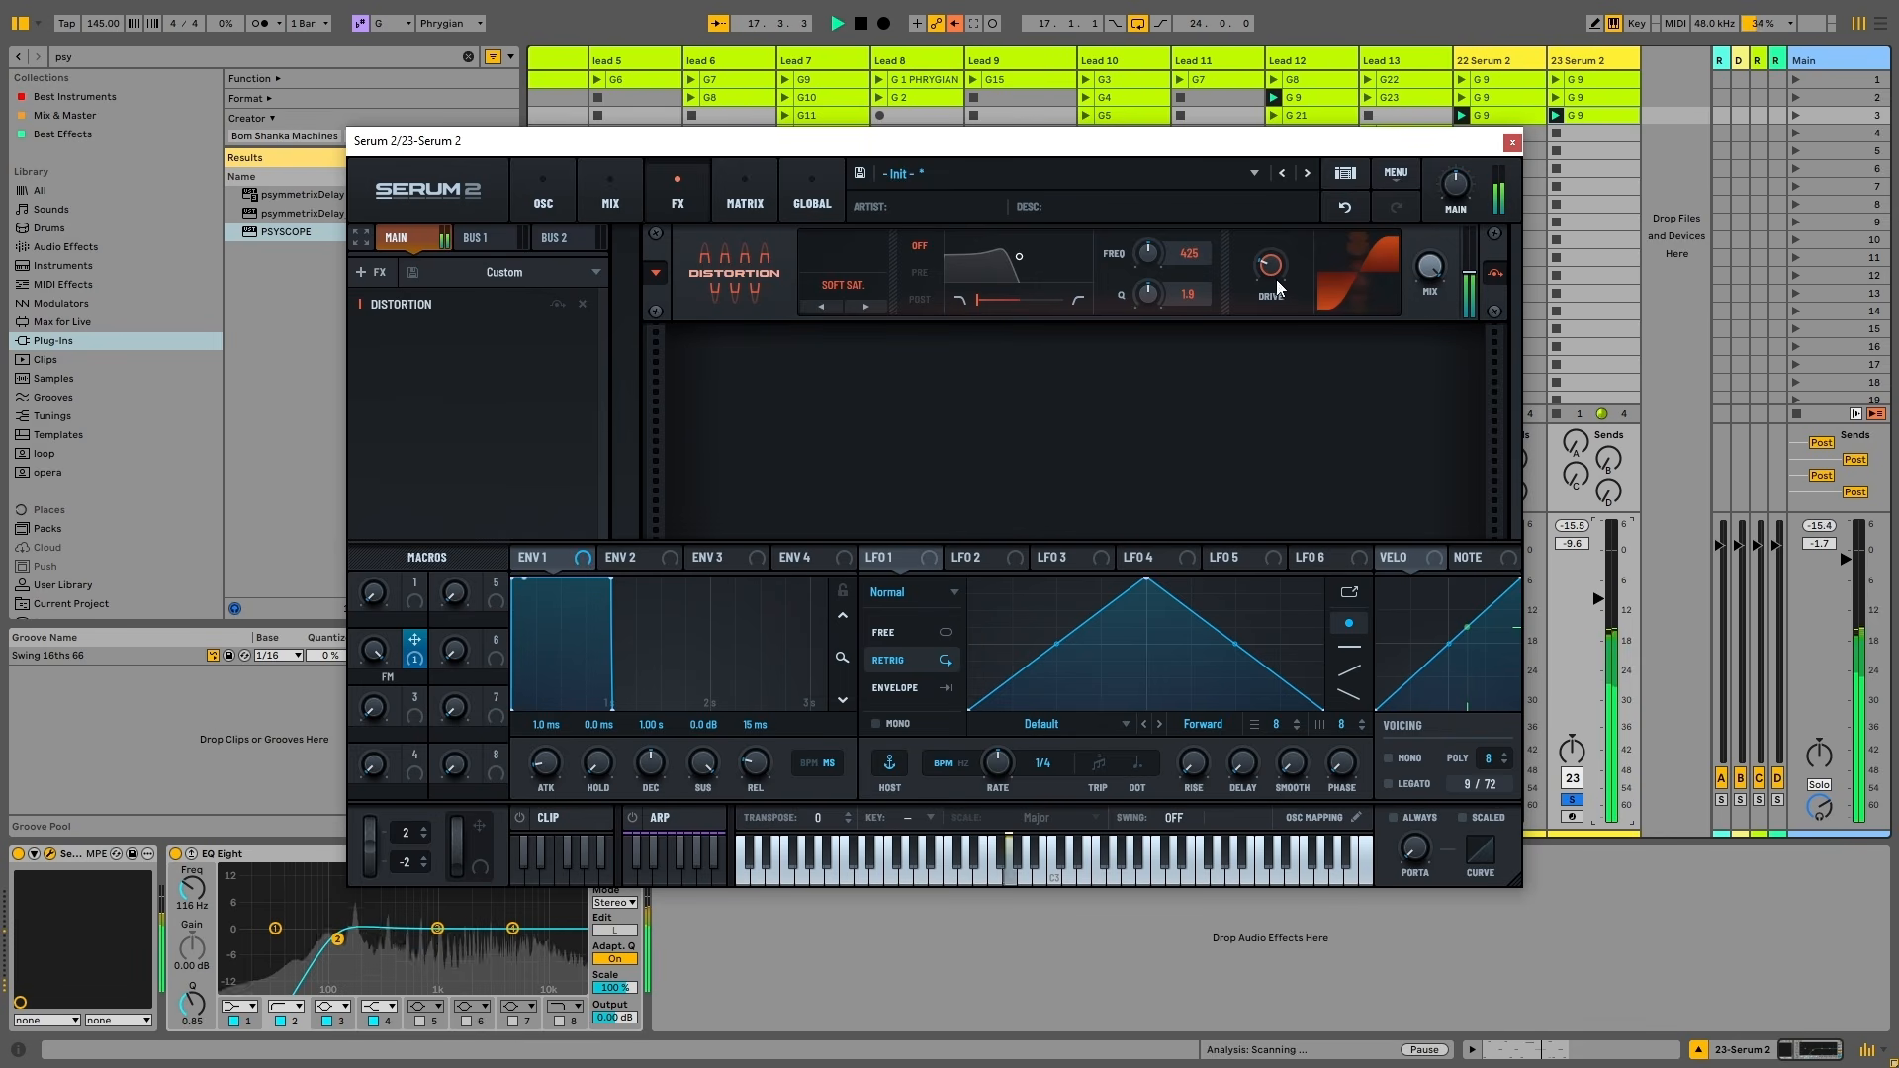
left_click_drag(1272, 276, 1278, 231)
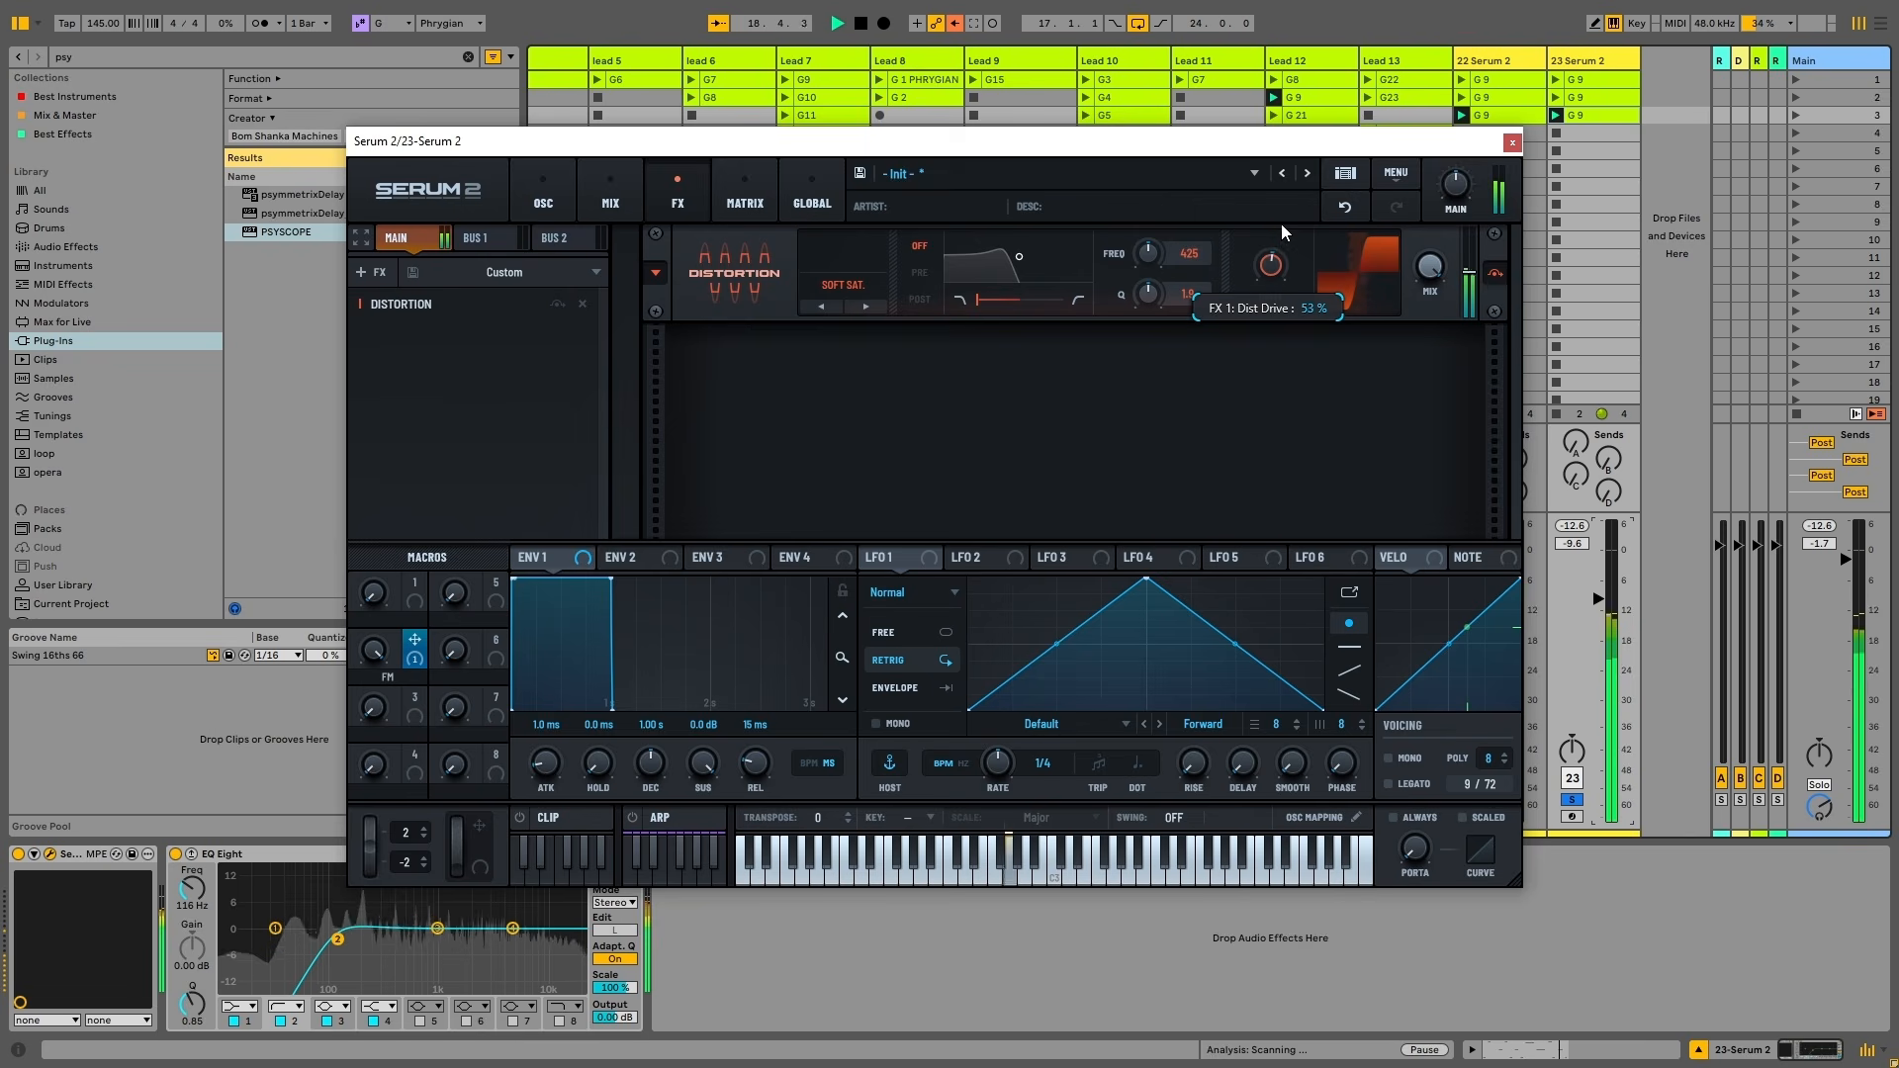
key("space")
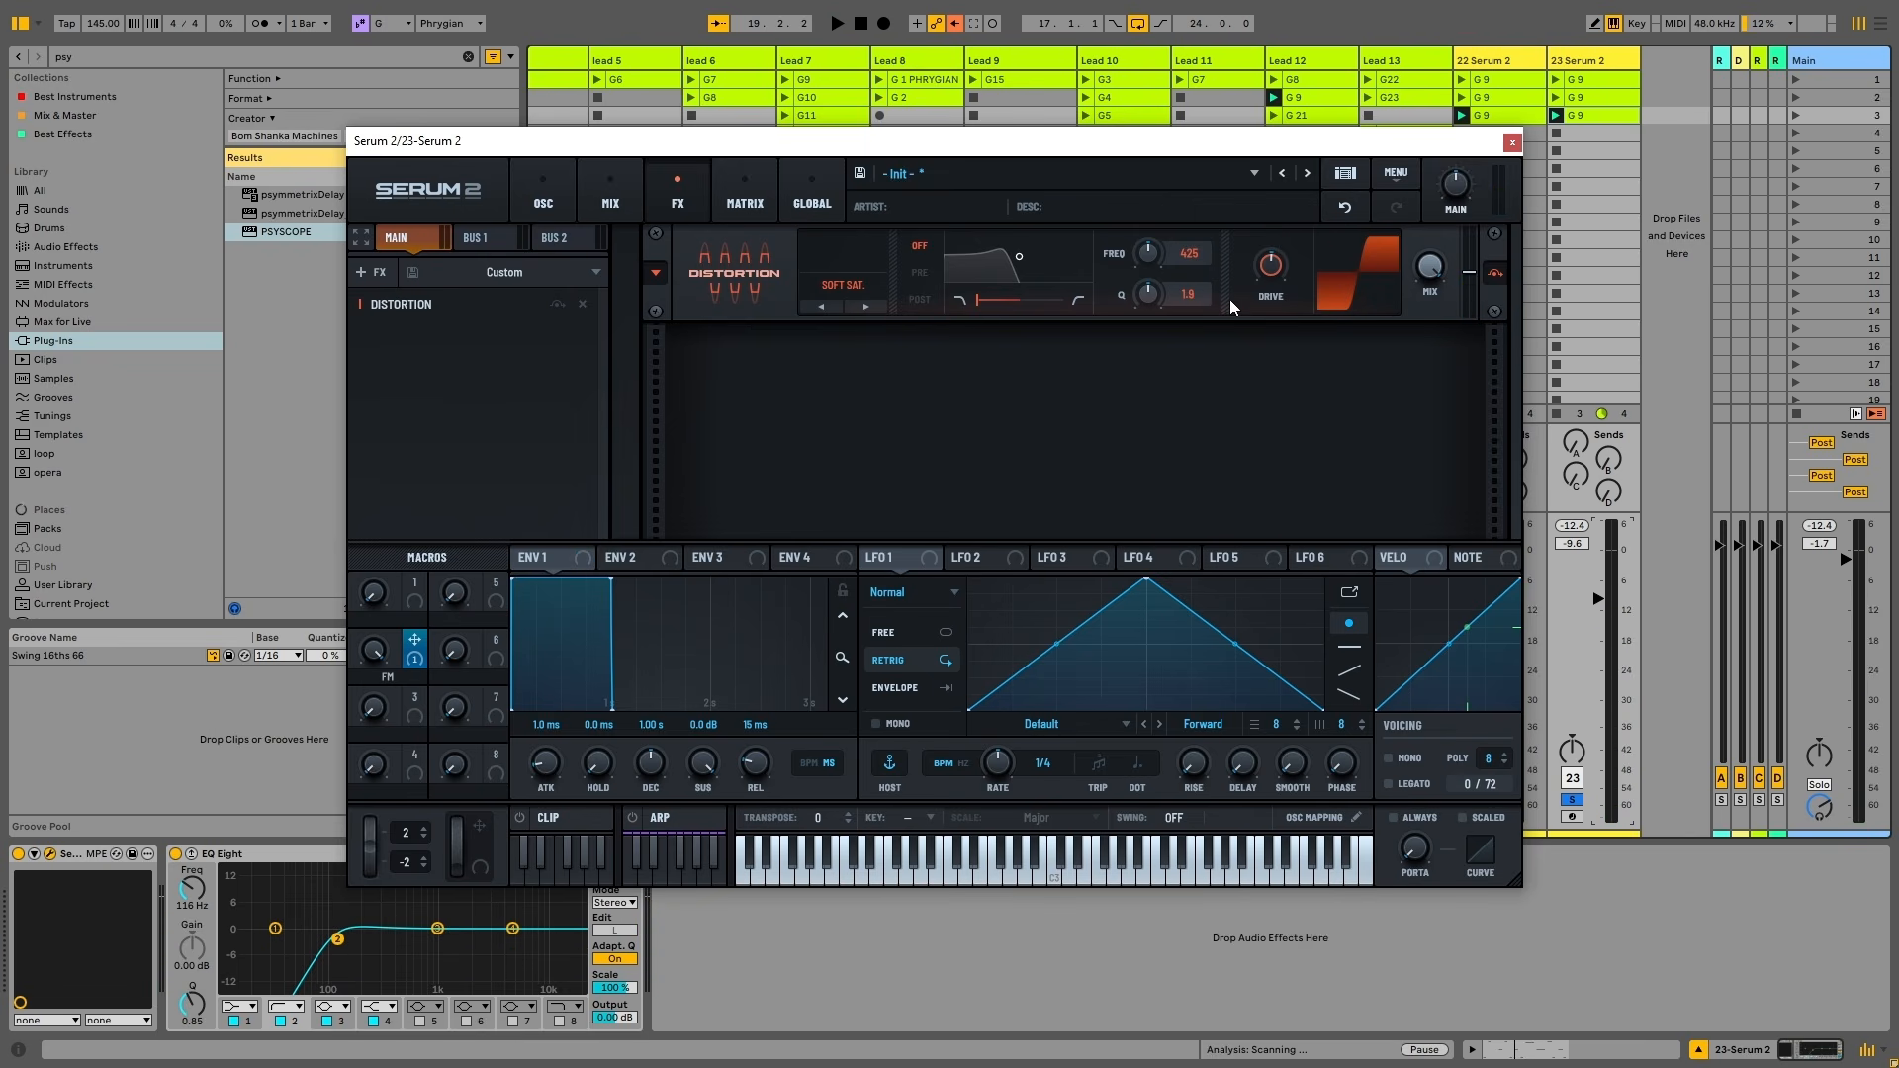
key("space")
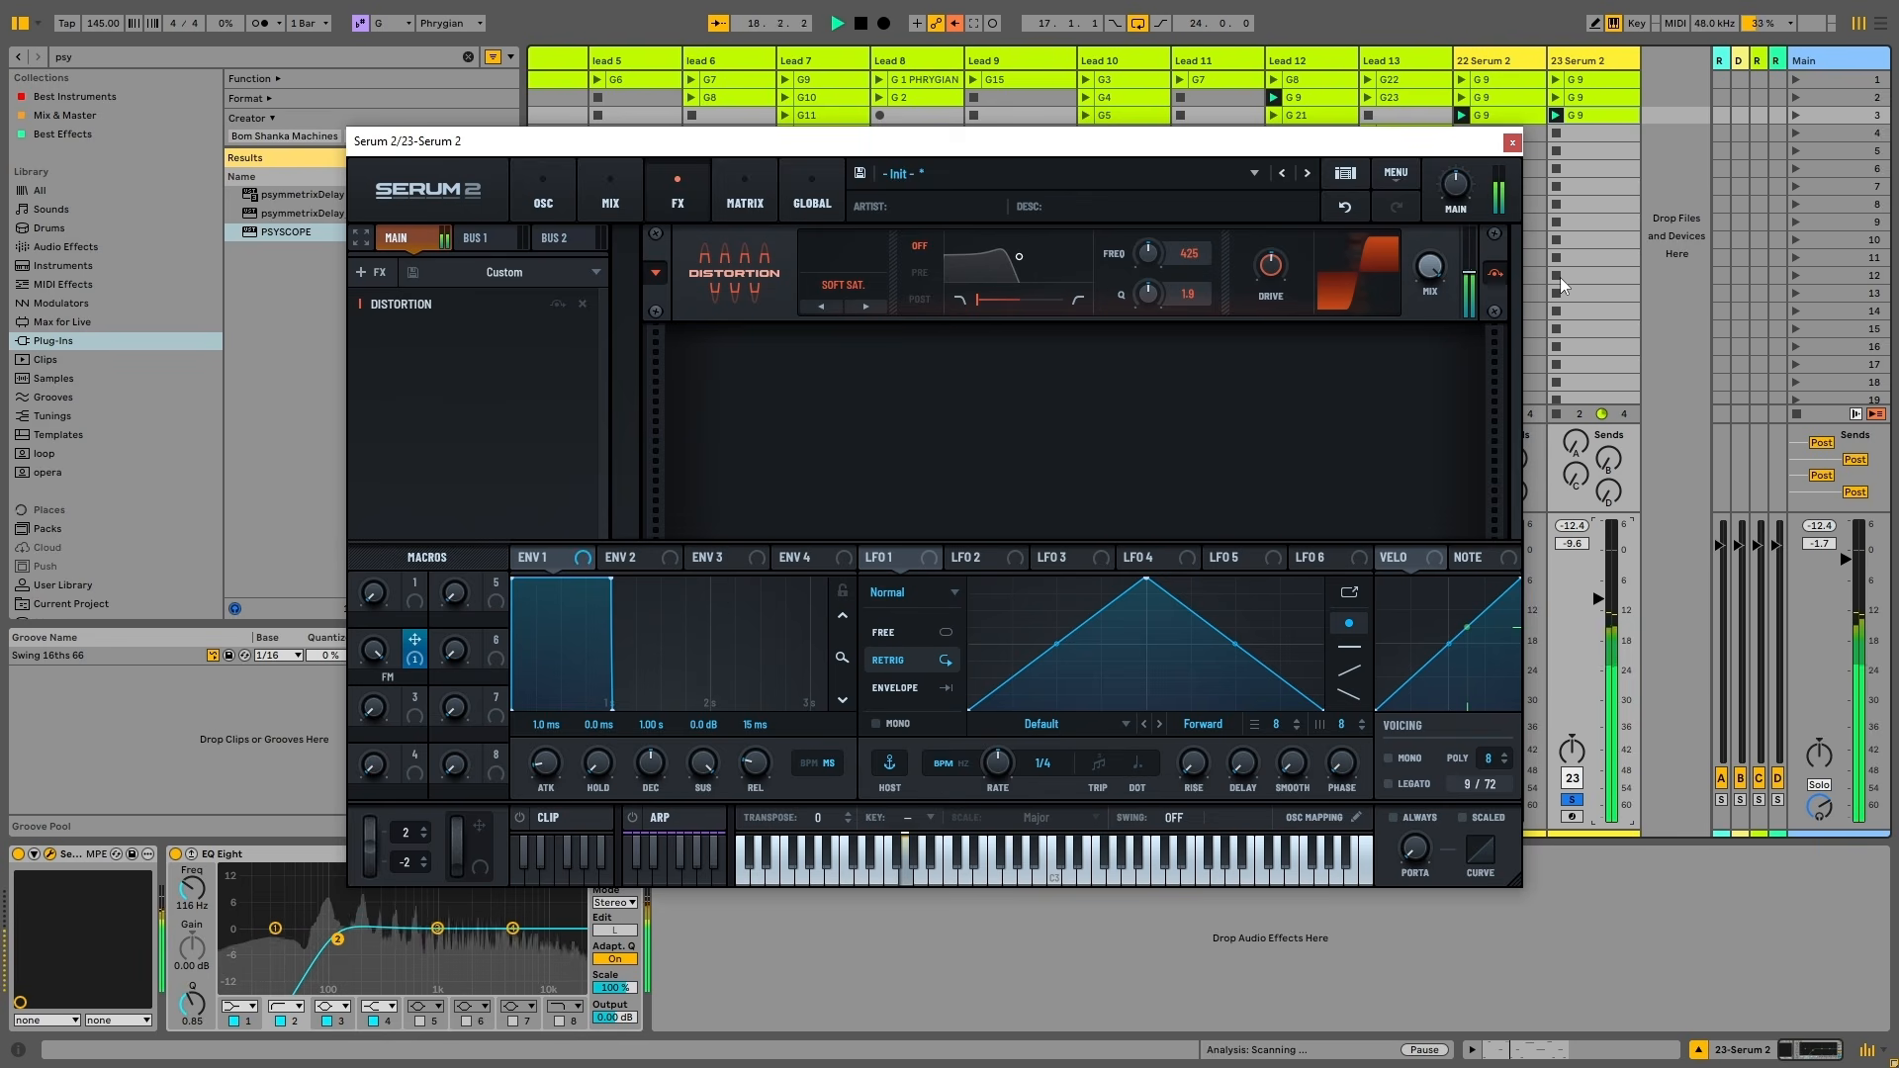
left_click(1494, 276)
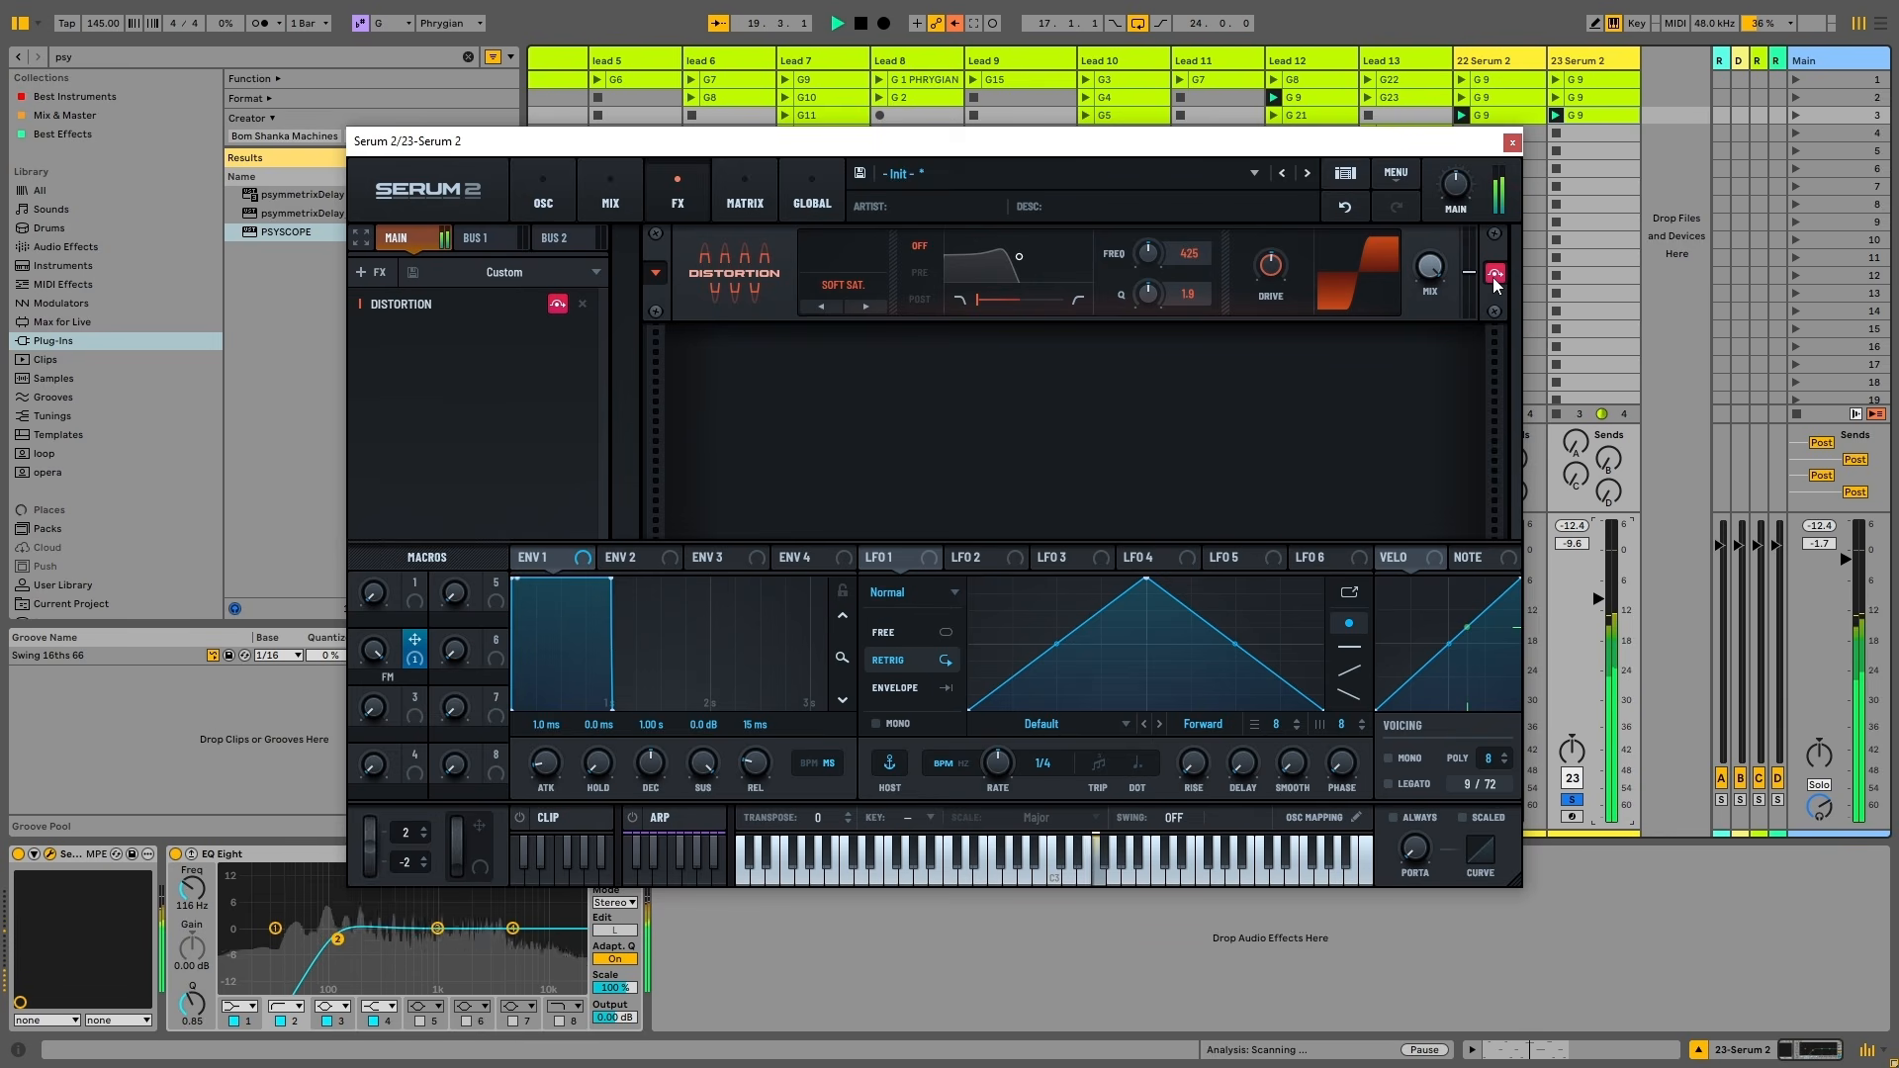
left_click(1492, 277)
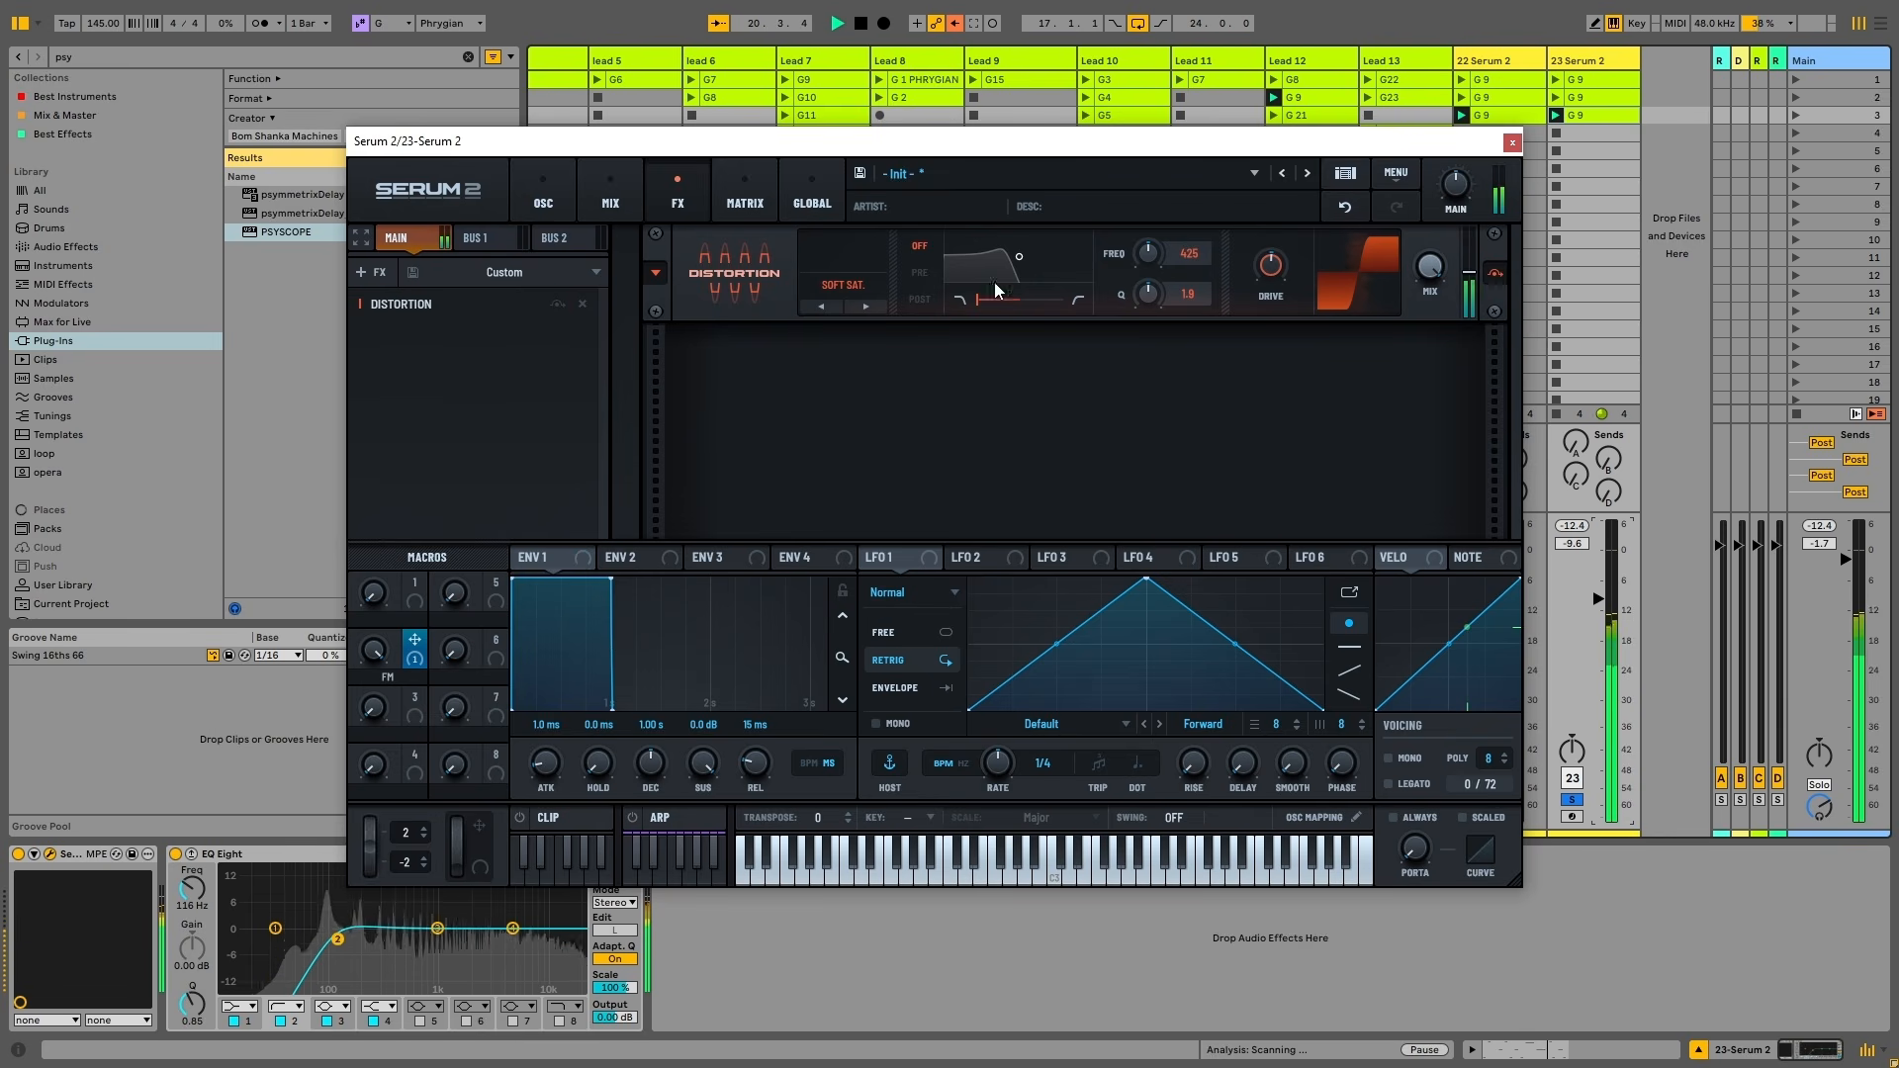
mouse_move(1452, 182)
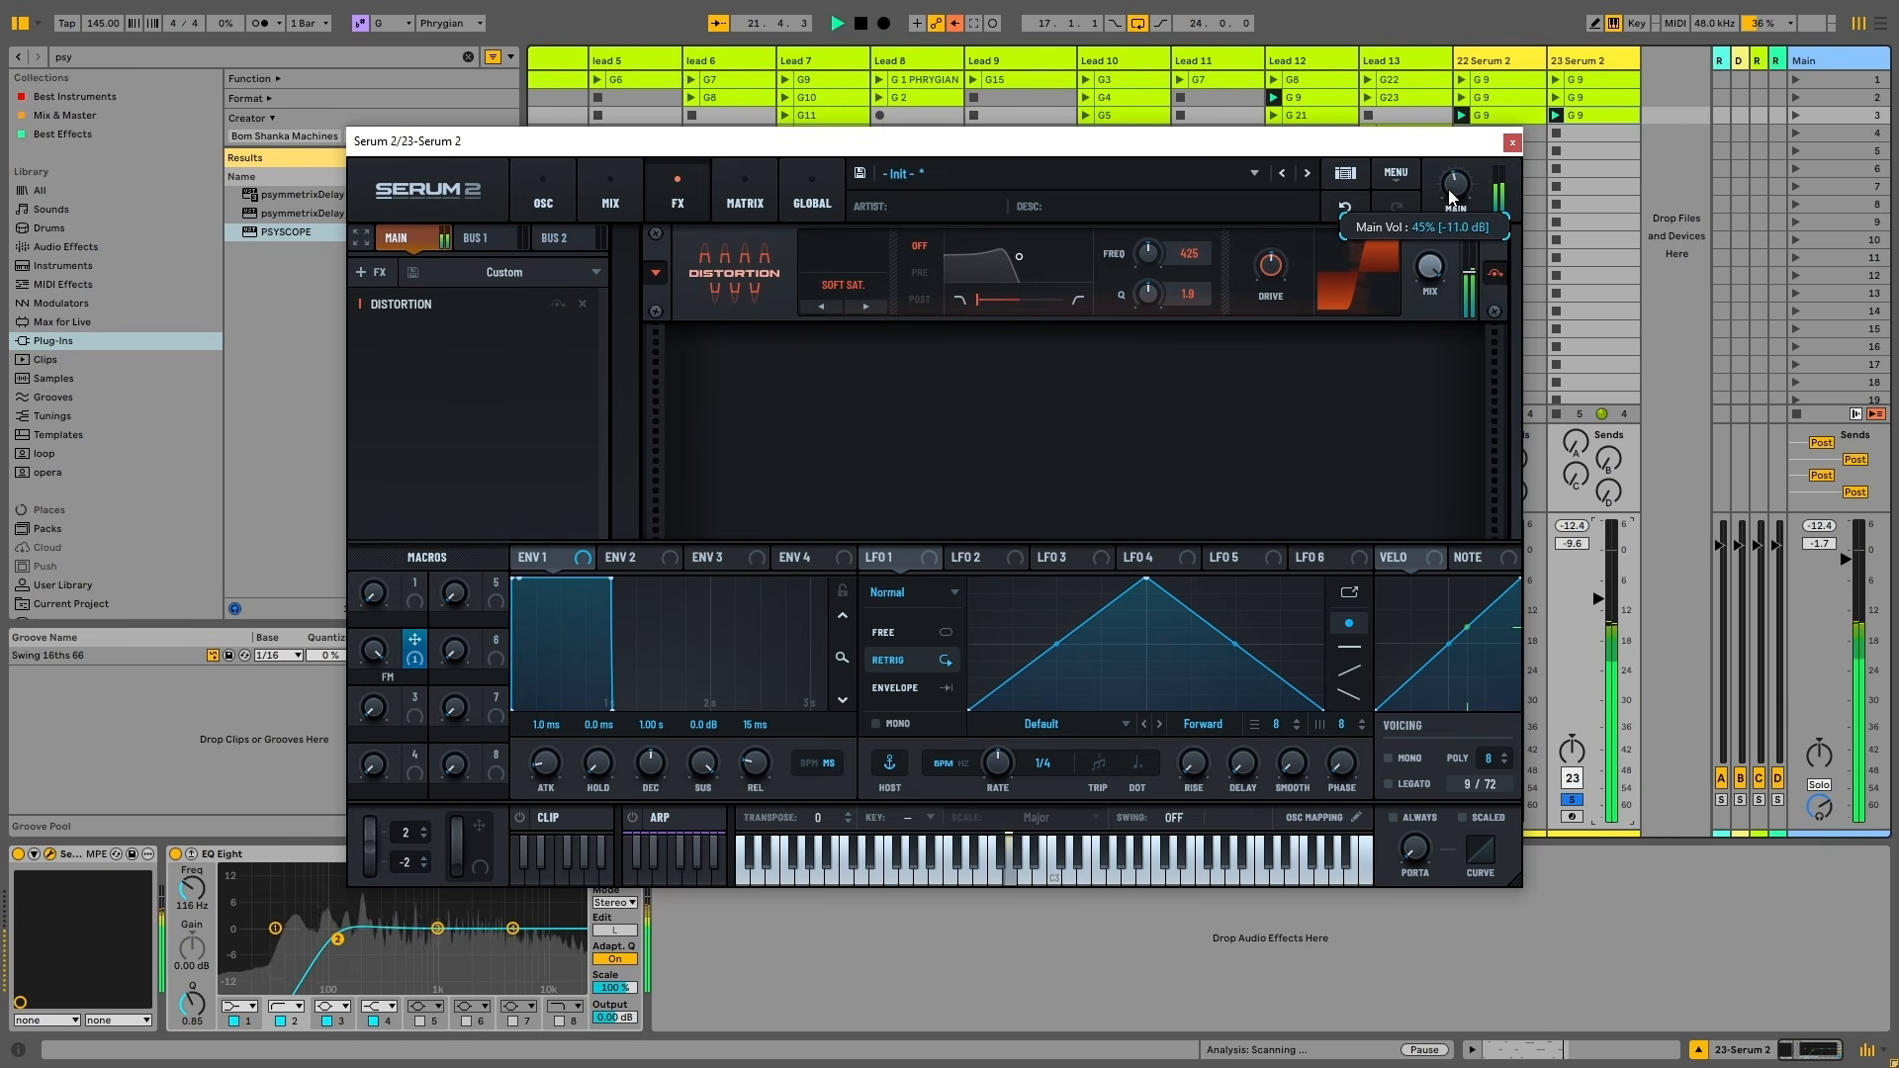
key("space")
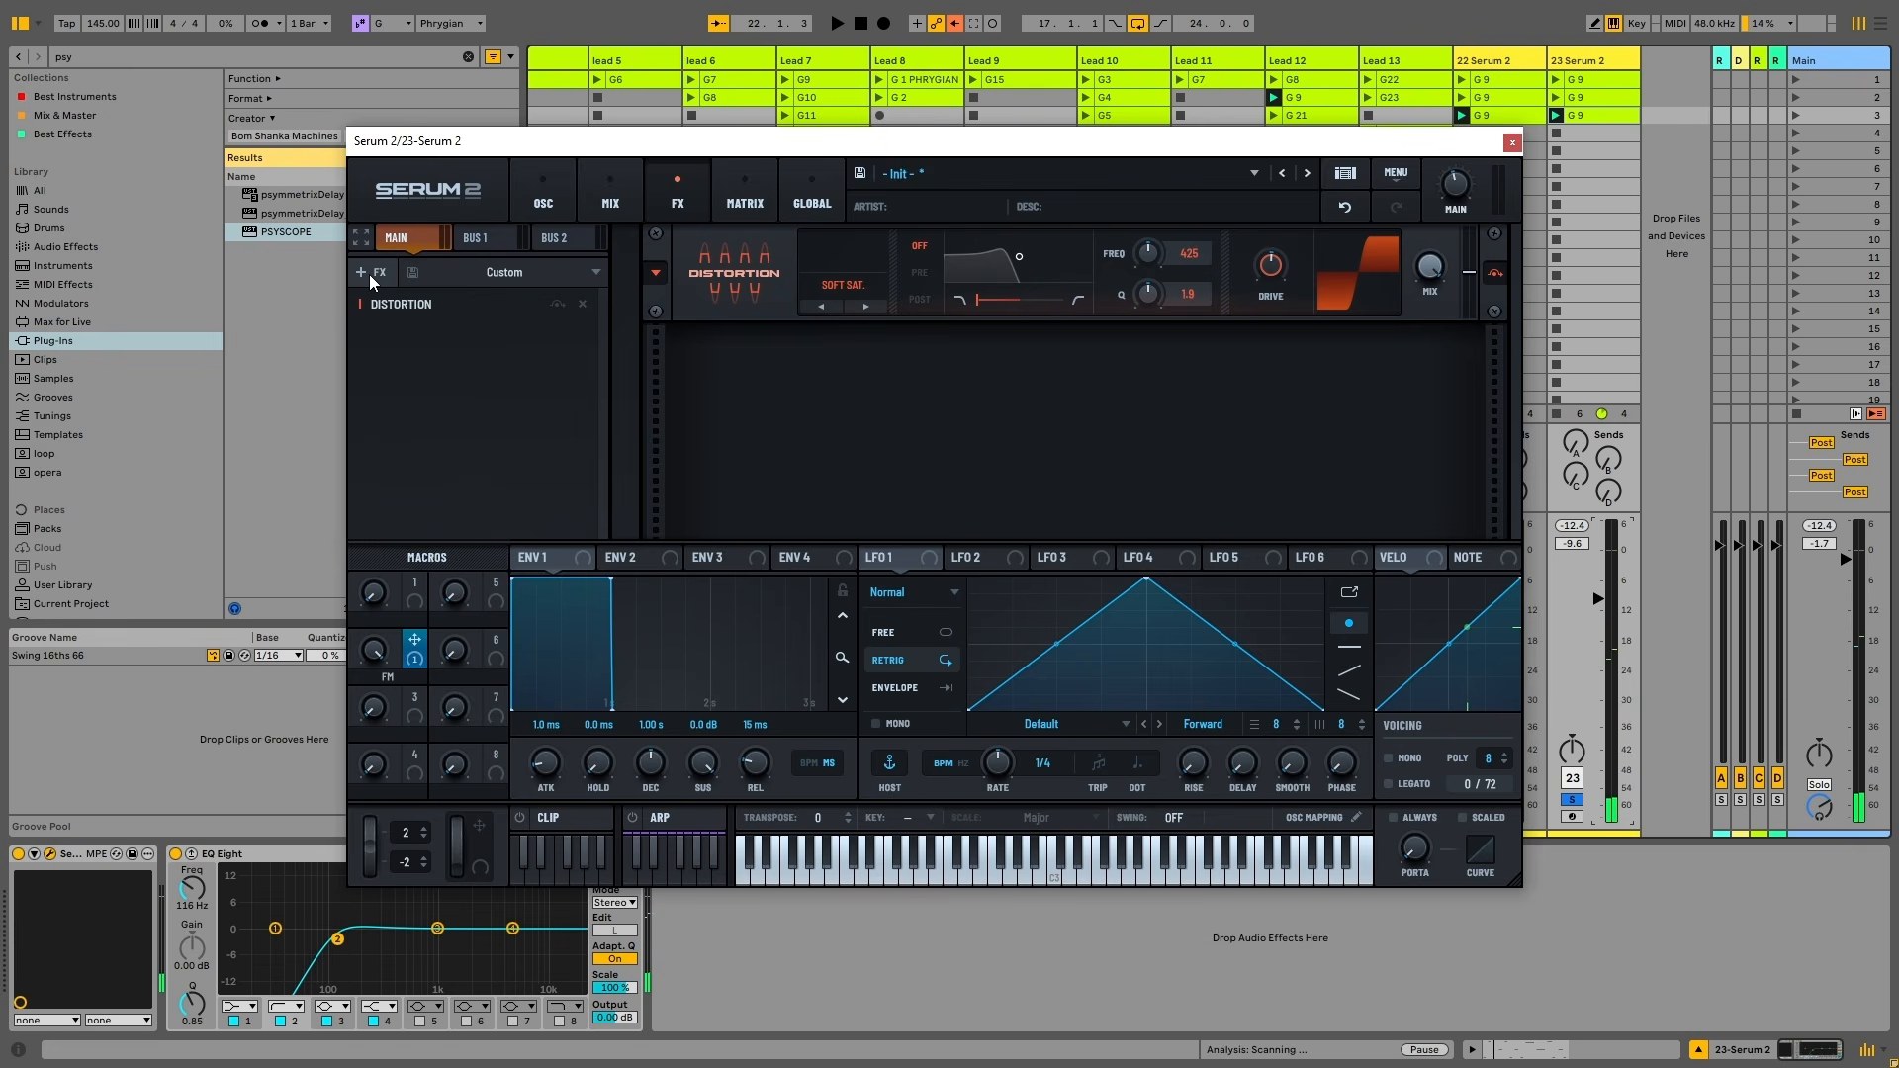
left_click(370, 275)
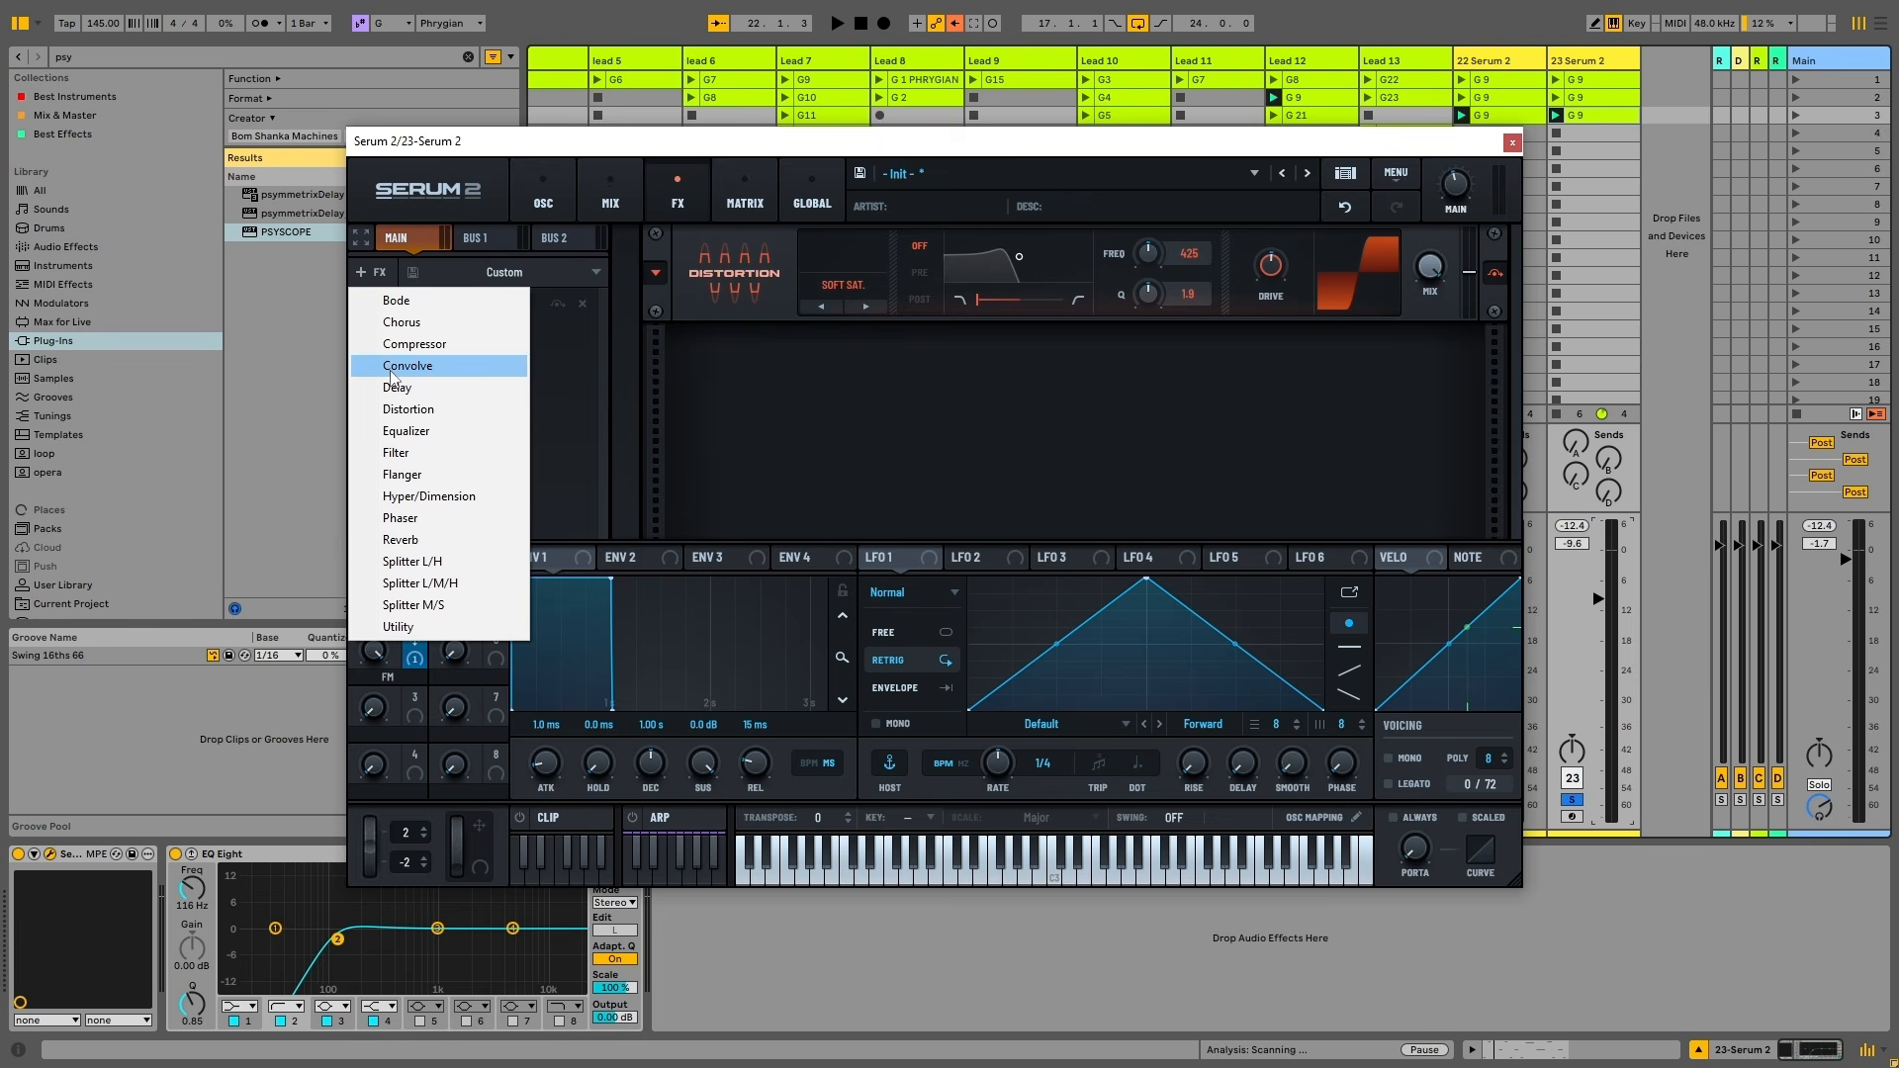
Add a Splitter L/M/H after the distortion, followed by a Hyper/Dimension effect
left_click(428, 588)
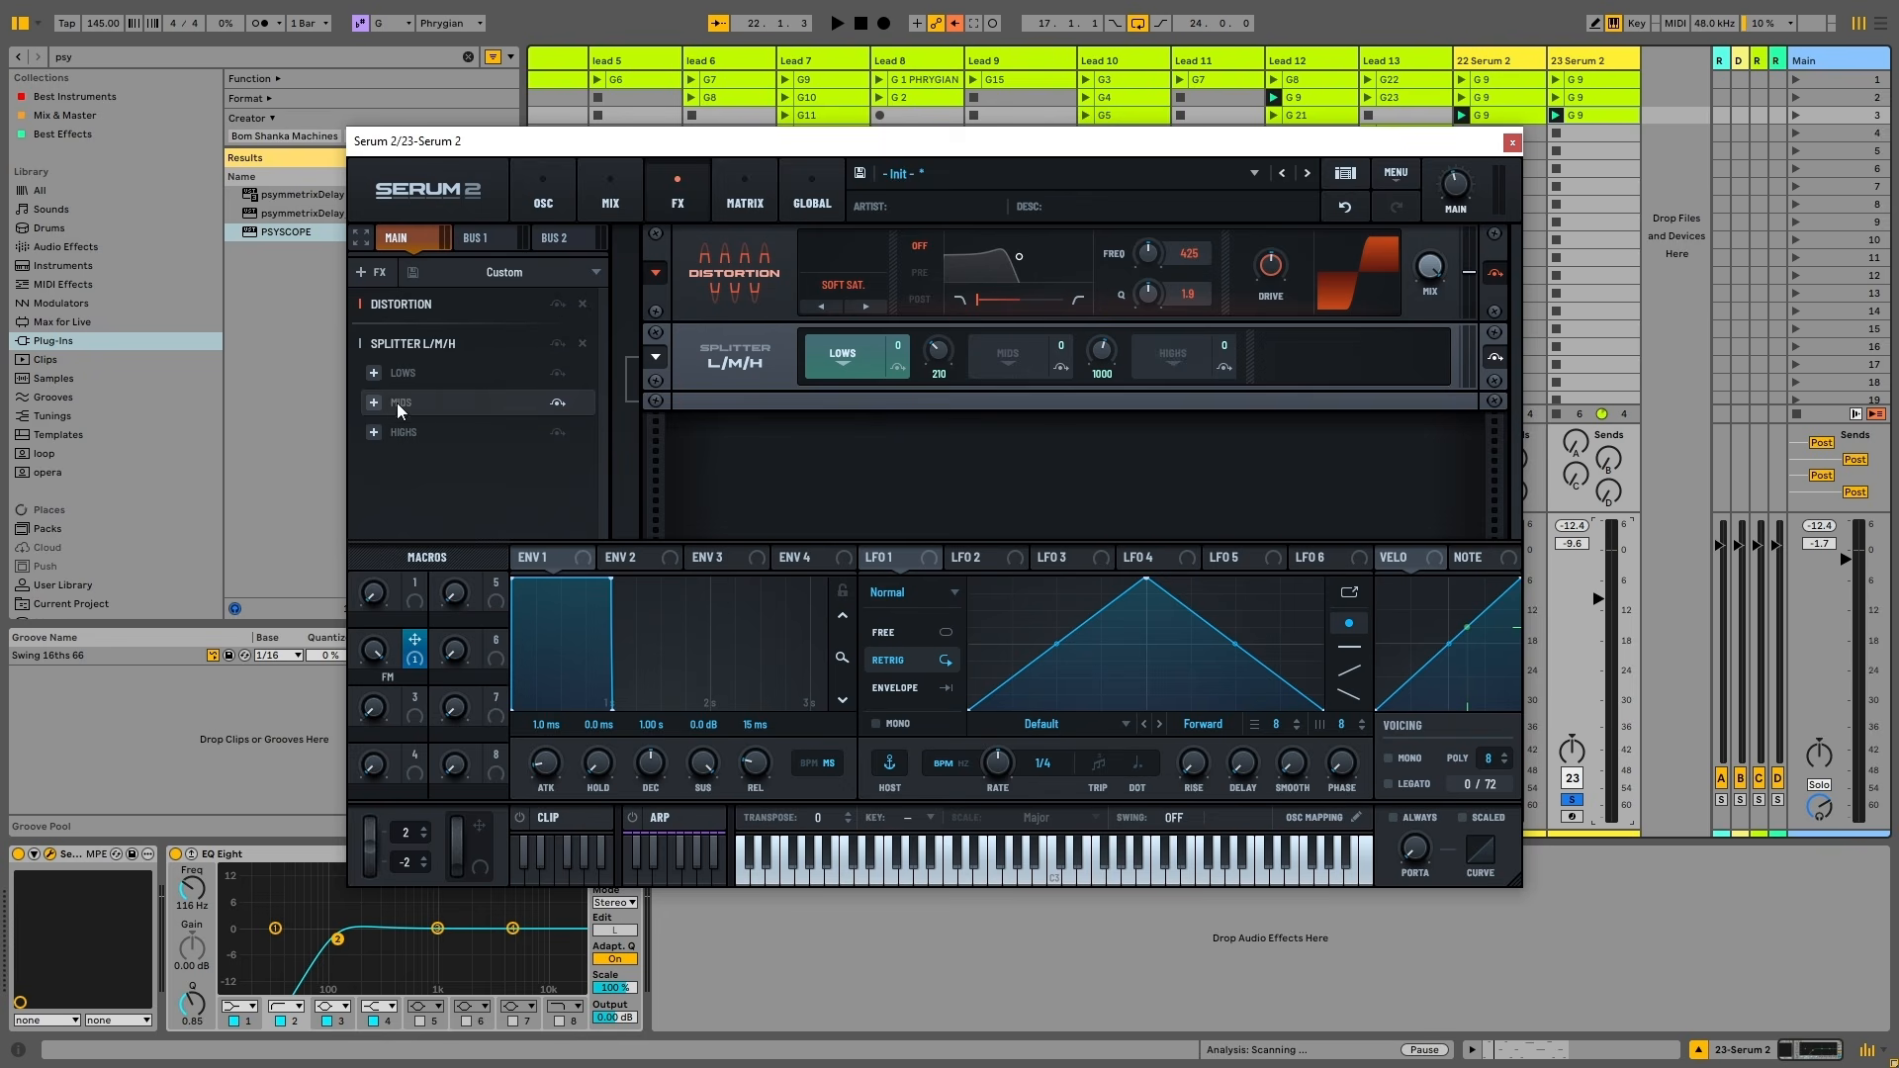
left_click(374, 272)
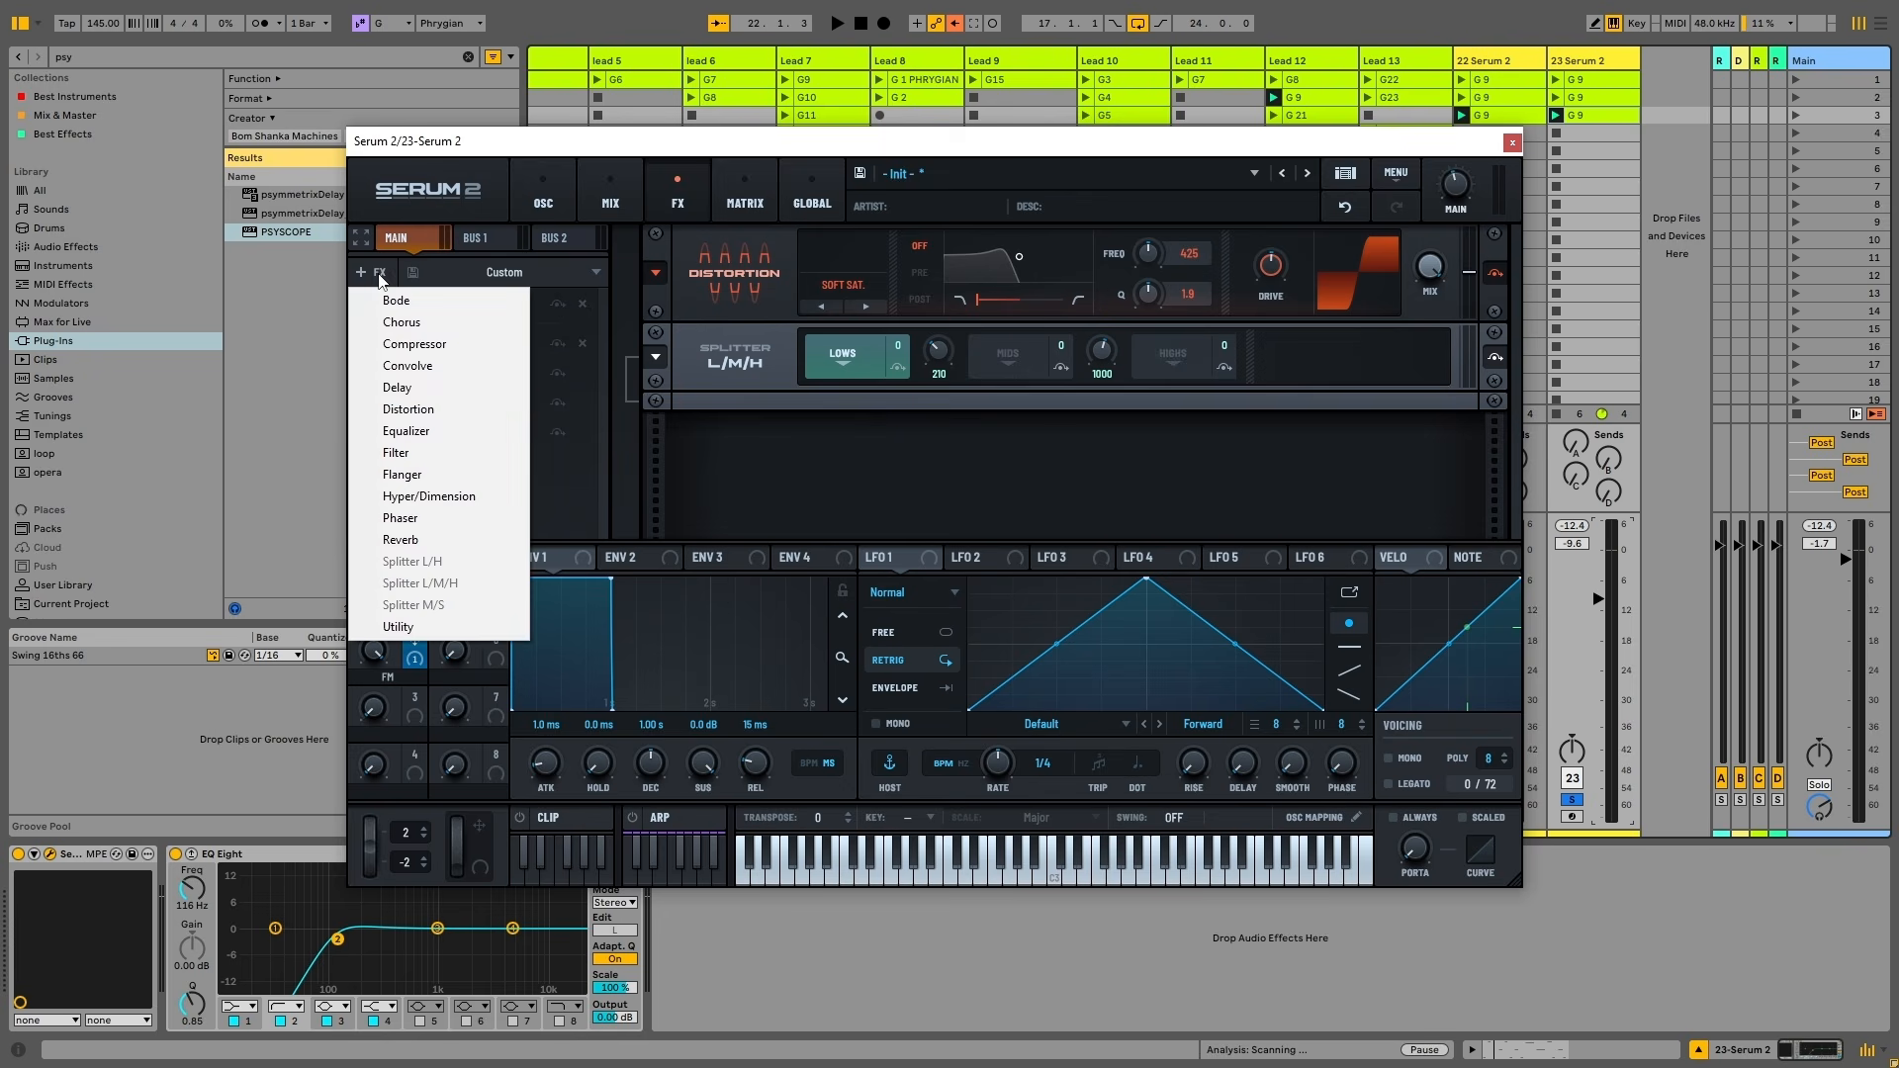
left_click(441, 501)
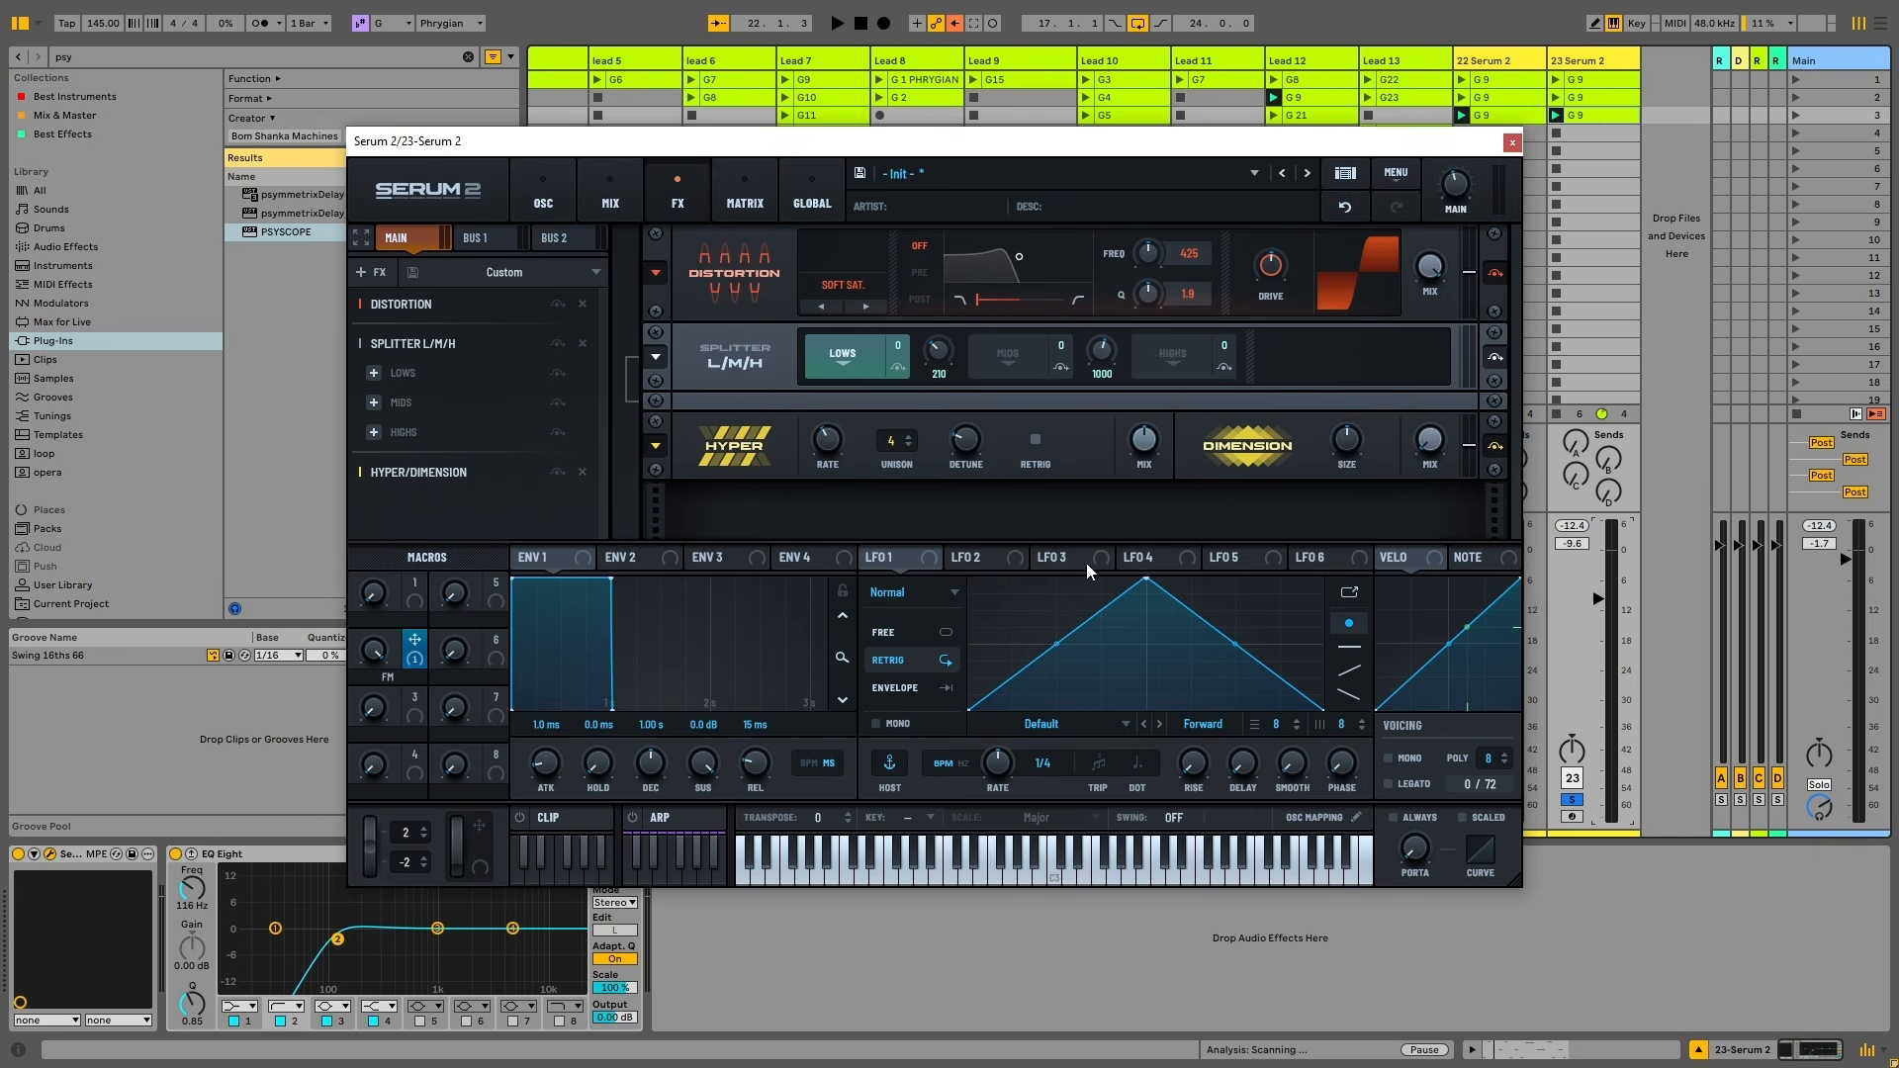
key("space")
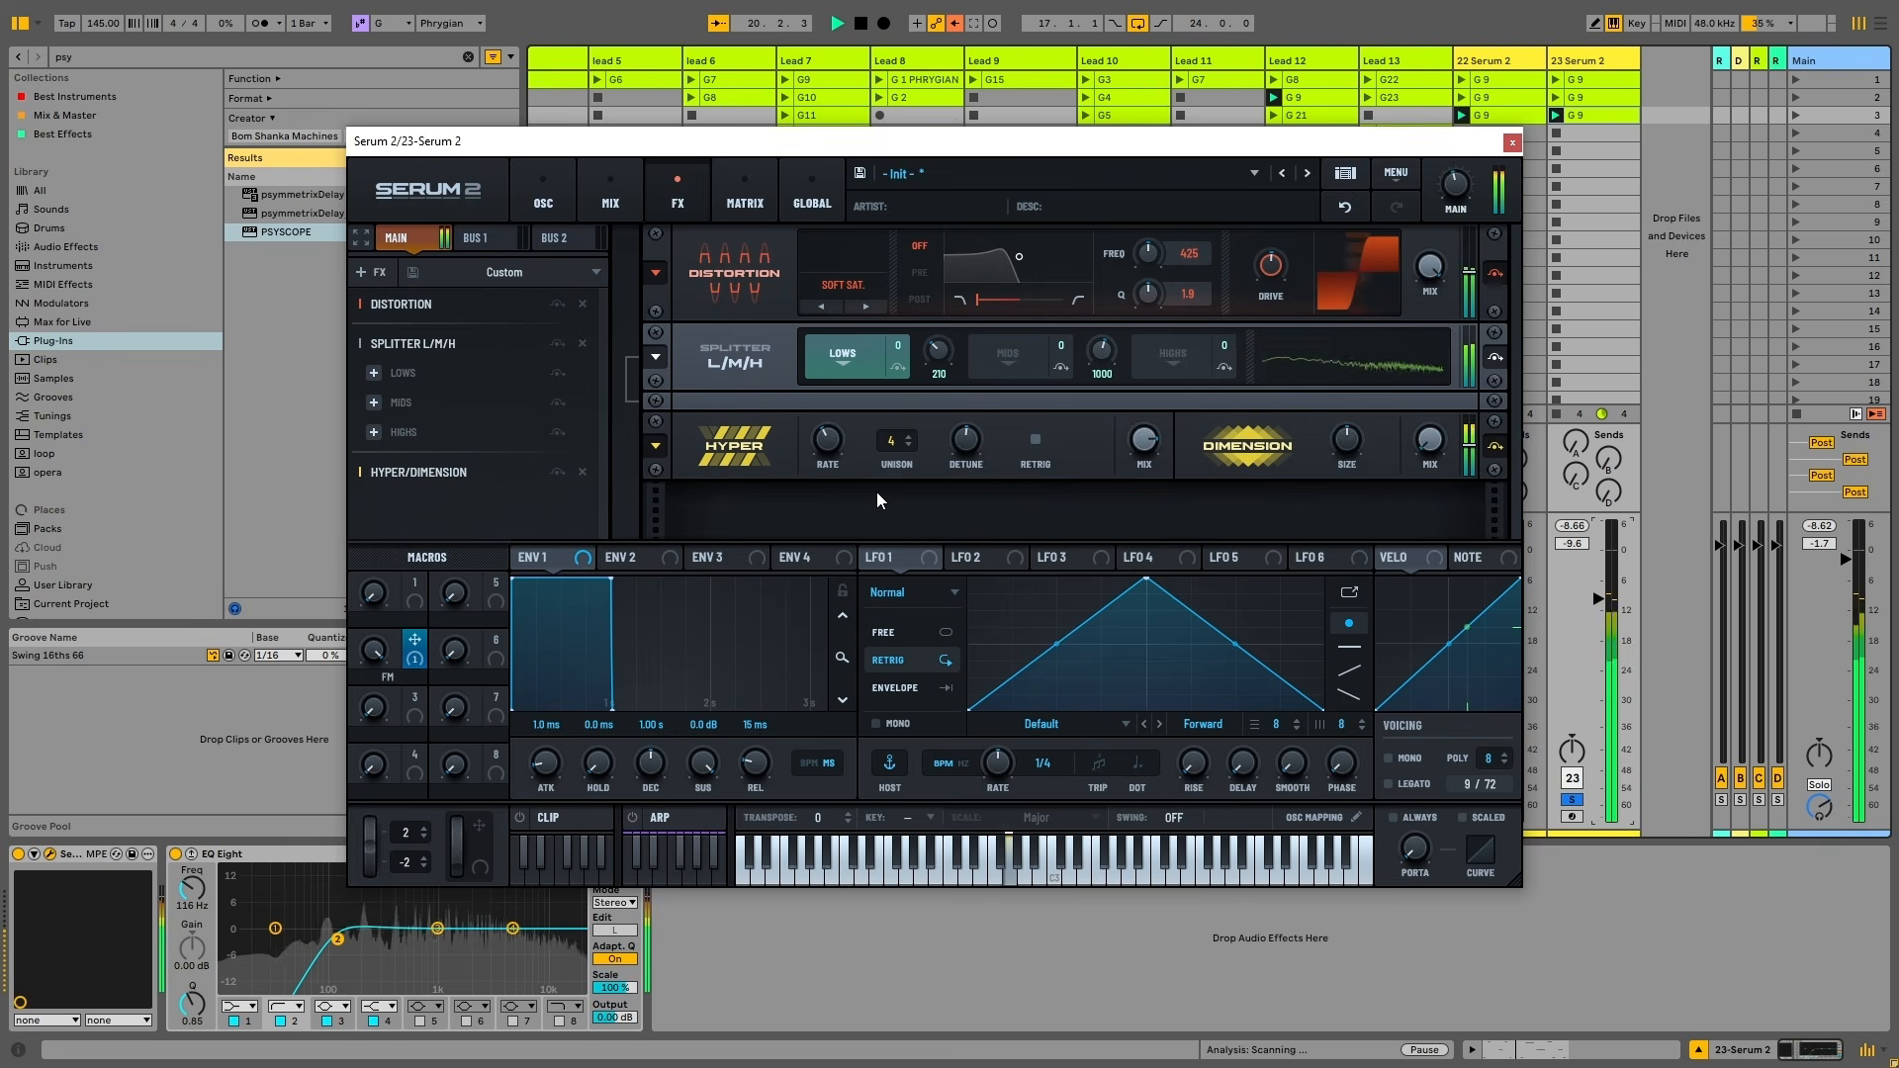
key("space")
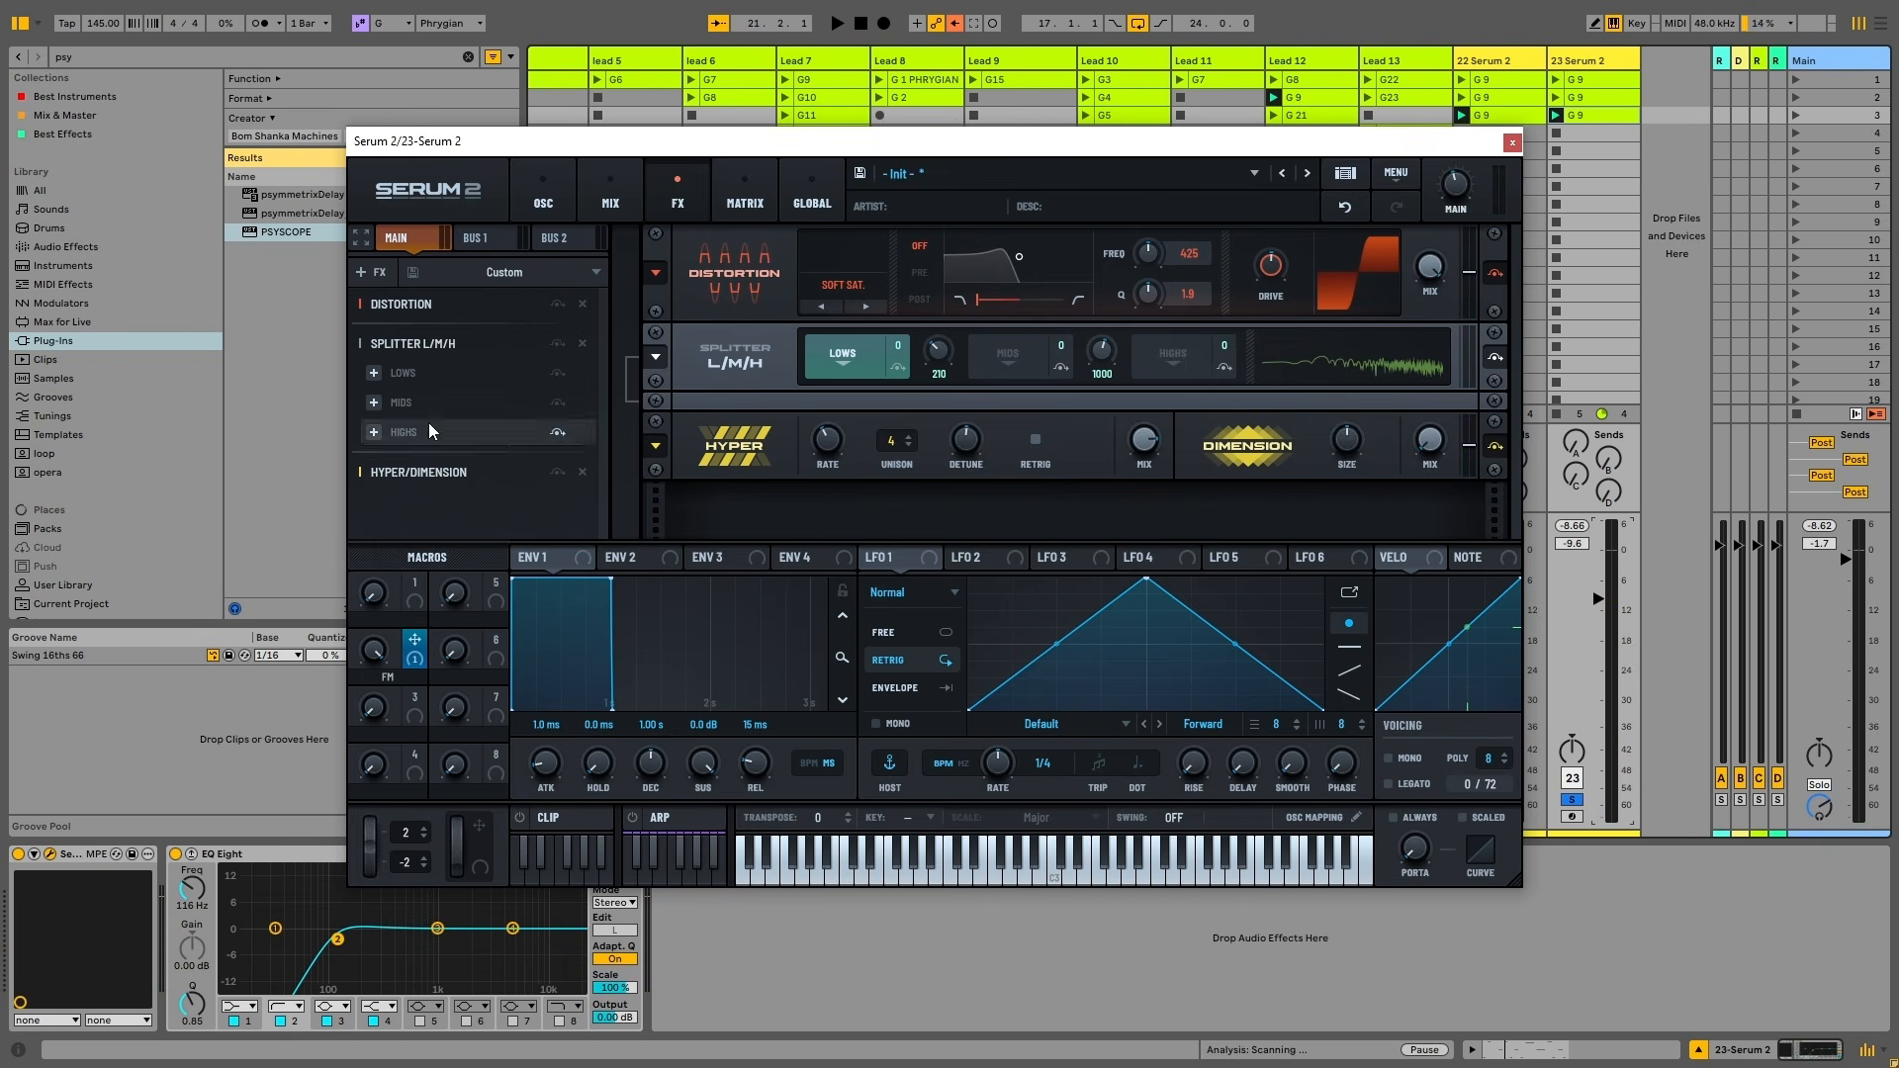
left_click_drag(400, 473, 383, 405)
Move Hyper/Dimension from the main chain onto the splitter's Mids band
left_click(374, 402)
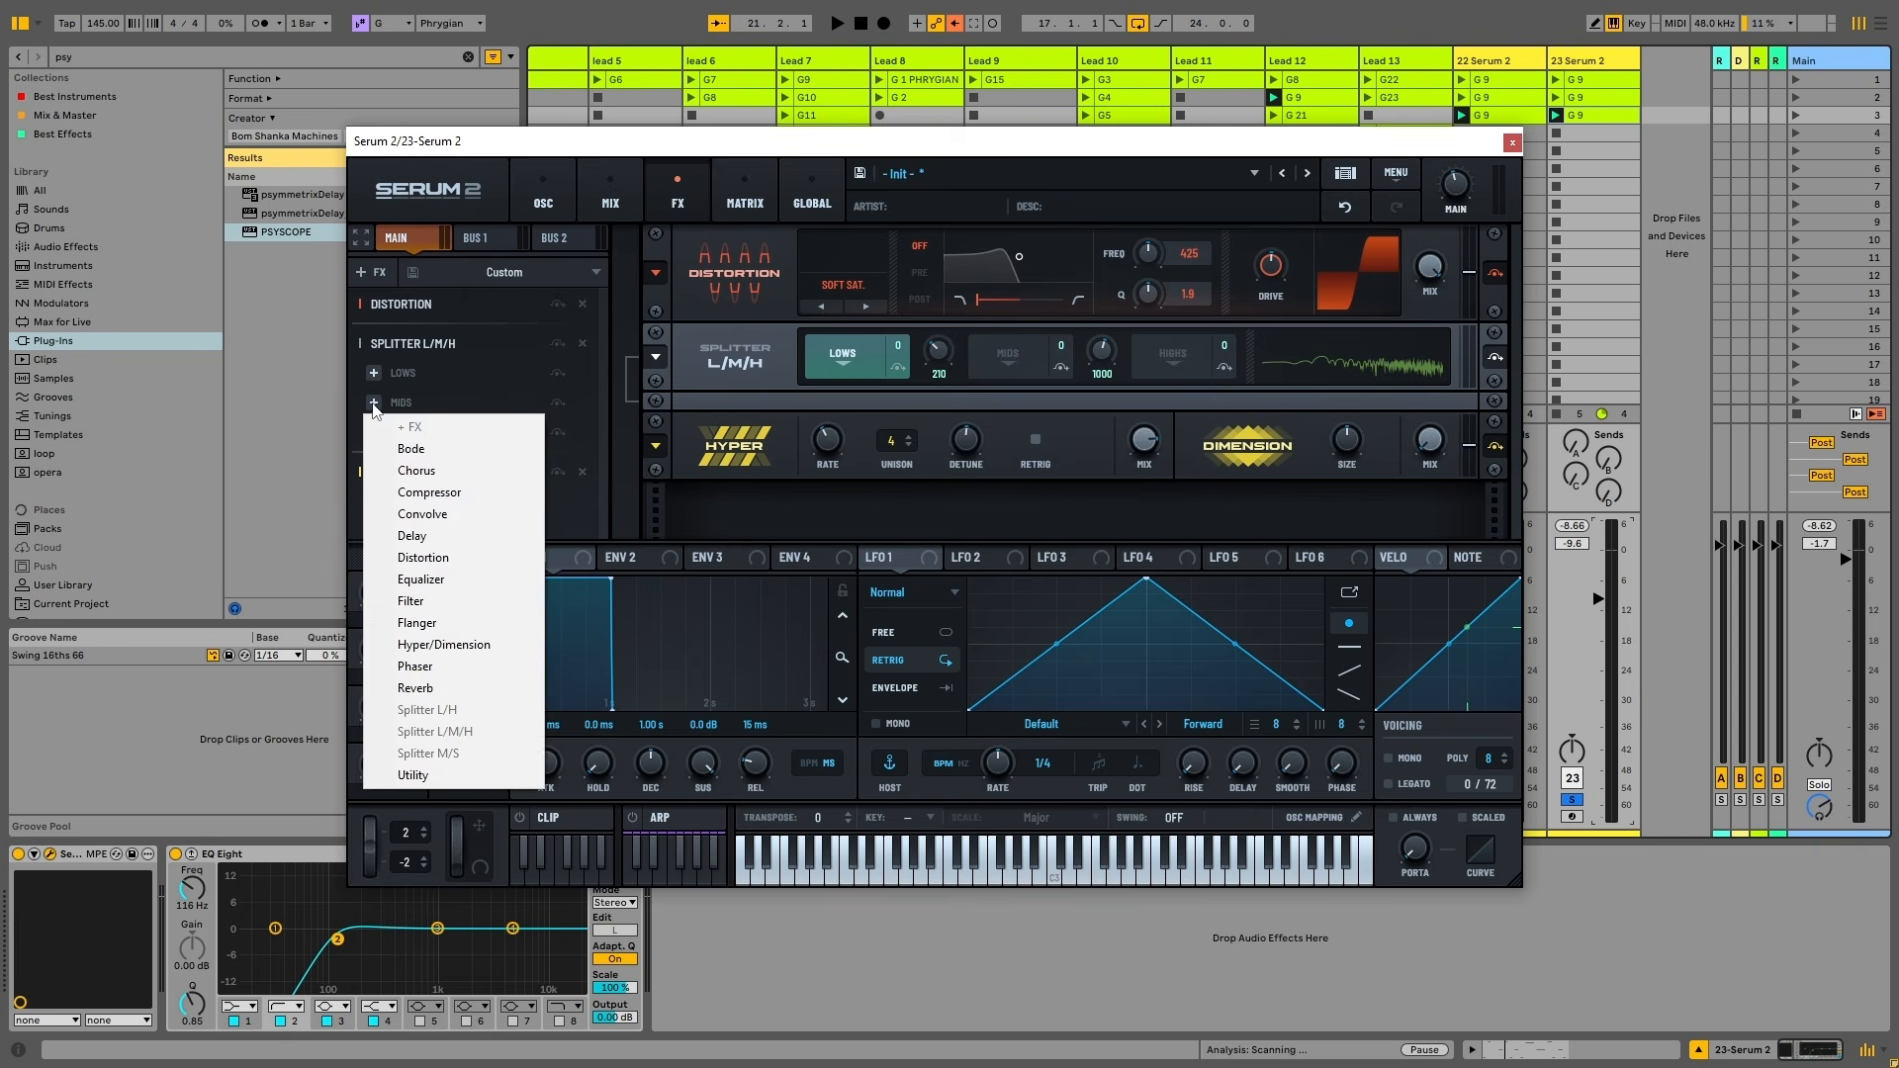
left_click(389, 404)
left_click(376, 403)
left_click(596, 484)
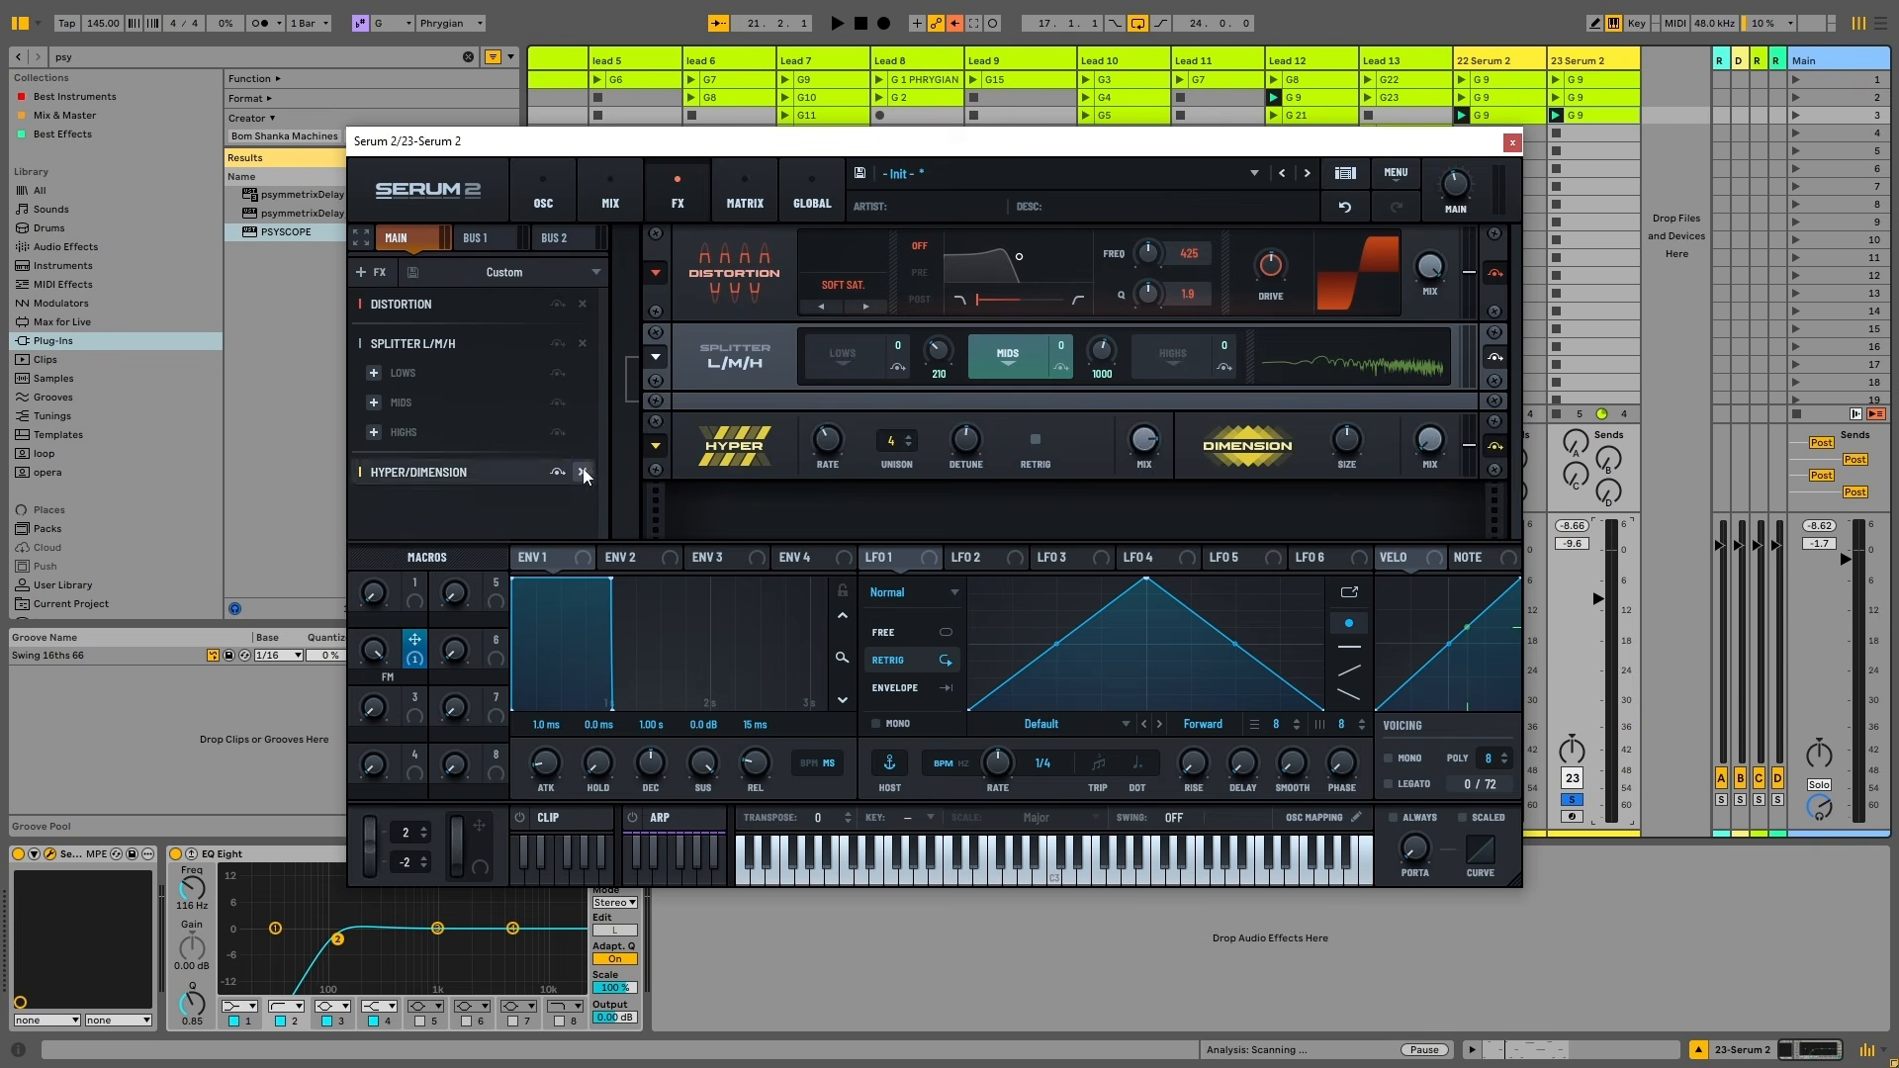
left_click(581, 472)
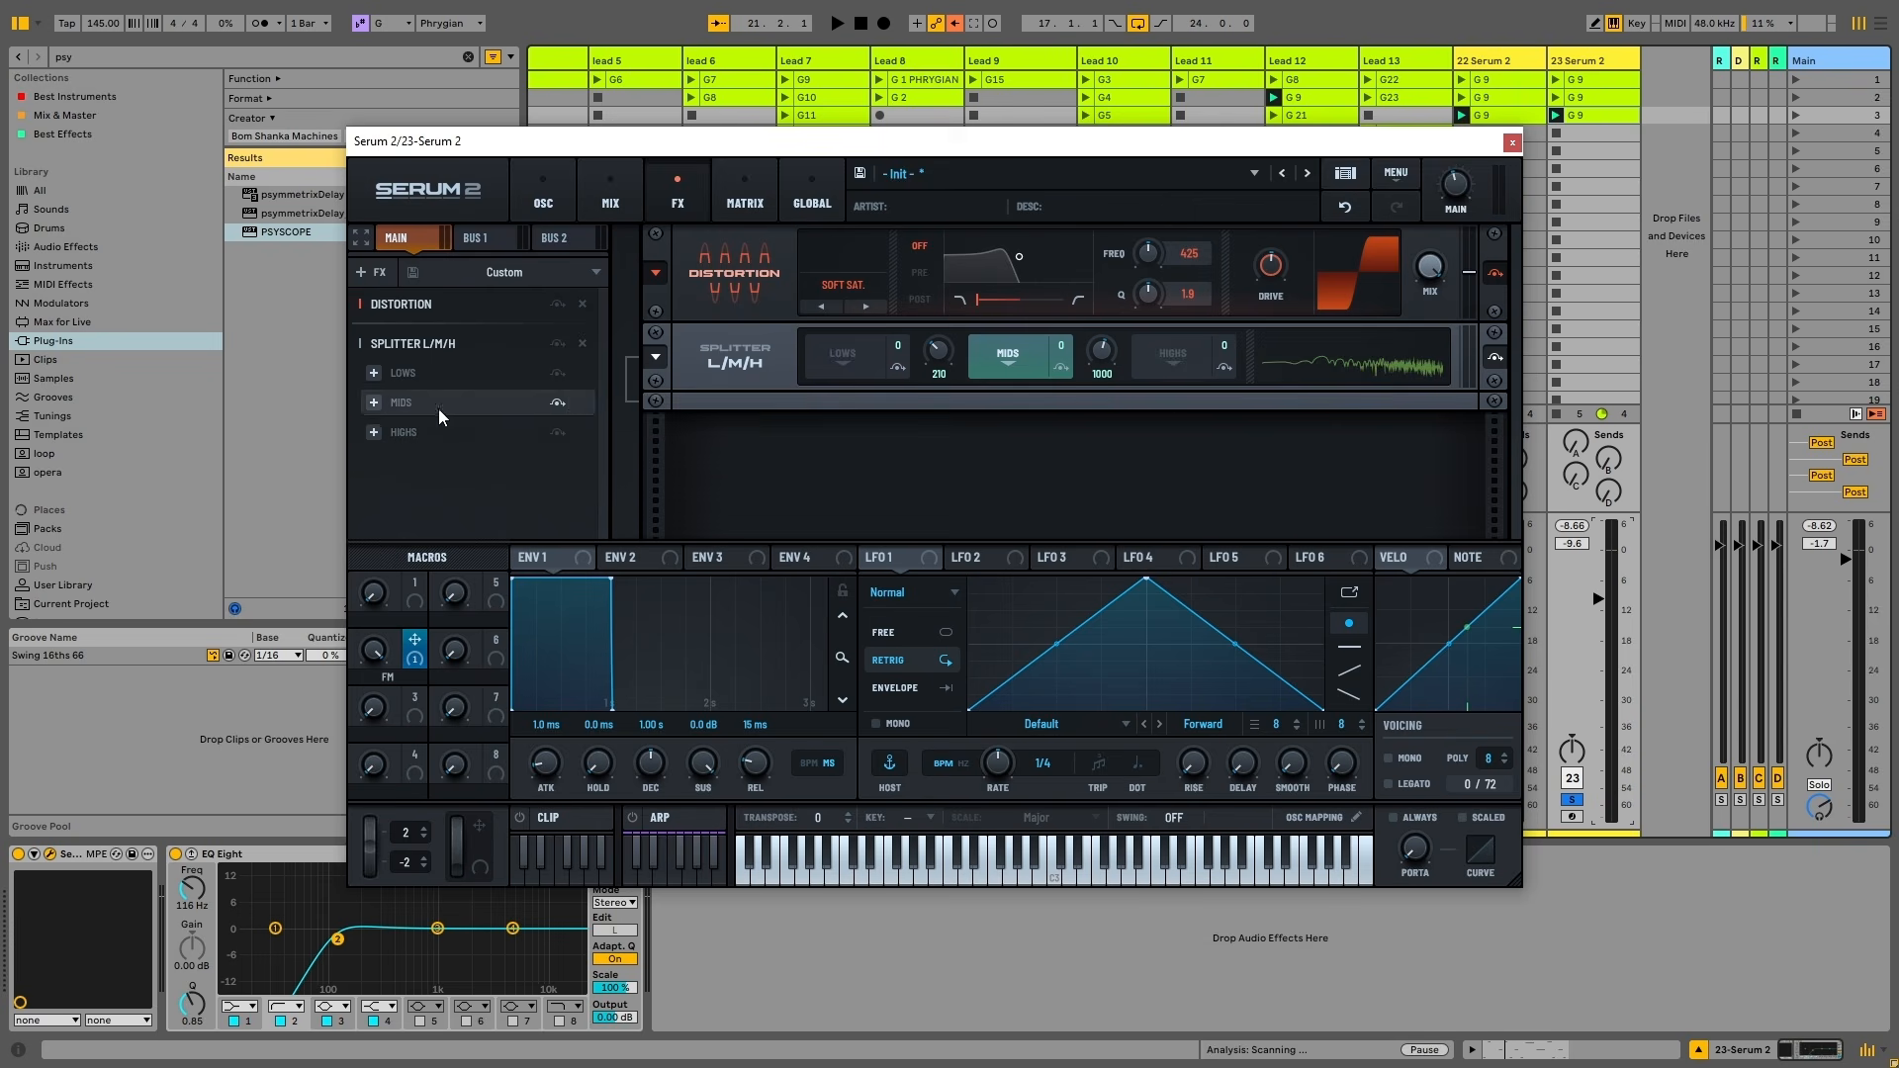
left_click(374, 404)
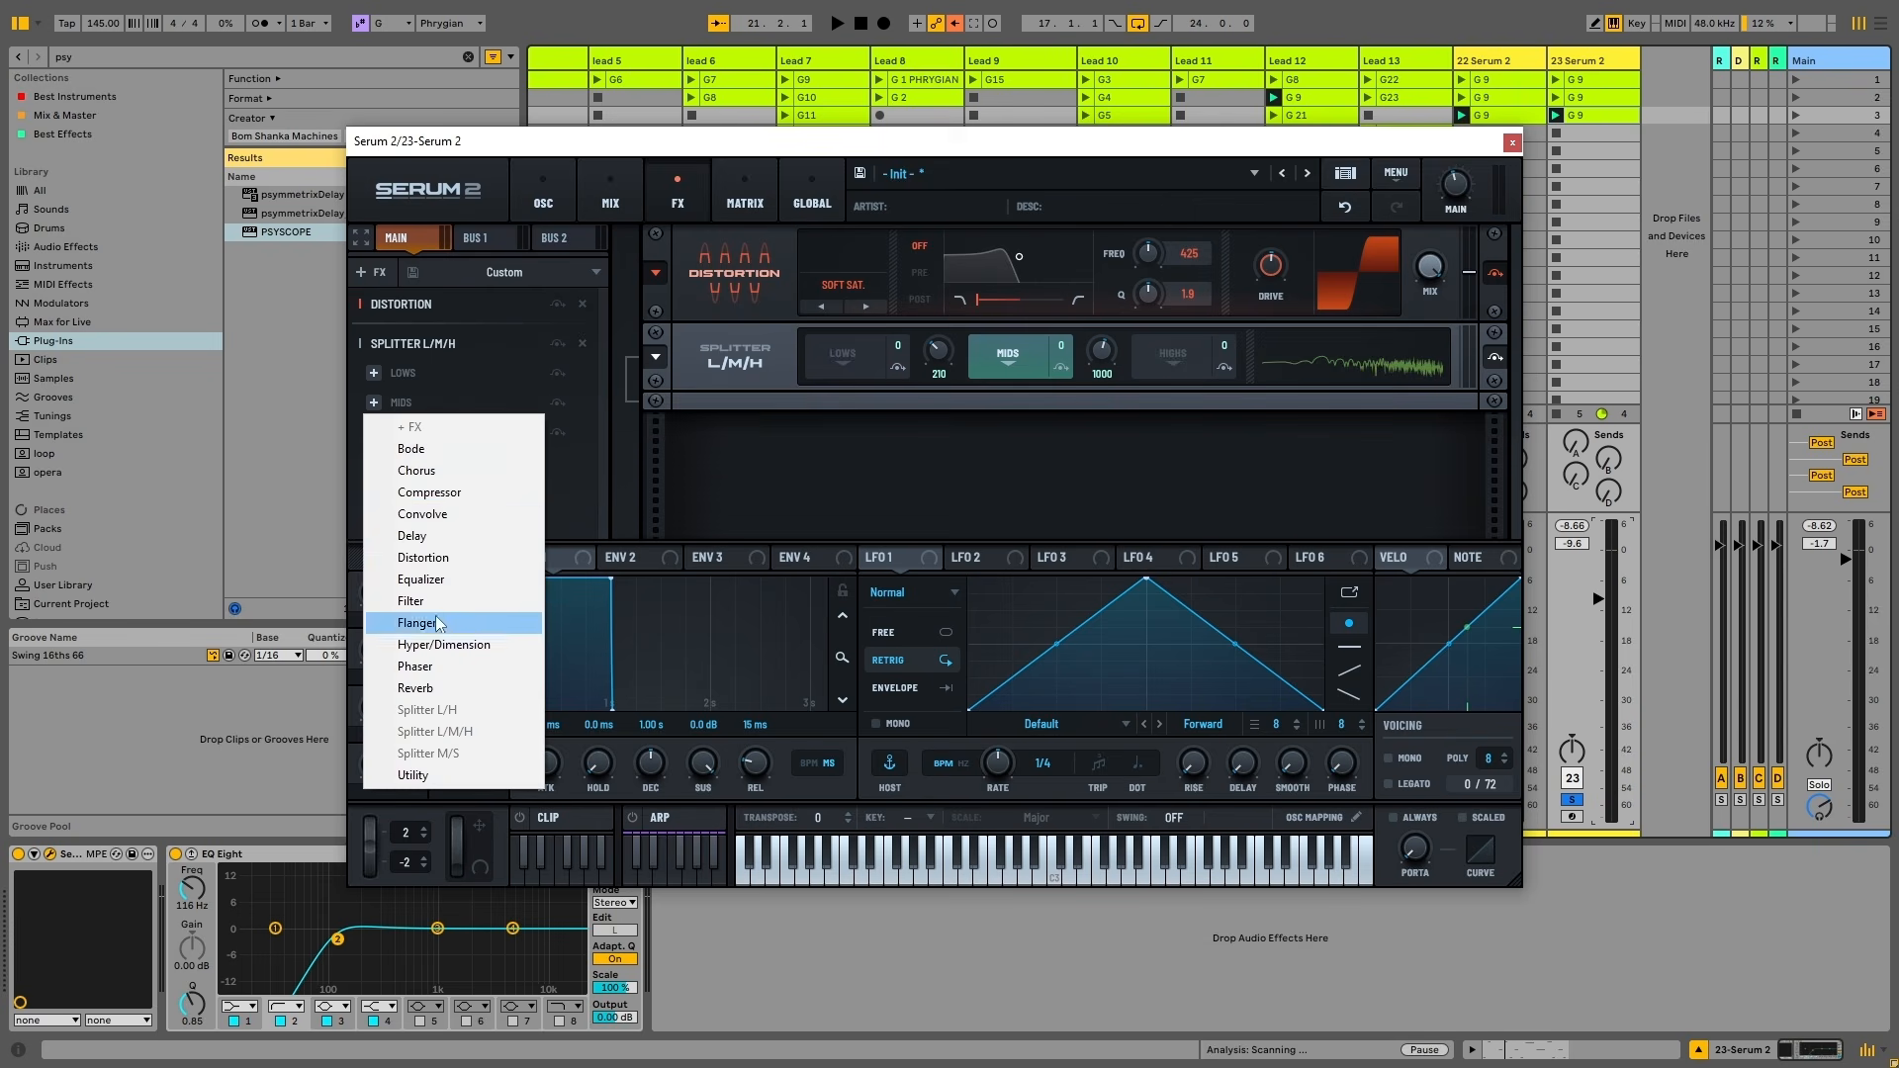
left_click(450, 646)
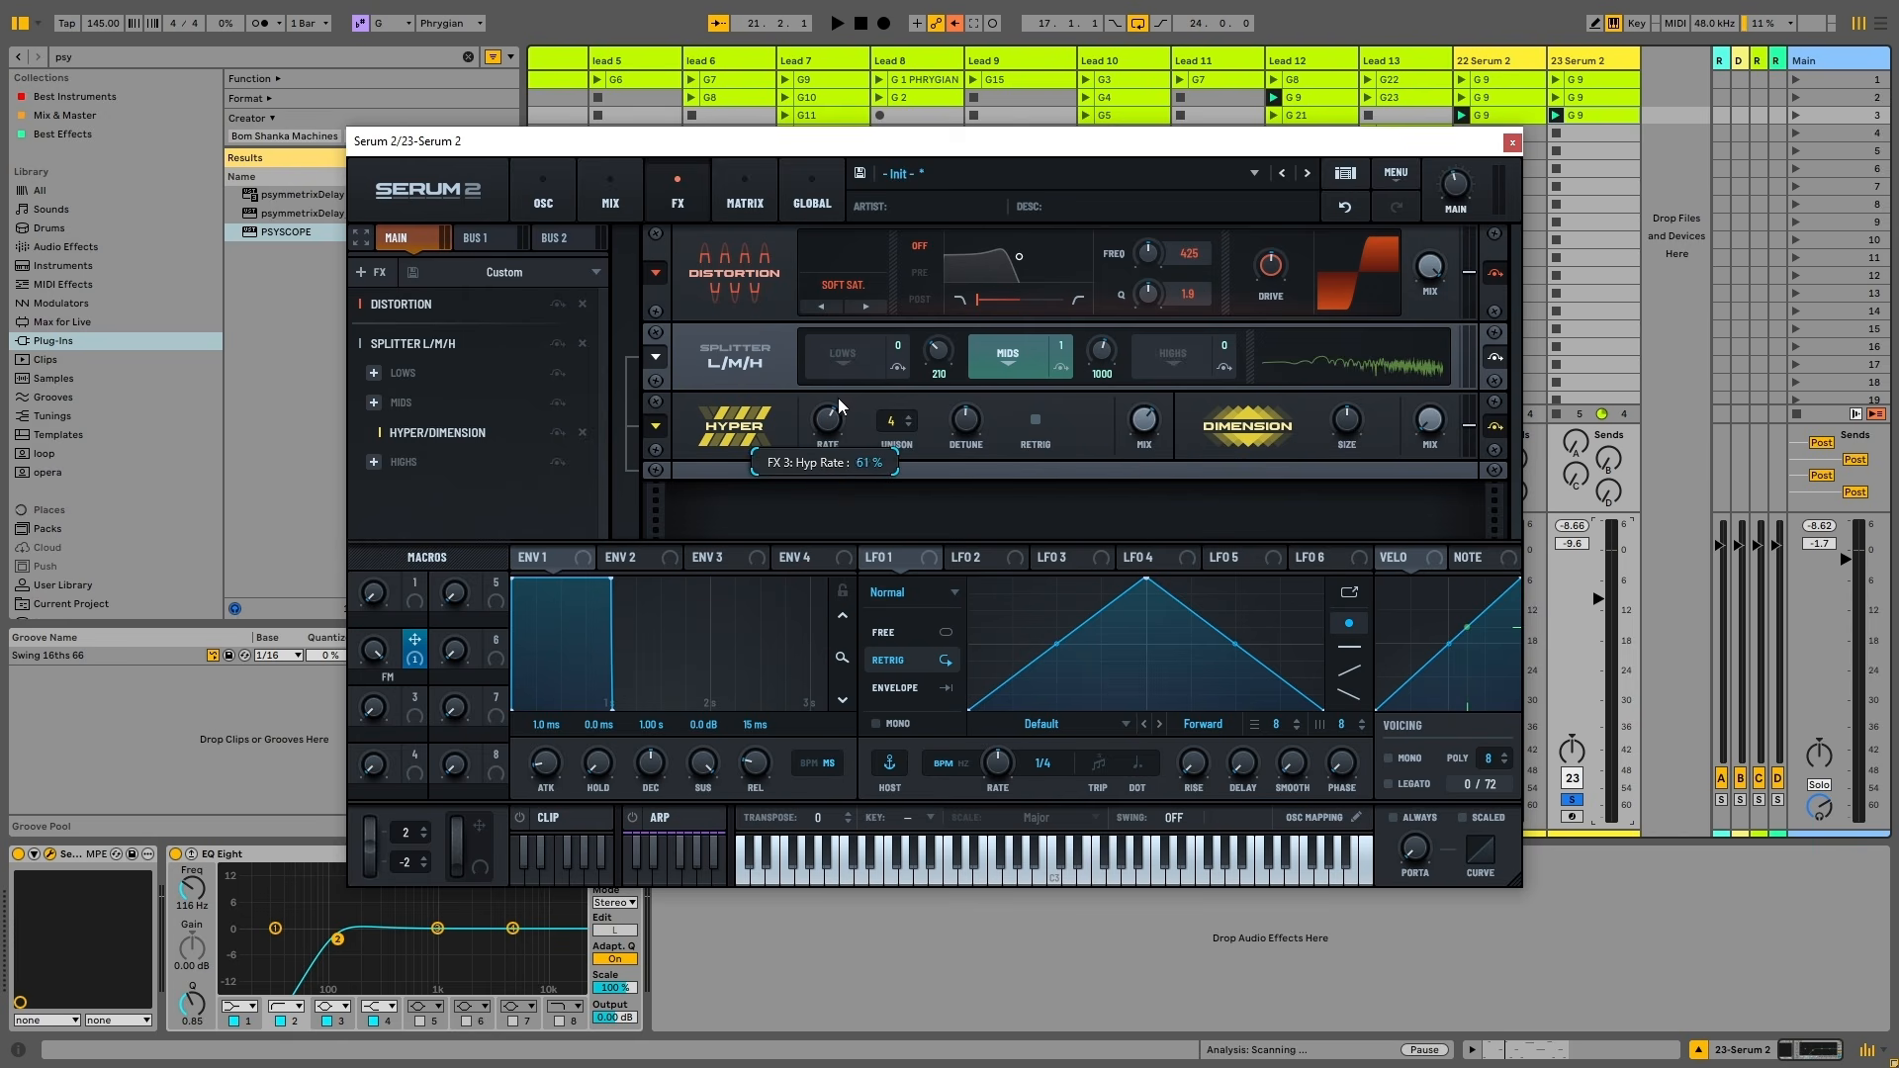
Give Hyper 7 unison voices and 14% mix, adjust its rate, and retune the upper split frequency
key("space")
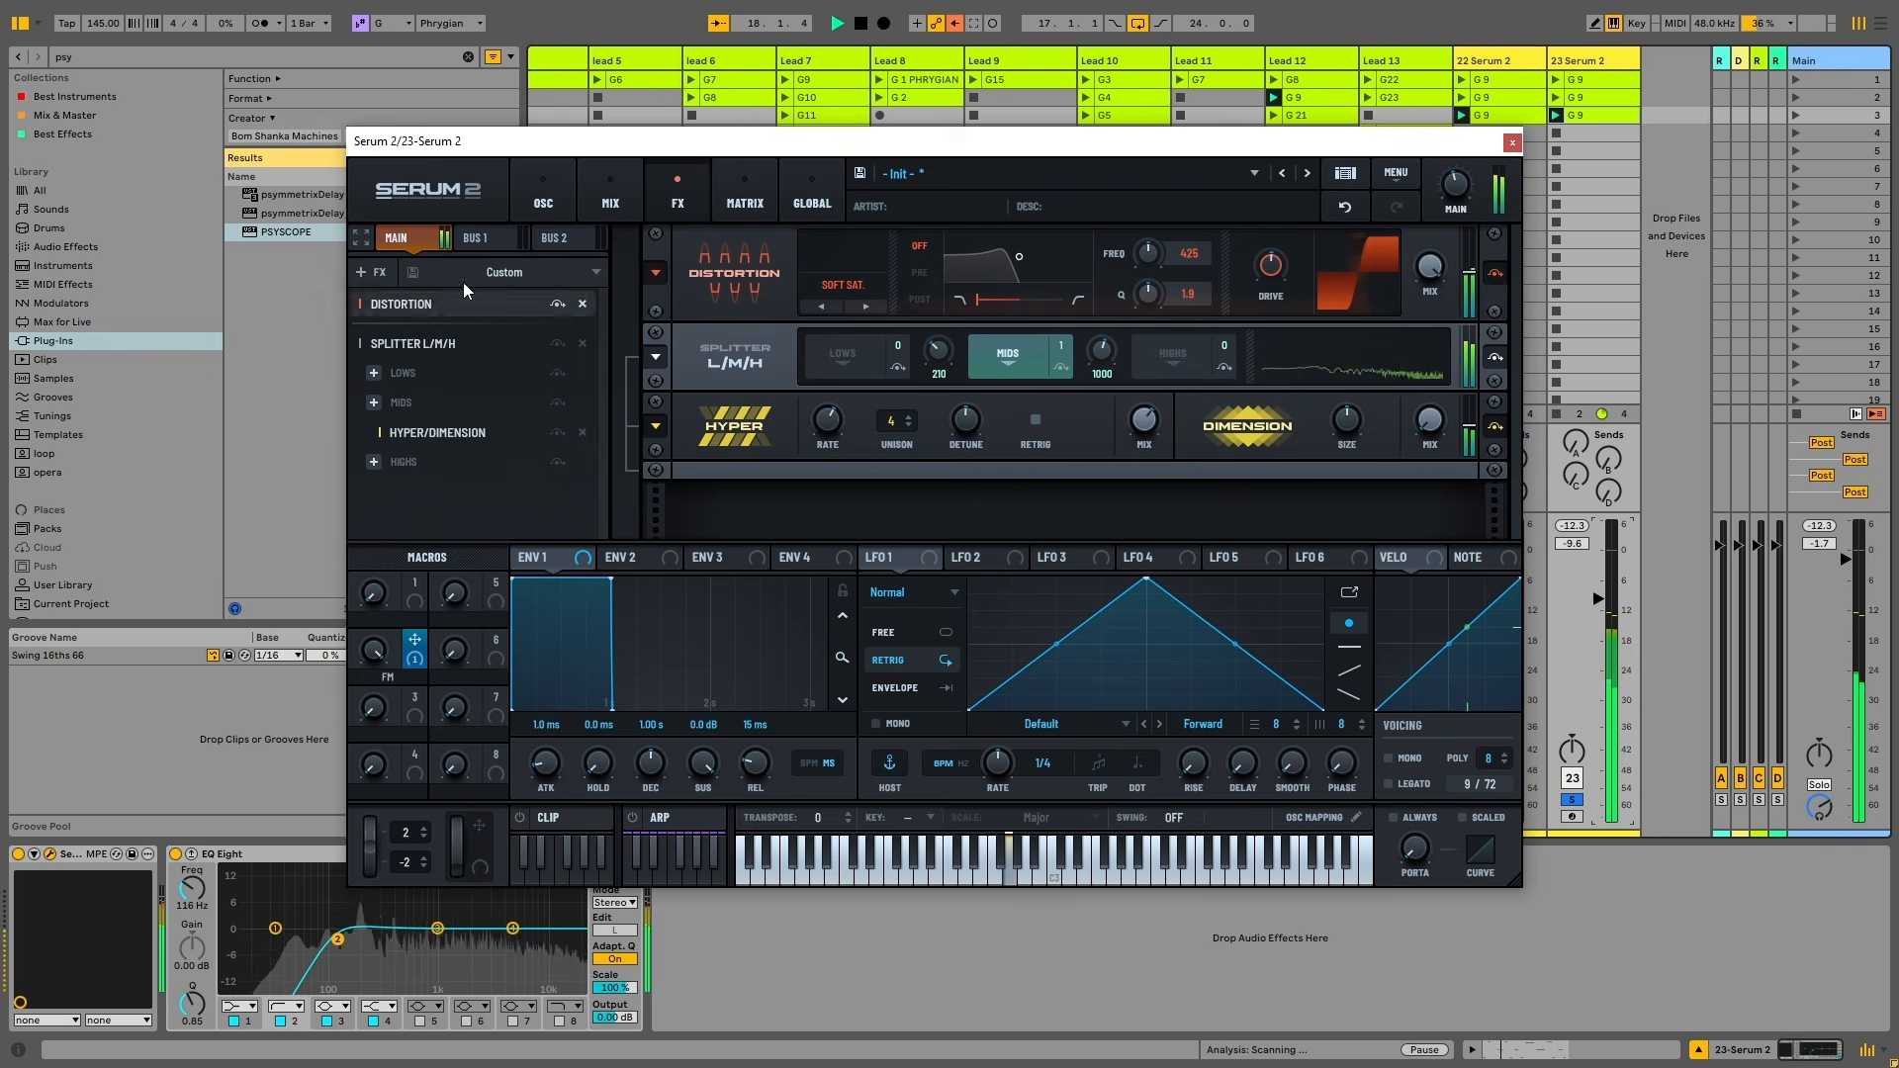
left_click_drag(1142, 420, 1128, 524)
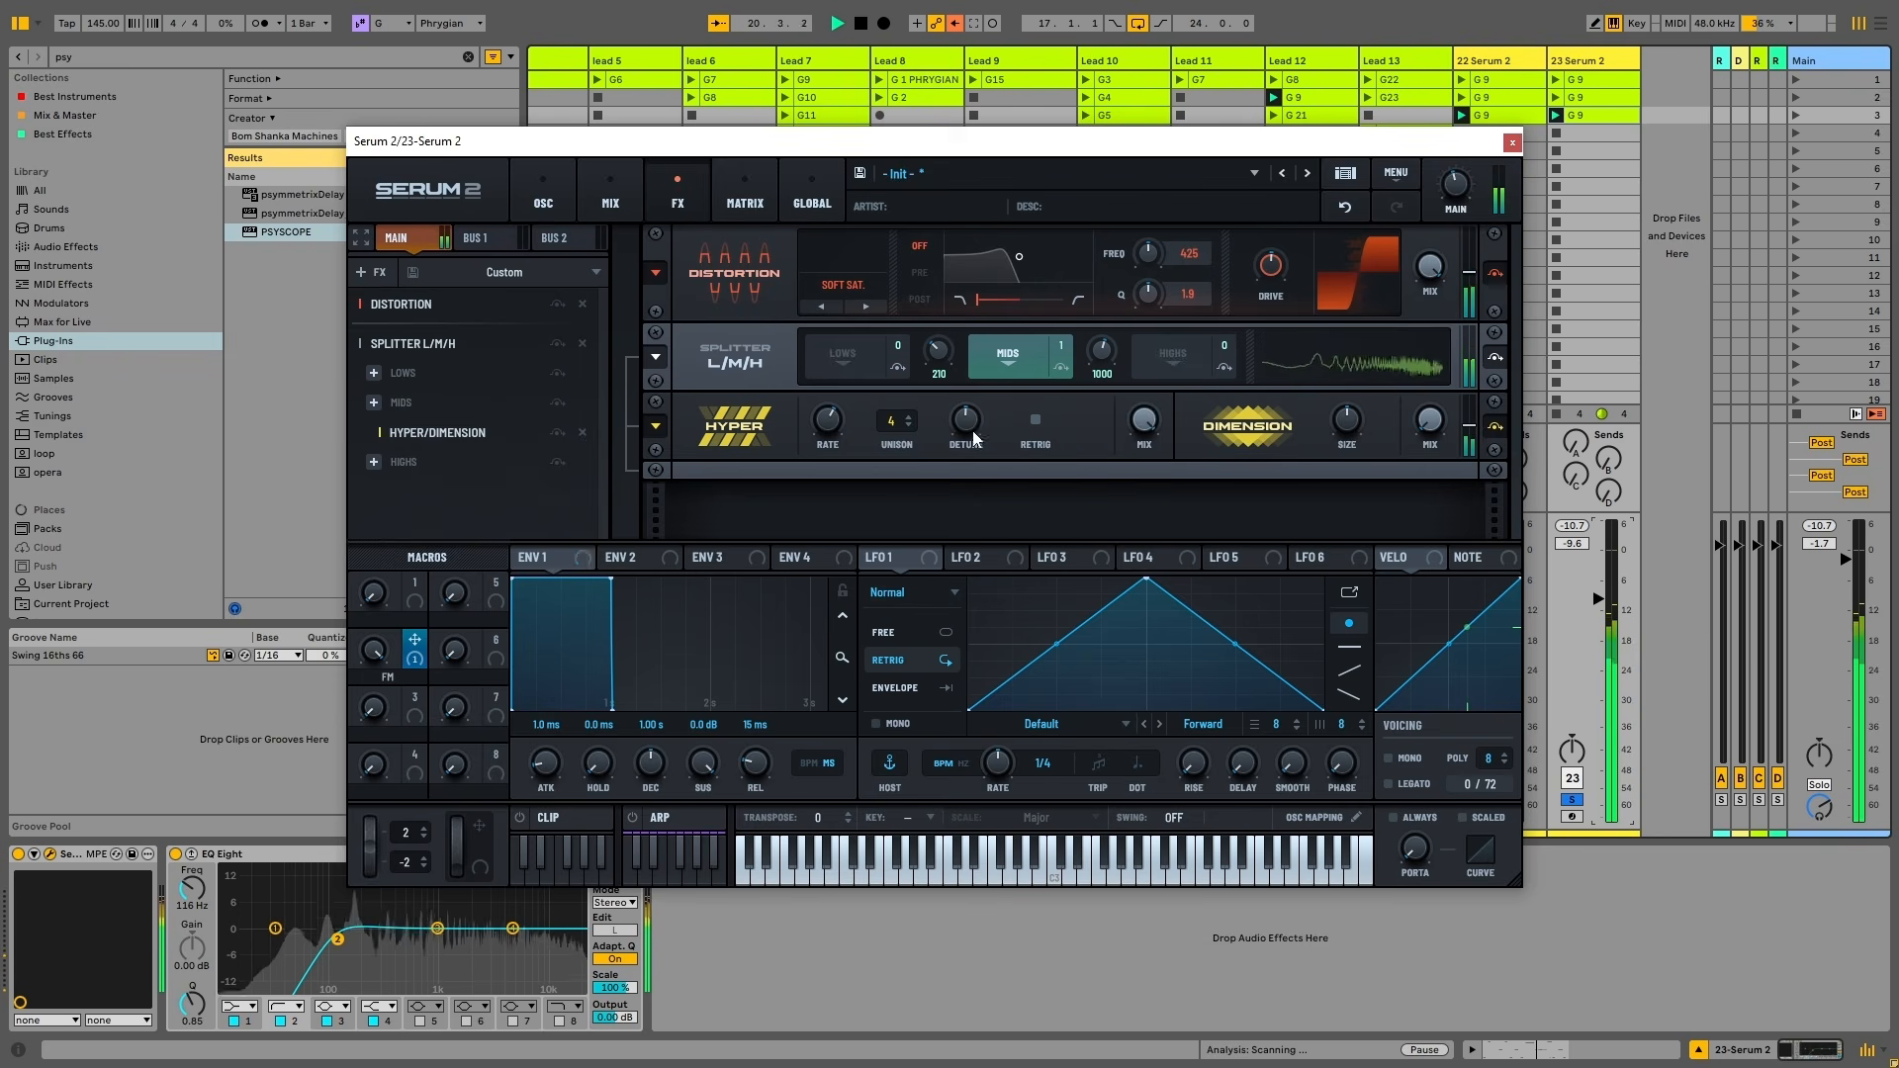
left_click_drag(902, 427, 934, 283)
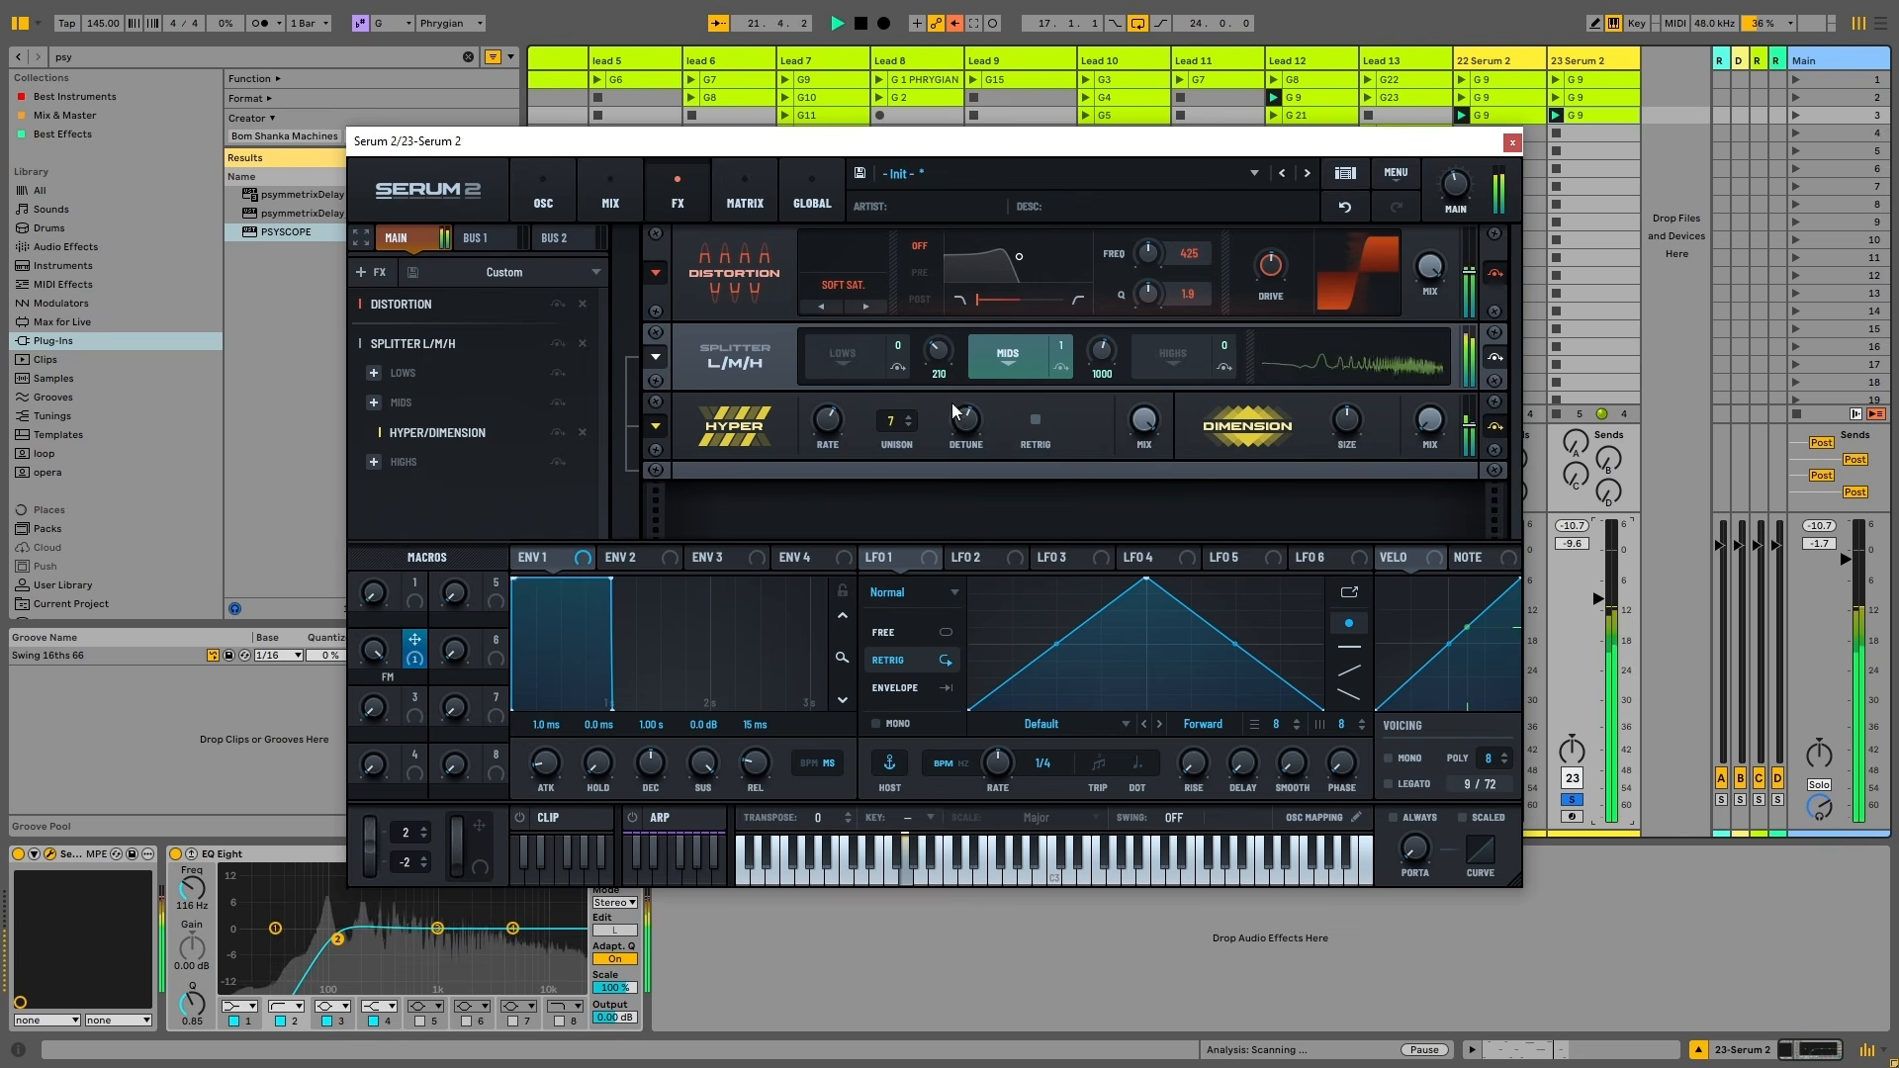
left_click_drag(828, 421, 981, 388)
key("space")
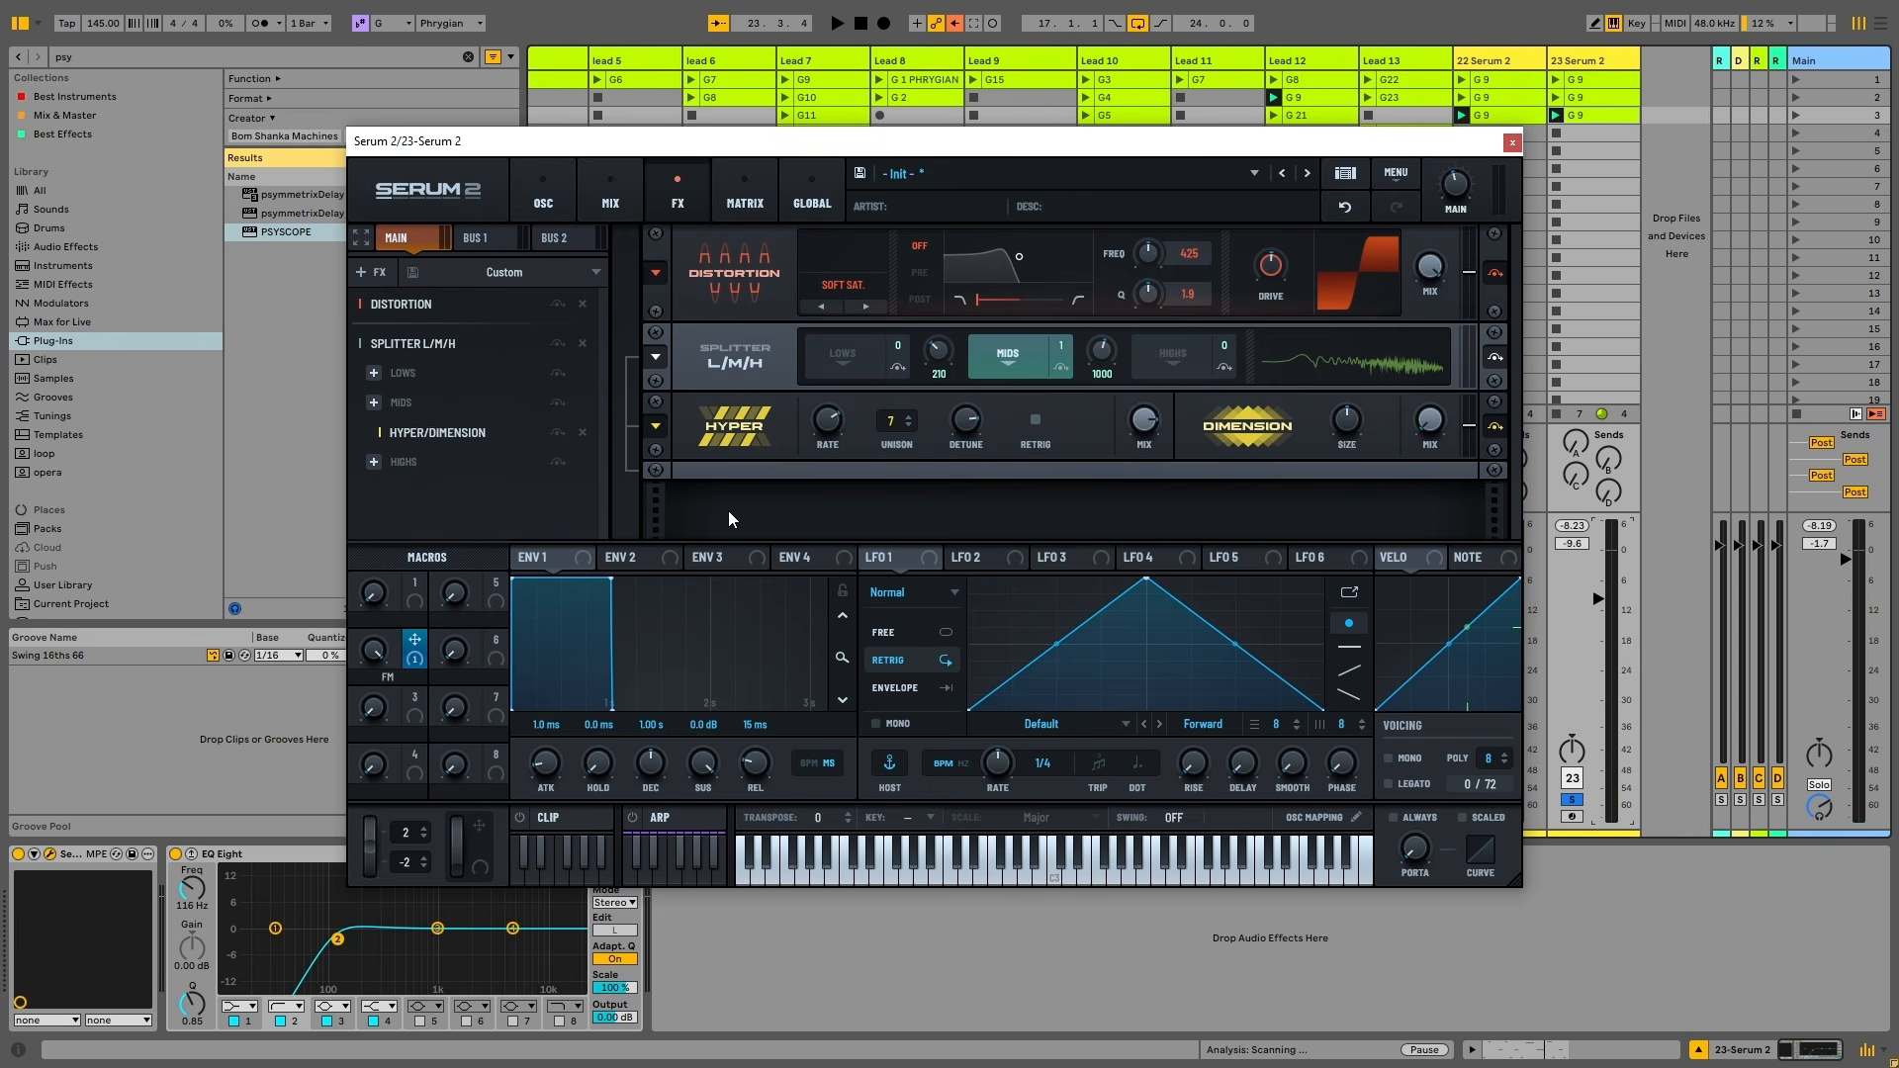
key("space")
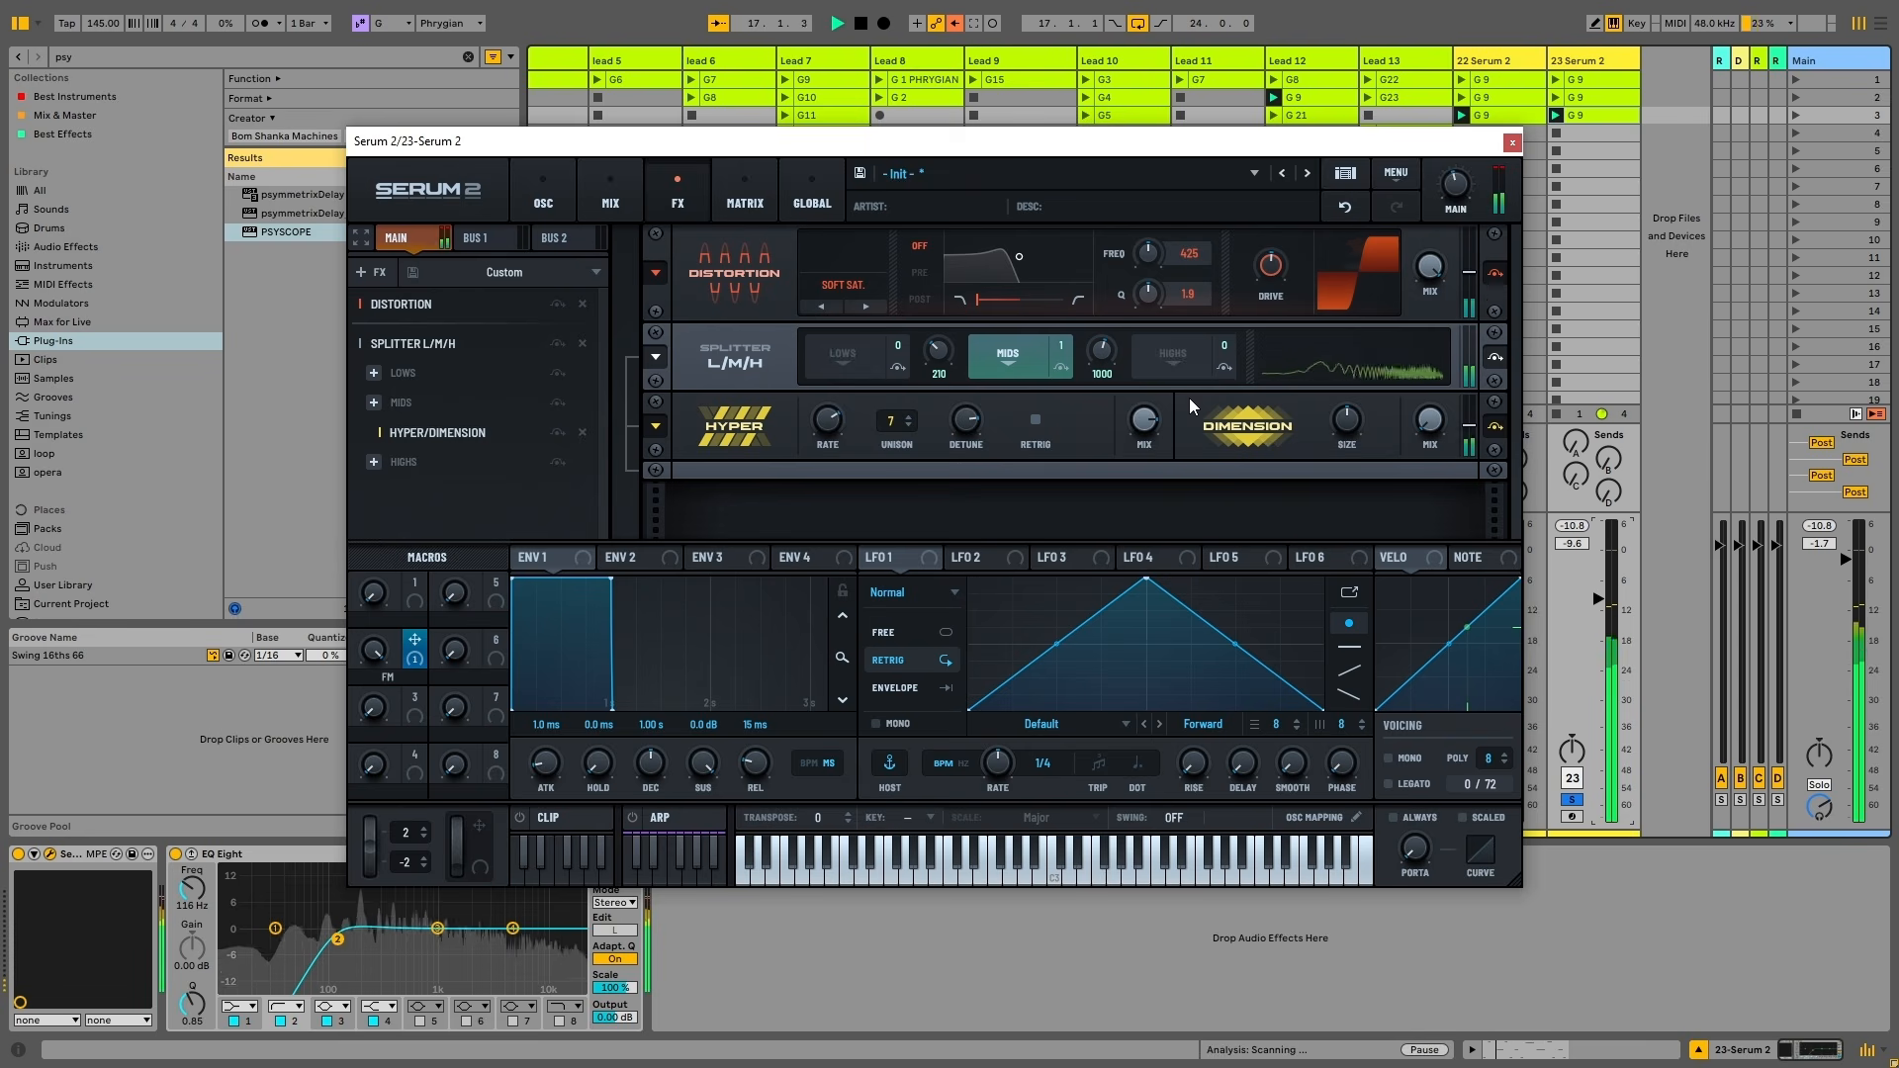
left_click_drag(1101, 353, 1107, 300)
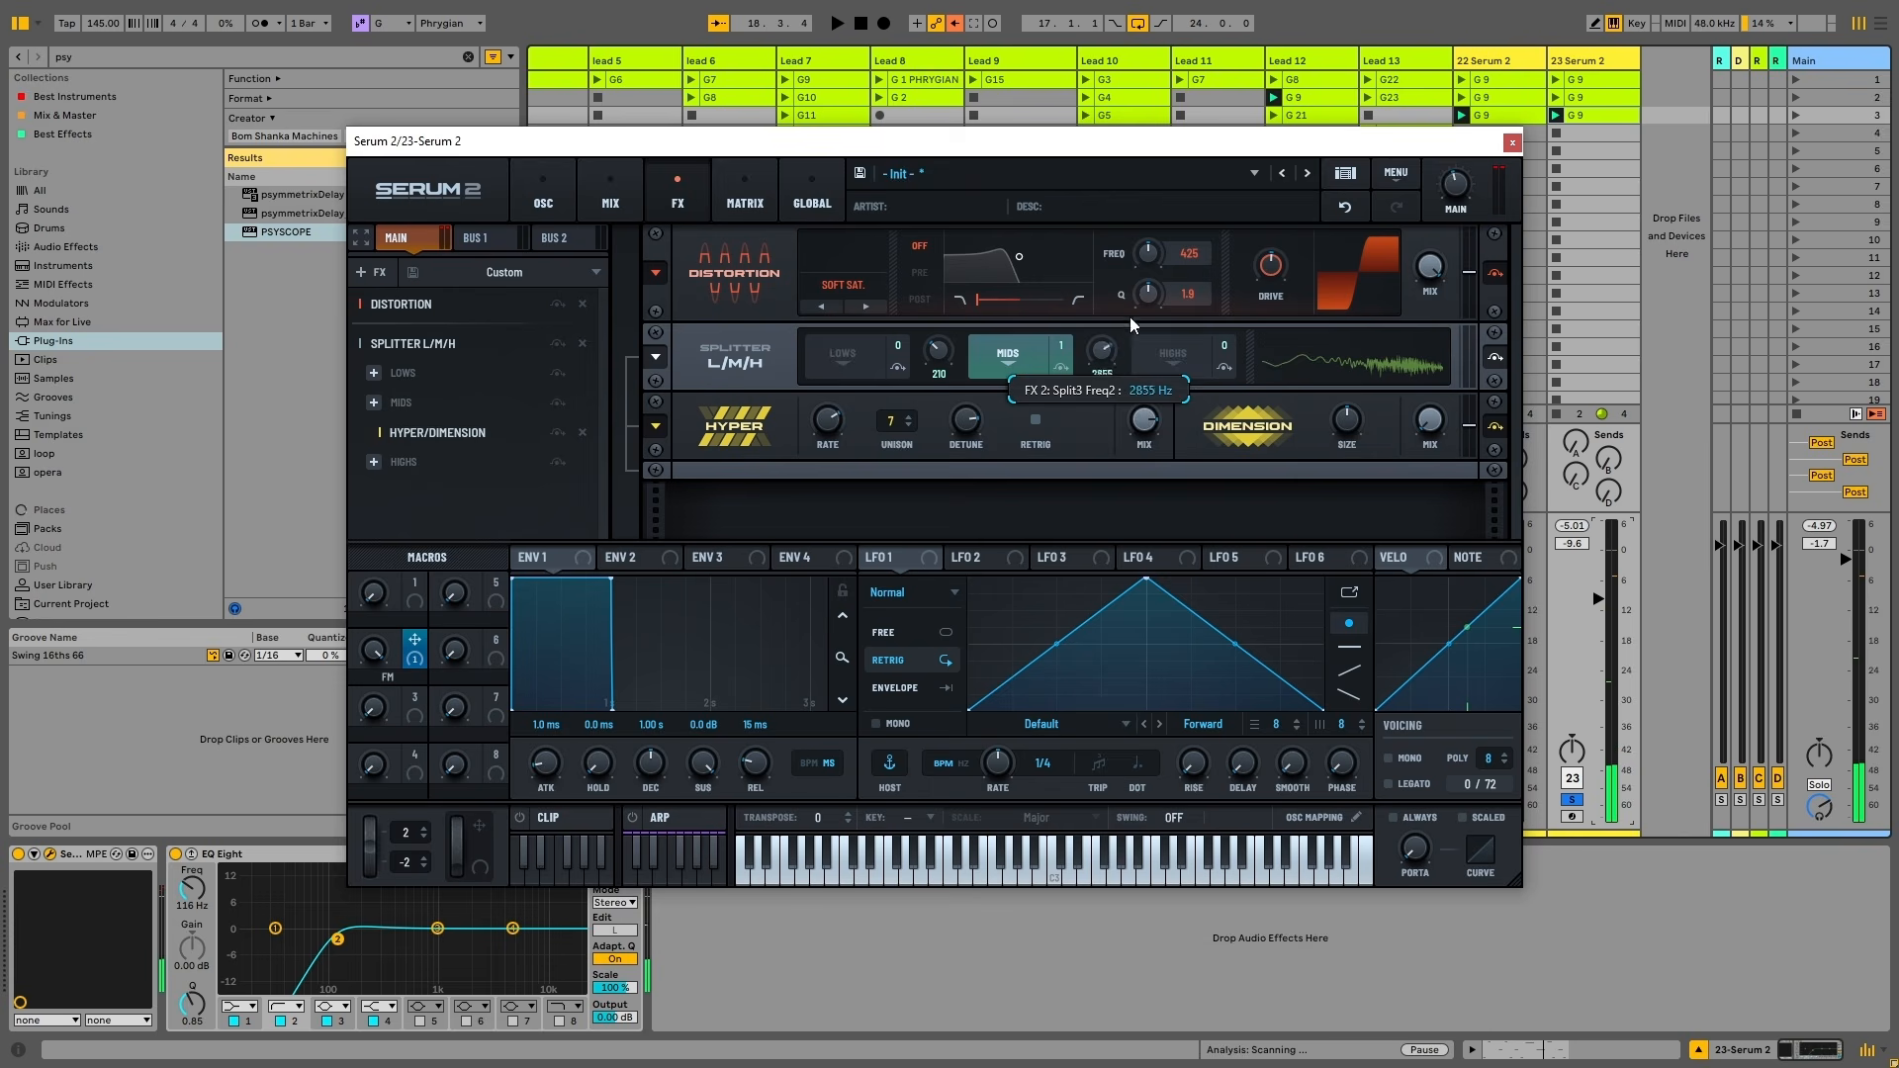
key("space")
mouse_move(1131, 393)
left_mouse_down()
mouse_move(1143, 275)
mouse_move(1161, 408)
mouse_move(1149, 276)
mouse_move(1161, 378)
mouse_move(1110, 371)
left_mouse_up()
key("space")
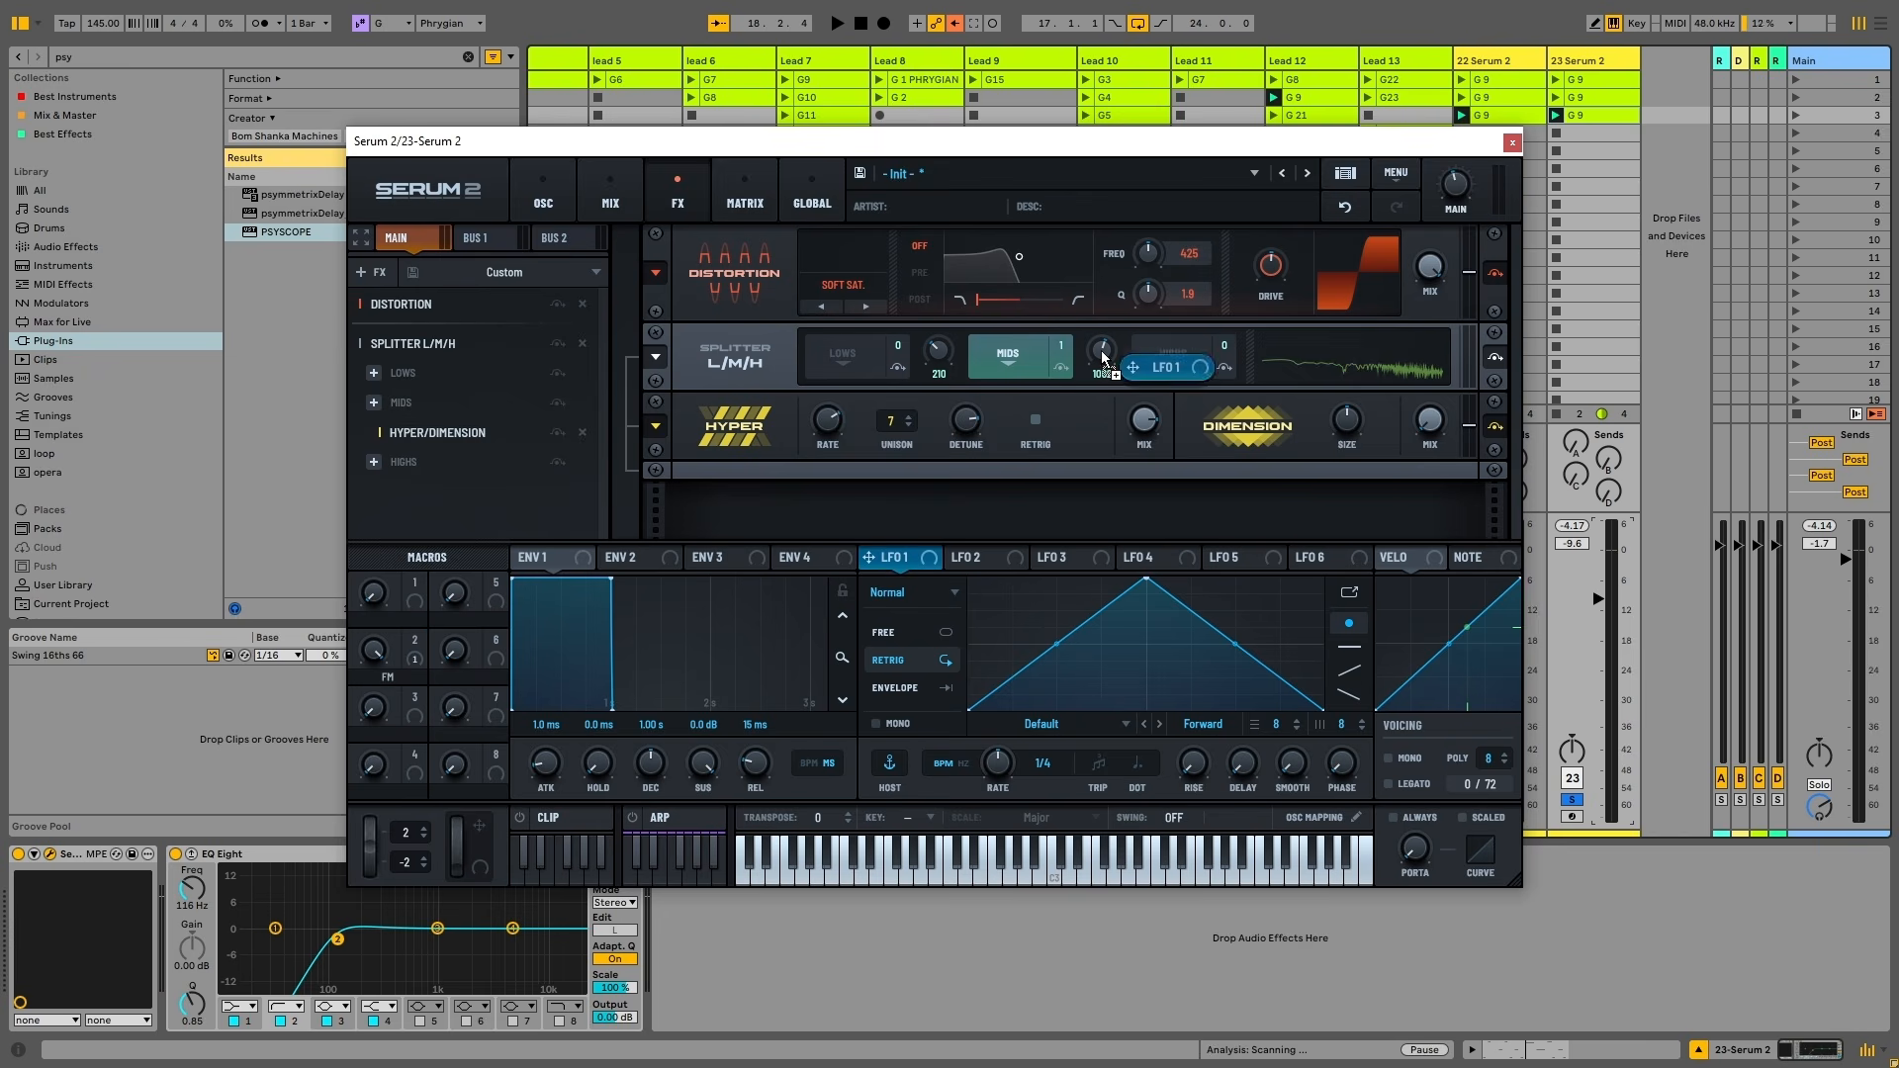
Route LFO 1 to the upper split frequency, raise its endpoints, and set its rate to 4 bars
left_click_drag(1101, 351, 1098, 394)
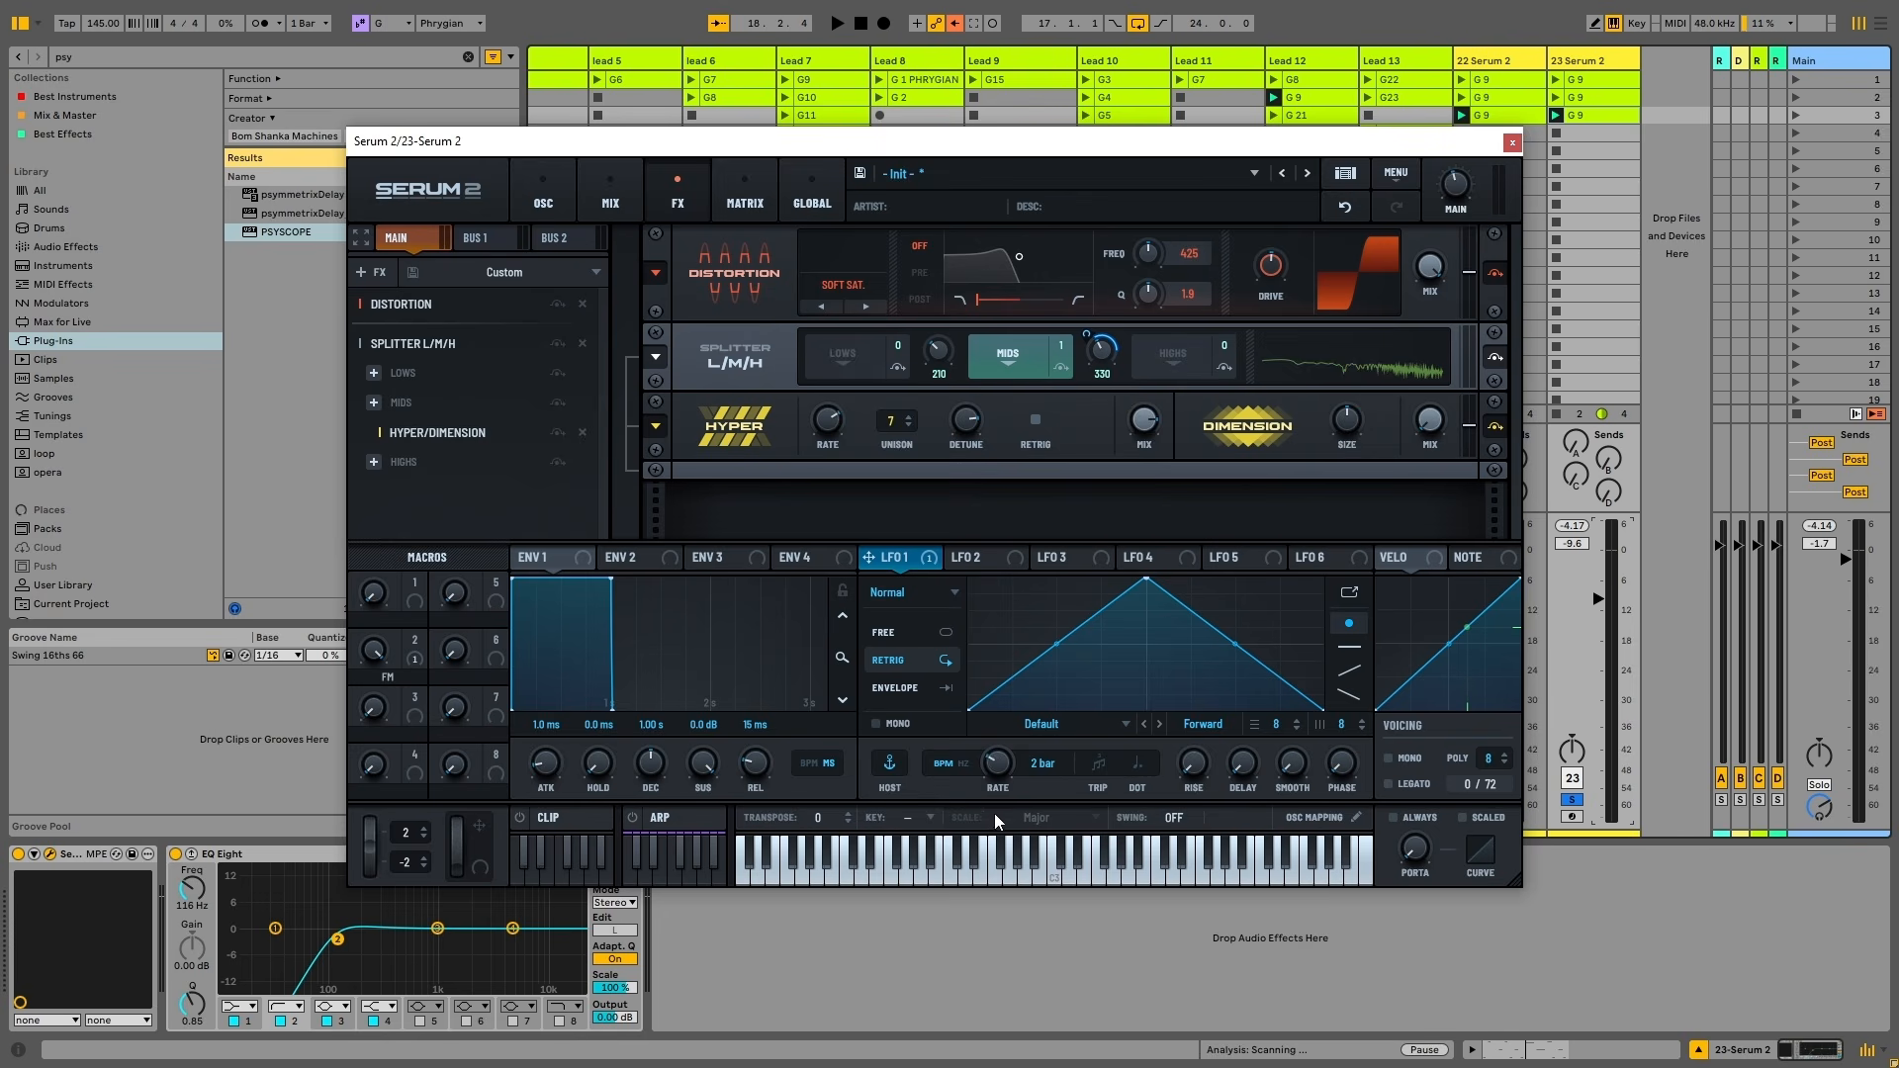
left_click_drag(991, 825, 987, 806)
left_click_drag(969, 709, 967, 651)
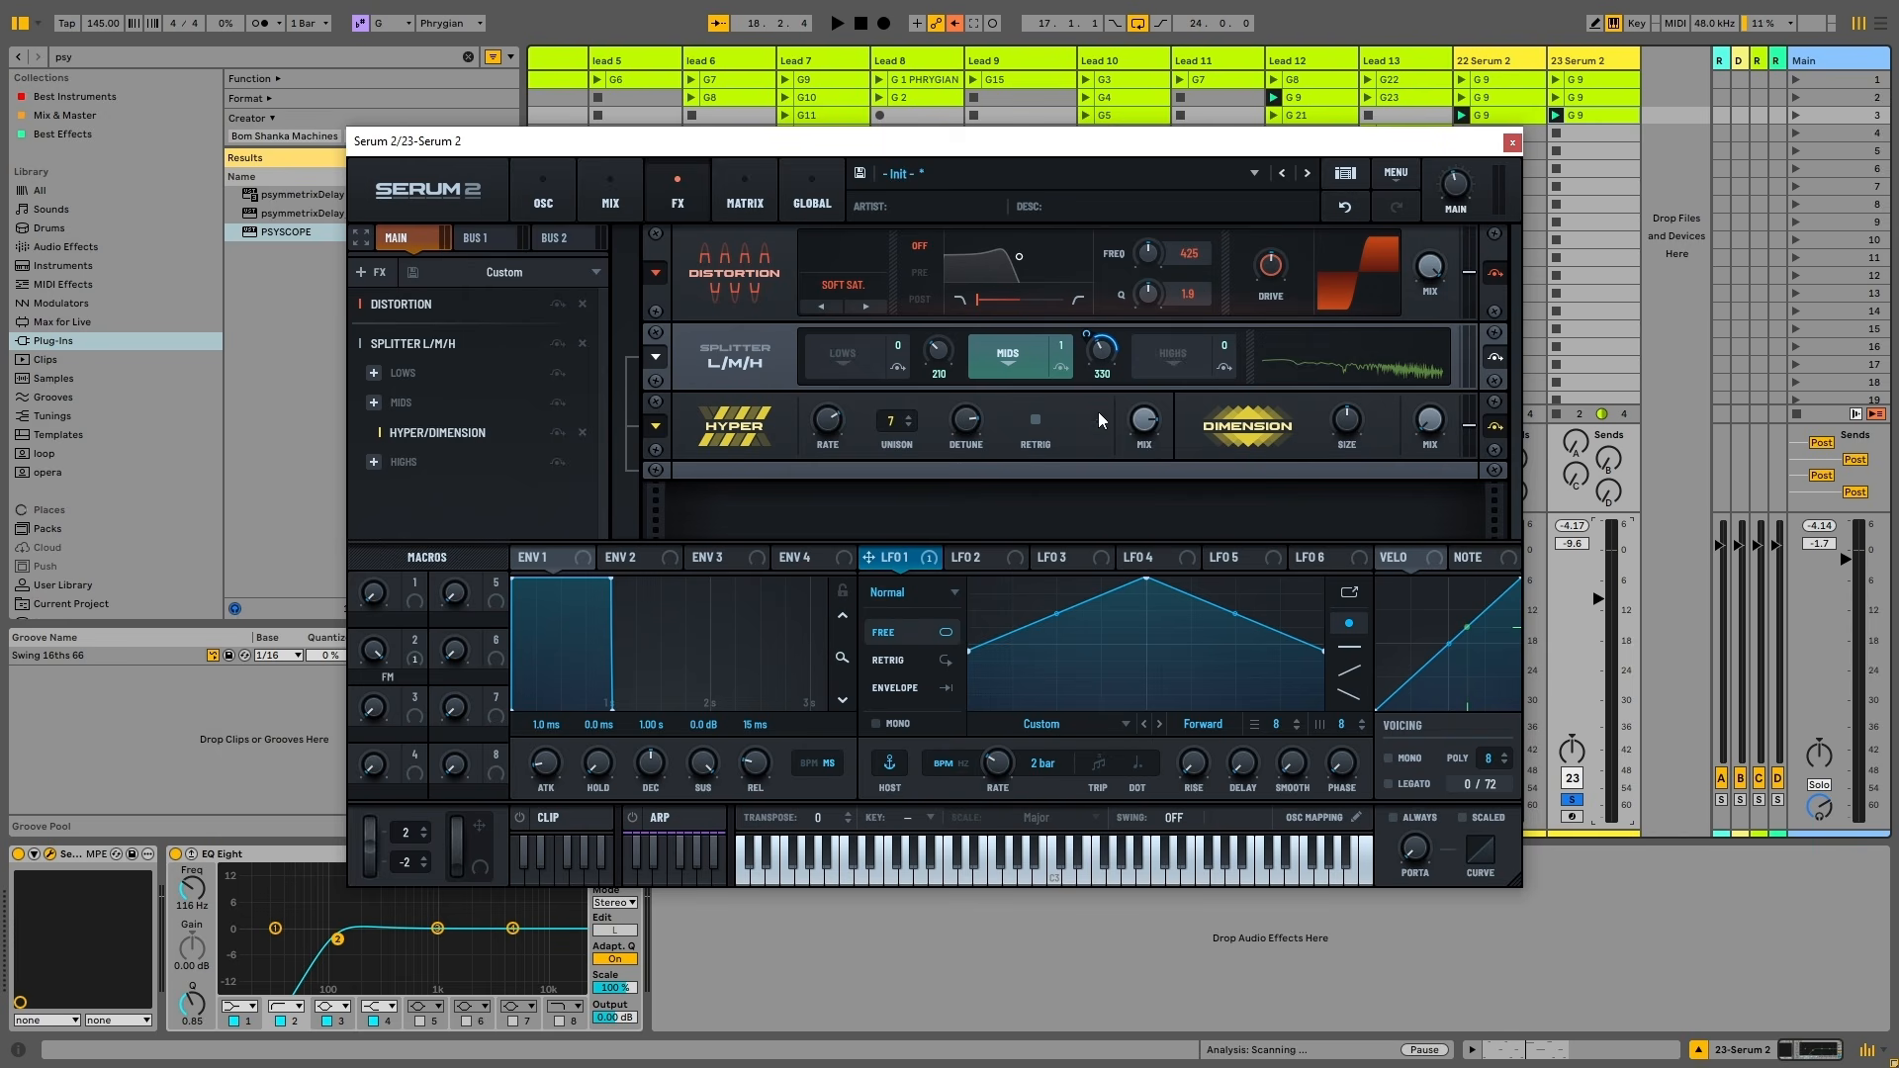
key("space")
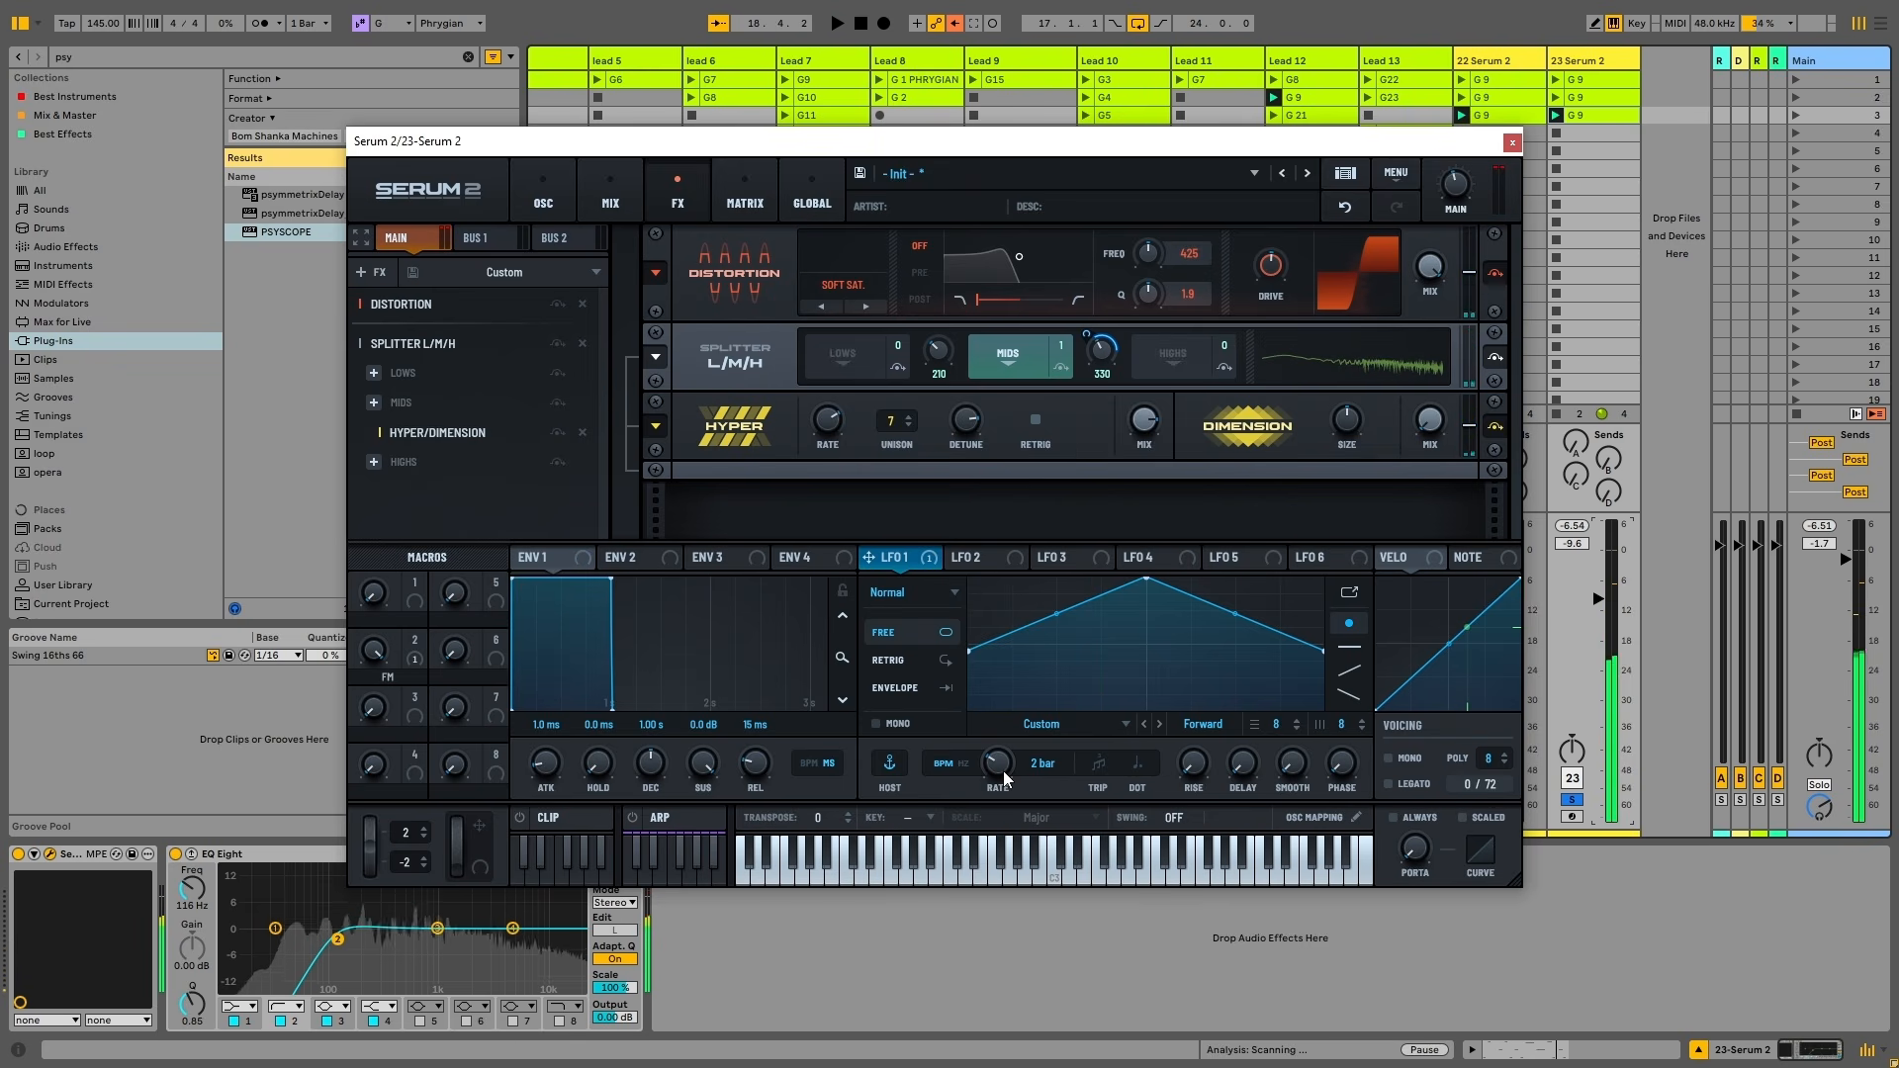
left_click_drag(1005, 787, 1003, 793)
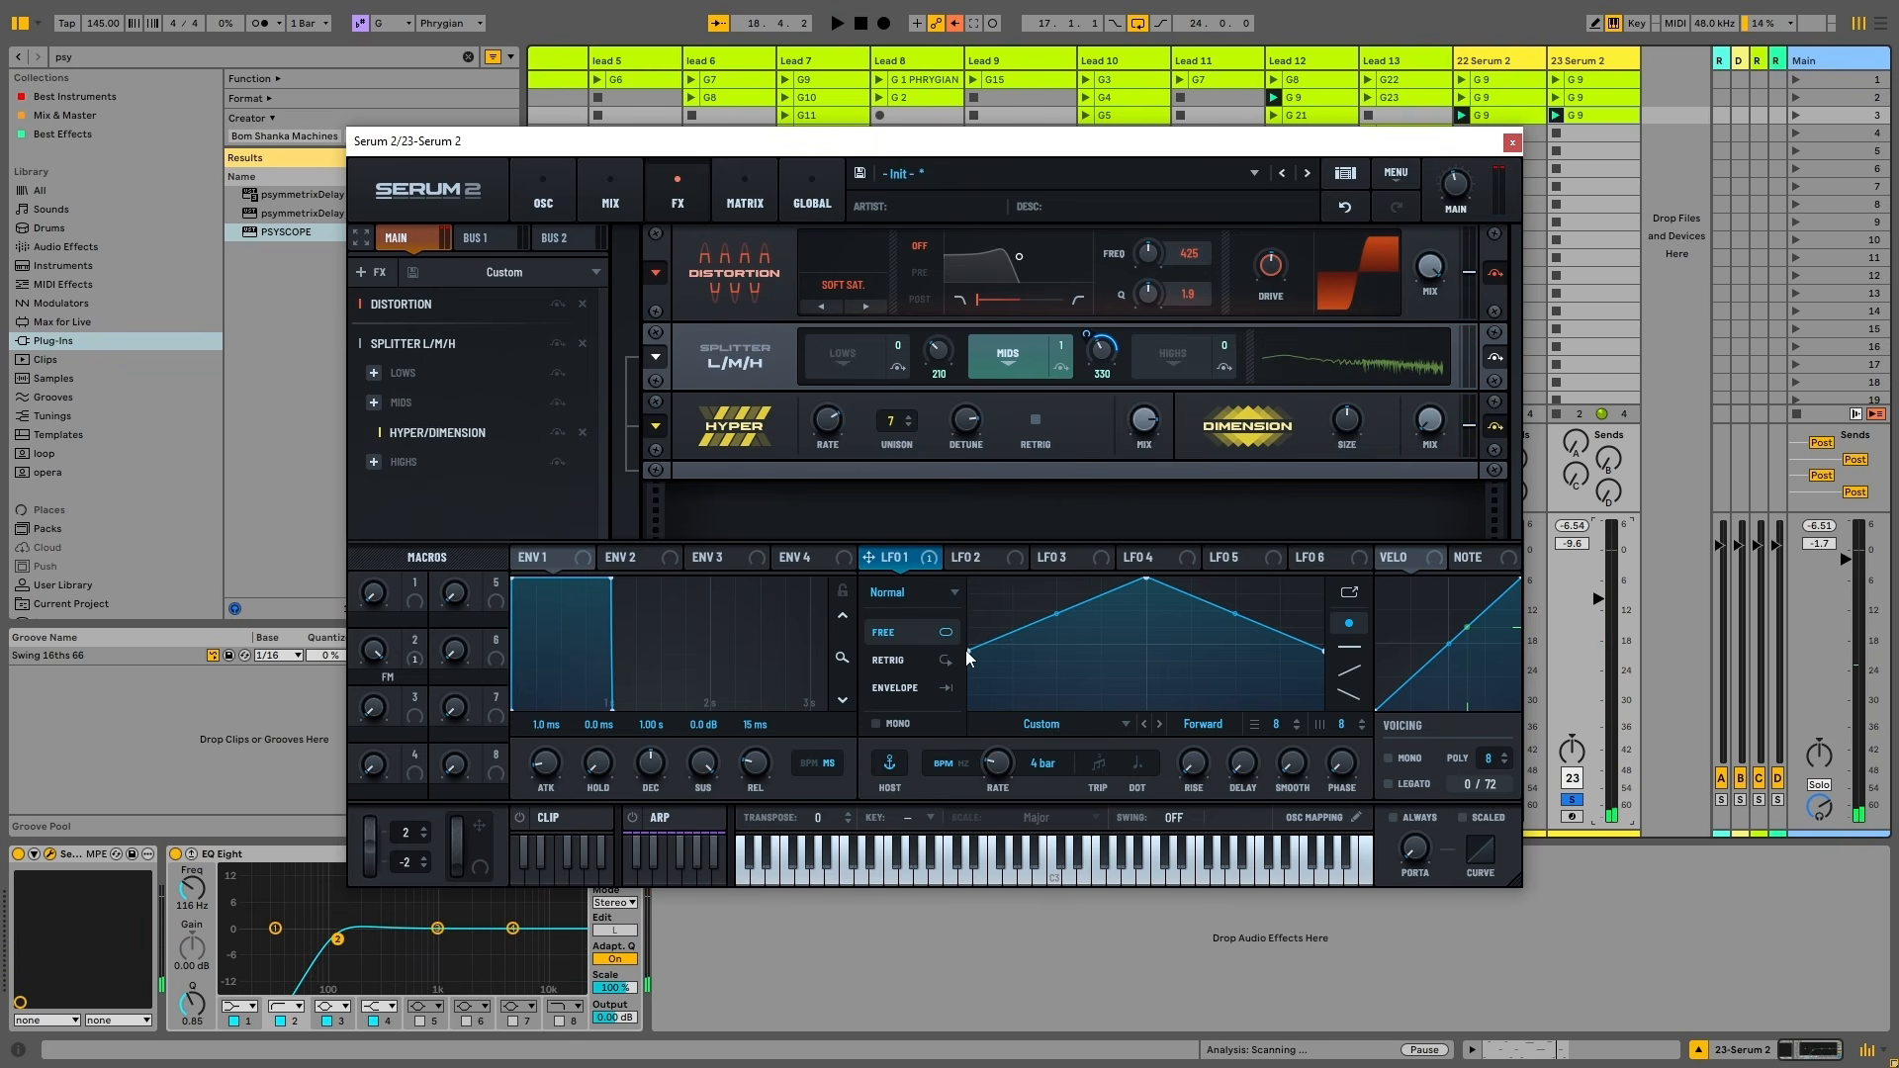
Add a plateau point and a dip after the second peak to LFO 1's shape
left_click_drag(973, 647, 1063, 673)
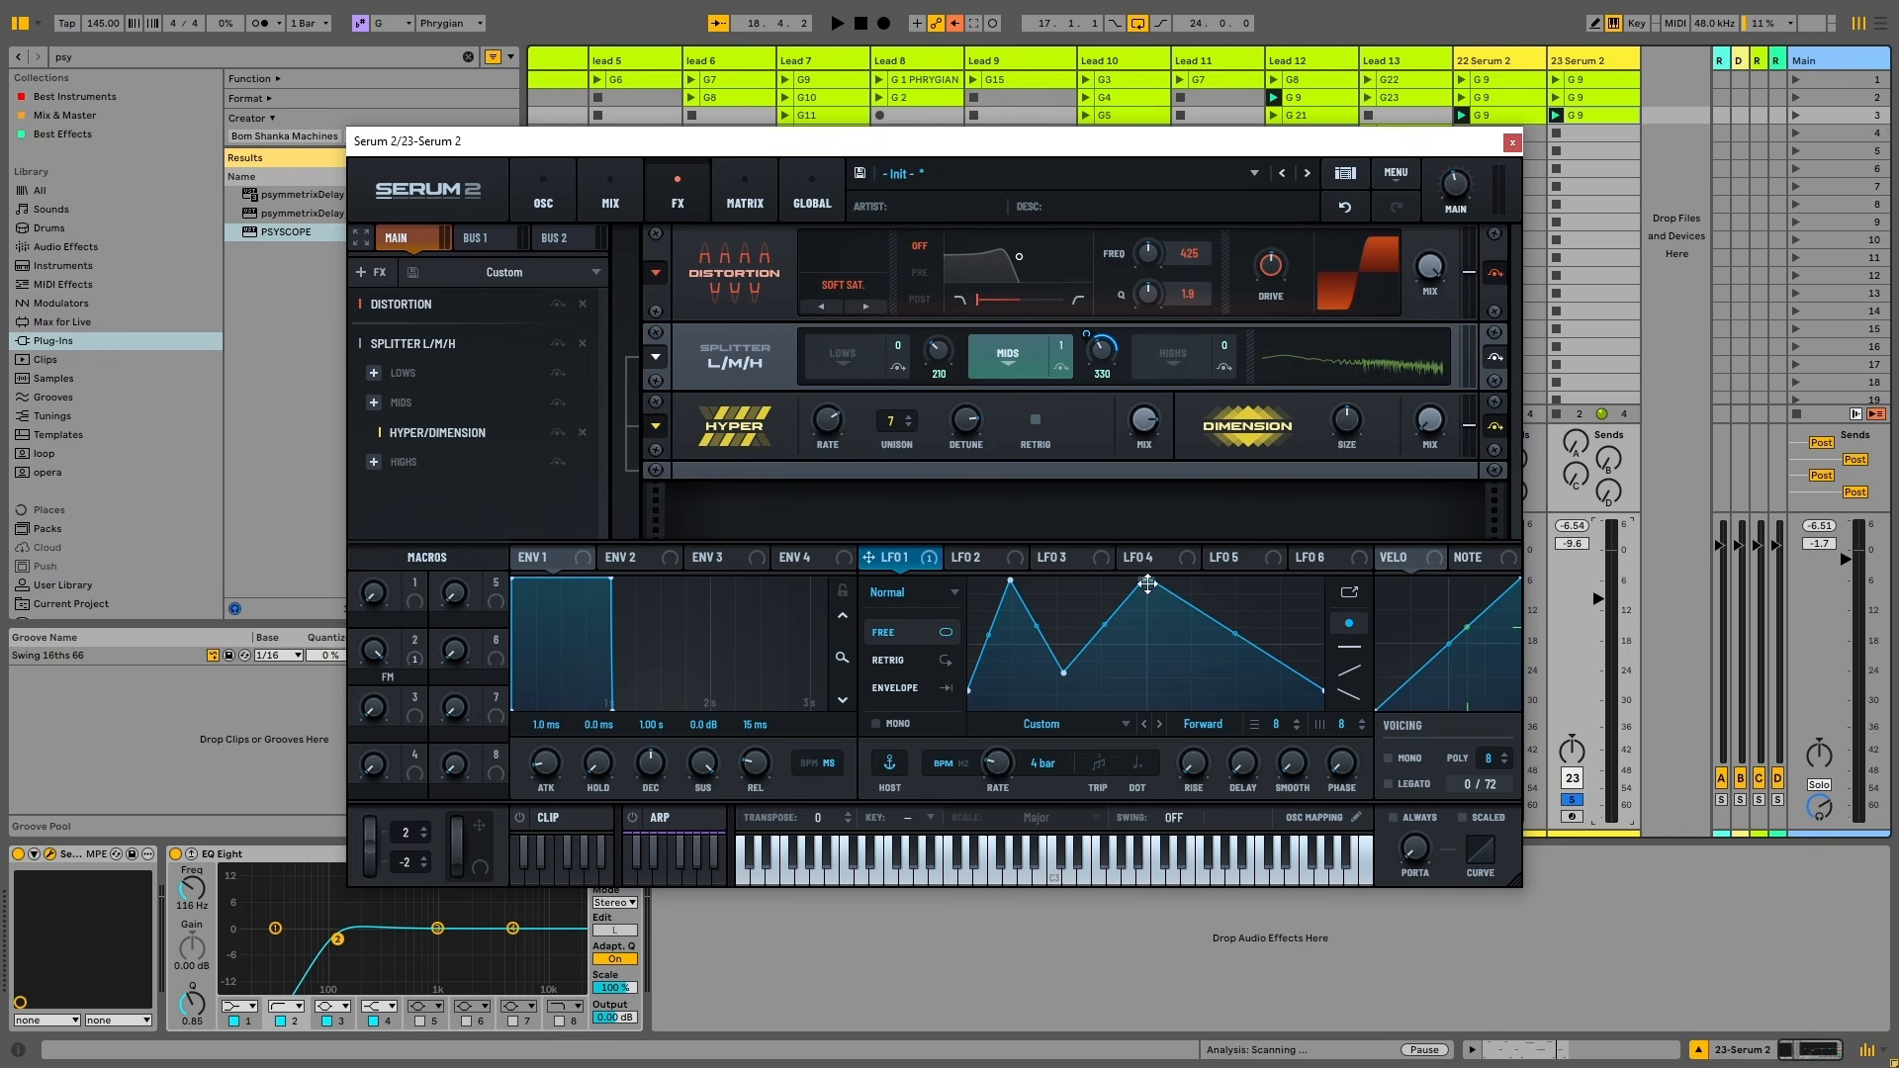
mouse_move(1191, 601)
left_mouse_down()
mouse_move(1176, 672)
mouse_move(1225, 599)
left_mouse_up()
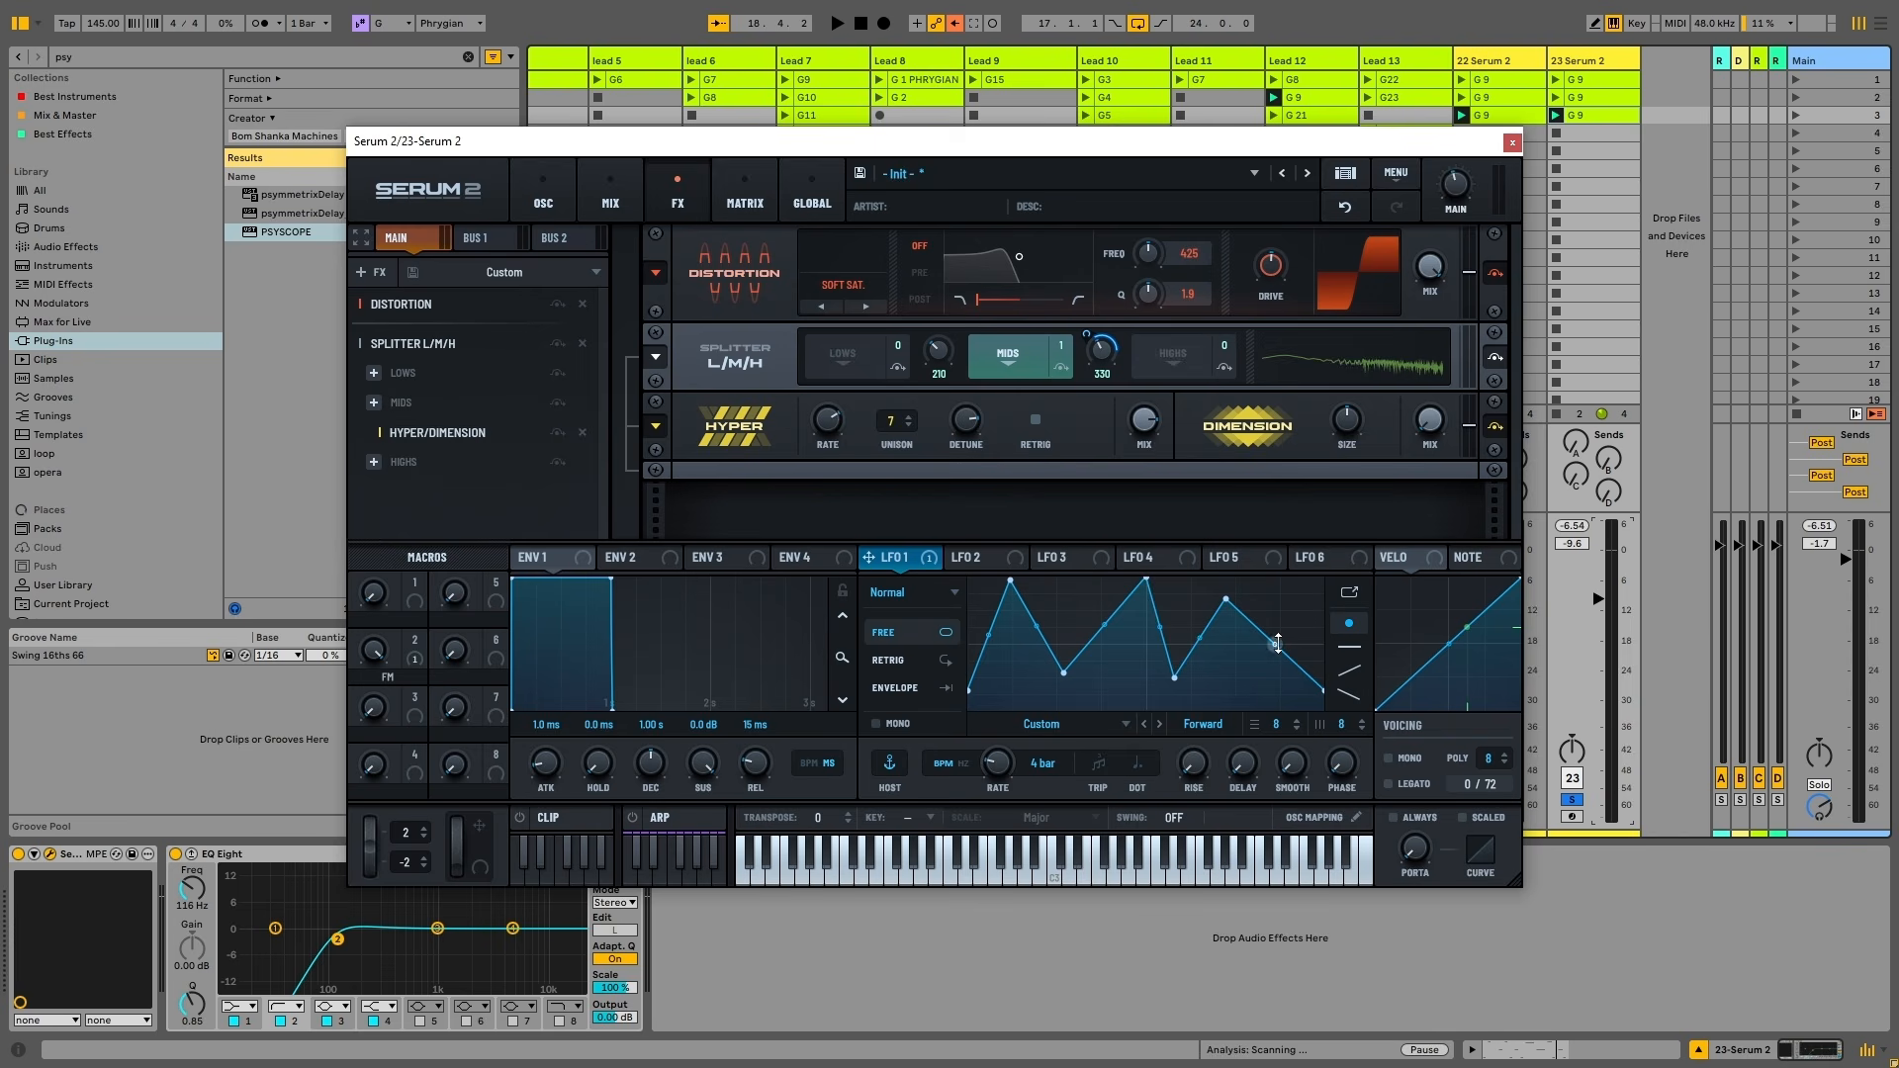
key("space")
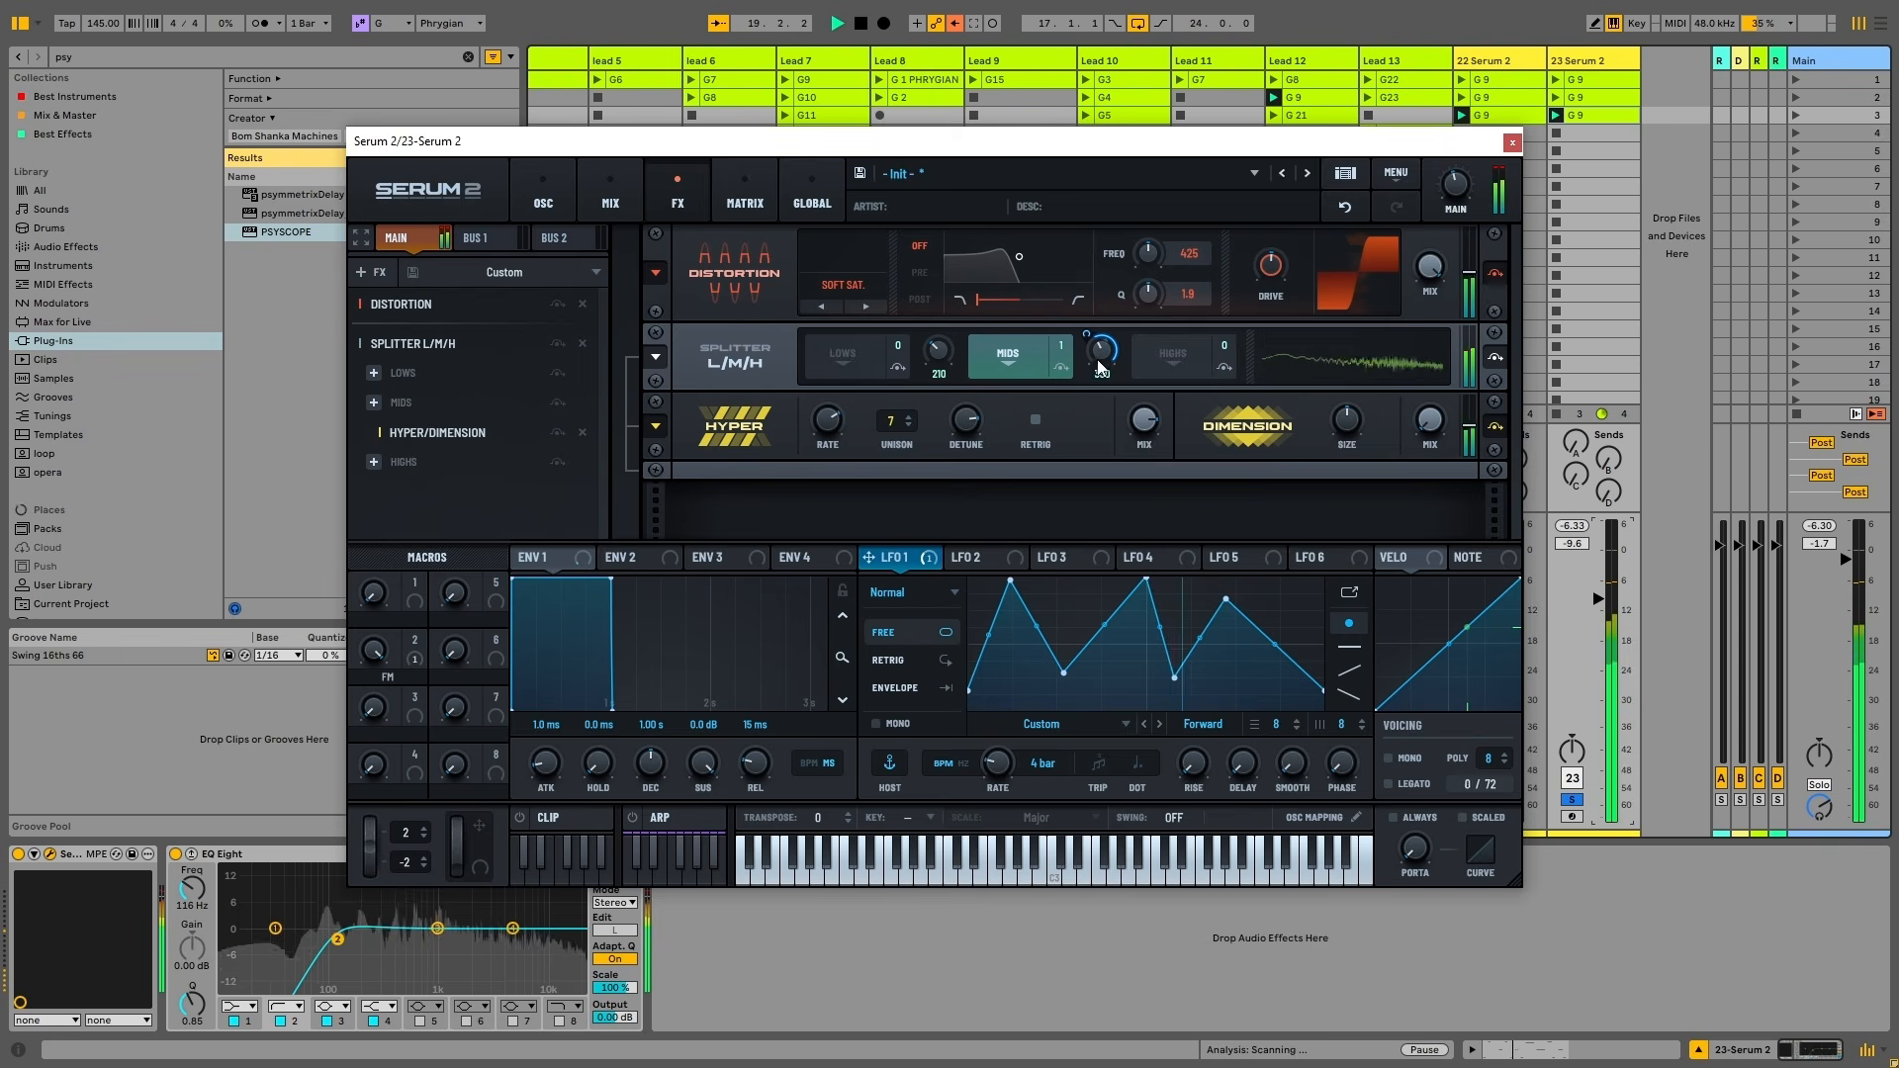
key("space")
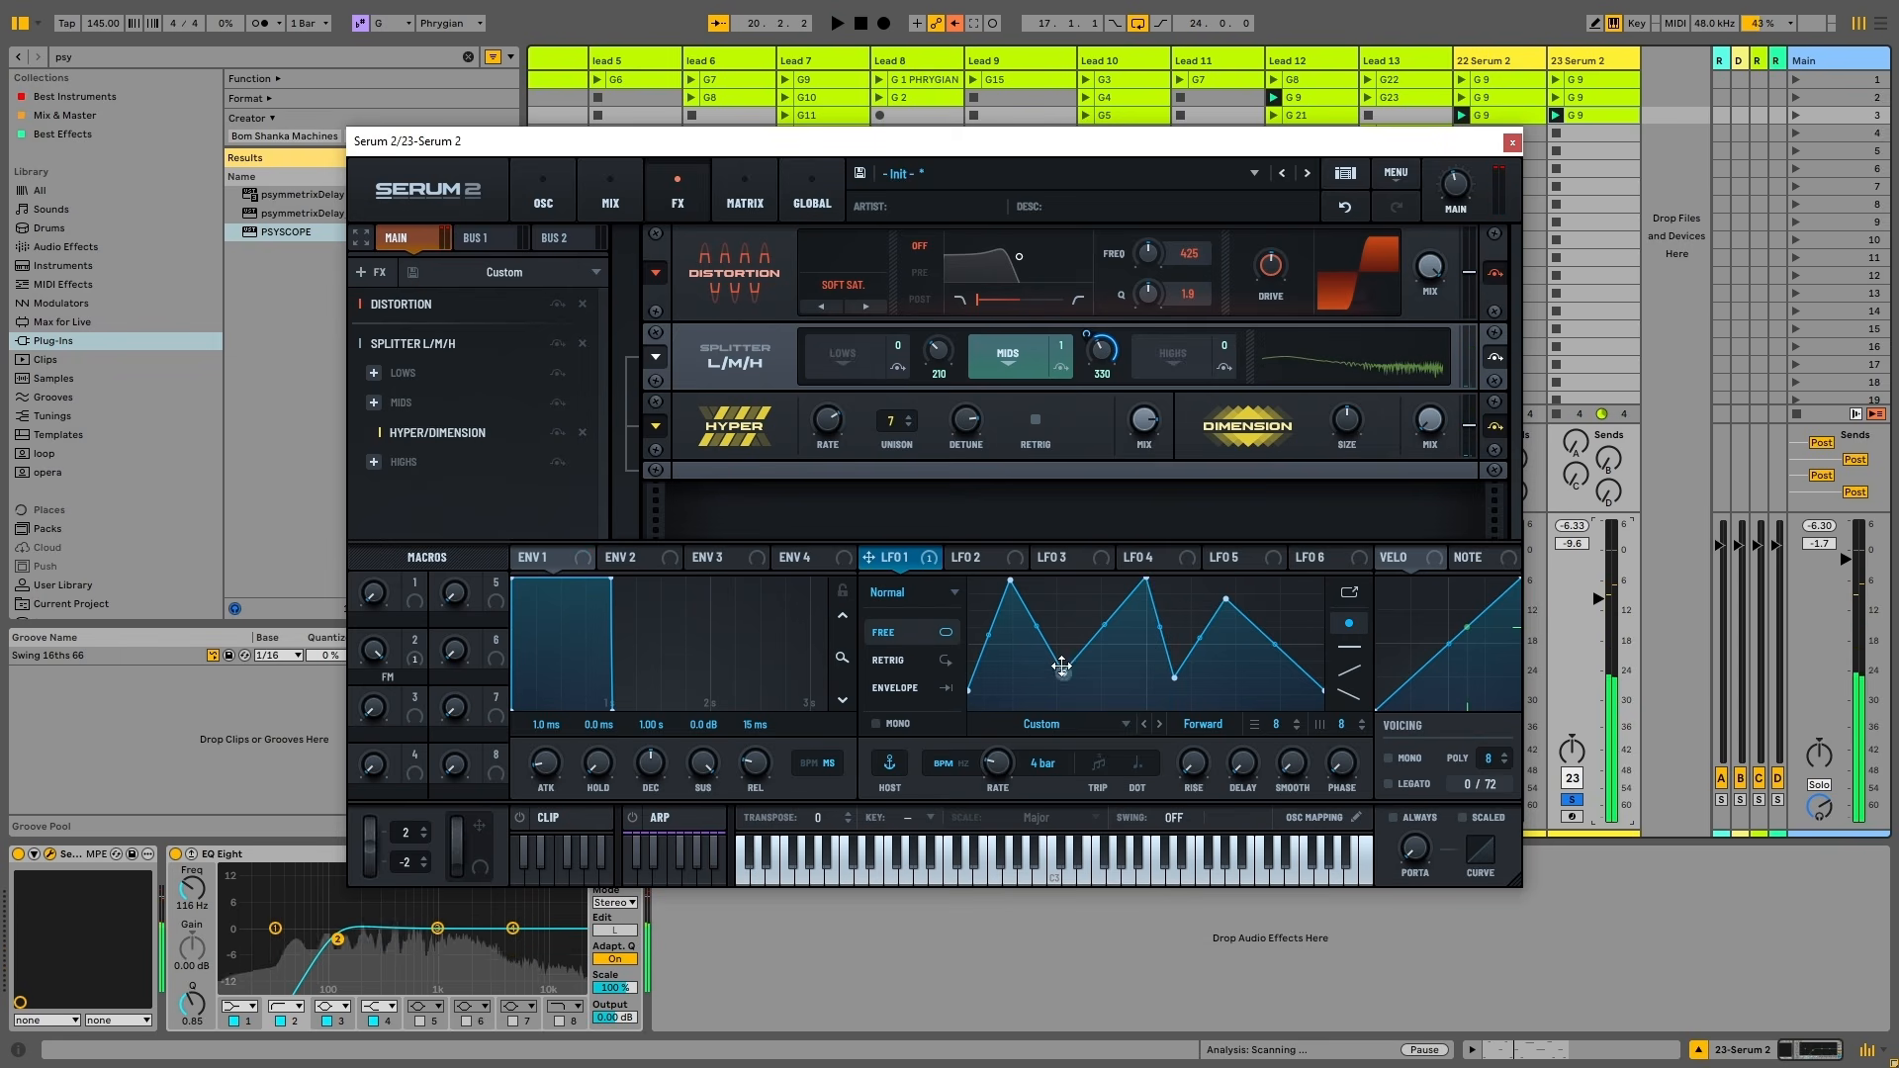
Raise the LFO troughs, lower its peaks, and pull the end point to the bottom
left_click_drag(1062, 665, 1061, 631)
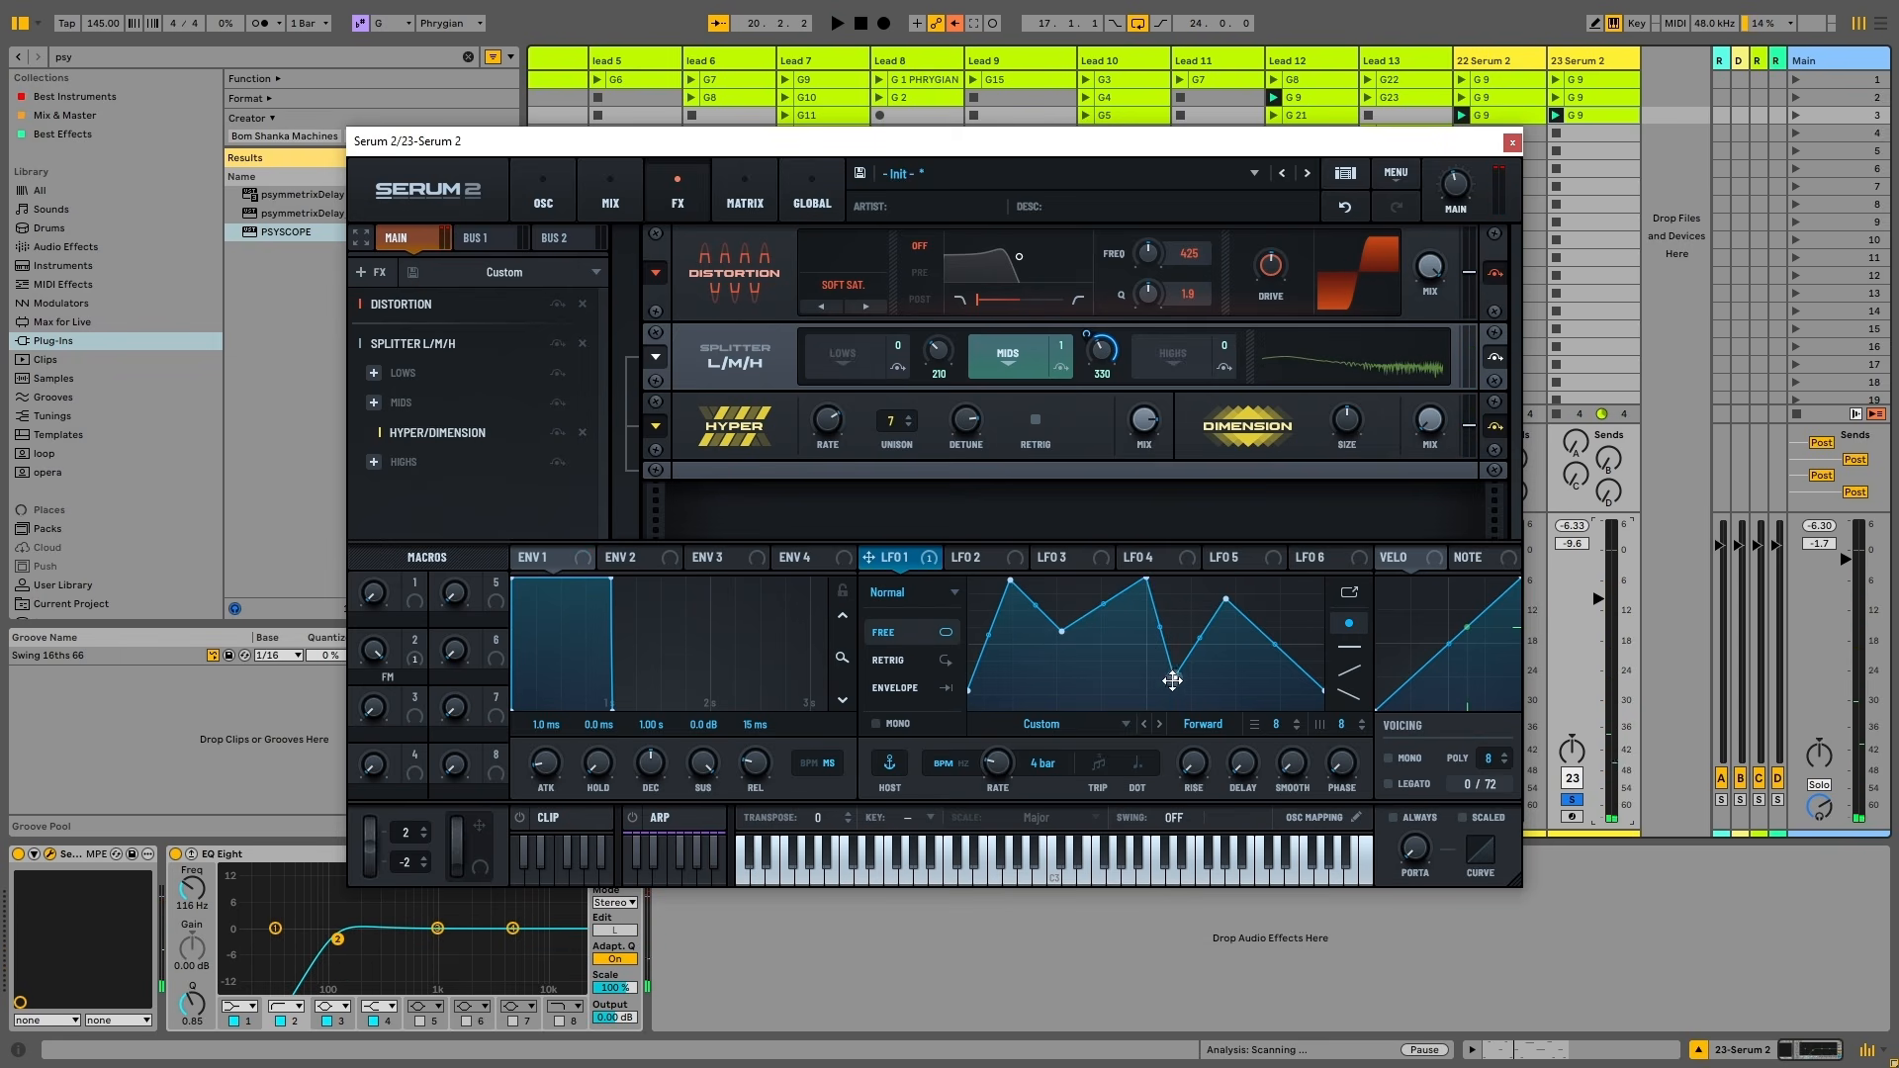
left_click_drag(1174, 677, 1179, 663)
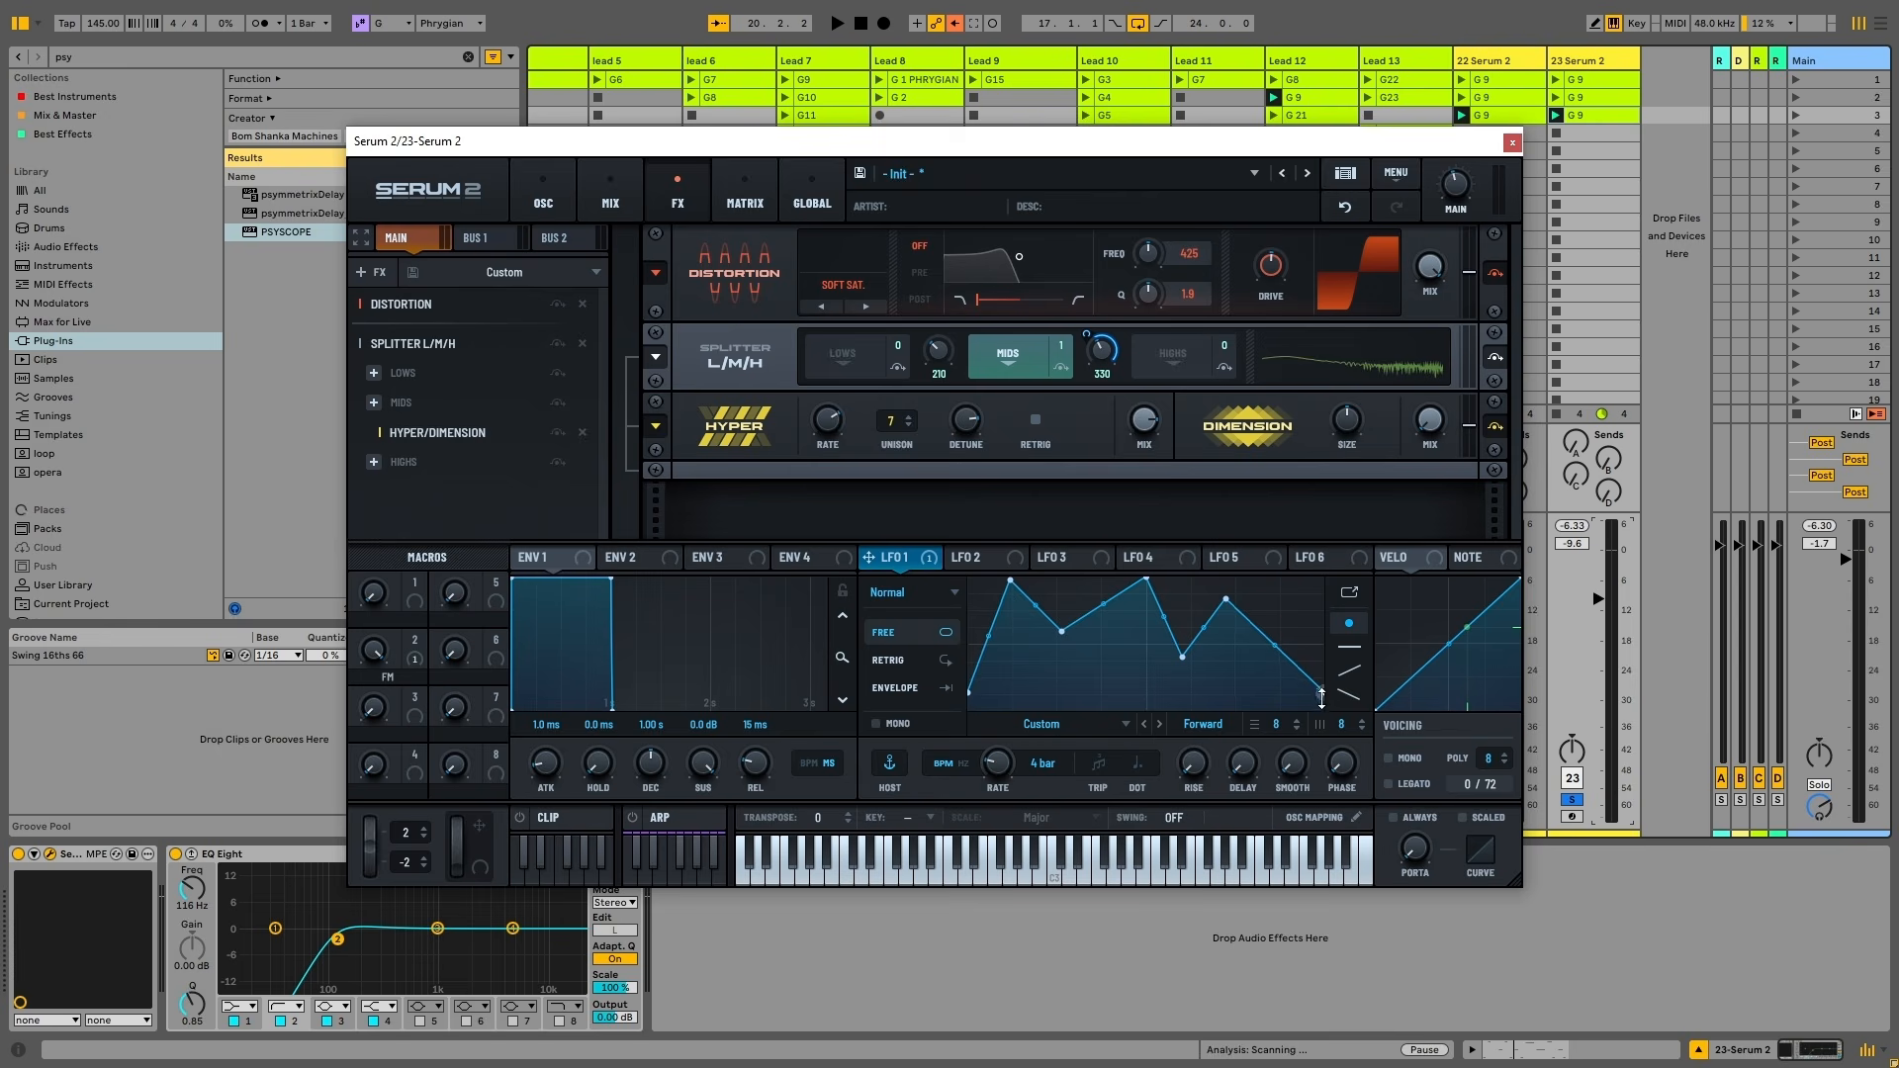
left_click_drag(1321, 695, 1322, 710)
key("space")
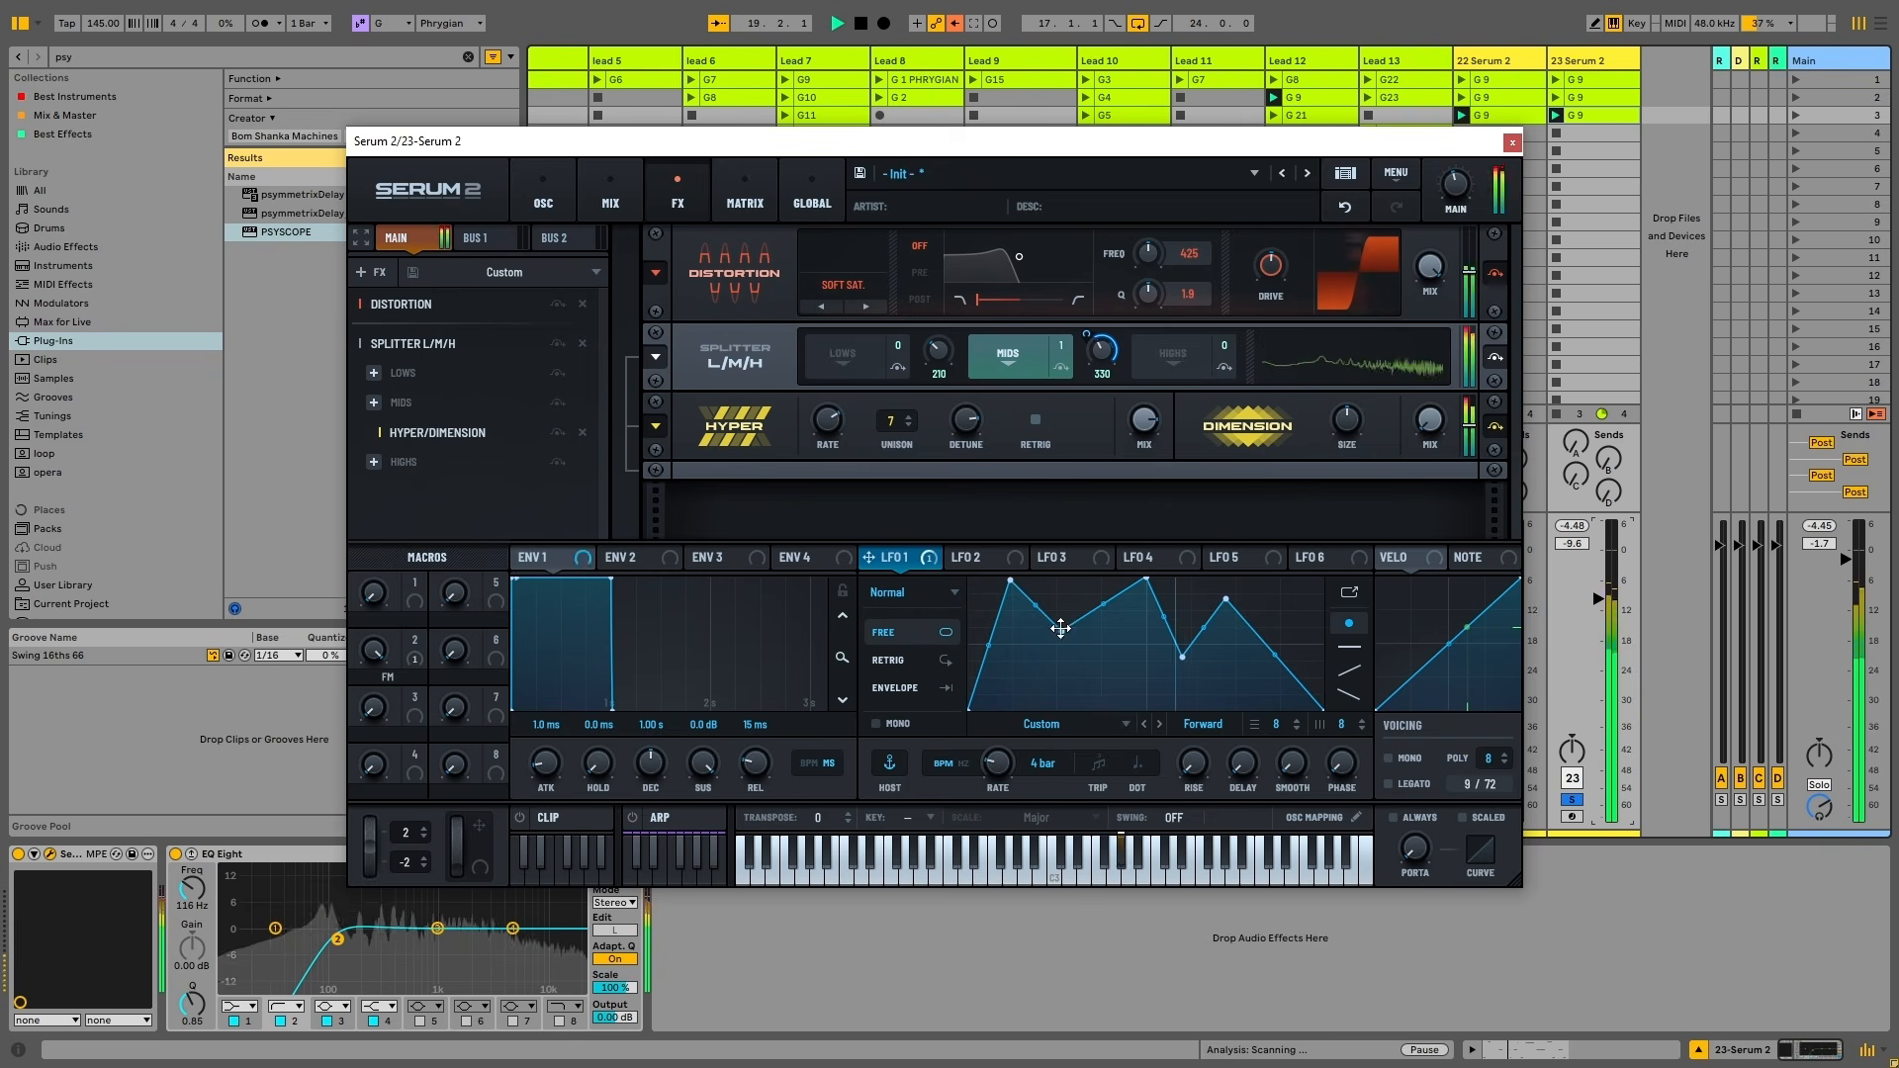
key("space")
left_click_drag(1010, 581, 1069, 668)
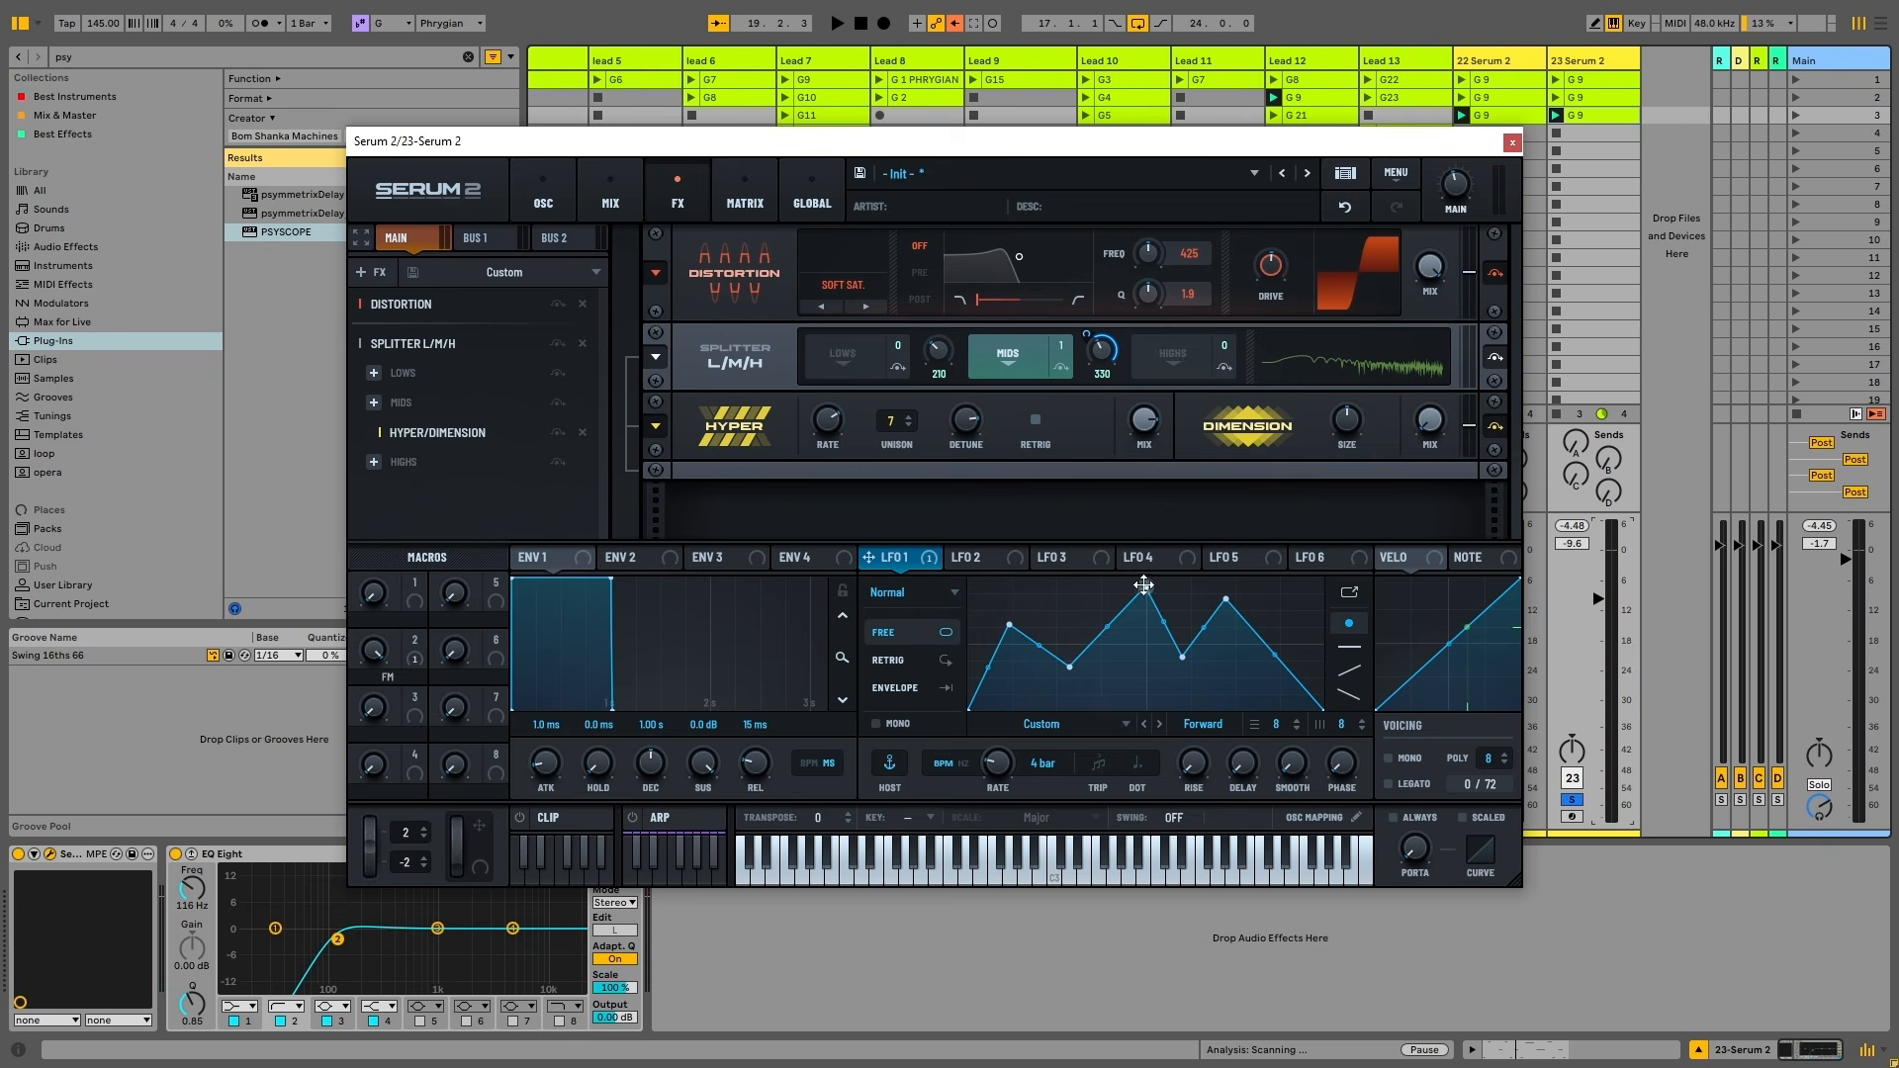
left_click_drag(1234, 600, 1220, 633)
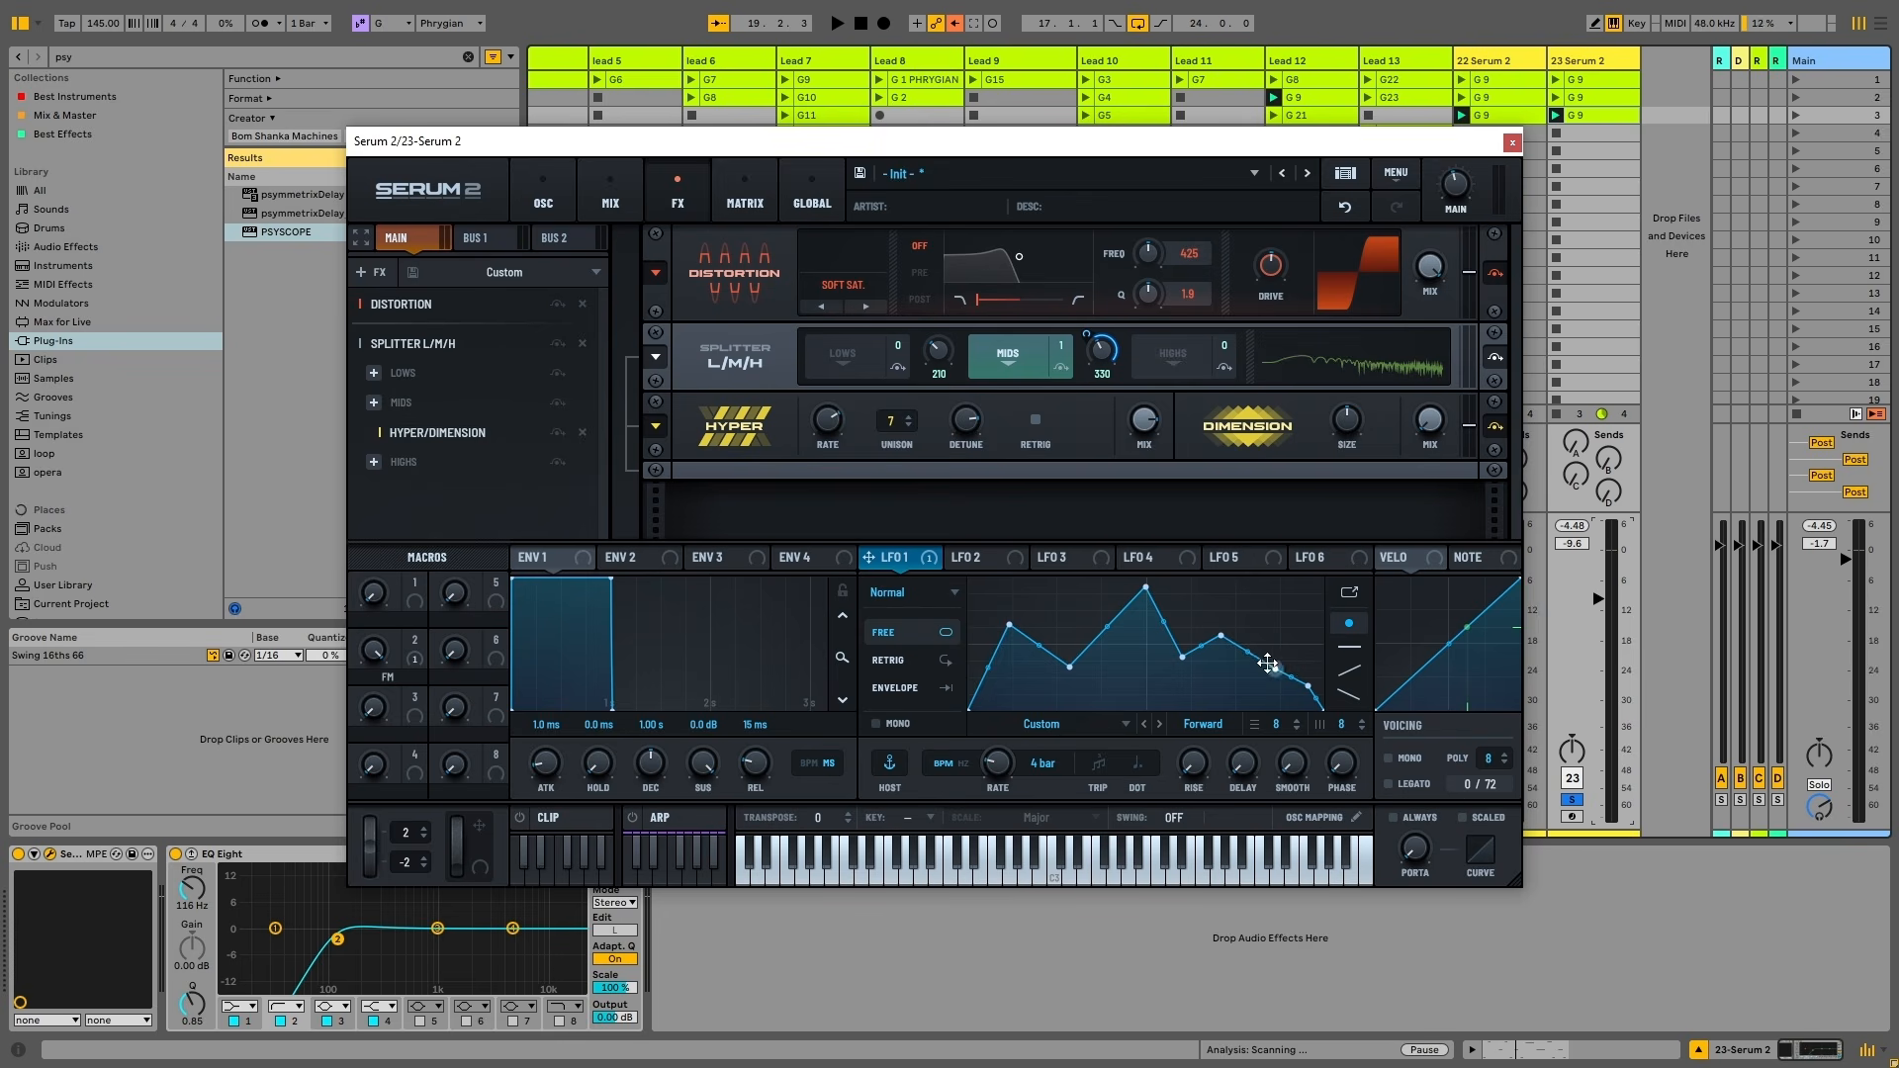
left_click_drag(1268, 663, 1272, 701)
key("space")
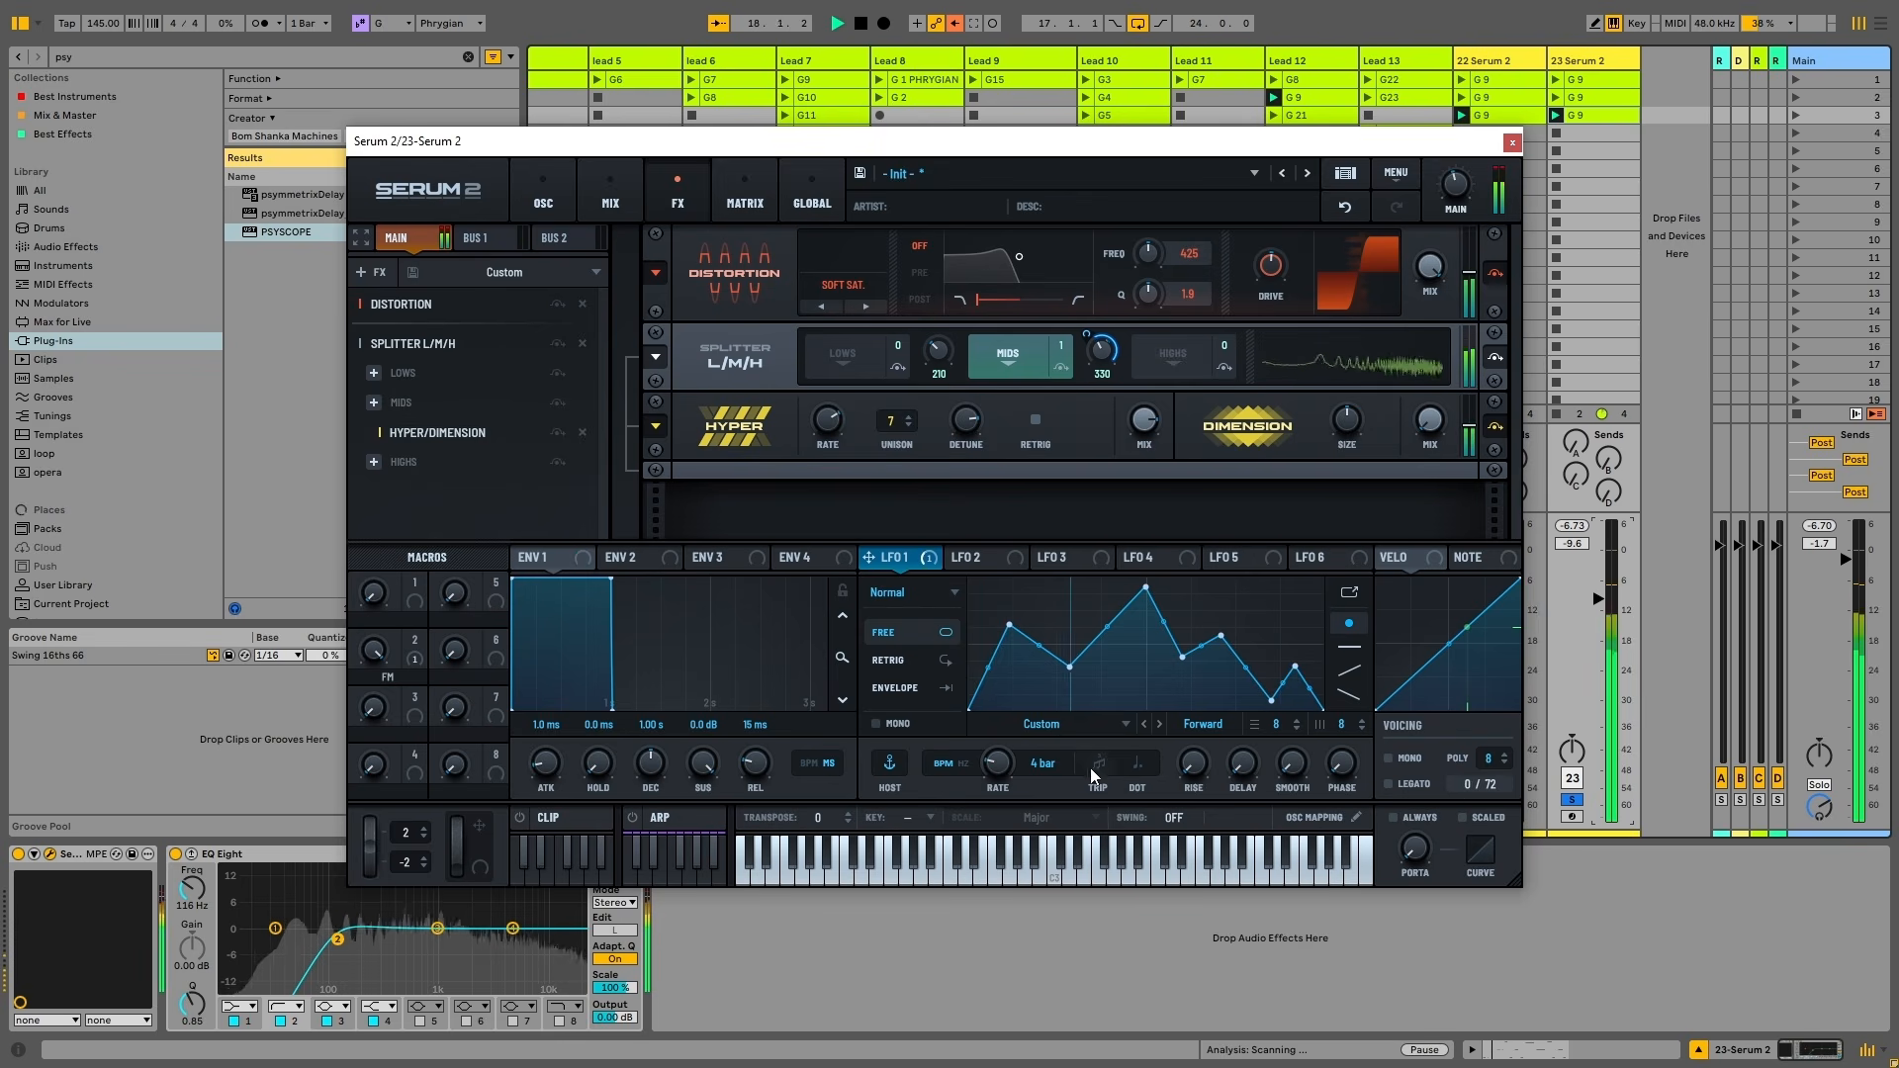
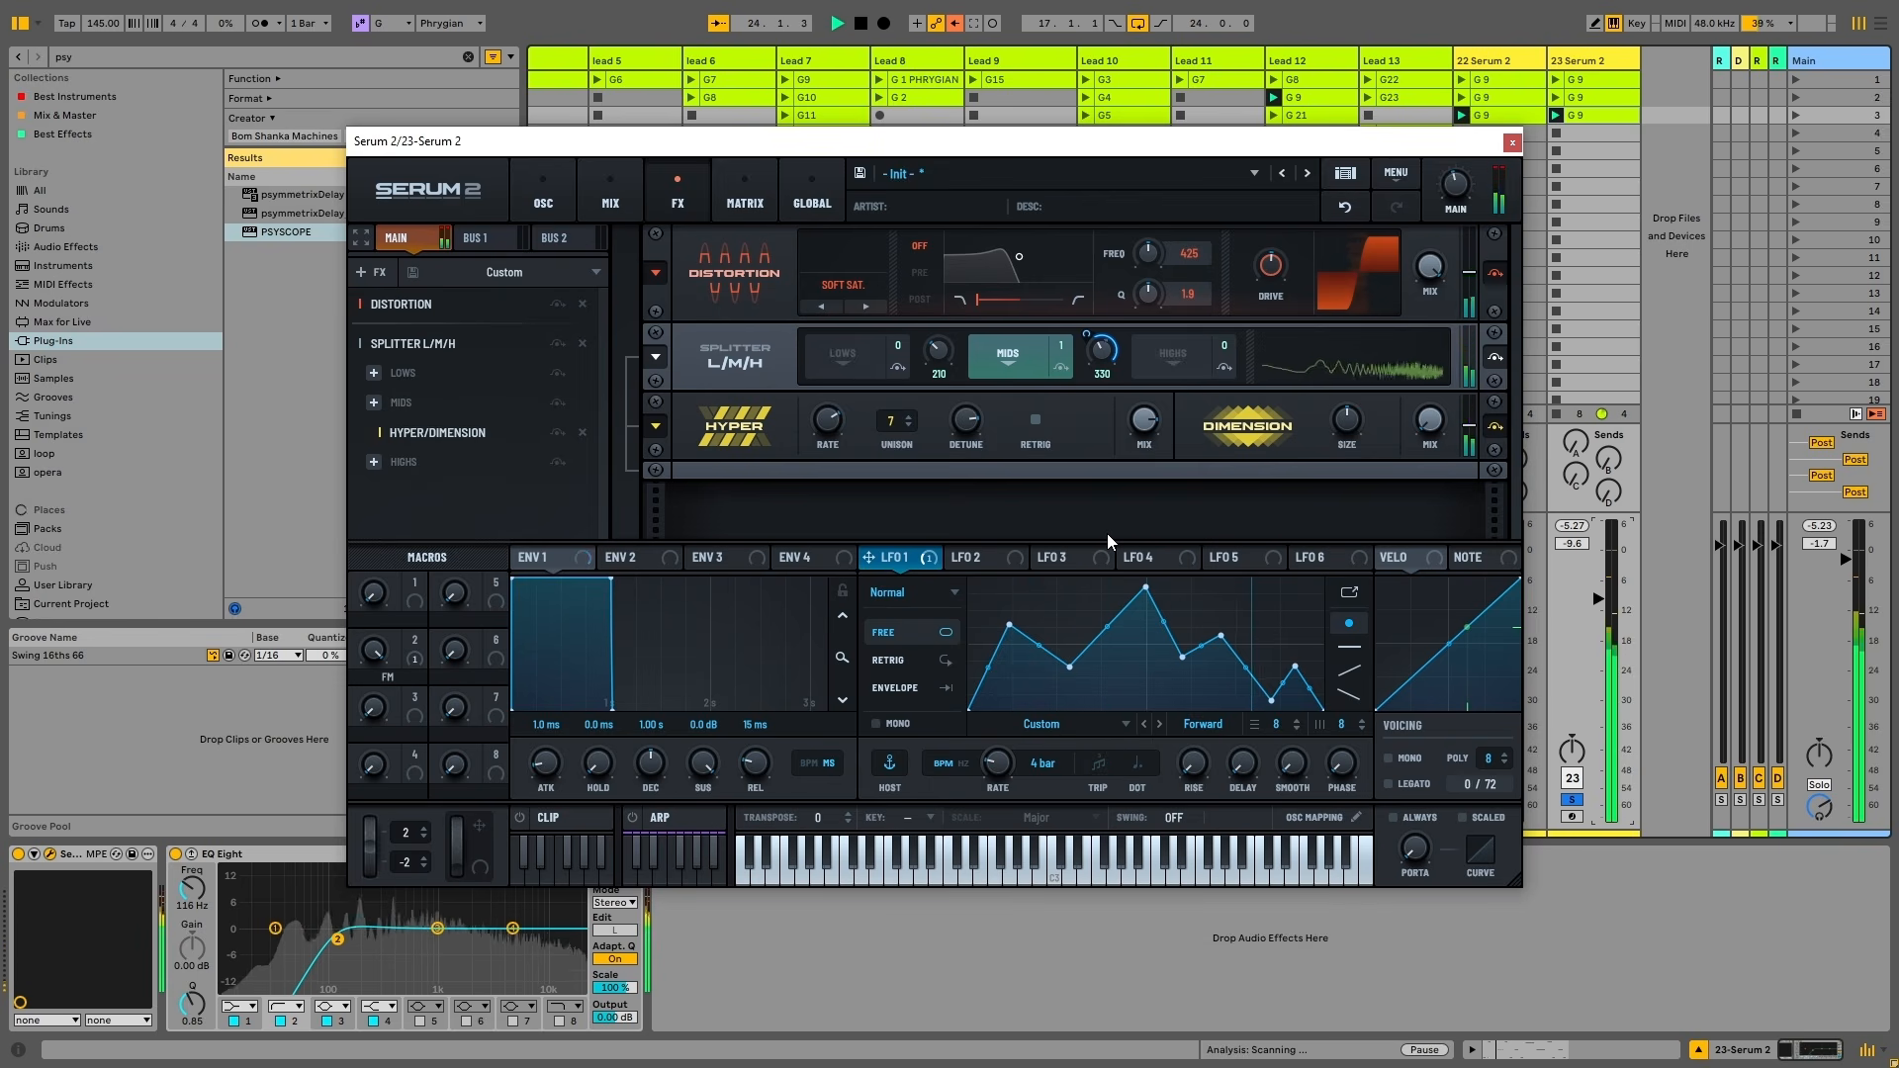
Raise a late point on the LFO 1 shape and stop playback
left_click_drag(1295, 668, 1306, 648)
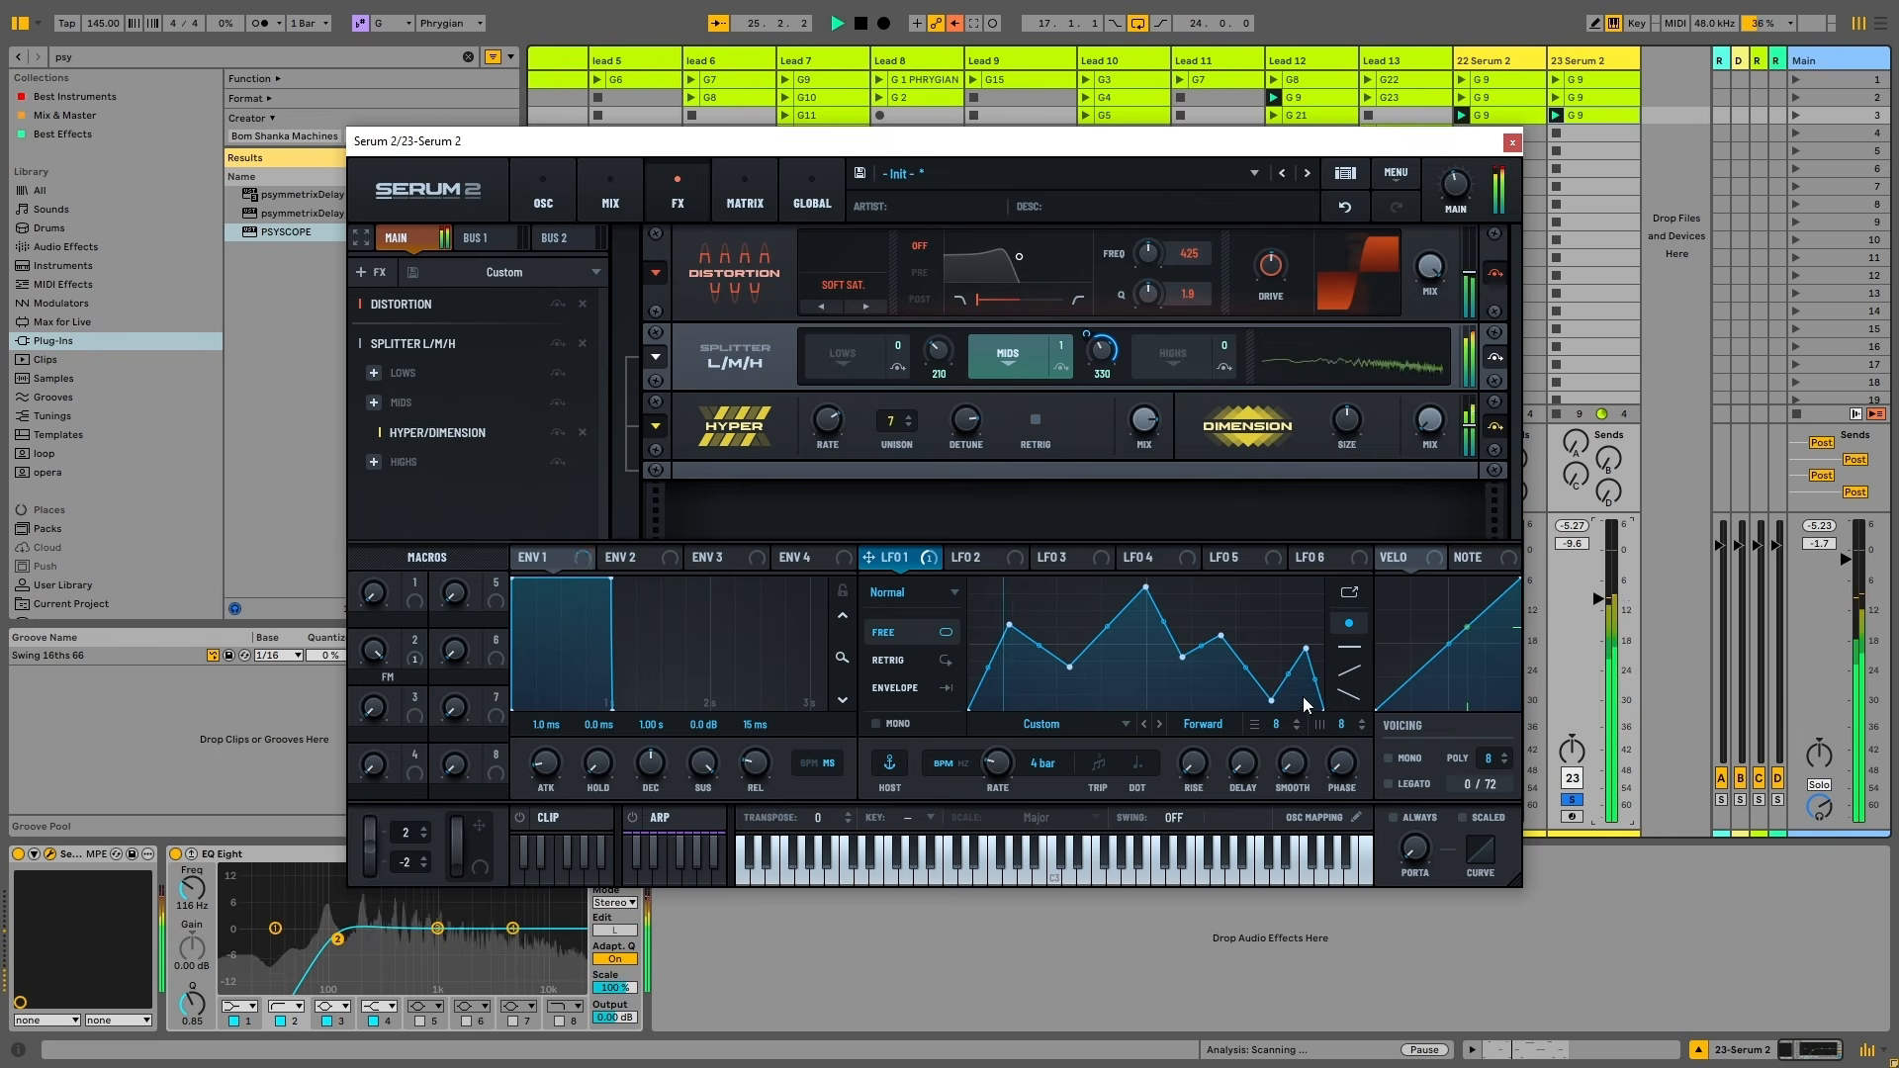
key("space")
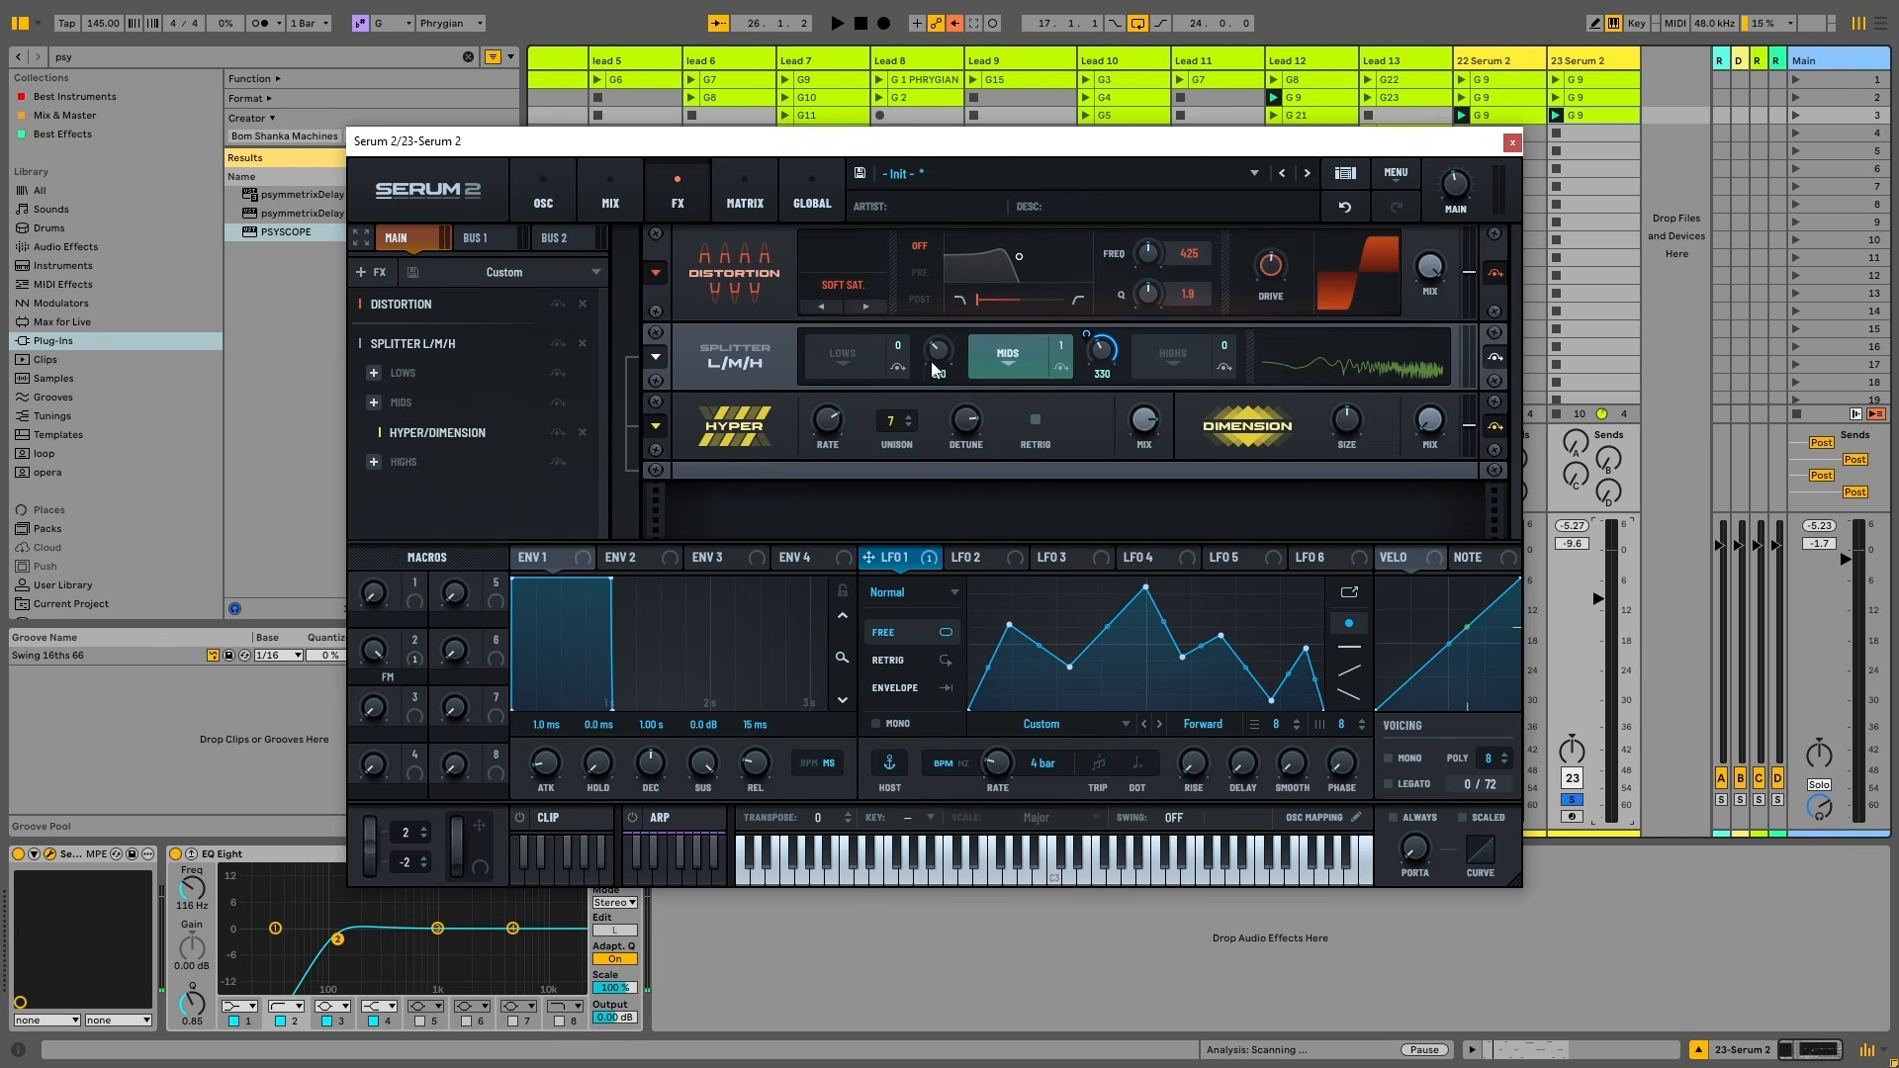
Add a Ping-Pong Delay with dotted 1/8 left and dotted 1/16 right times
left_click(364, 271)
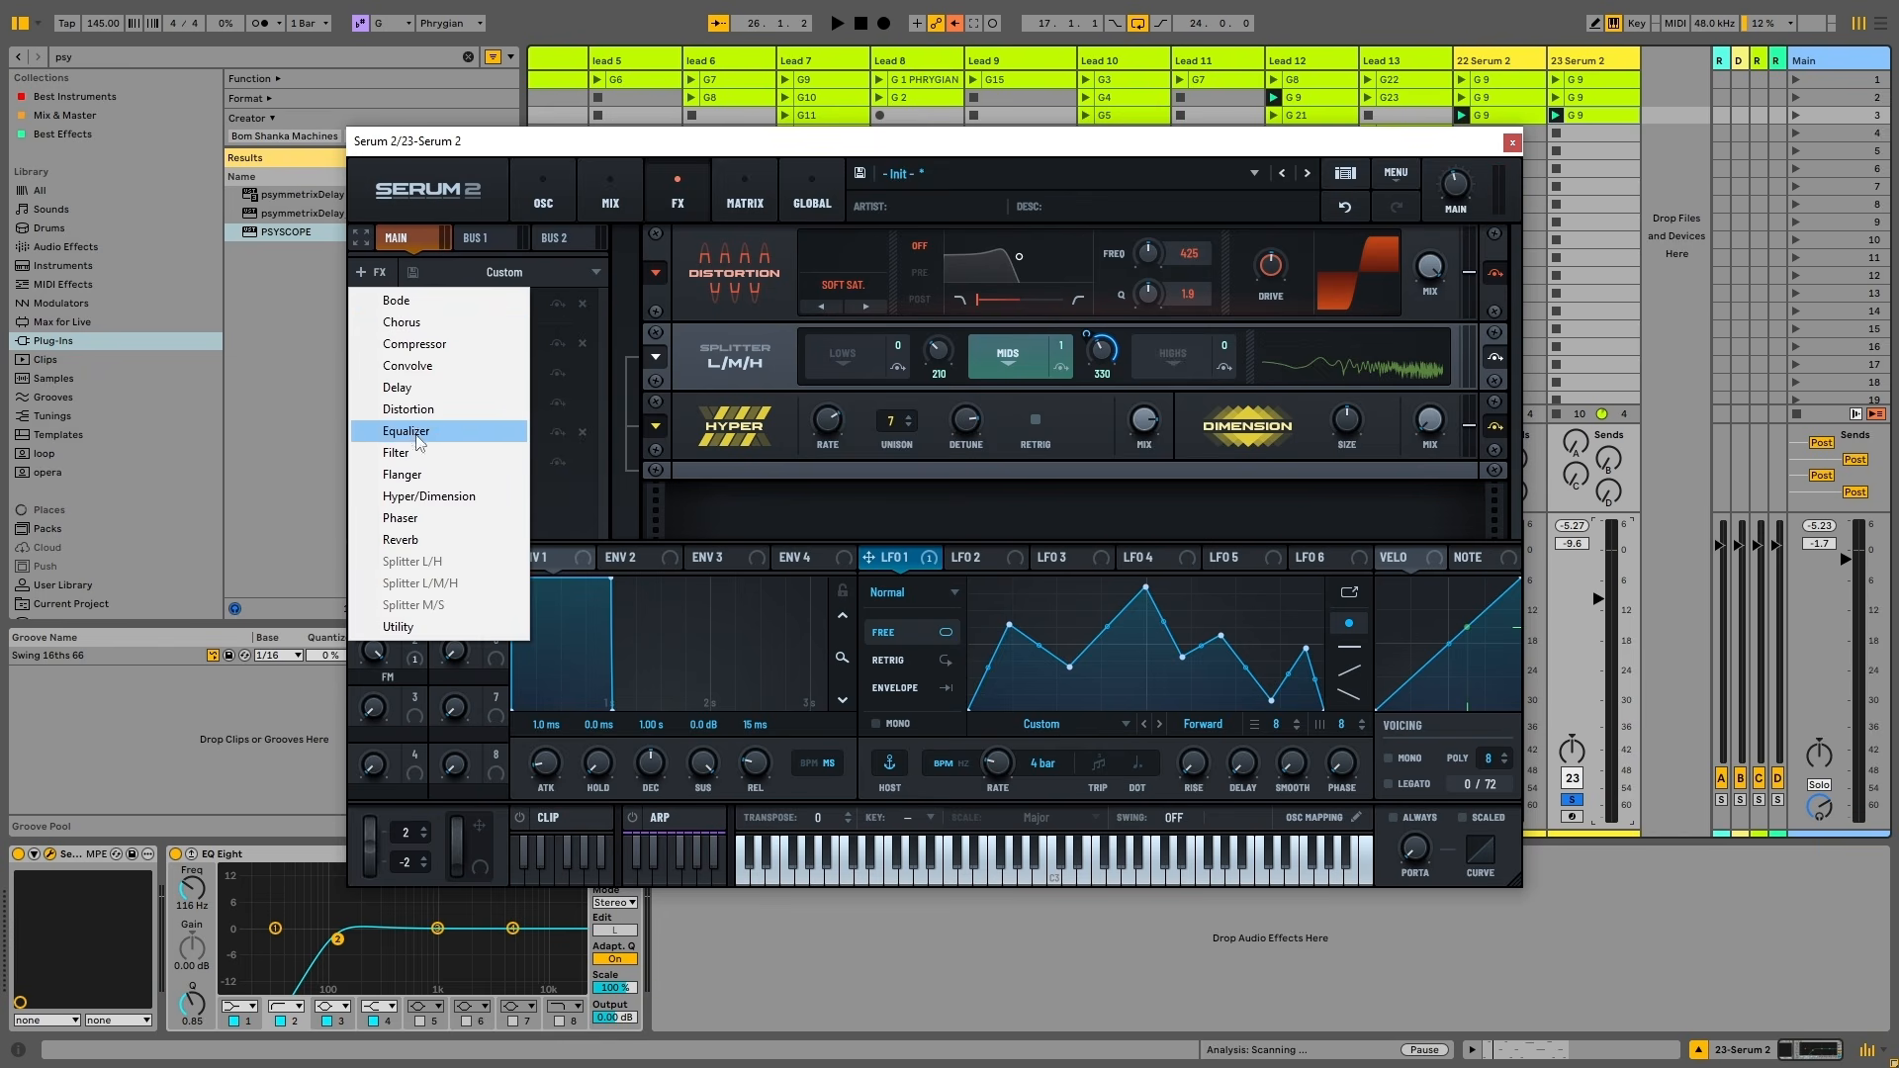
left_click(396, 387)
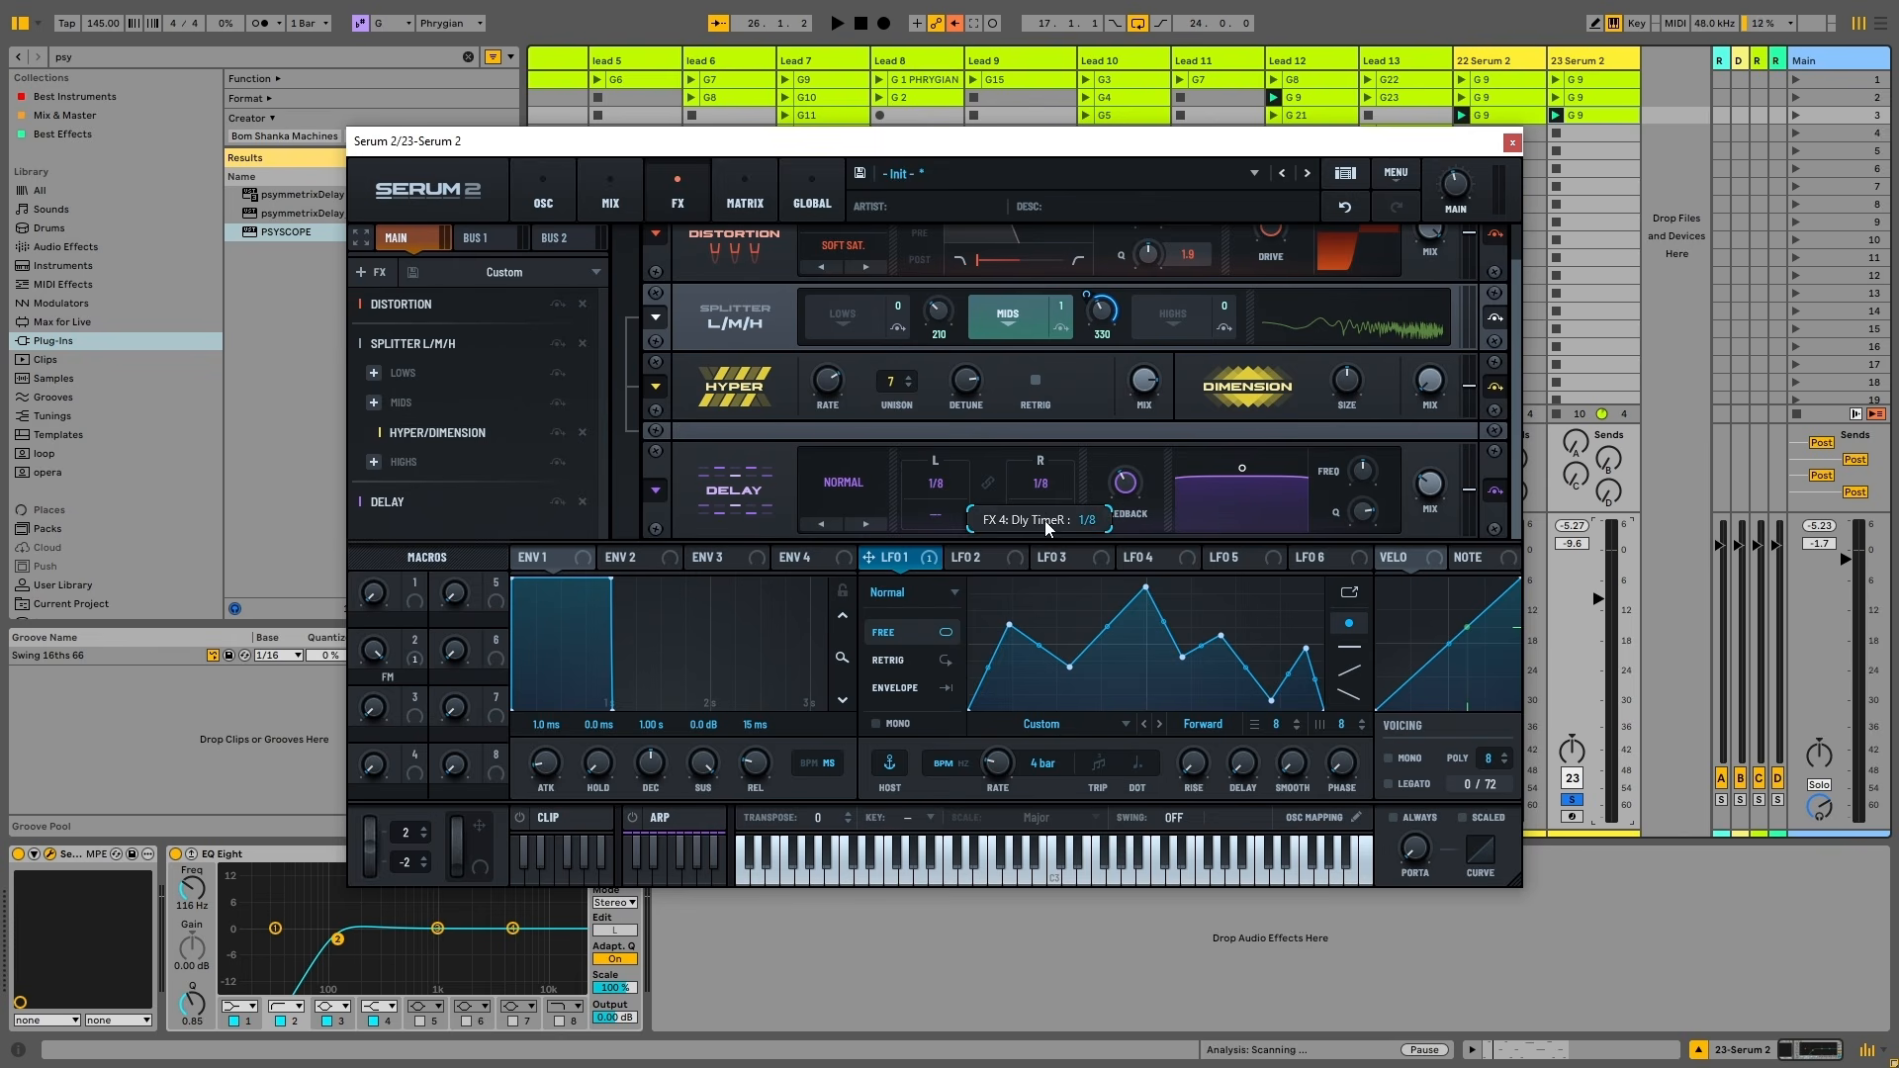
left_click_drag(1046, 520, 995, 271)
left_click_drag(946, 506, 994, 40)
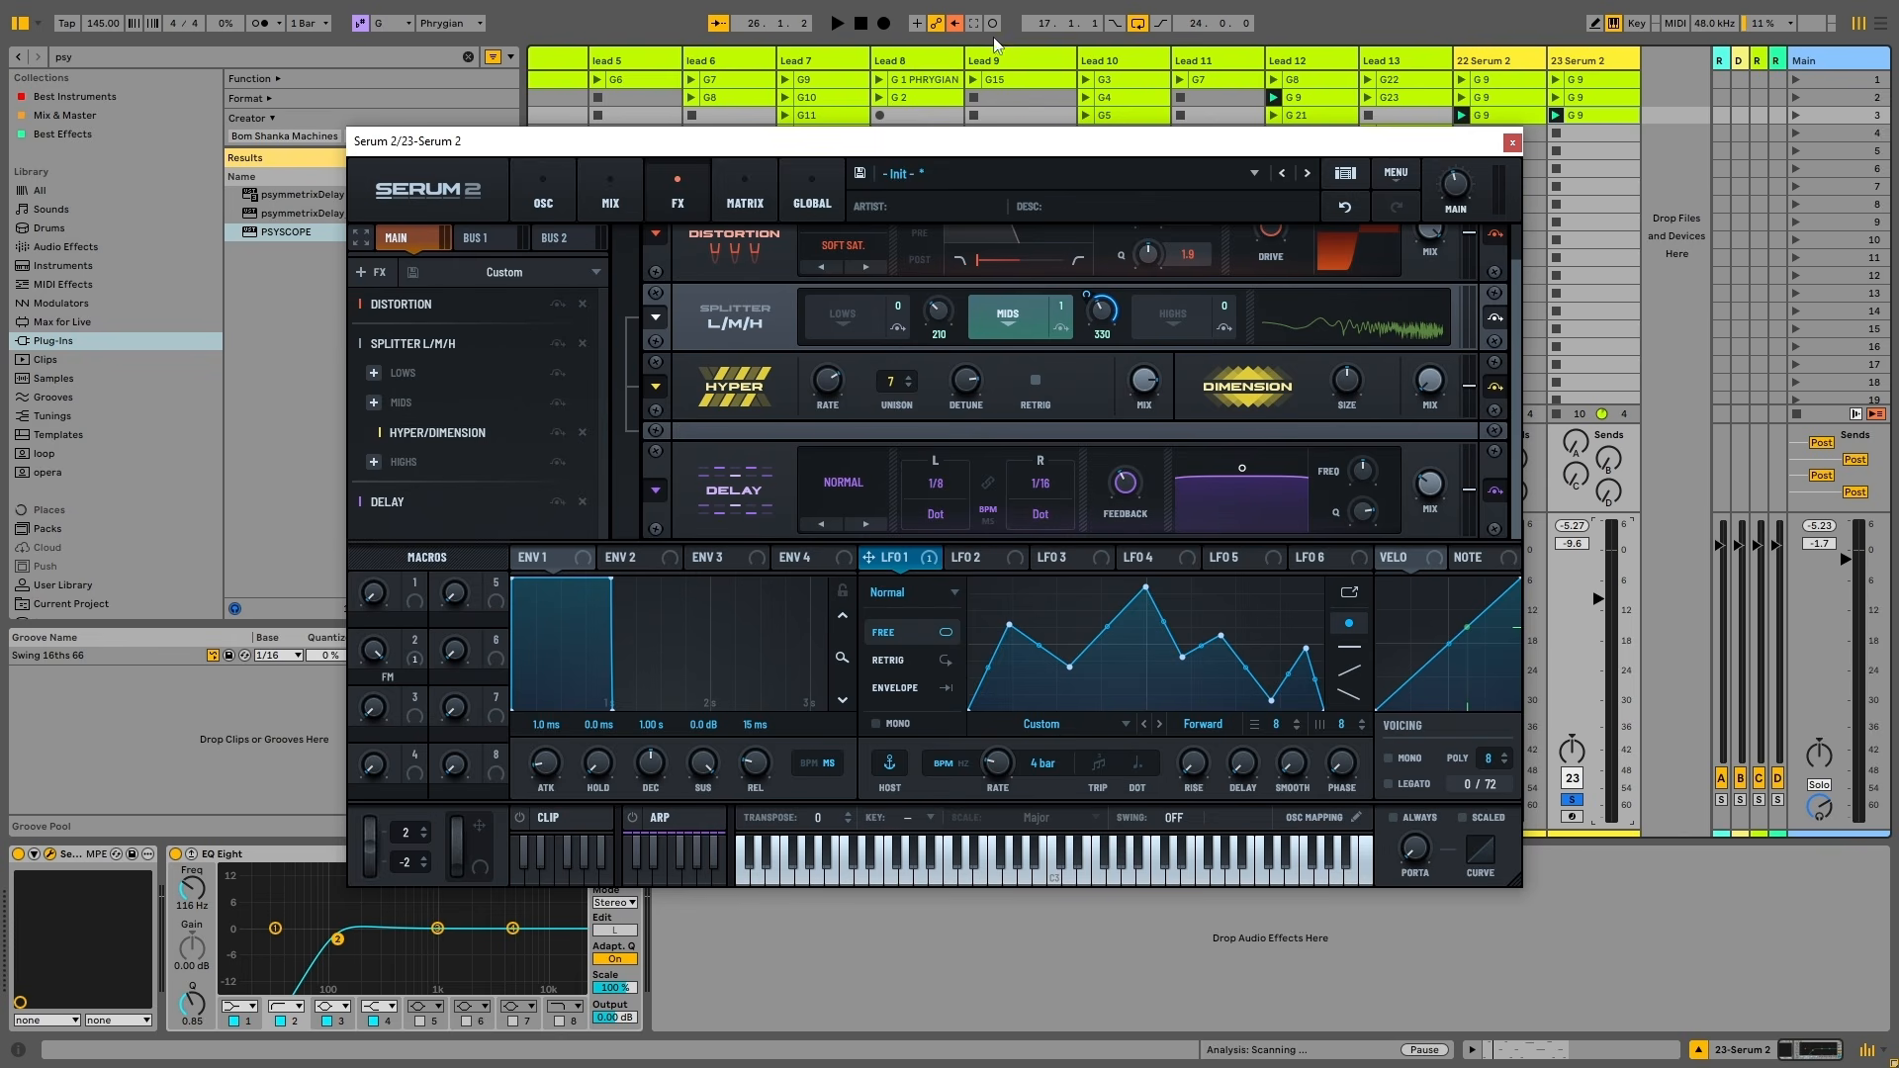
left_click(869, 481)
left_click(887, 539)
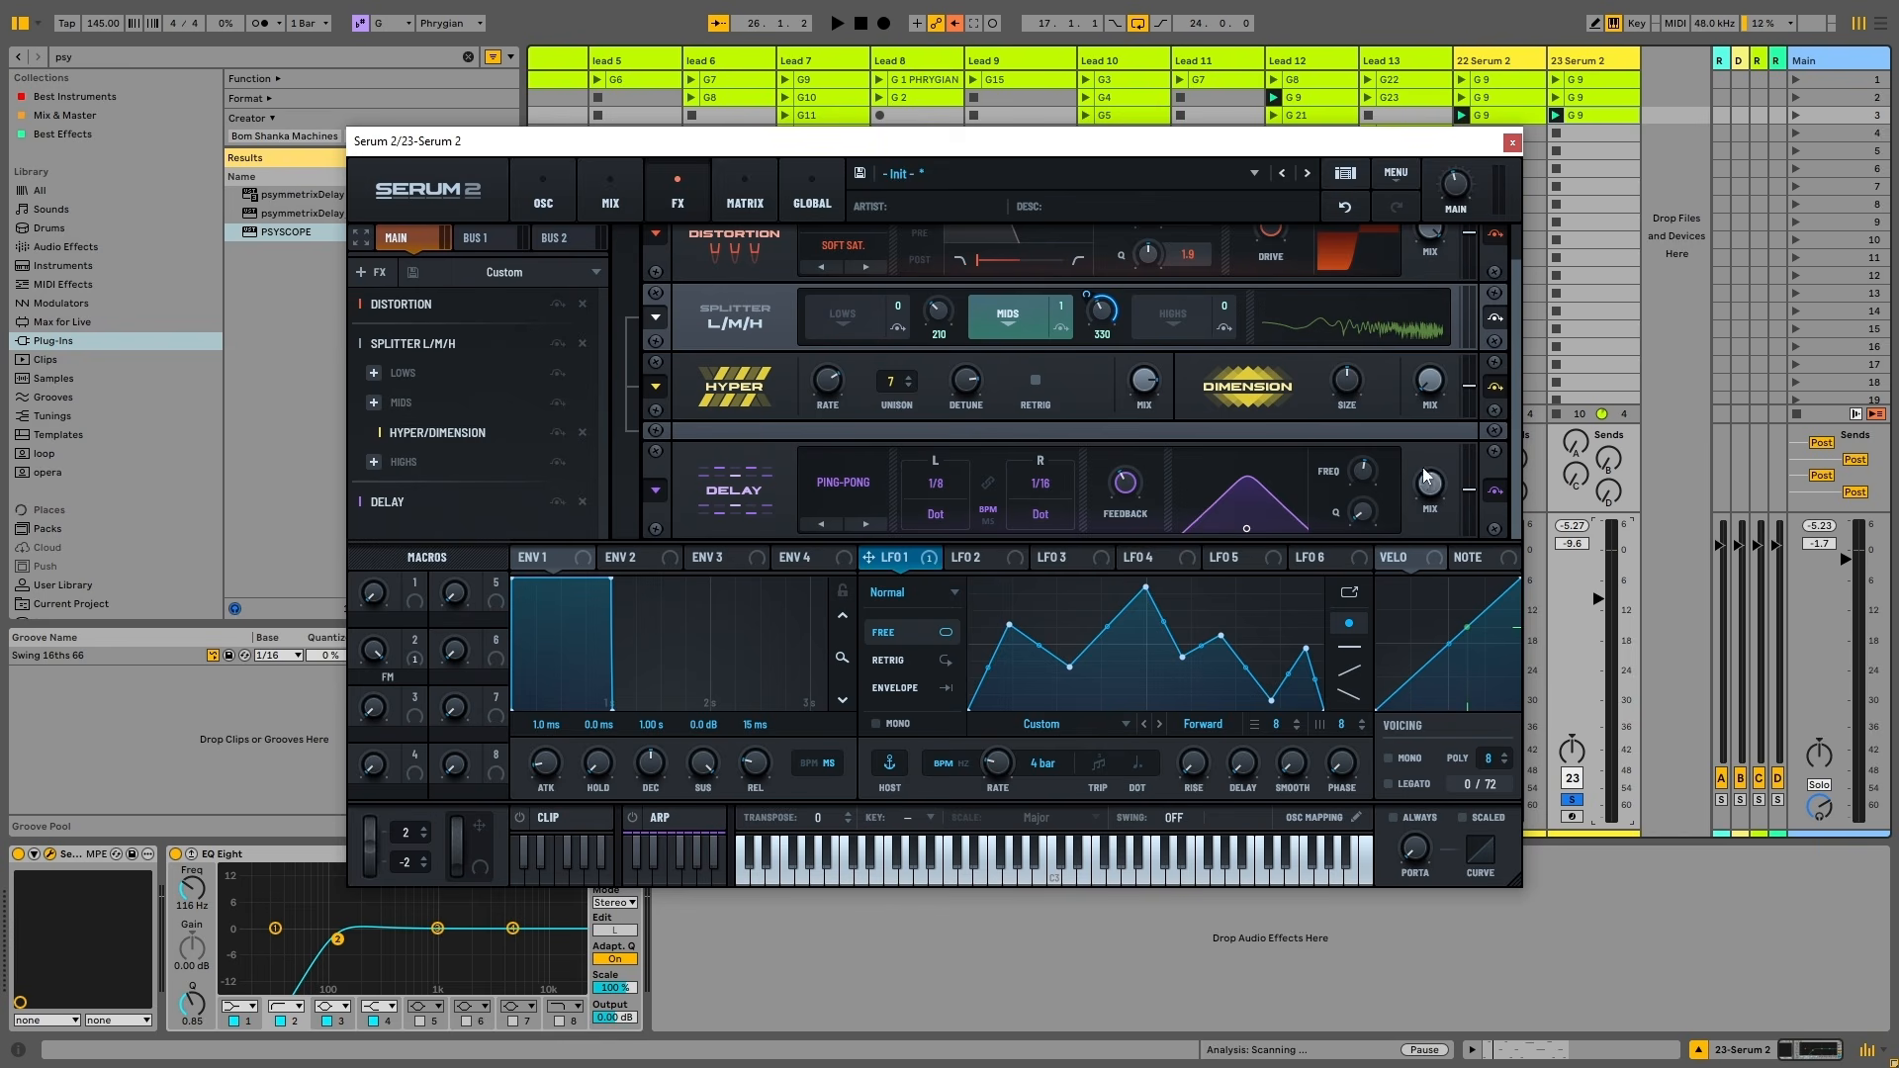
Play the track to audition the ping-pong delay, then stop
key("space")
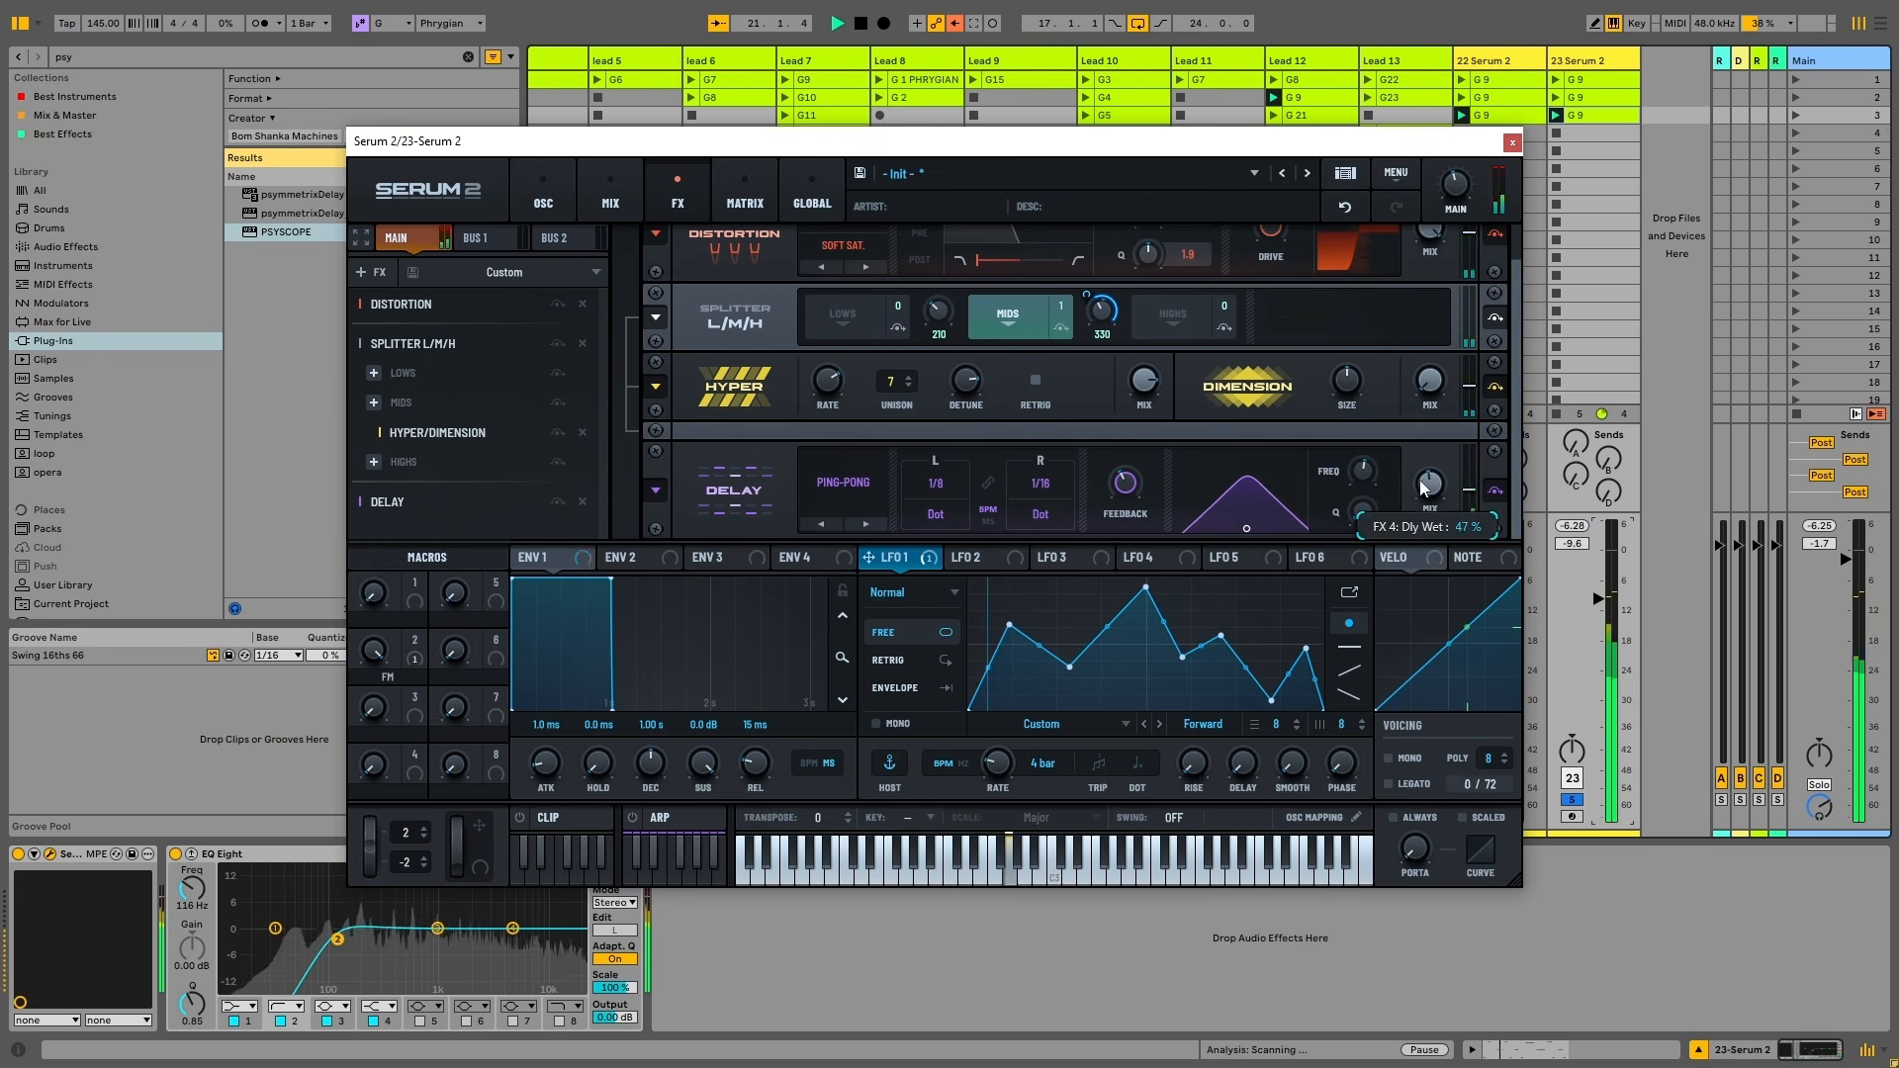
mouse_move(1429, 508)
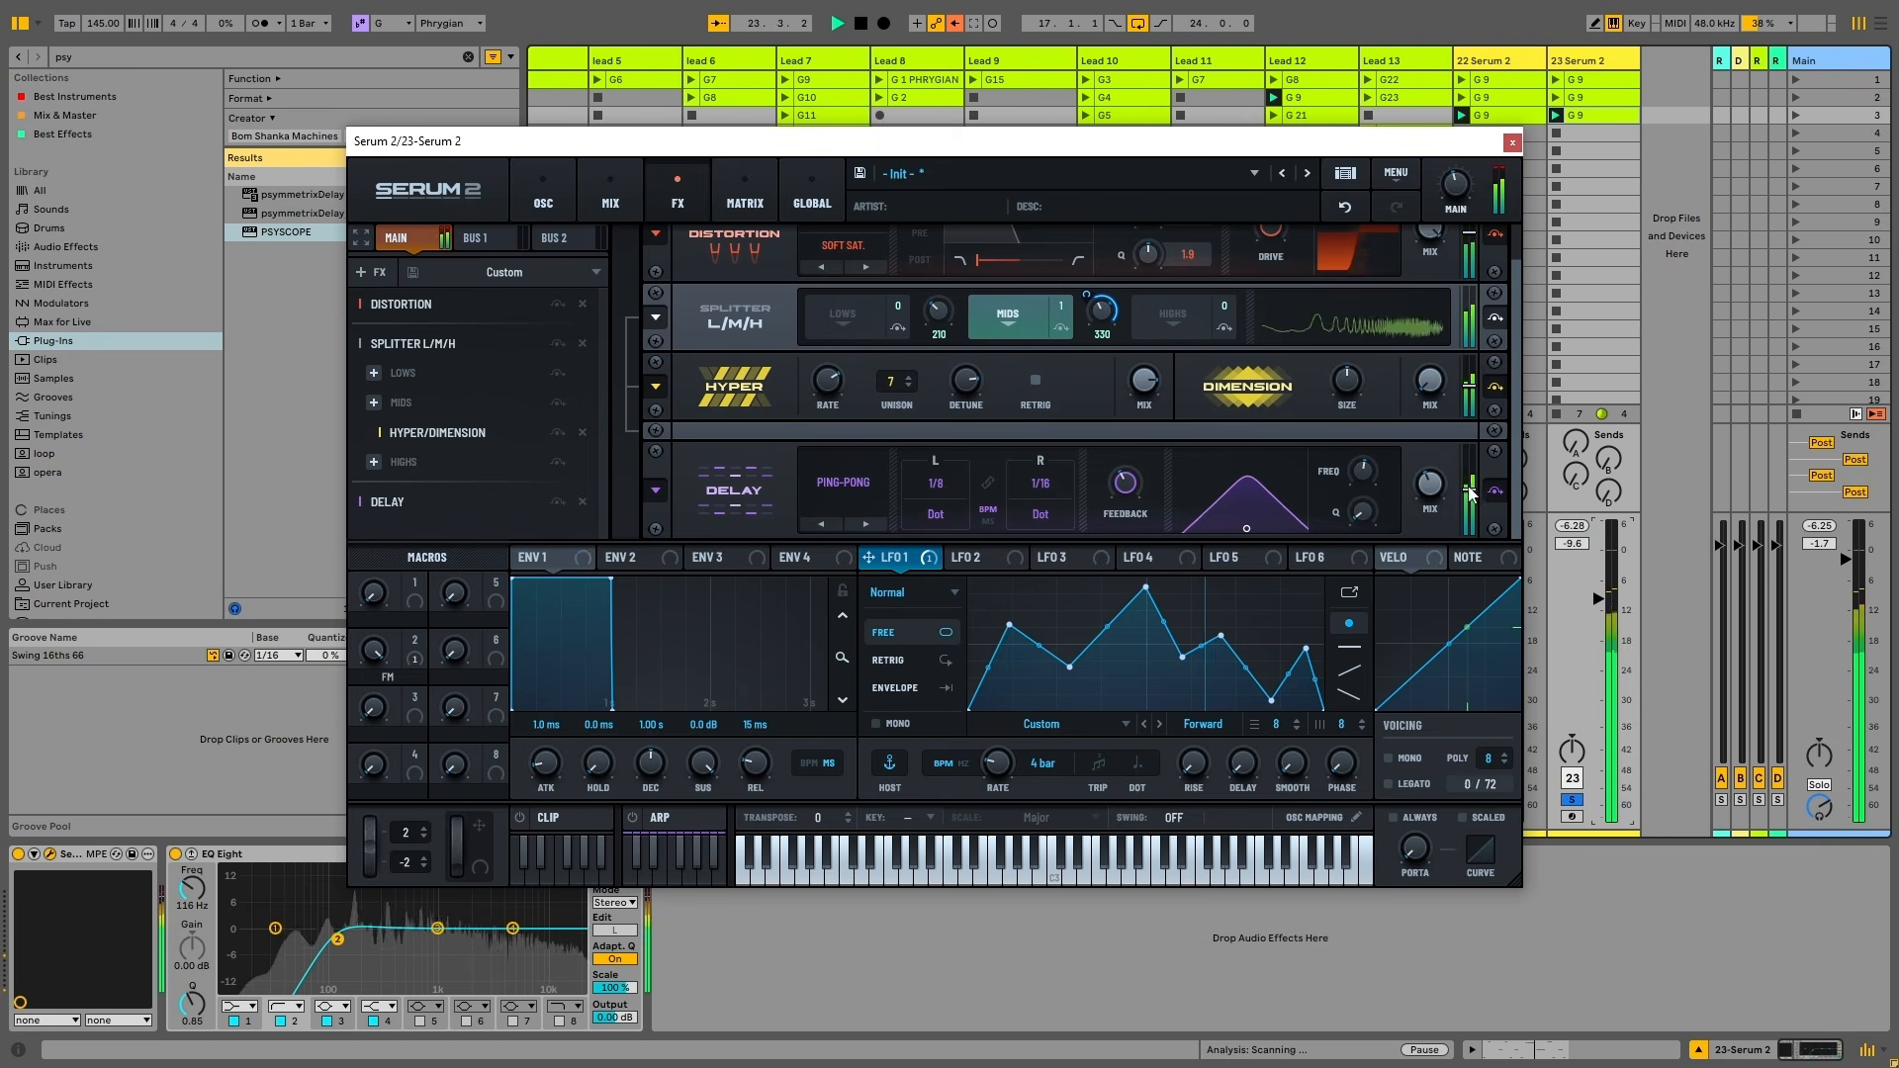
key("space")
Add a High 24 Filter after the delay, lower its cutoff, and assign macro 1 to it
left_click(373, 272)
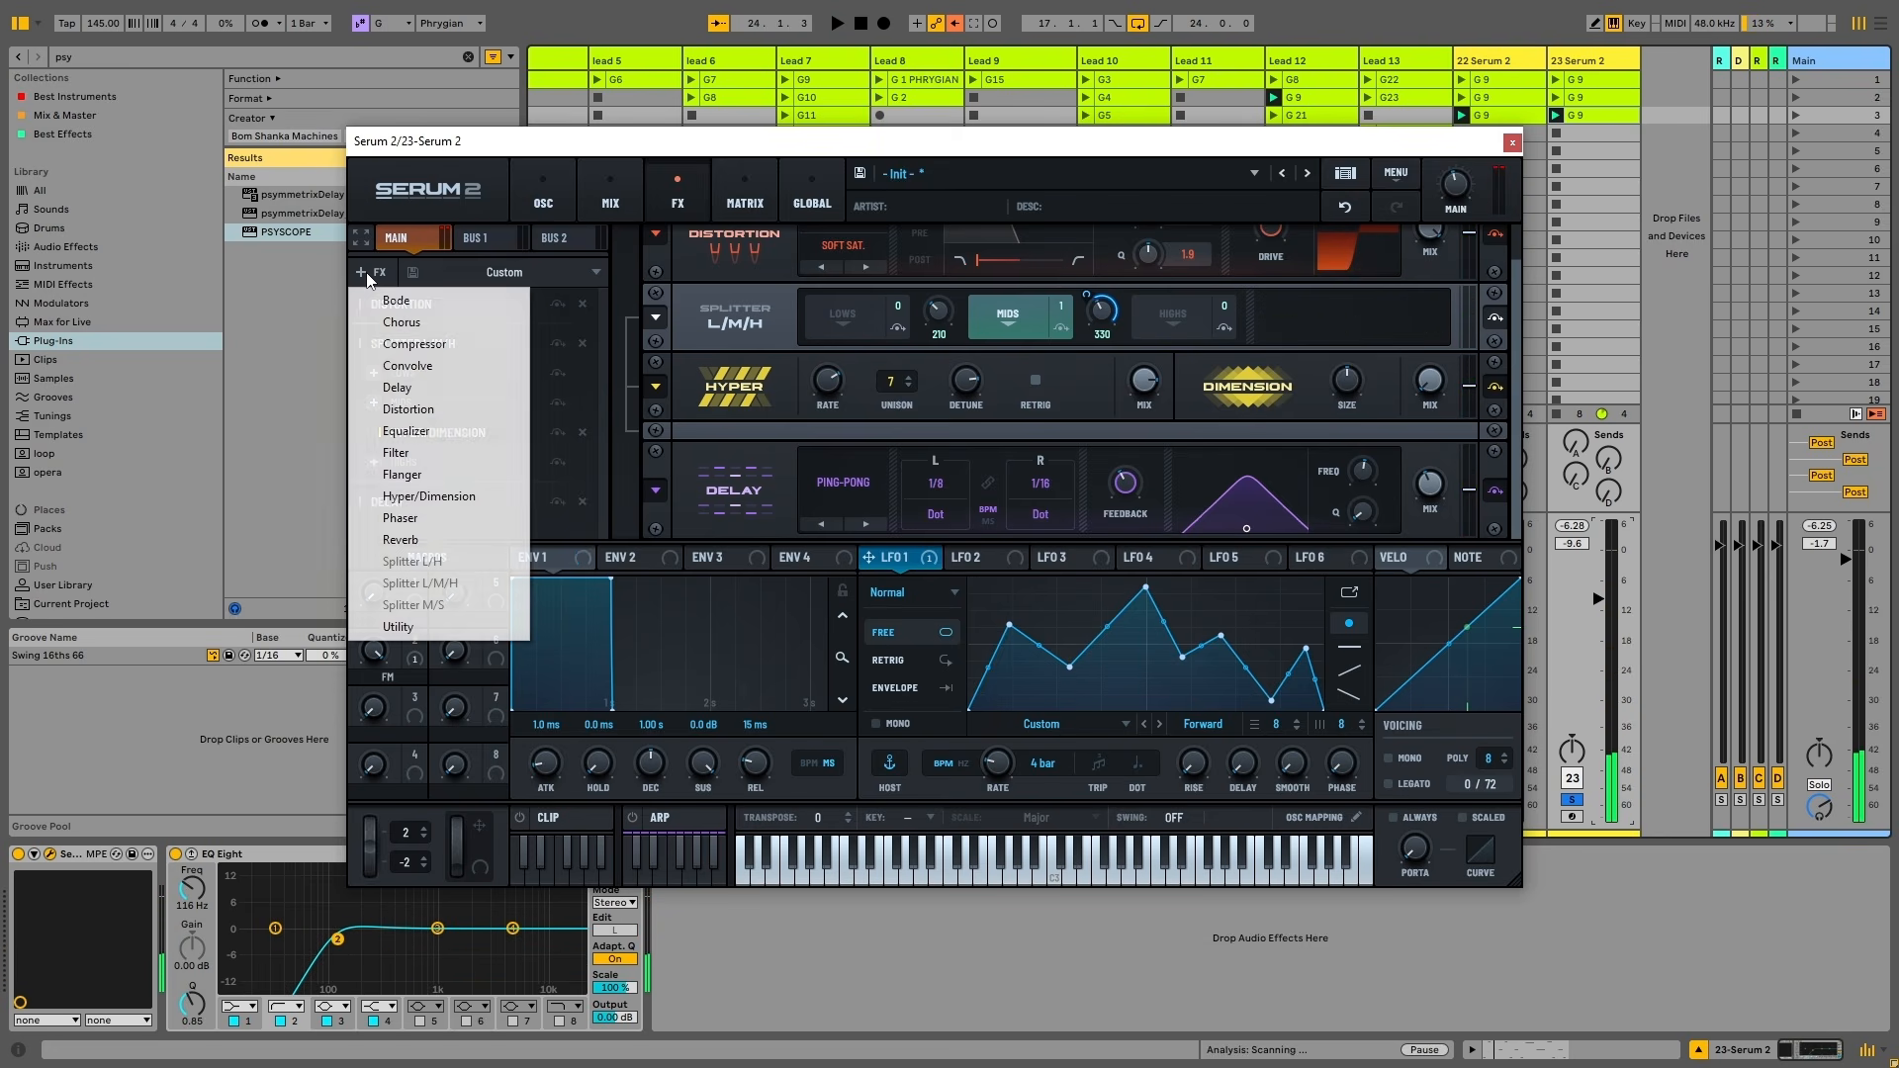
left_click(423, 453)
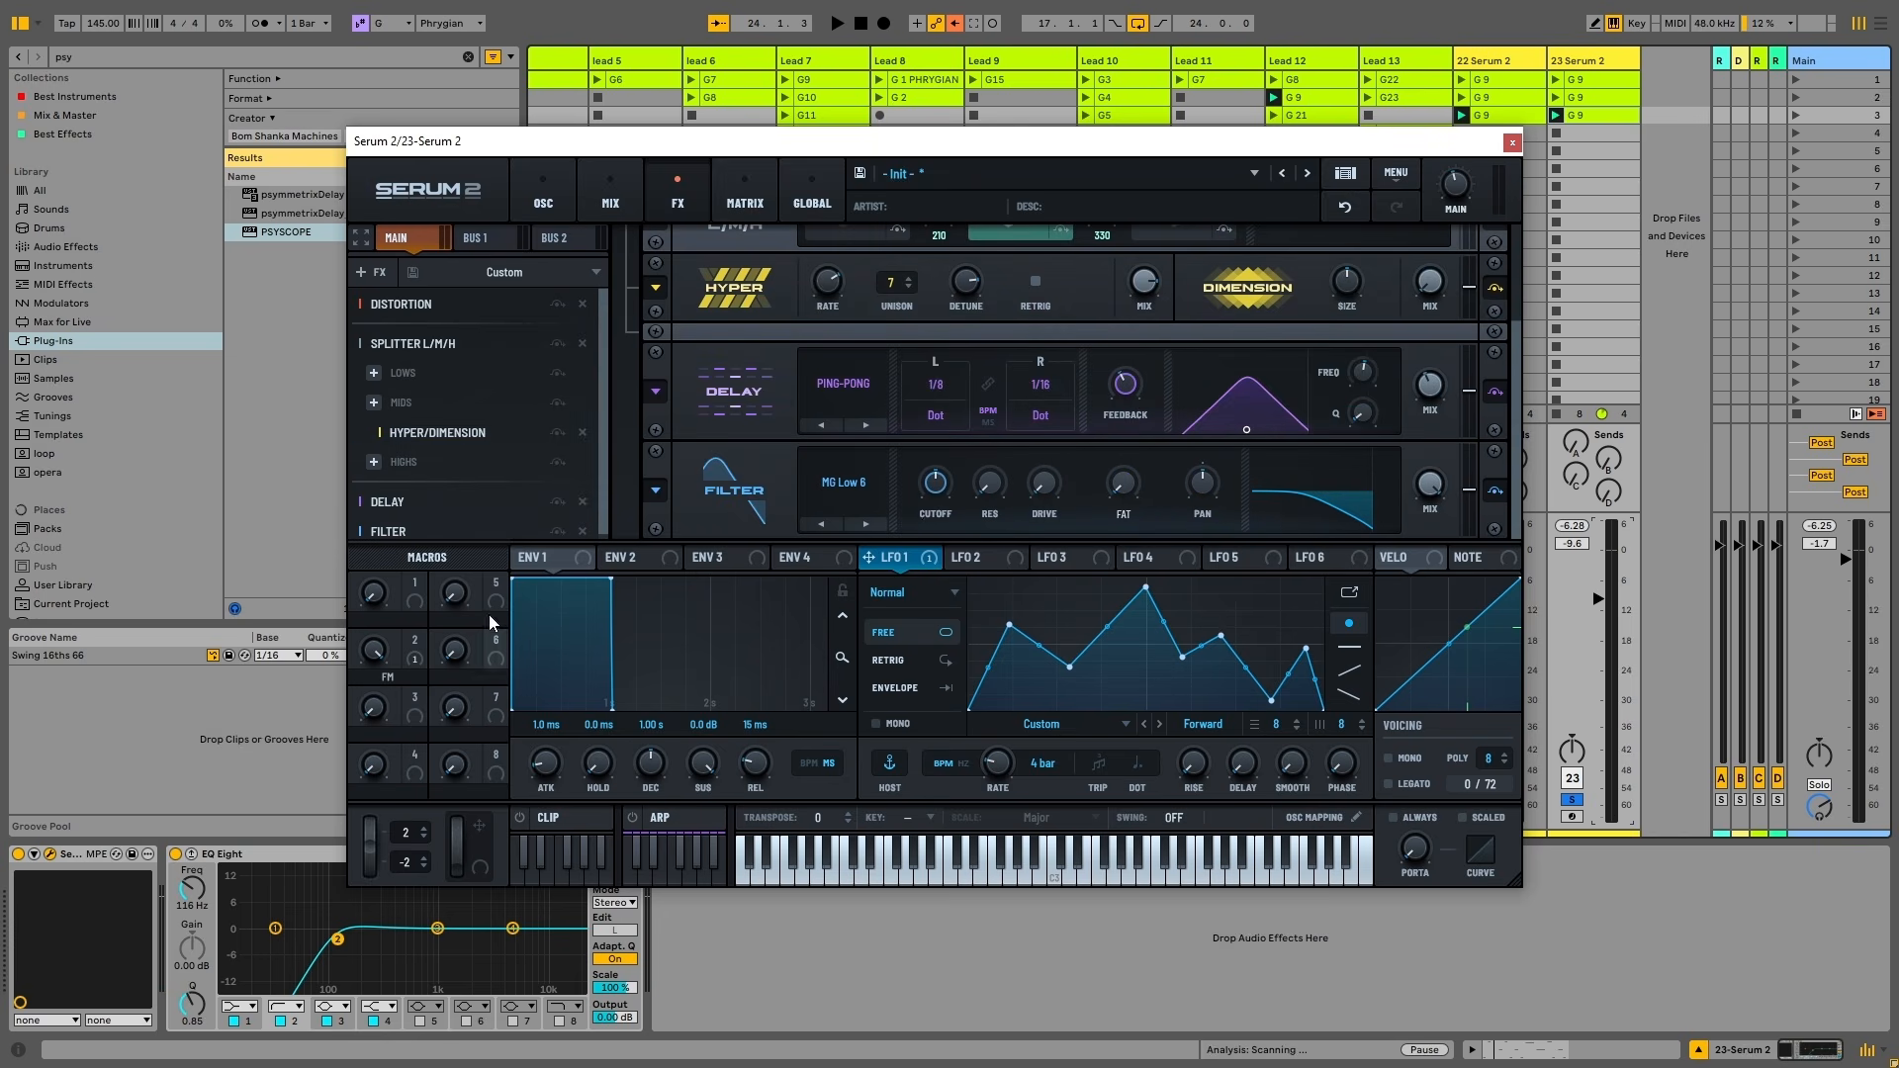
left_click(836, 484)
mouse_move(870, 526)
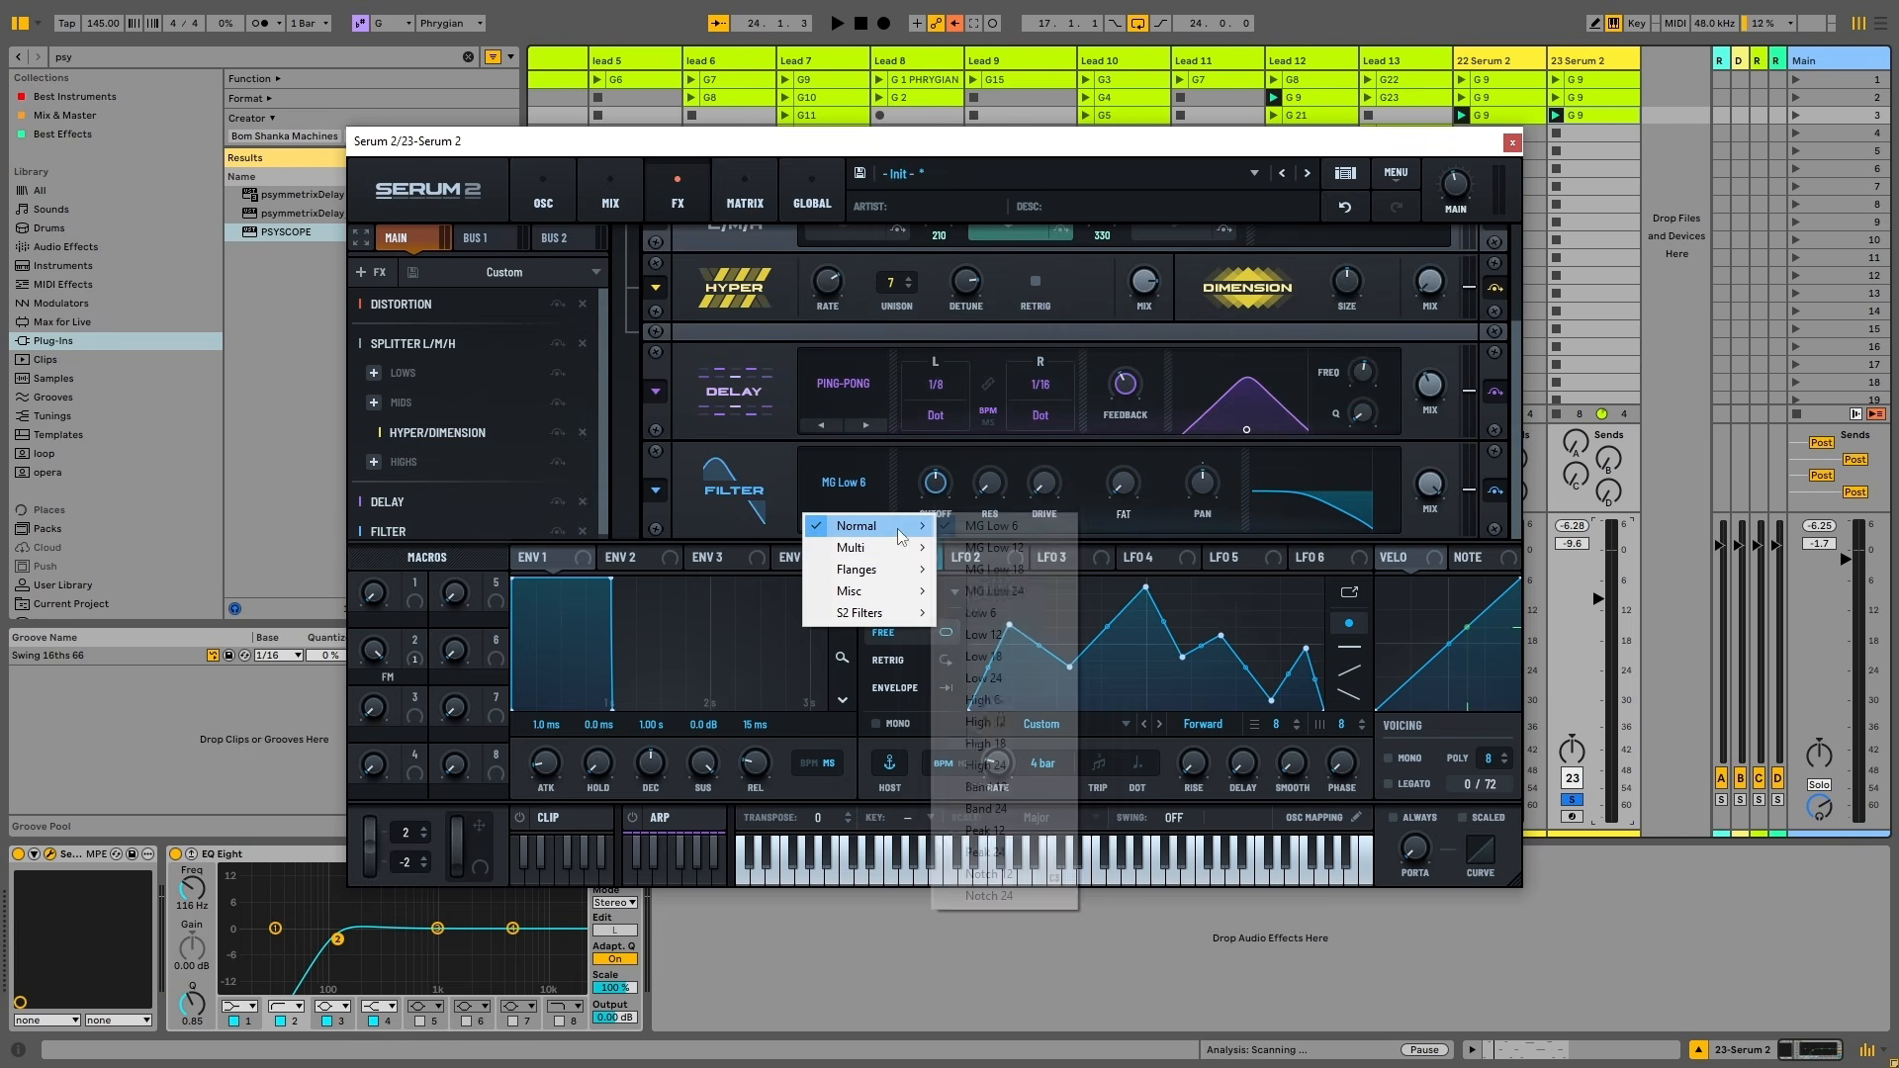
left_click(1015, 765)
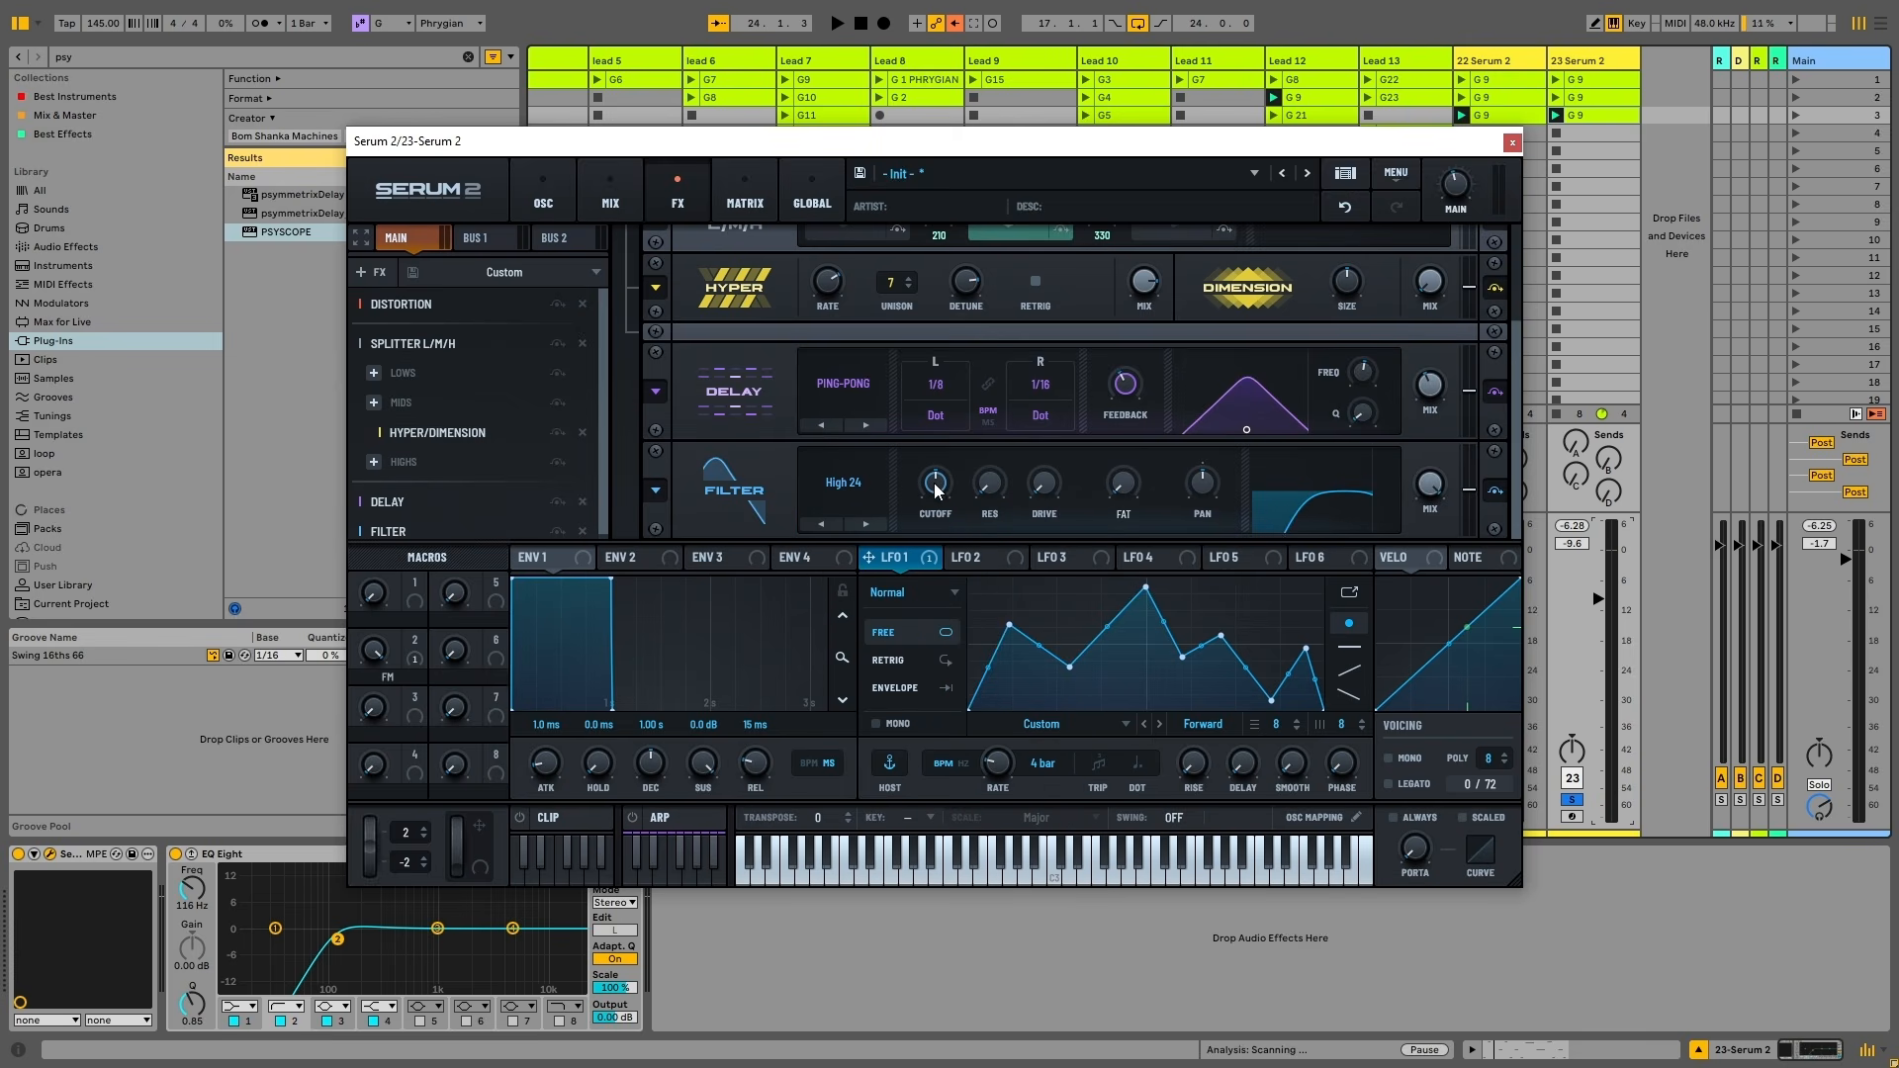
left_click_drag(934, 489, 916, 561)
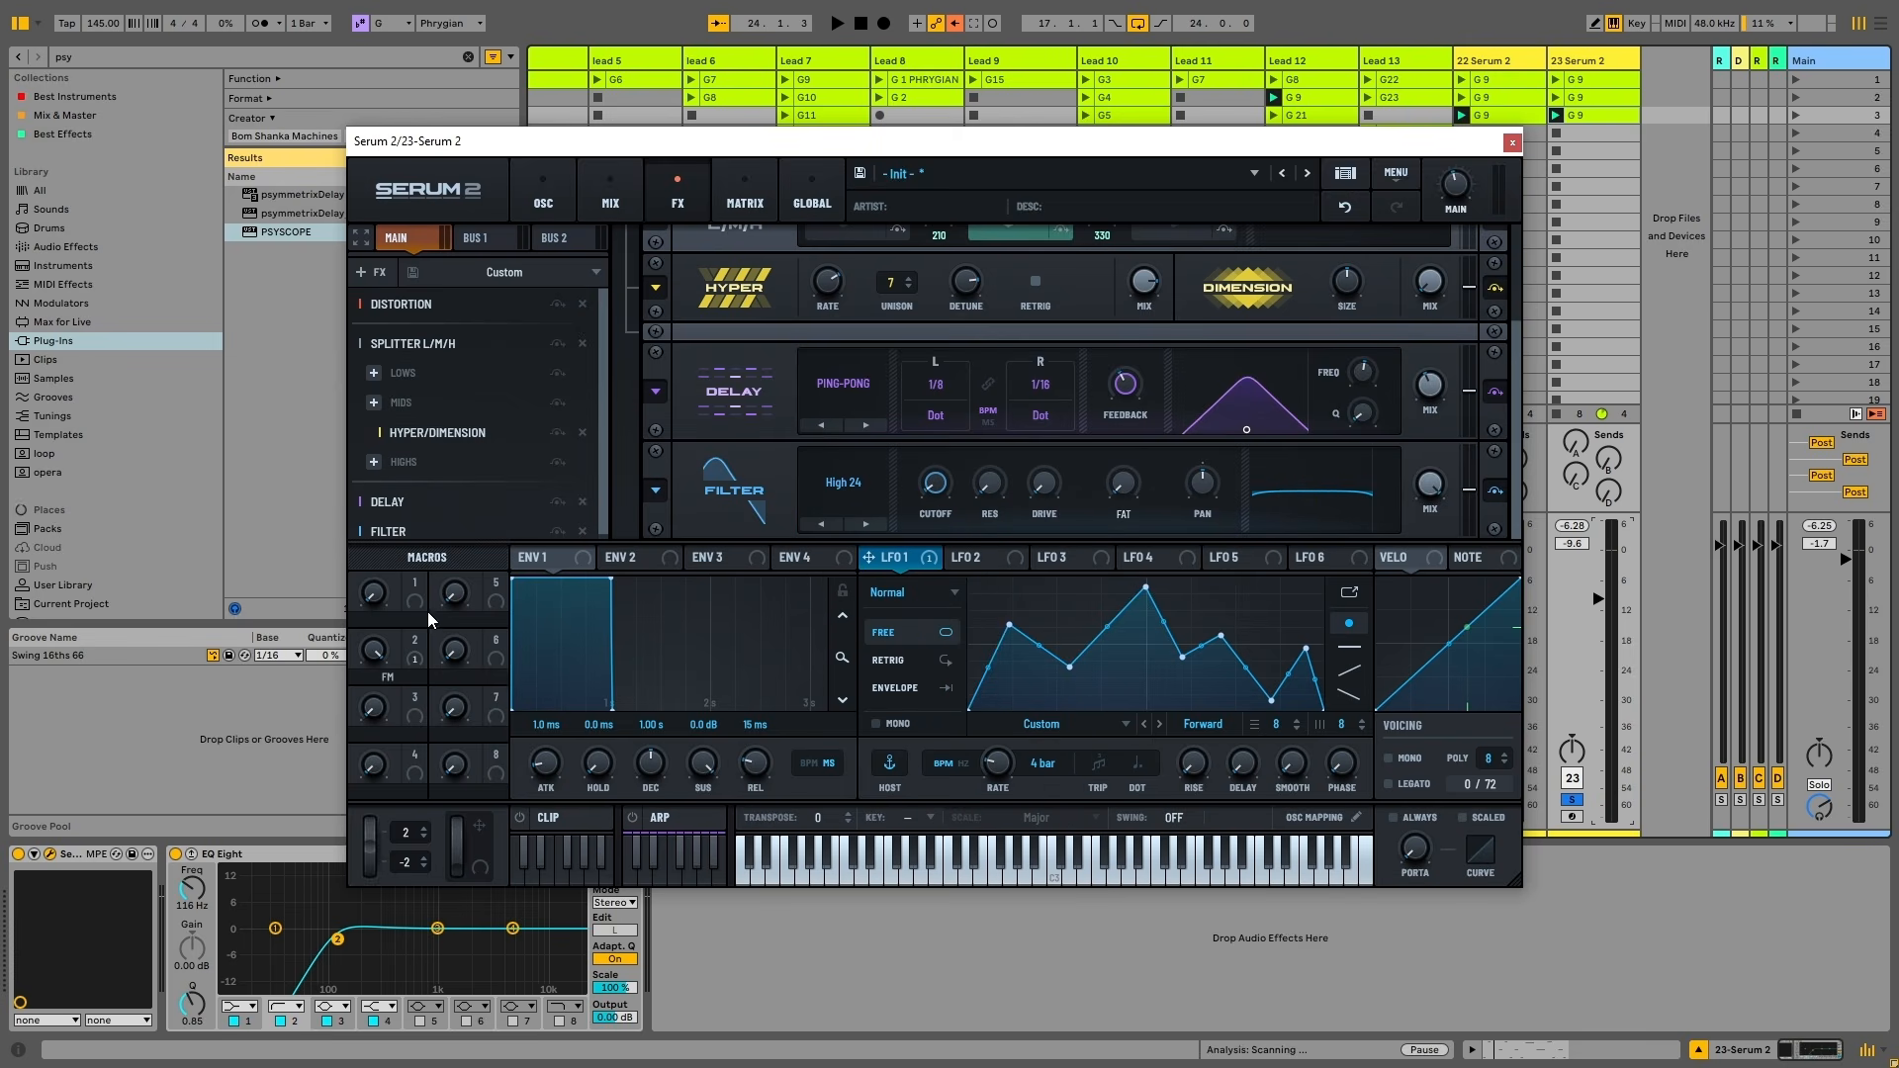
left_click_drag(415, 600, 934, 483)
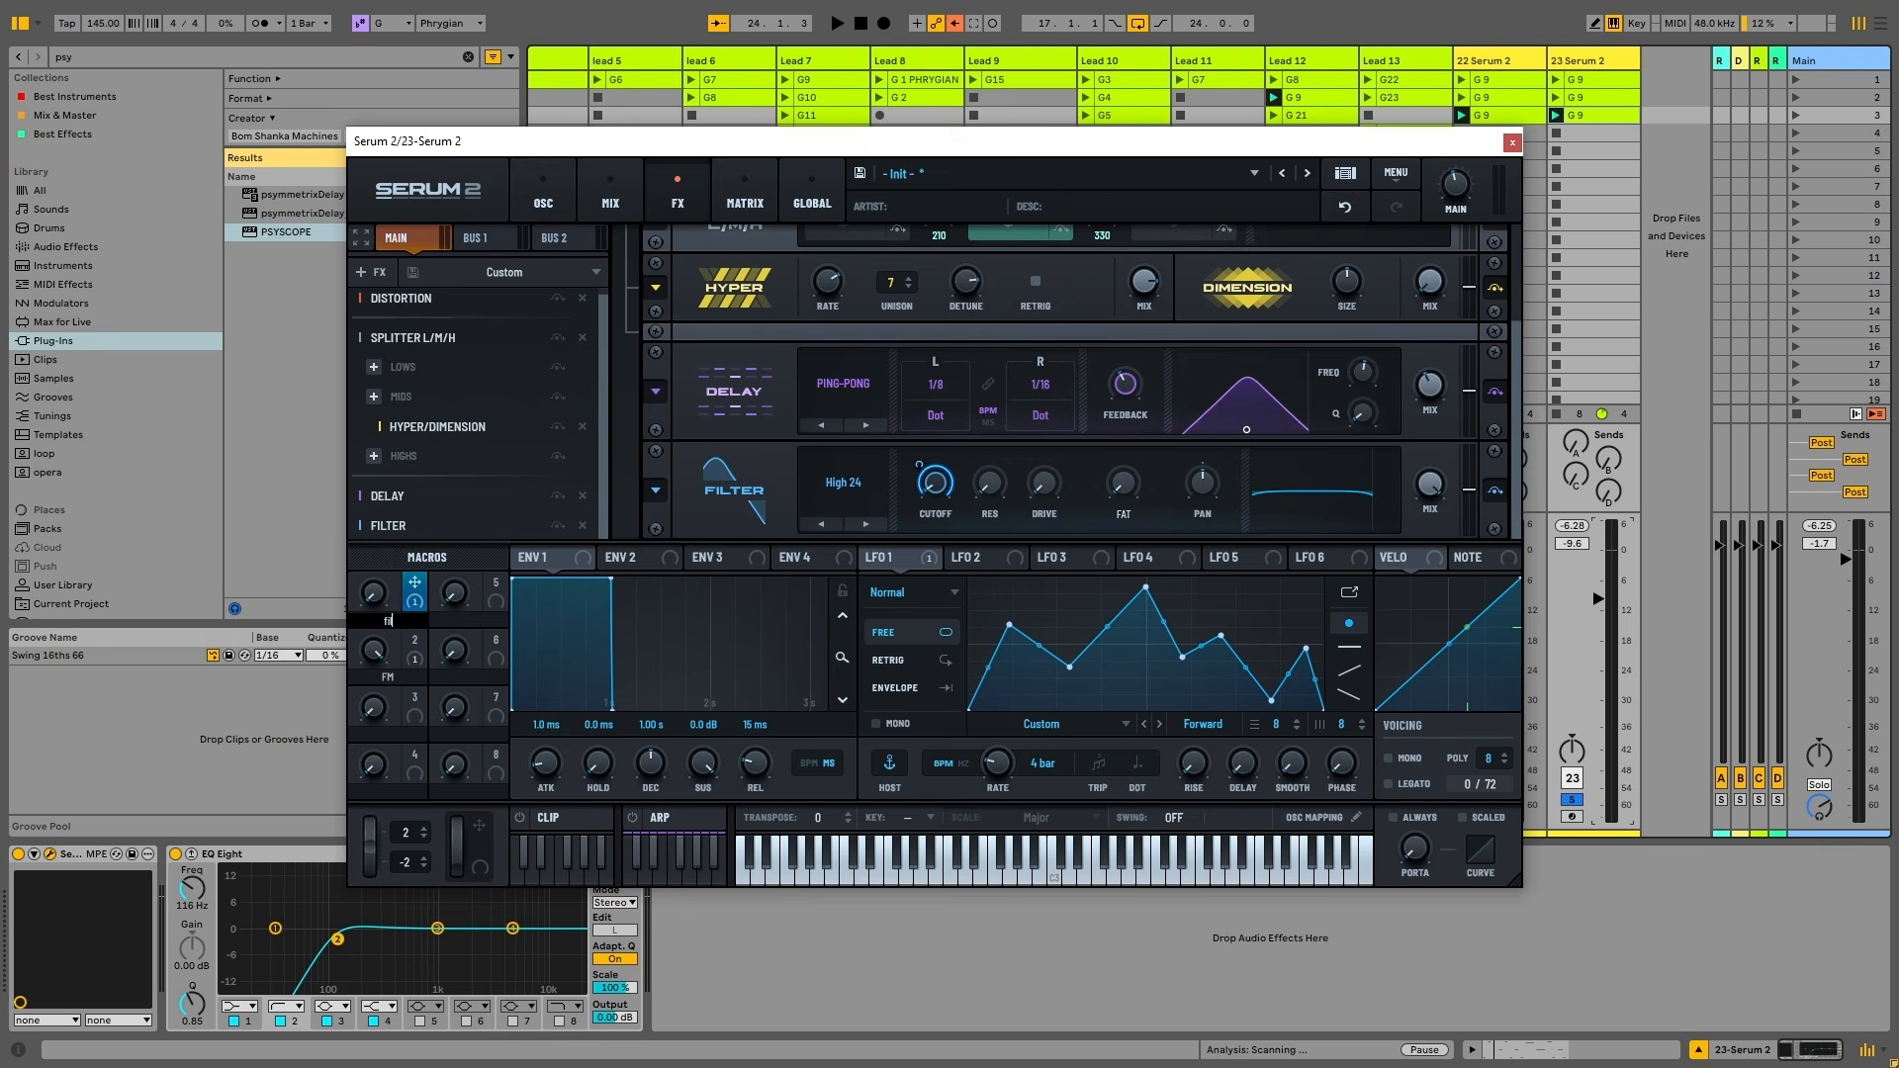
Name macro 1 FILTER, test its sweep, and link macro 5 to the filter resonance as RESO
type("lt")
key("space")
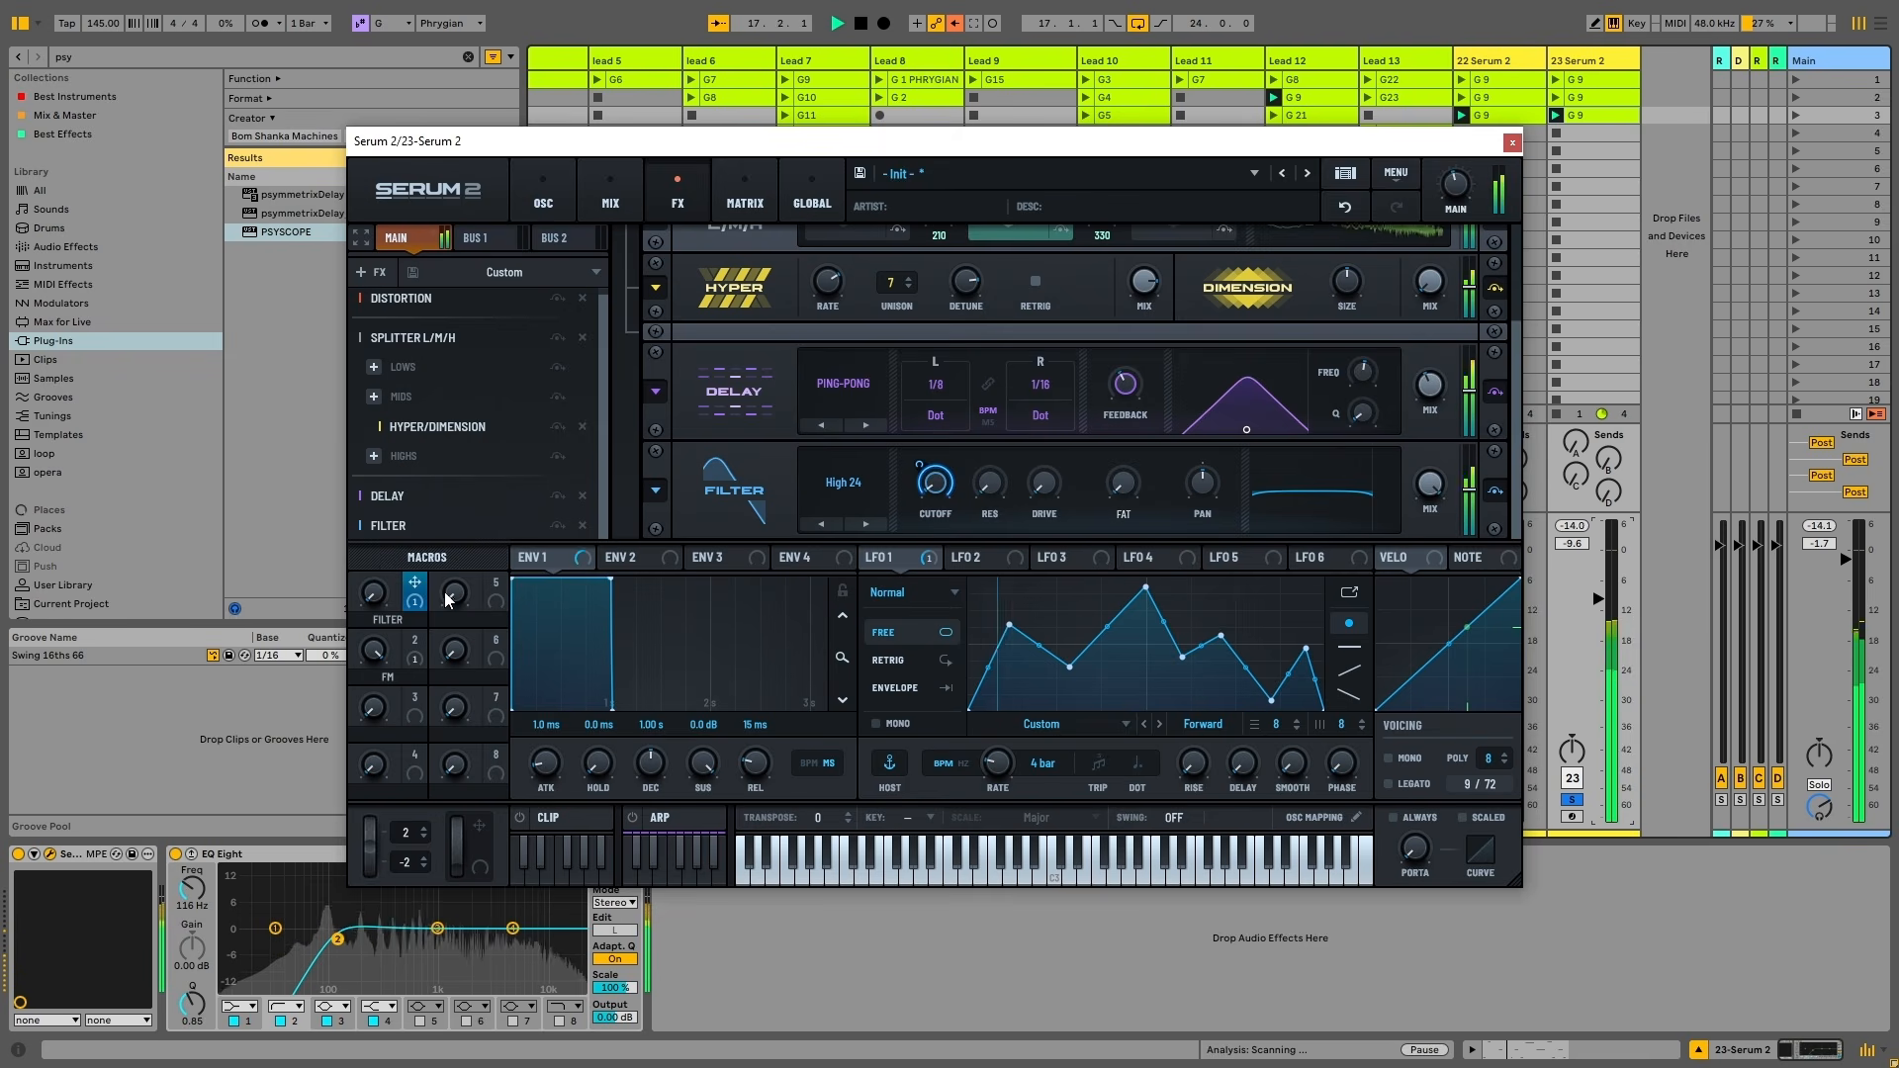
left_click_drag(378, 589, 385, 545)
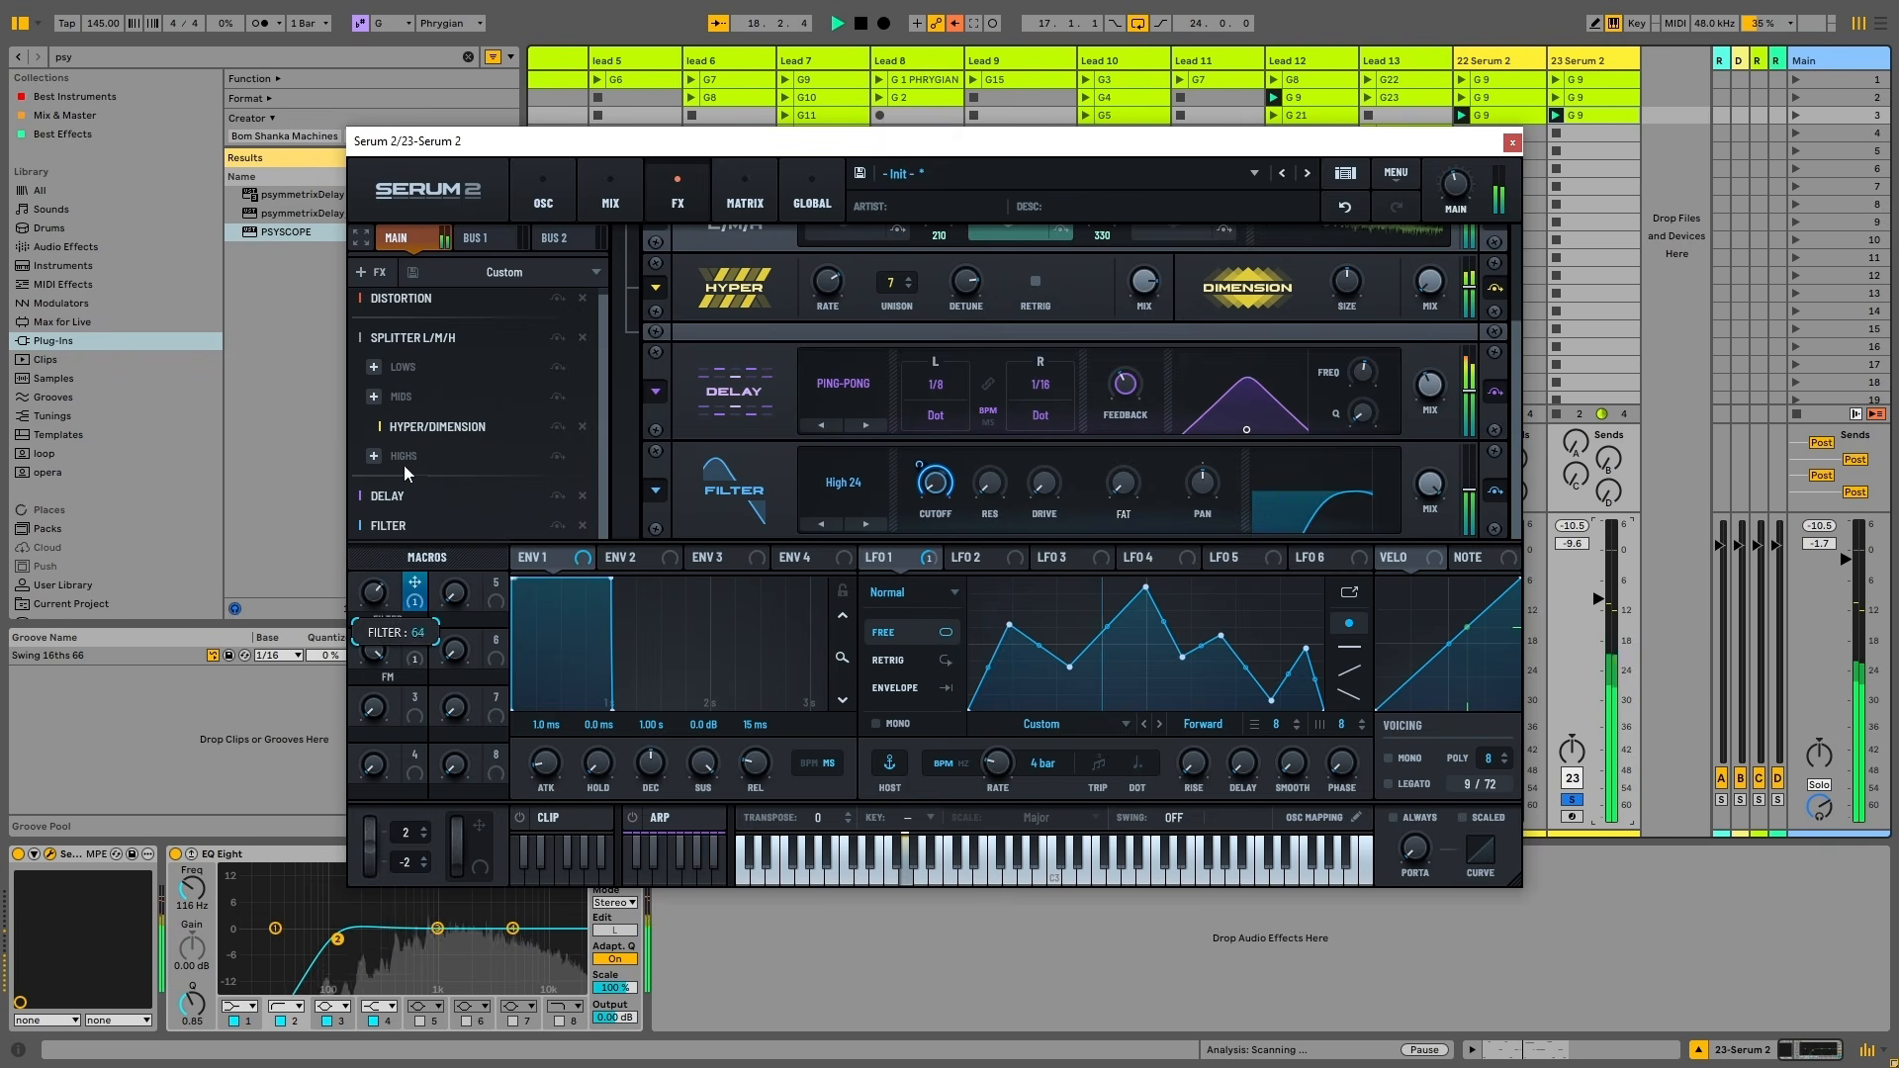
key("space")
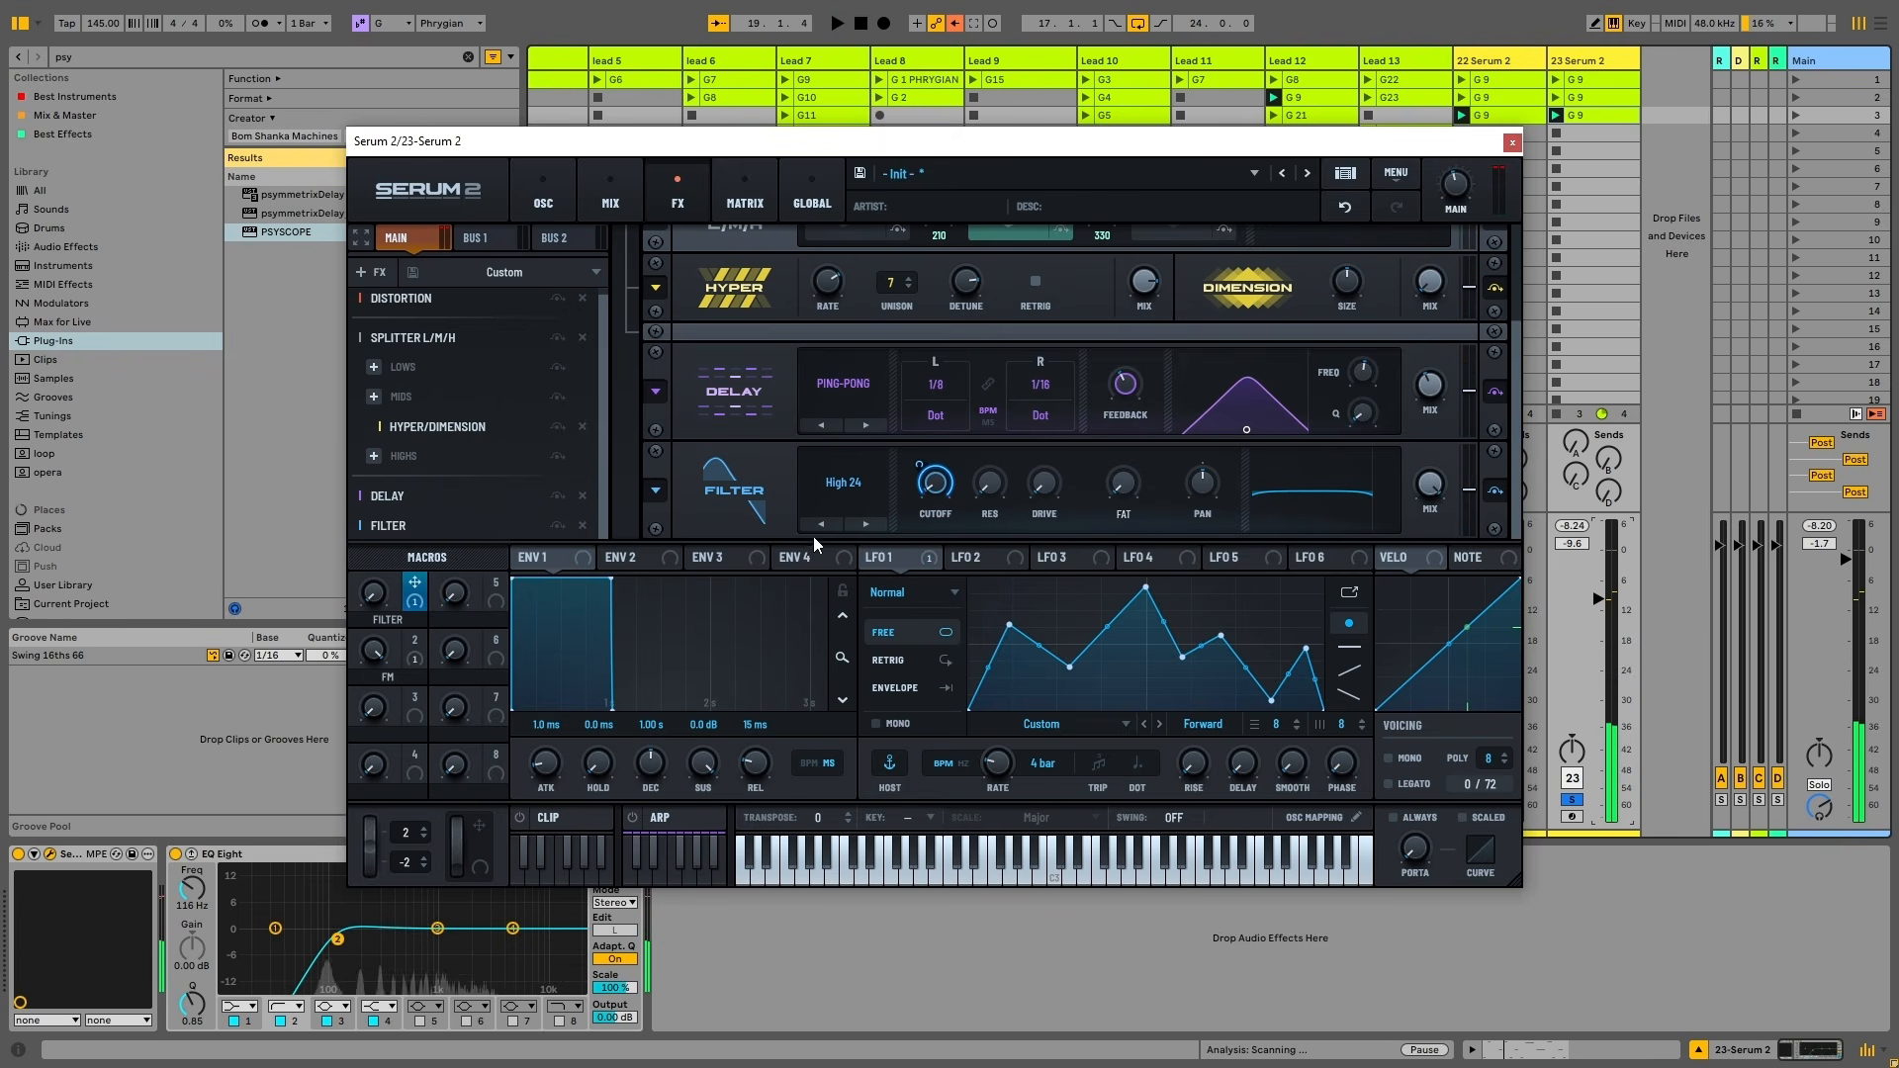
left_click_drag(496, 582, 975, 495)
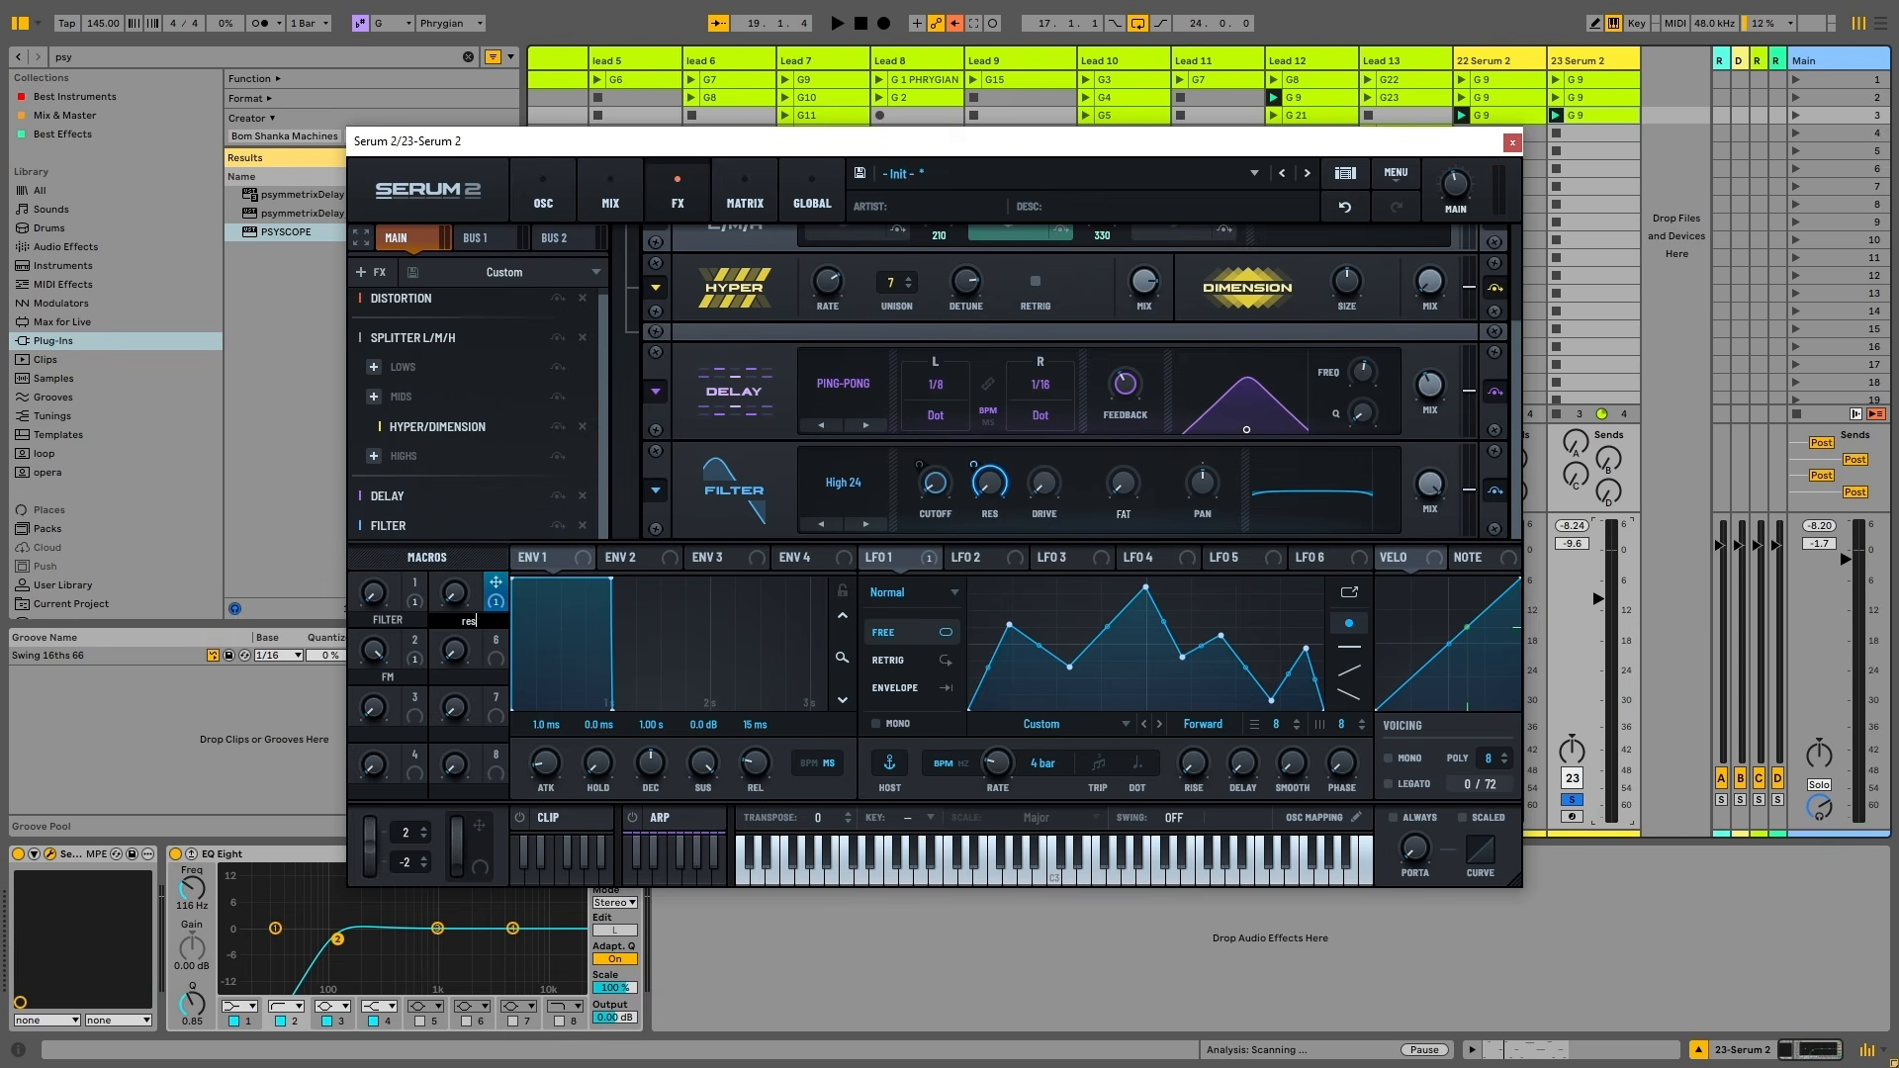
key("space")
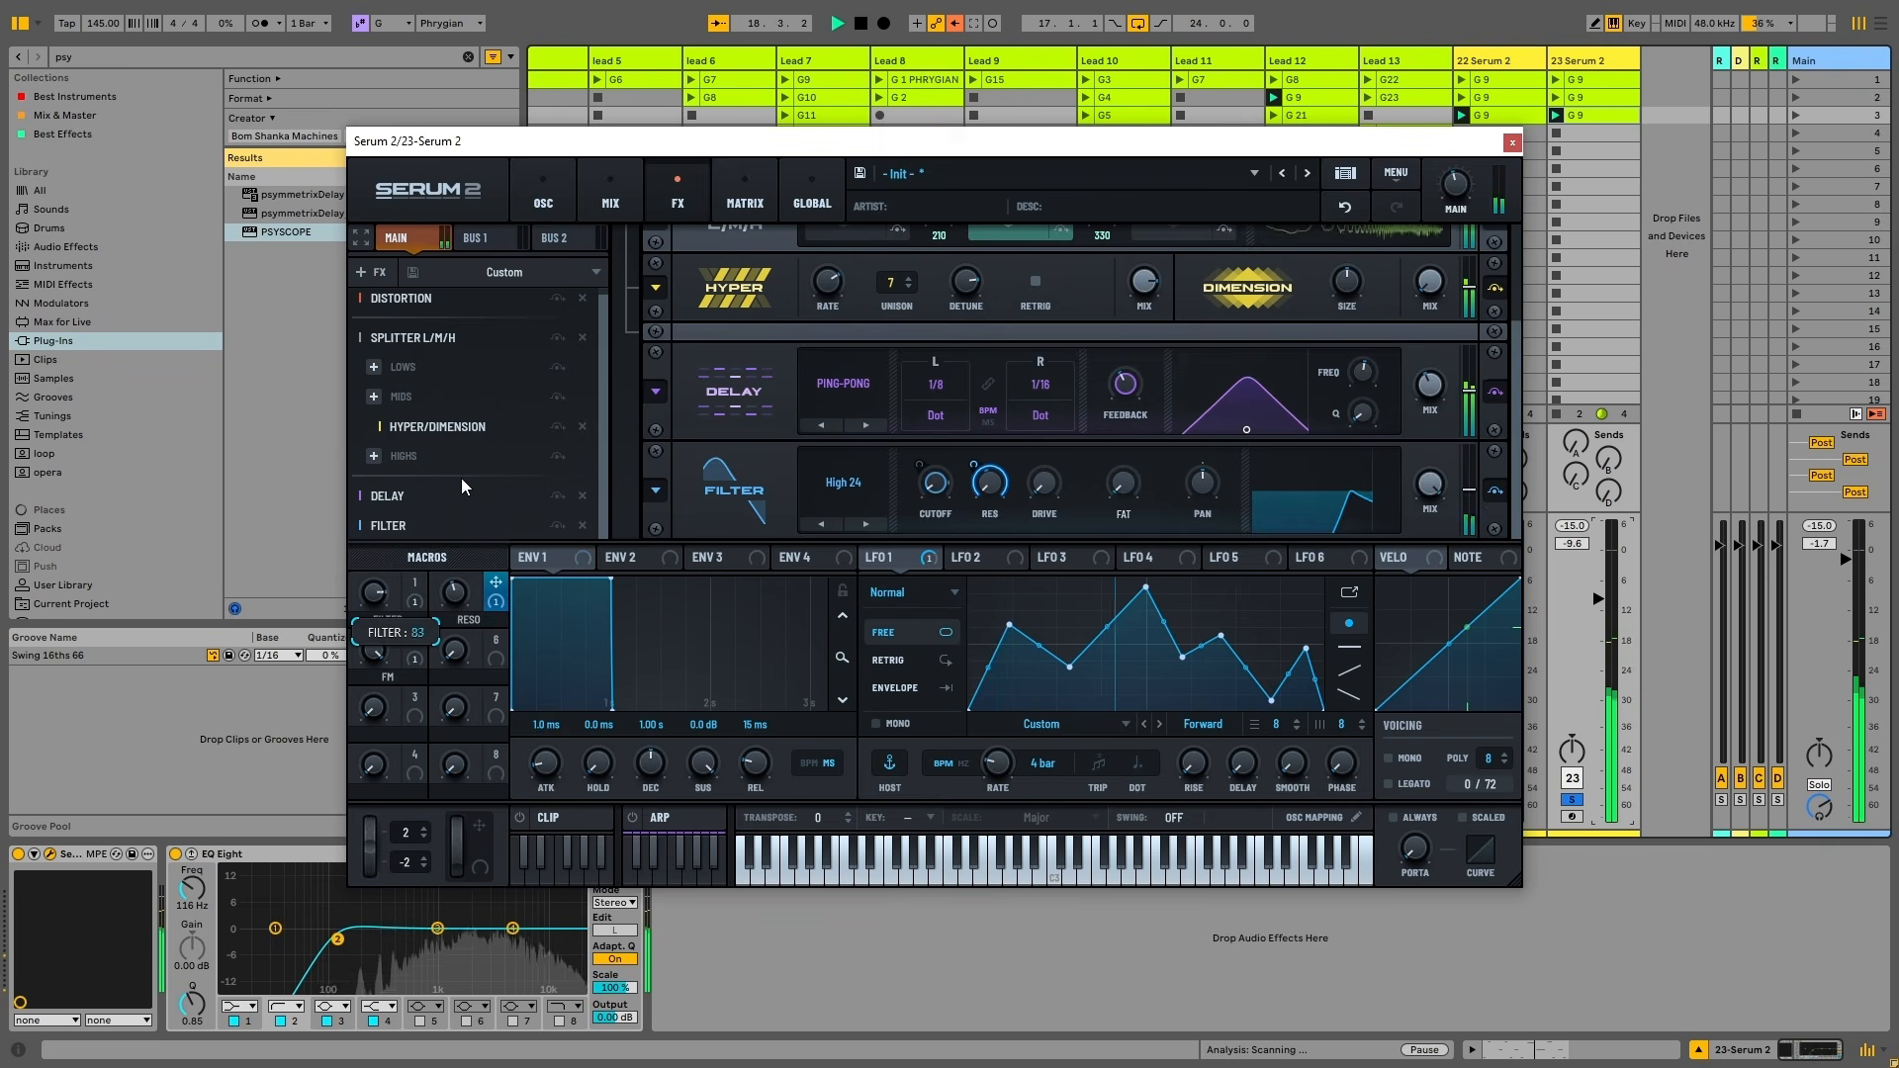
key("space")
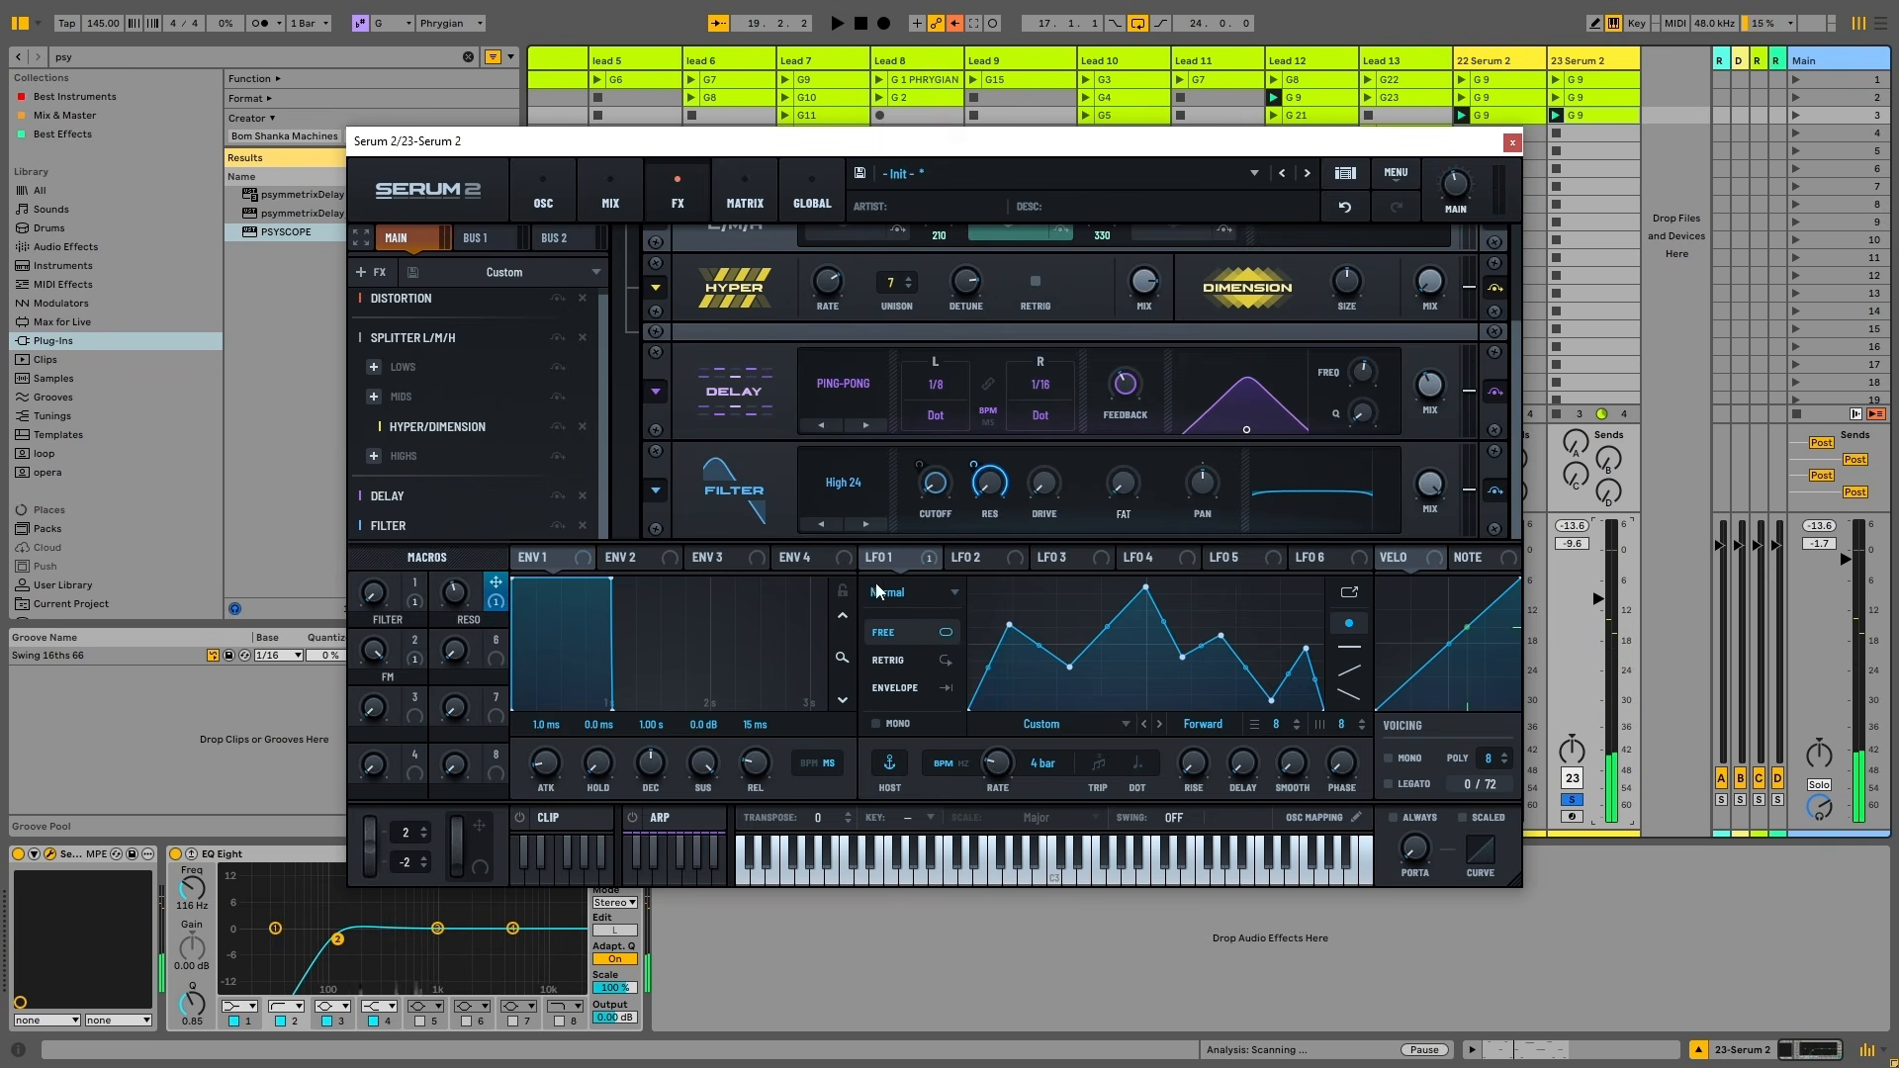
Raise the filter drive to 17%, unsolo track 23, and sweep the FILTER macro while playing
left_click_drag(1046, 500, 1046, 457)
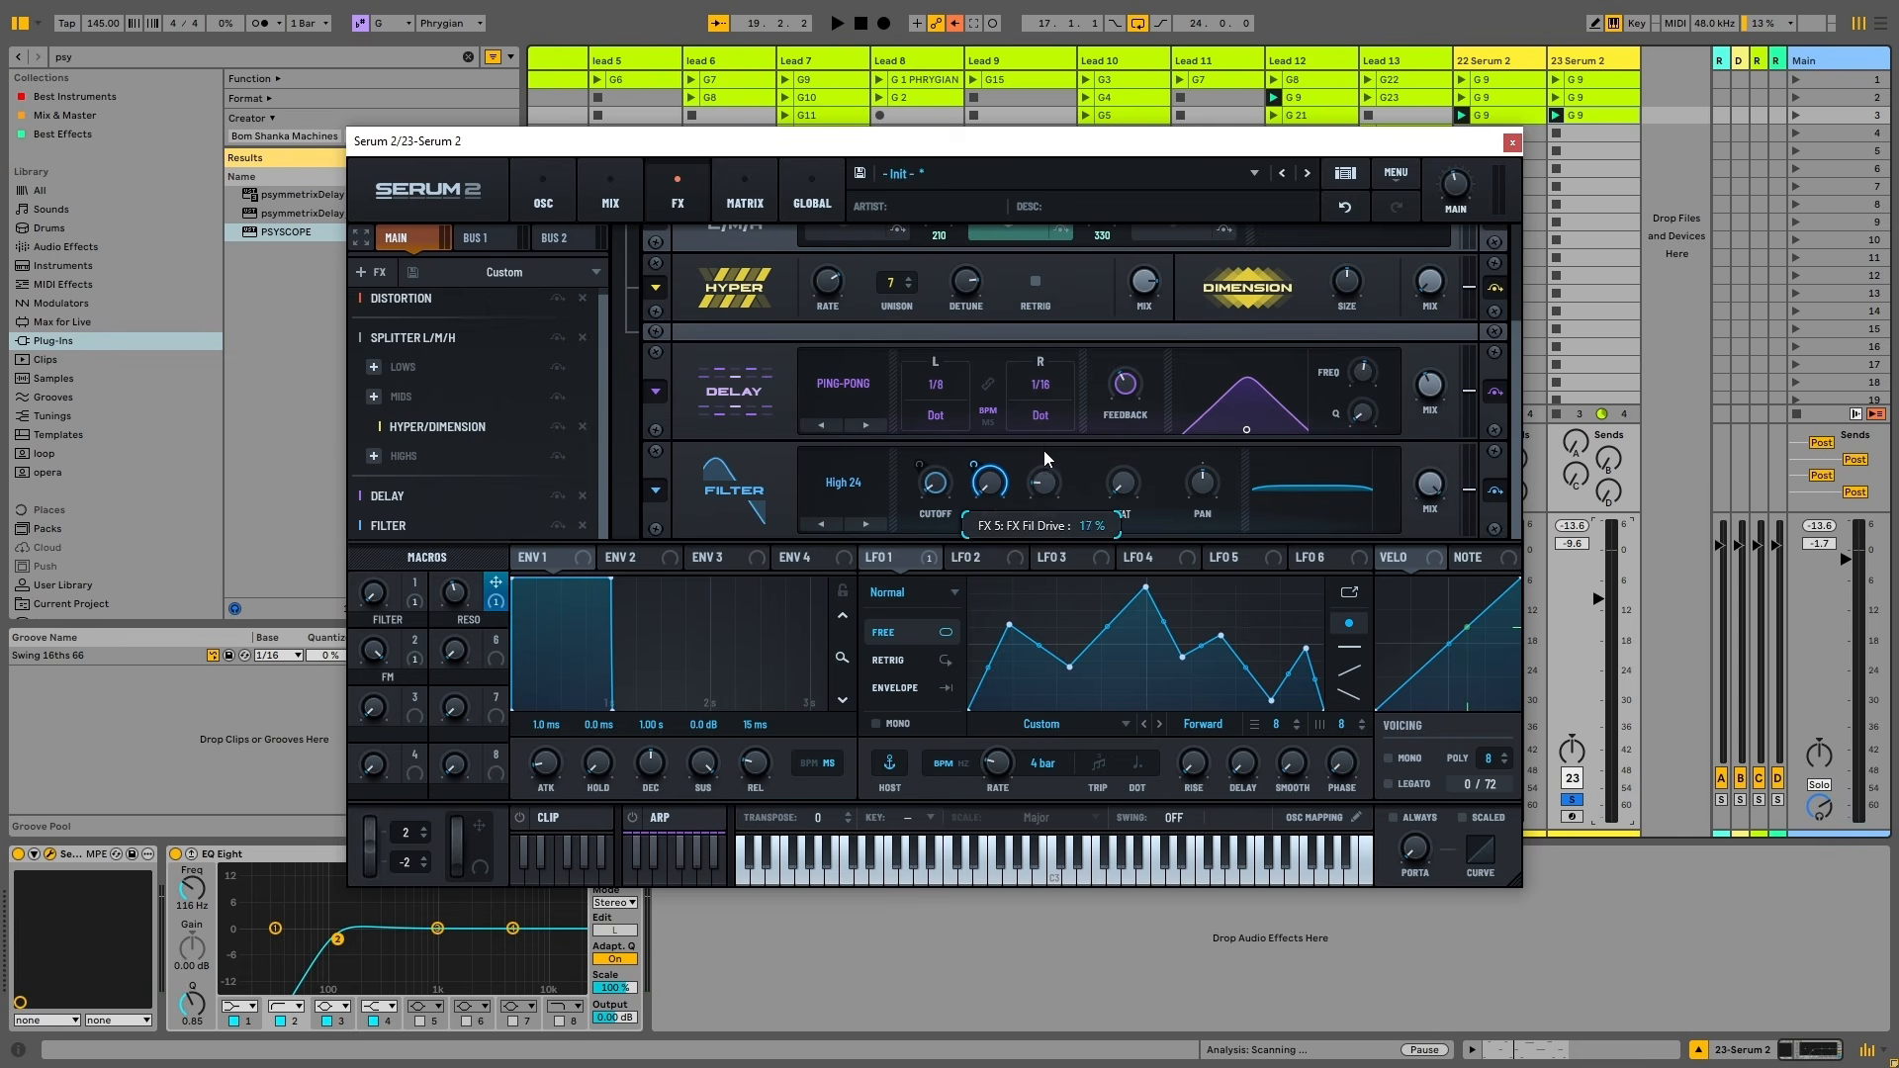
key("space")
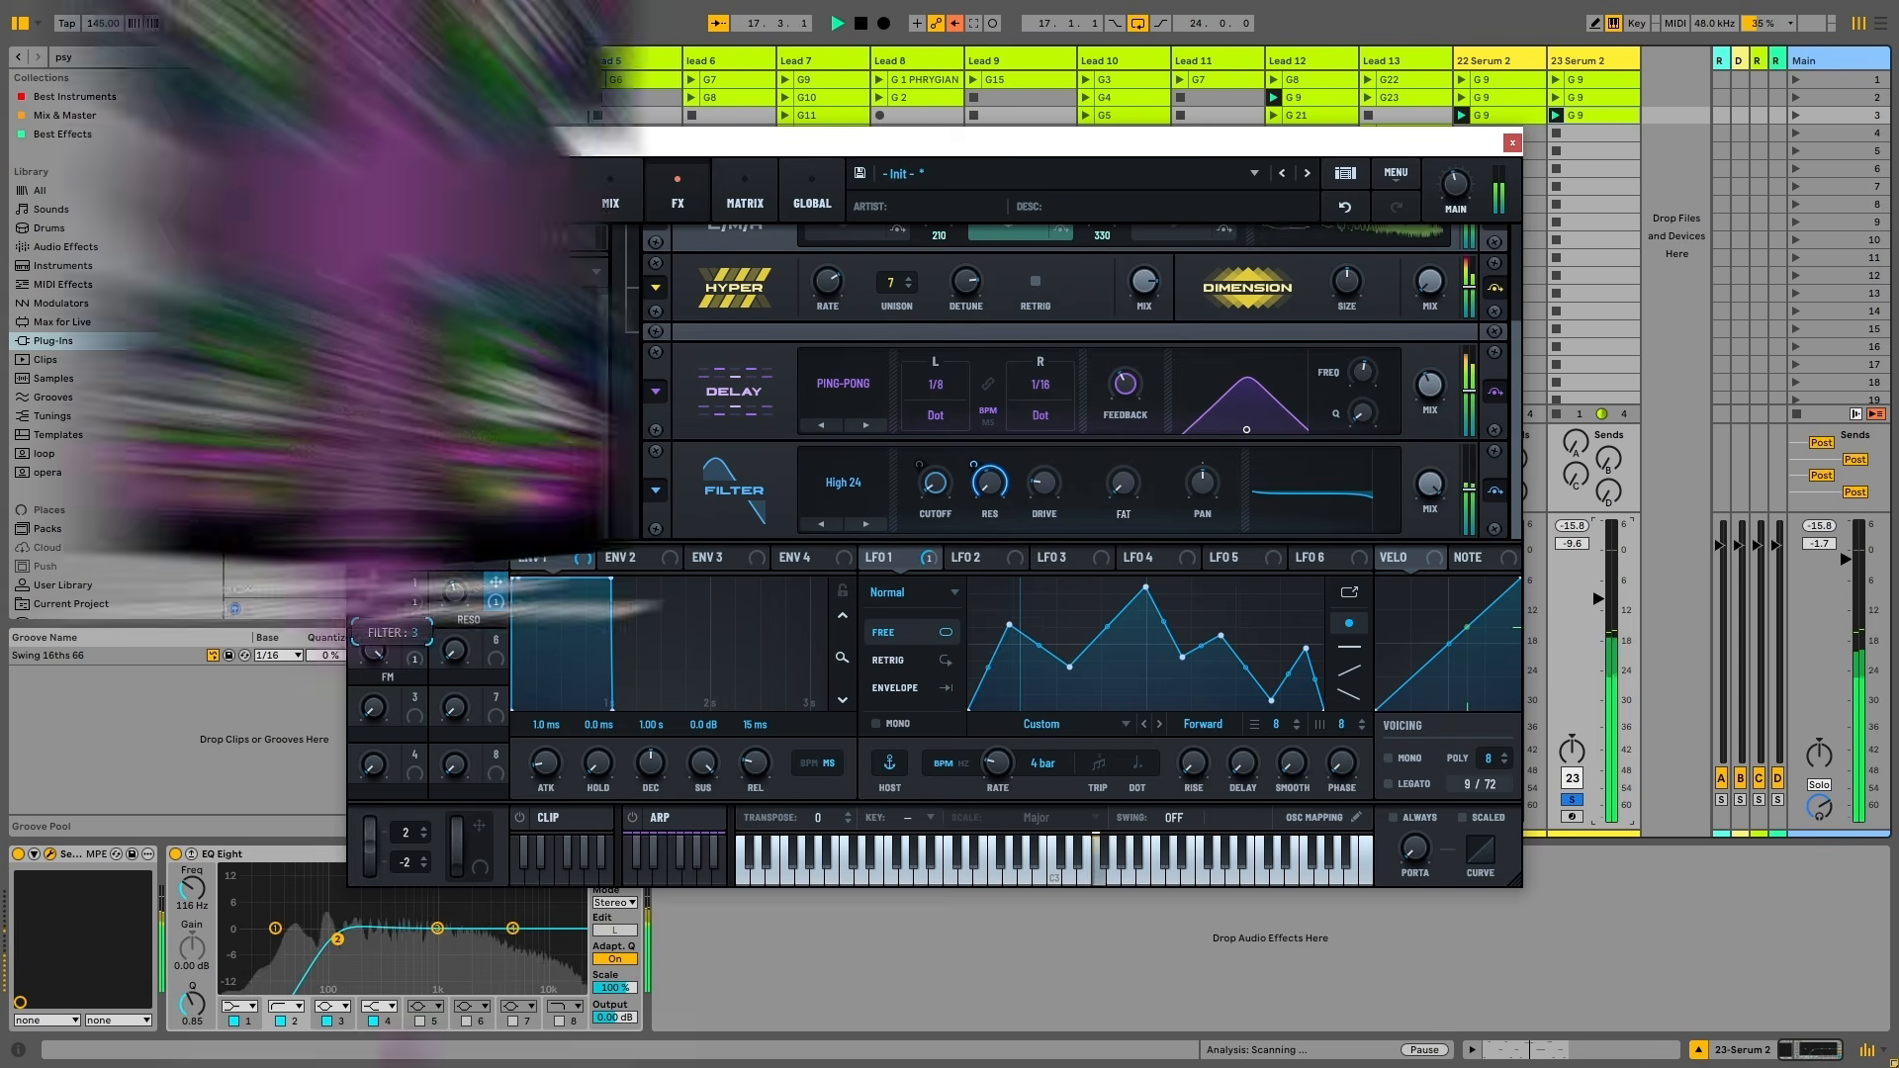
left_click_drag(374, 592, 469, 641)
key("space")
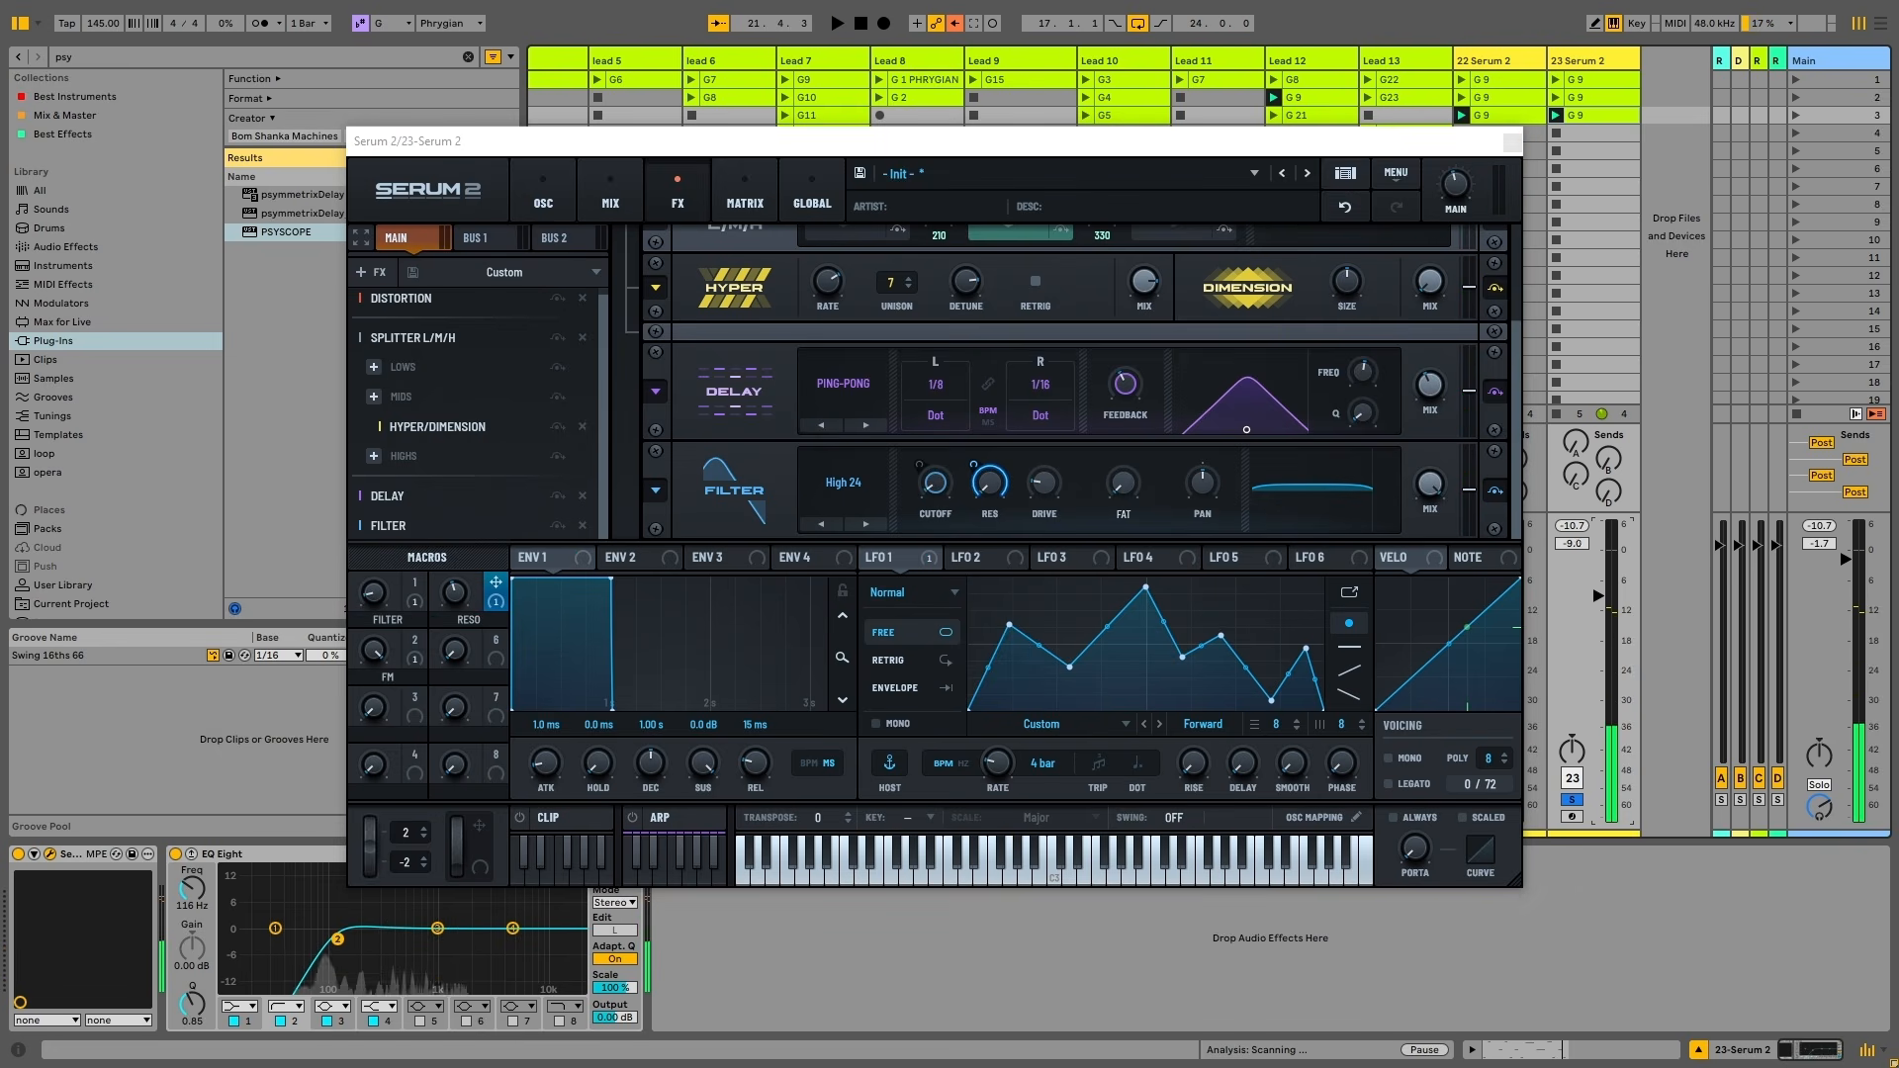
left_click(1578, 800)
key("space")
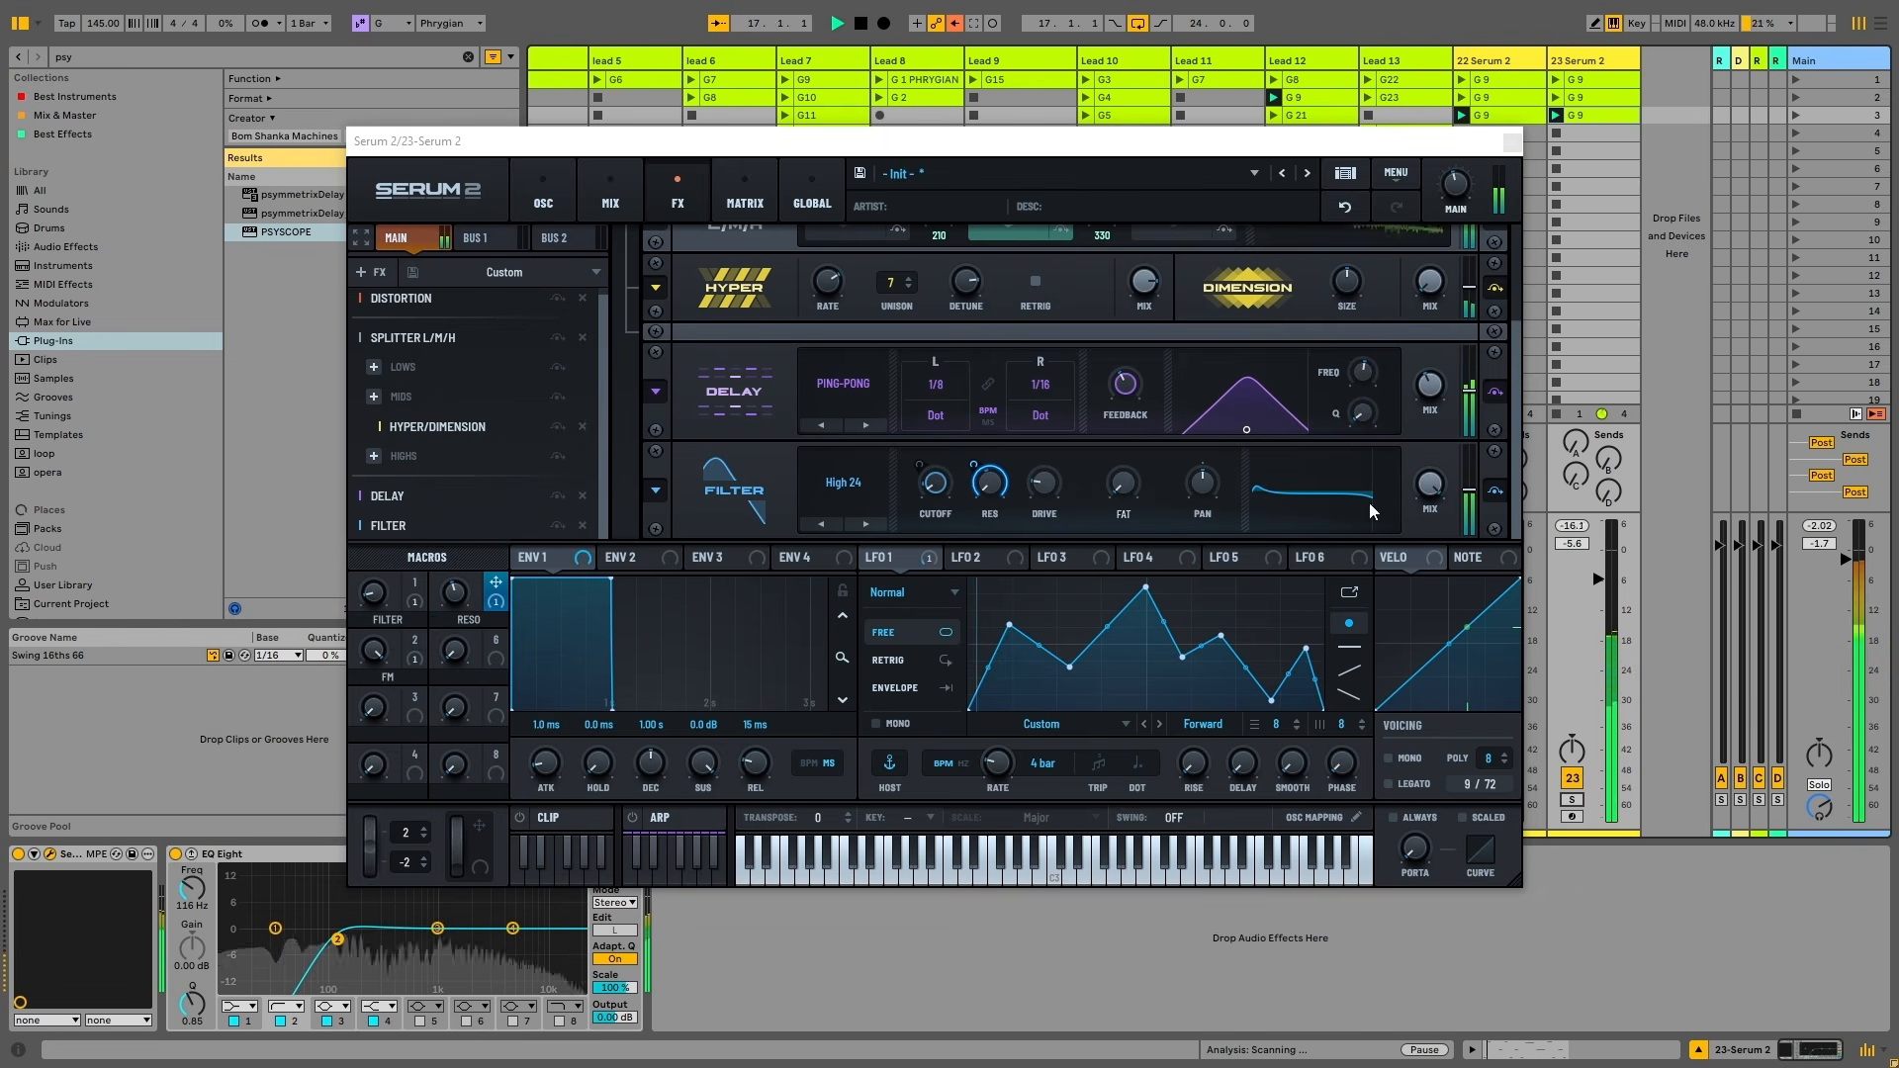
left_click_drag(394, 601, 395, 555)
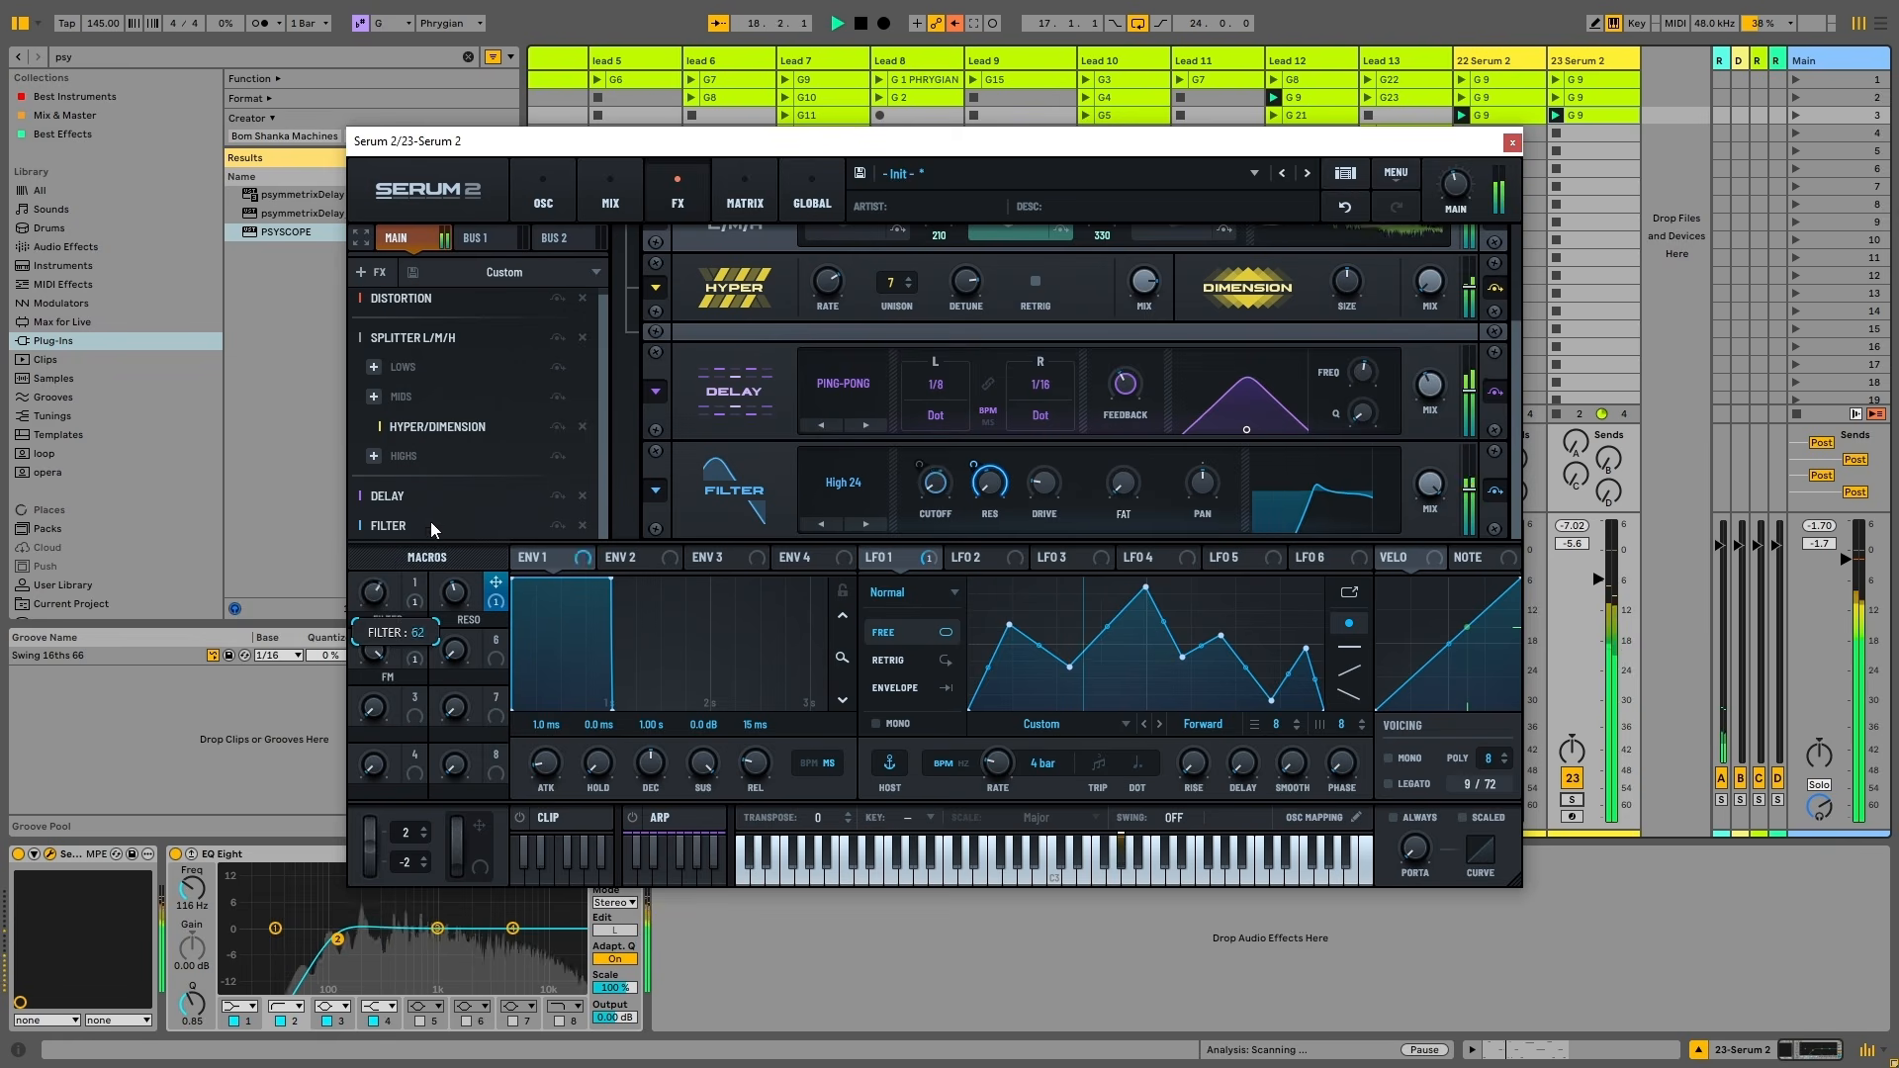
mouse_move(1225, 144)
left_mouse_down()
mouse_move(799, 185)
mouse_move(1202, 136)
left_mouse_up()
Lower track 23 to -6.4 dB and raise the FILTER macro to about 48
left_click_drag(1592, 563, 1593, 567)
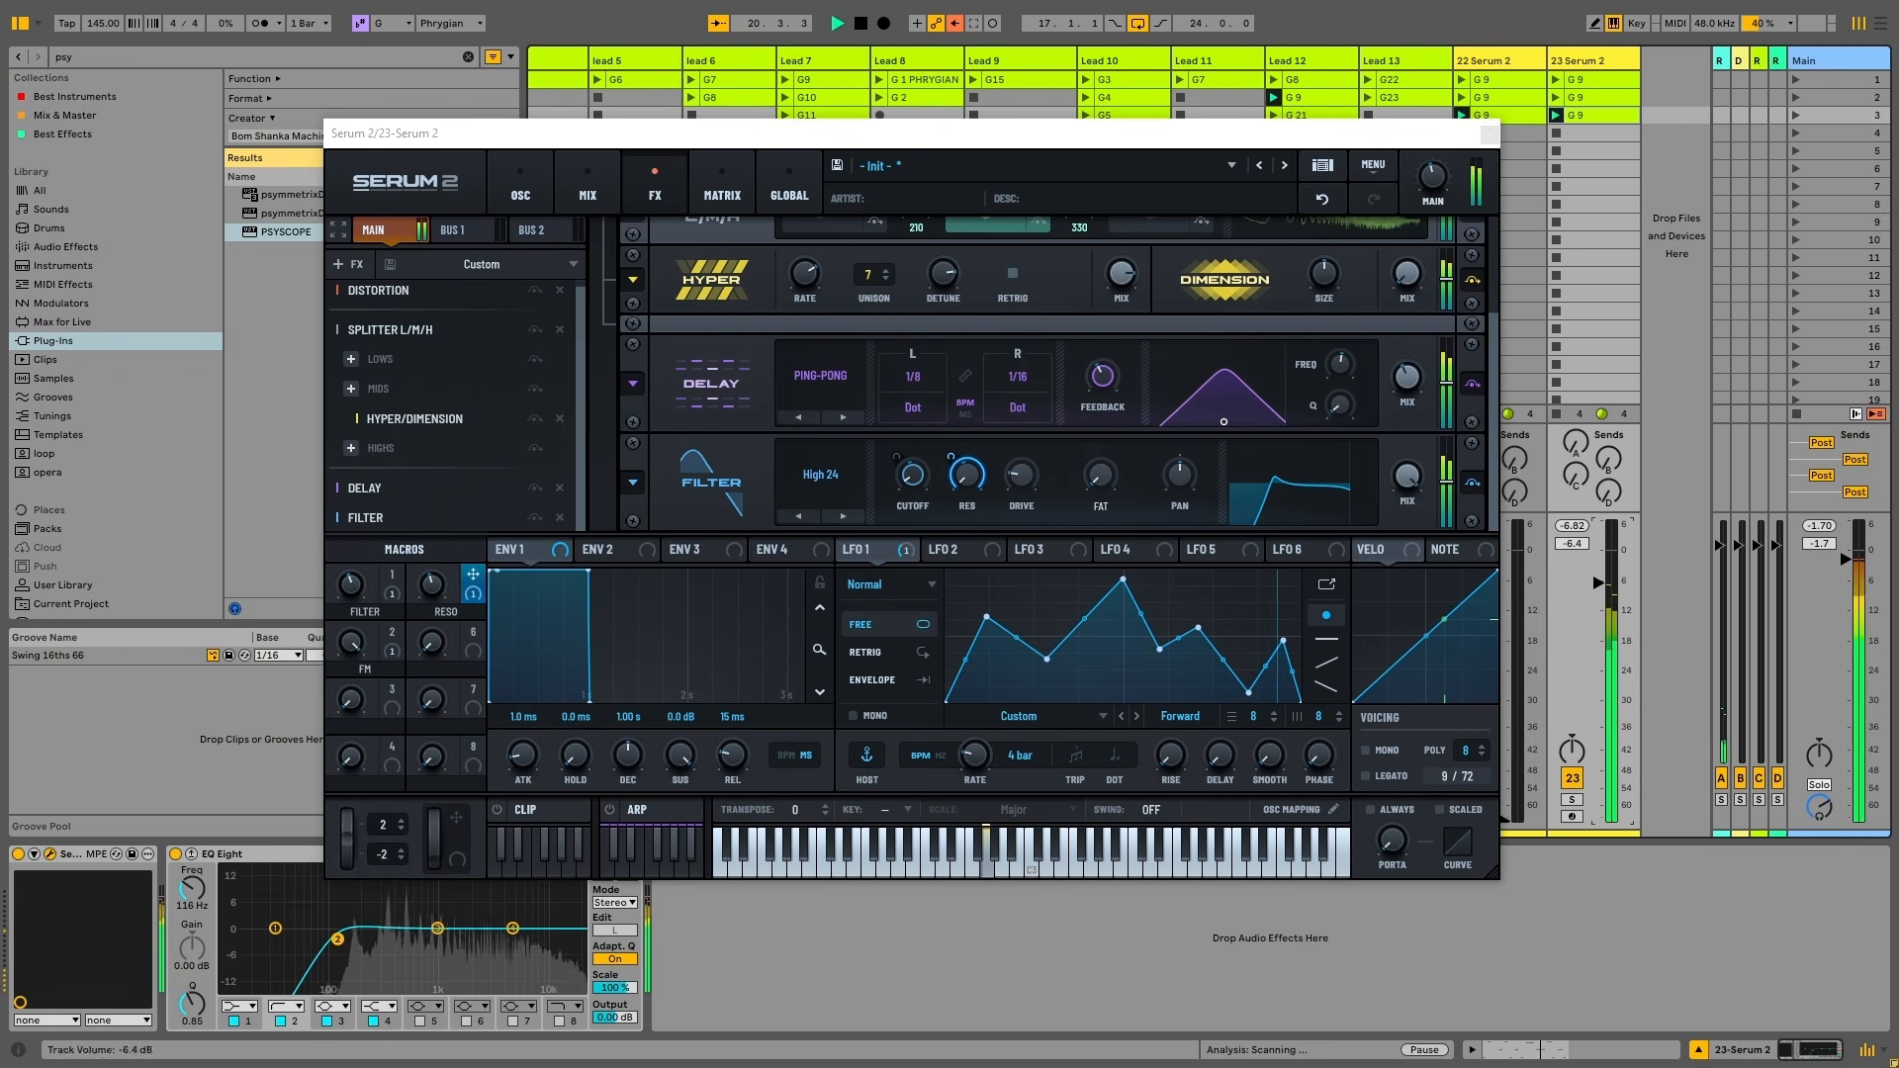
left_click_drag(351, 586, 470, 854)
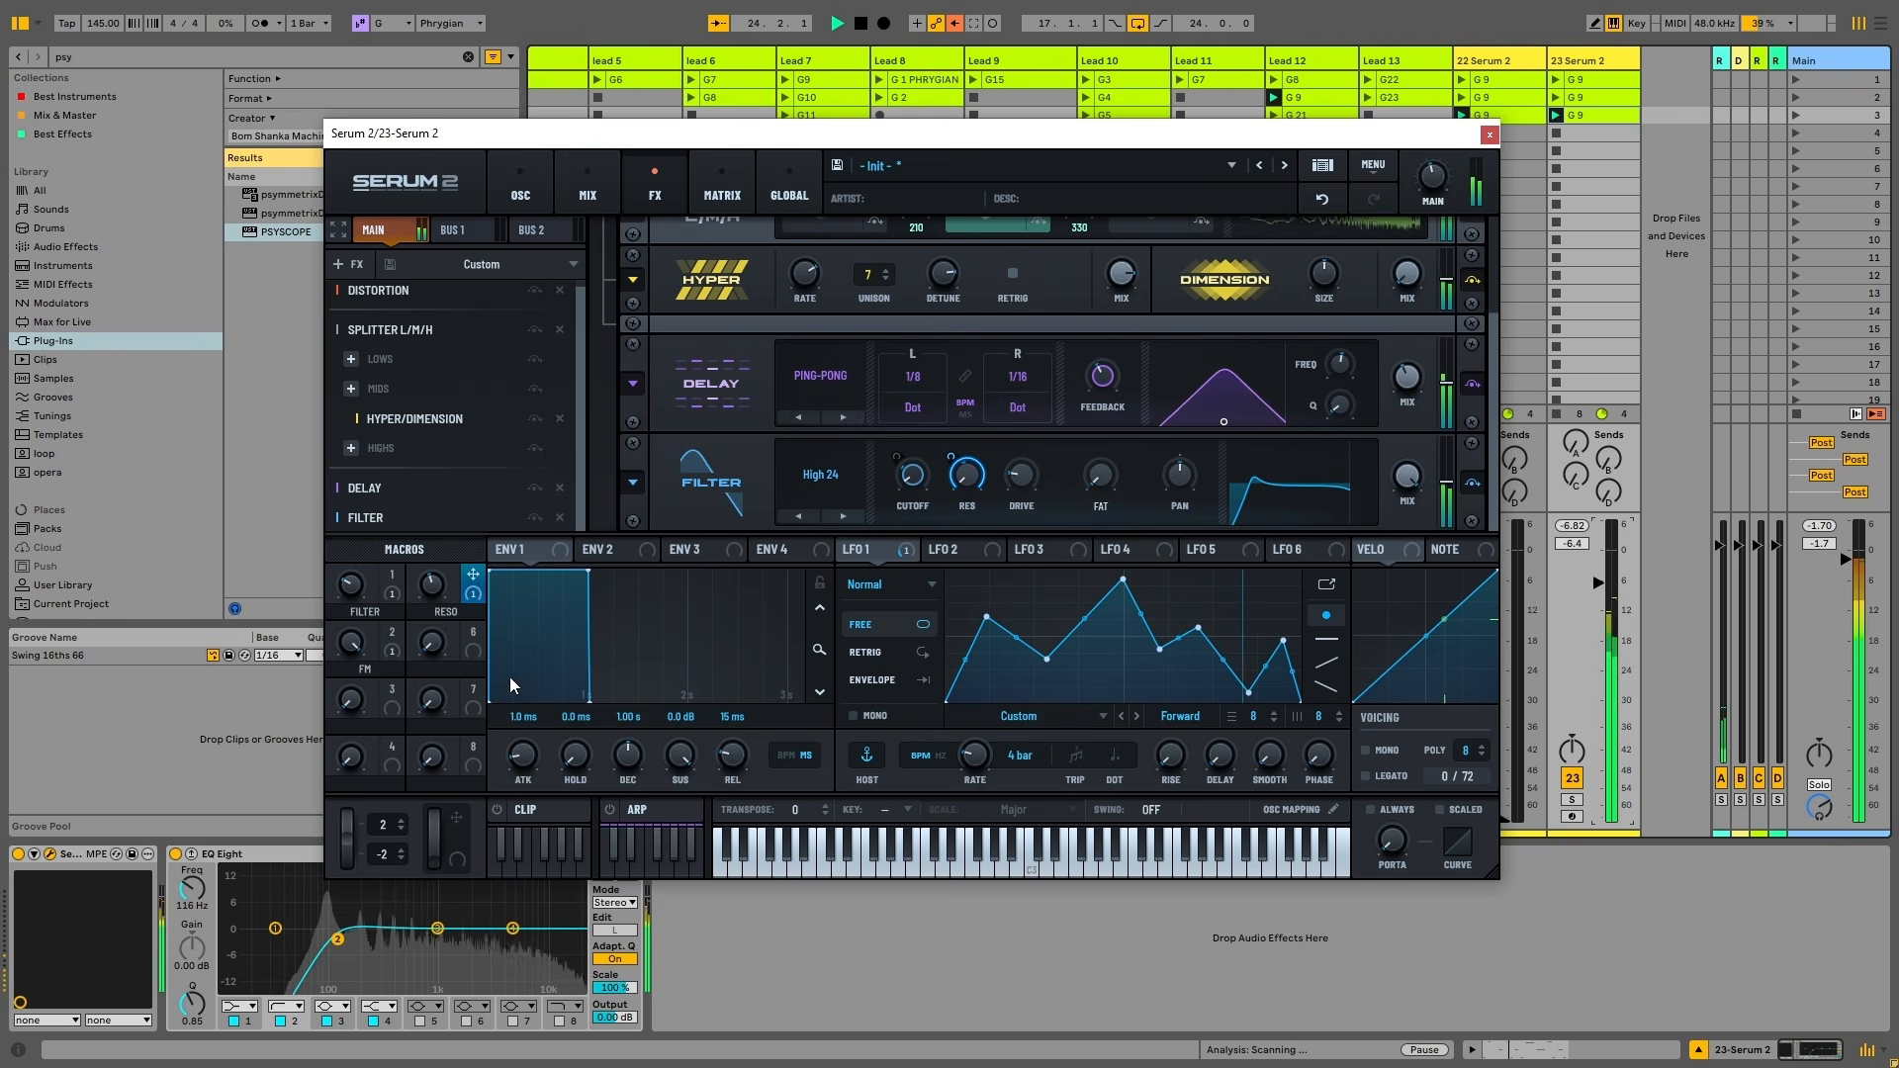
left_click_drag(352, 586, 441, 649)
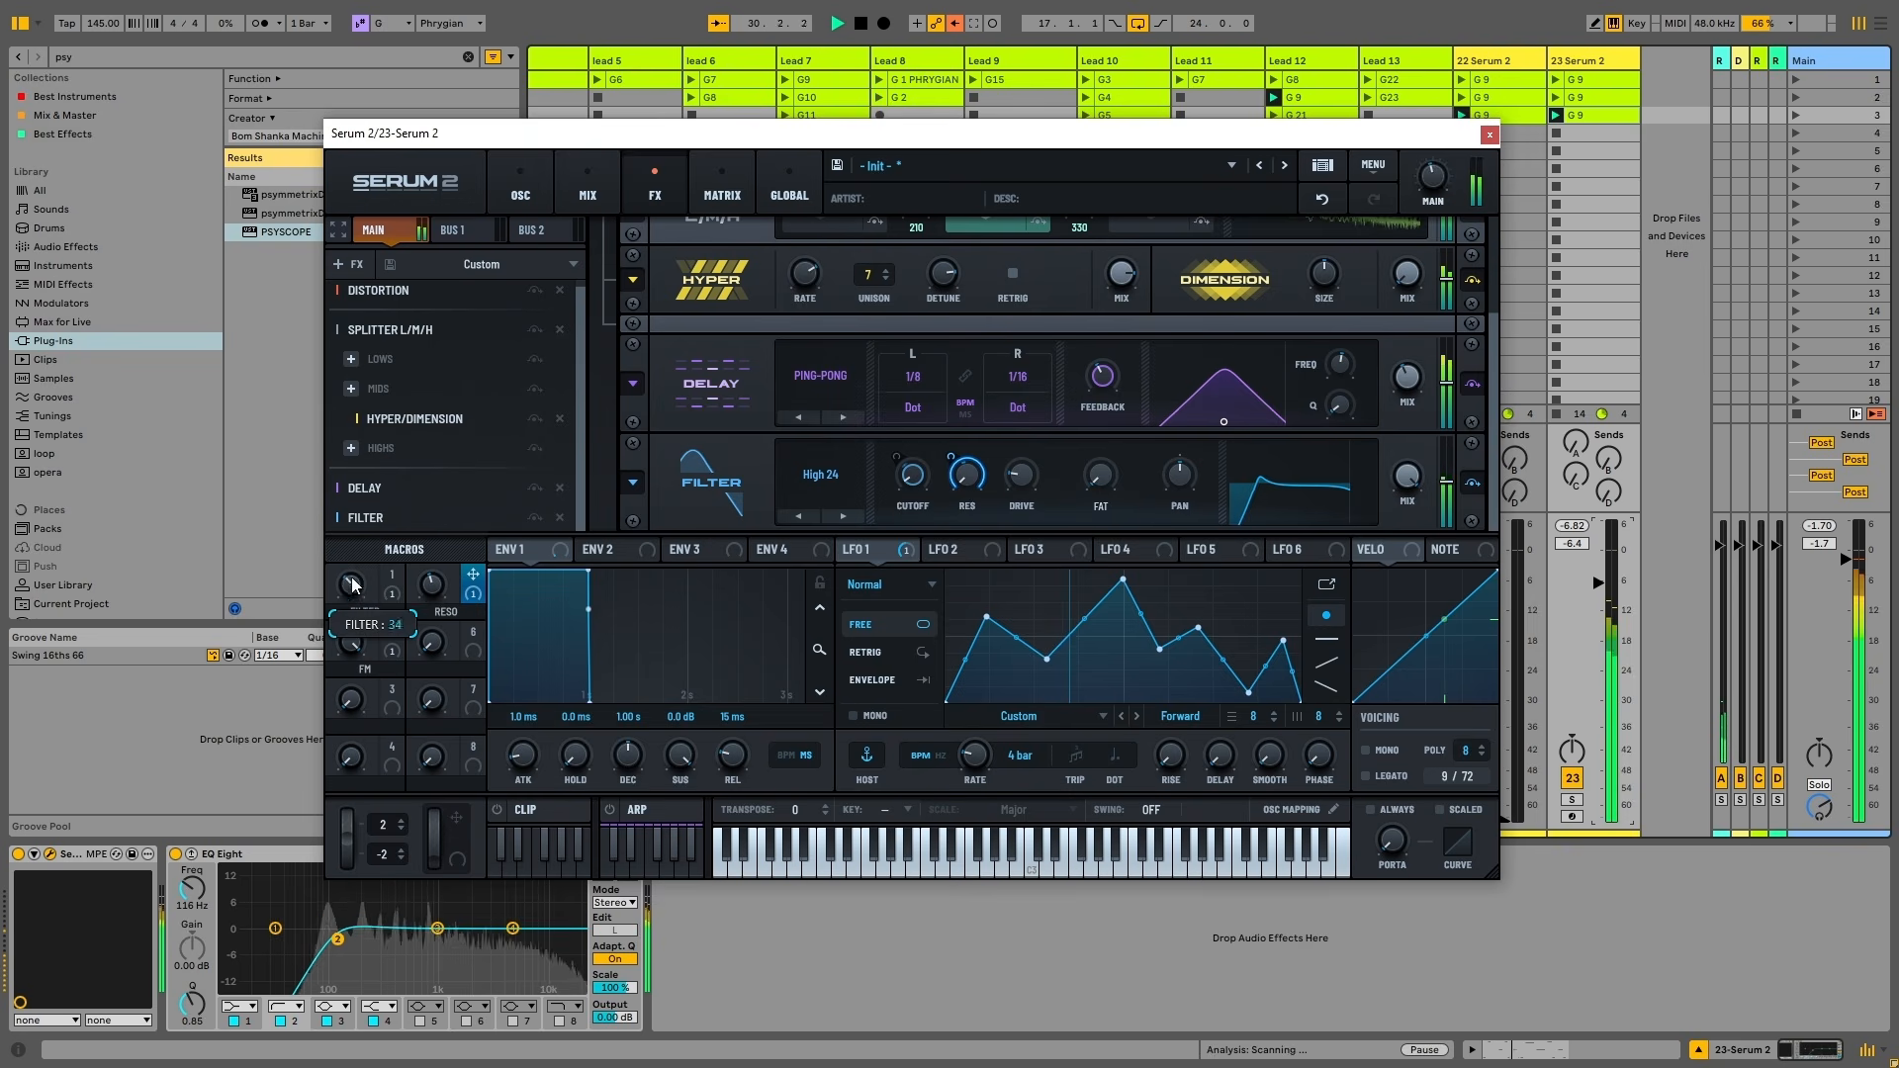
mouse_move(353, 583)
left_mouse_down()
mouse_move(360, 536)
mouse_move(399, 619)
mouse_move(366, 611)
left_mouse_up()
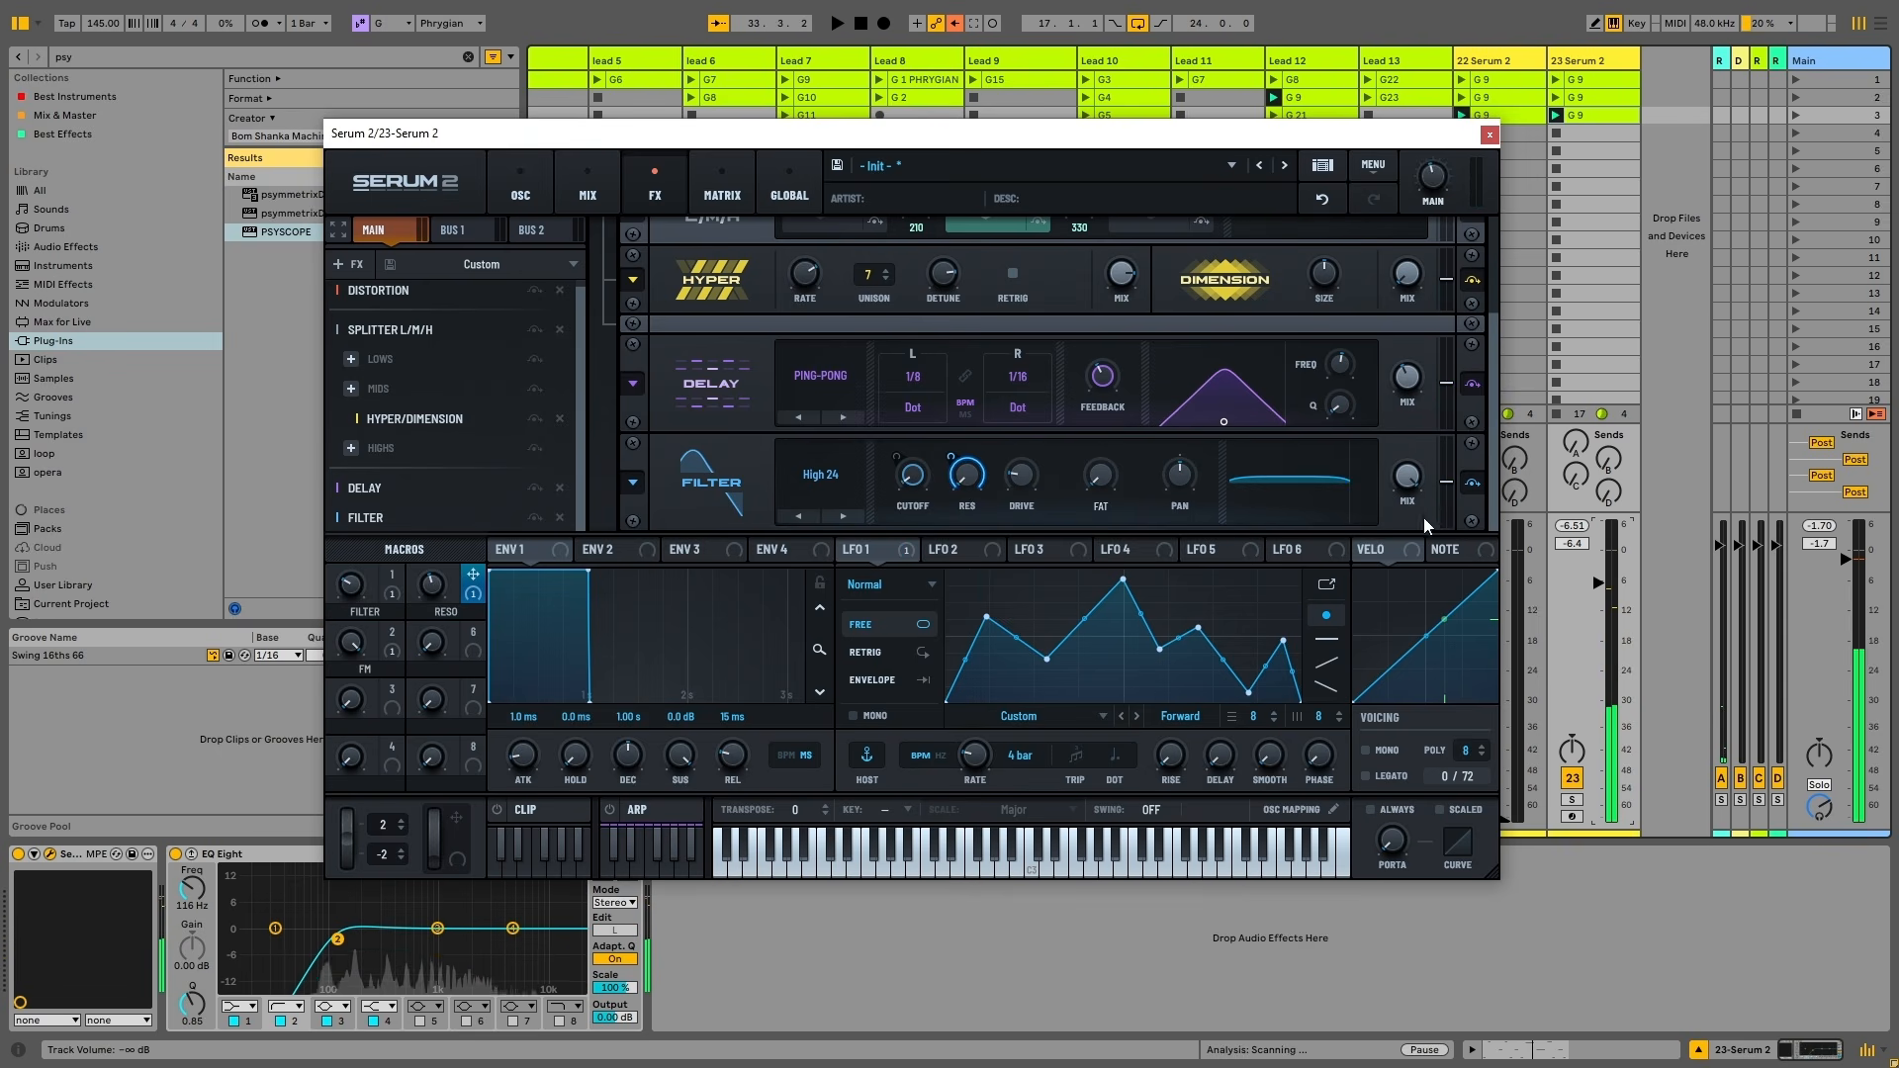
Lower the filter effect's wet mix to 91% and audition FILTER macro sweeps during playback
mouse_move(1413, 487)
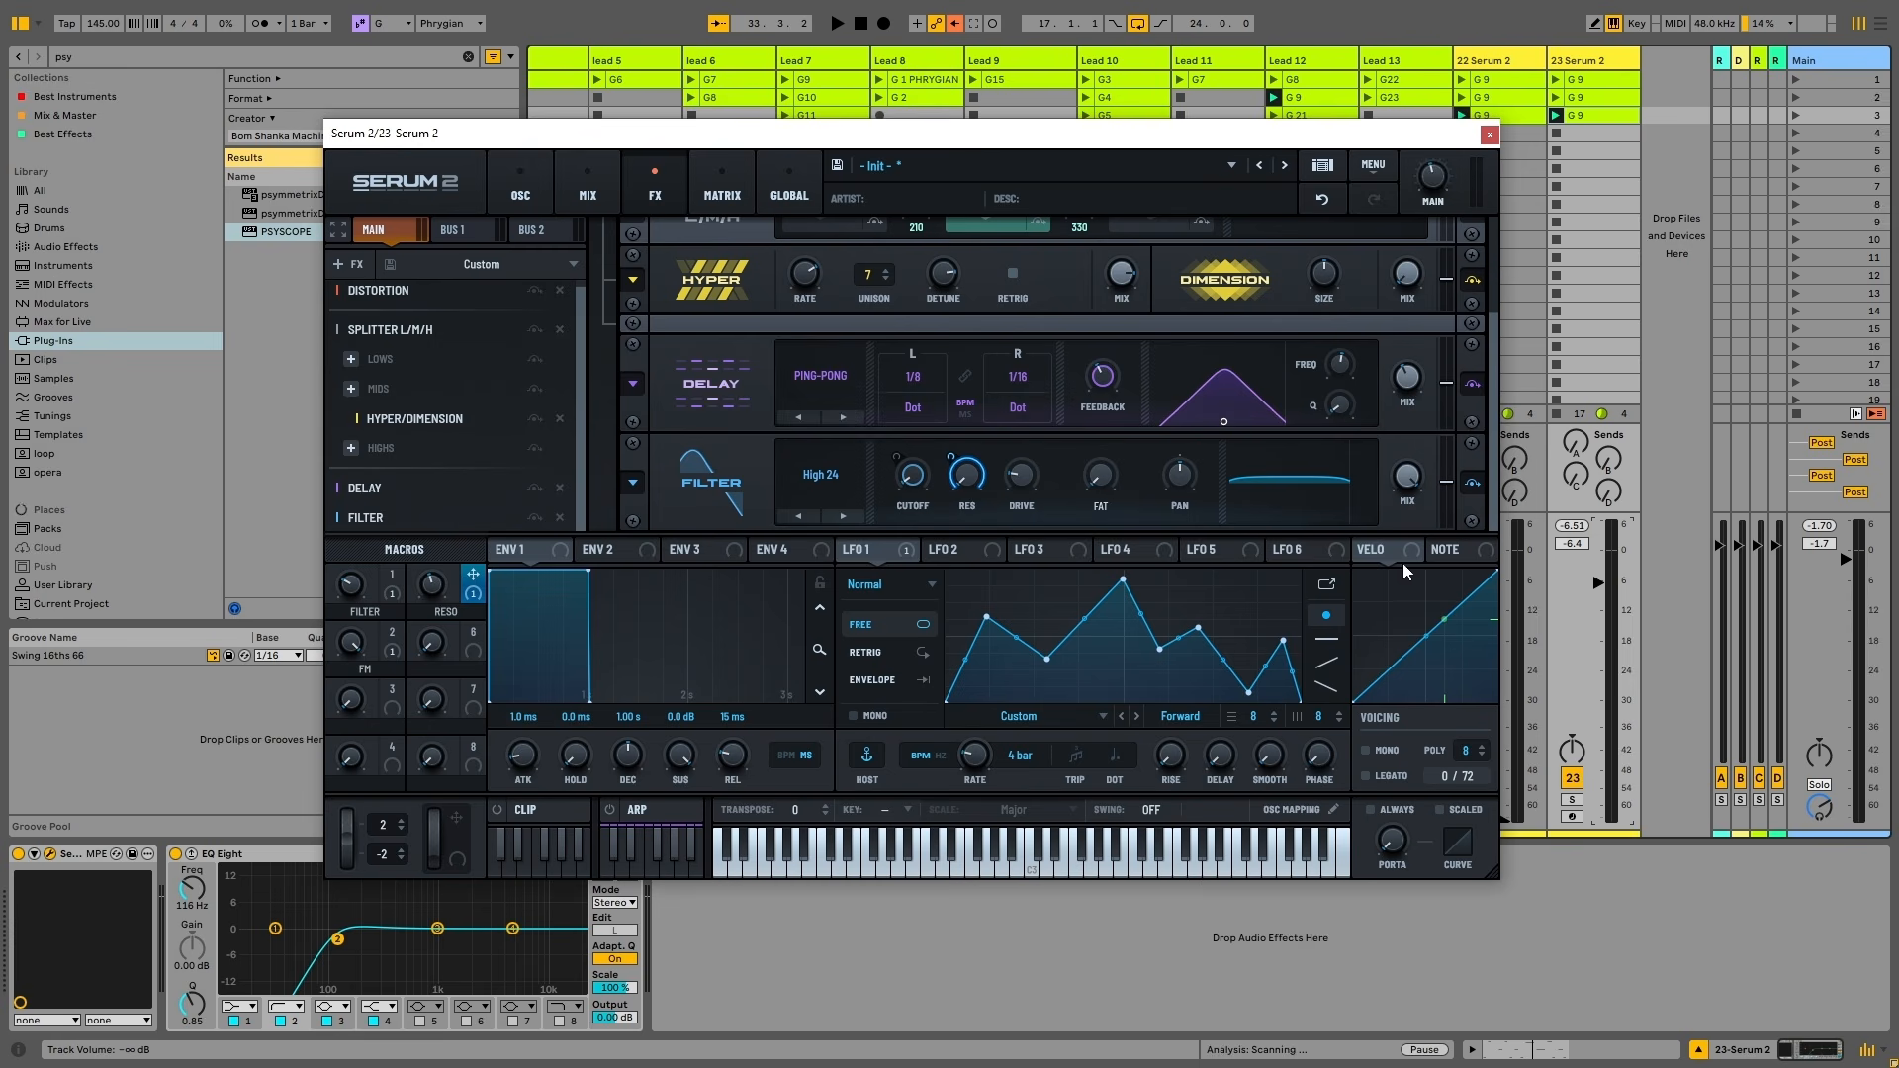
left_click_drag(1400, 448, 1407, 516)
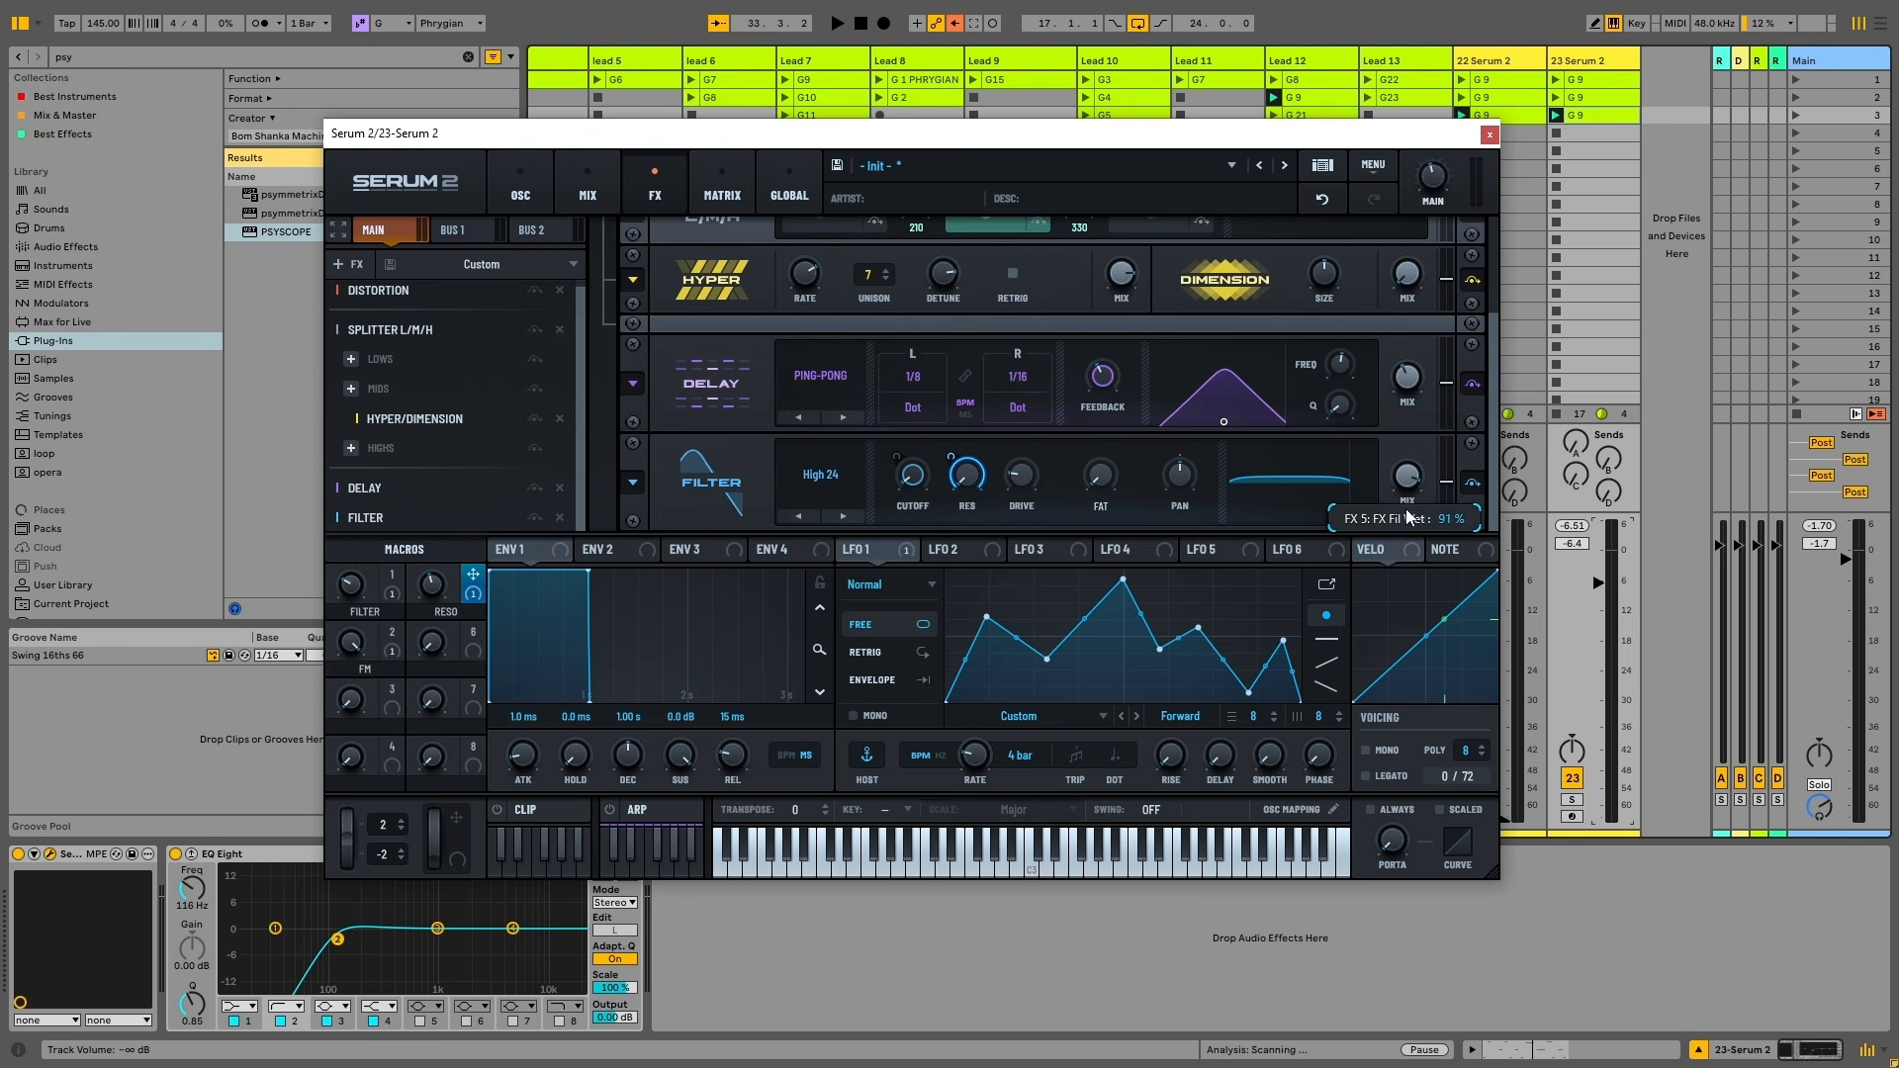
key("space")
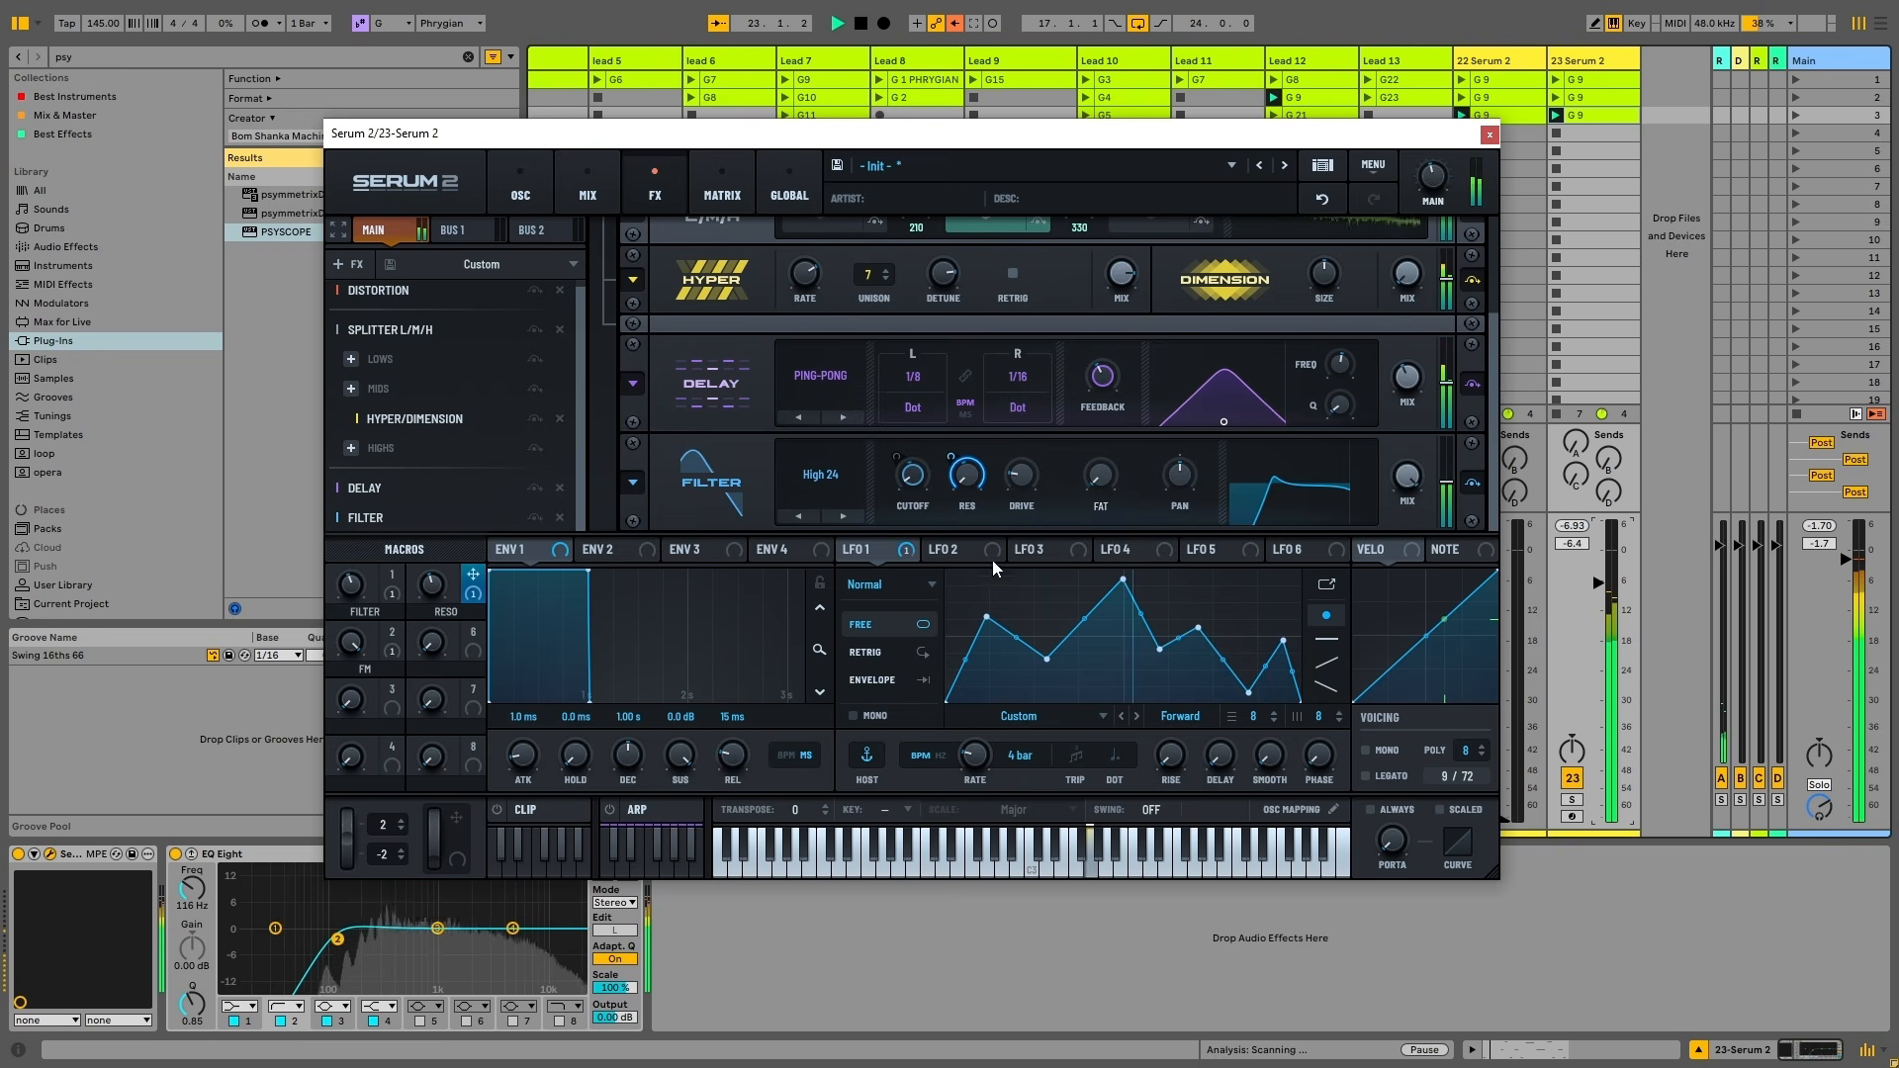
left_click_drag(358, 588, 353, 543)
key("space")
key("space")
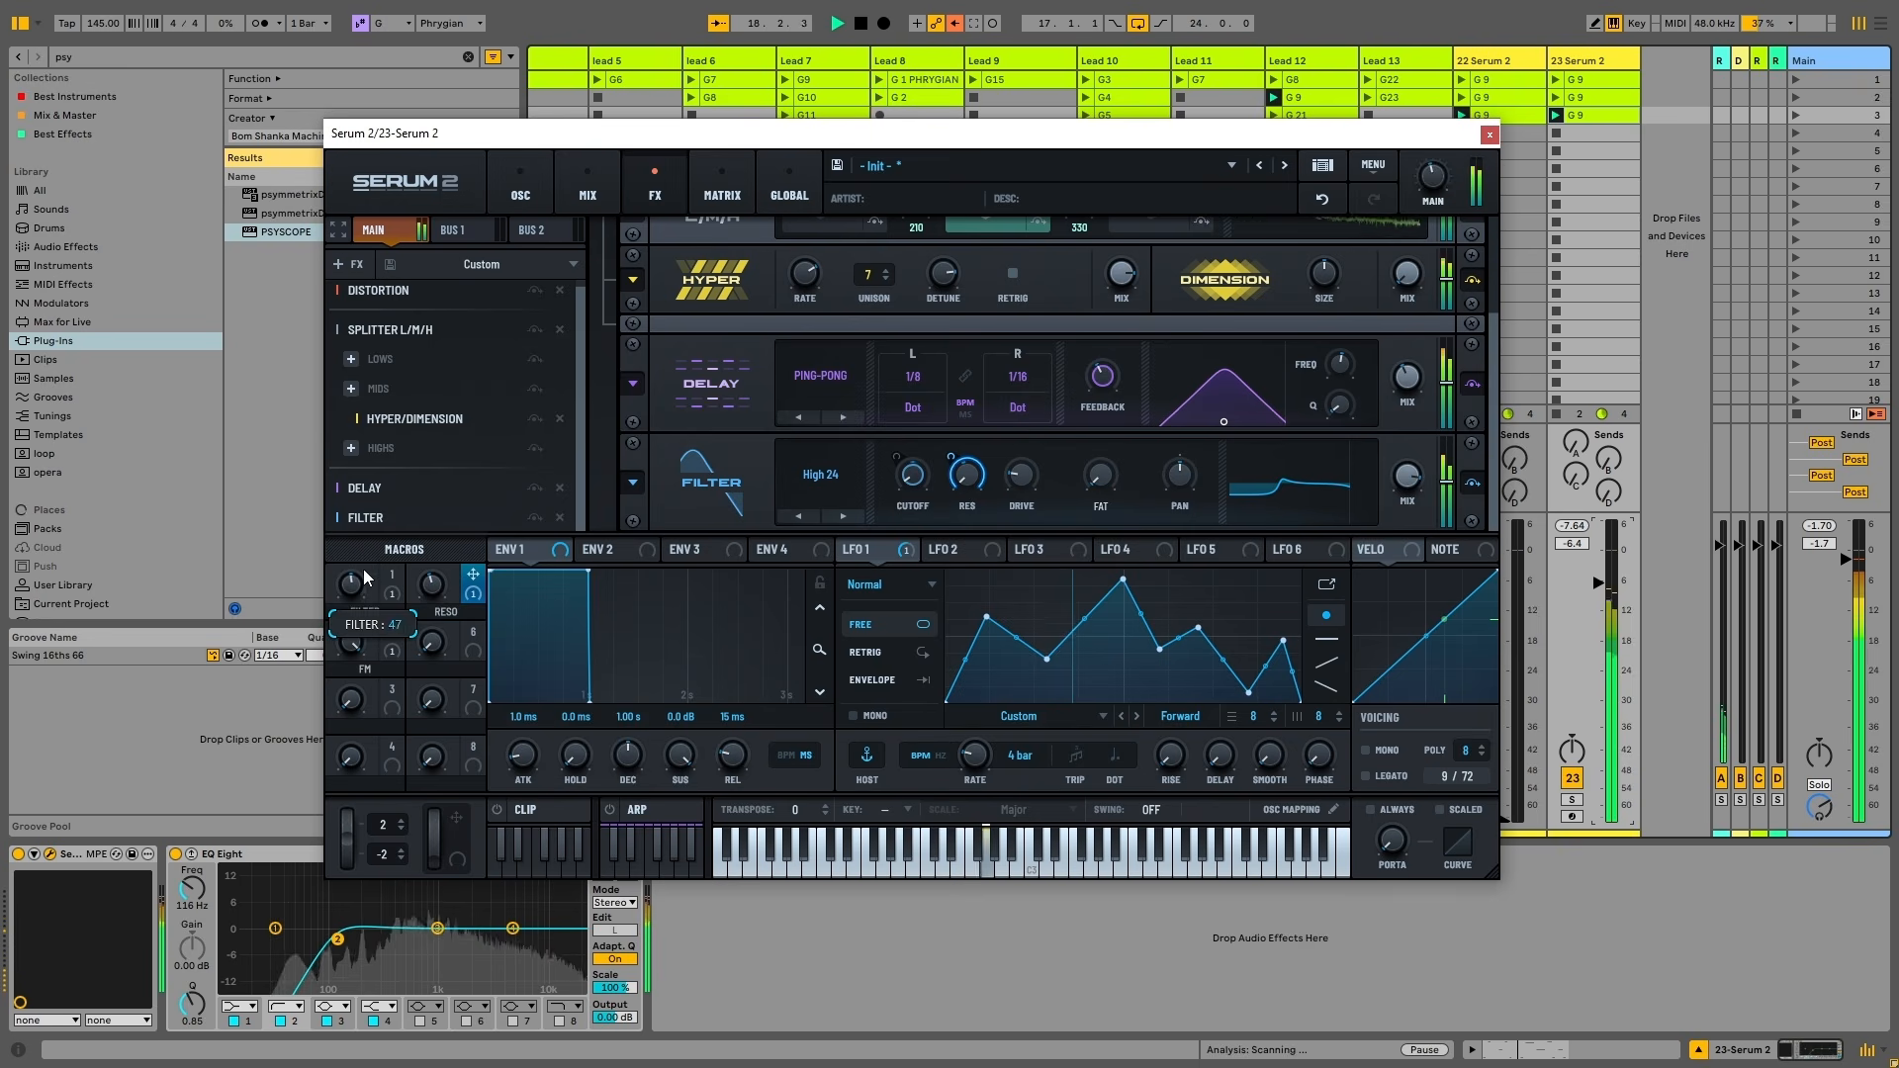
mouse_move(358, 587)
left_mouse_down()
mouse_move(406, 461)
mouse_move(366, 606)
left_mouse_up()
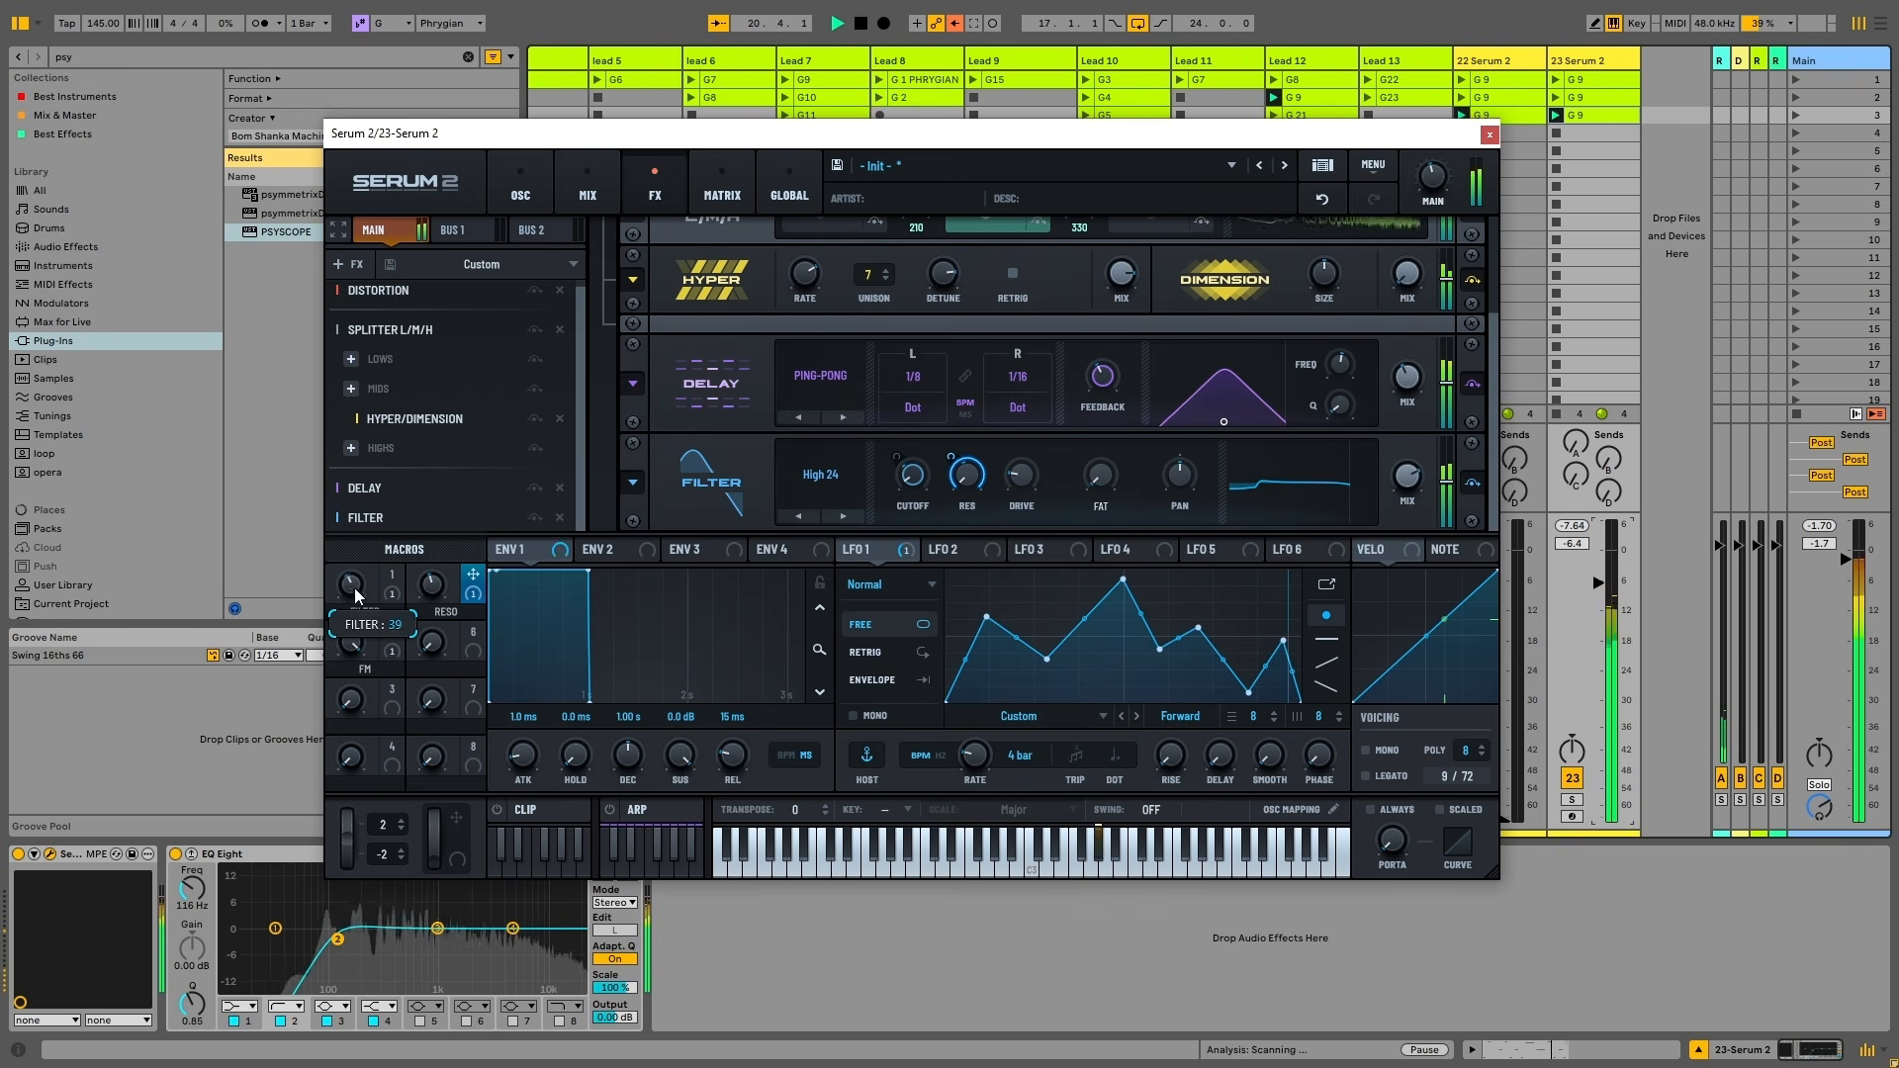
key("space")
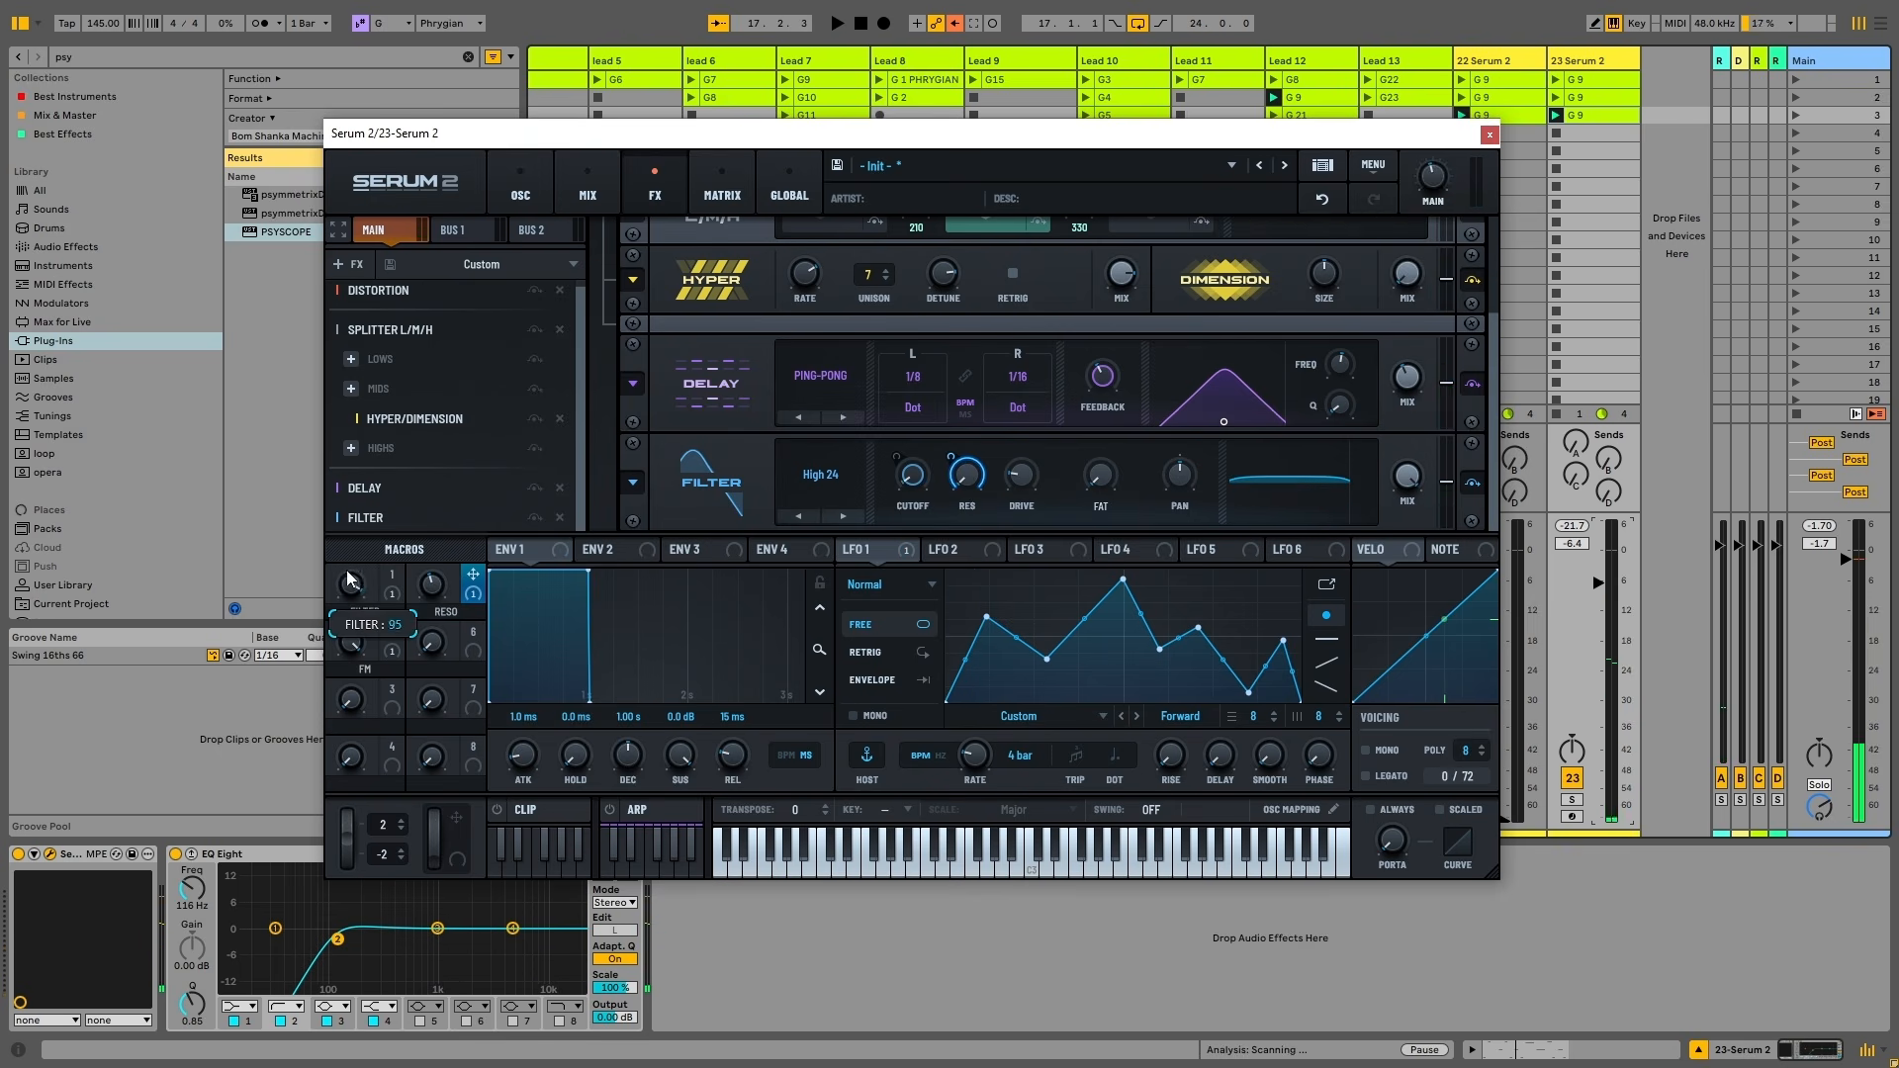
key("space")
left_click_drag(347, 569, 364, 752)
key("space")
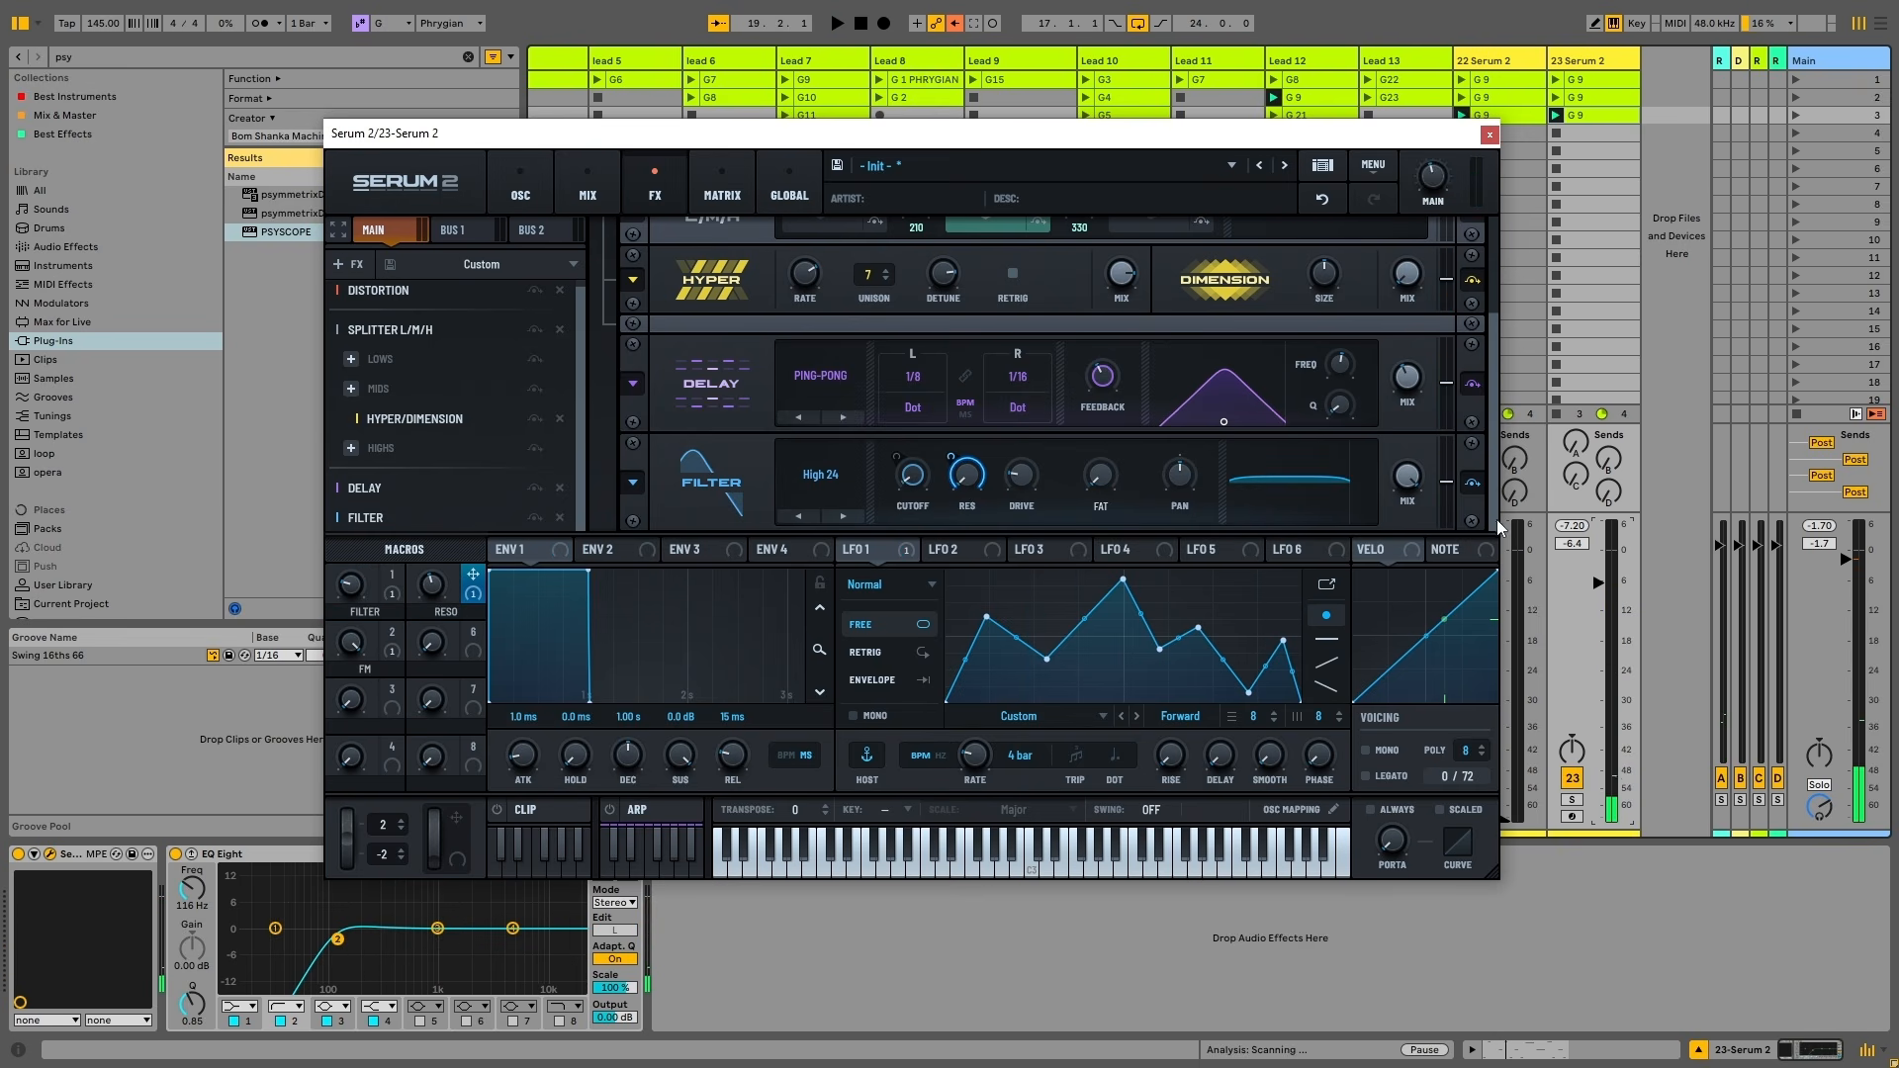
scroll(1489, 515, "up", 3)
left_click(519, 194)
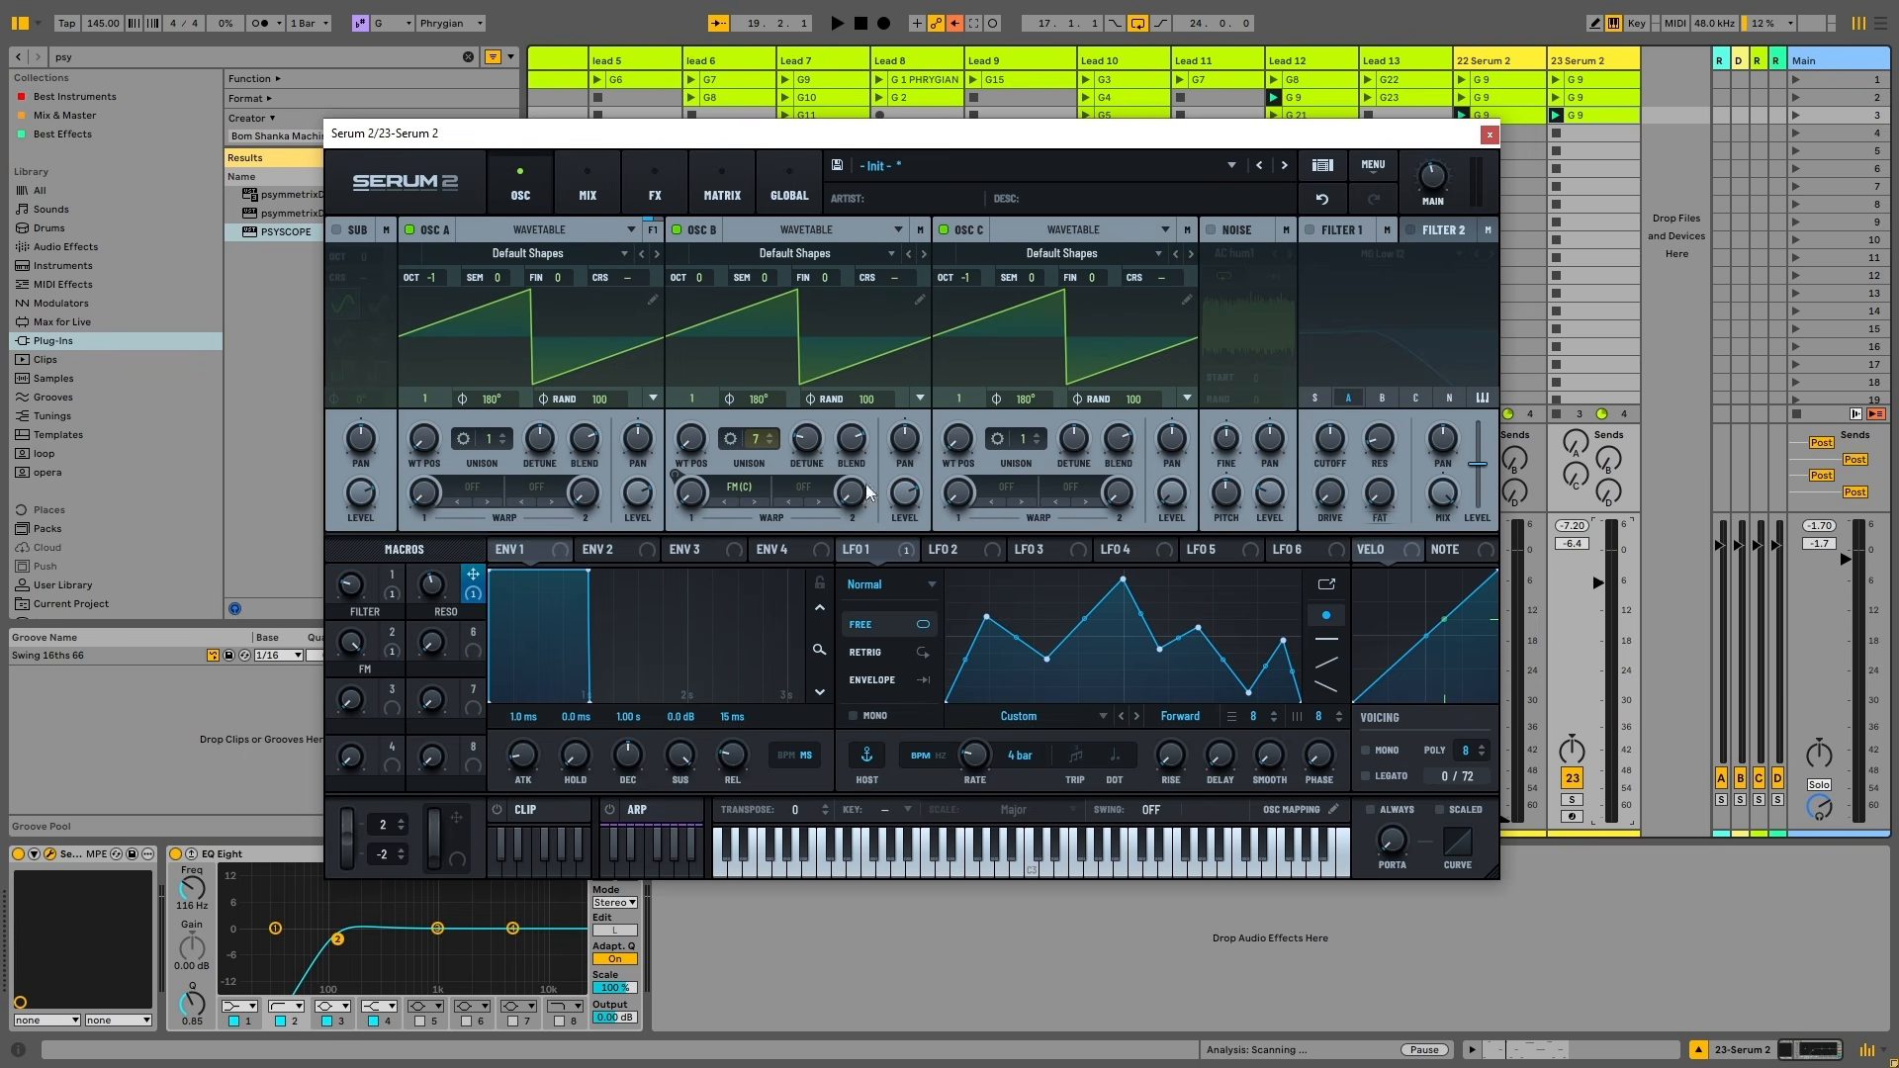
Cut OSC B unison from 7 voices to 1 and listen to the thinner sound
left_click_drag(768, 470, 721, 798)
key("space")
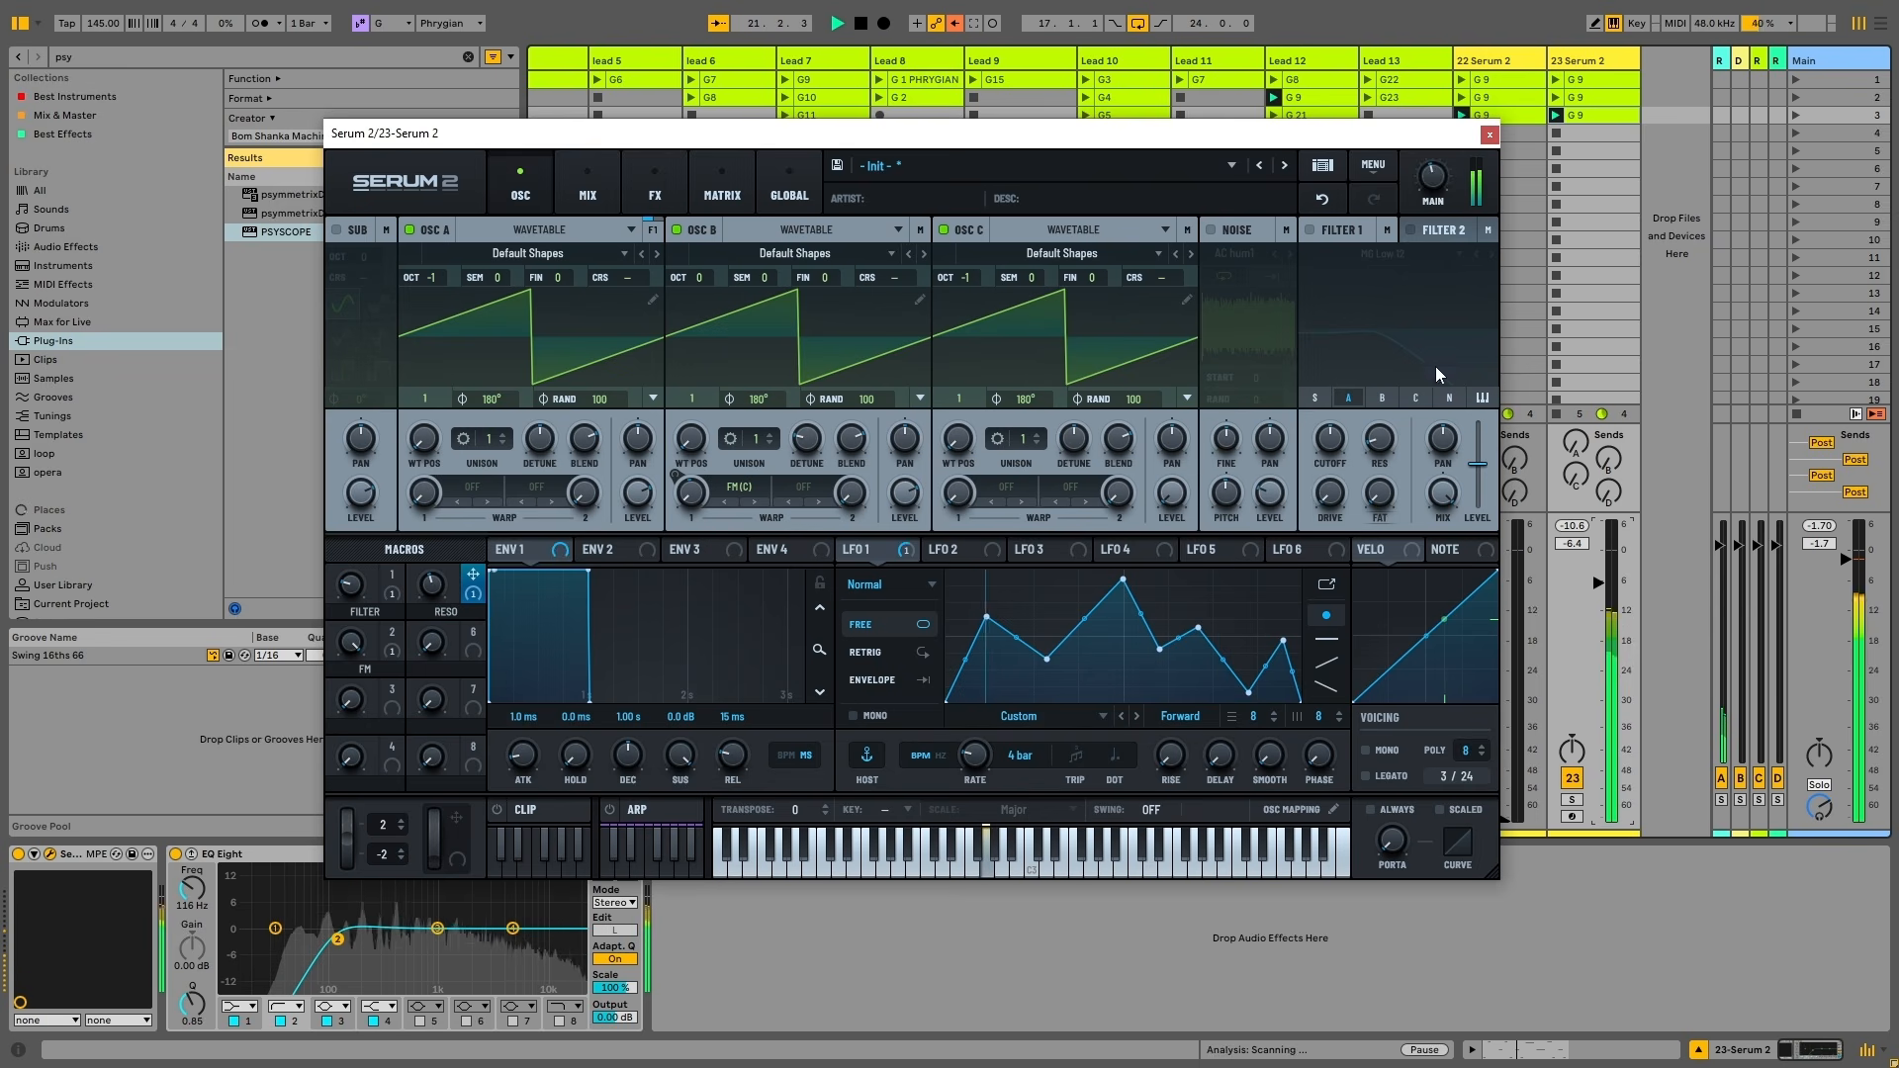
key("space")
Enable Filter 1 with the Flg L6- flanger type
left_click(1329, 229)
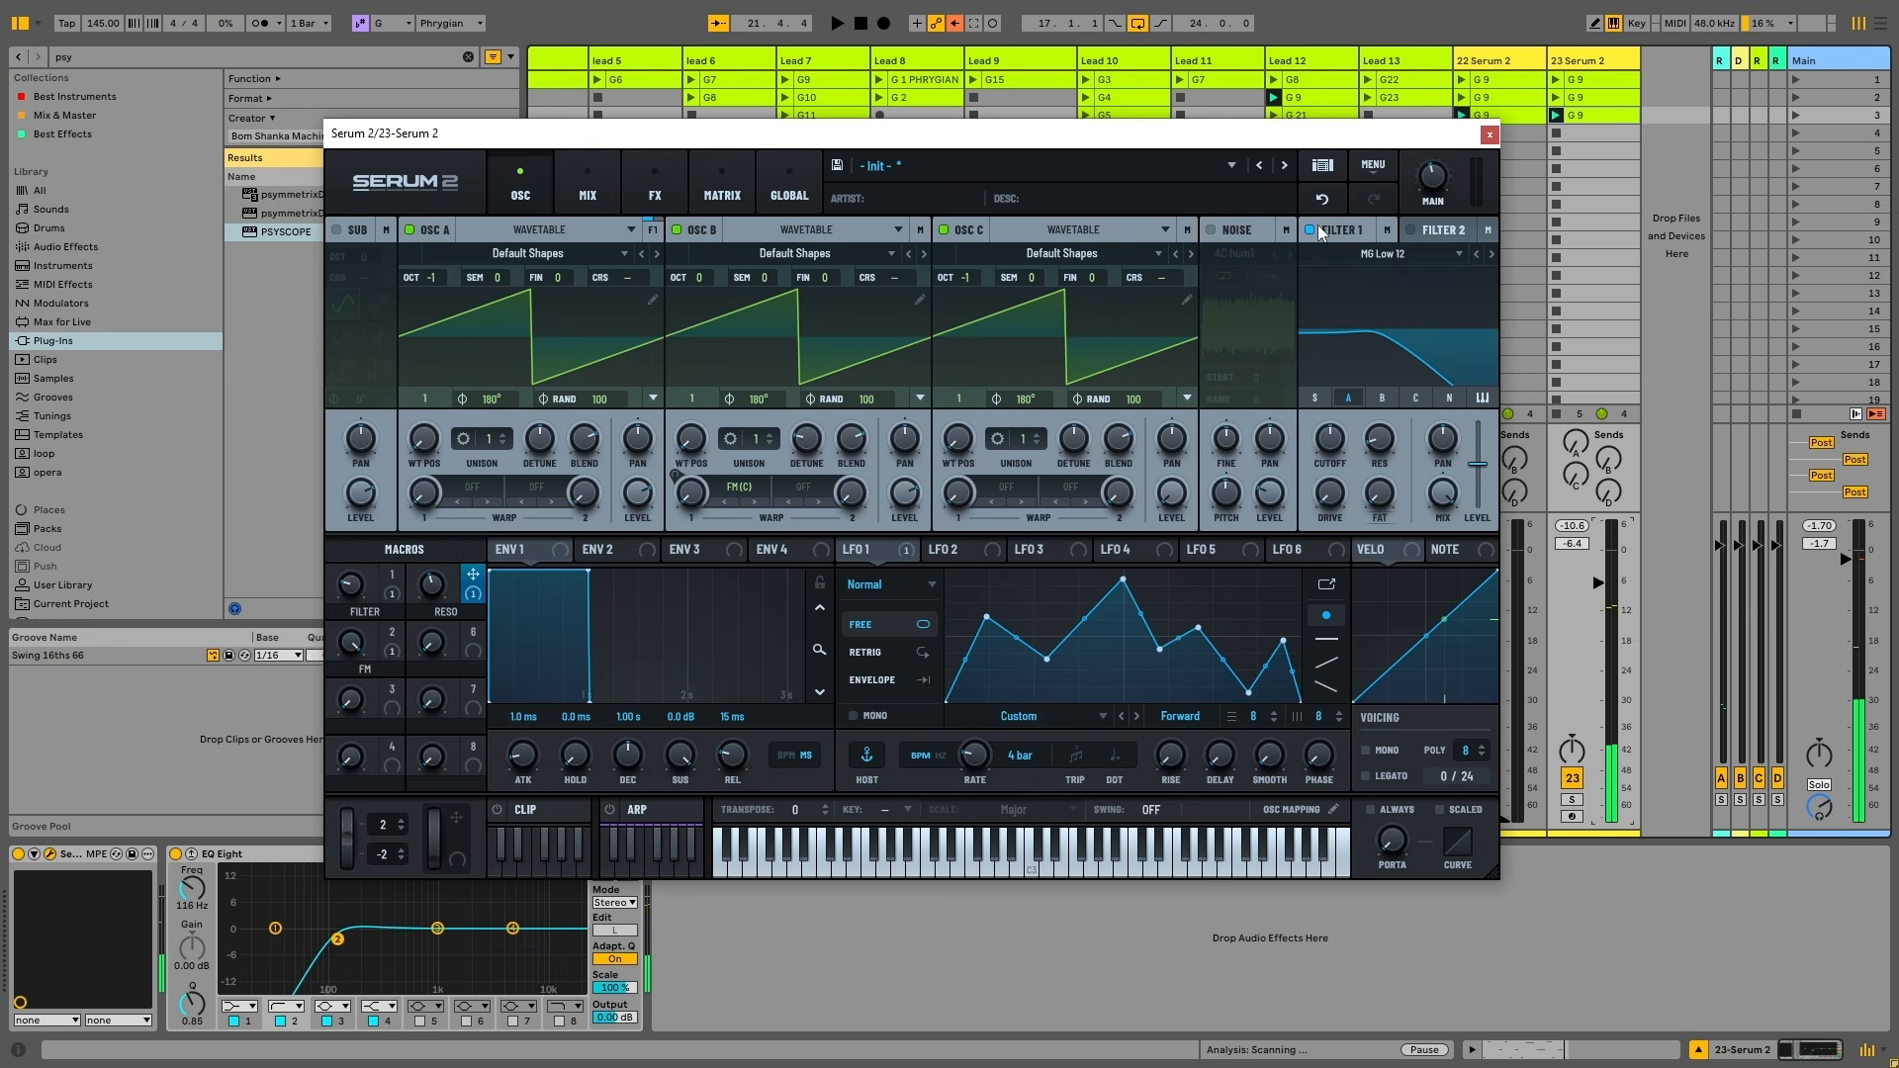
left_click(1389, 254)
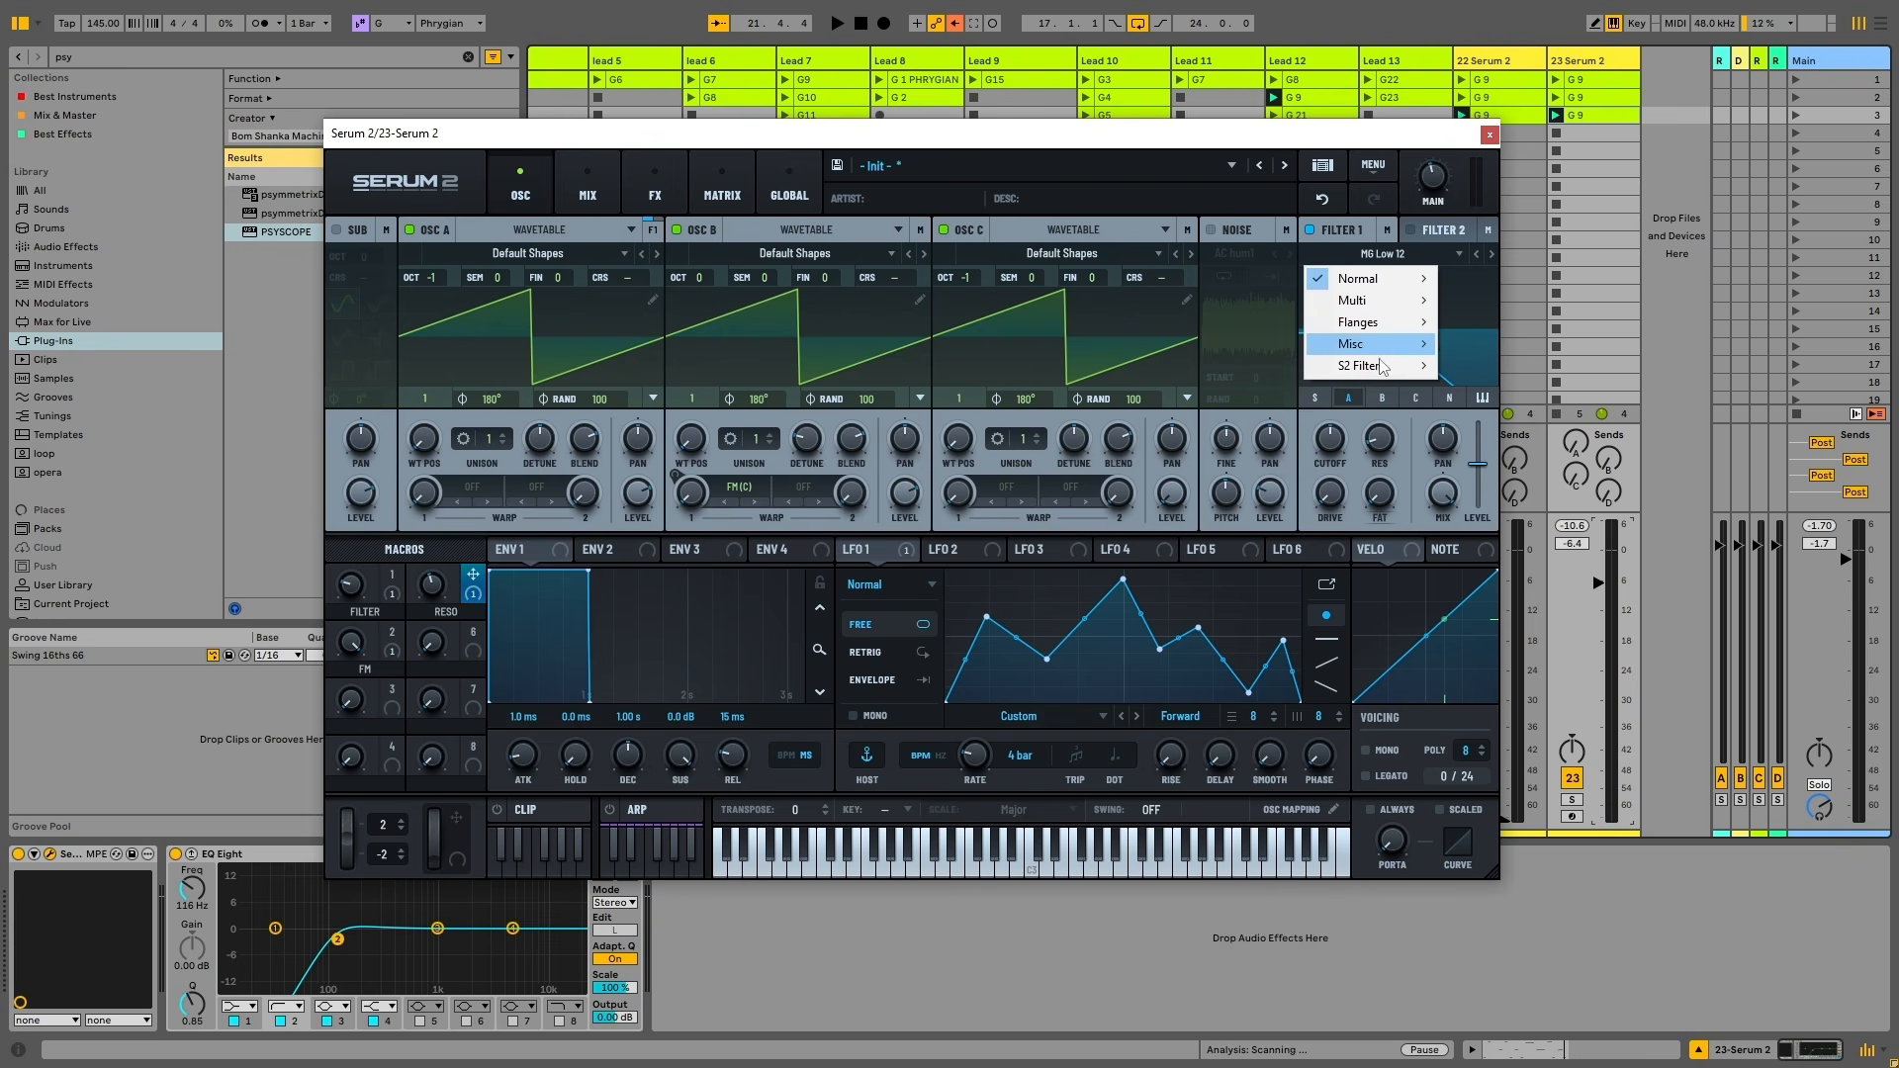
mouse_move(1382, 368)
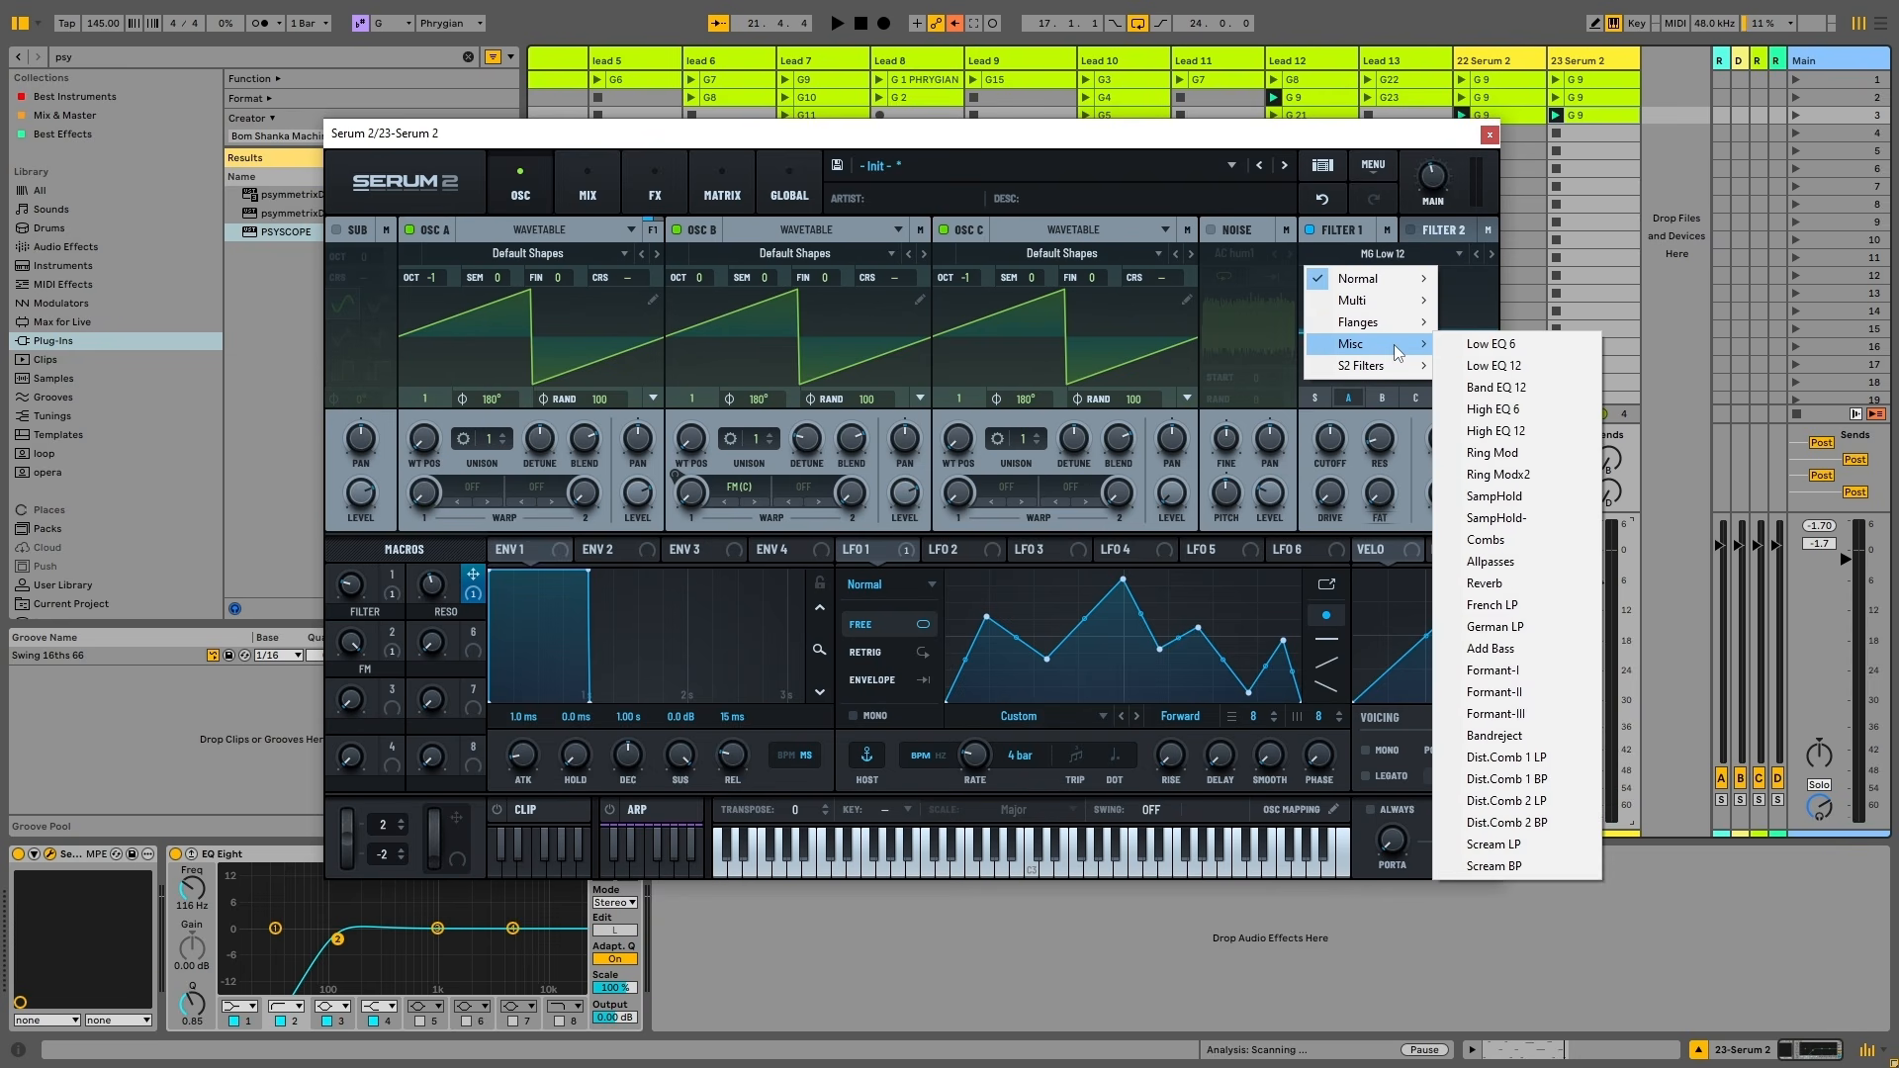
mouse_move(1397, 328)
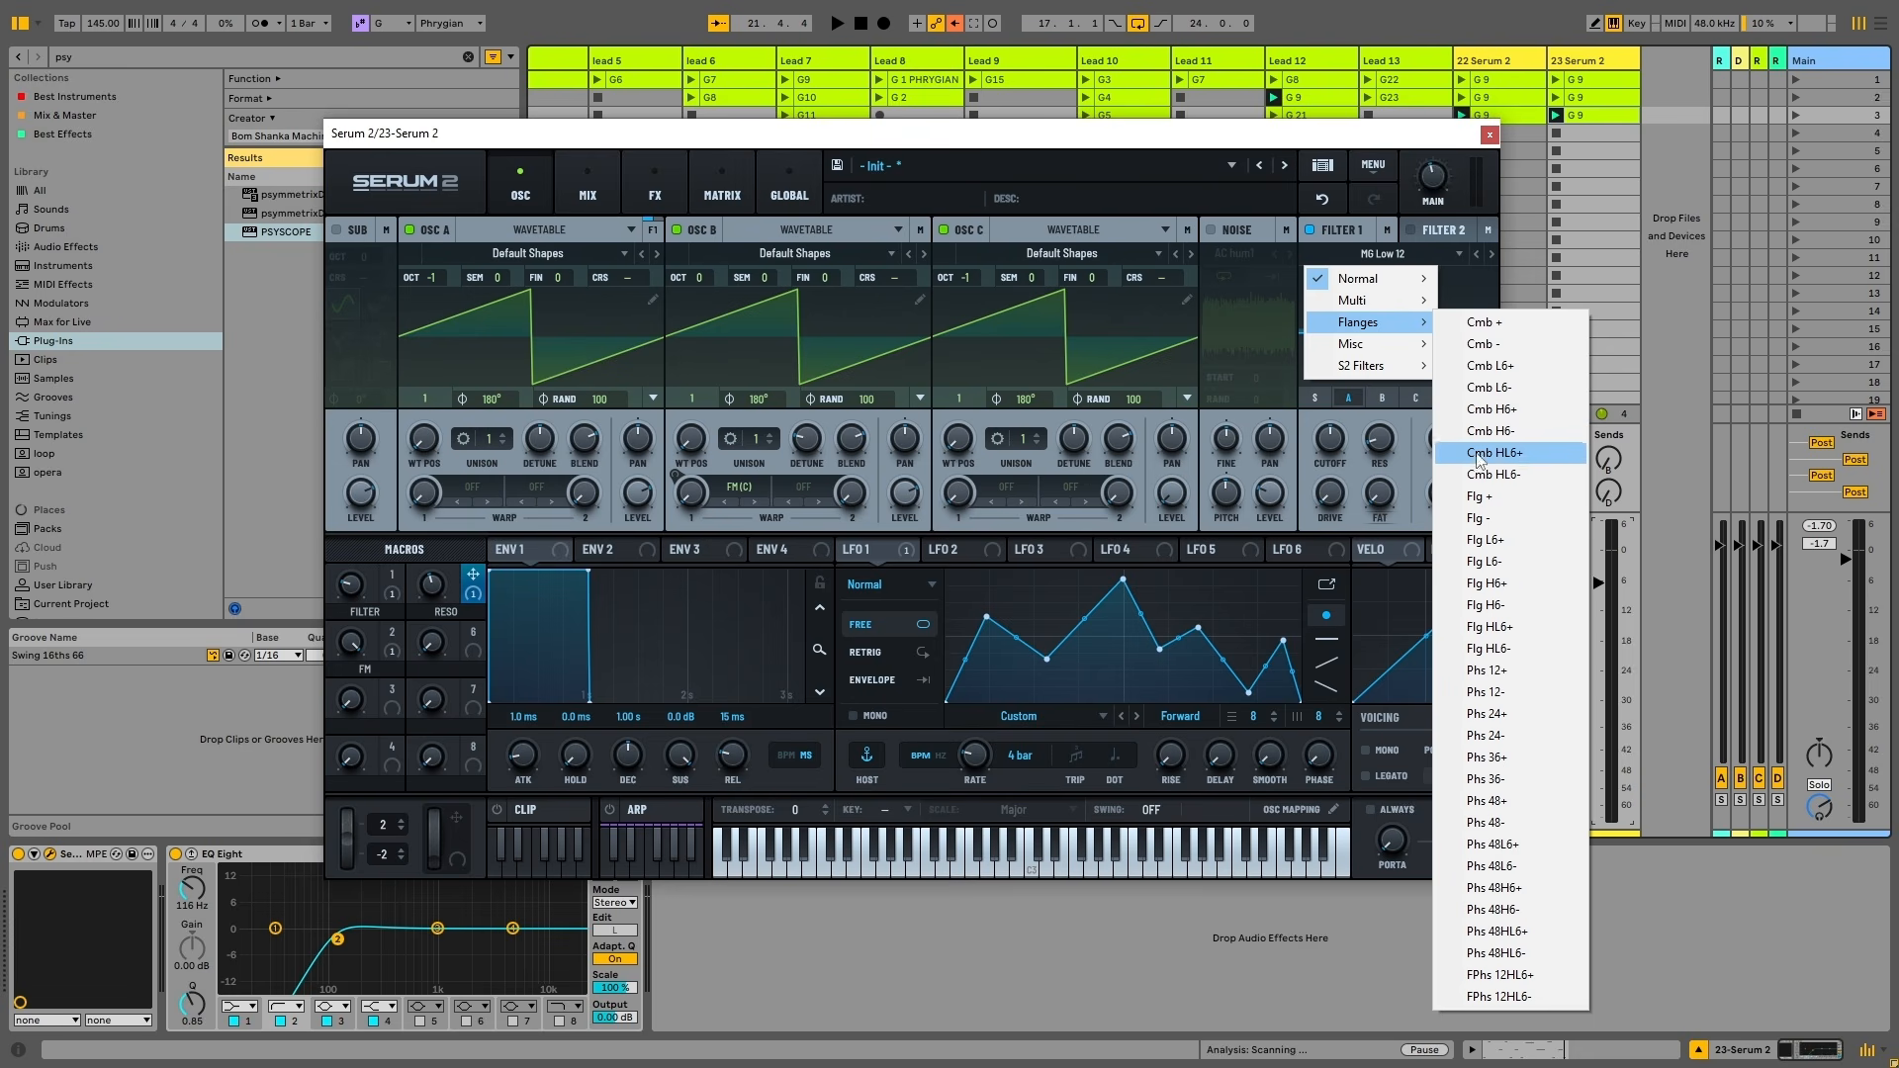
left_click(1495, 568)
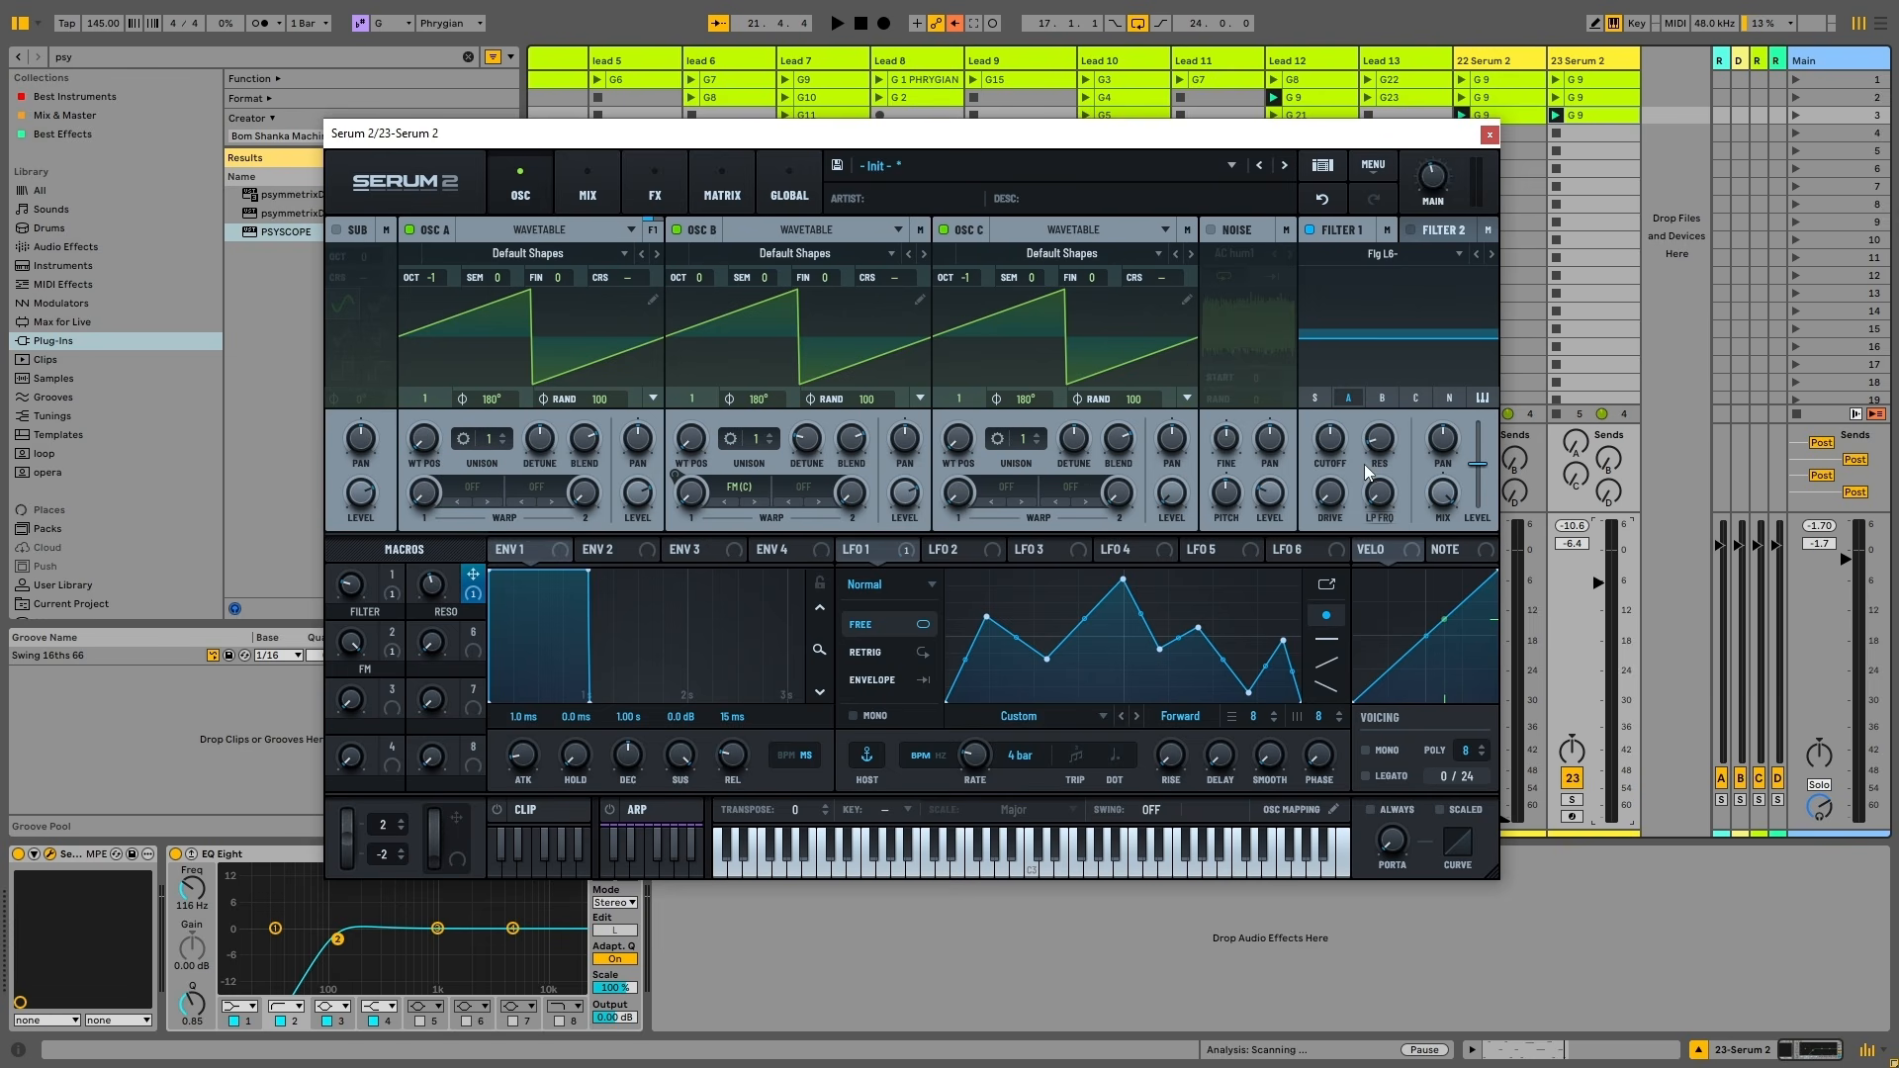
Adjust the Filter 1 cutoff to about 6345 Hz while listening
key("space")
left_click_drag(1332, 445, 1390, 257)
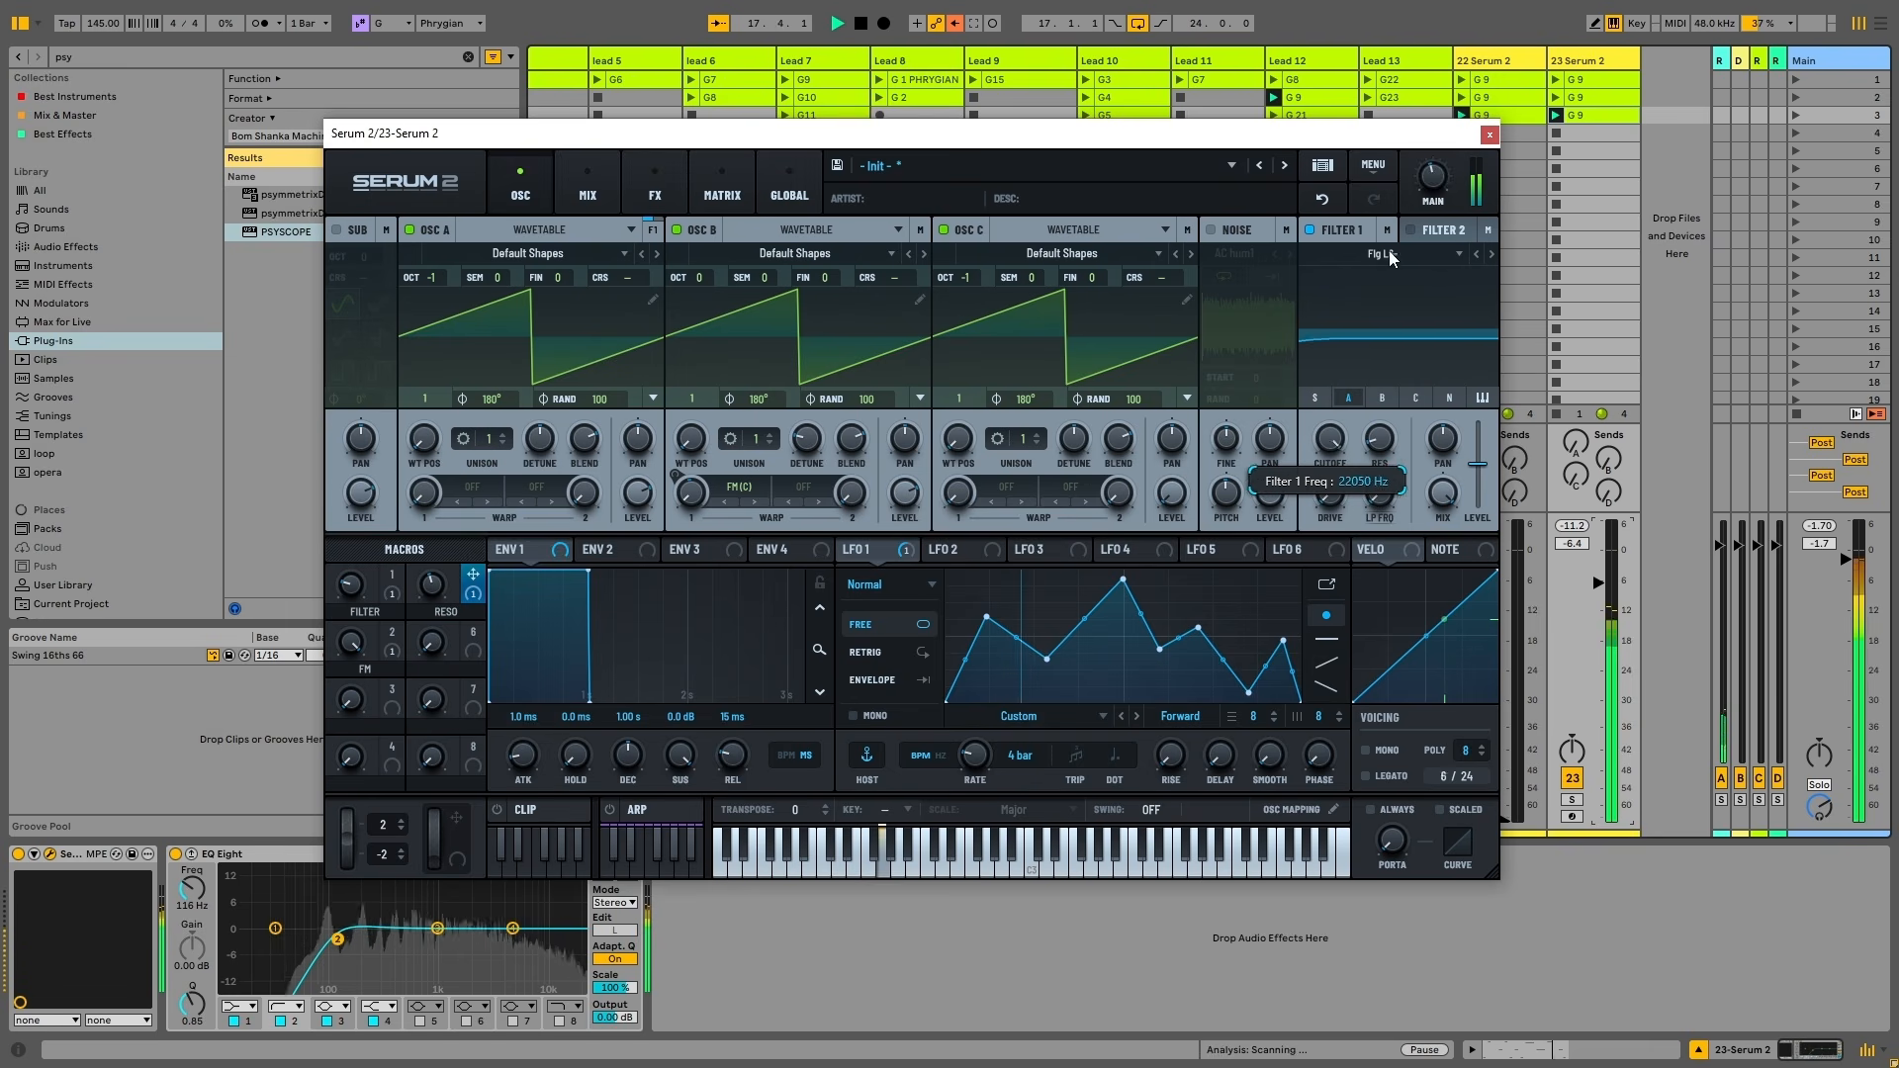
key("space")
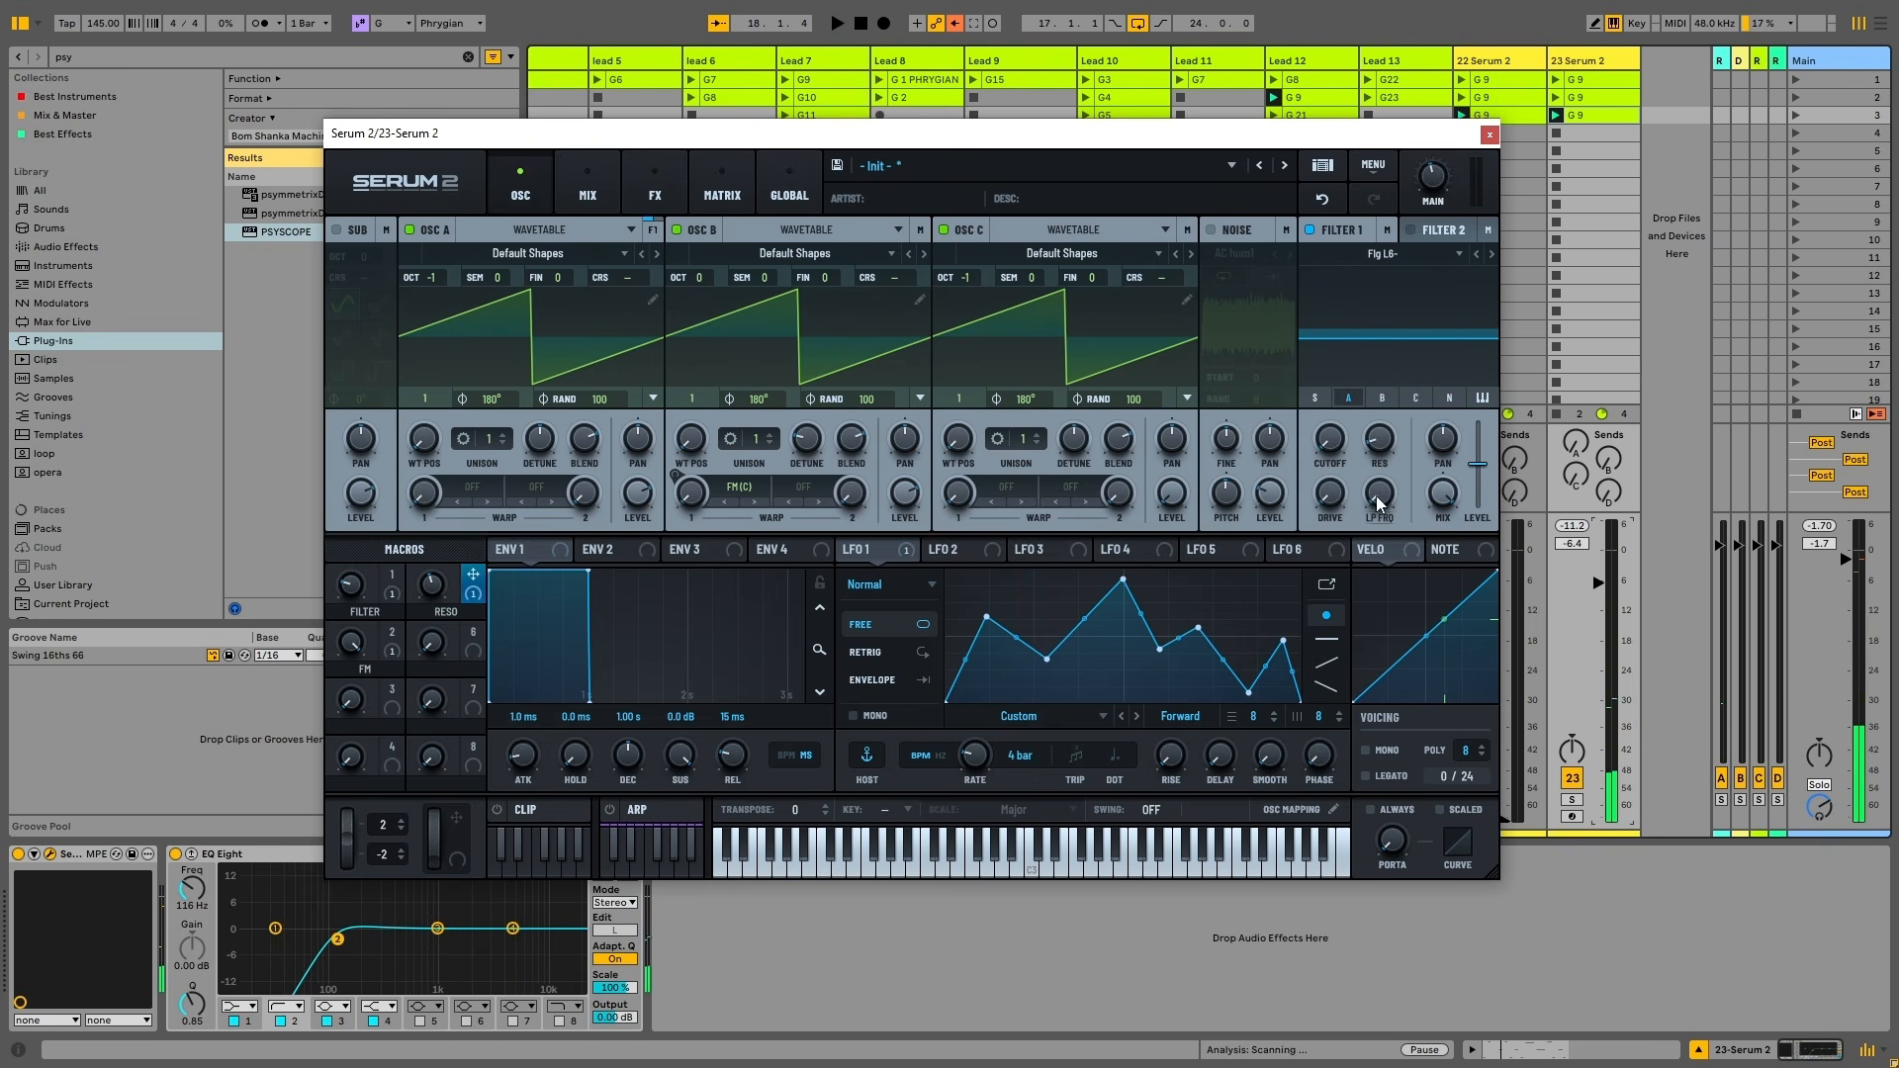
key("space")
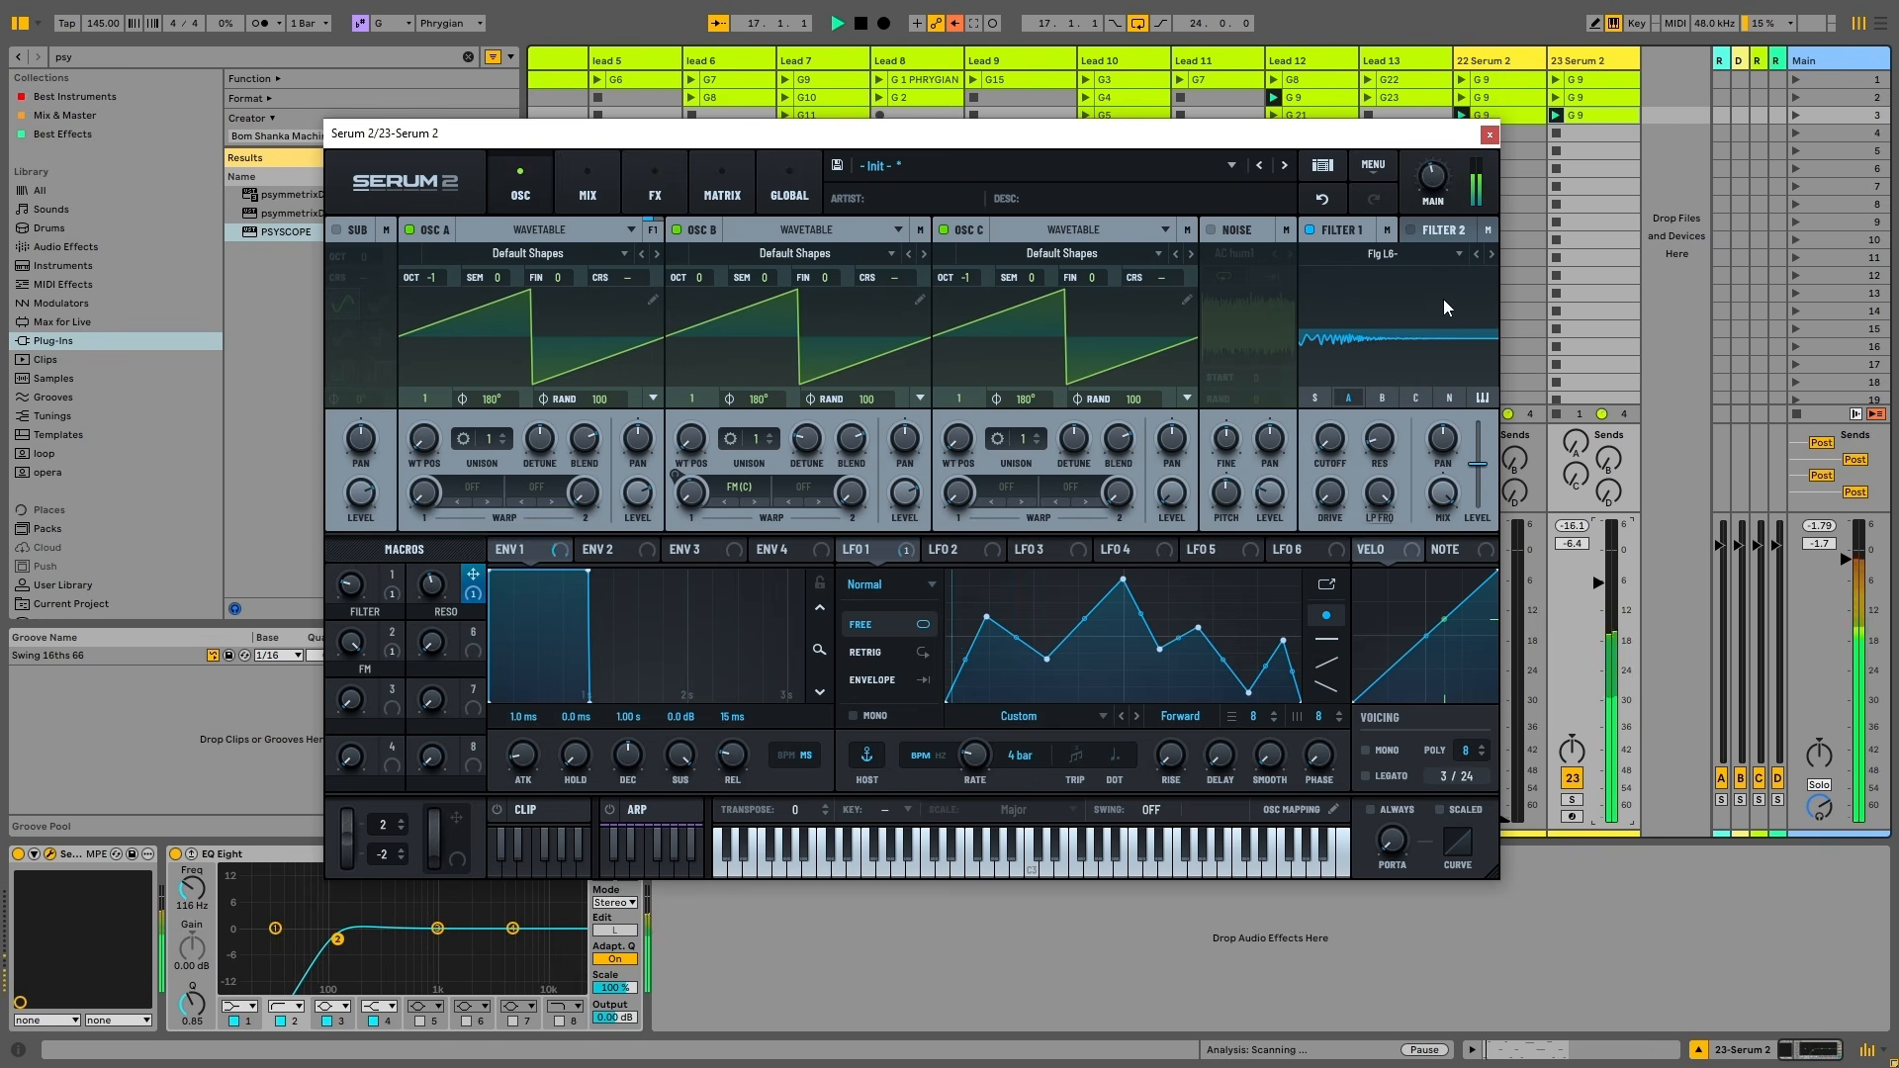
left_click_drag(1348, 388, 1369, 340)
key("space")
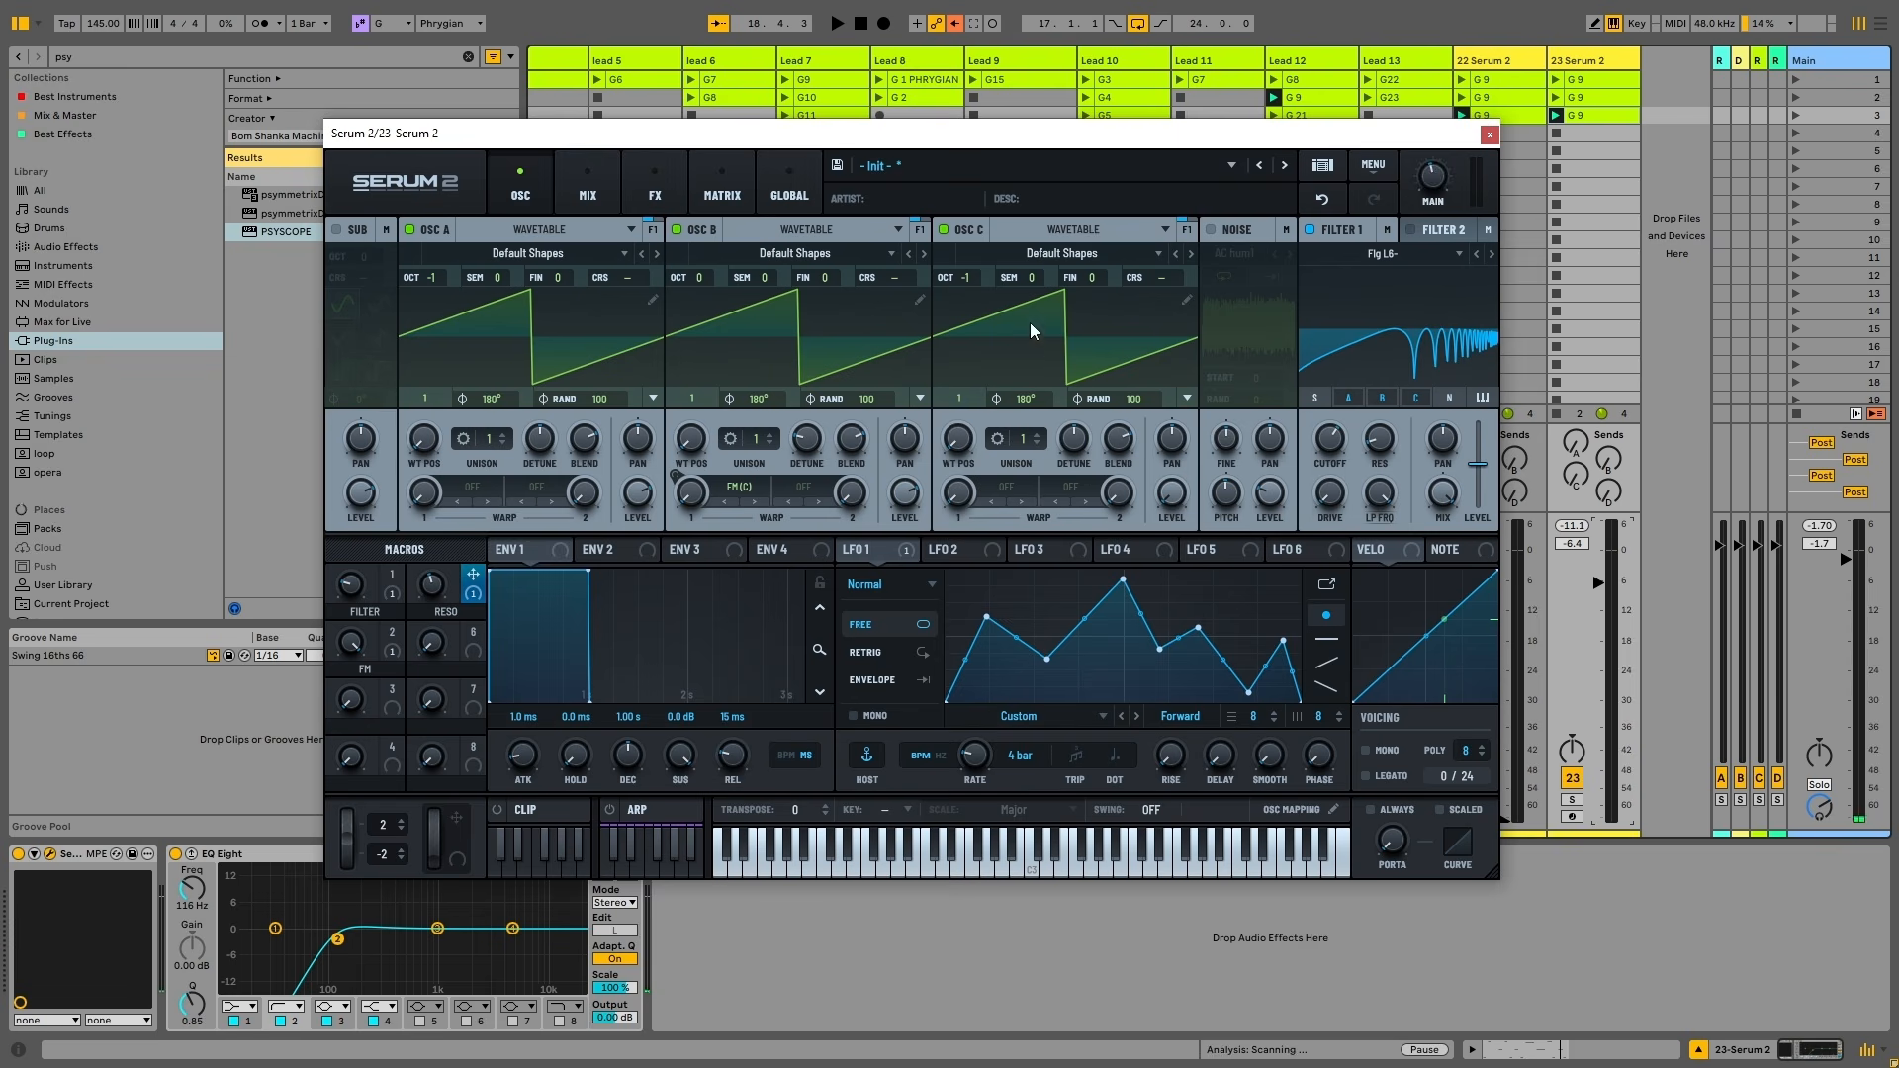
key("space")
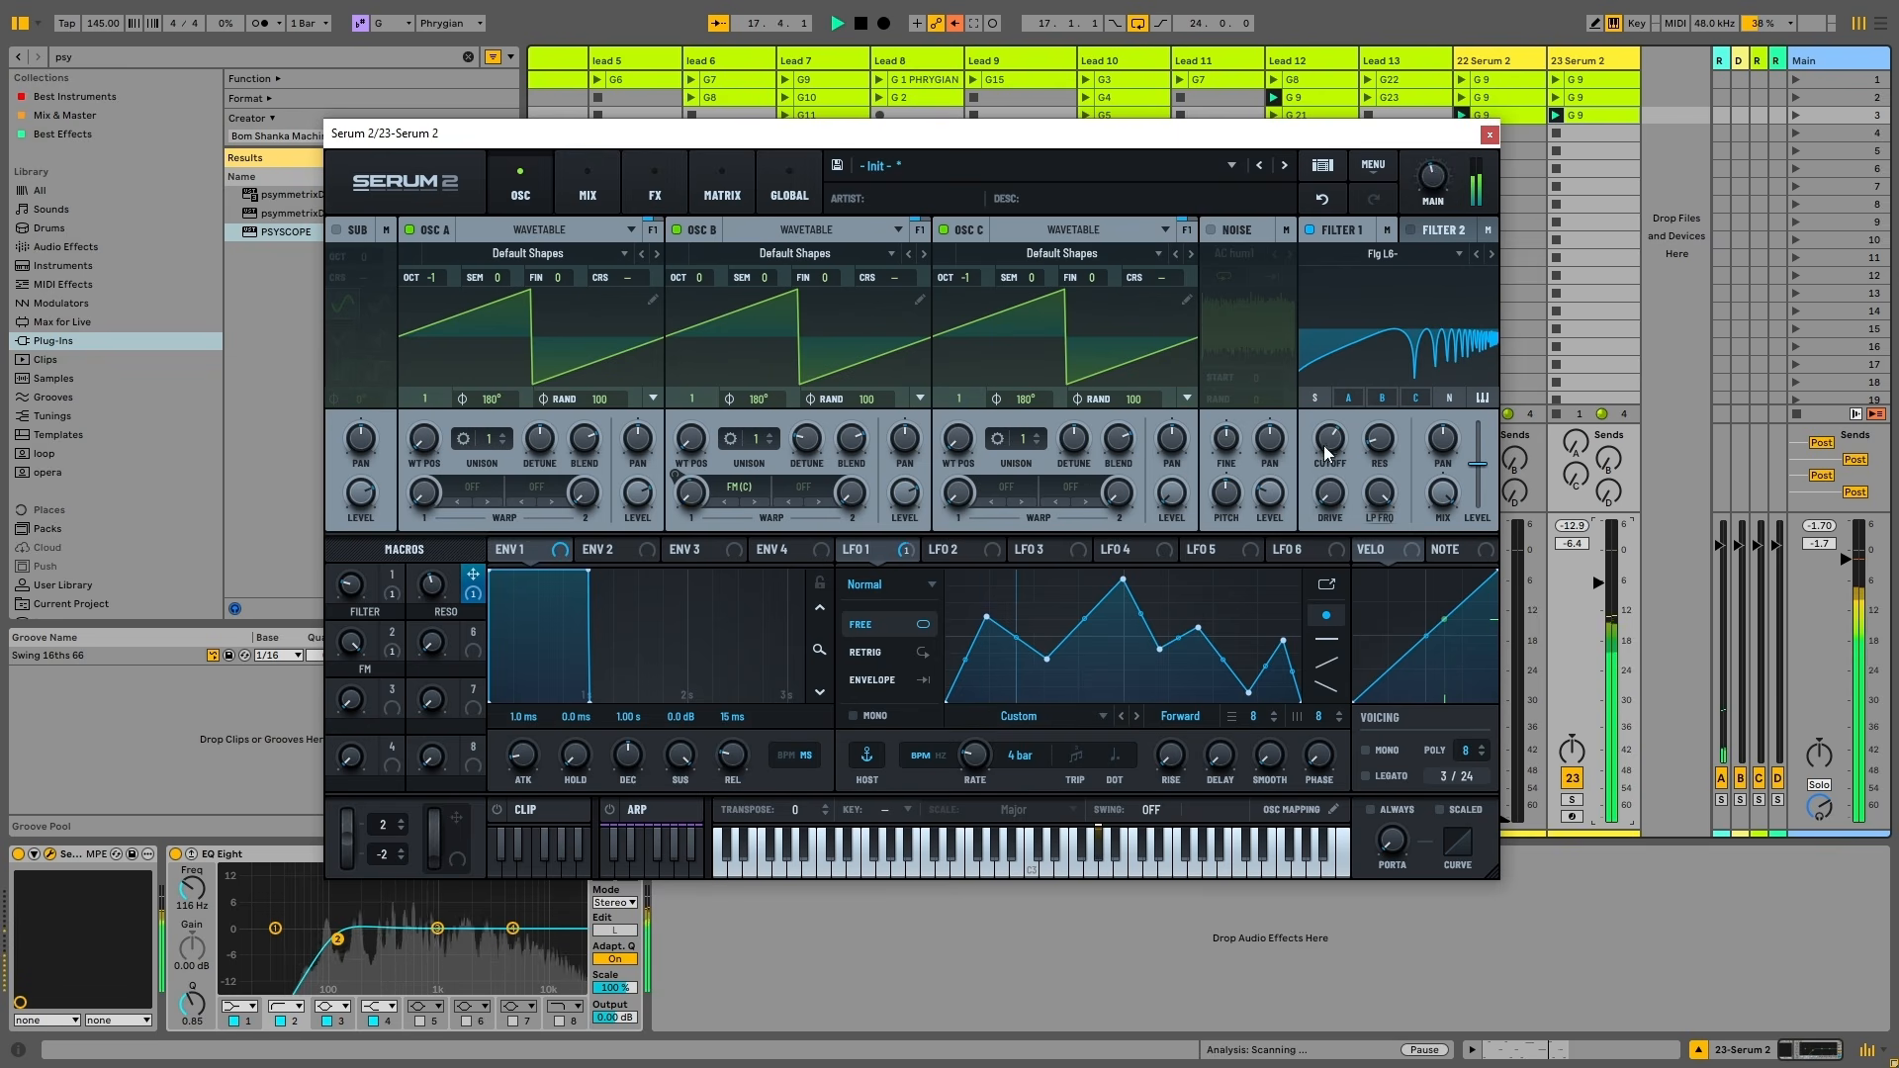
left_click_drag(1324, 446, 1383, 485)
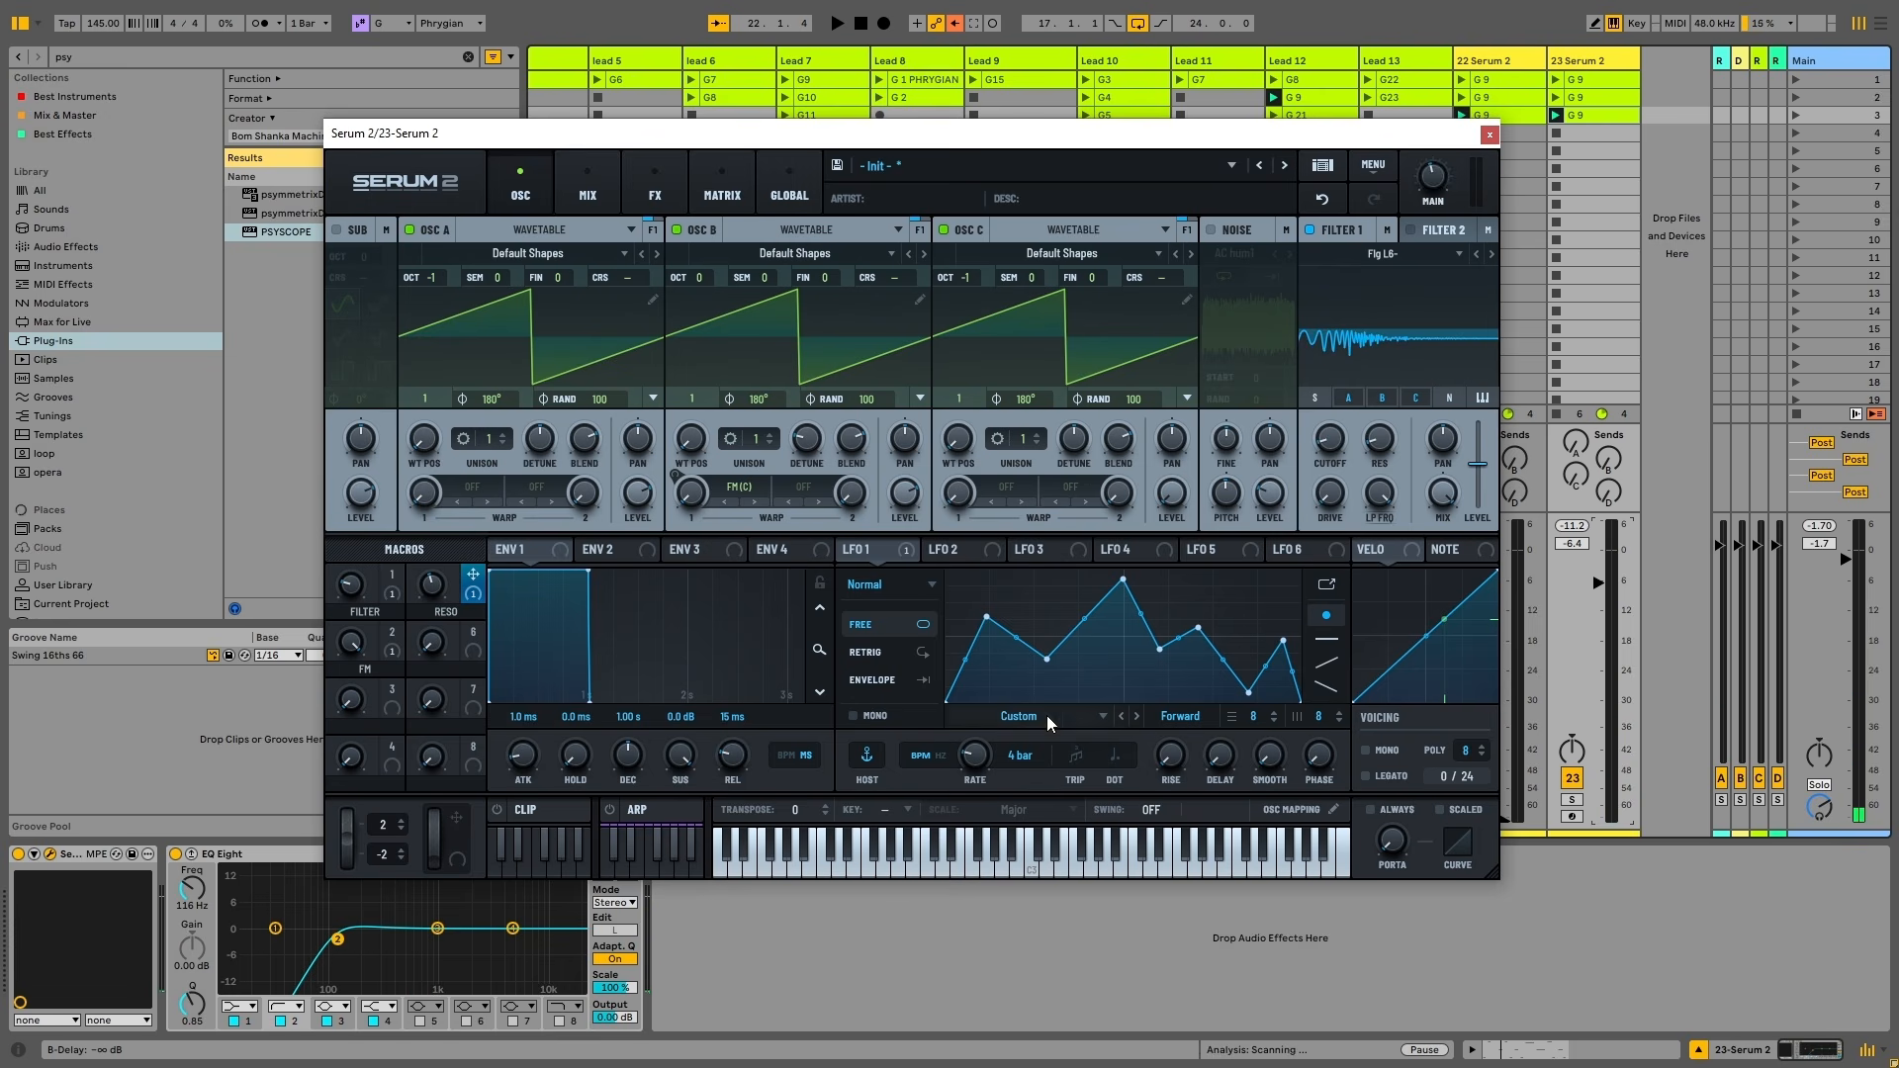
Route LFO 1 to the Filter 1 cutoff and audition the modulation
left_click_drag(898, 556, 1327, 443)
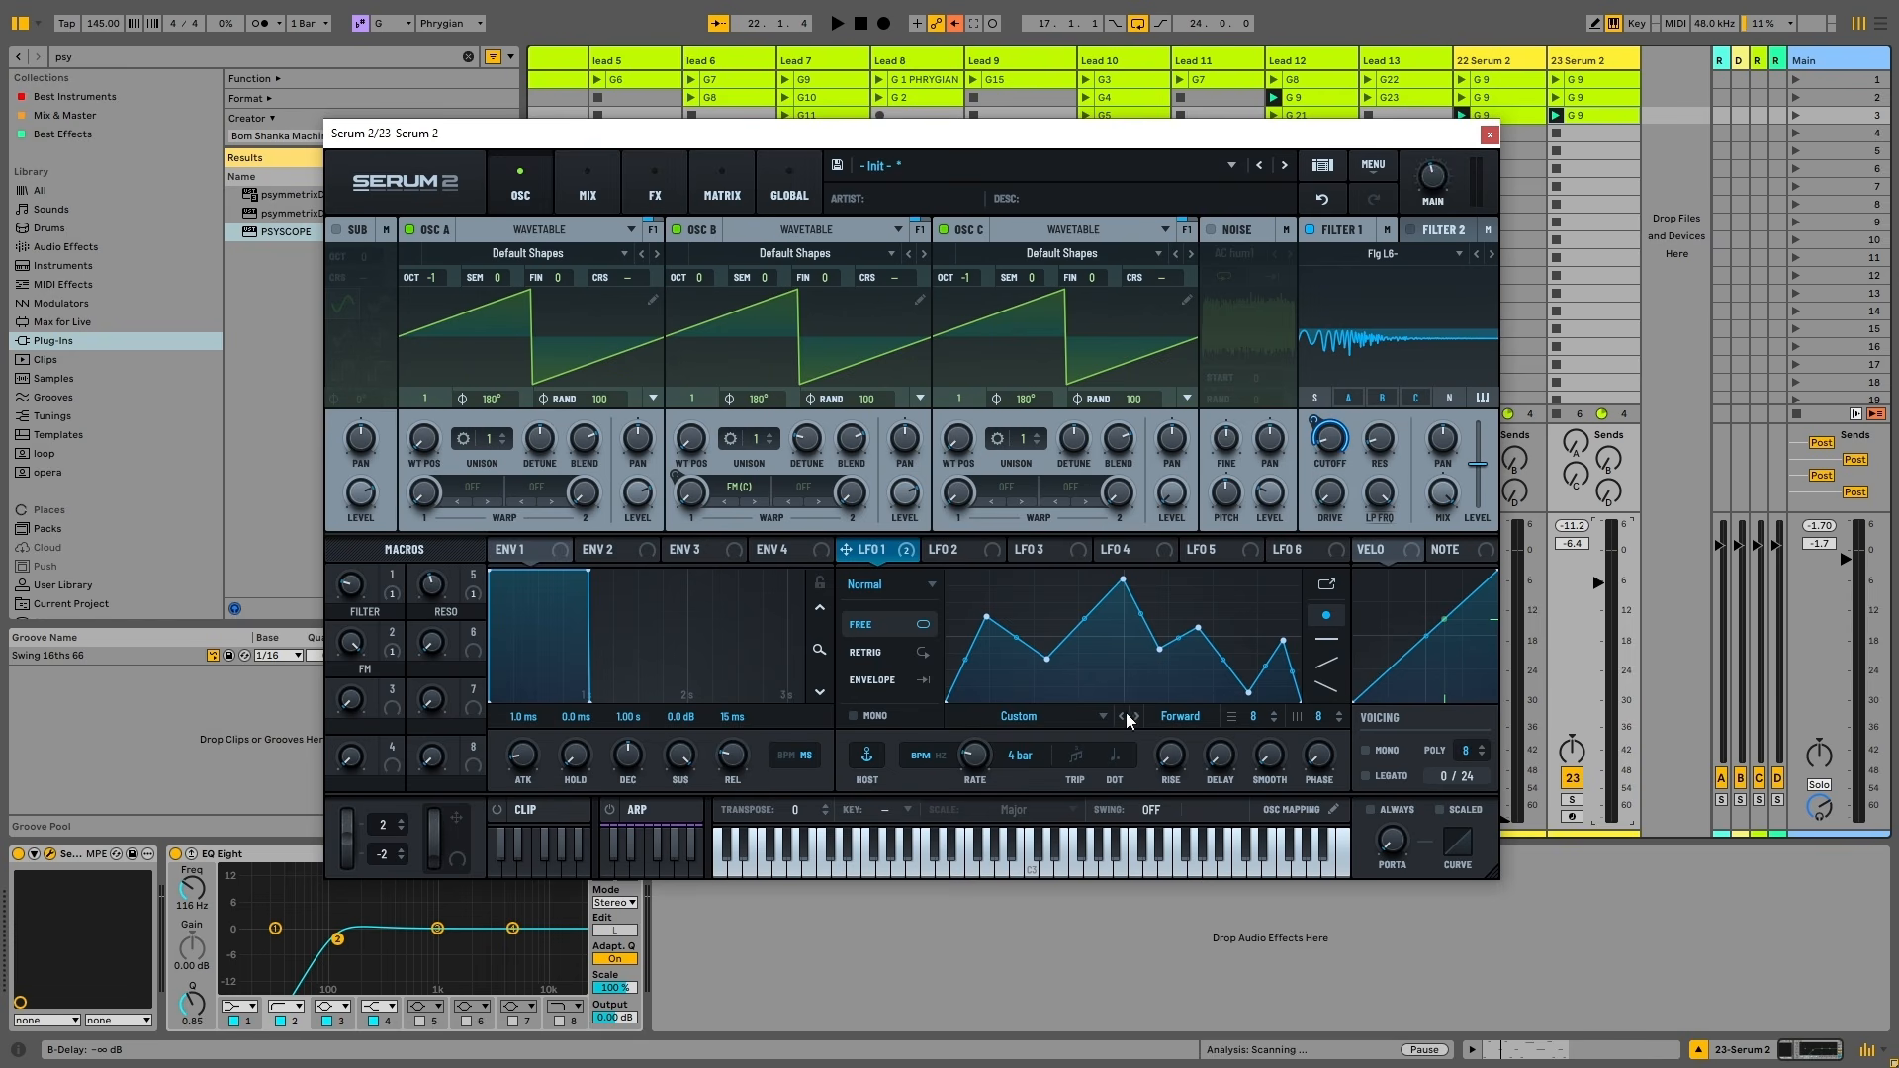
key("space")
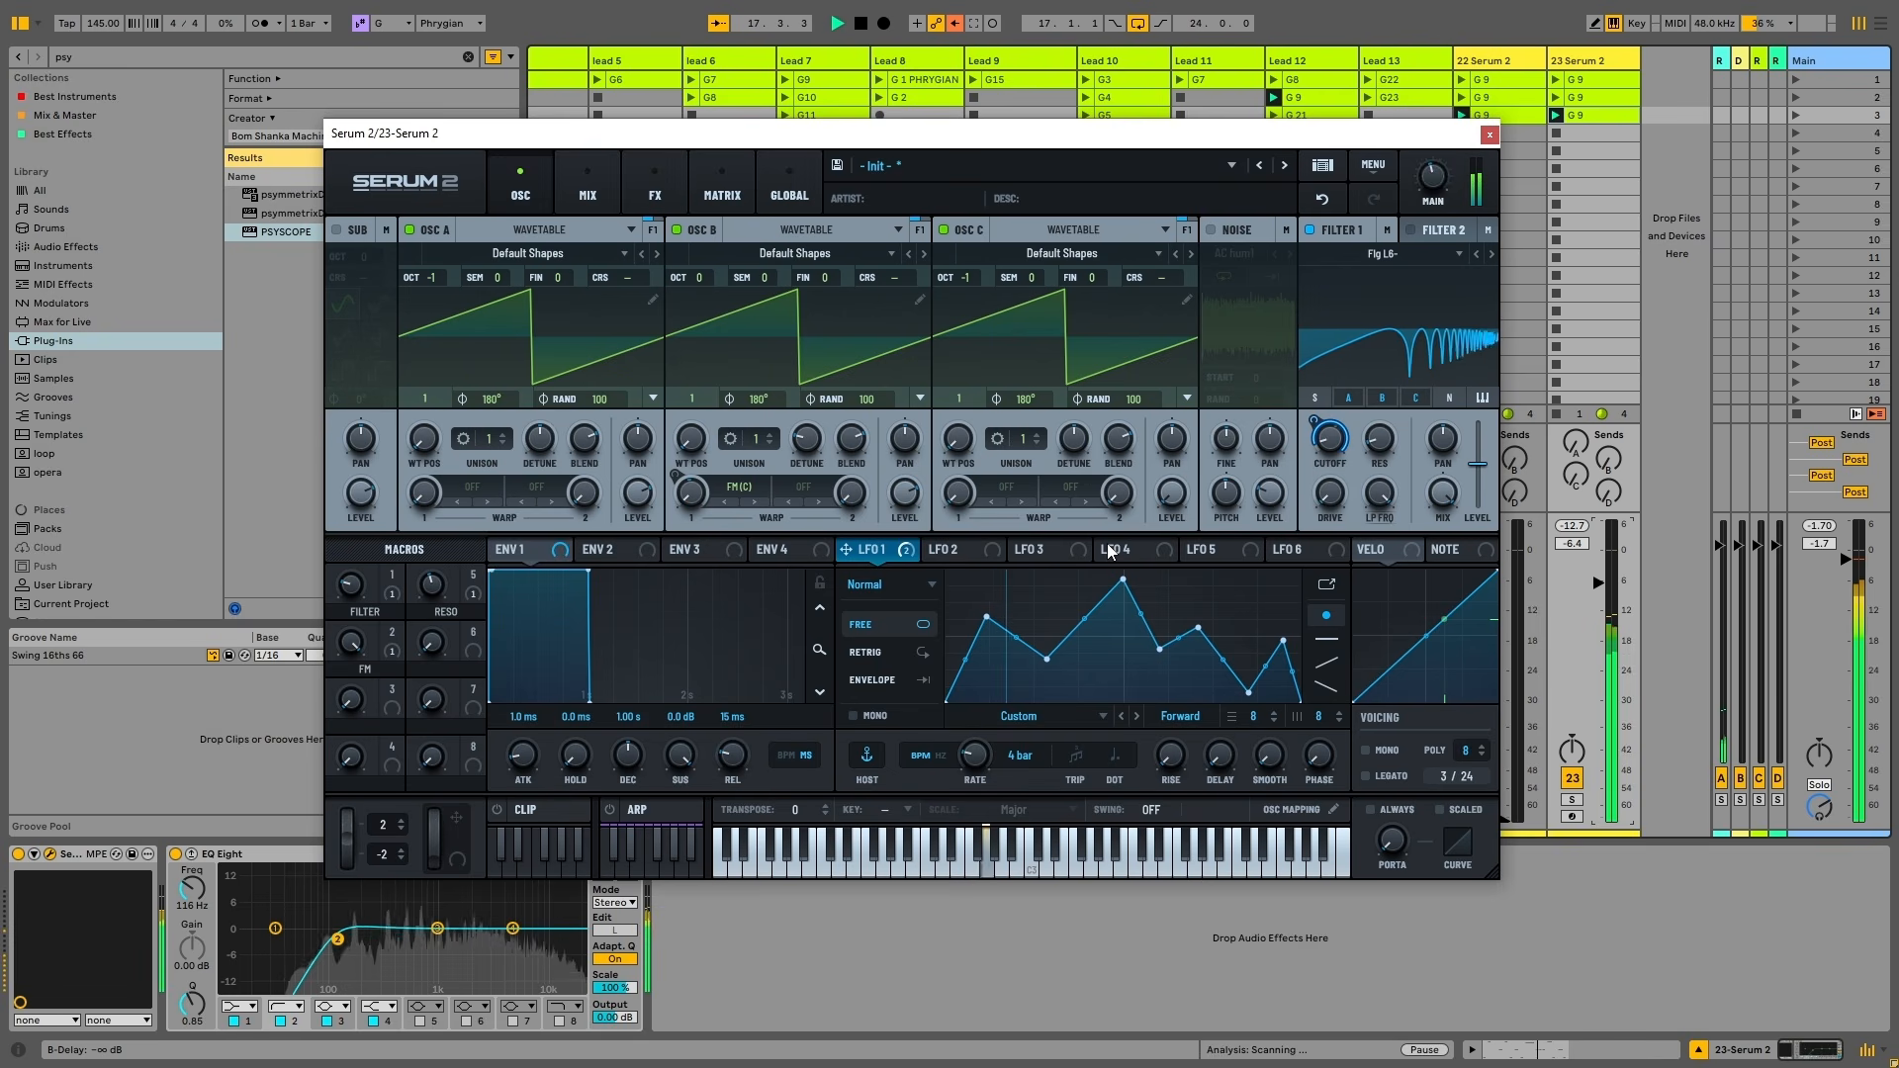
key("space")
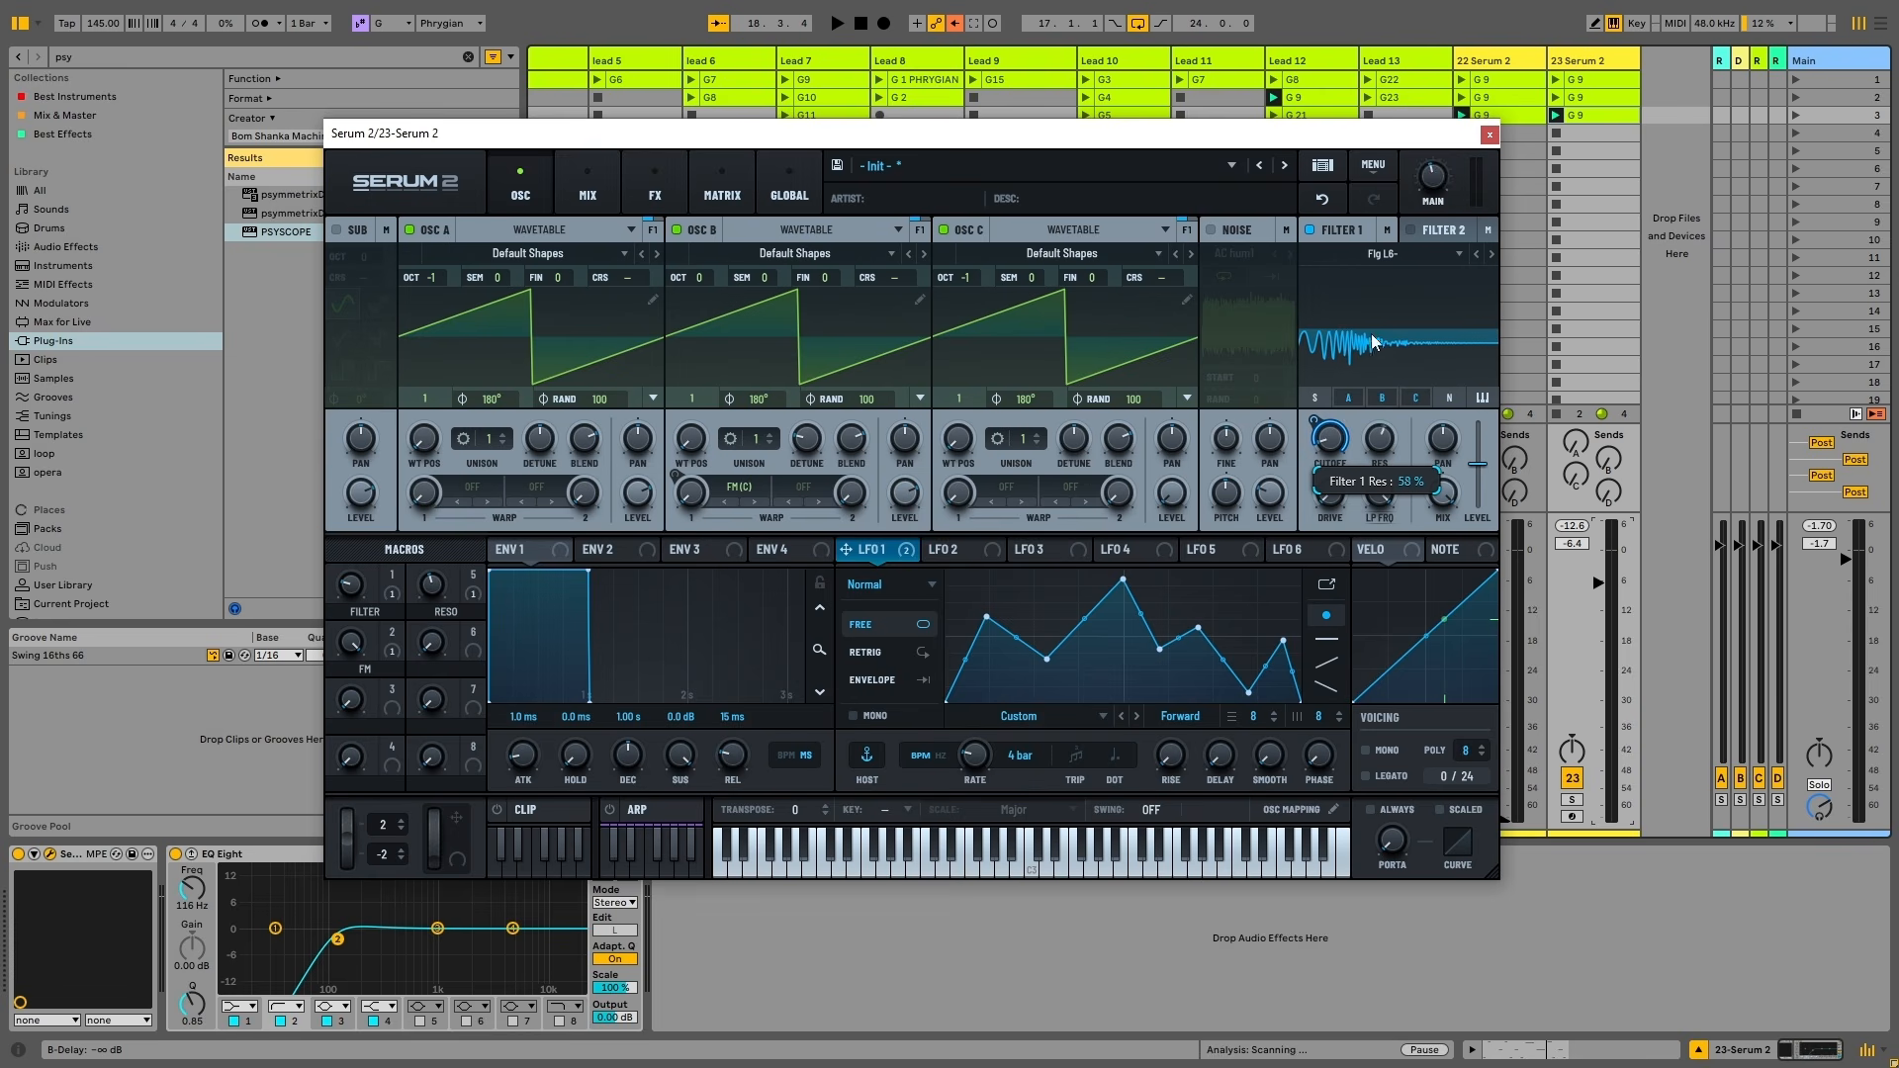
key("space")
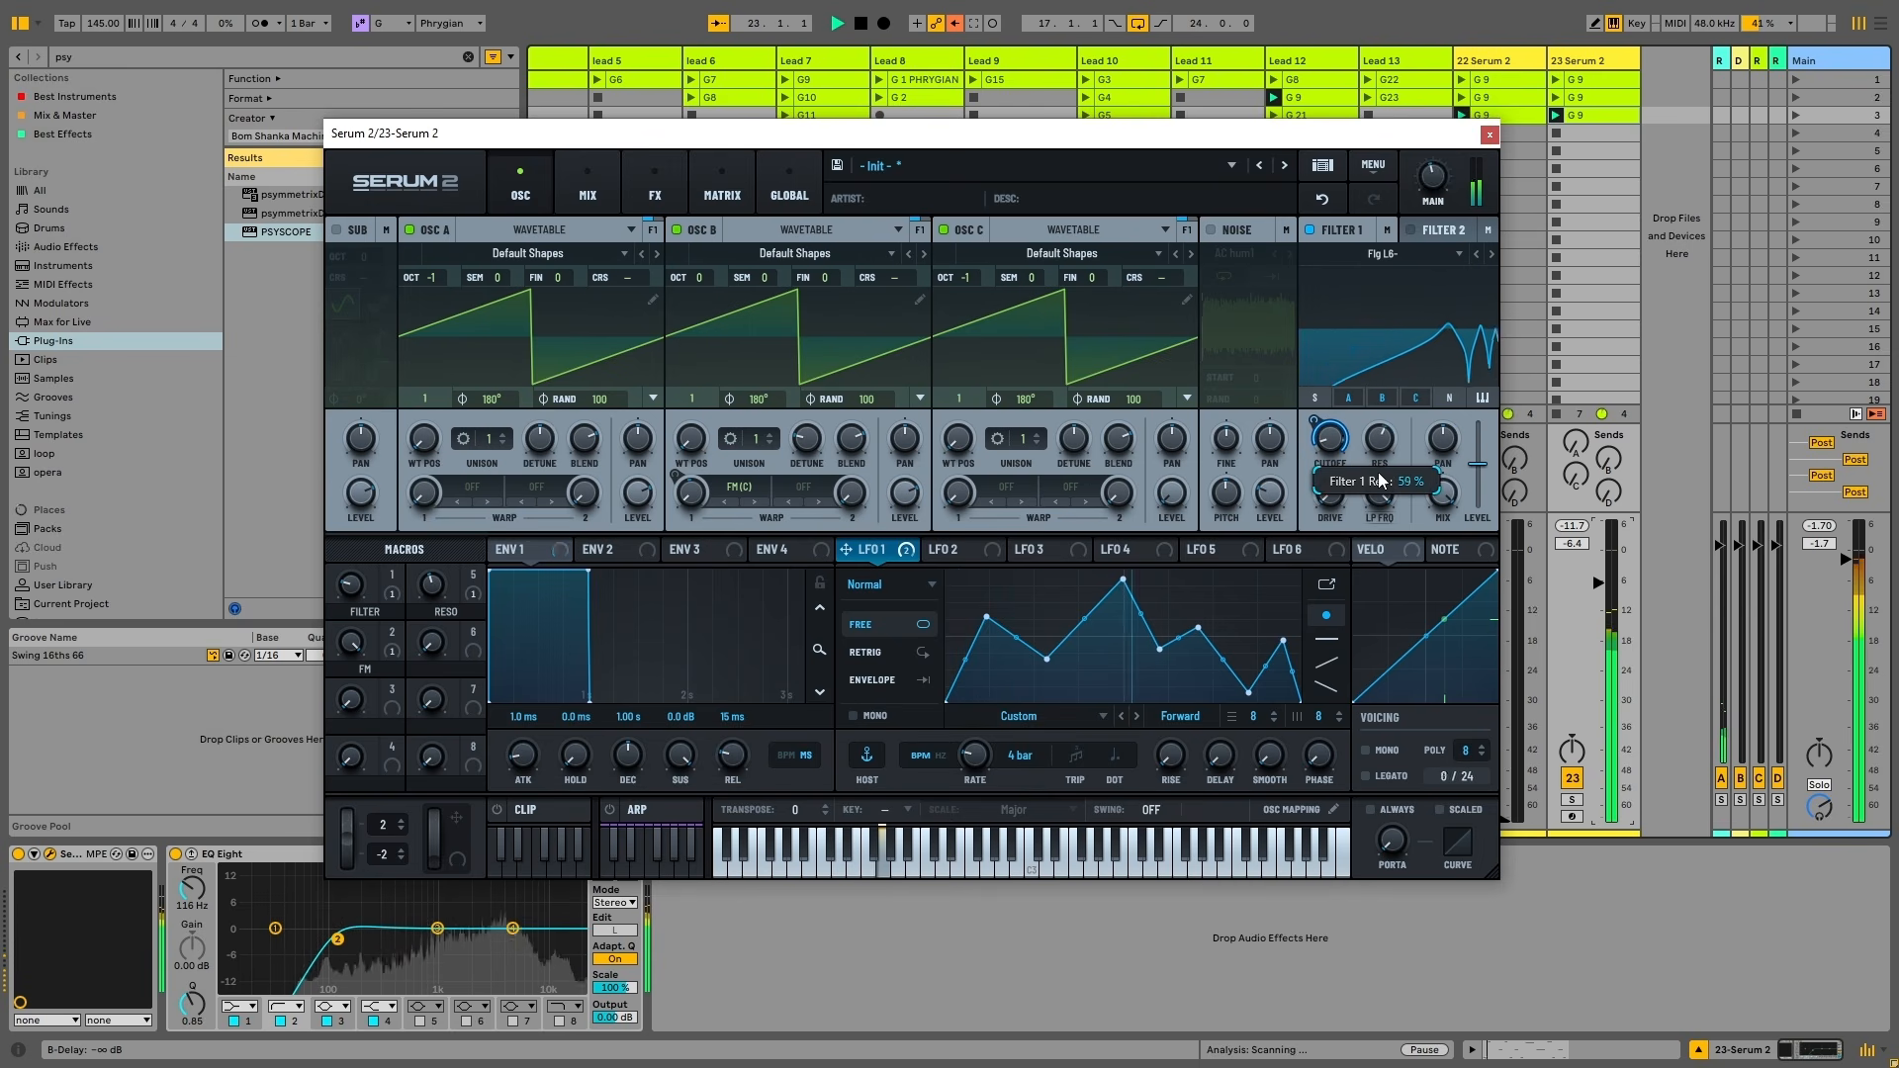
Set Filter 1 drive to 27% and its variation to 46%
left_click_drag(1341, 500, 1365, 596)
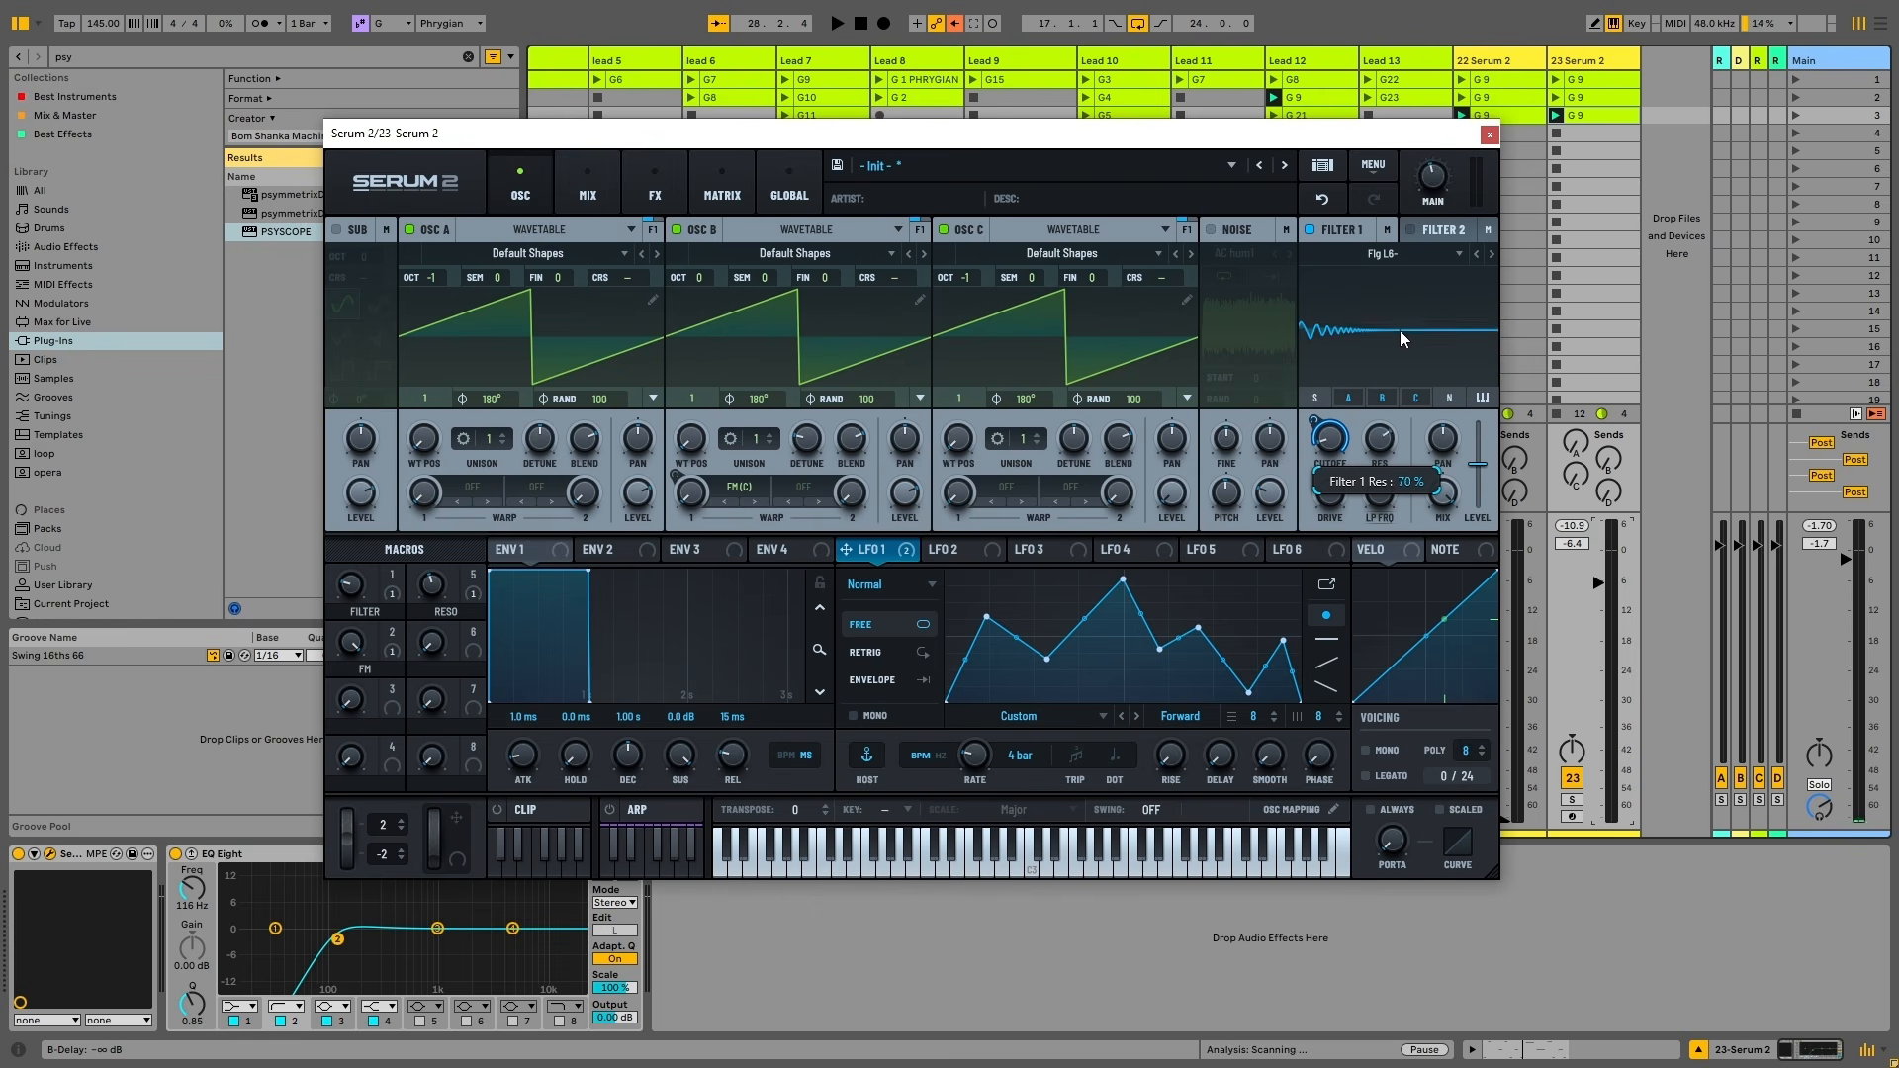
left_click_drag(1388, 473, 1412, 408)
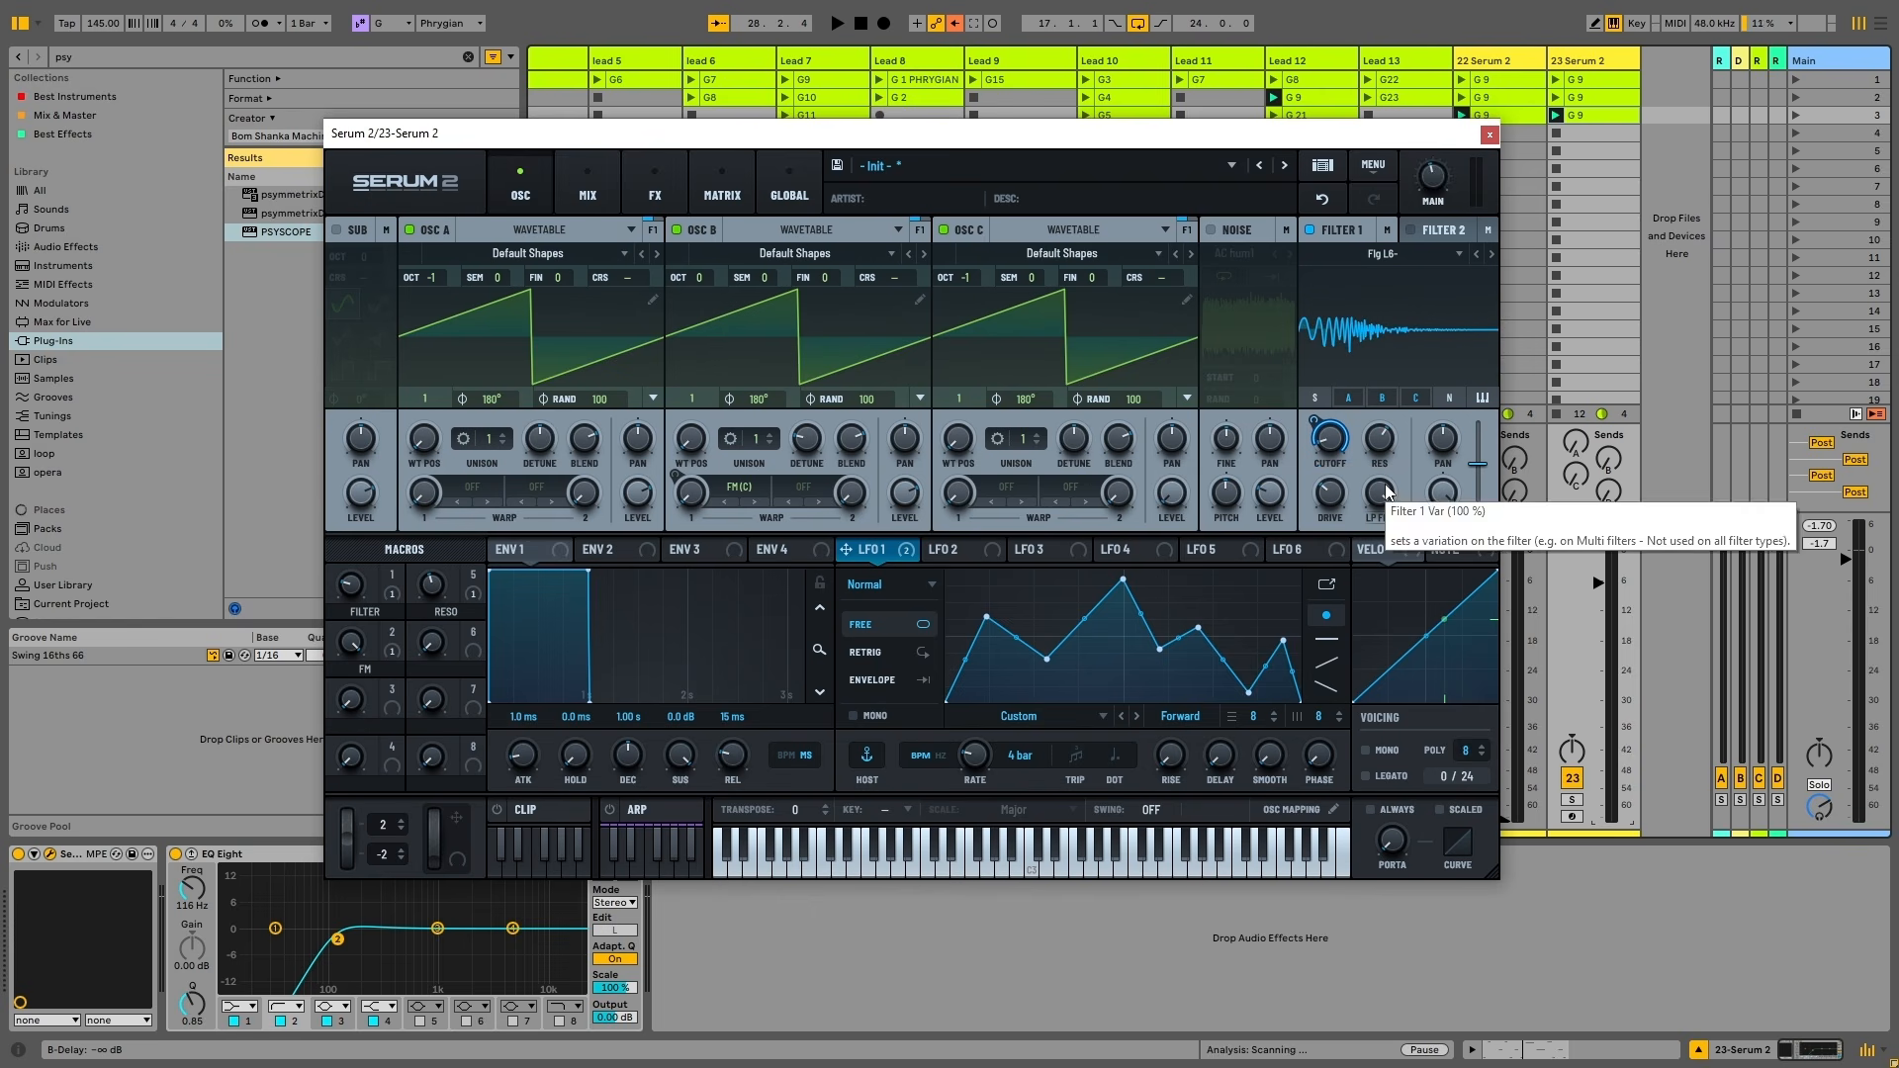
left_click_drag(1389, 492, 1374, 625)
key("space")
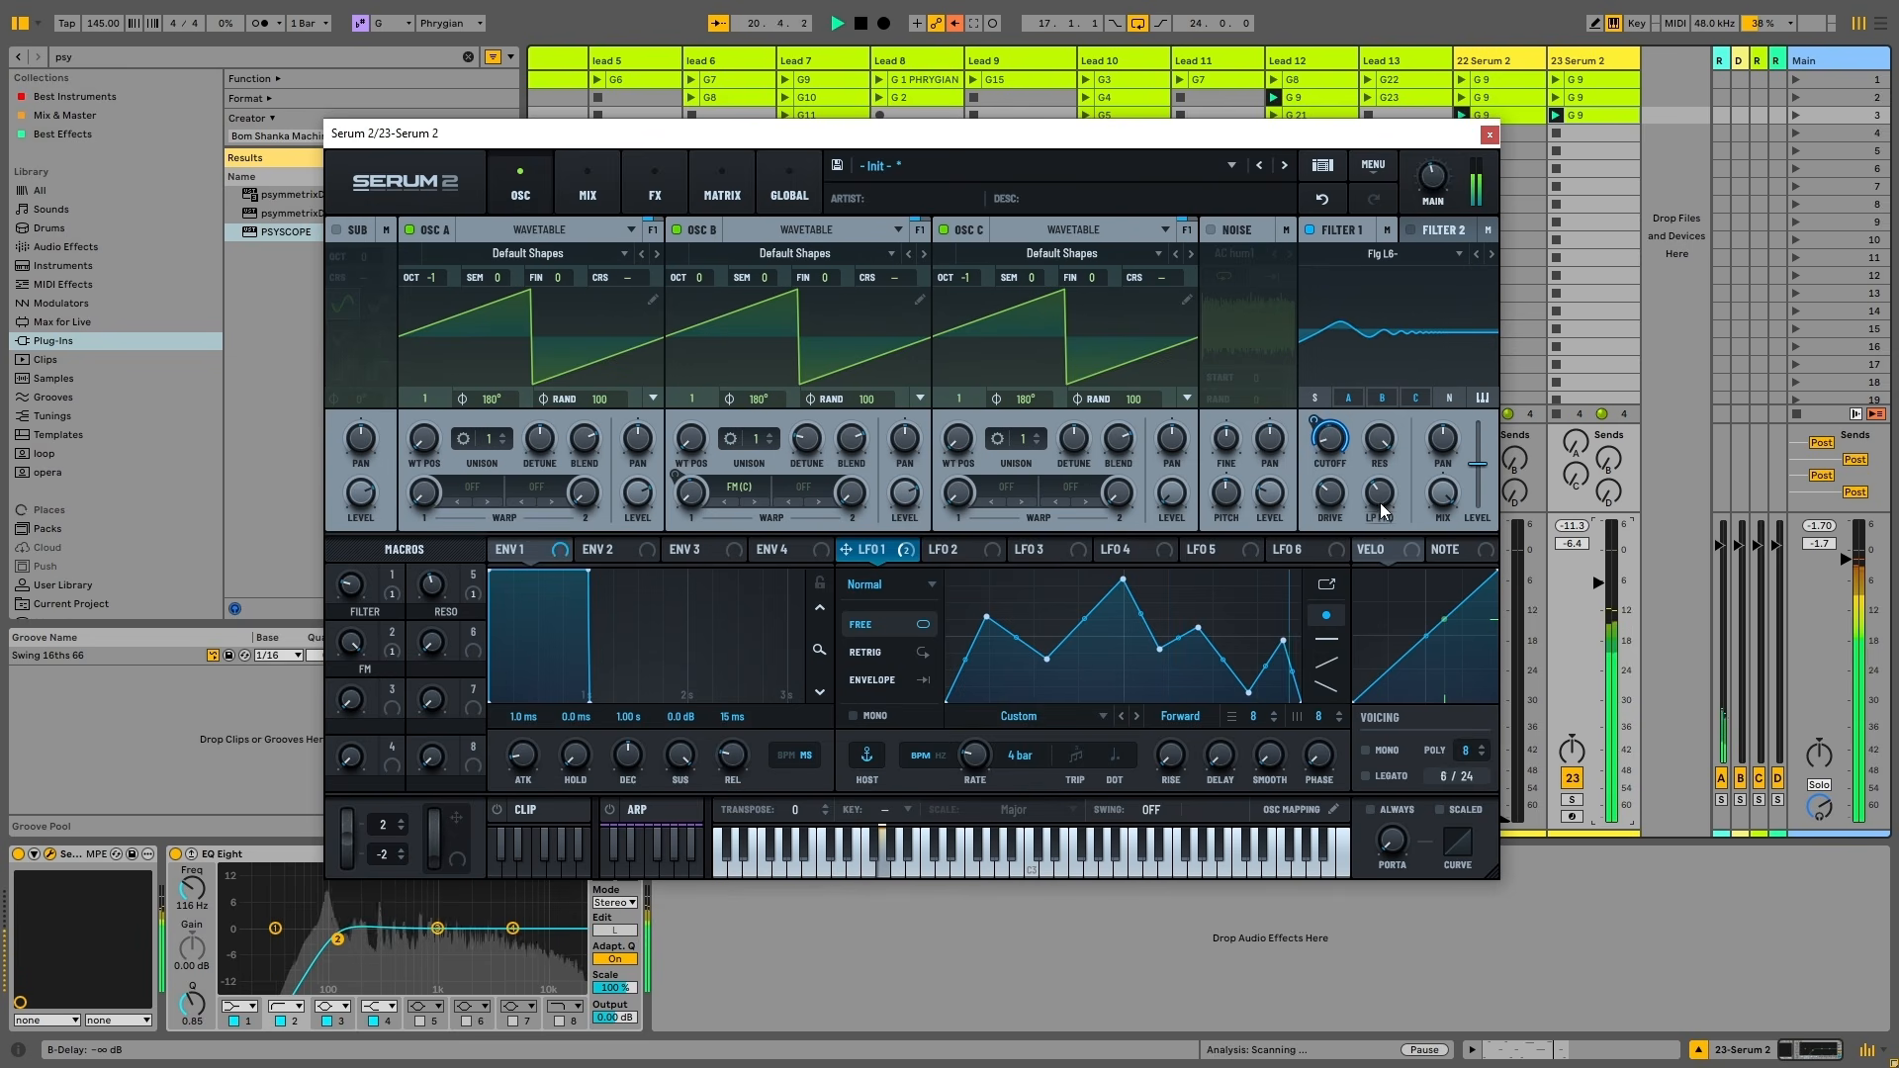
left_click_drag(1380, 500, 1375, 578)
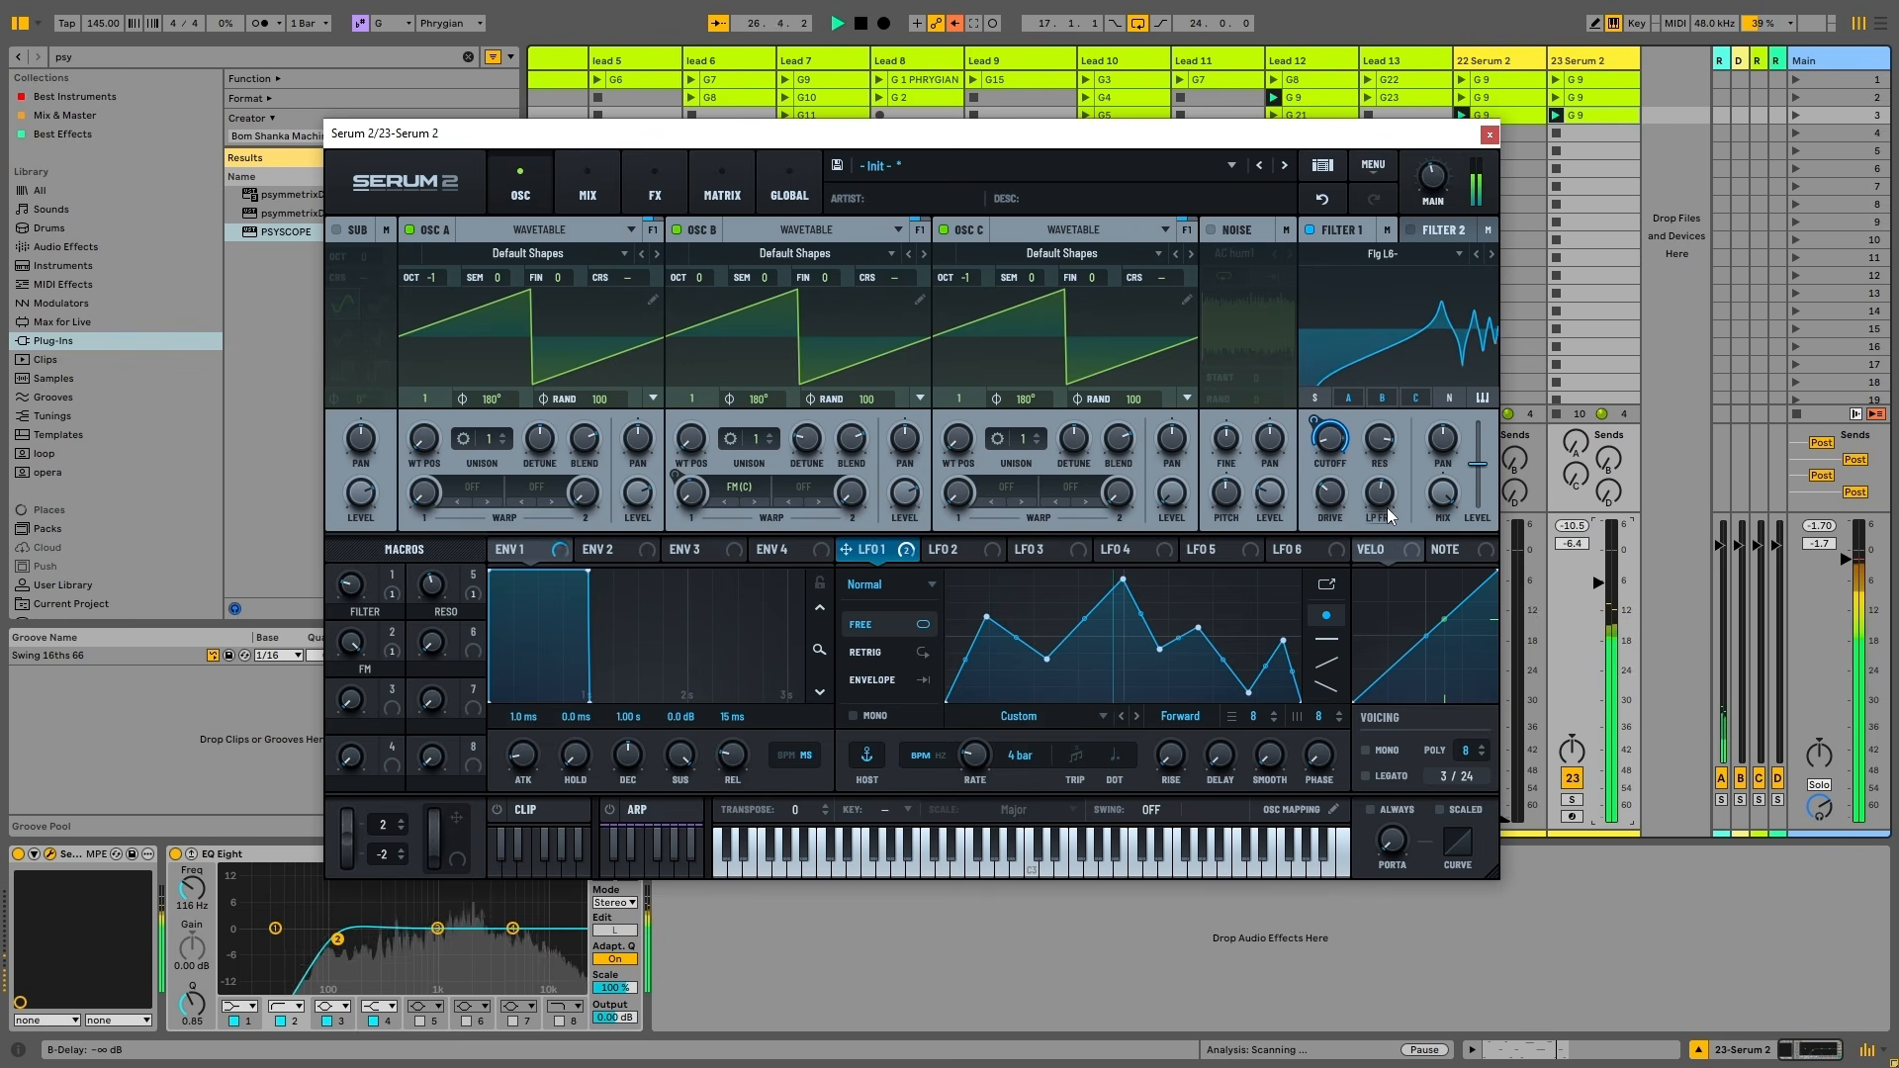
Add a taller late peak to LFO 1, then bypass its Filter 1 Freq modulation
mouse_move(1387, 508)
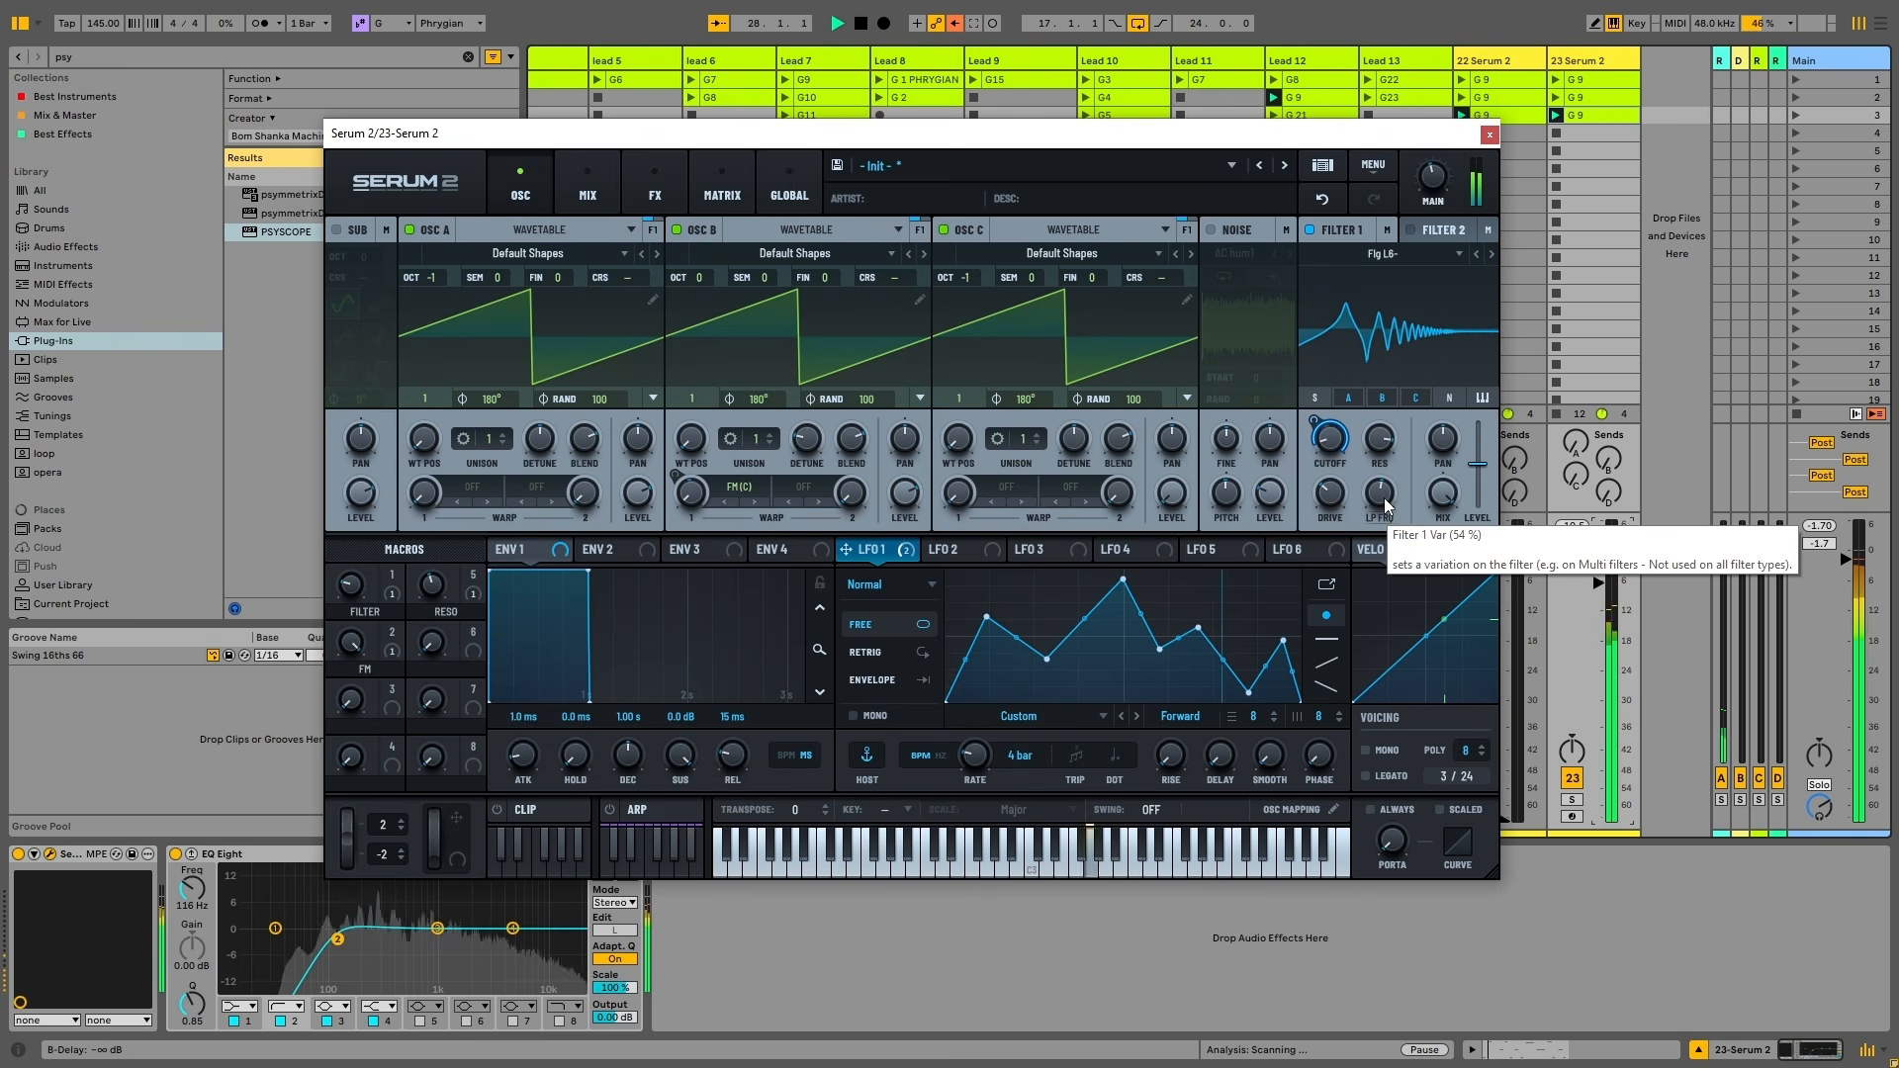
left_click_drag(1284, 642, 1283, 613)
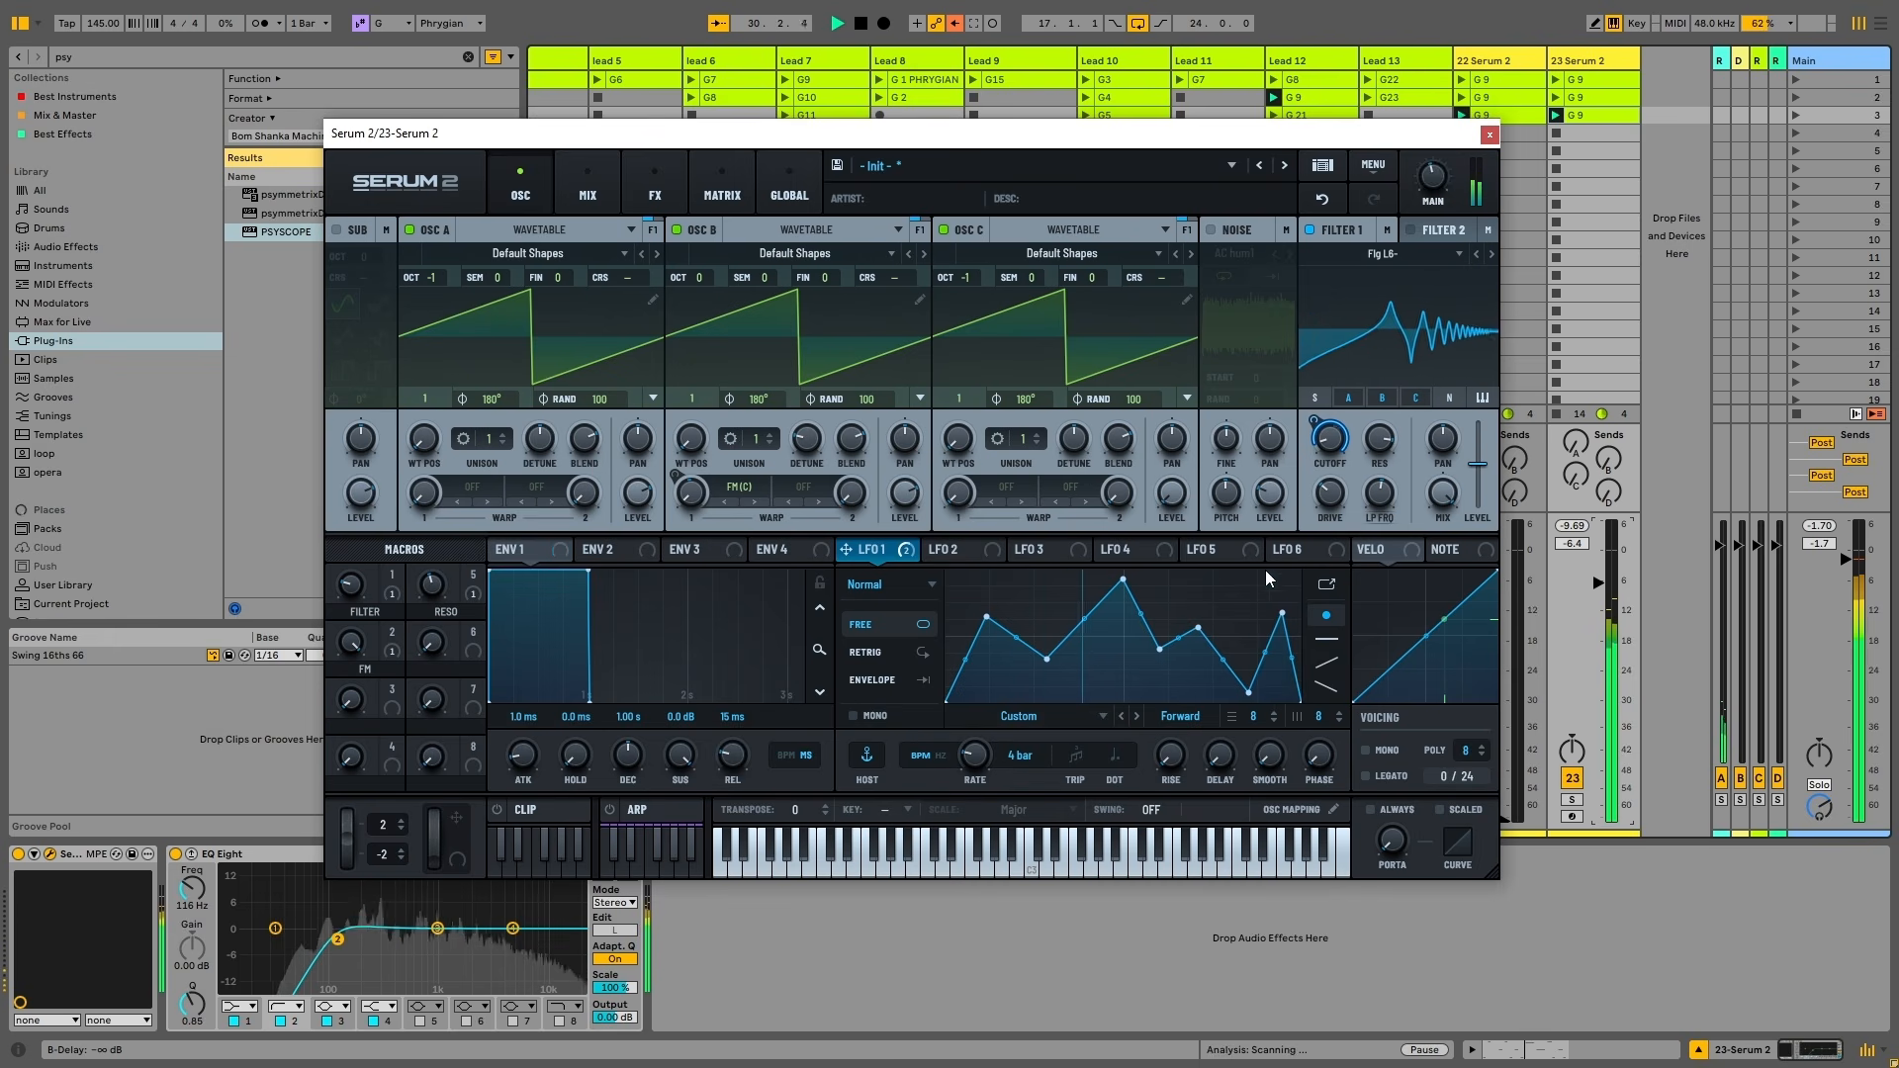
key("space")
right_click(895, 557)
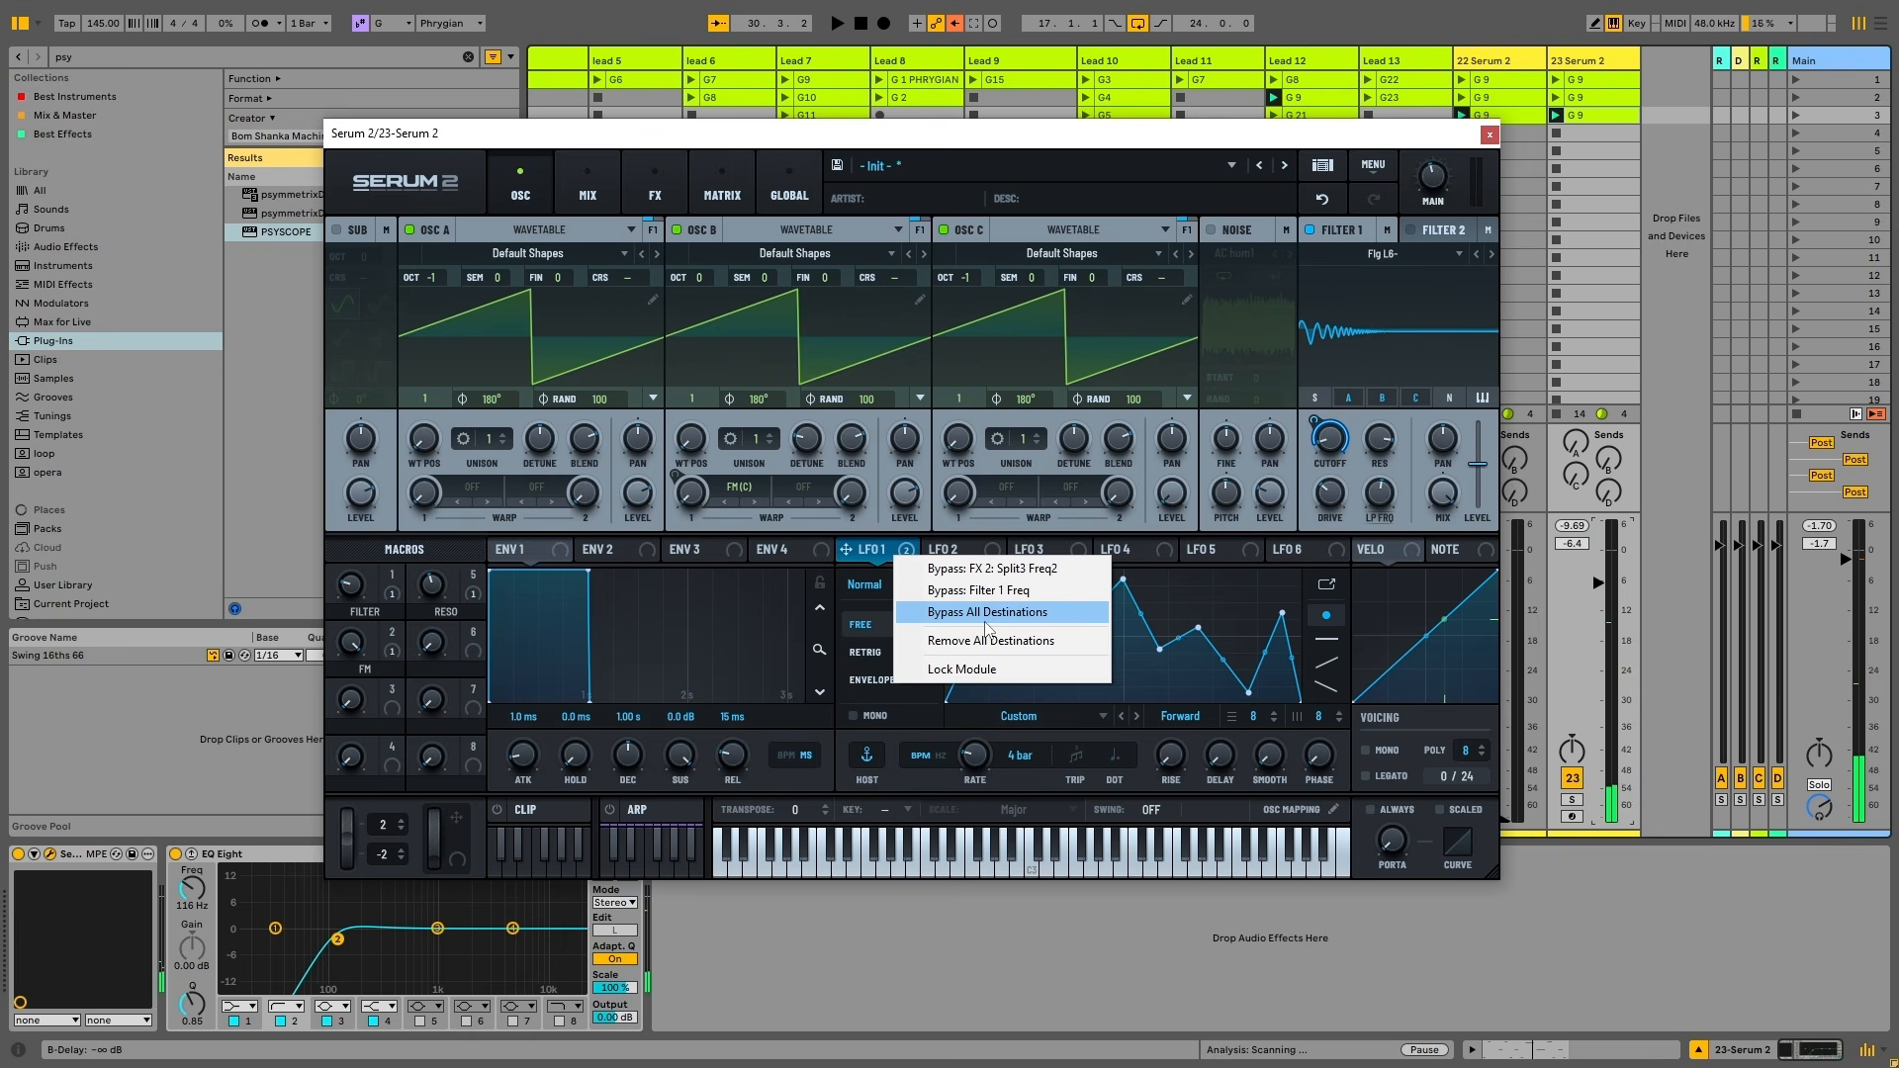
left_click(982, 592)
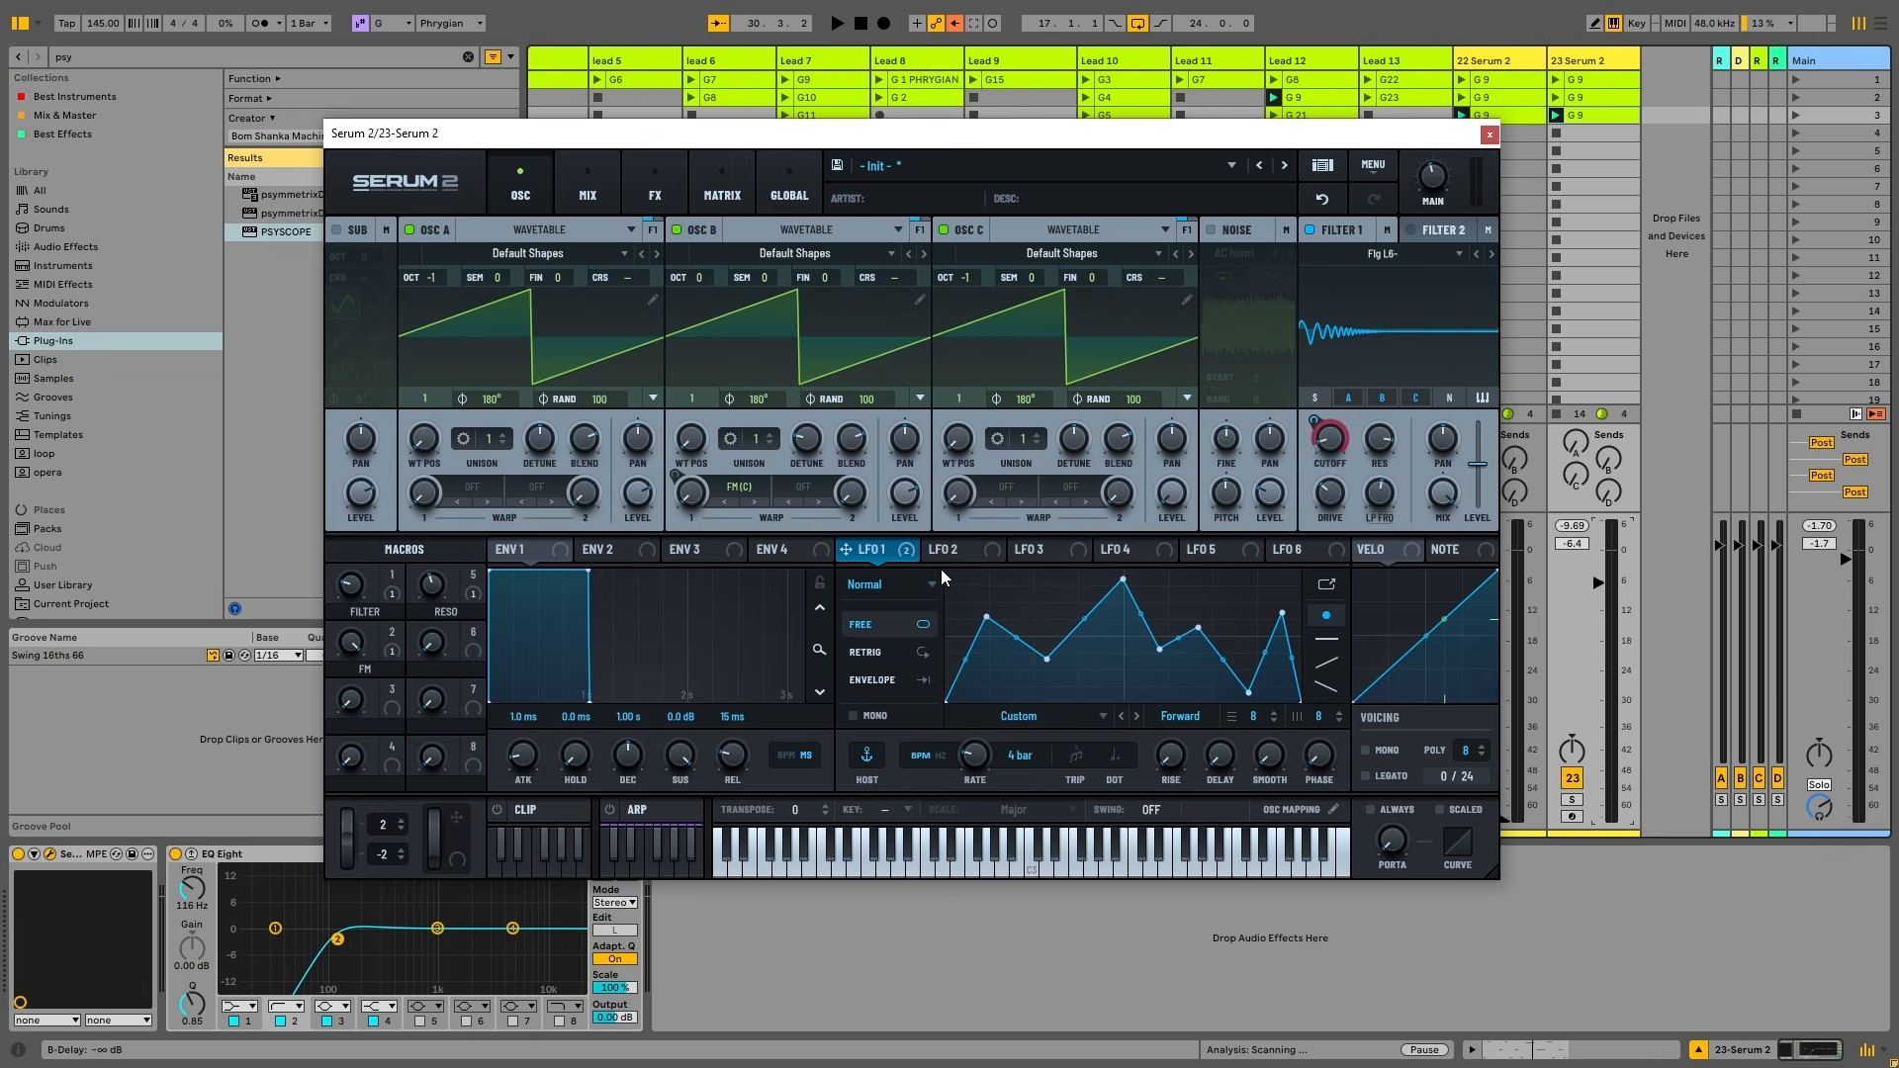
key("space")
Set LFO 2 to Chaos: Lorenz mode
left_click(964, 549)
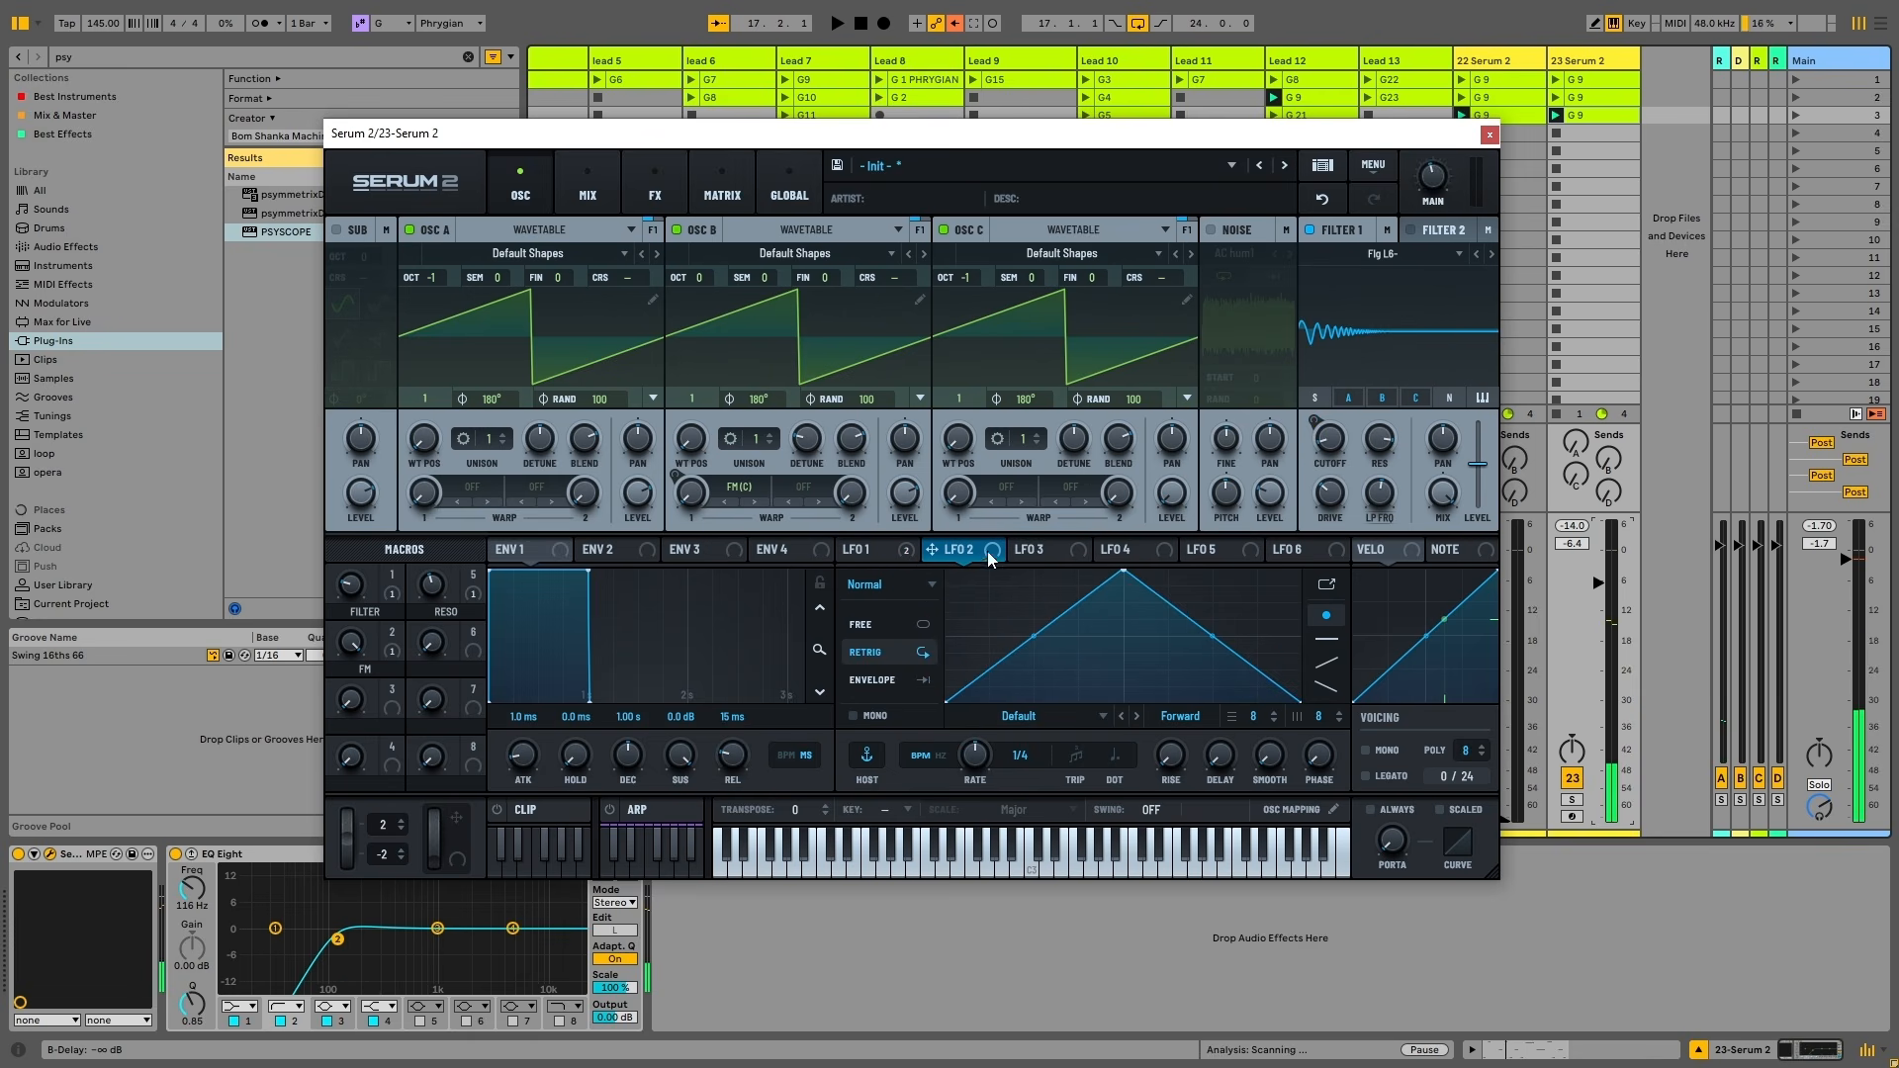
left_click(879, 585)
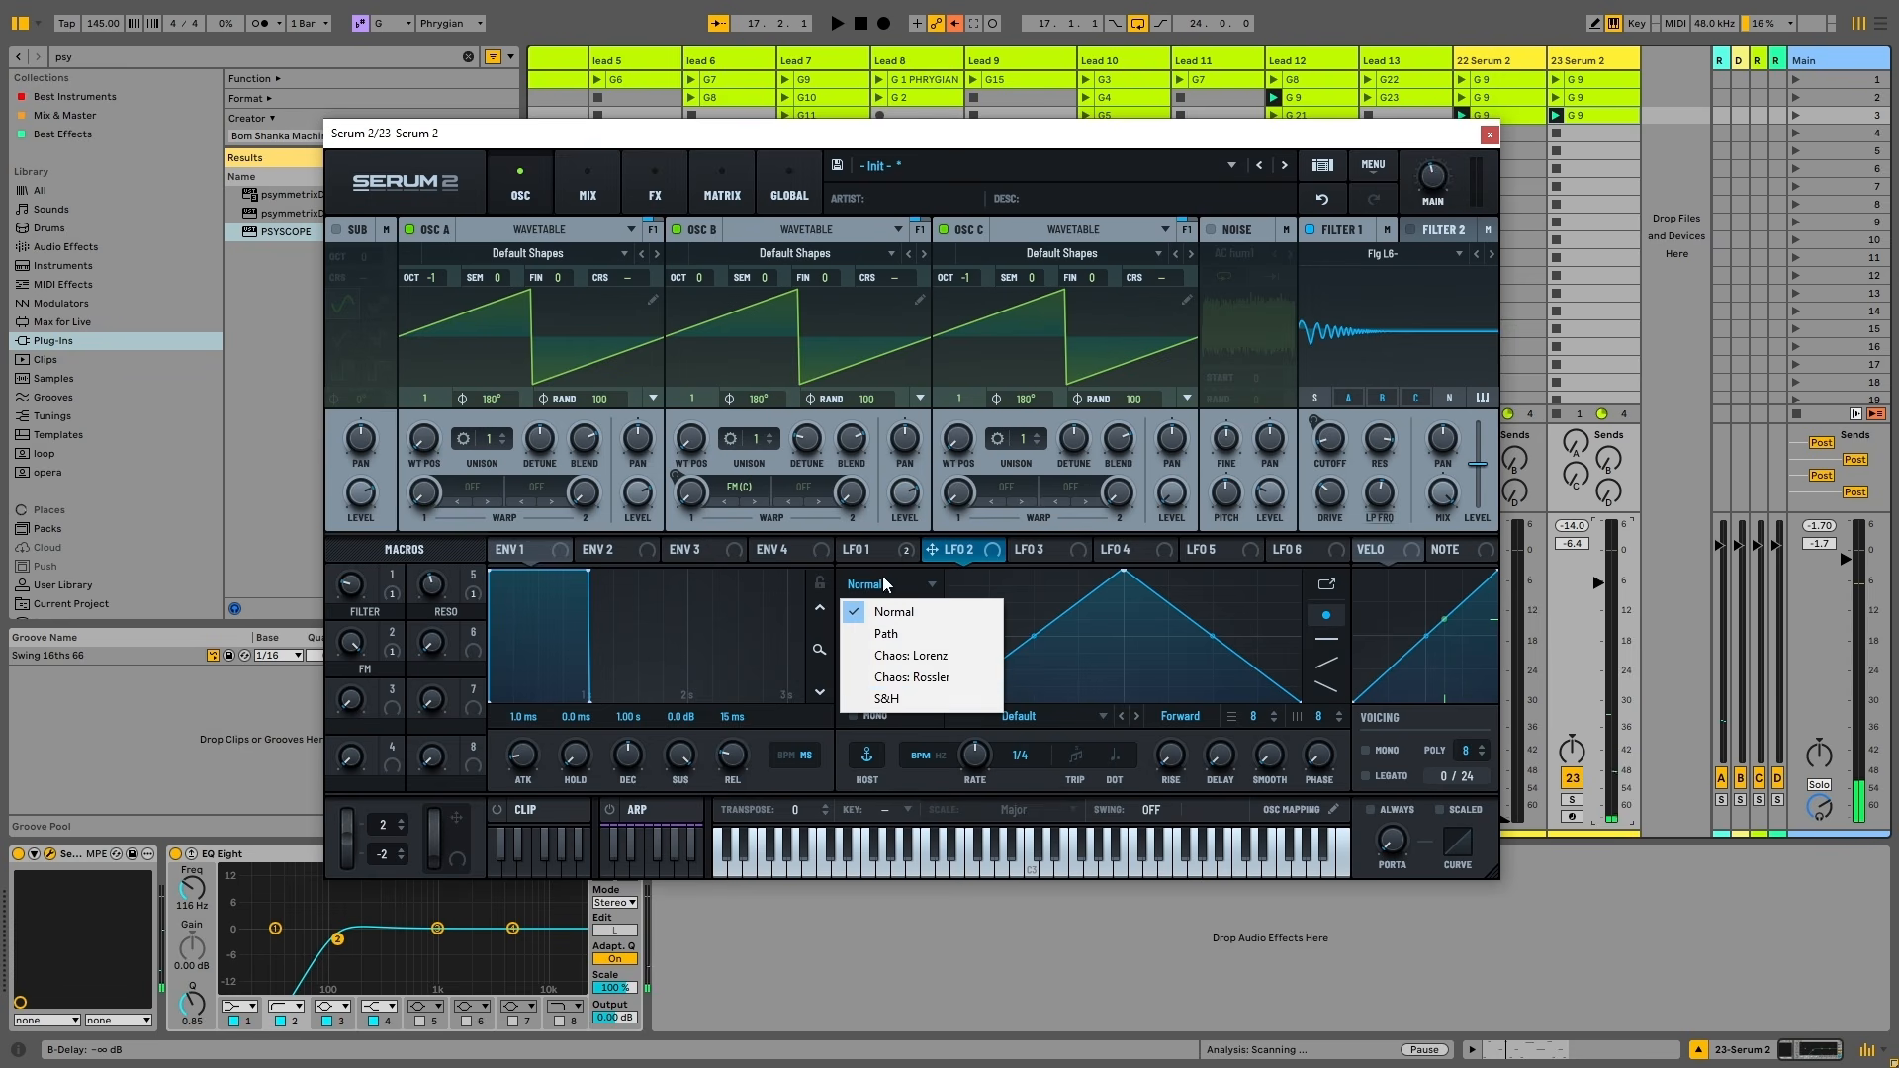
left_click(911, 655)
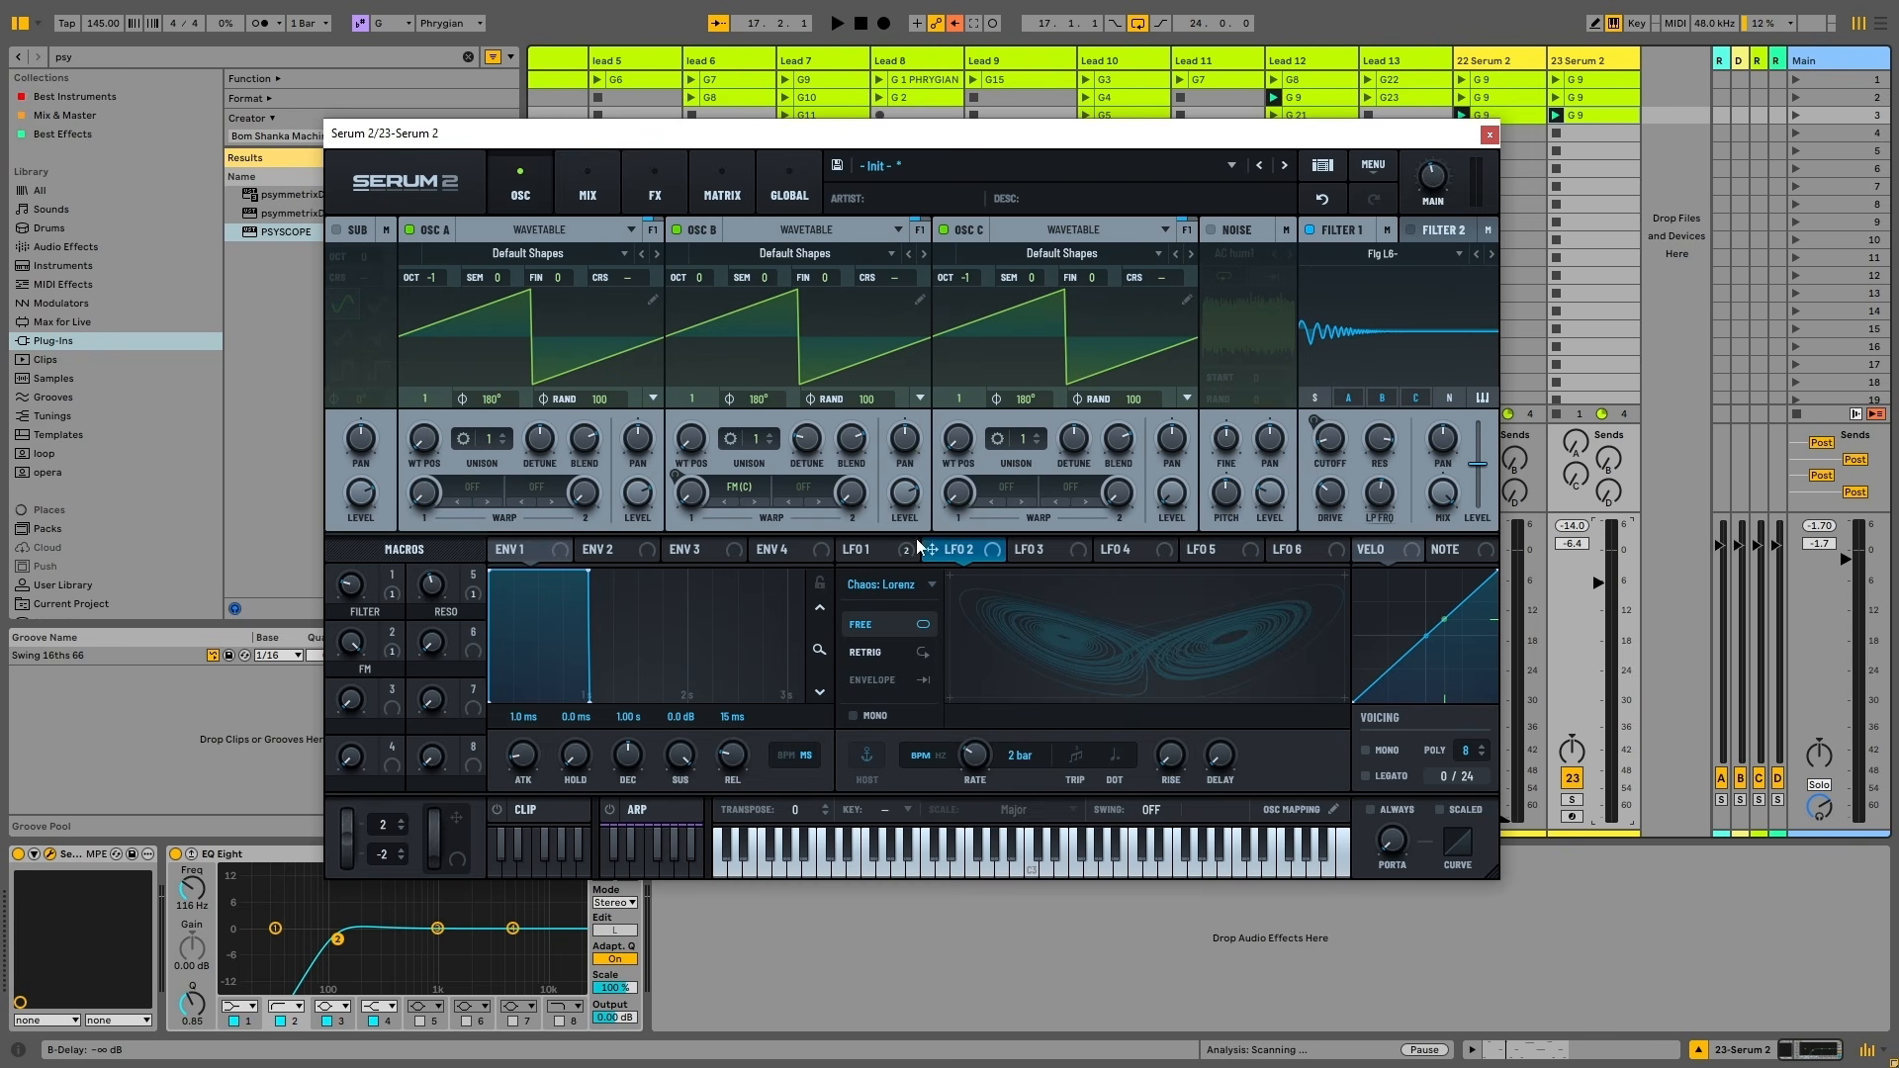
left_click(874, 550)
left_click(963, 548)
Route LFO 2 to the Filter 1 cutoff and set its rate to 8 bars
left_click_drag(937, 554, 1330, 440)
key("space")
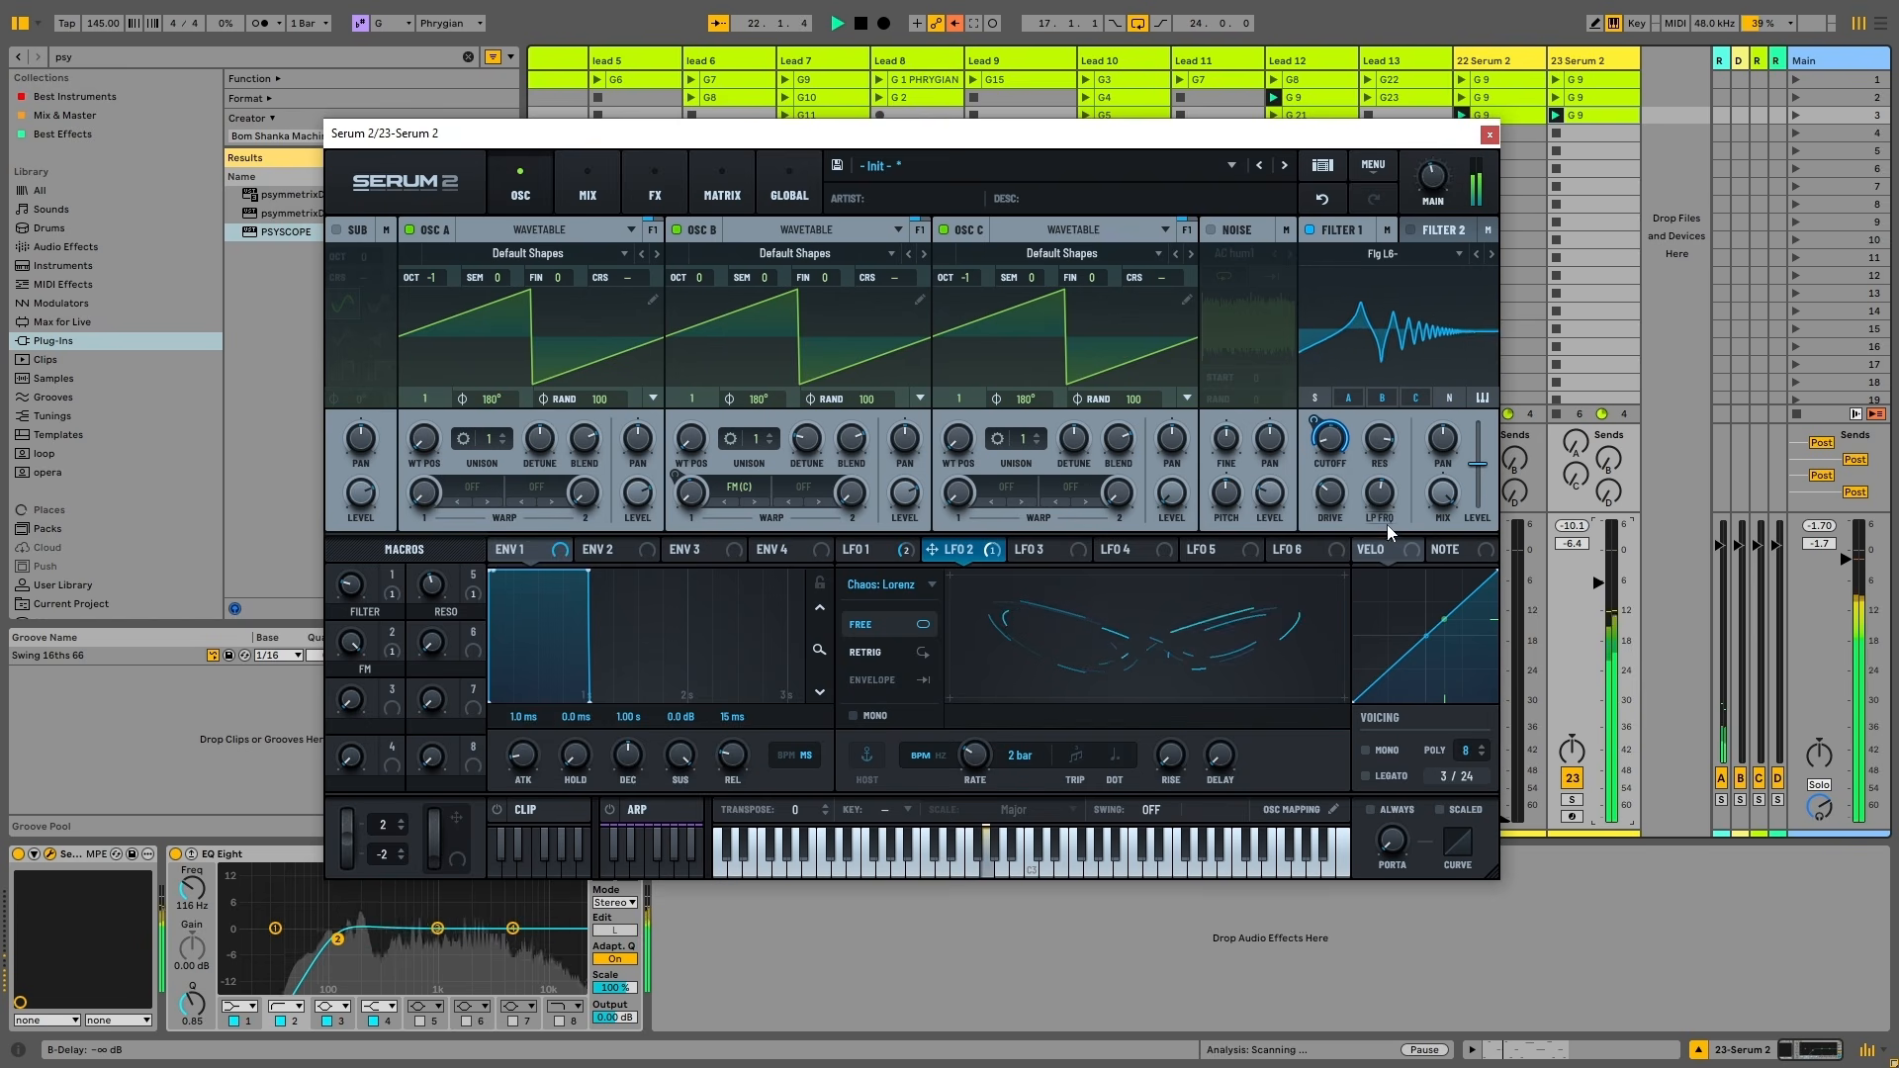
mouse_move(1334, 432)
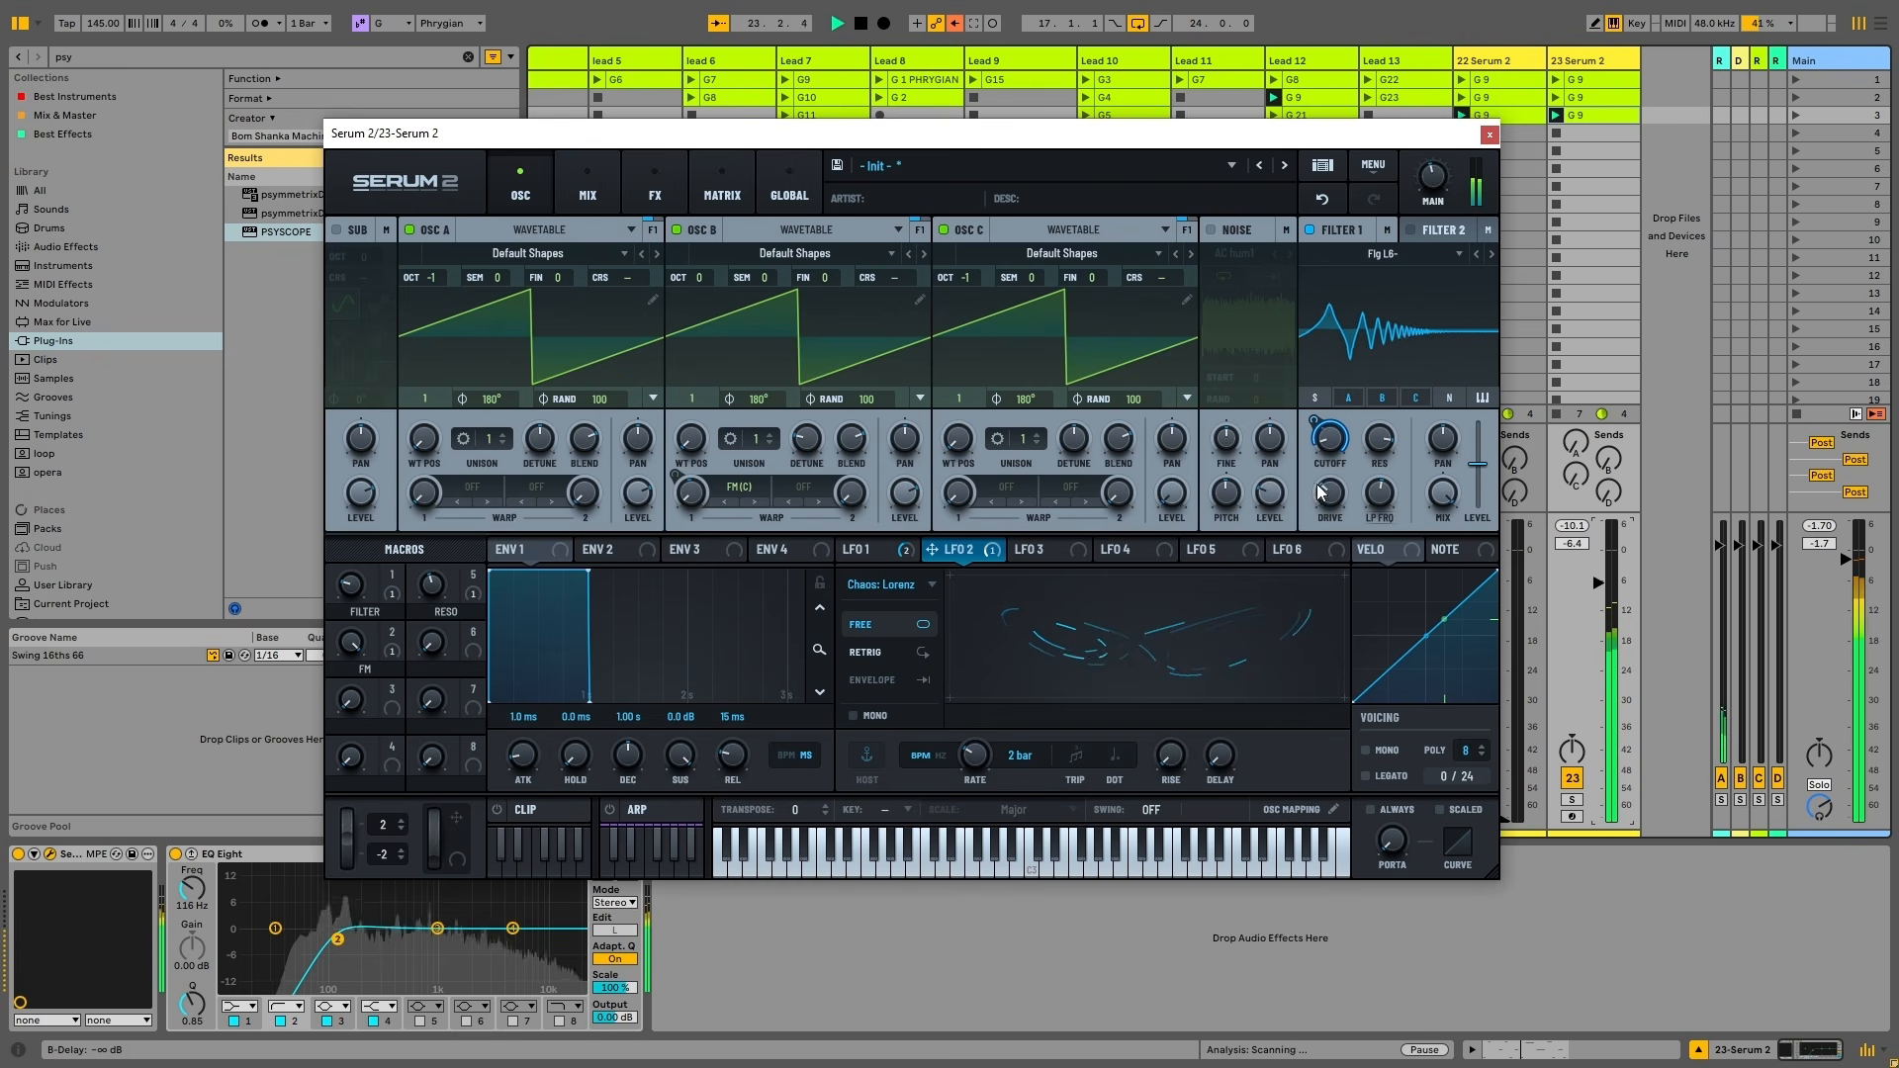
left_click_drag(978, 757, 988, 829)
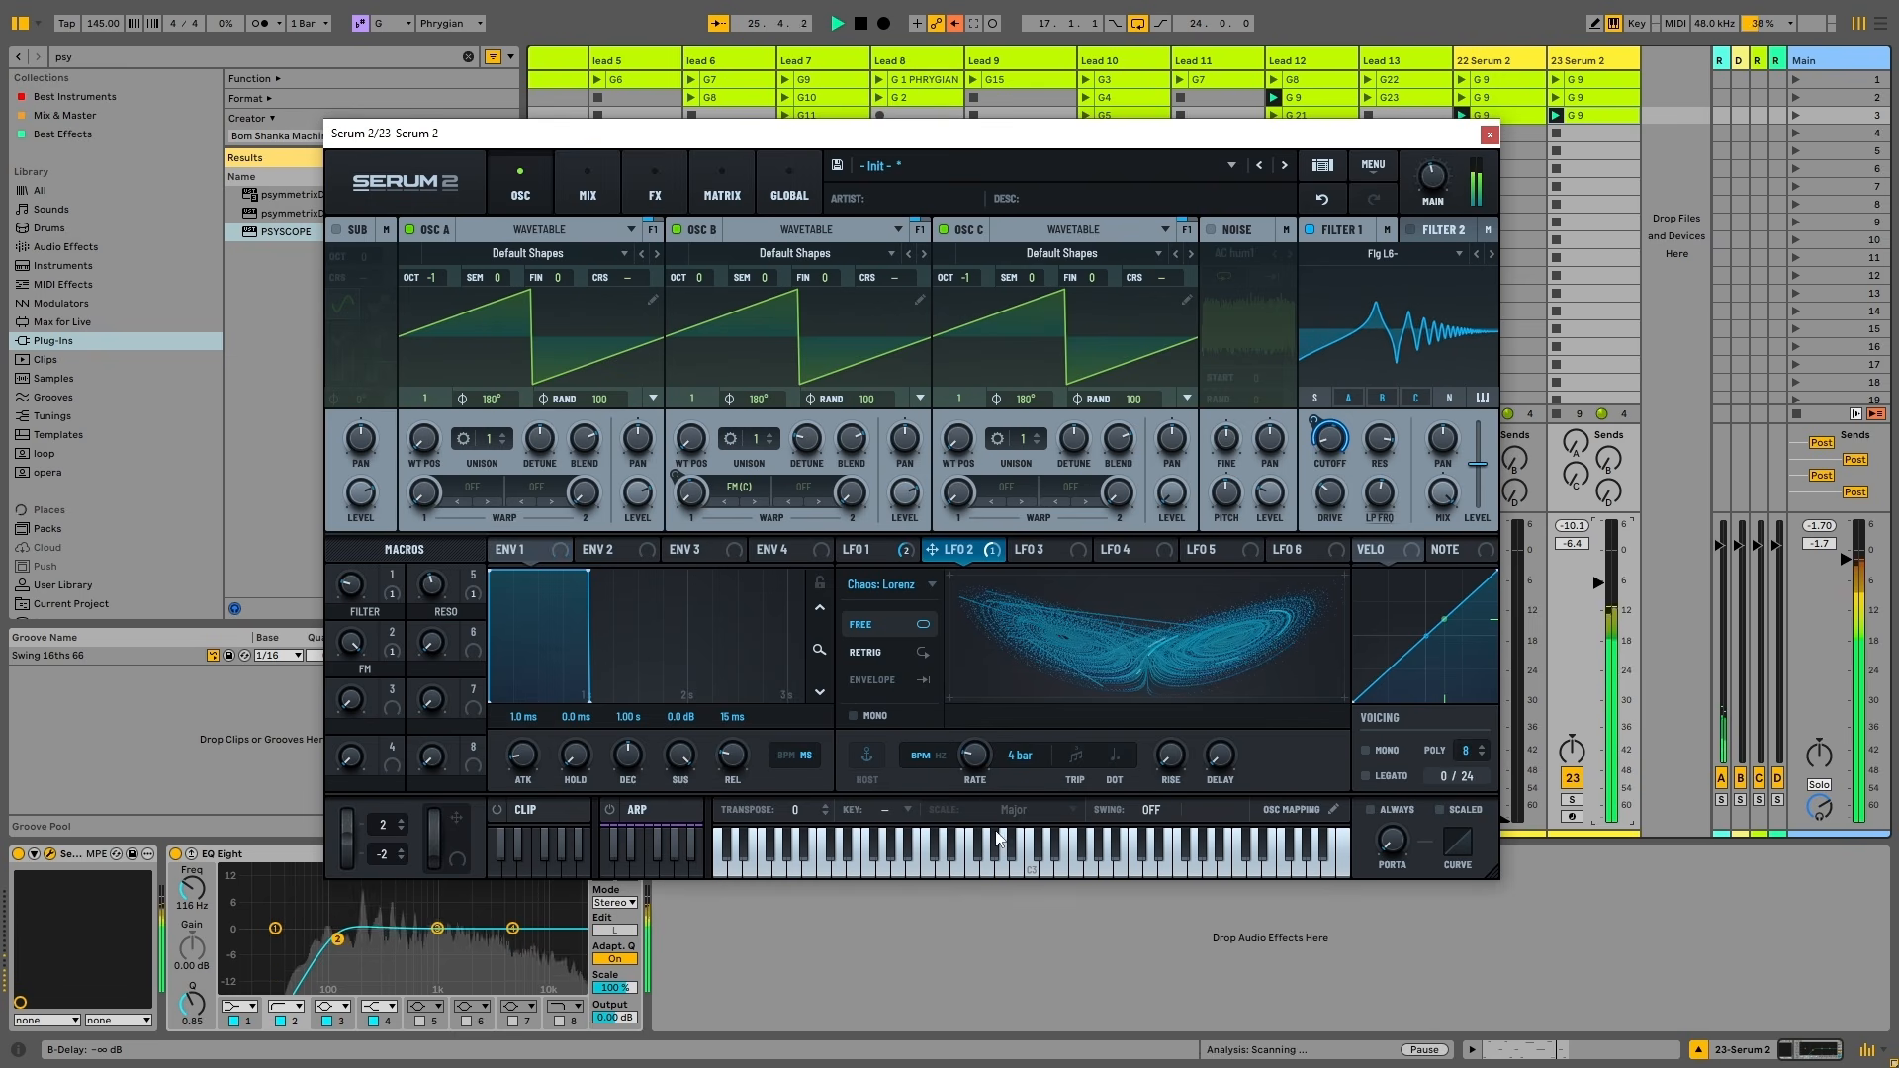
key("space")
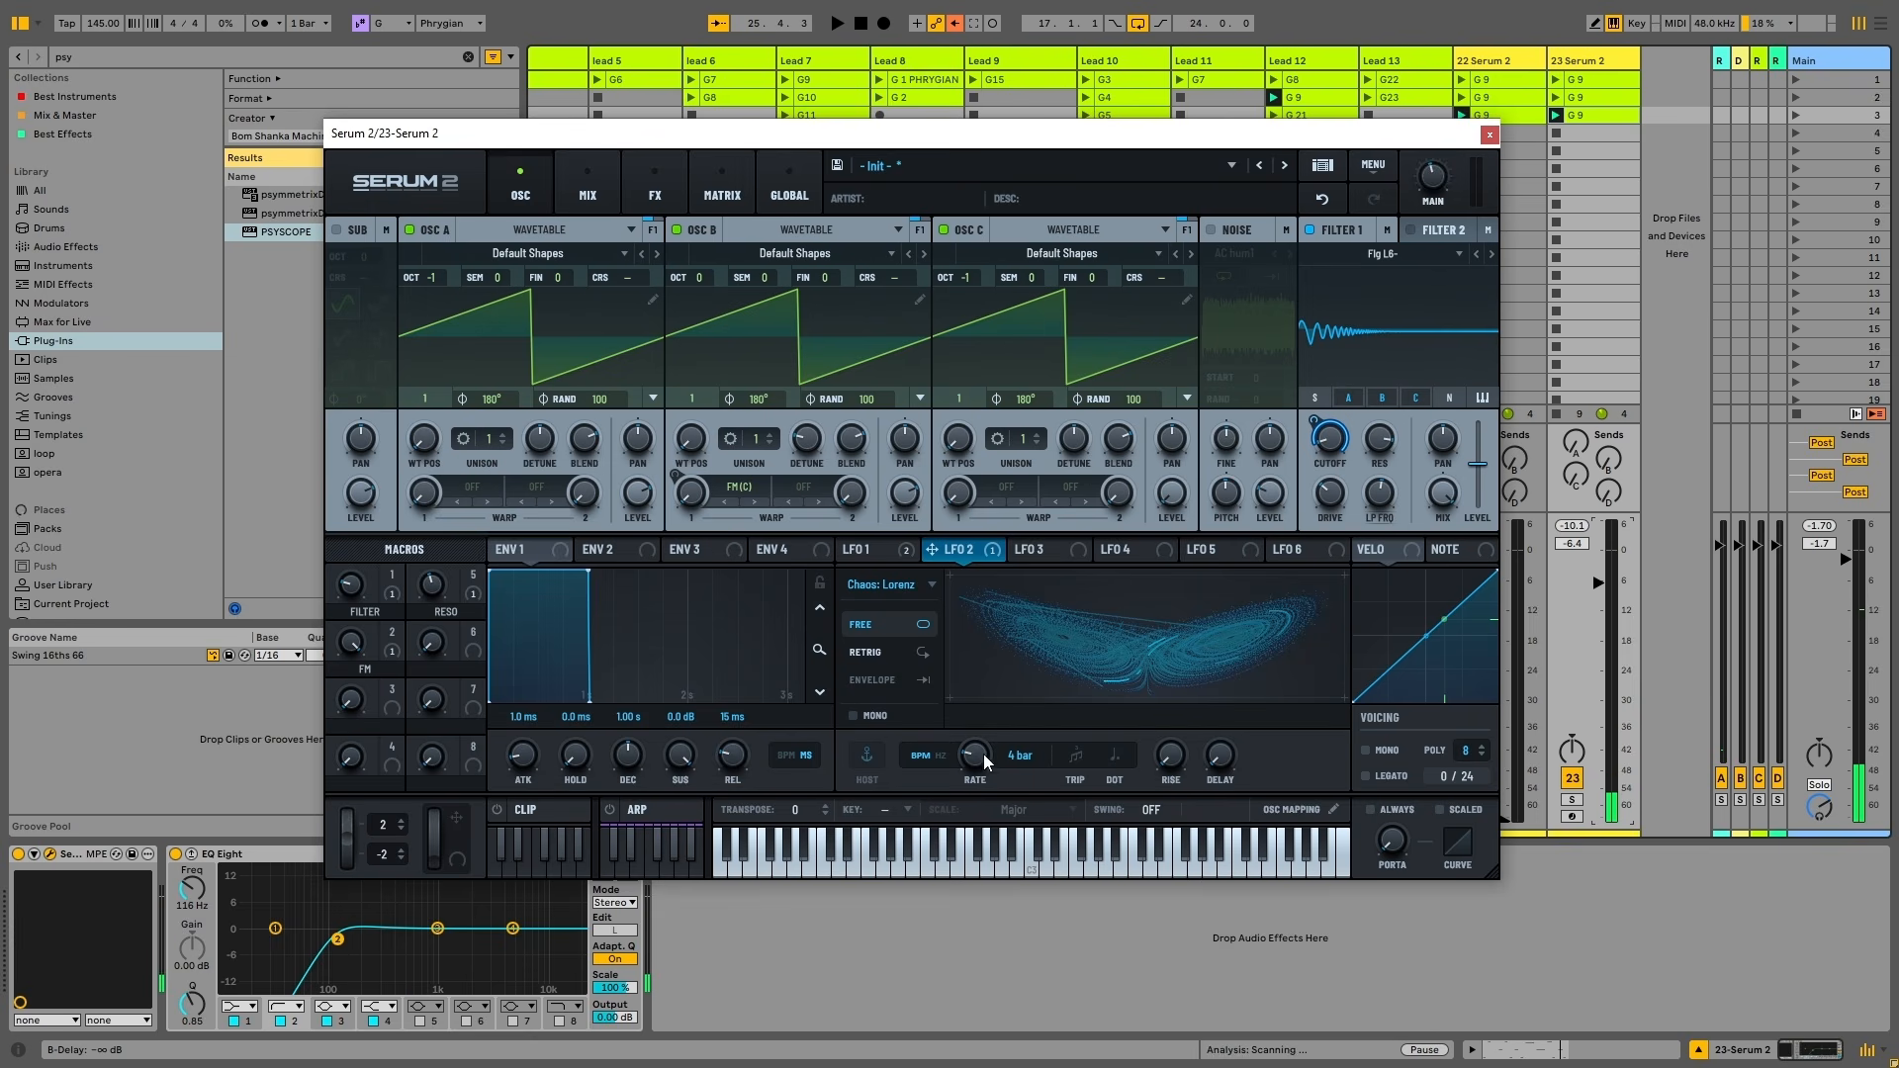
left_click_drag(983, 754, 981, 770)
key("space")
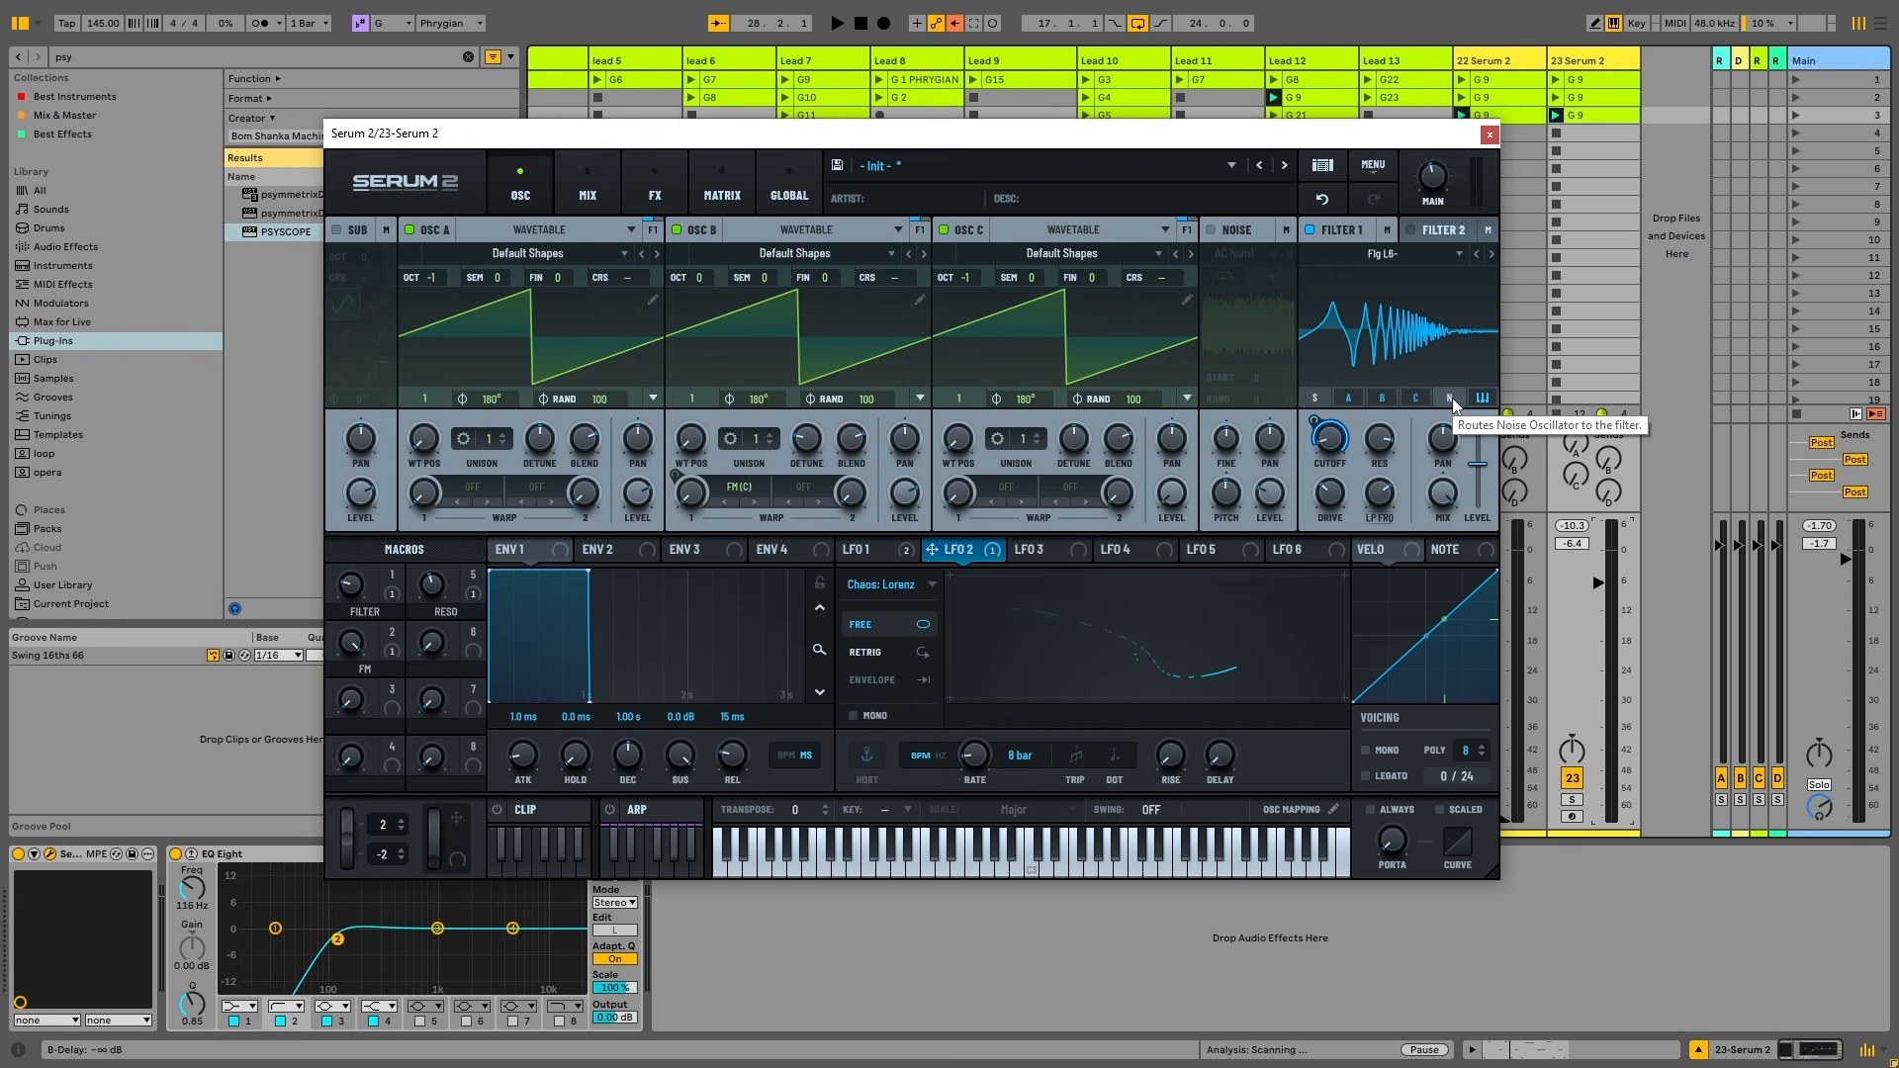
Try LFO 2 at a 1/256 rate during playback, then slow it back down
key("space")
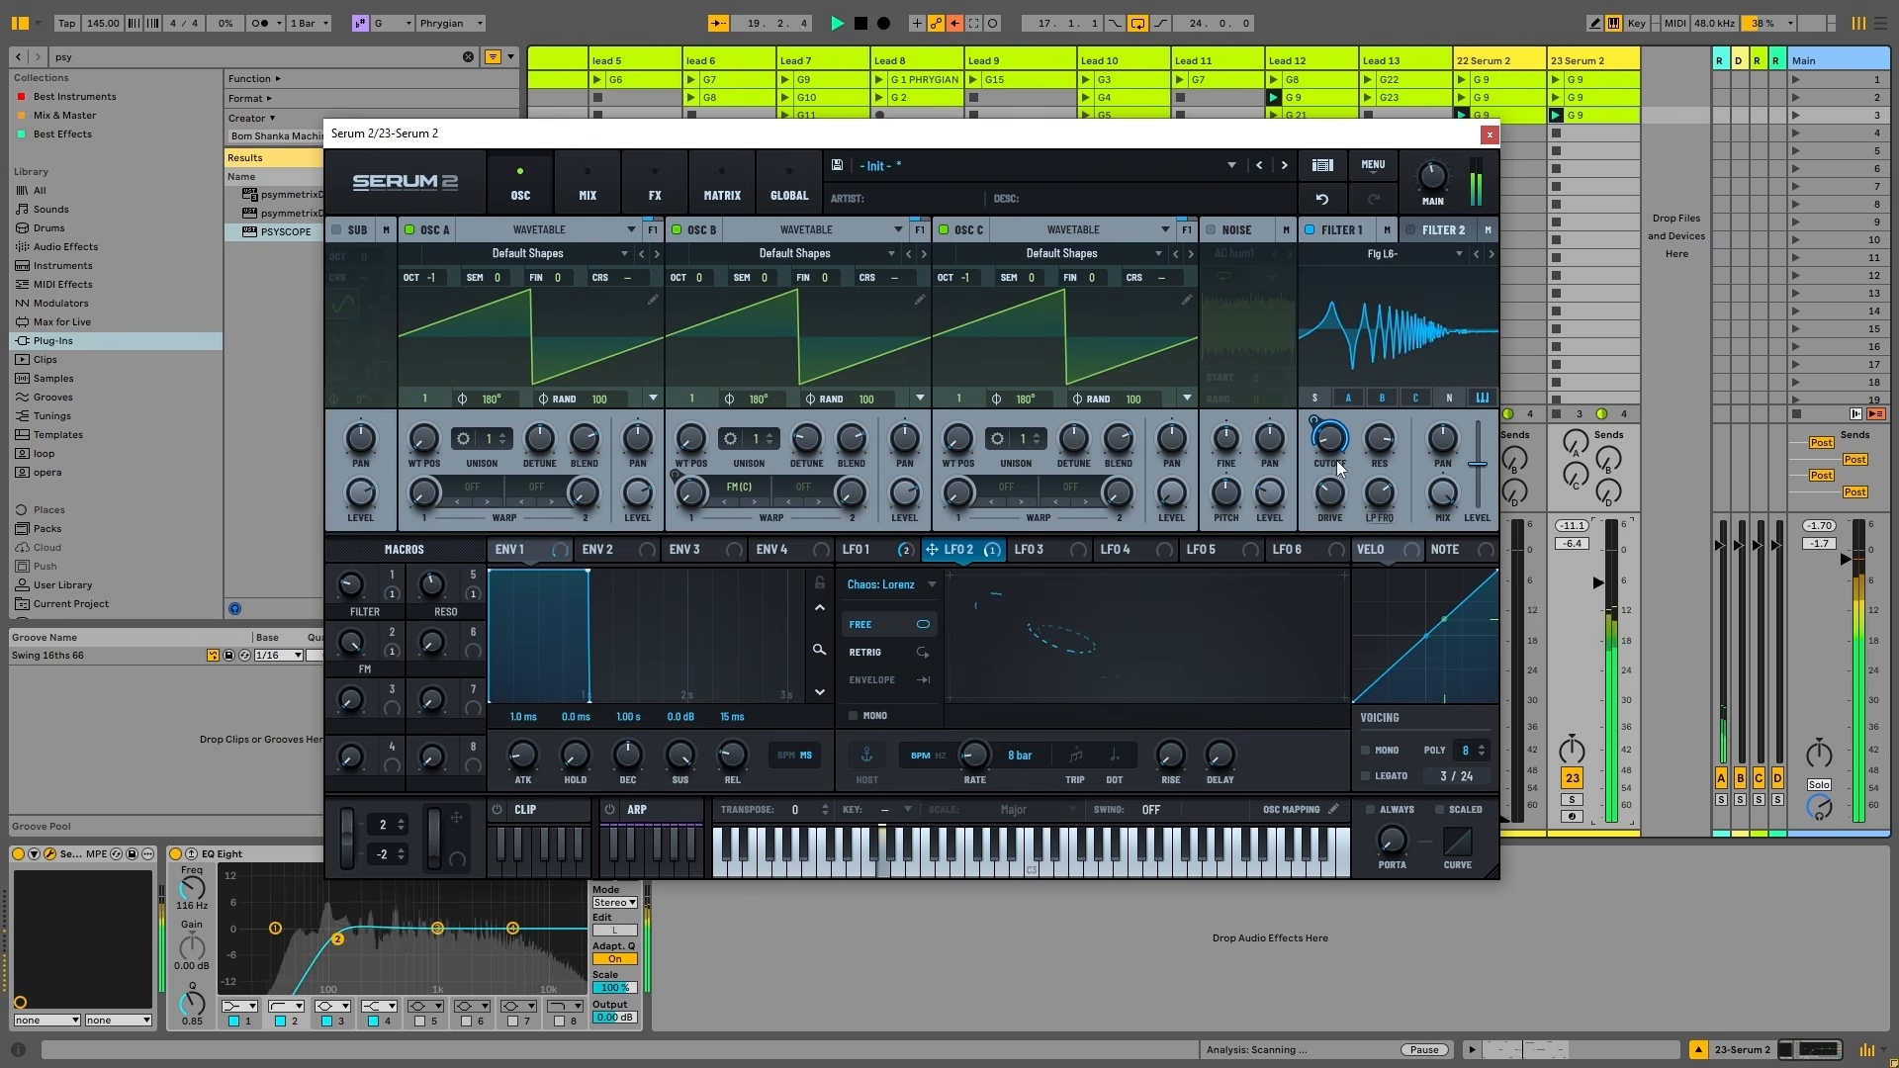
left_click_drag(987, 760, 987, 642)
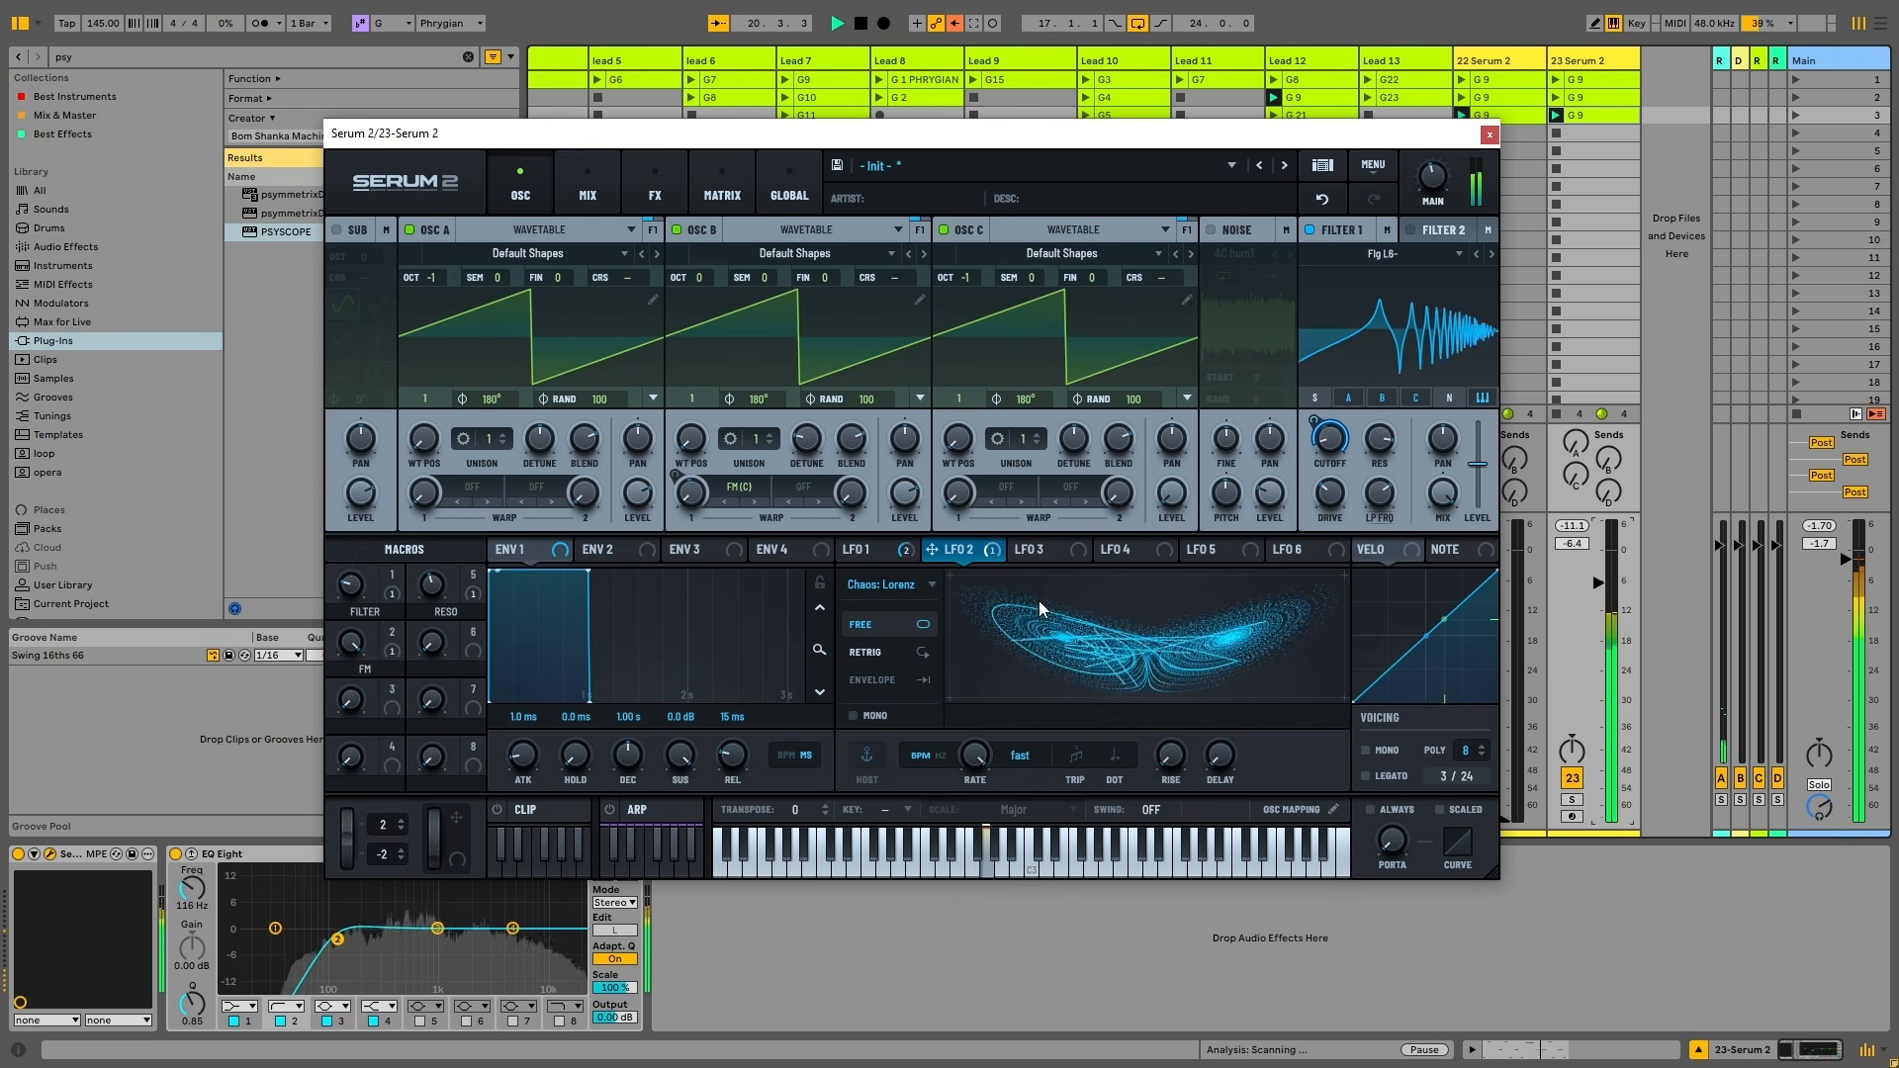
mouse_move(973, 754)
left_mouse_down()
mouse_move(984, 802)
mouse_move(1003, 781)
mouse_move(987, 856)
left_mouse_up()
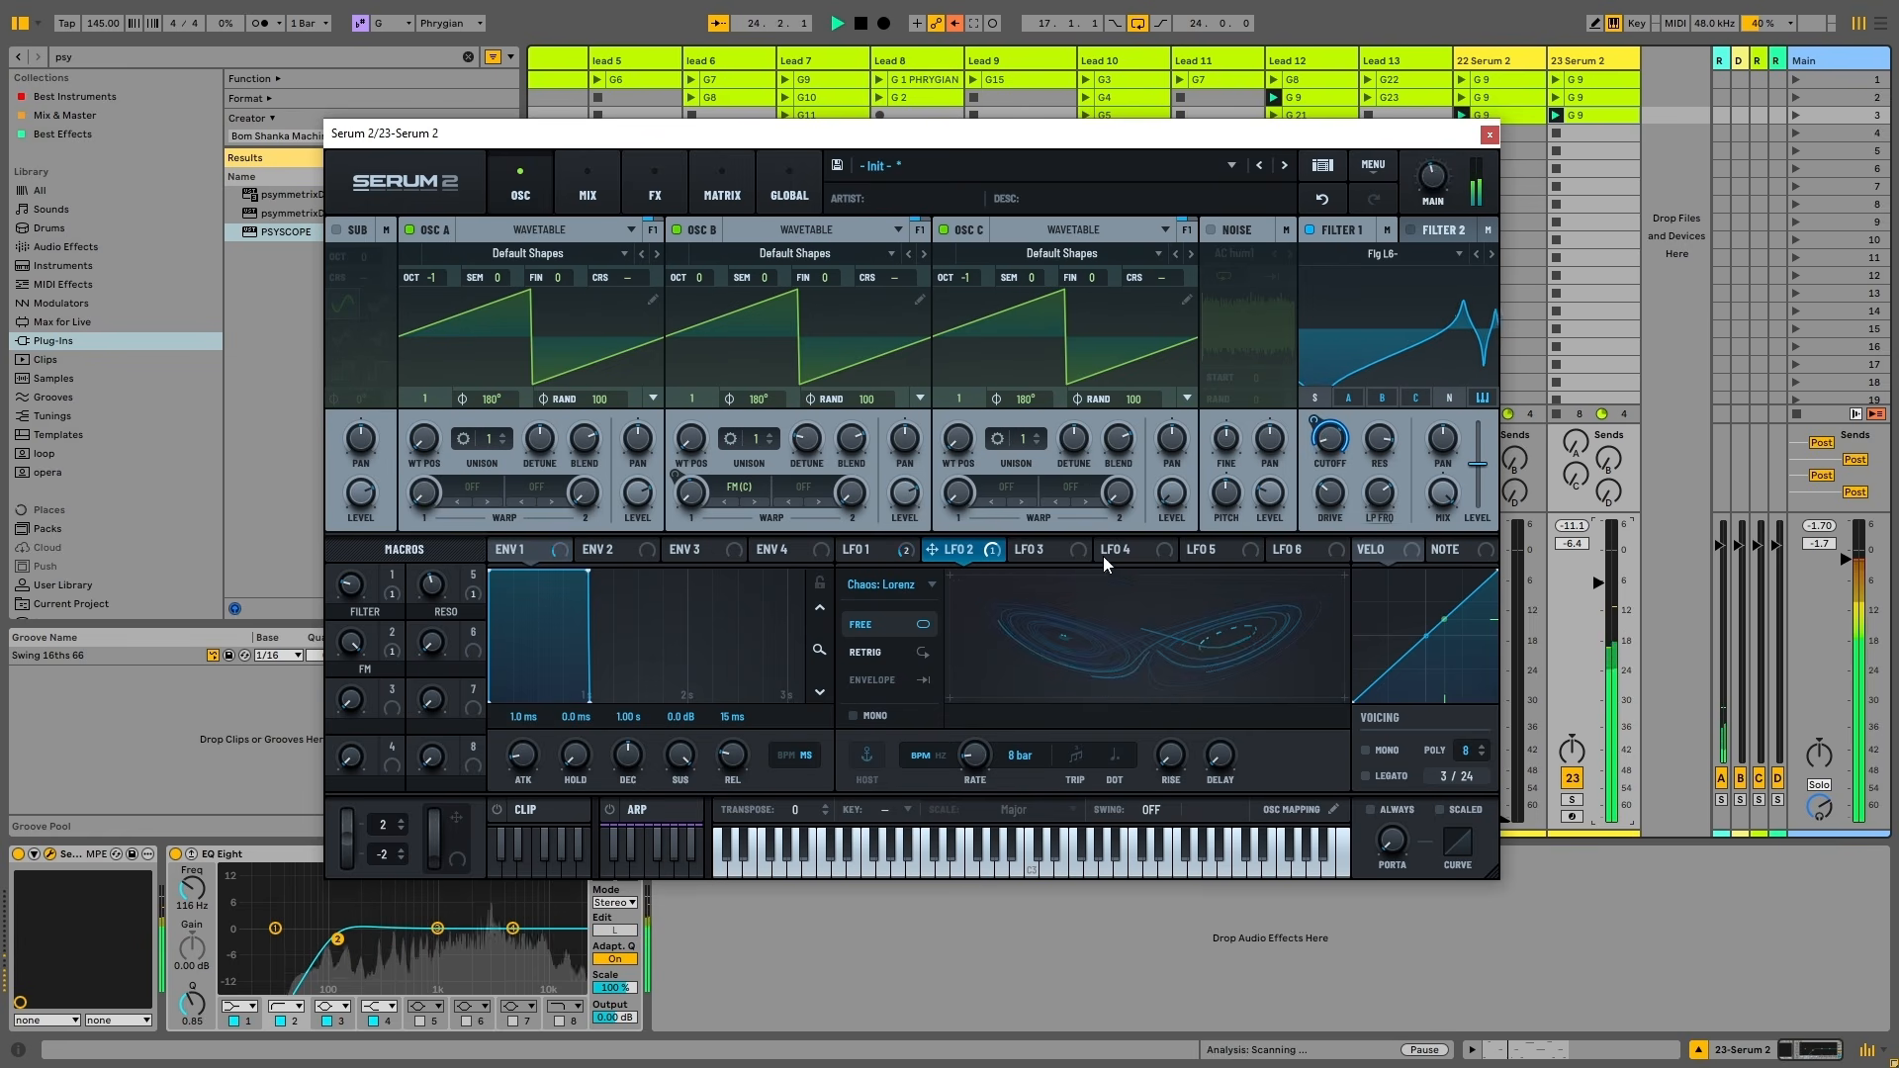
left_click(929, 584)
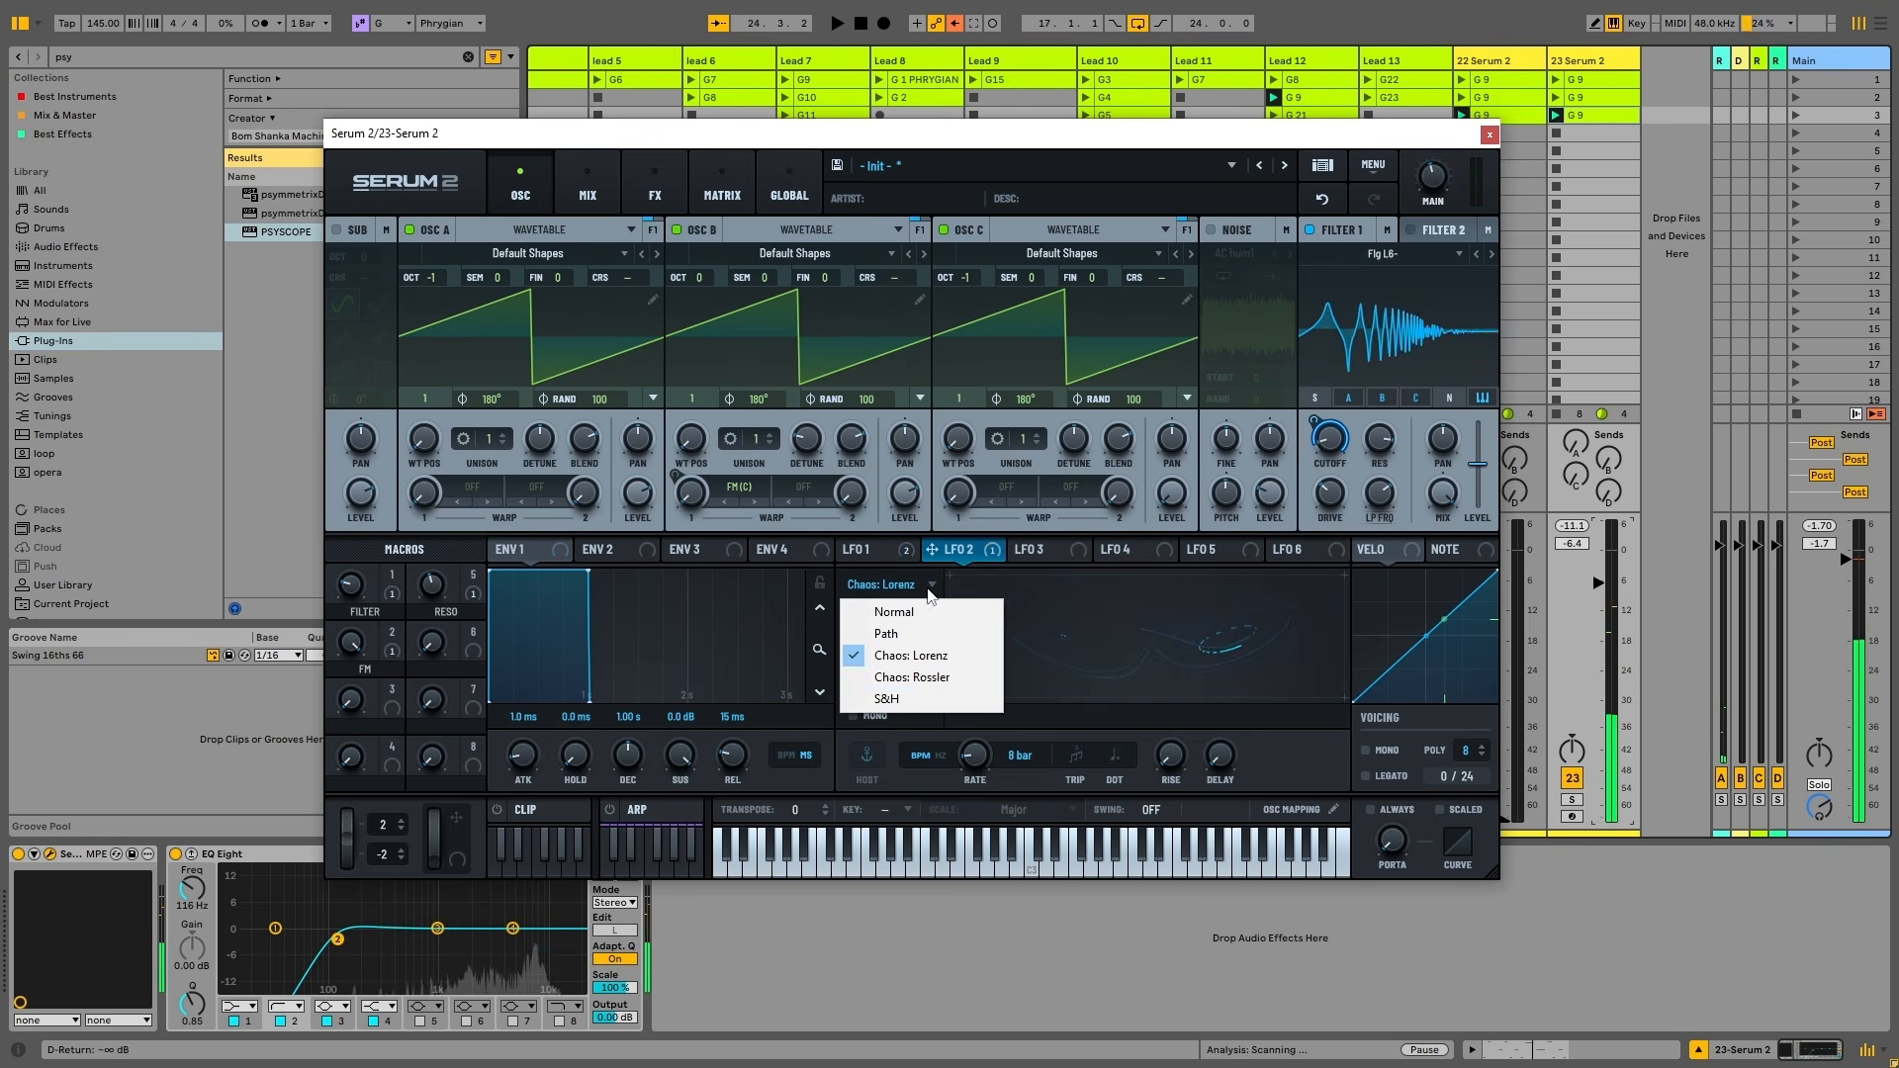
Switch LFO 2 to Chaos: Rossler, speed up its rate, and push the FILTER macro up while playing
left_click(936, 678)
key("space")
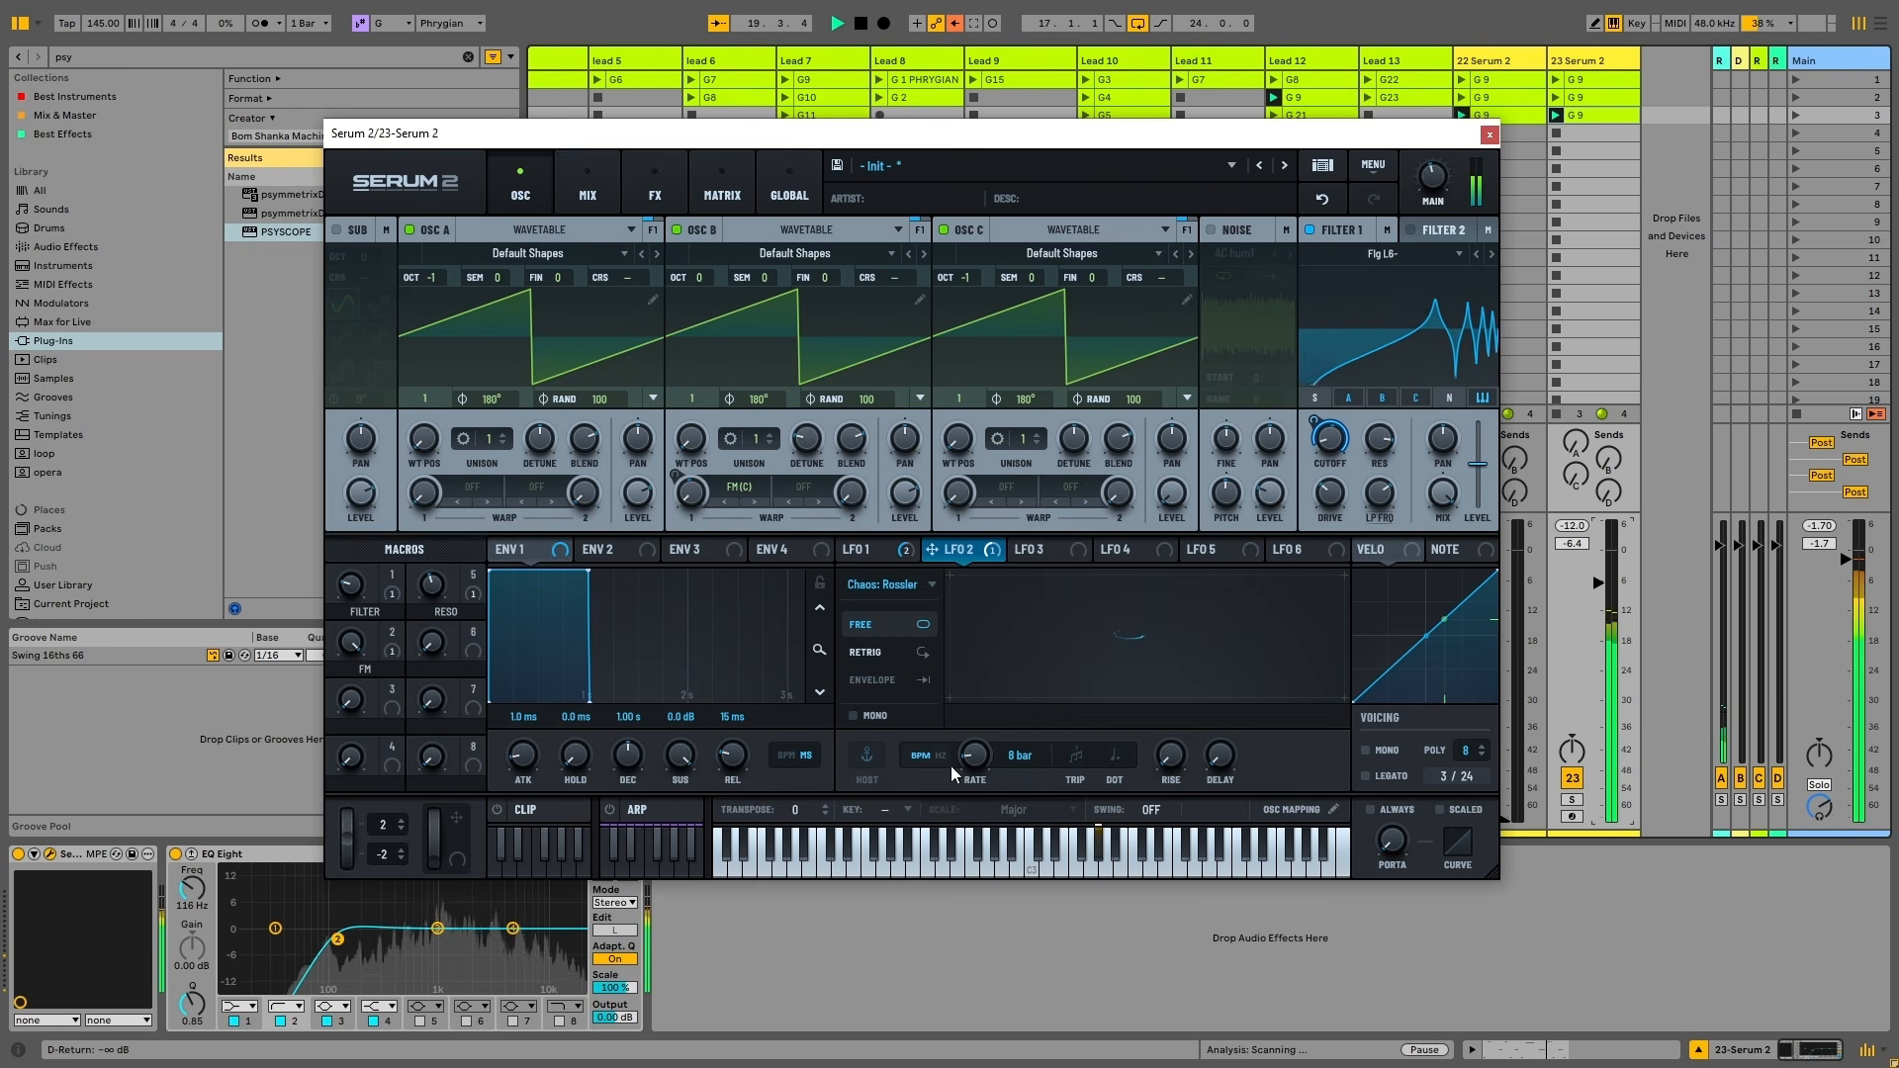
left_click_drag(978, 762, 968, 703)
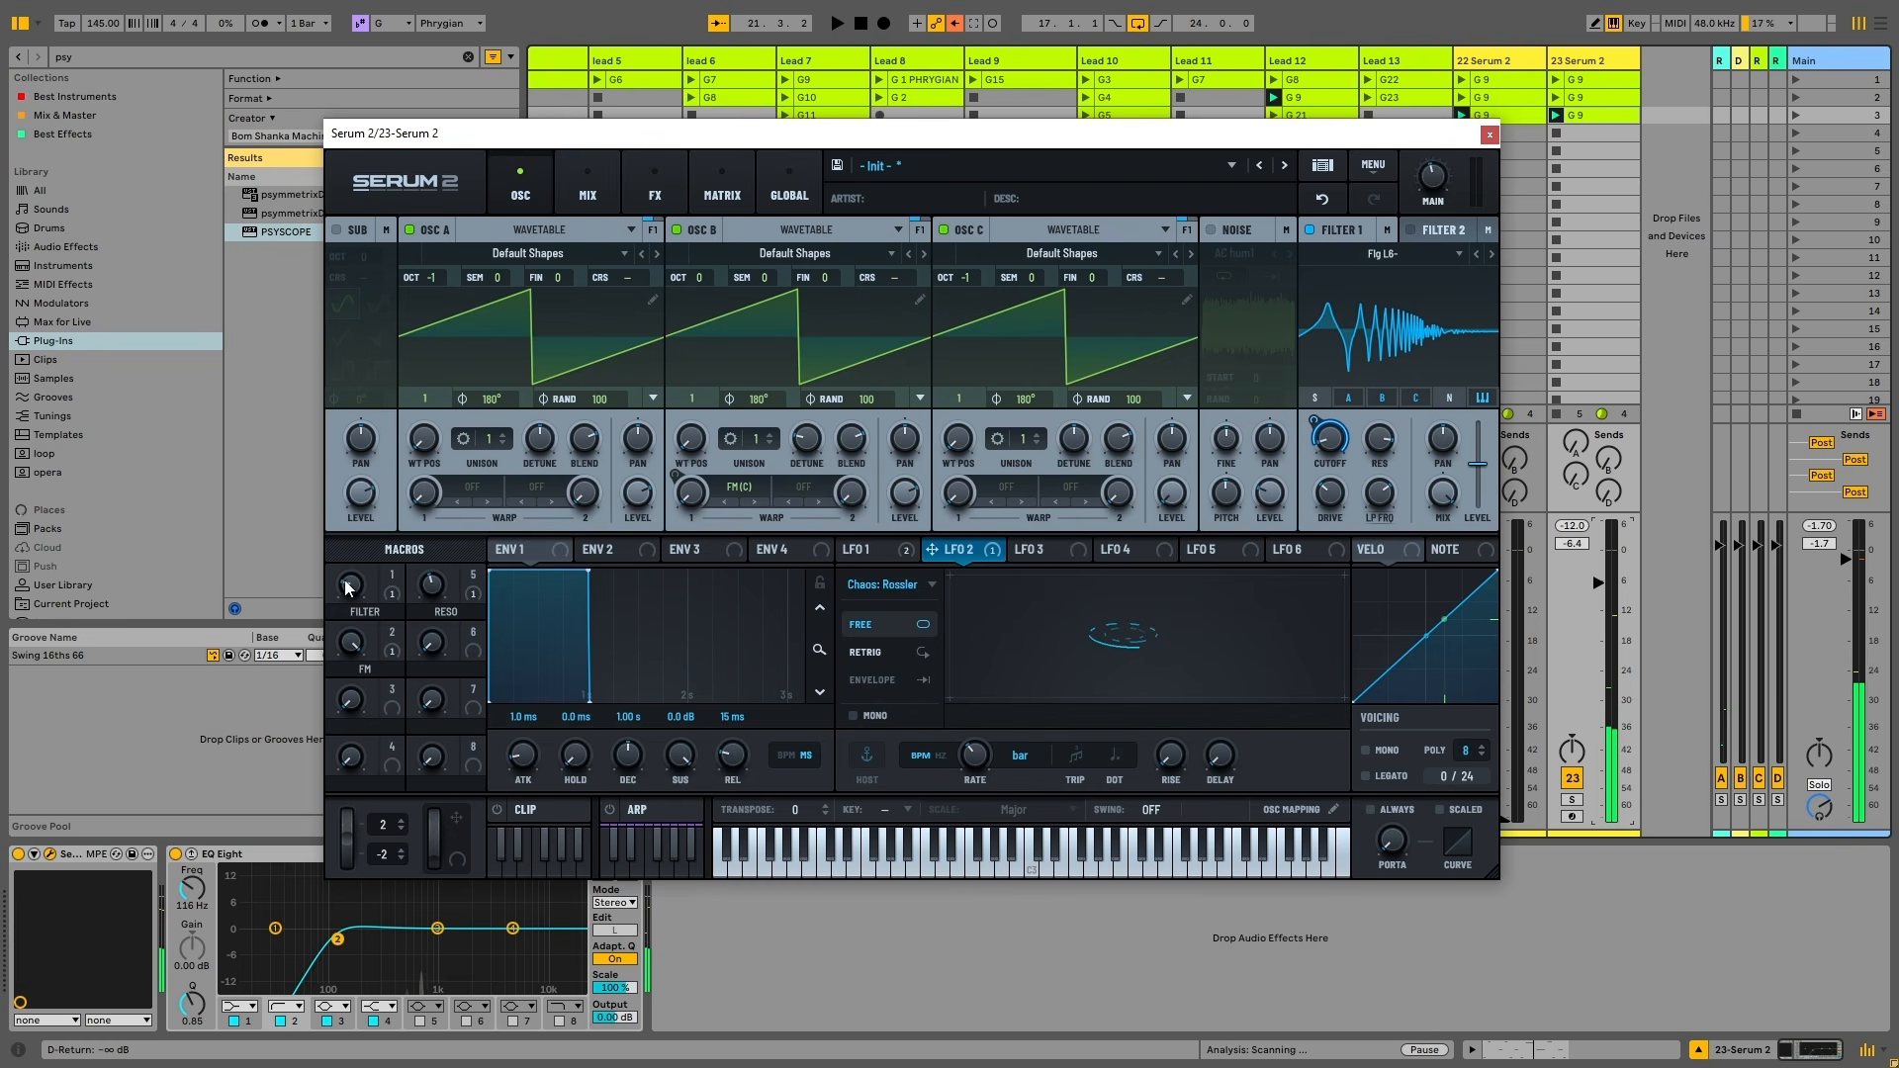
left_click_drag(377, 565, 465, 728)
key("space")
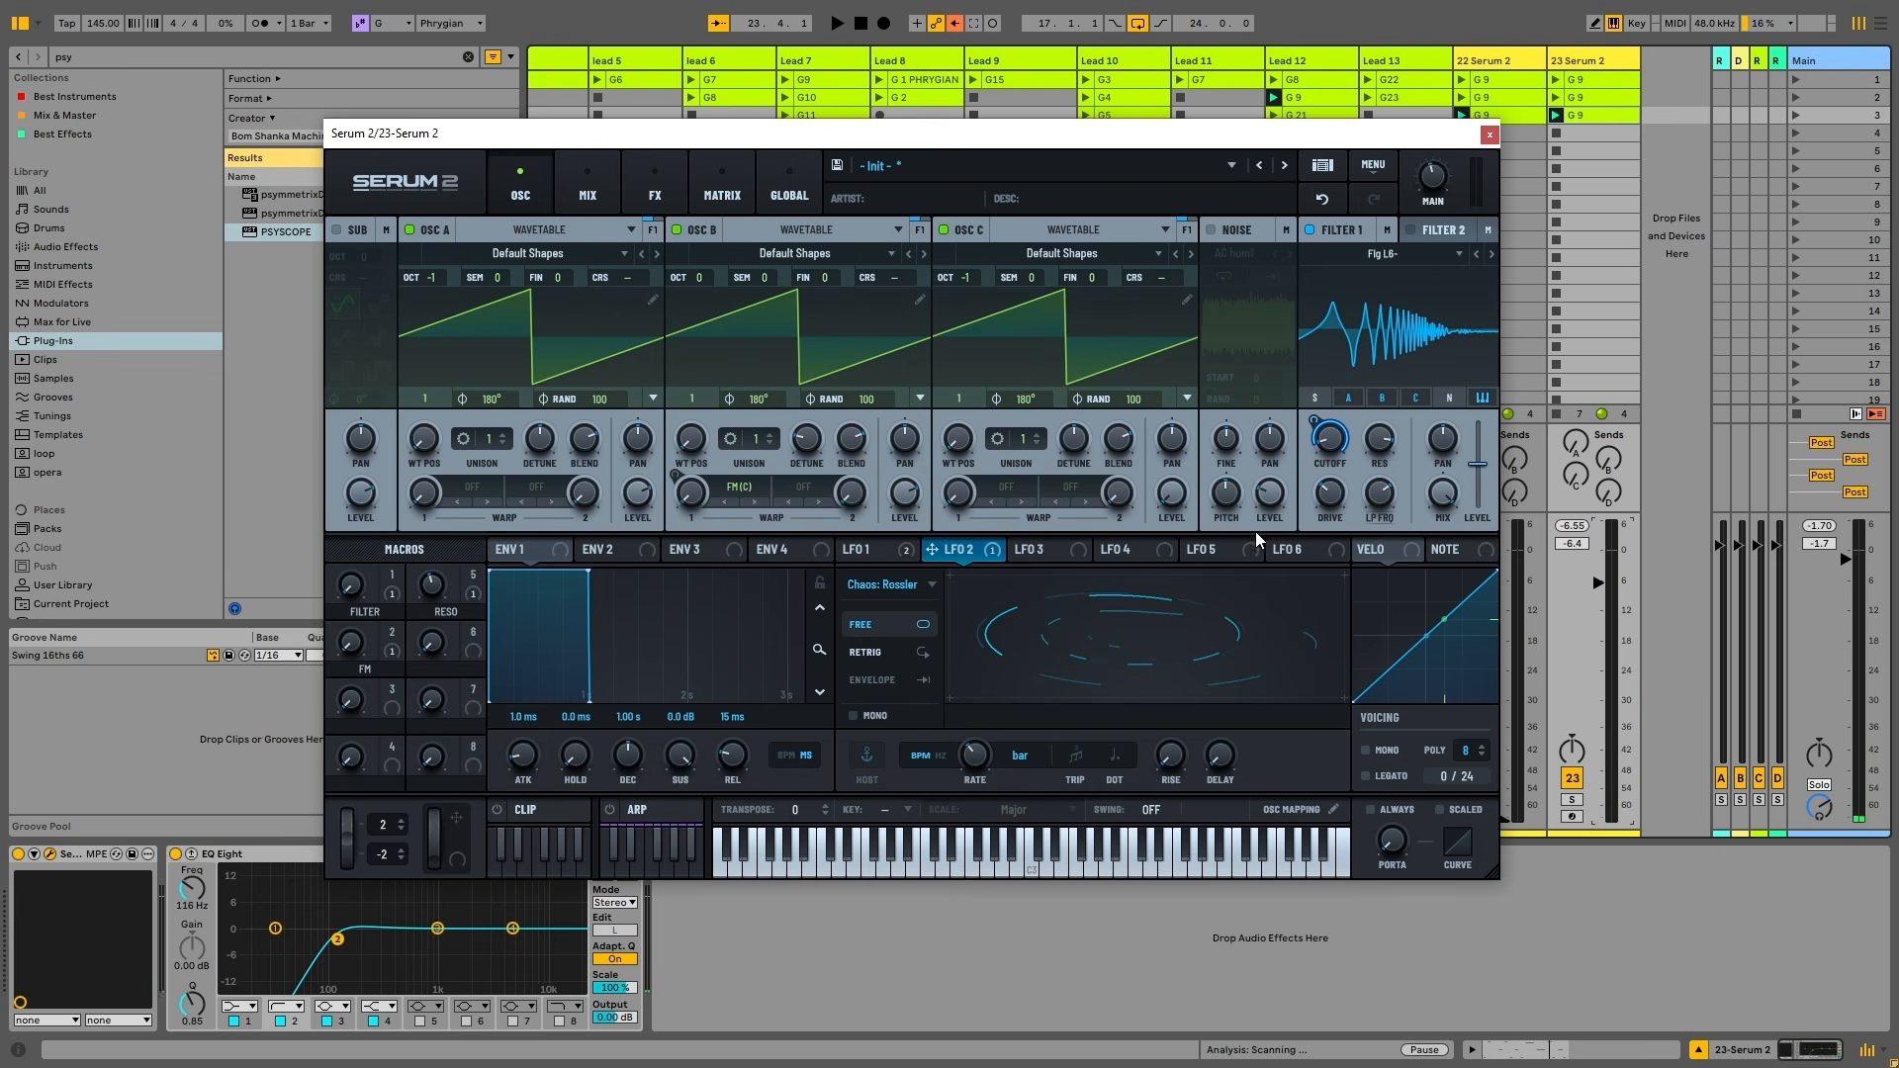
key("space")
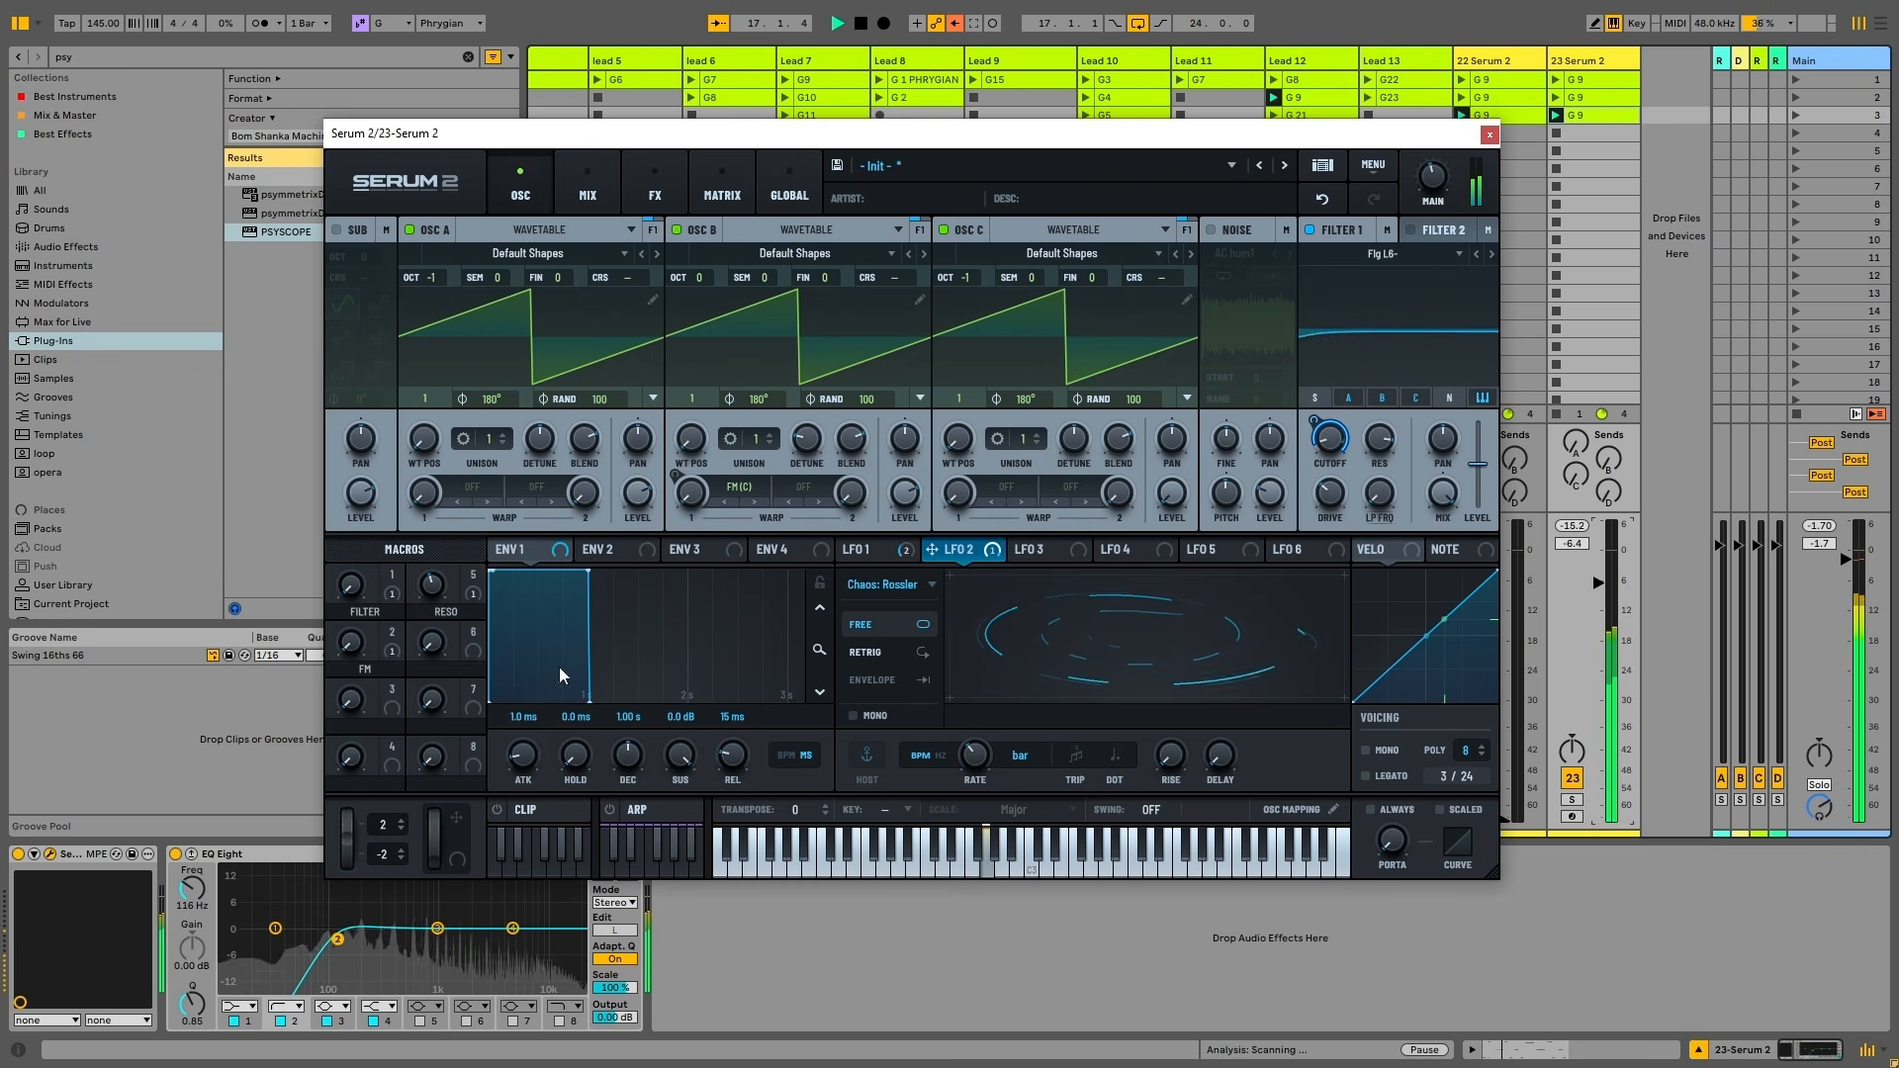
left_click_drag(366, 575, 373, 544)
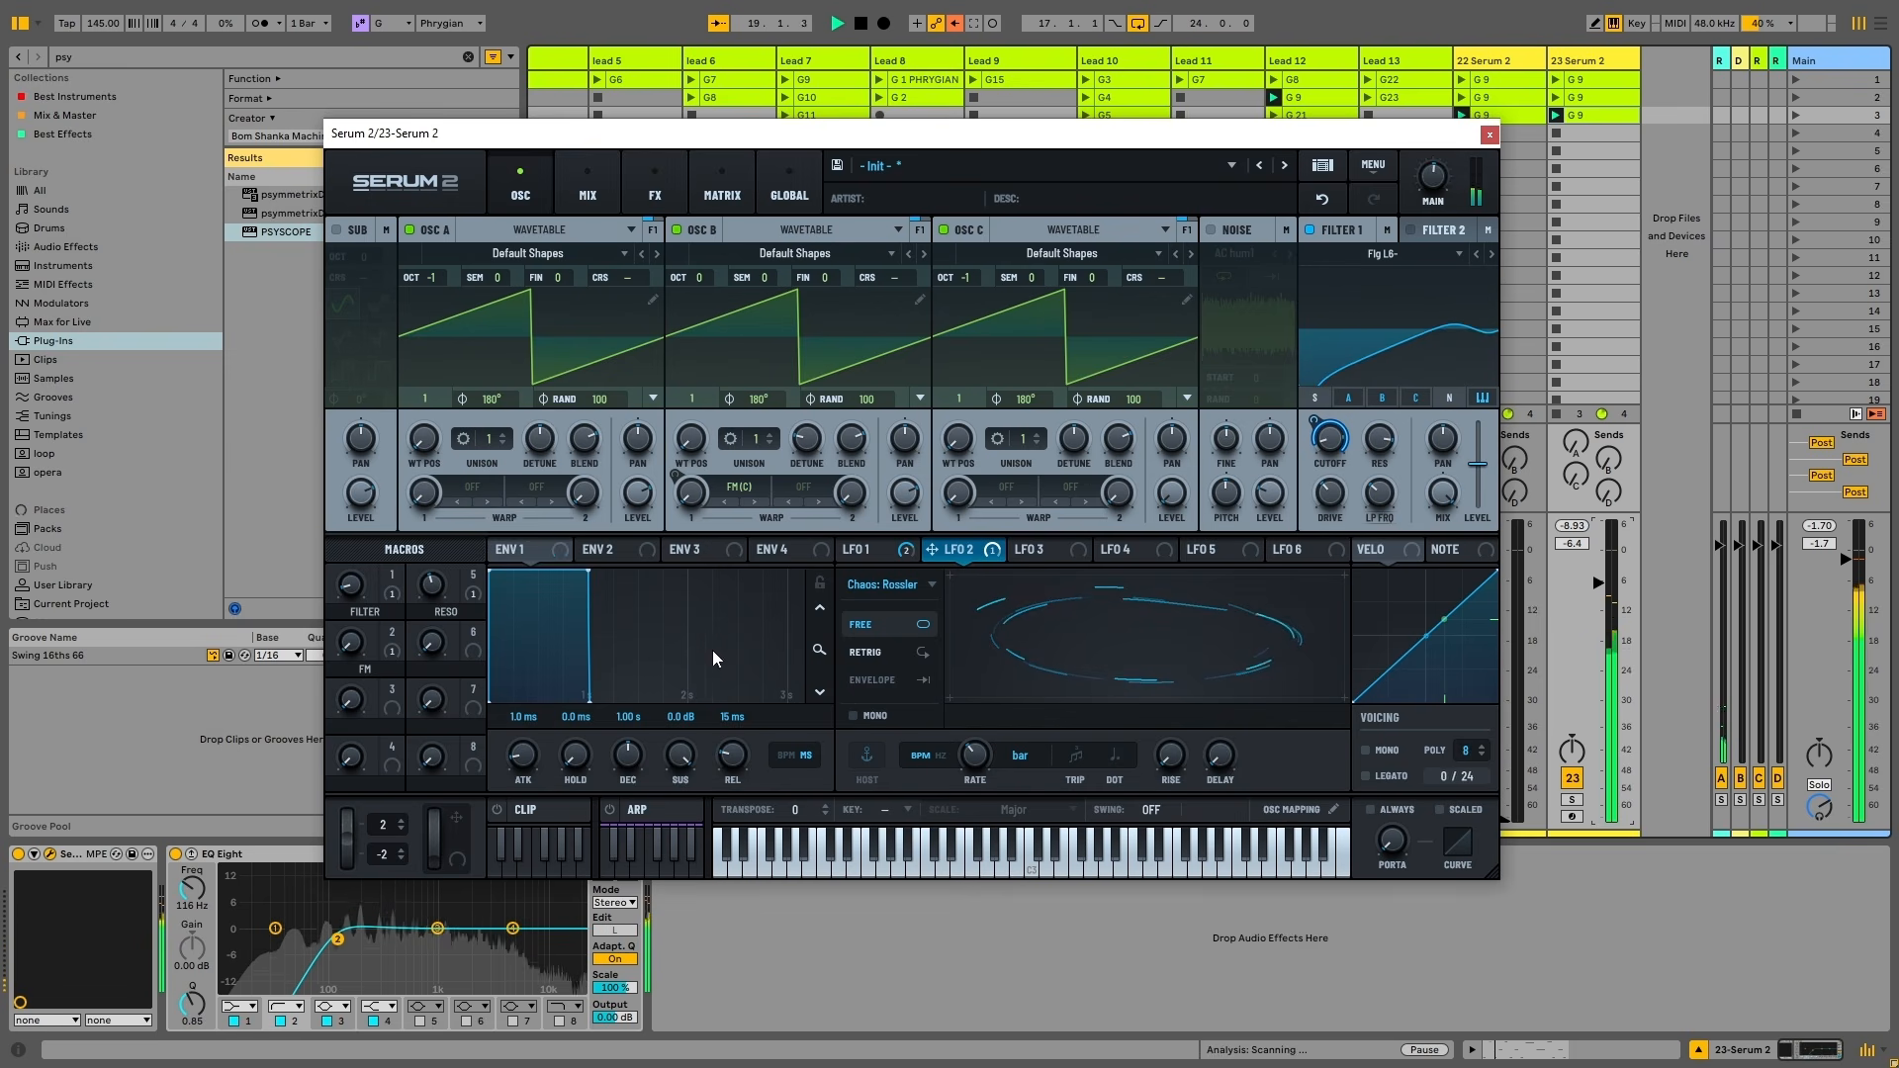
left_click(910, 584)
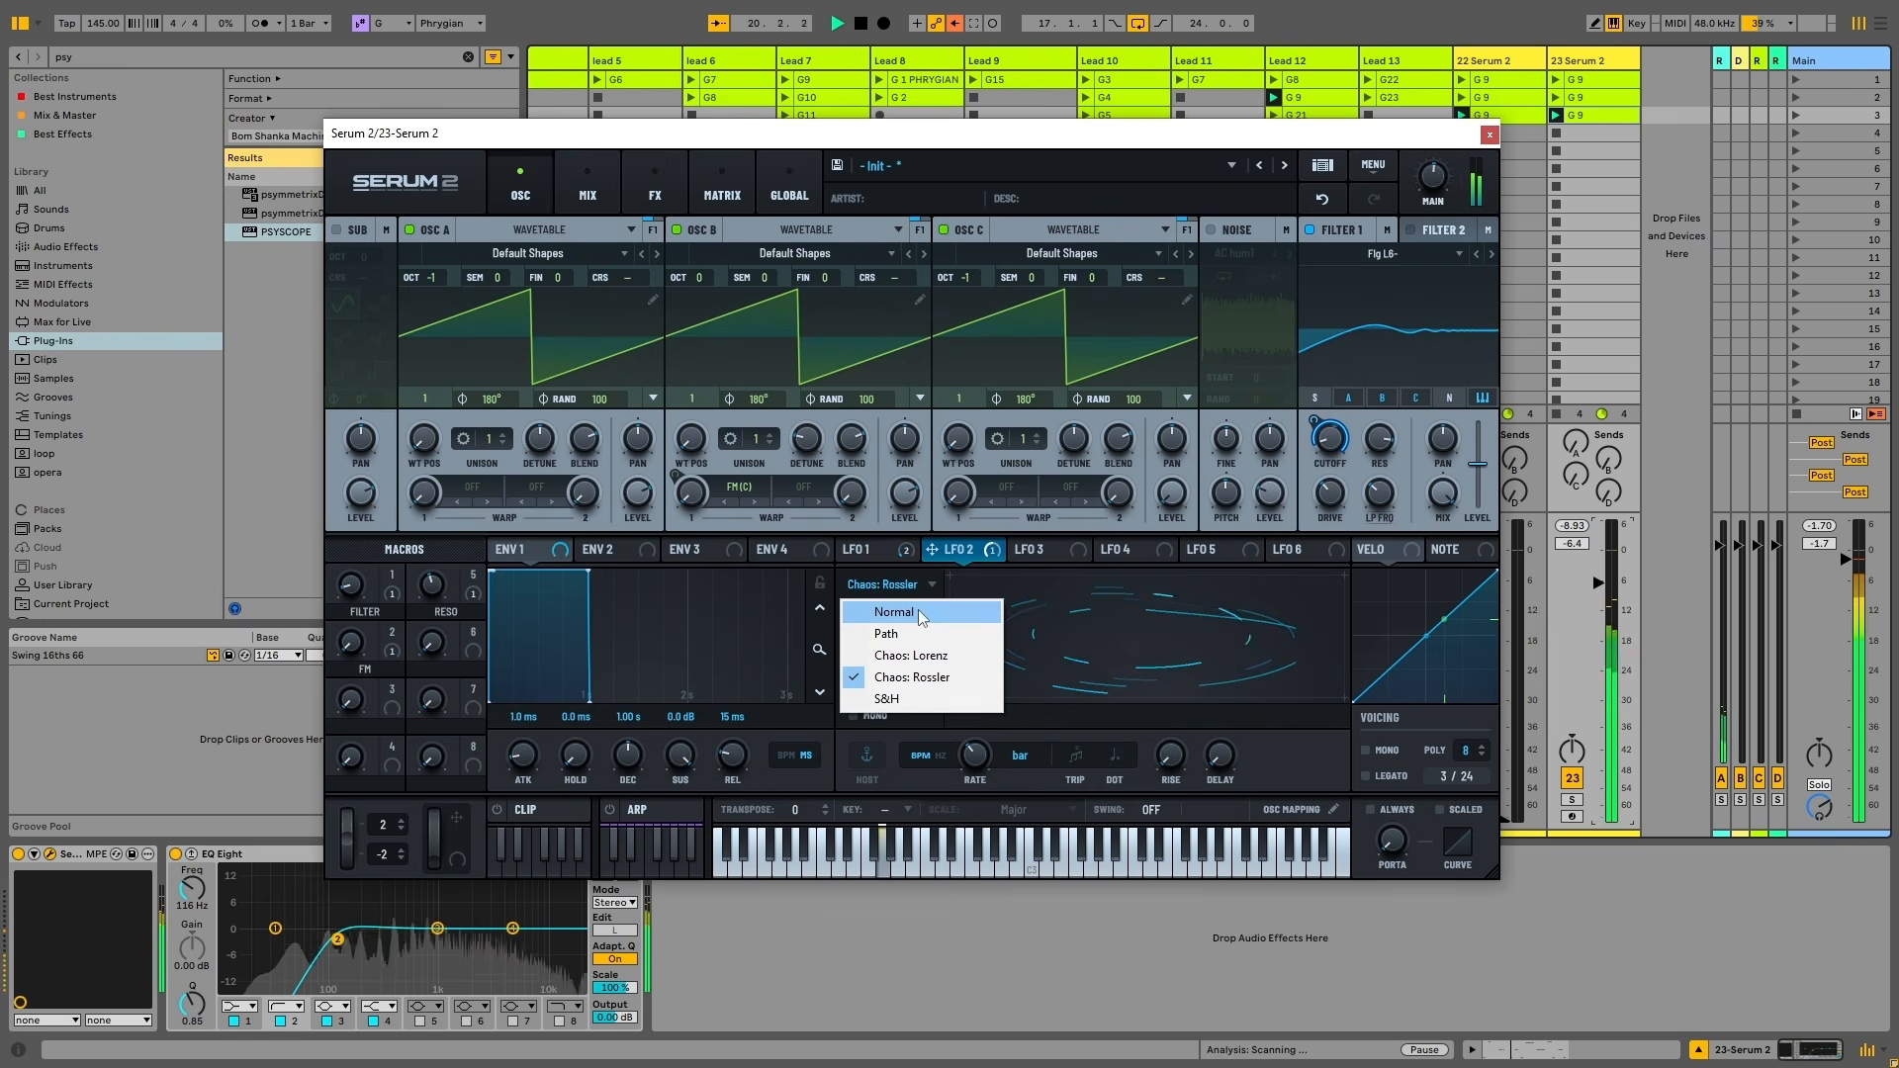
Set LFO 2 to Normal, free-running, and reshape it into a curved multi-peak shape
left_click(921, 614)
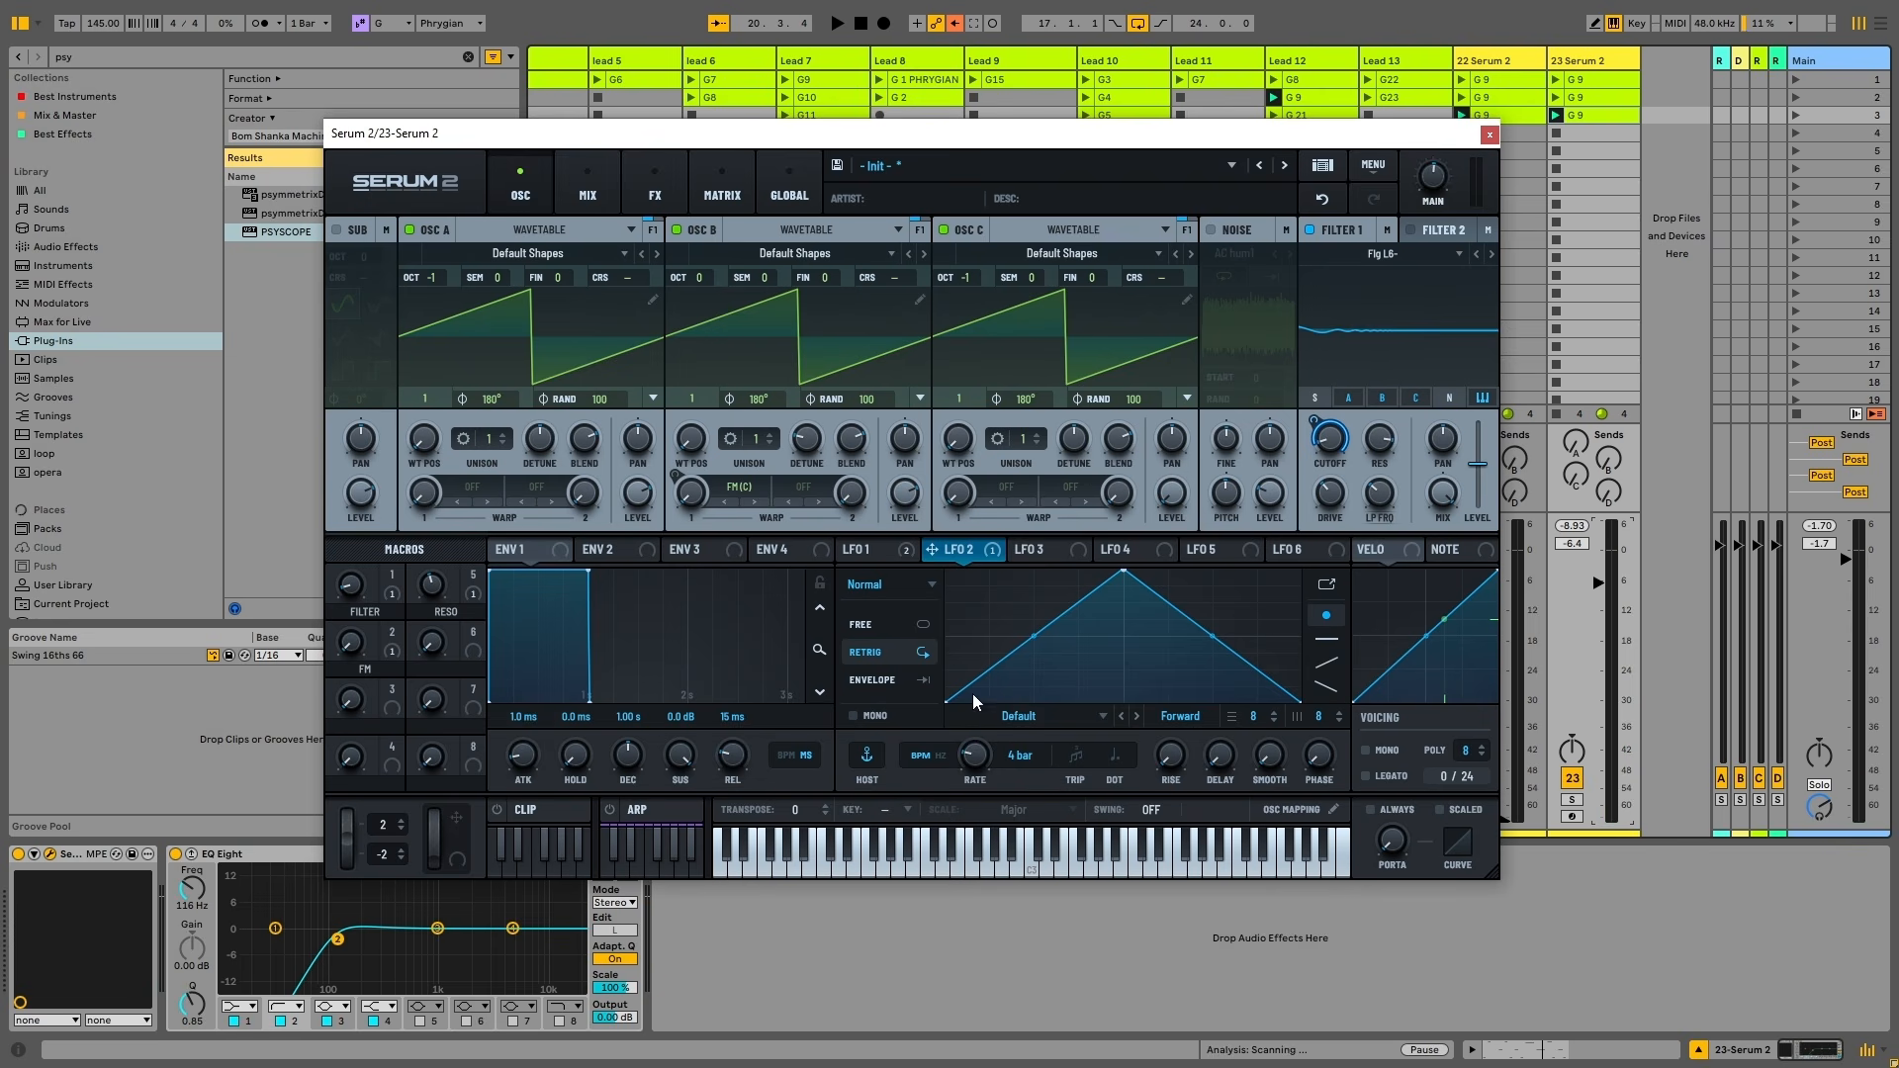
left_click_drag(946, 699, 1016, 703)
left_click_drag(1068, 636, 1222, 601)
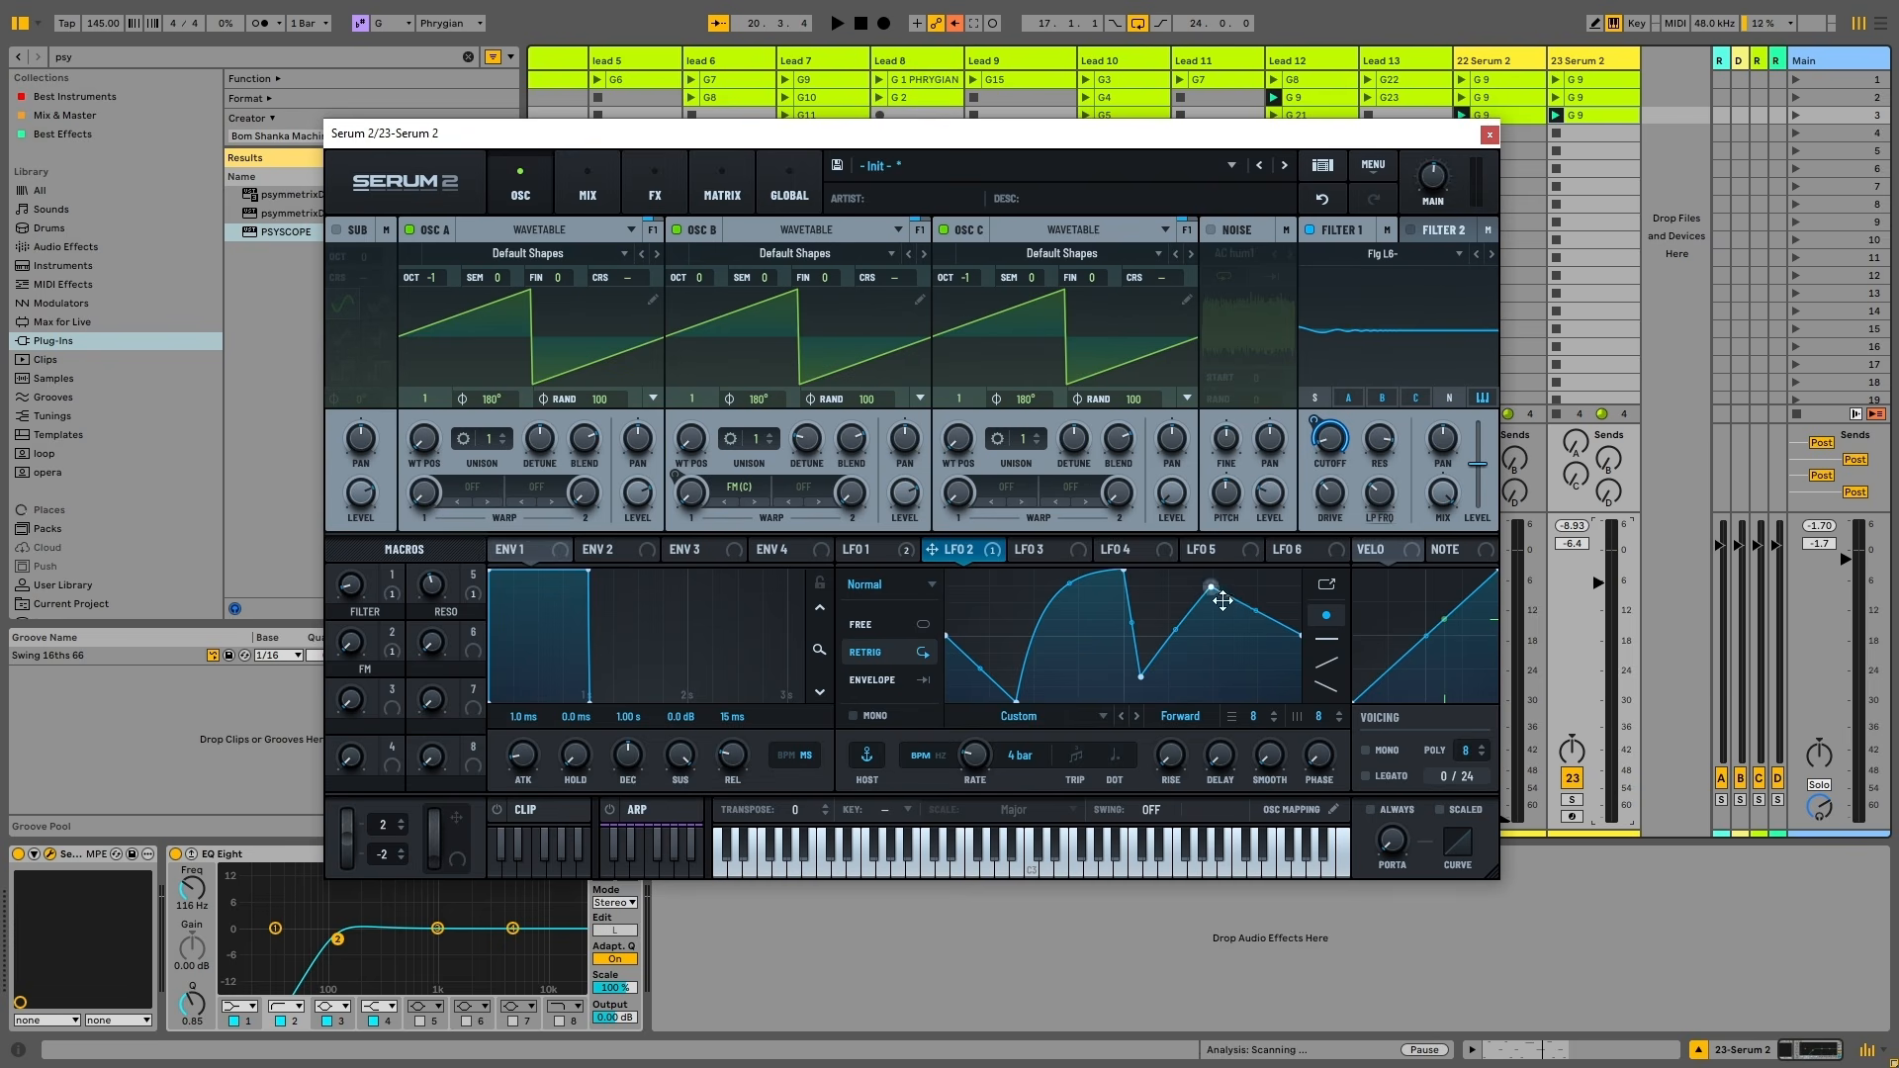
left_click(925, 624)
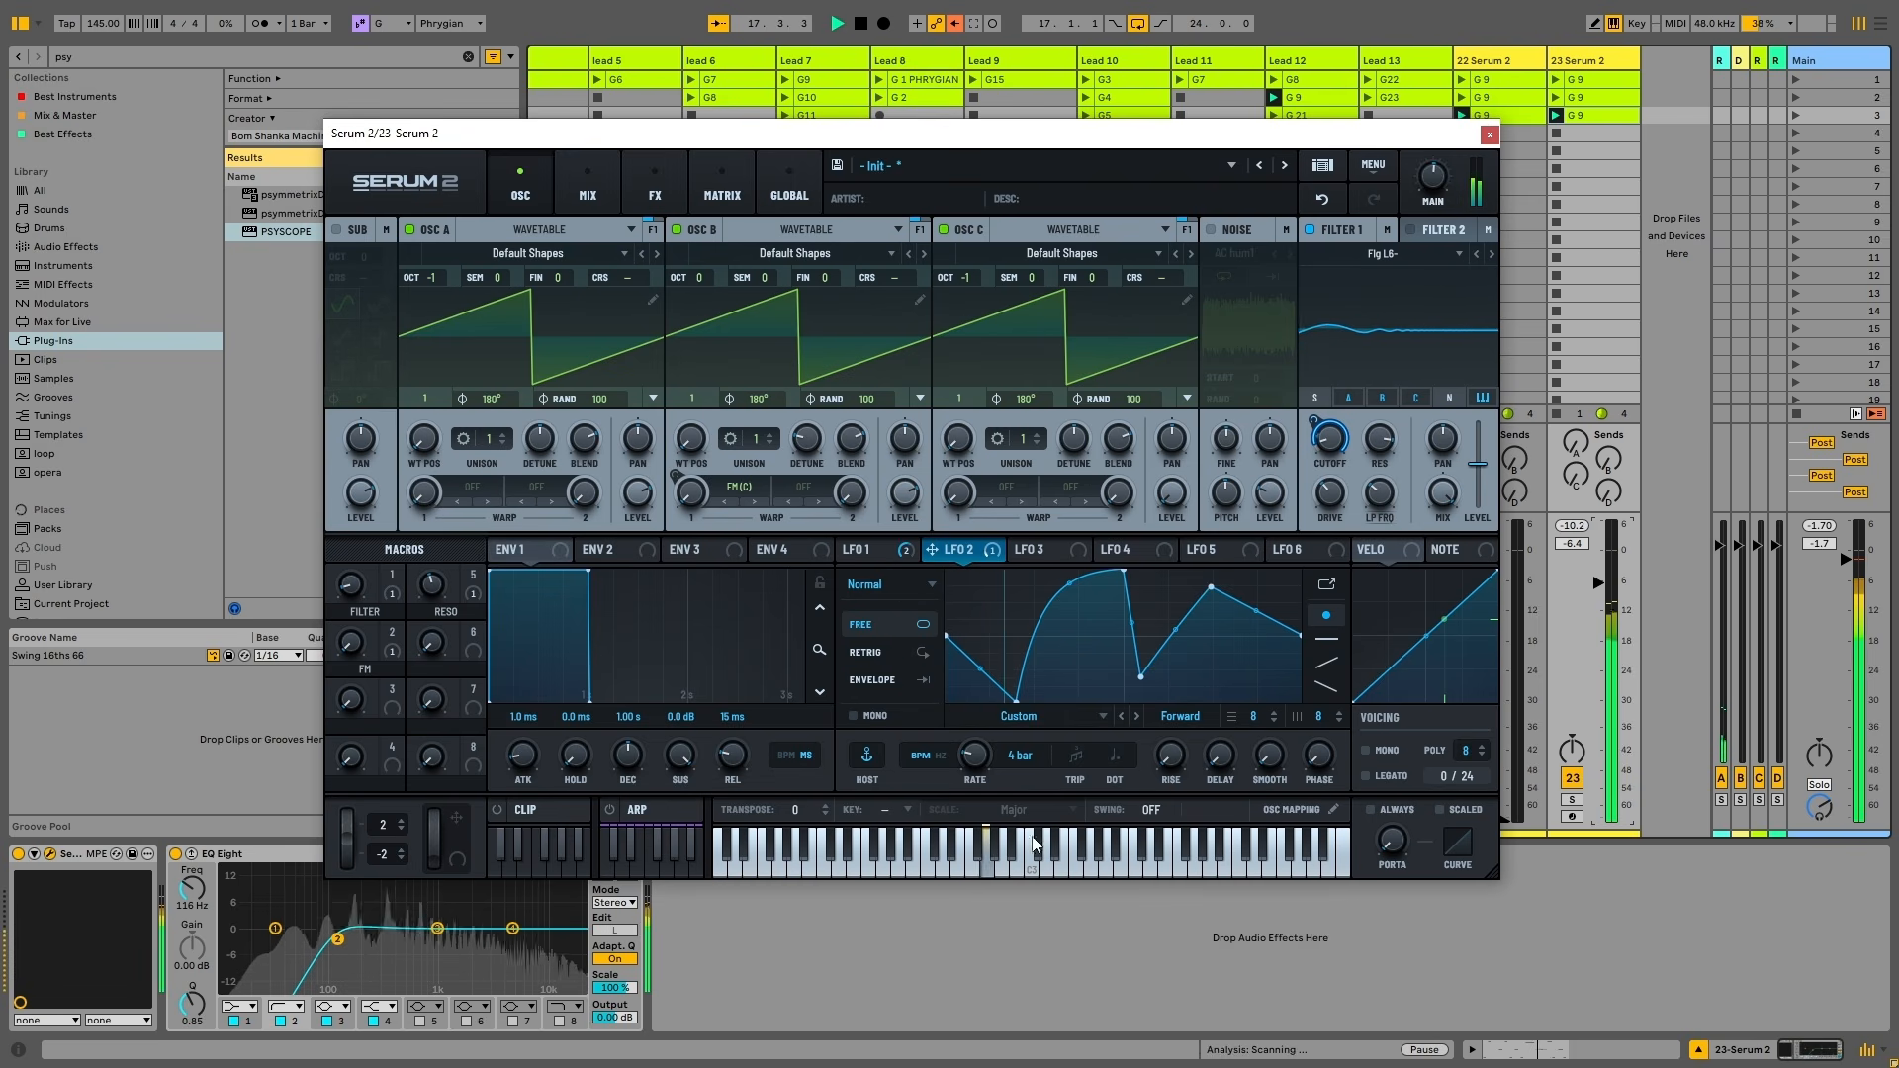
left_click_drag(1020, 698, 1013, 660)
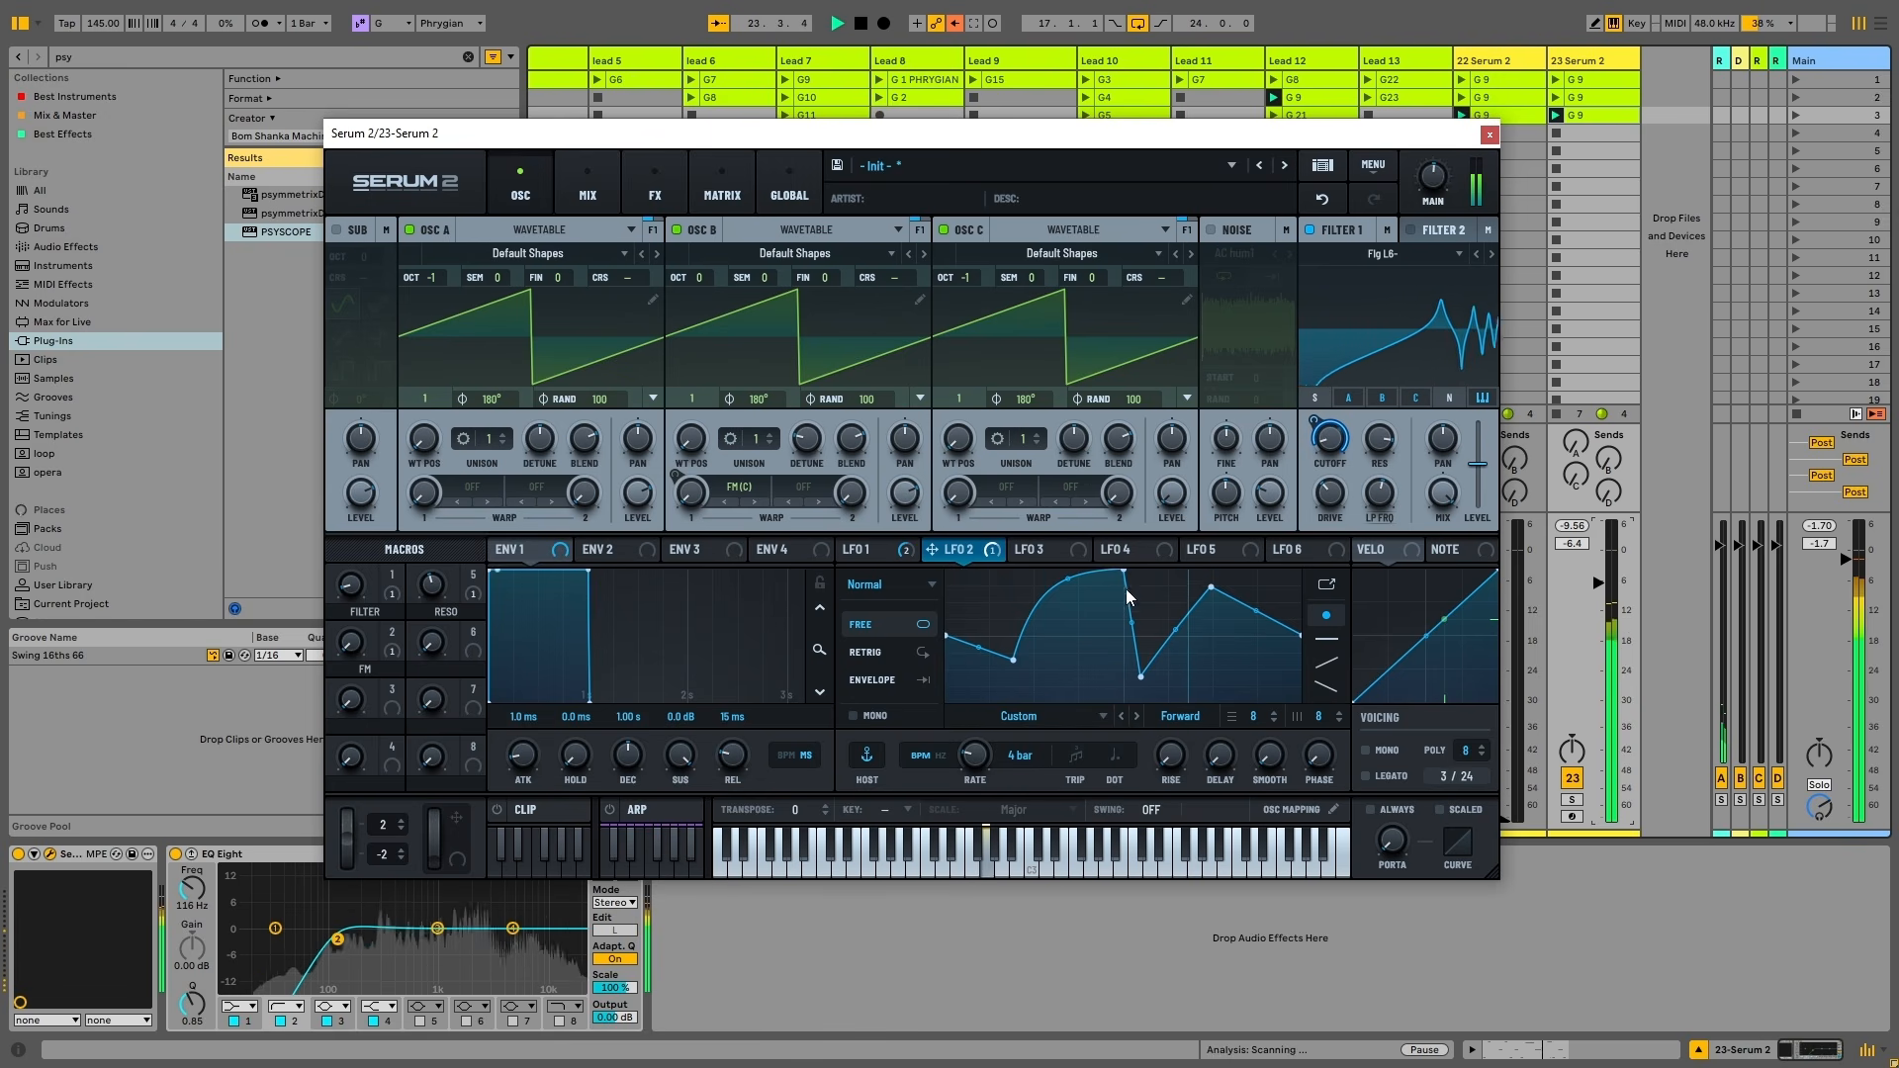
left_click_drag(1085, 576, 1078, 643)
left_click_drag(1124, 574, 1121, 654)
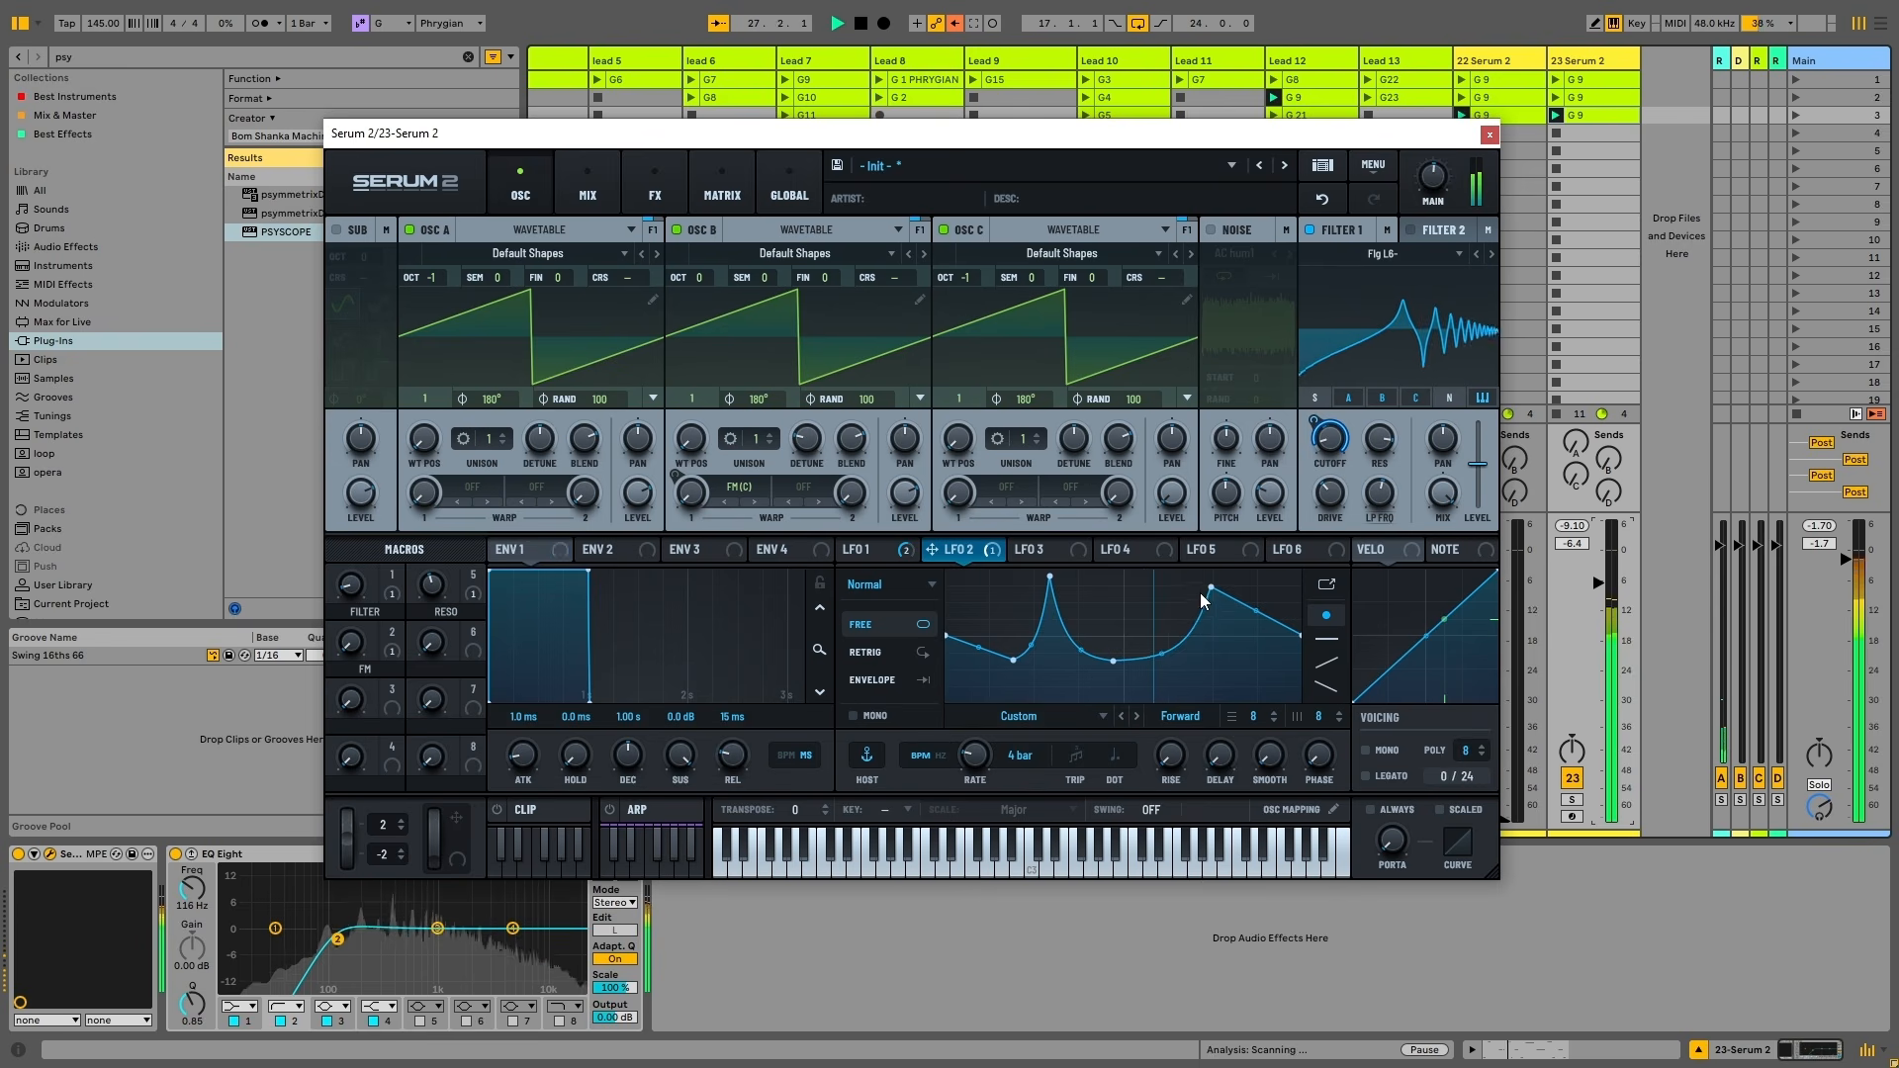
left_click_drag(1210, 589, 1290, 684)
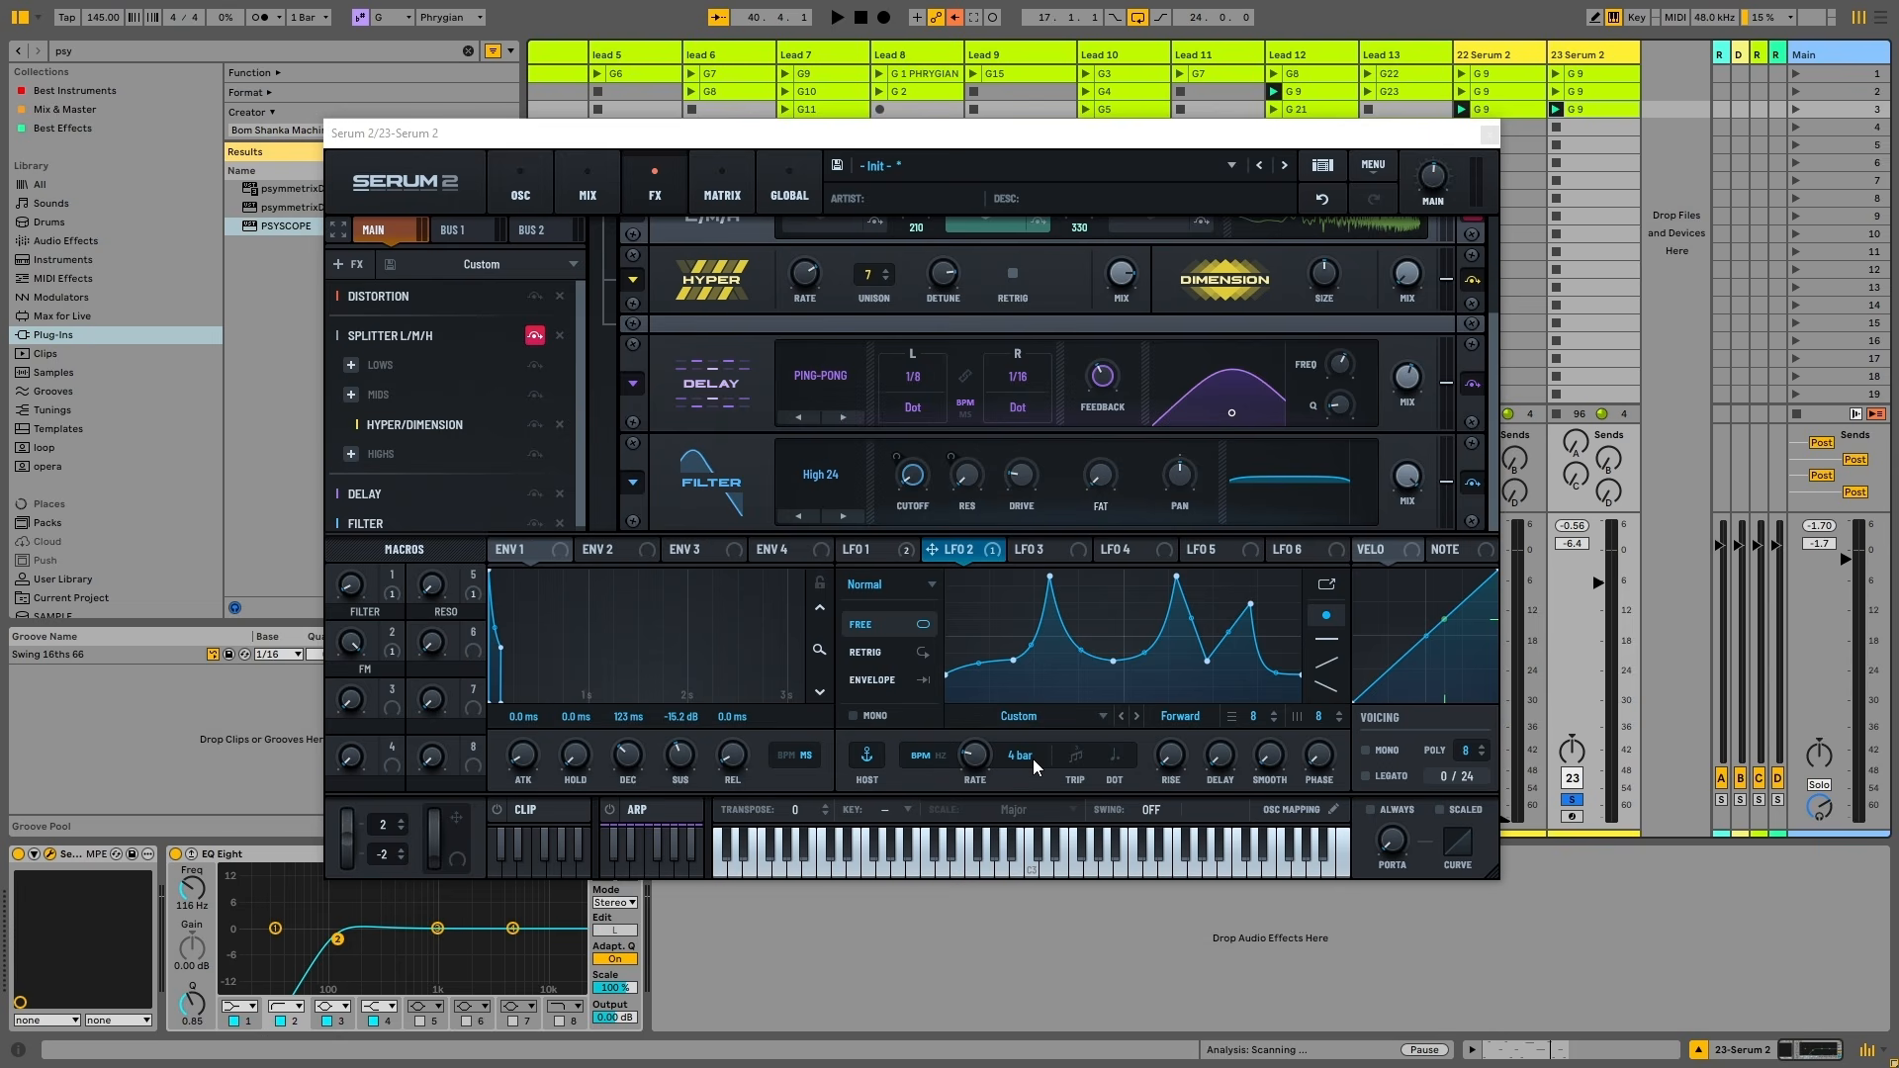
Move the Serum window up slightly and toggle the Splitter L/M/H module
left_click_drag(1202, 143, 1193, 99)
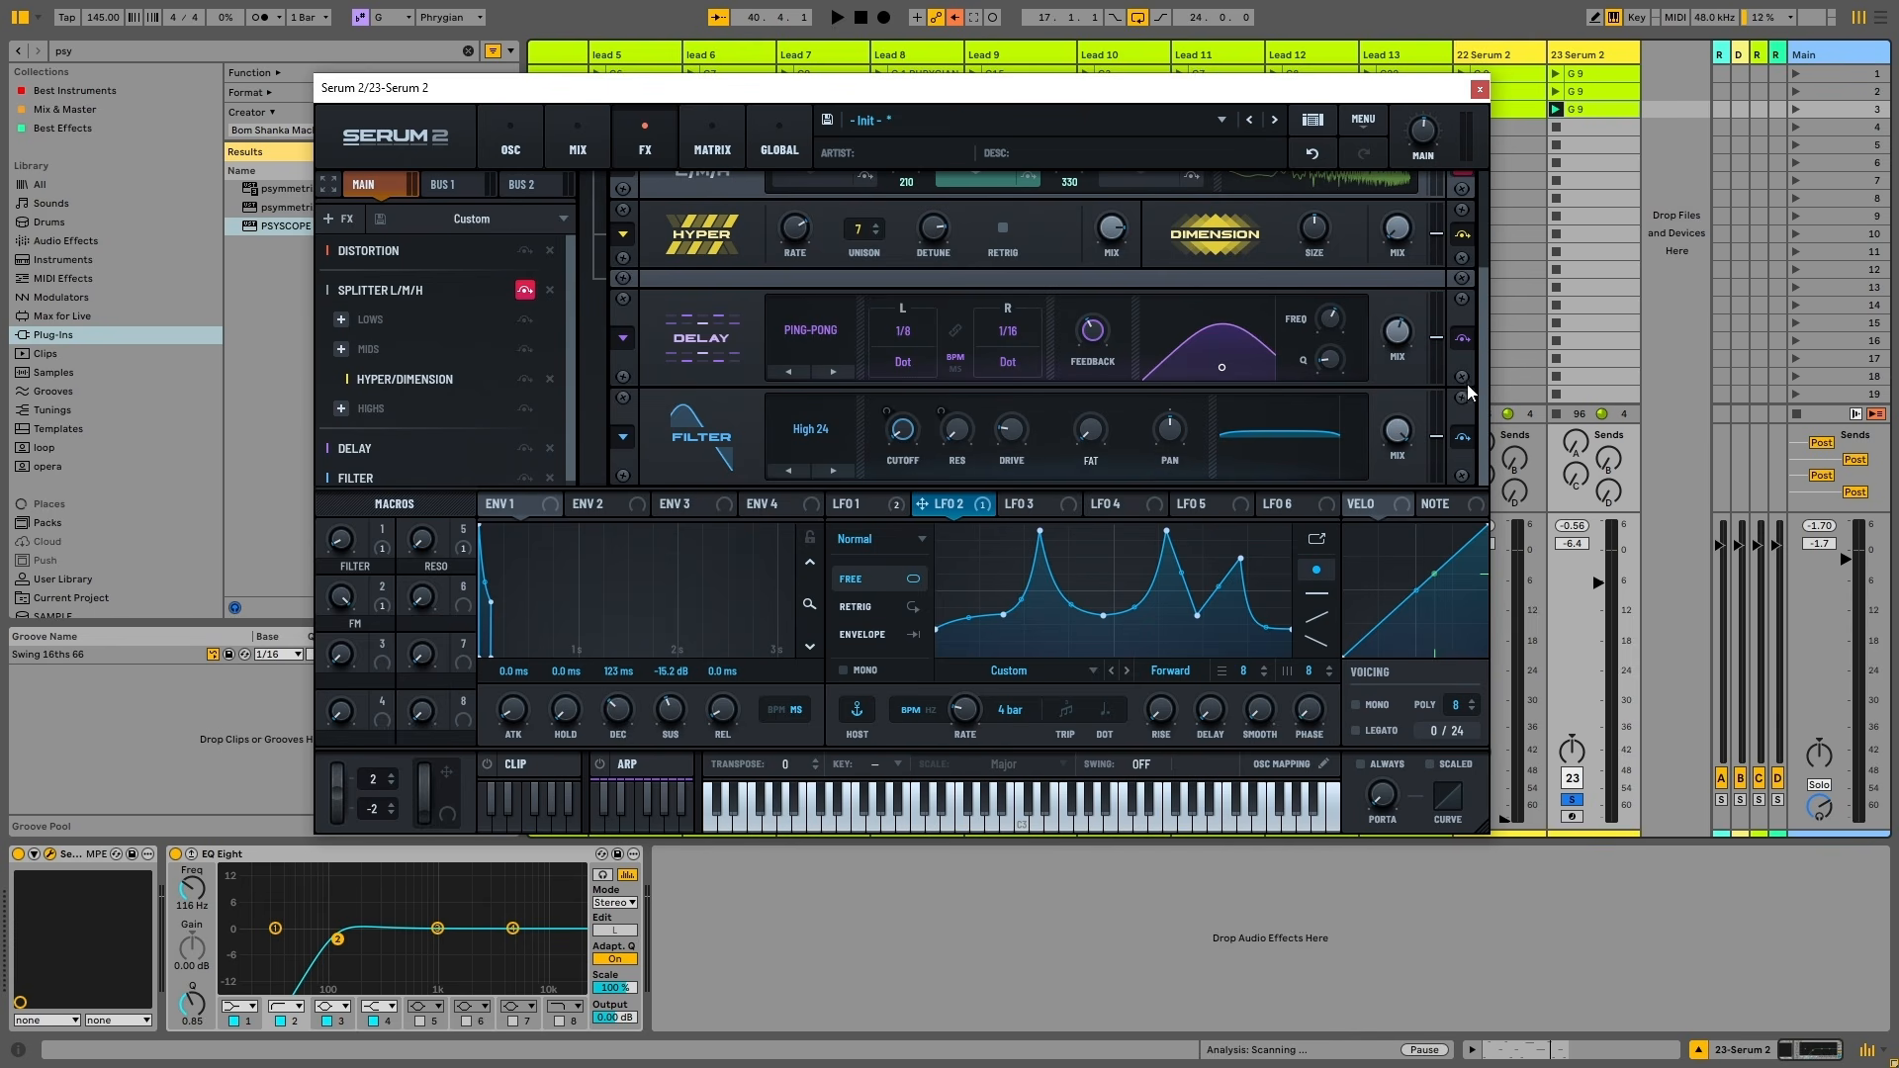
scroll(1468, 384, "up", 3)
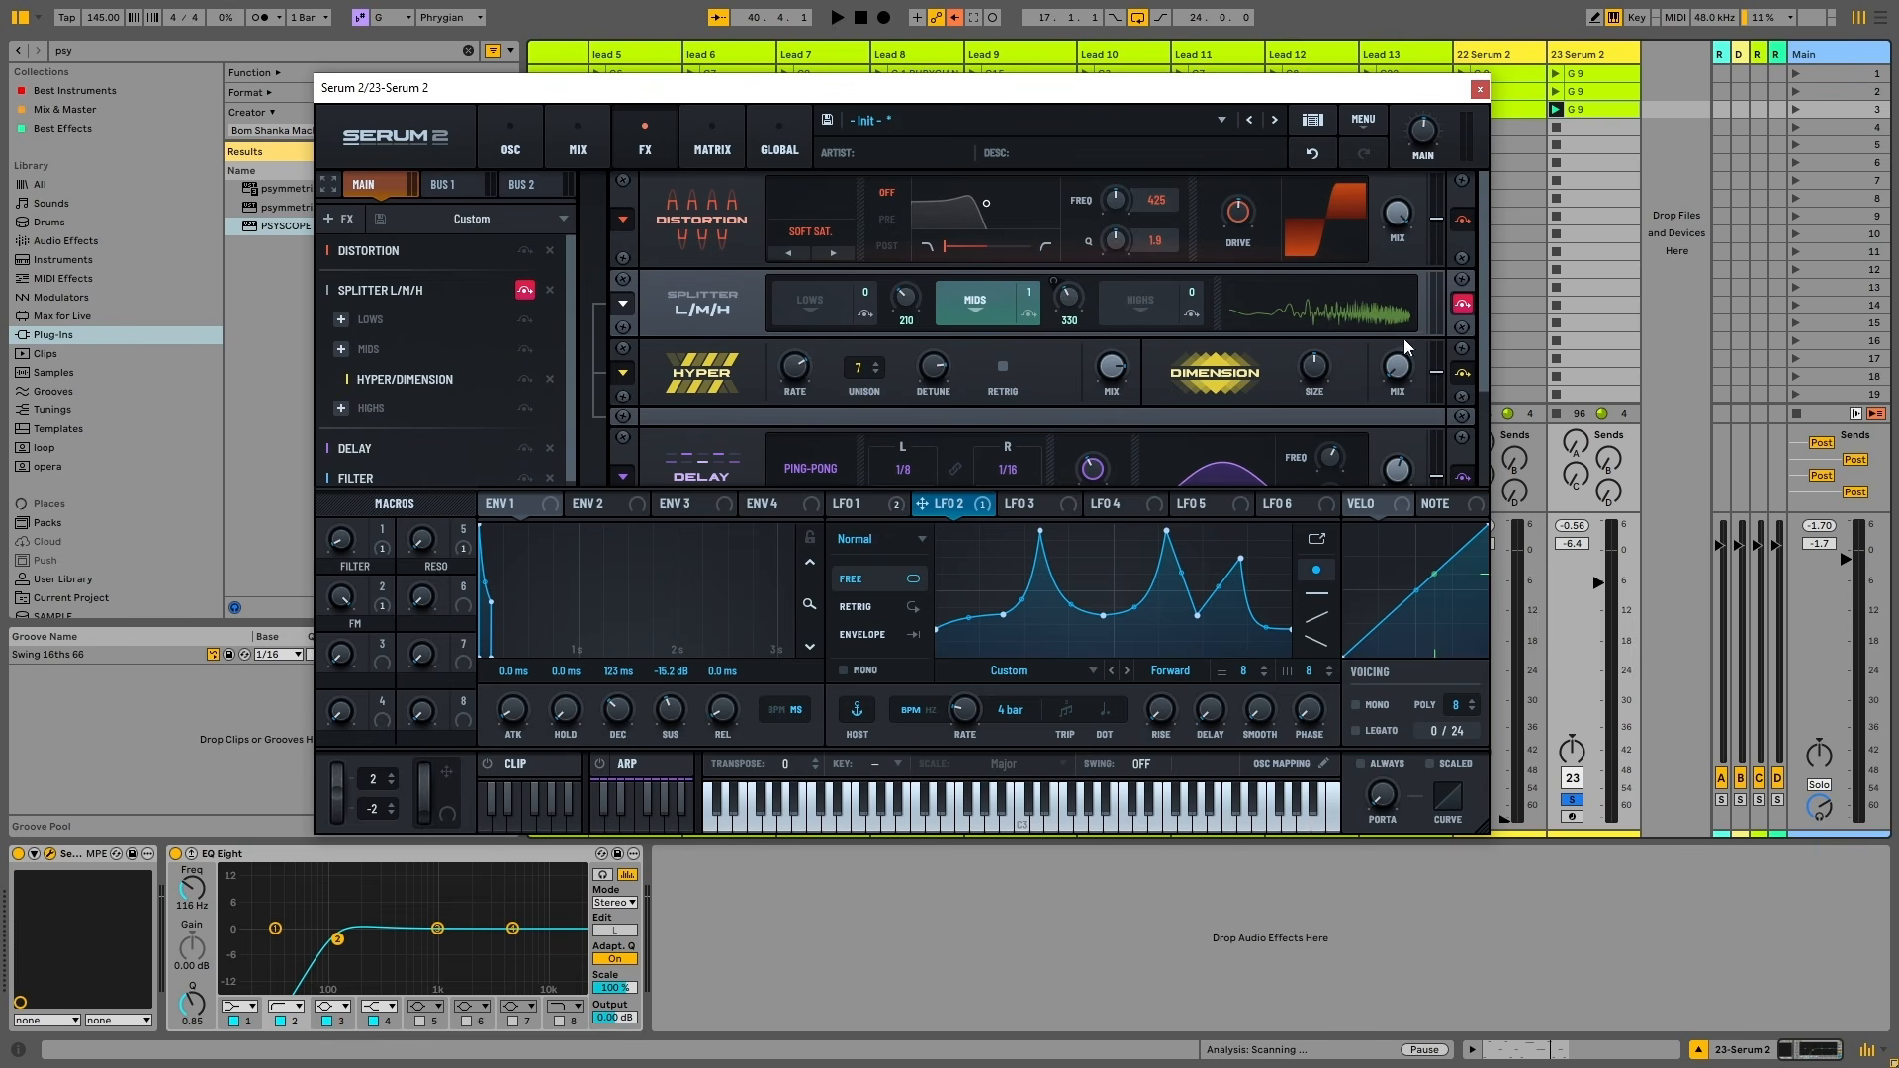
left_click(1462, 306)
Return to the oscillator page, glance at LFO 3, then reselect the custom LFO 2 shape
left_click(511, 144)
left_click(1036, 511)
left_click(945, 506)
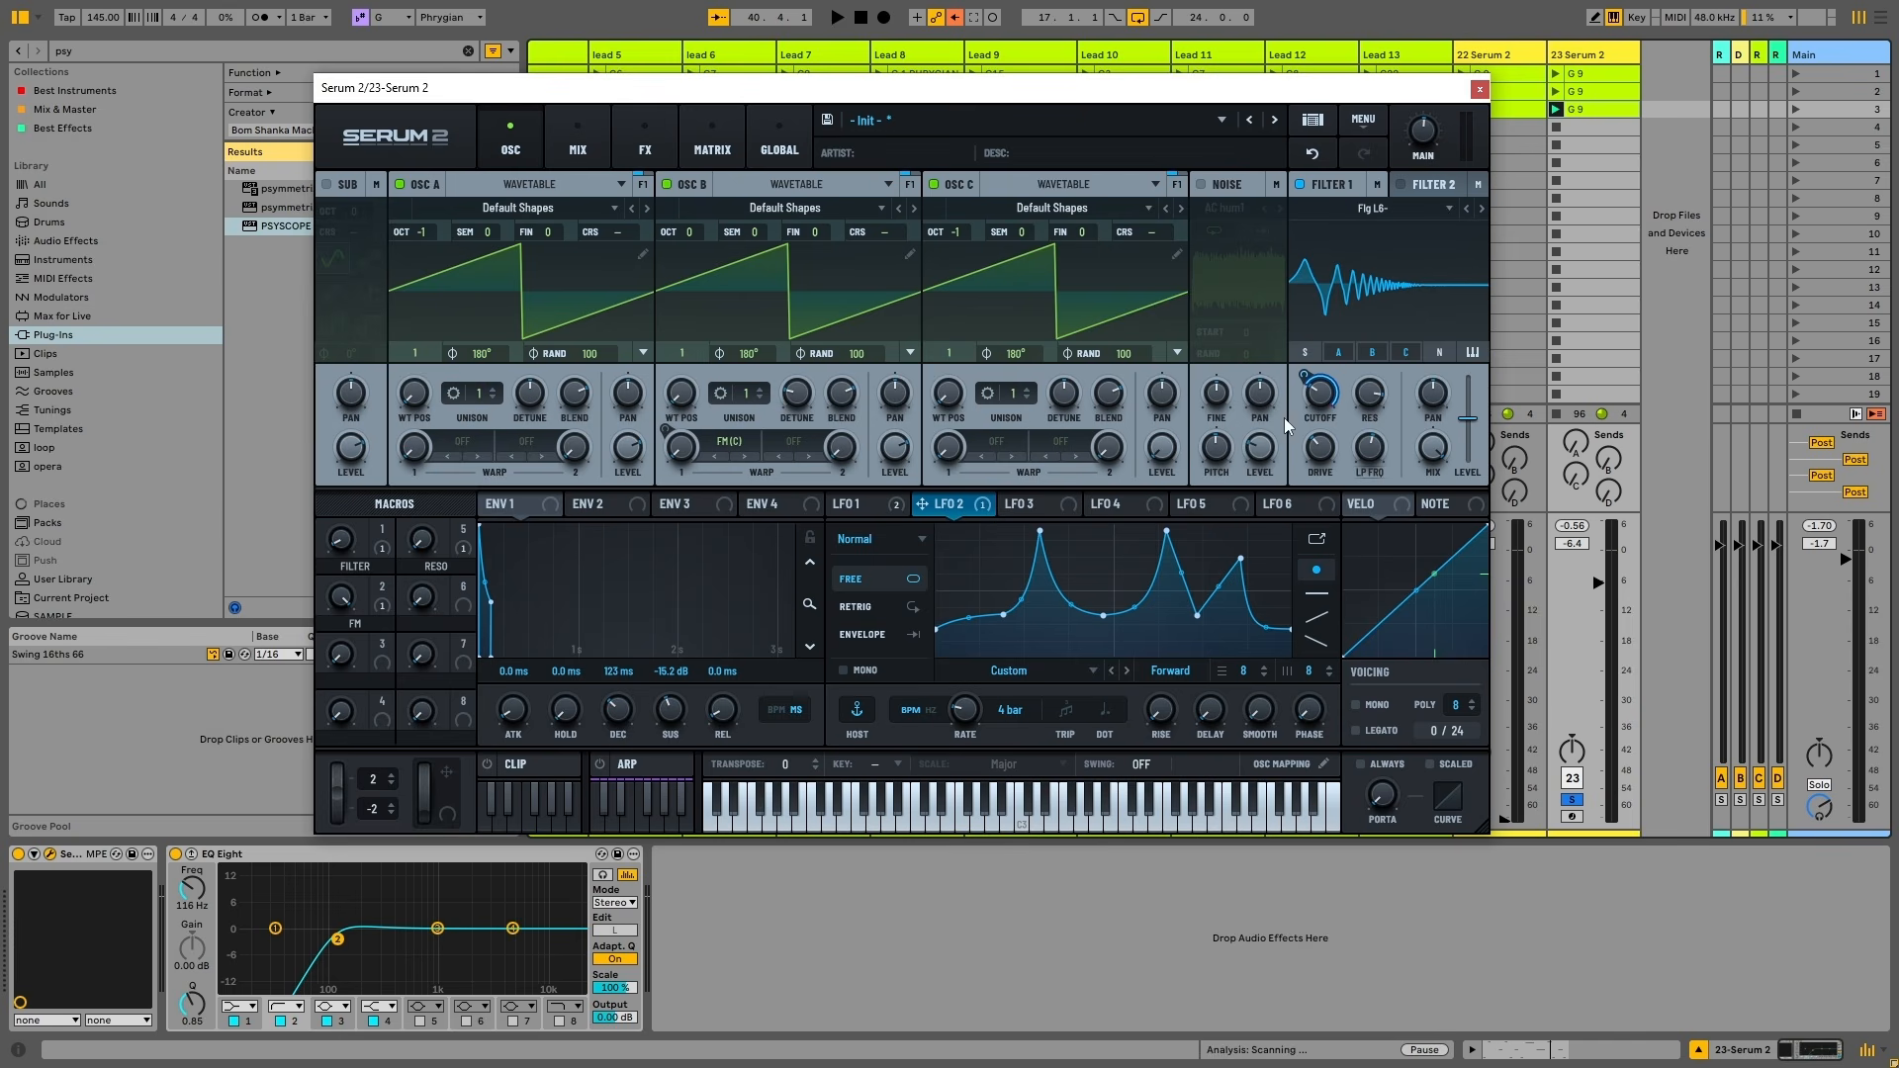
Lower Filter 1 cutoff slightly, lengthen ENV 1 decay to 728 ms, and audition the lead
left_click_drag(1324, 405, 1324, 413)
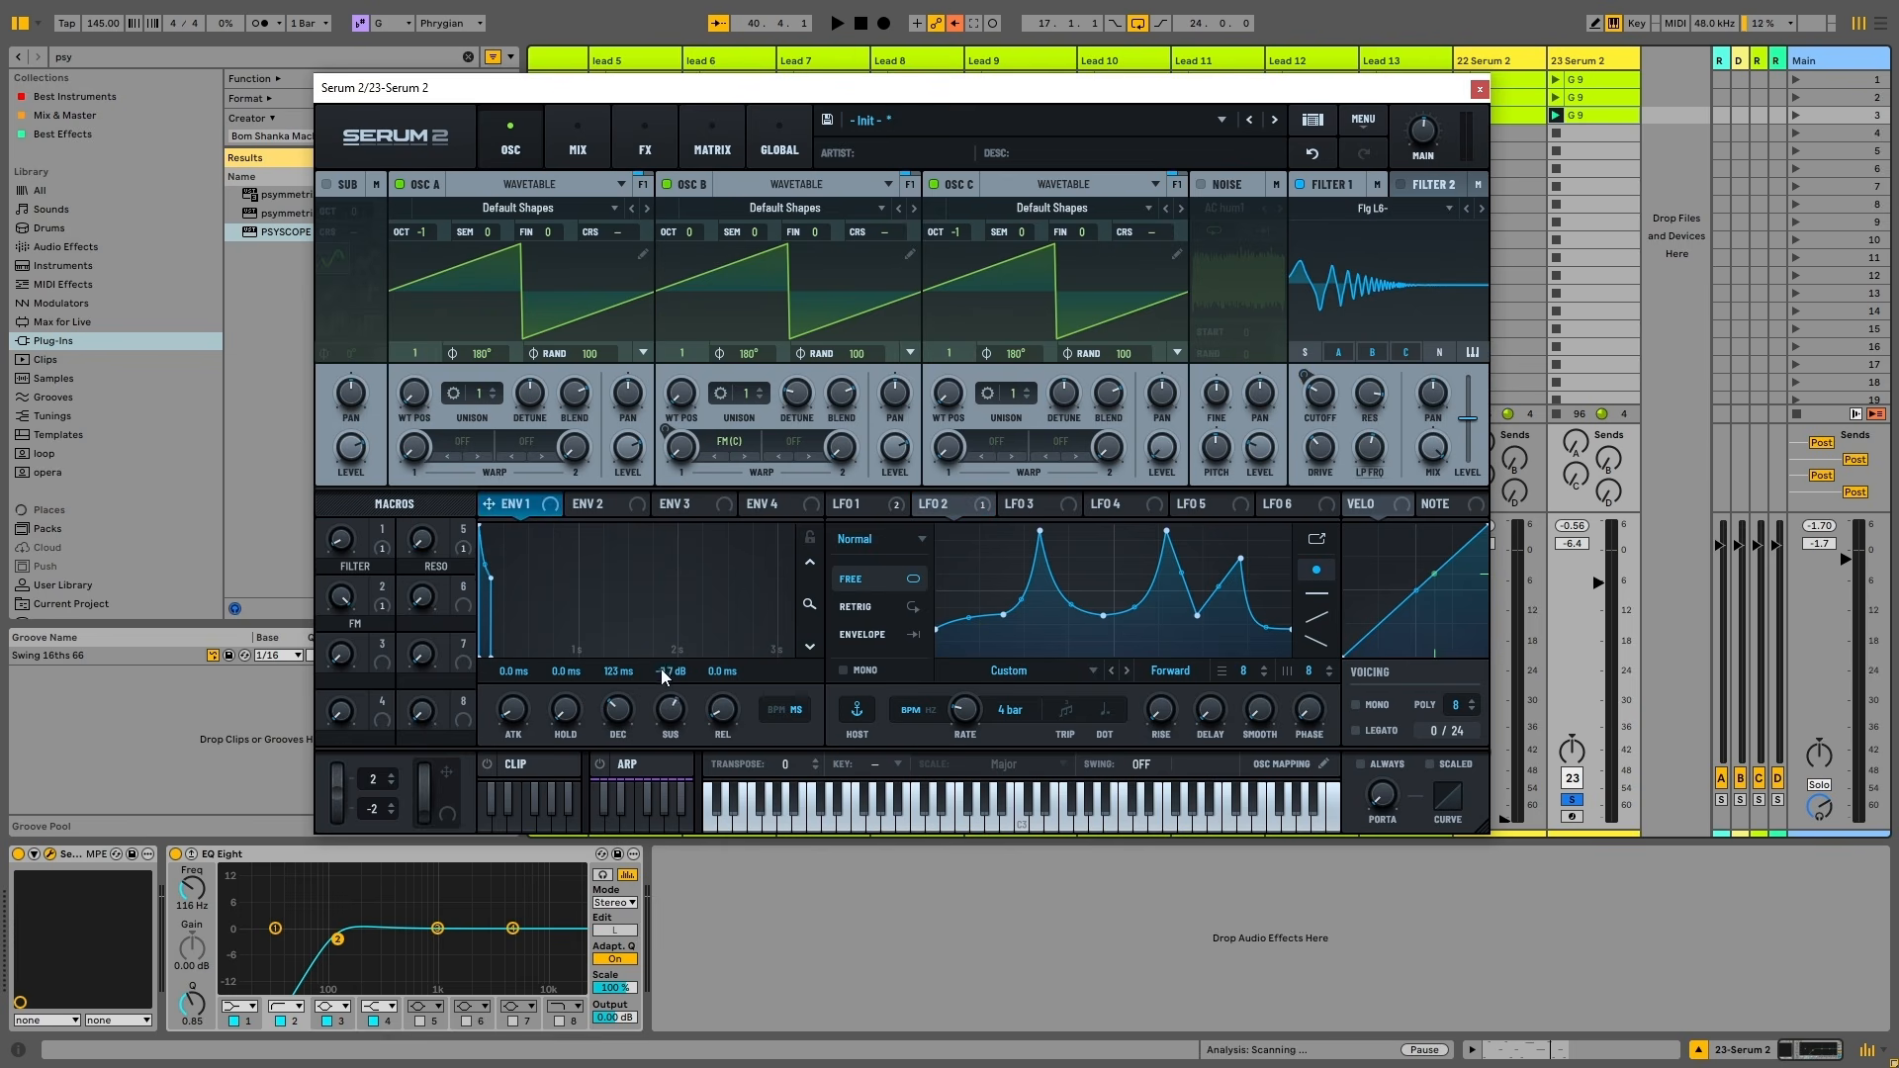
mouse_move(630, 732)
left_mouse_down()
mouse_move(633, 675)
mouse_move(634, 694)
left_mouse_up()
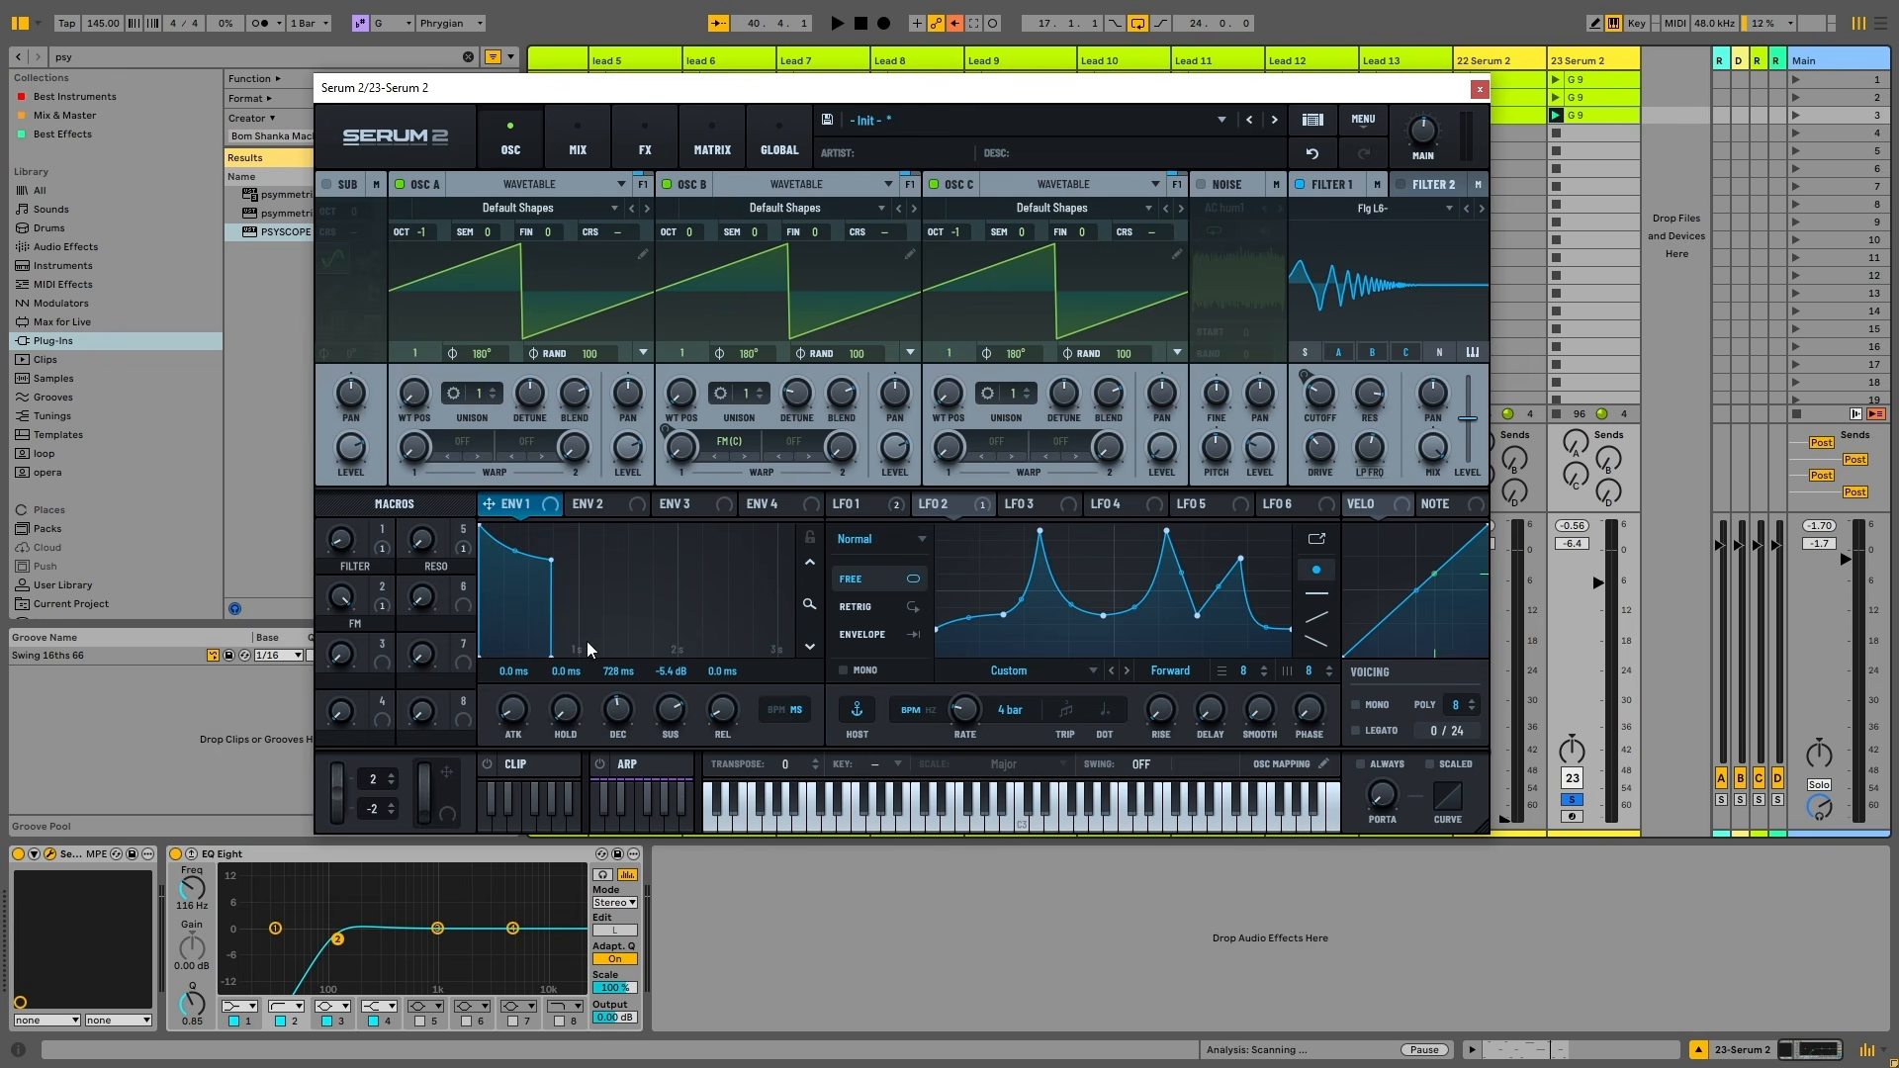
key("space")
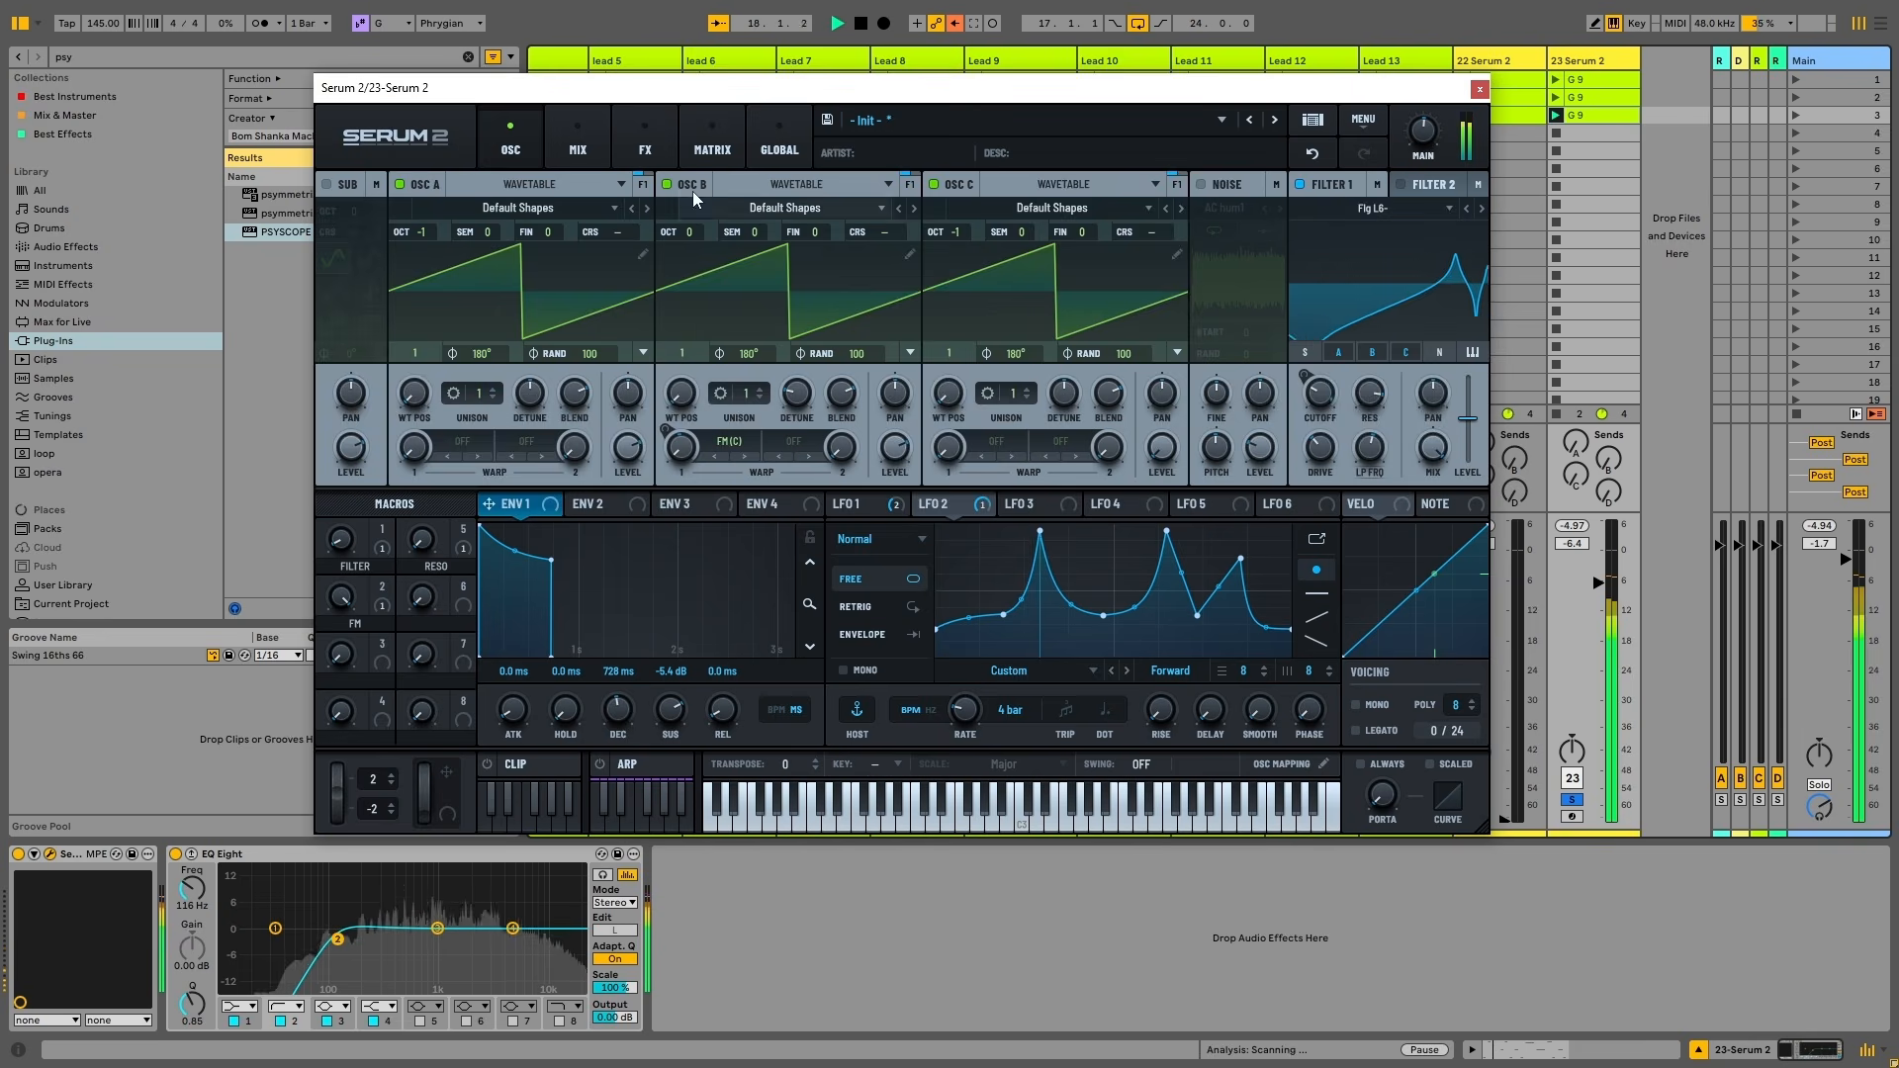
key("space")
Audition the effects rack, then set EQ Eight band 2 to 124 Hz
left_click(645, 144)
scroll(1403, 348, "down", 3)
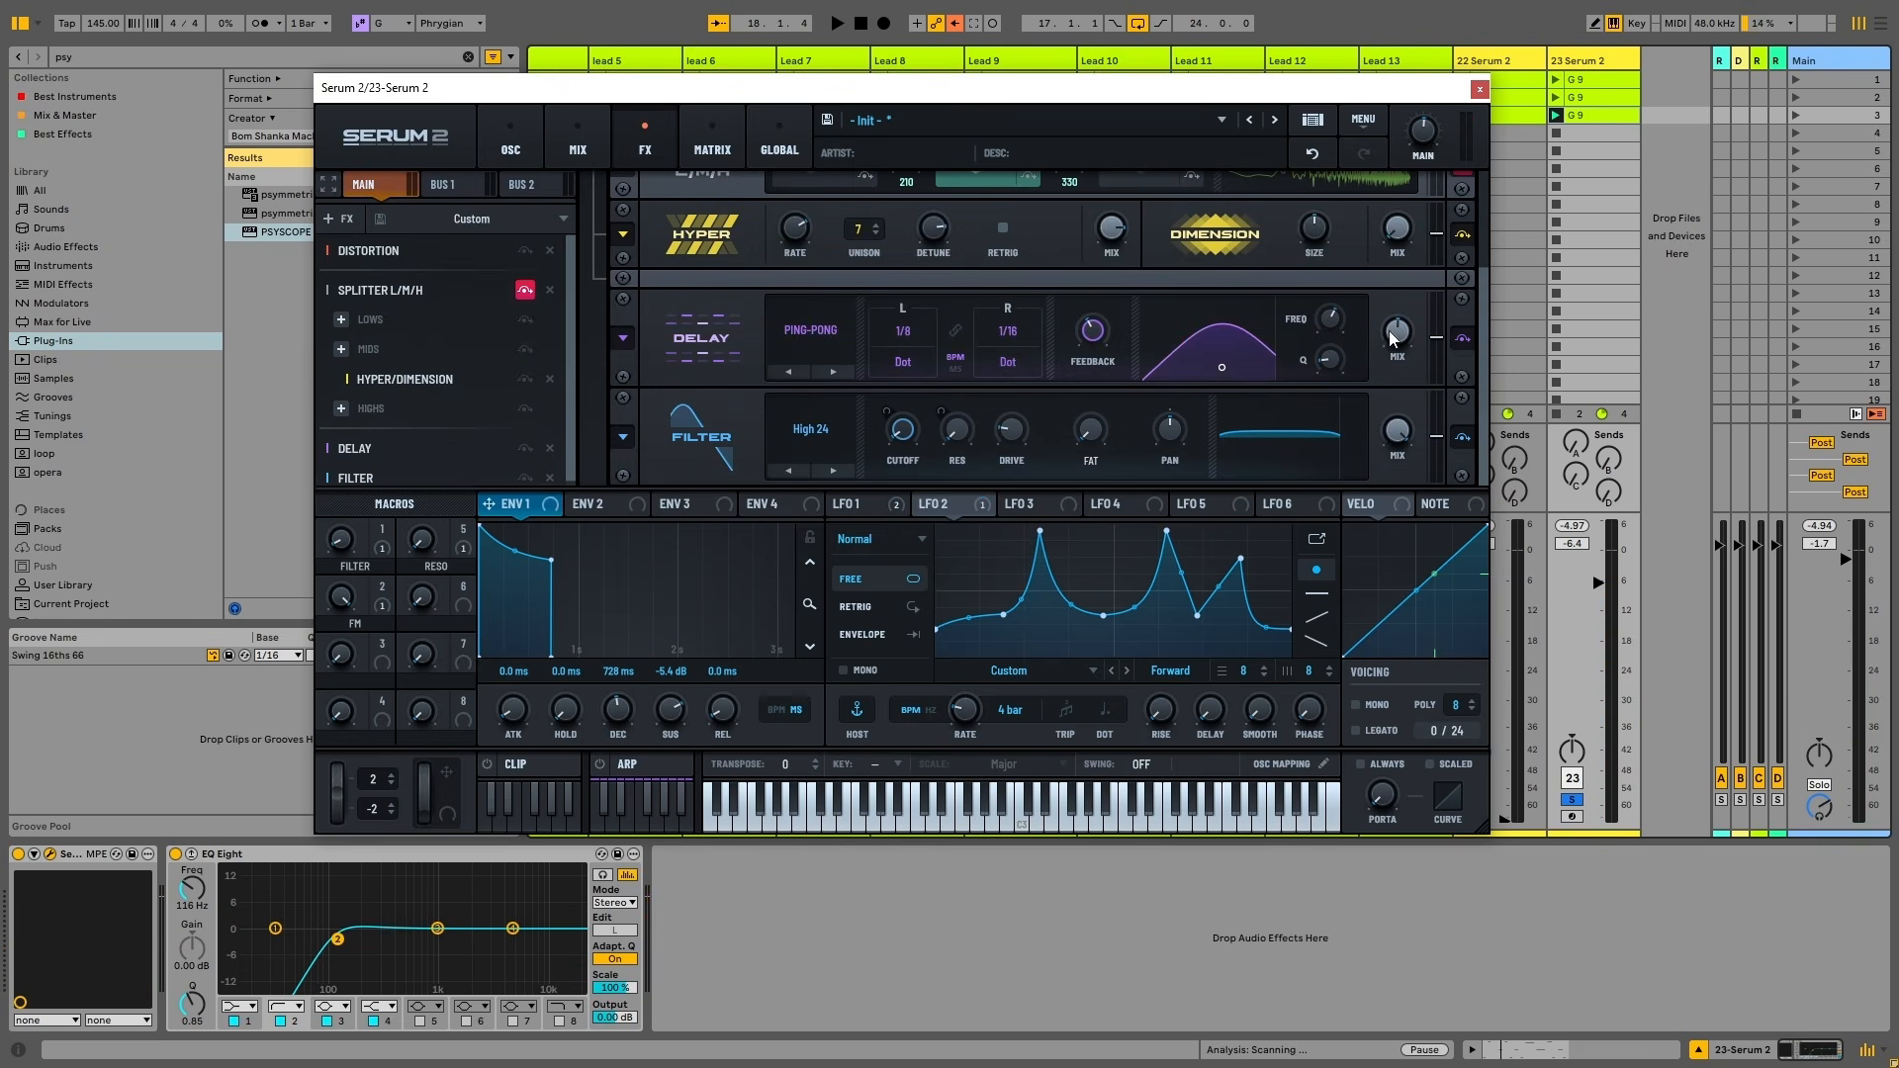
key("space")
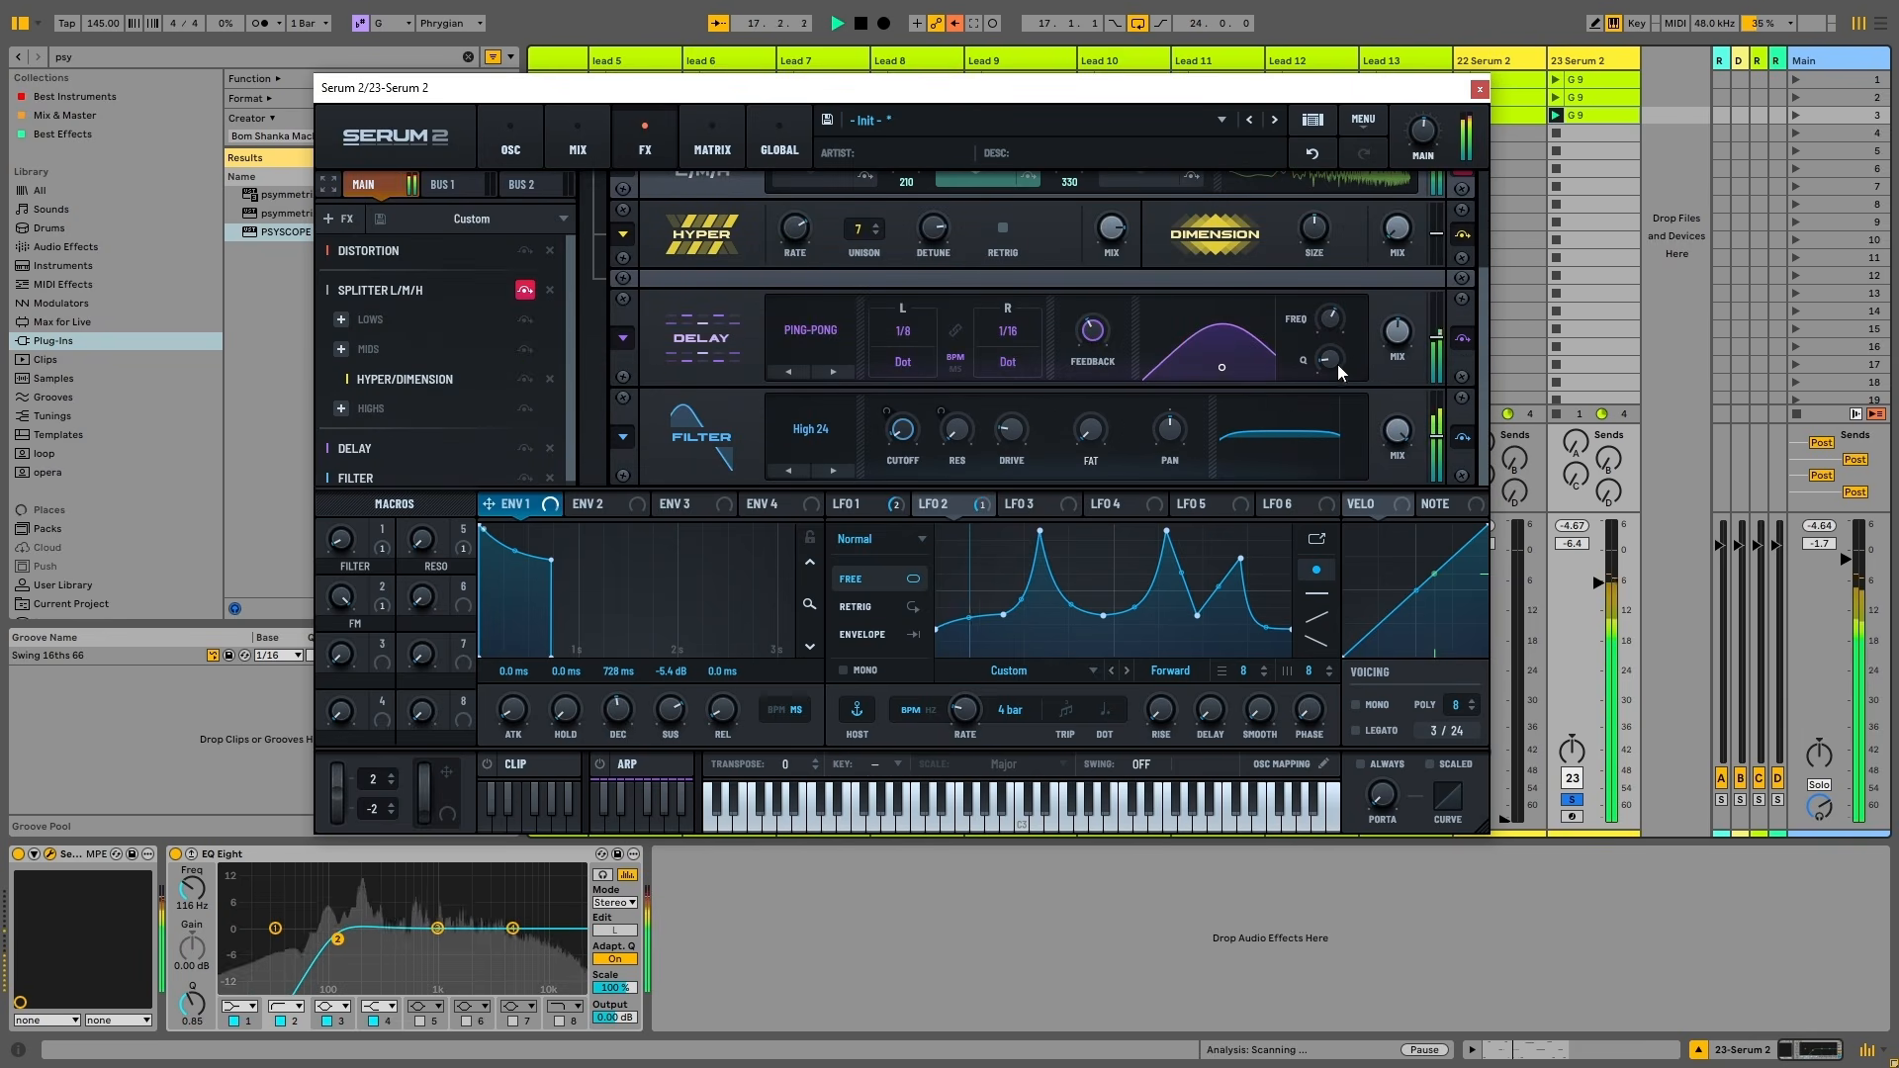
left_click(510, 145)
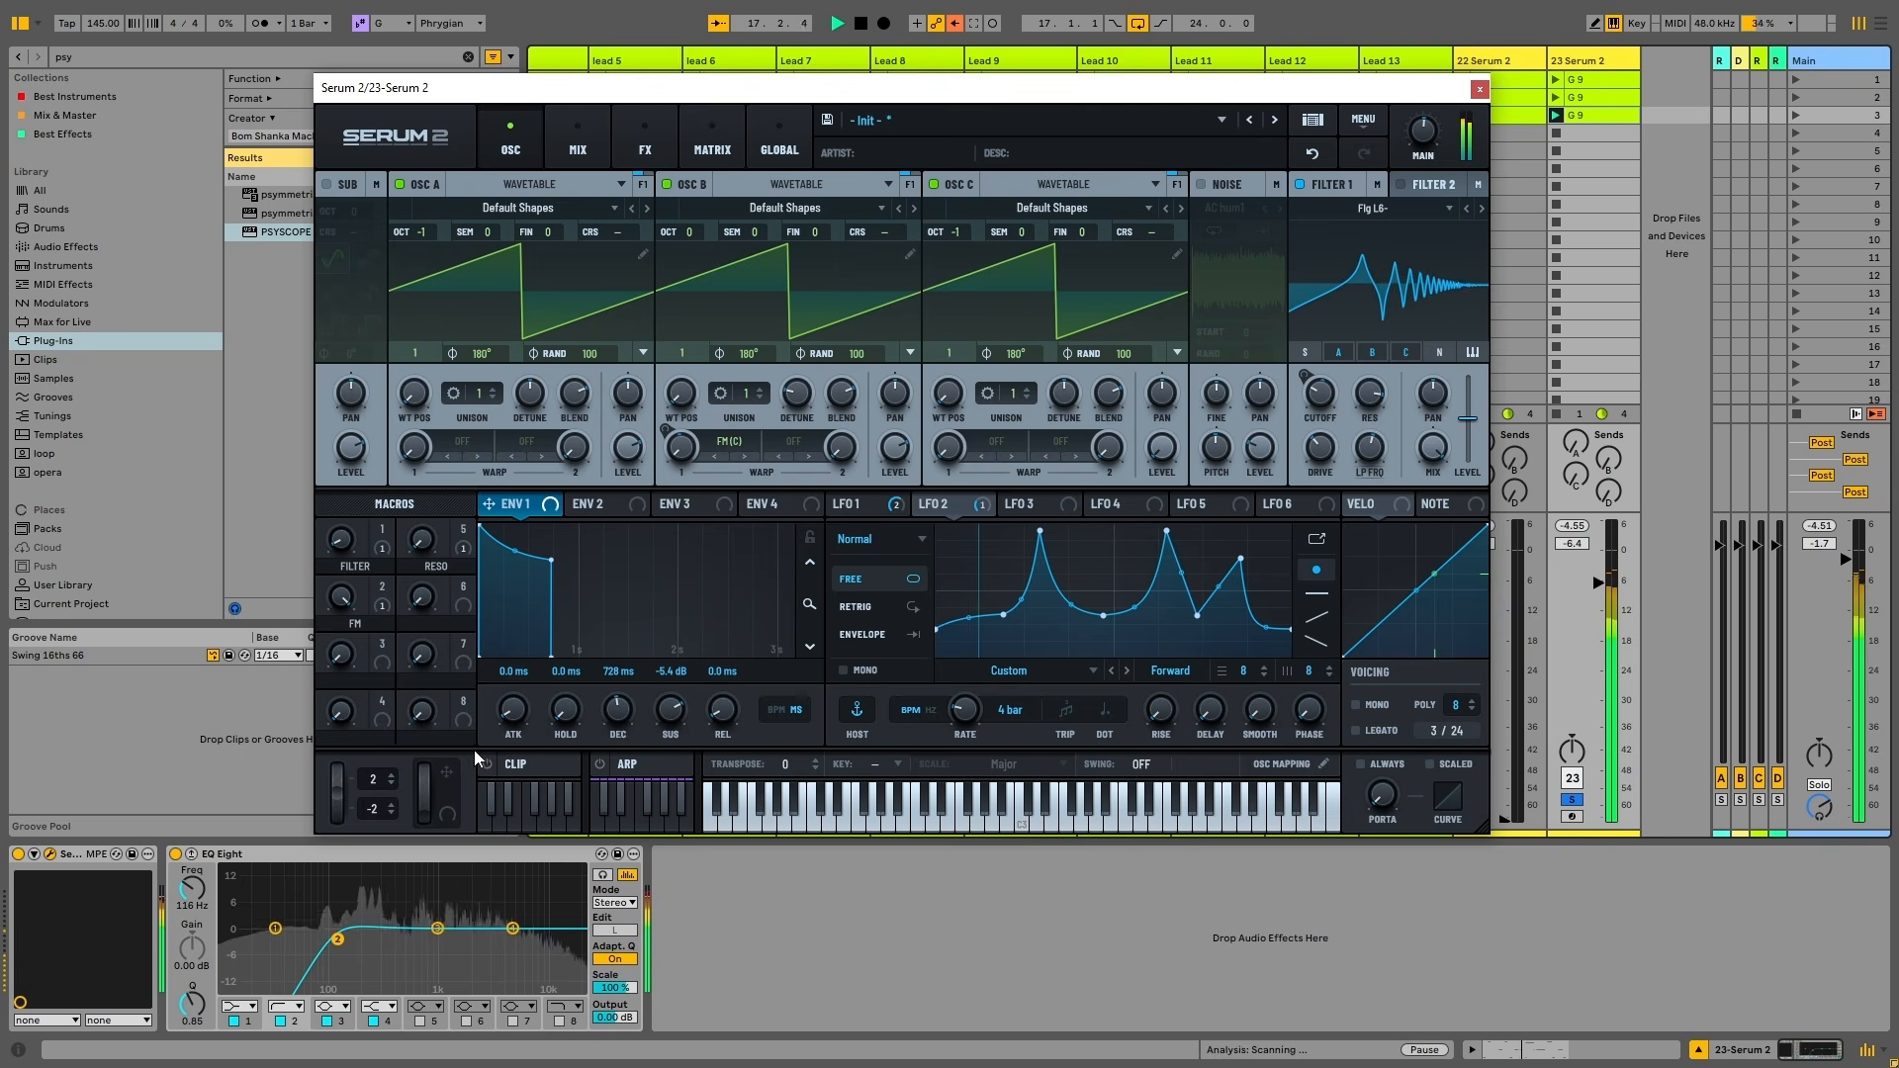
left_click_drag(337, 939, 343, 945)
left_click_drag(344, 540, 361, 507)
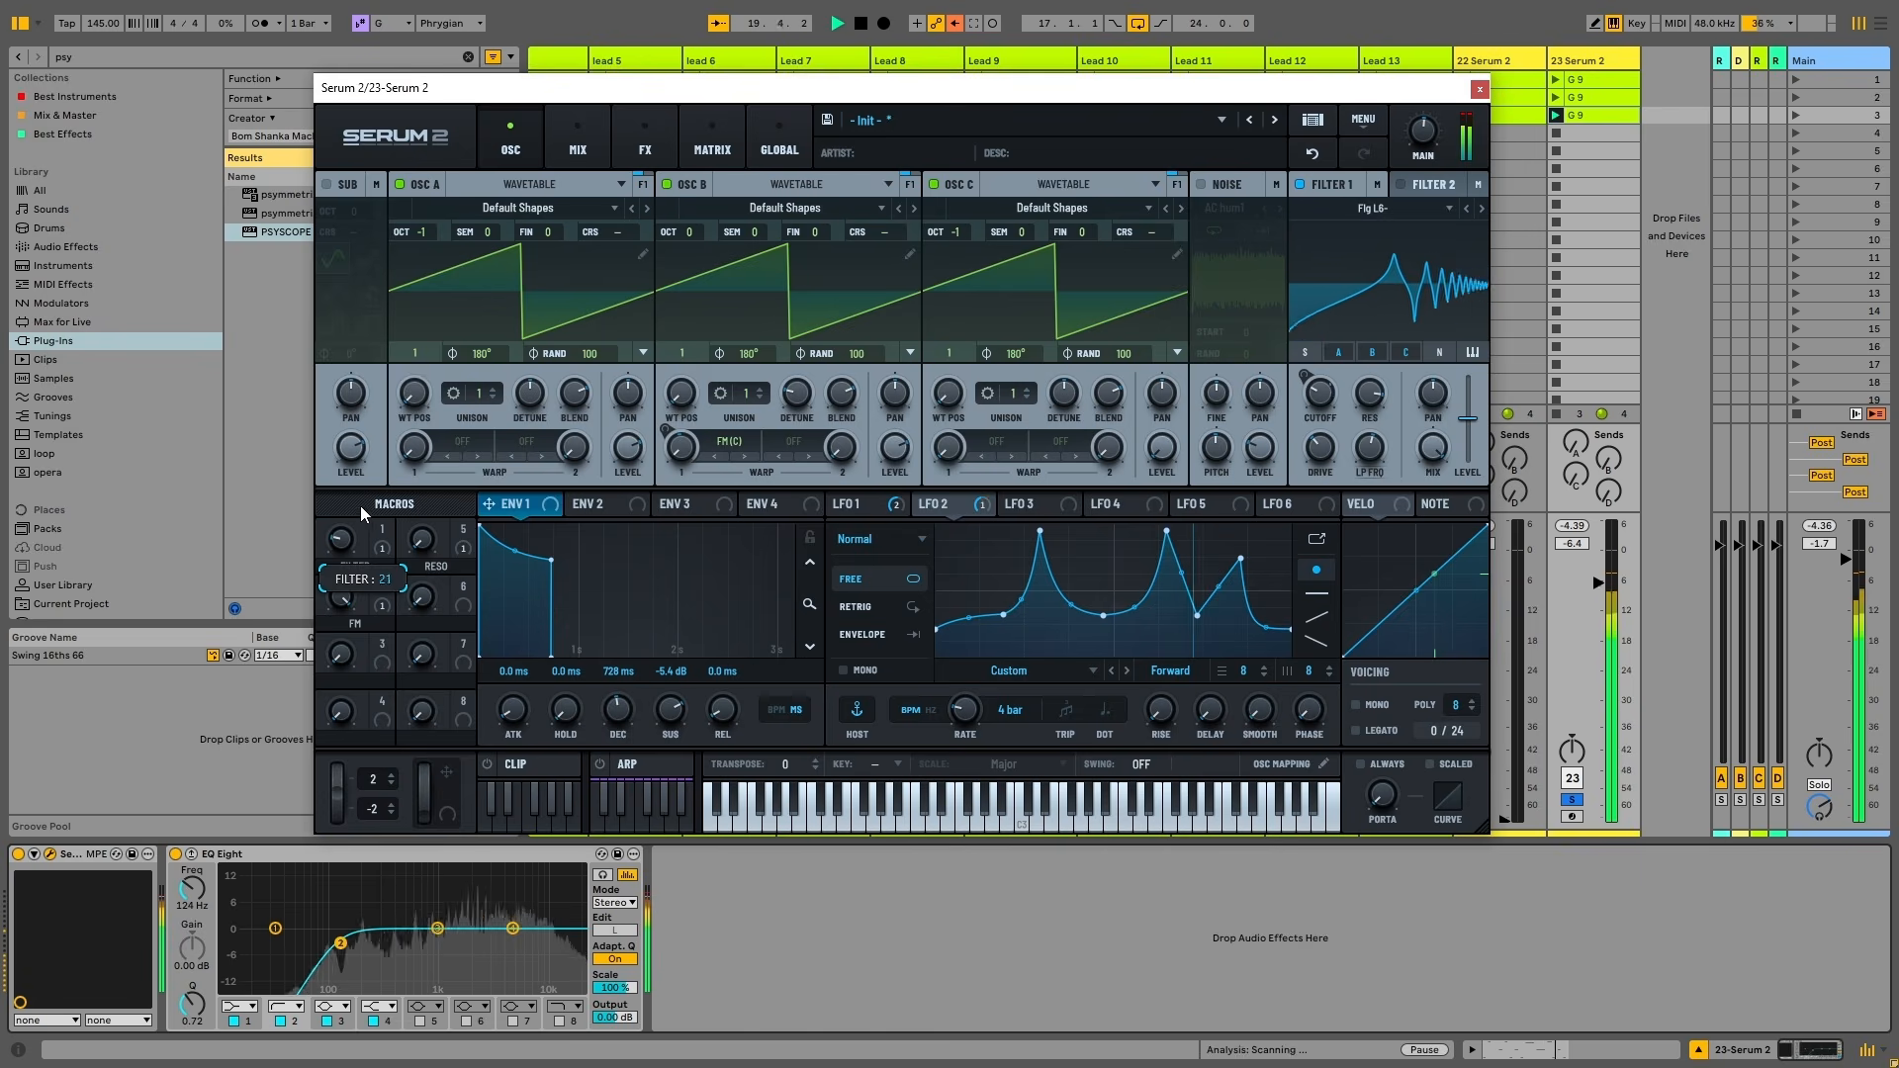
Replay the loop with the effects rack in view, then go back to the oscillators
left_click(645, 144)
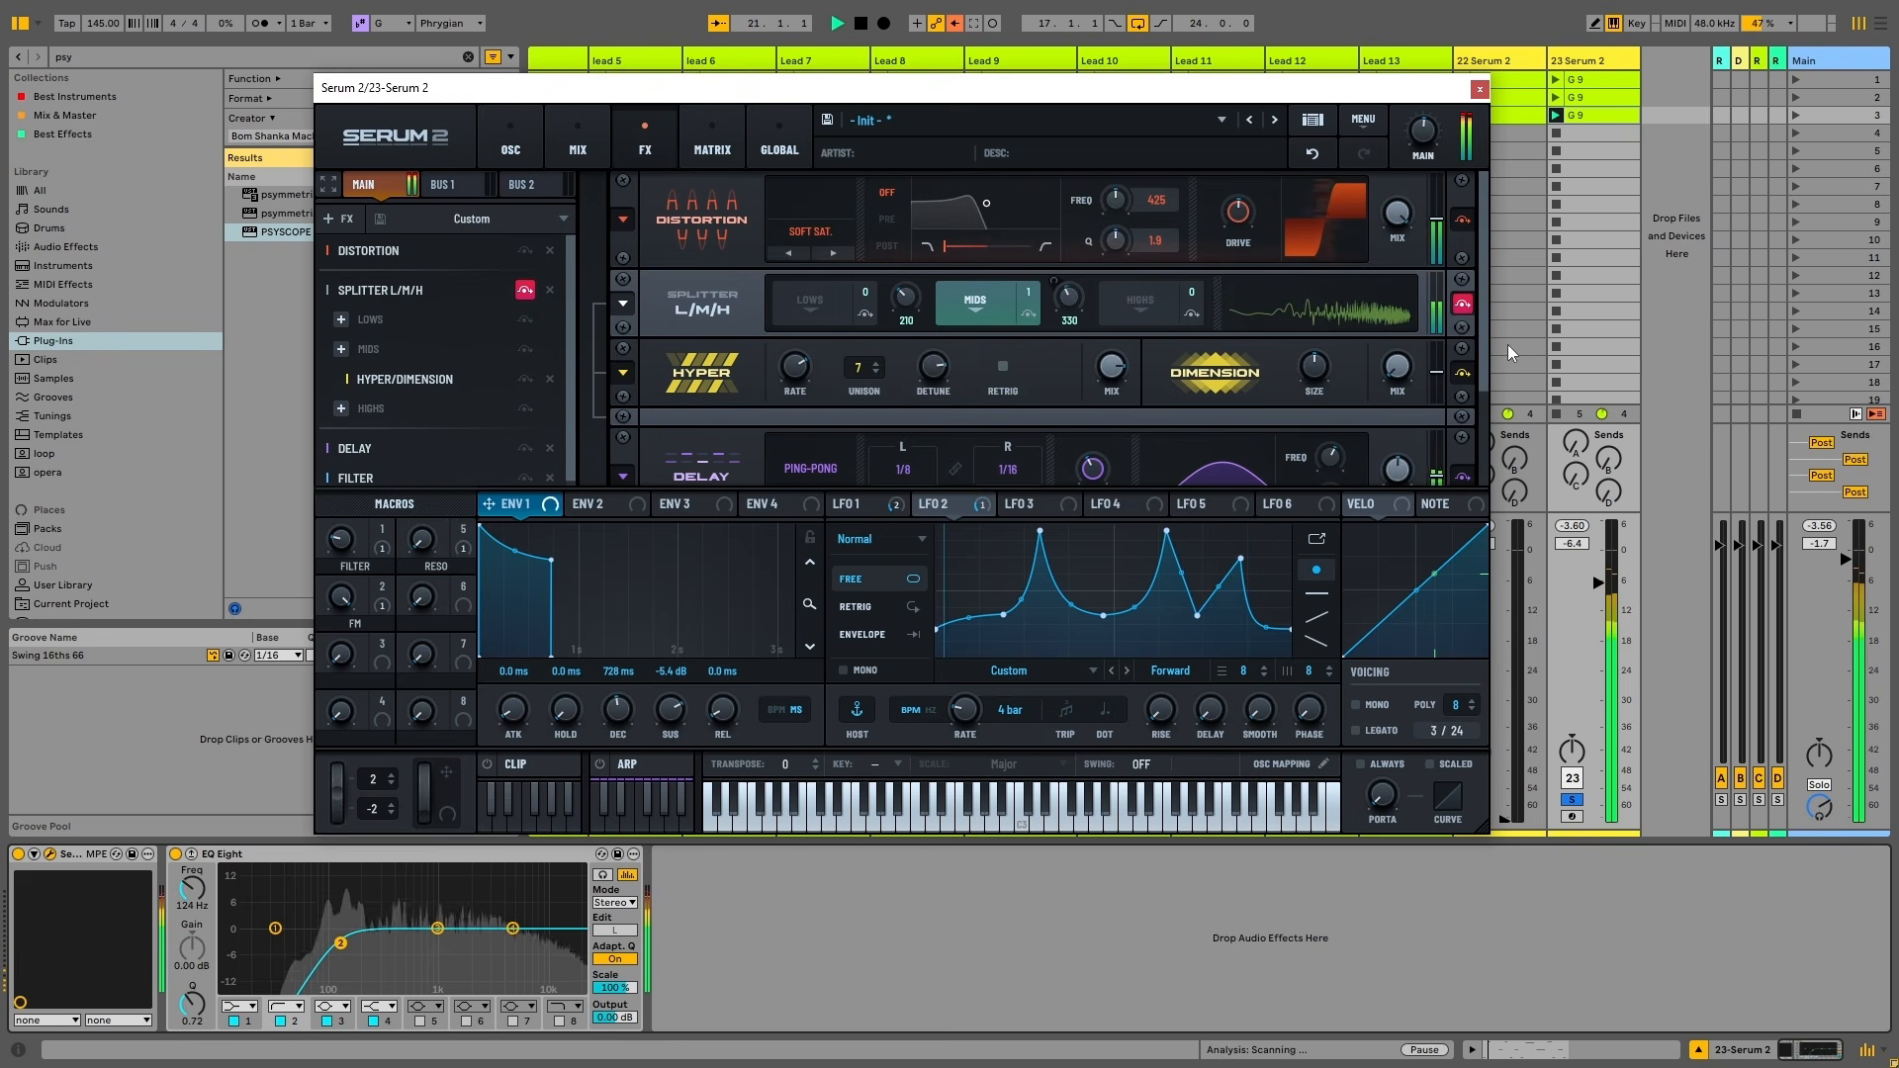
scroll(1488, 475, "down", 3)
key("space")
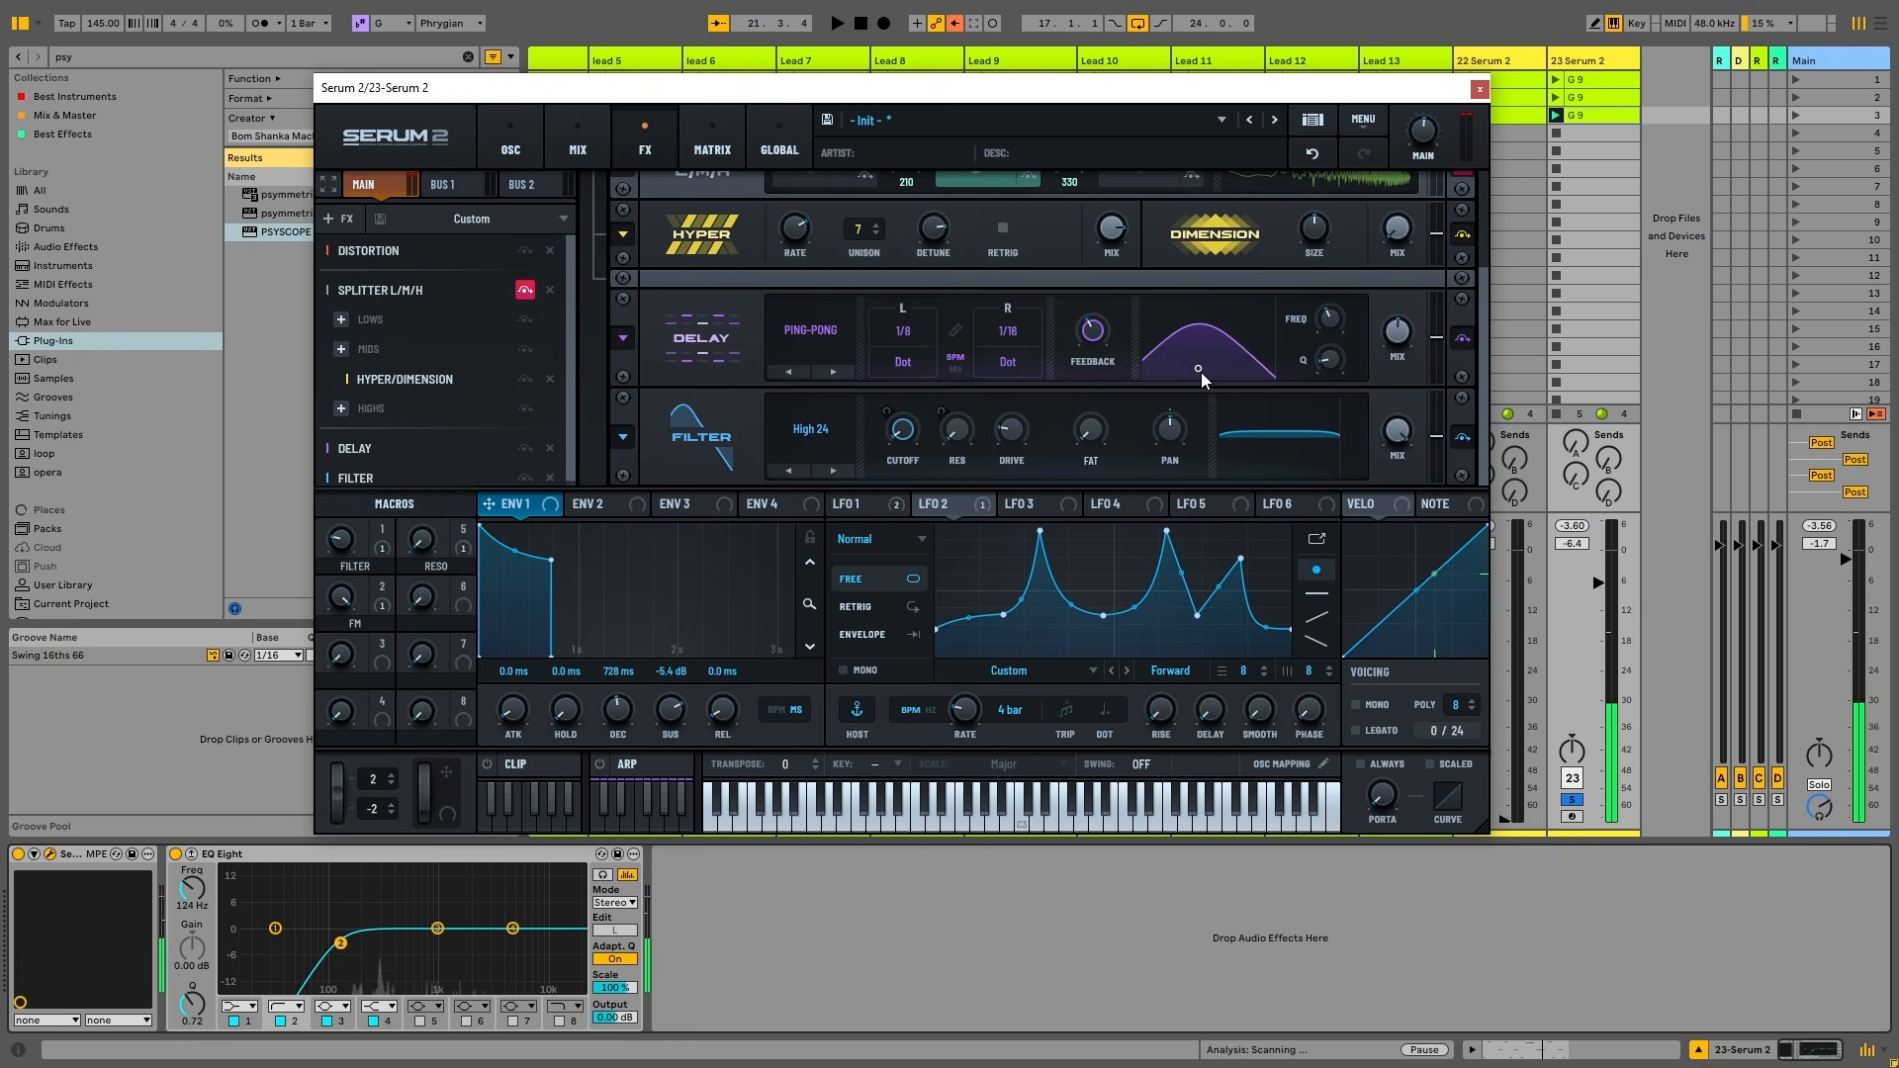
key("space")
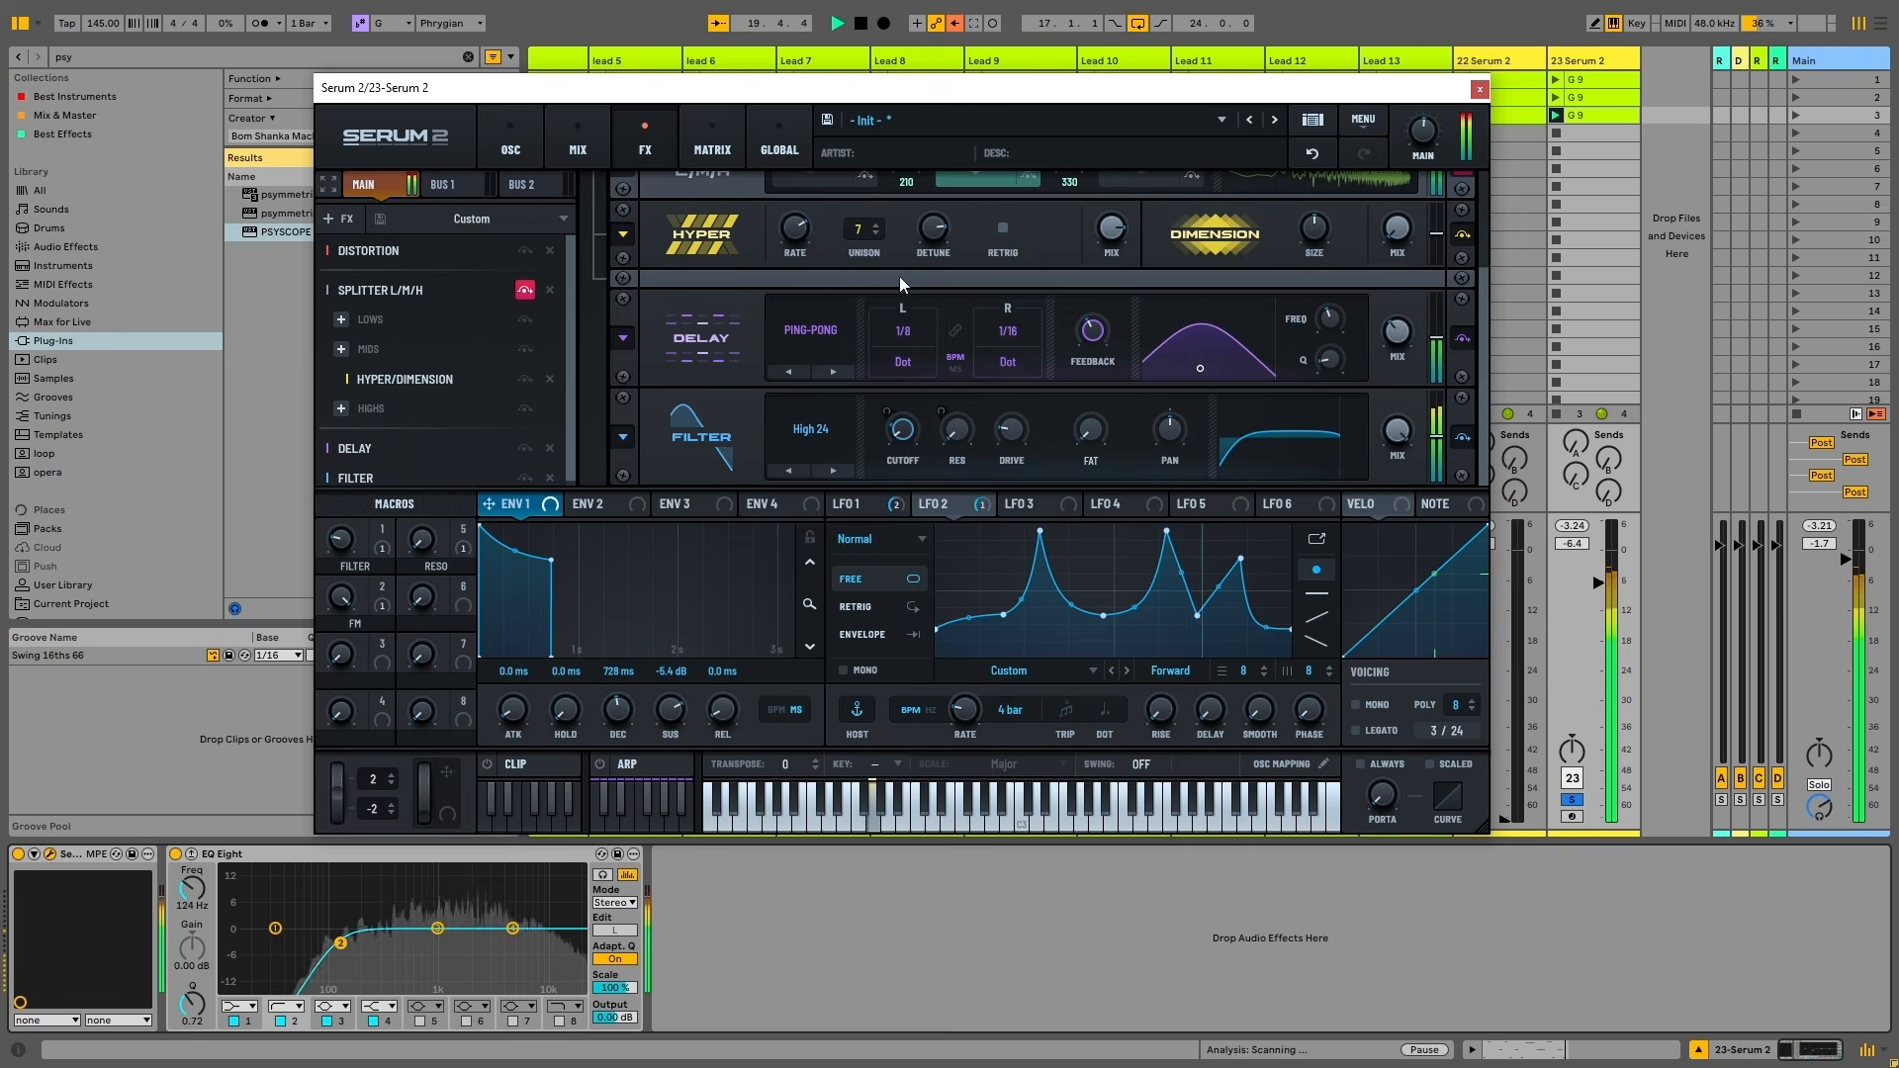
left_click(512, 143)
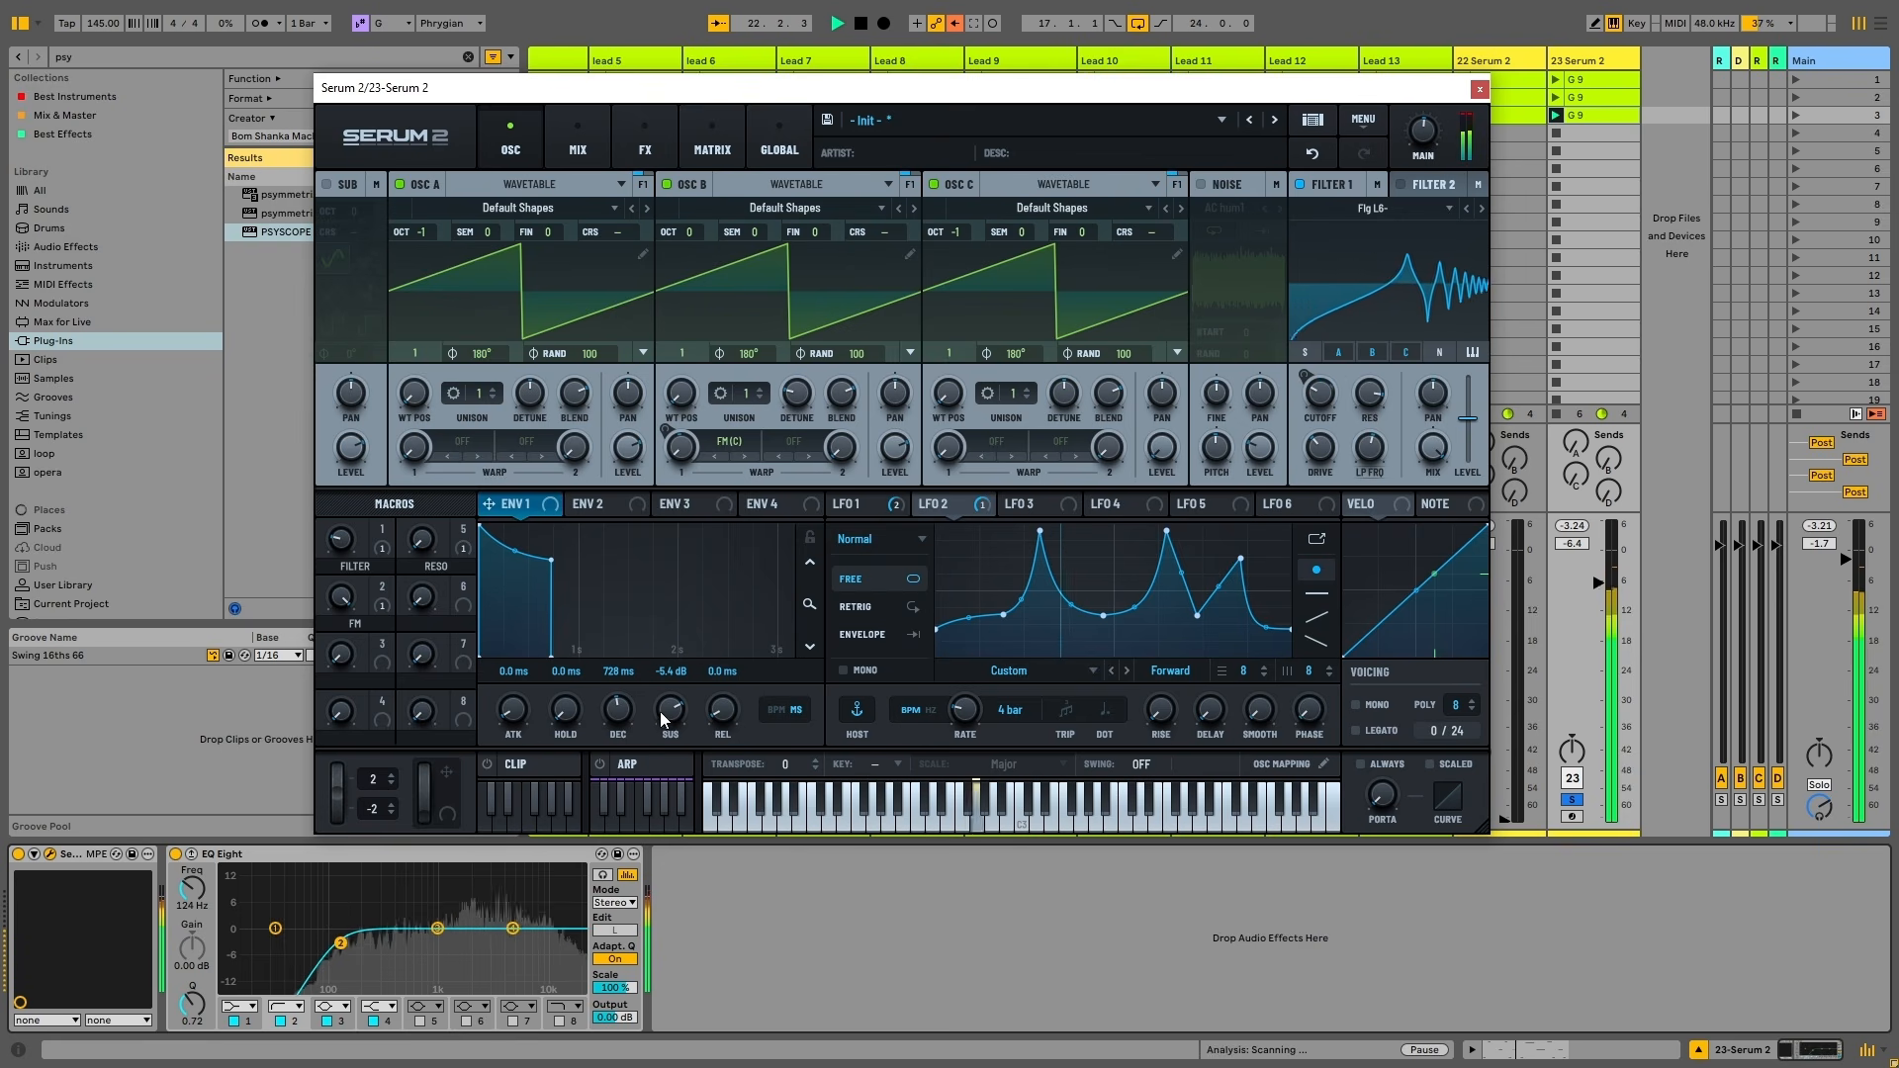
key("space")
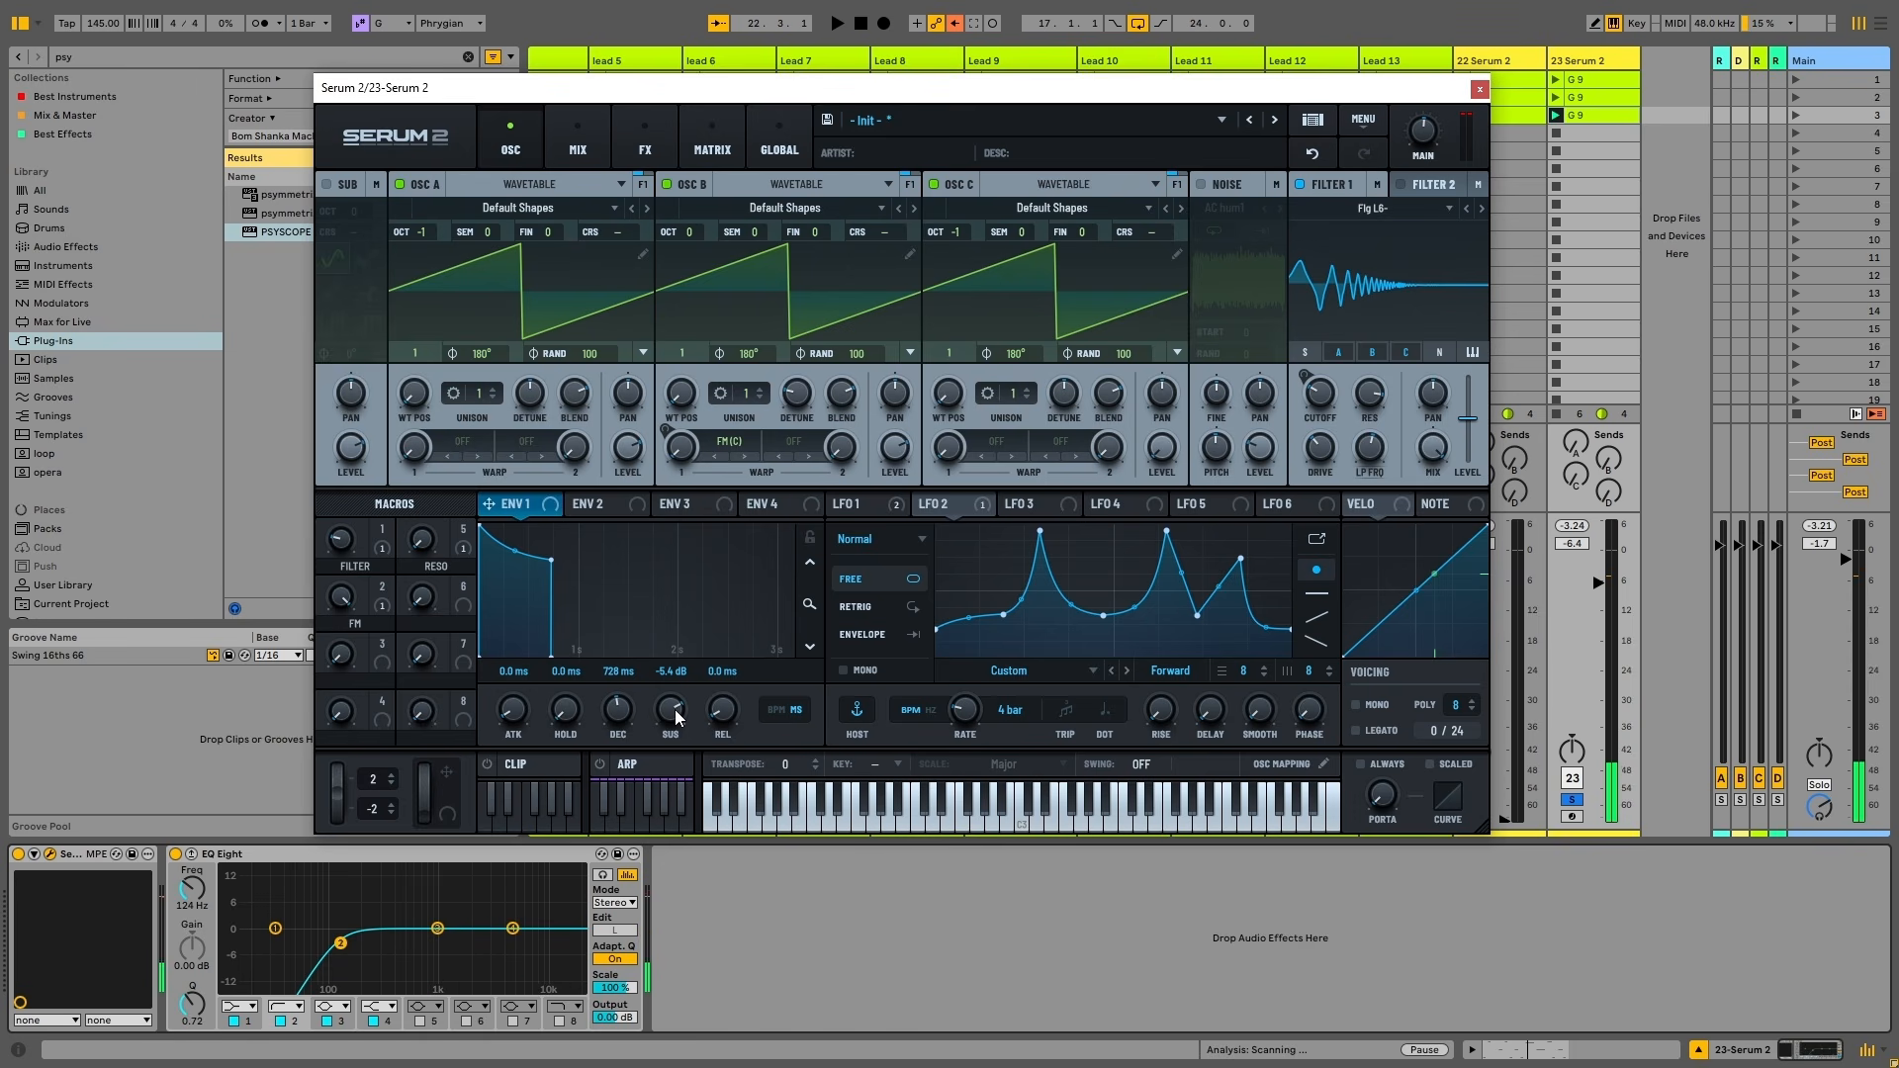
Make ENV 1 plucky with shorter decay, low sustain, 205 ms release; route LFO 2 to Filter 1 cutoff
left_click_drag(617, 712, 621, 725)
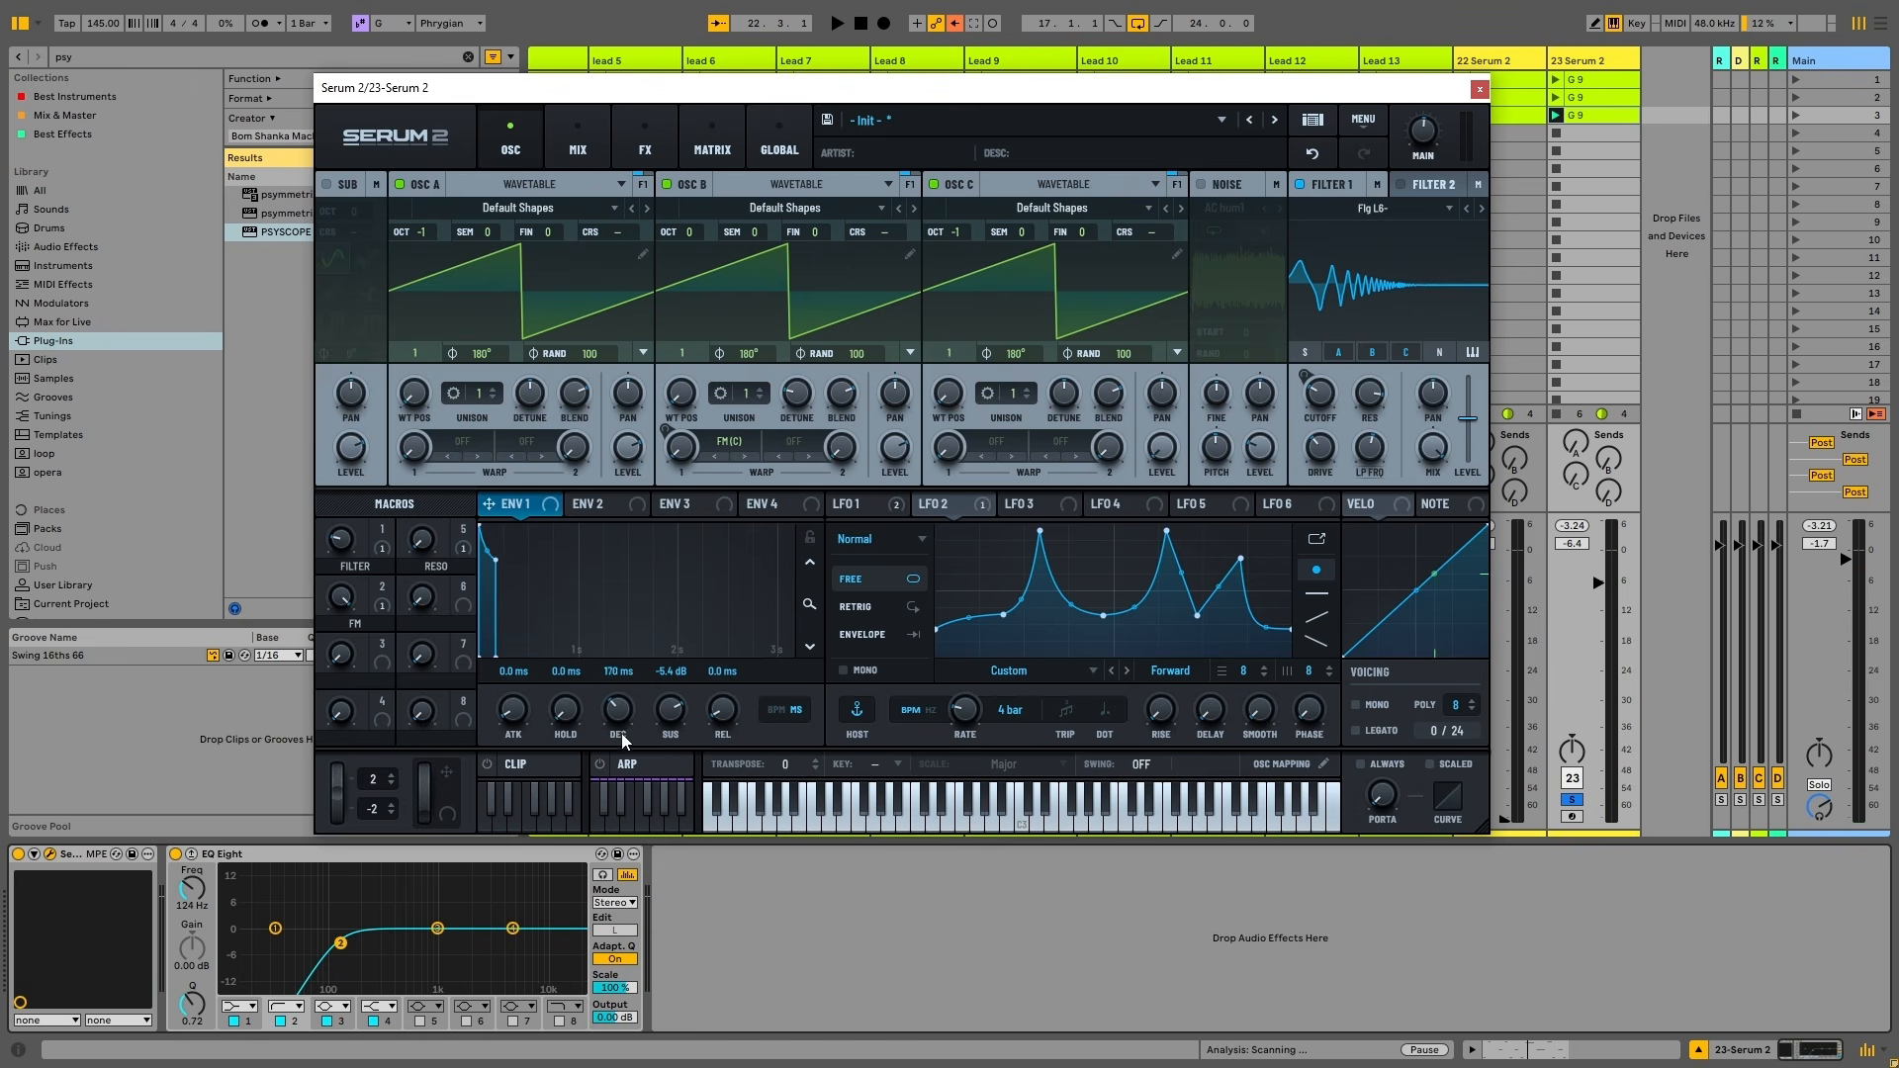
left_click_drag(677, 712, 676, 737)
key("space")
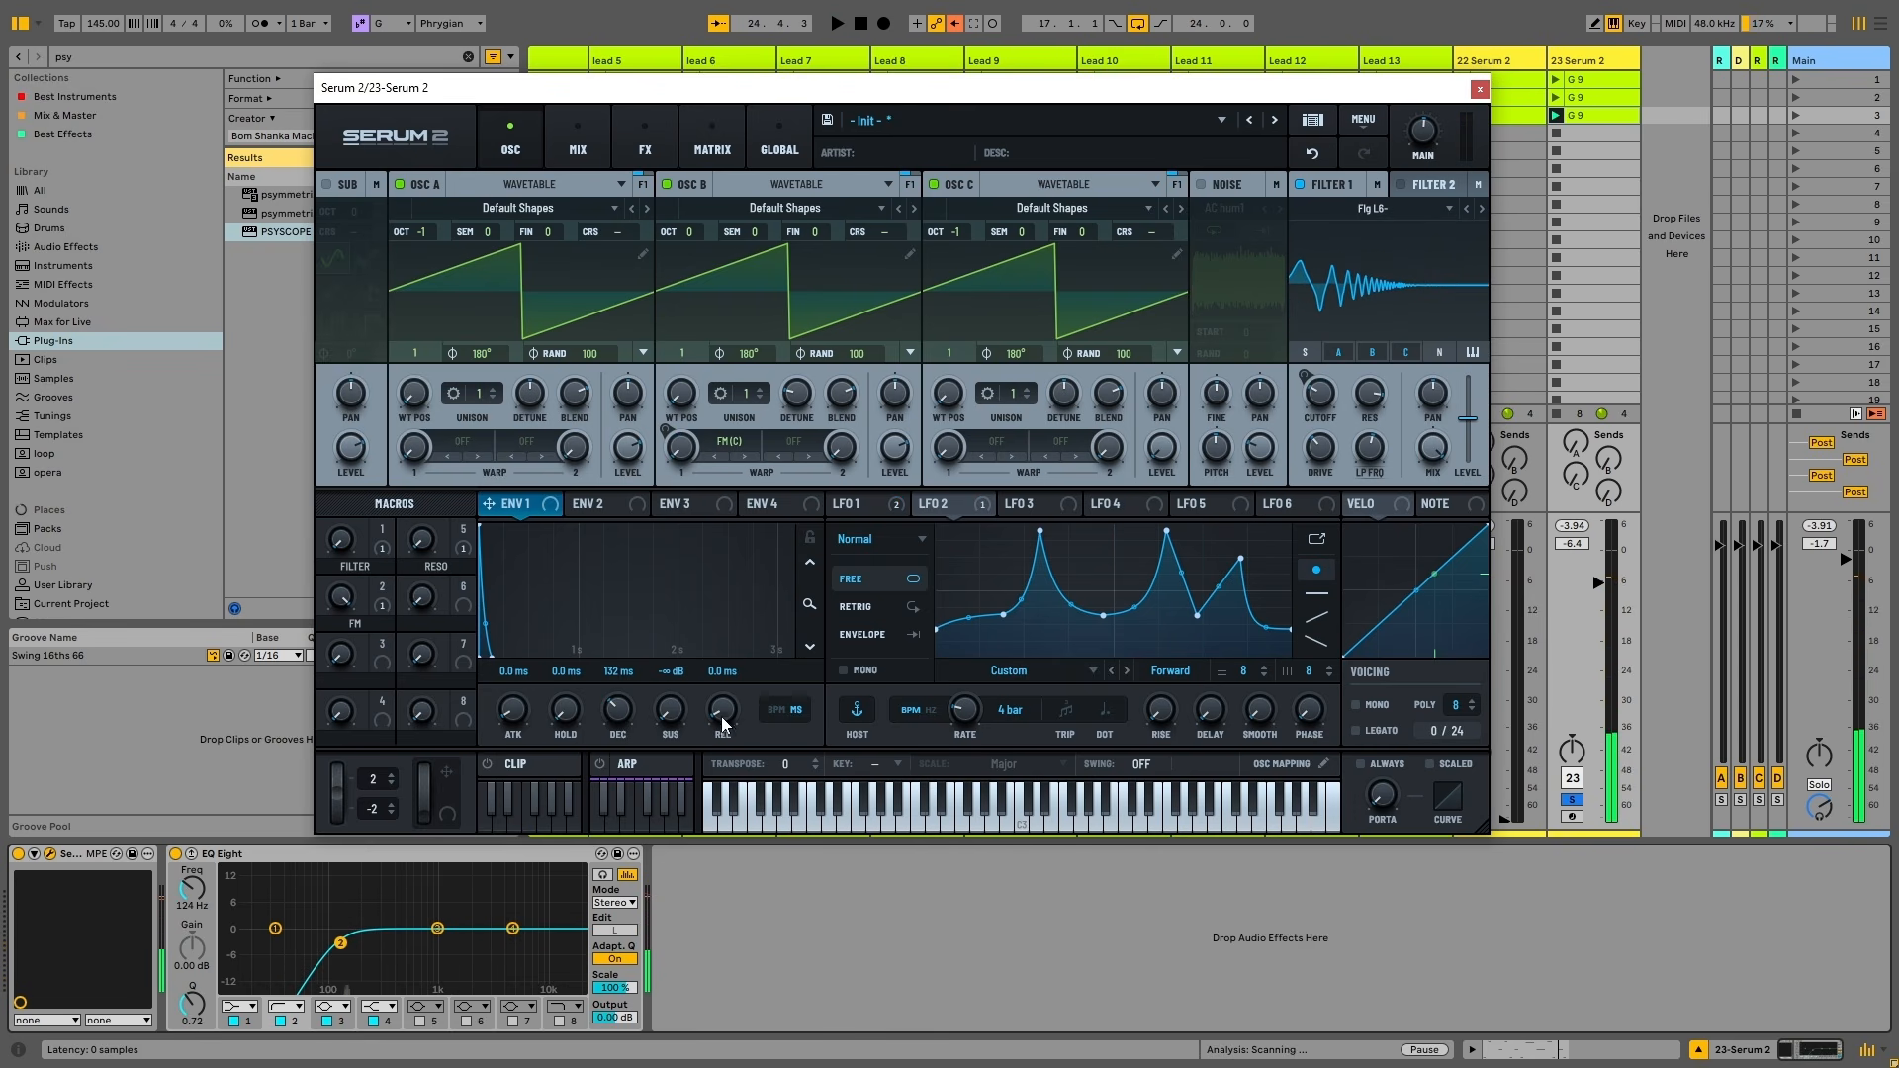
key("space")
left_click_drag(726, 703, 738, 648)
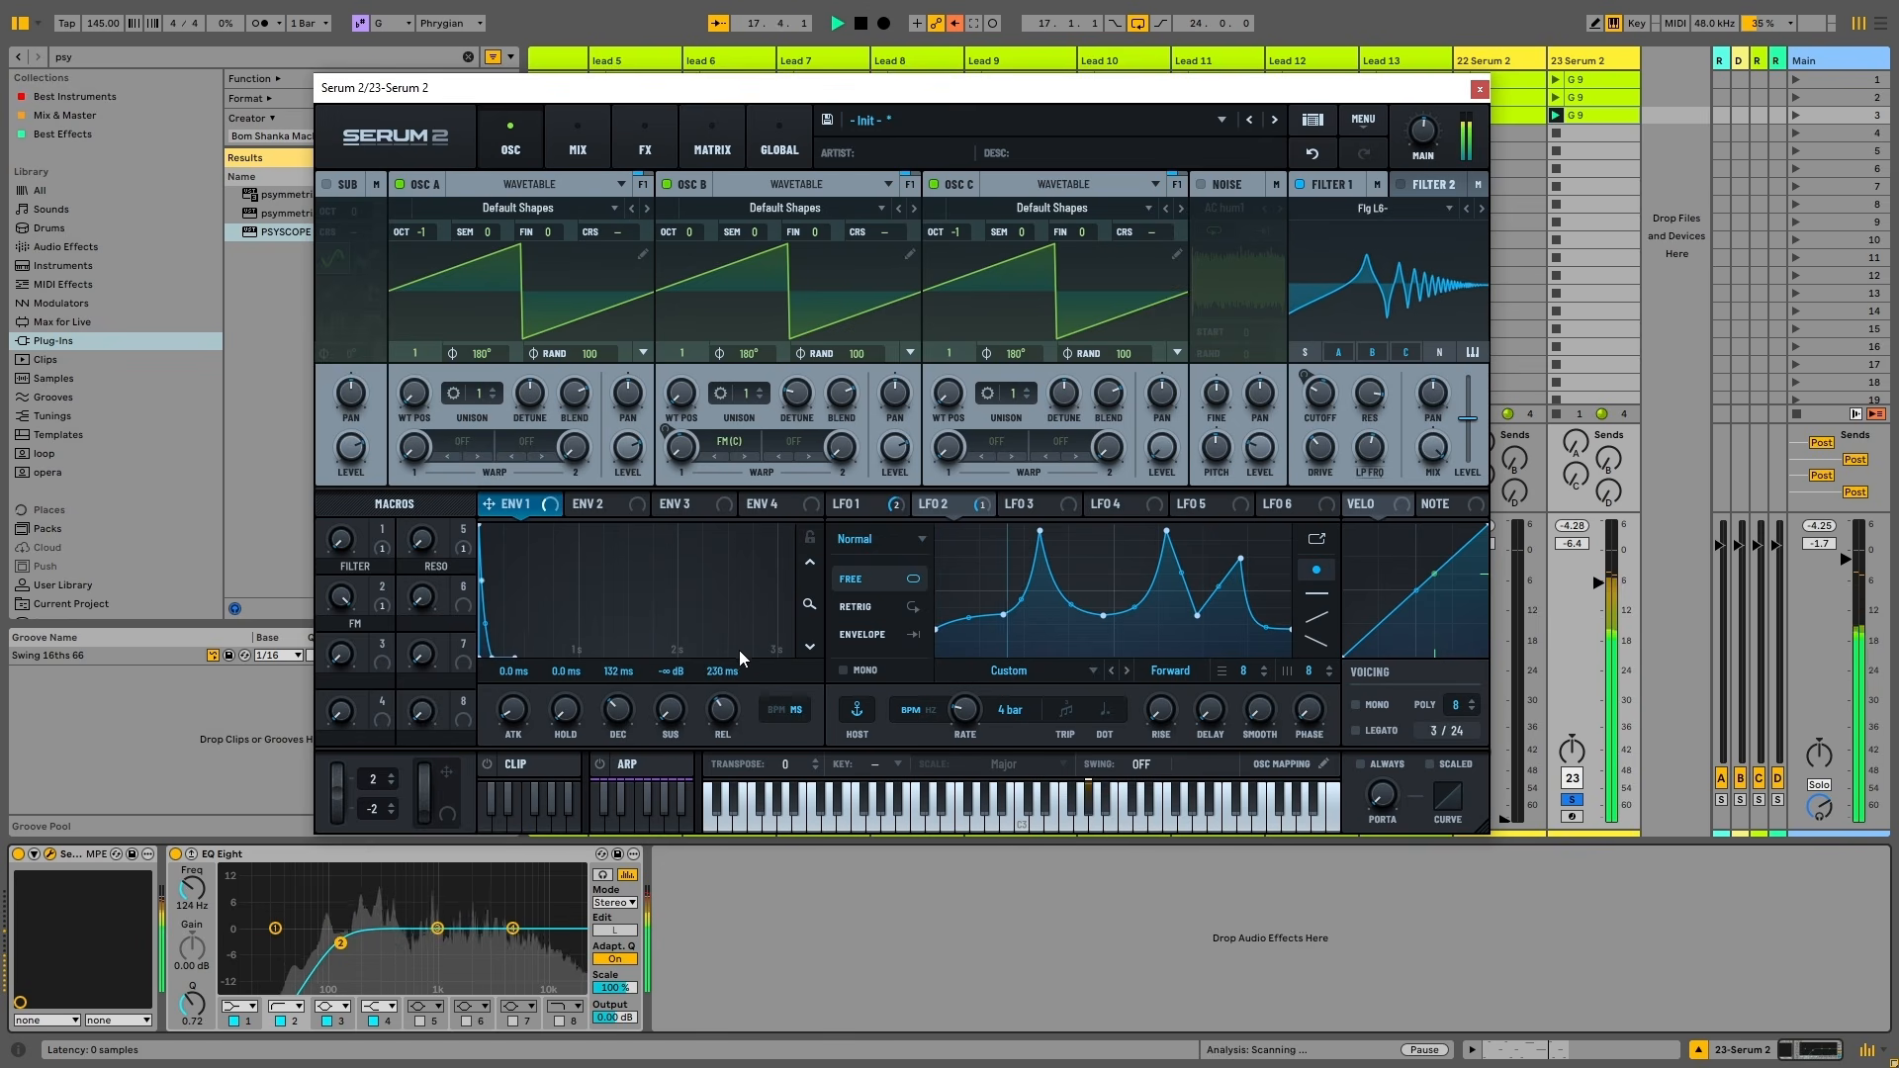
left_click_drag(673, 709, 711, 658)
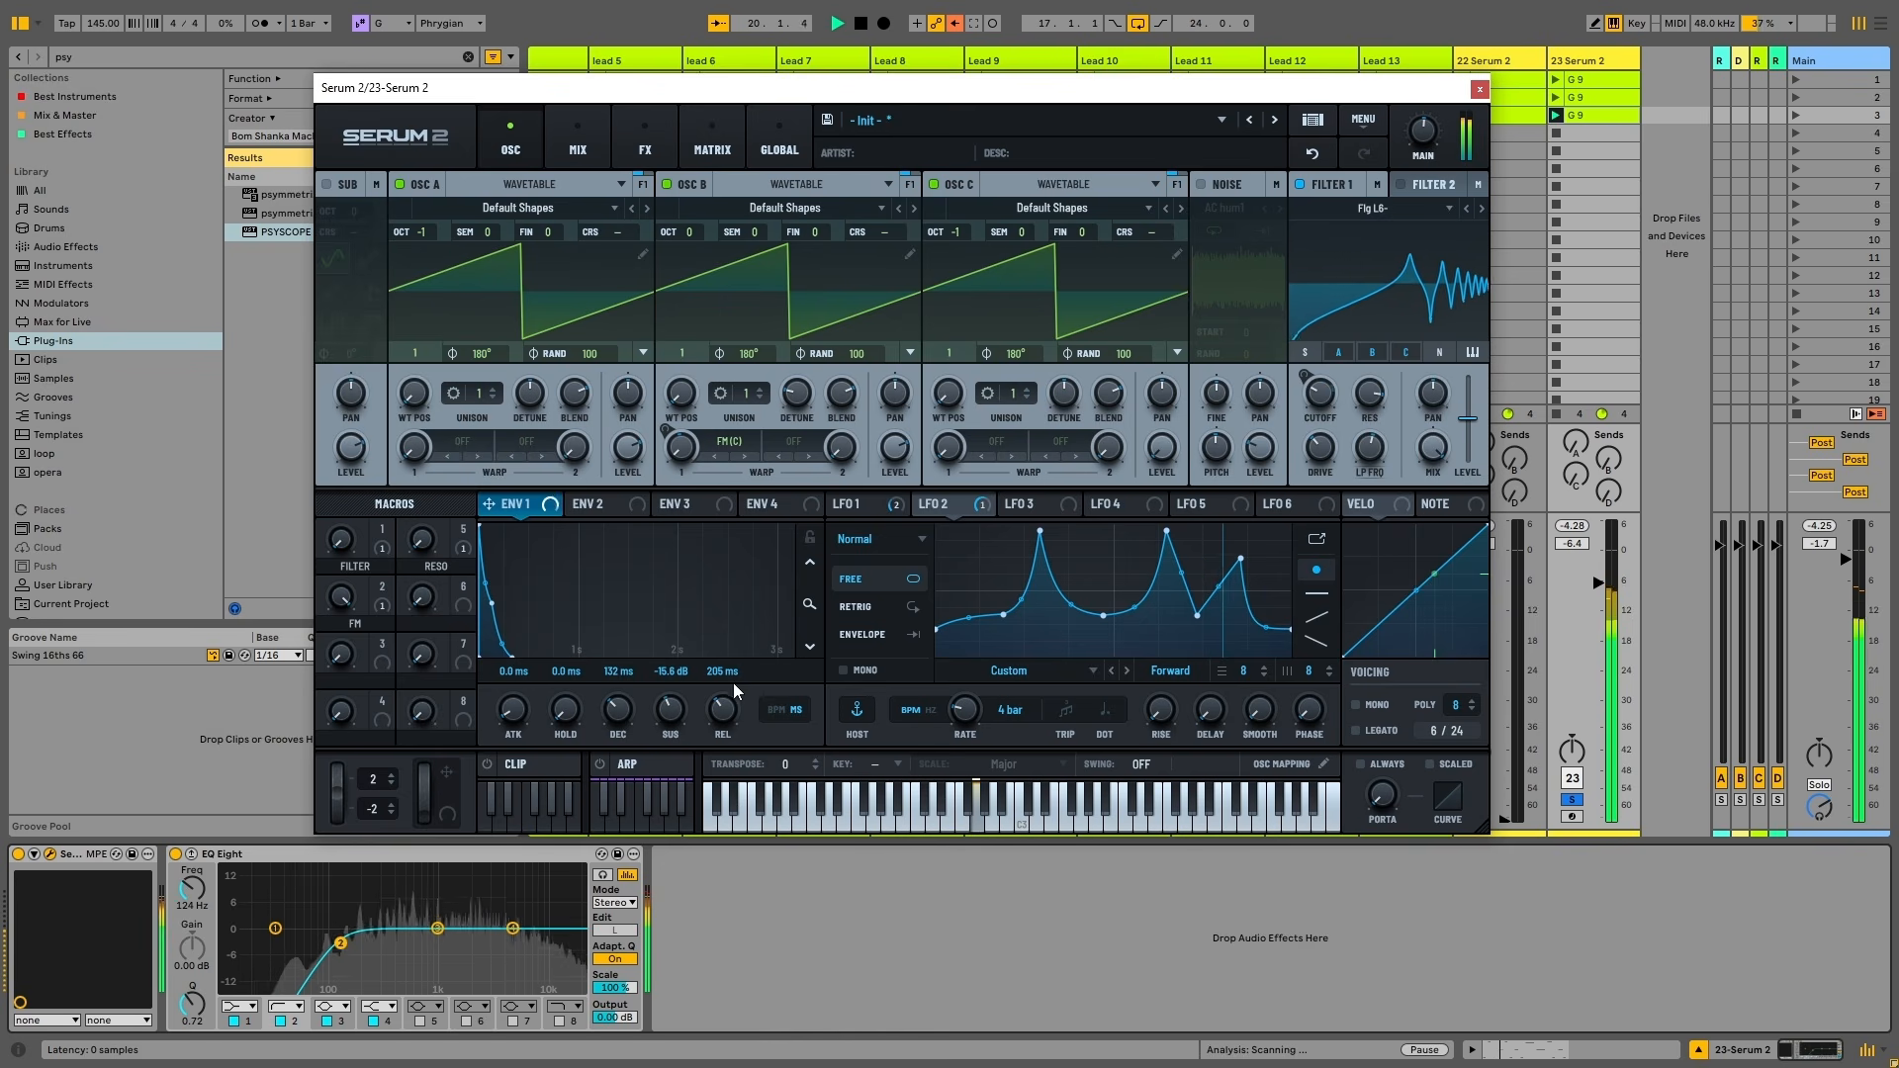
left_click_drag(922, 503, 1321, 397)
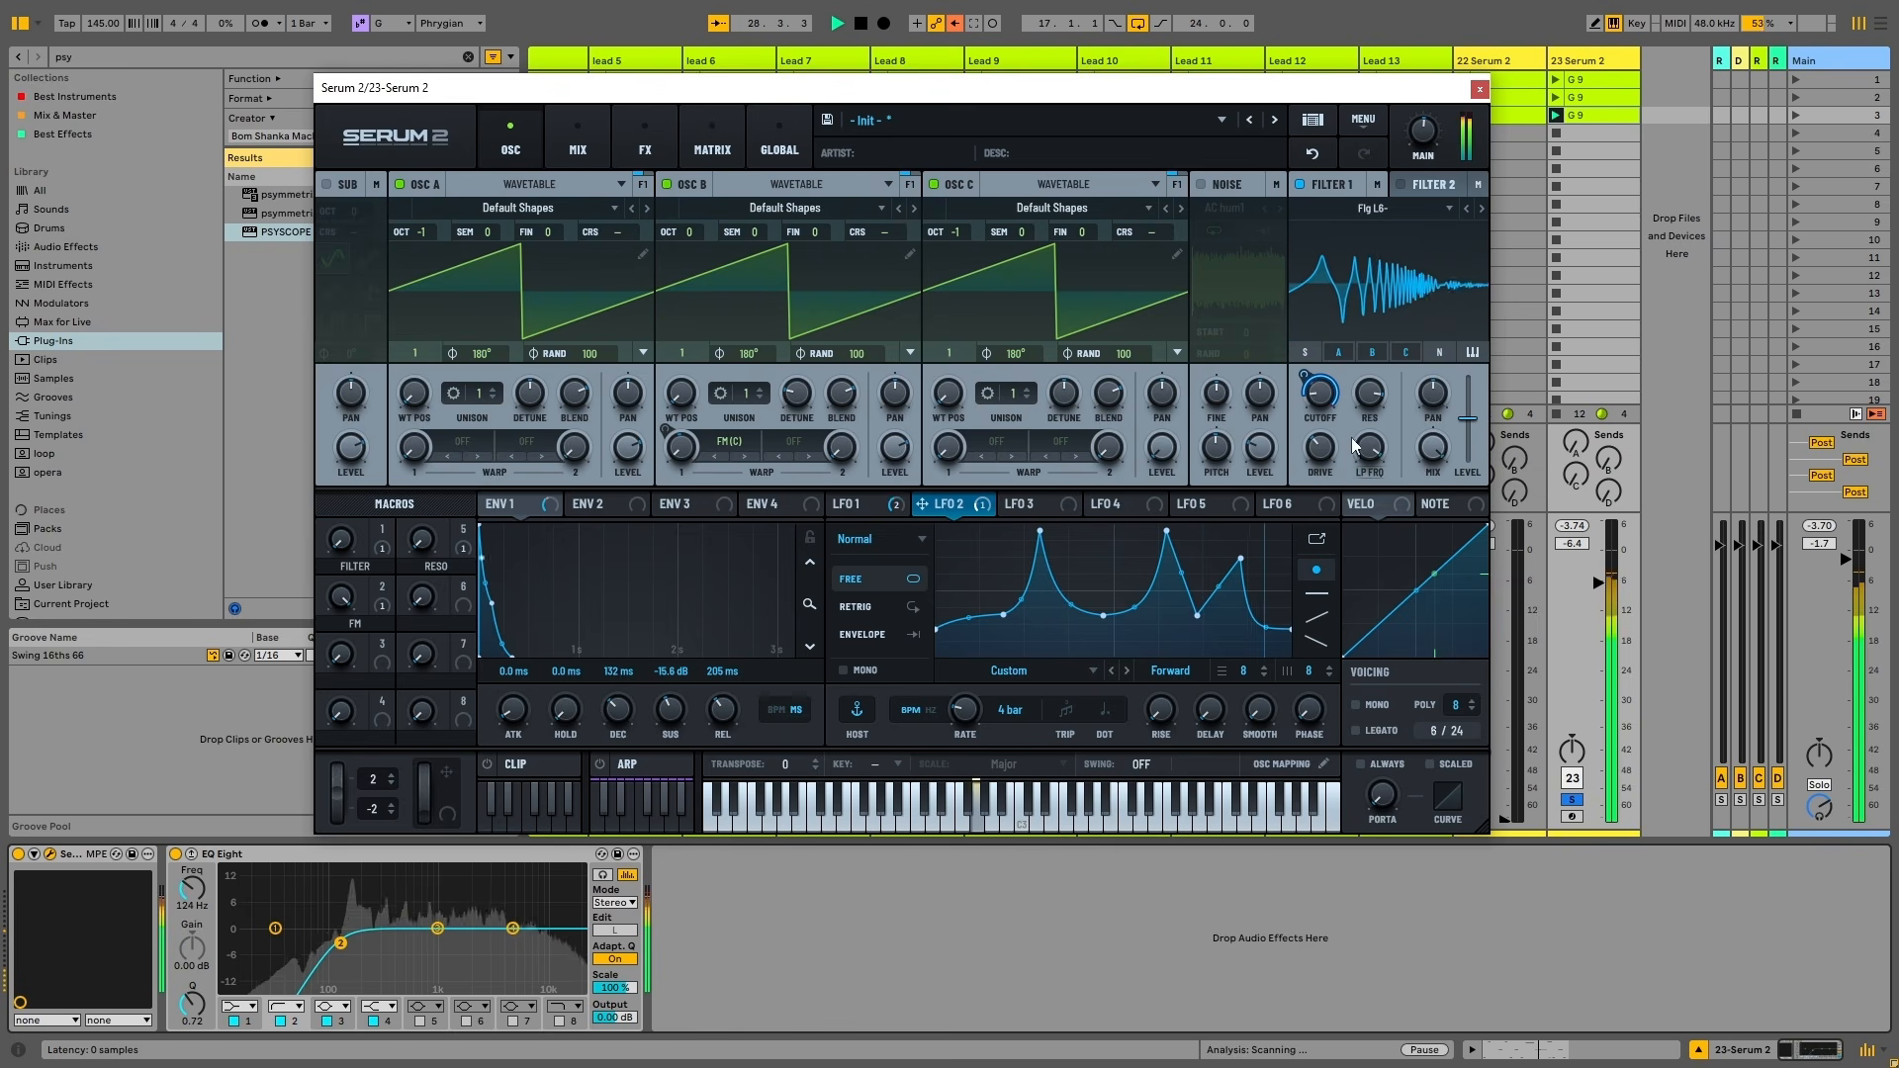
Set LFO 2 rate to 8 bar, unsolo track 23, and pull its volume to about -10.4 dB
mouse_move(1328, 424)
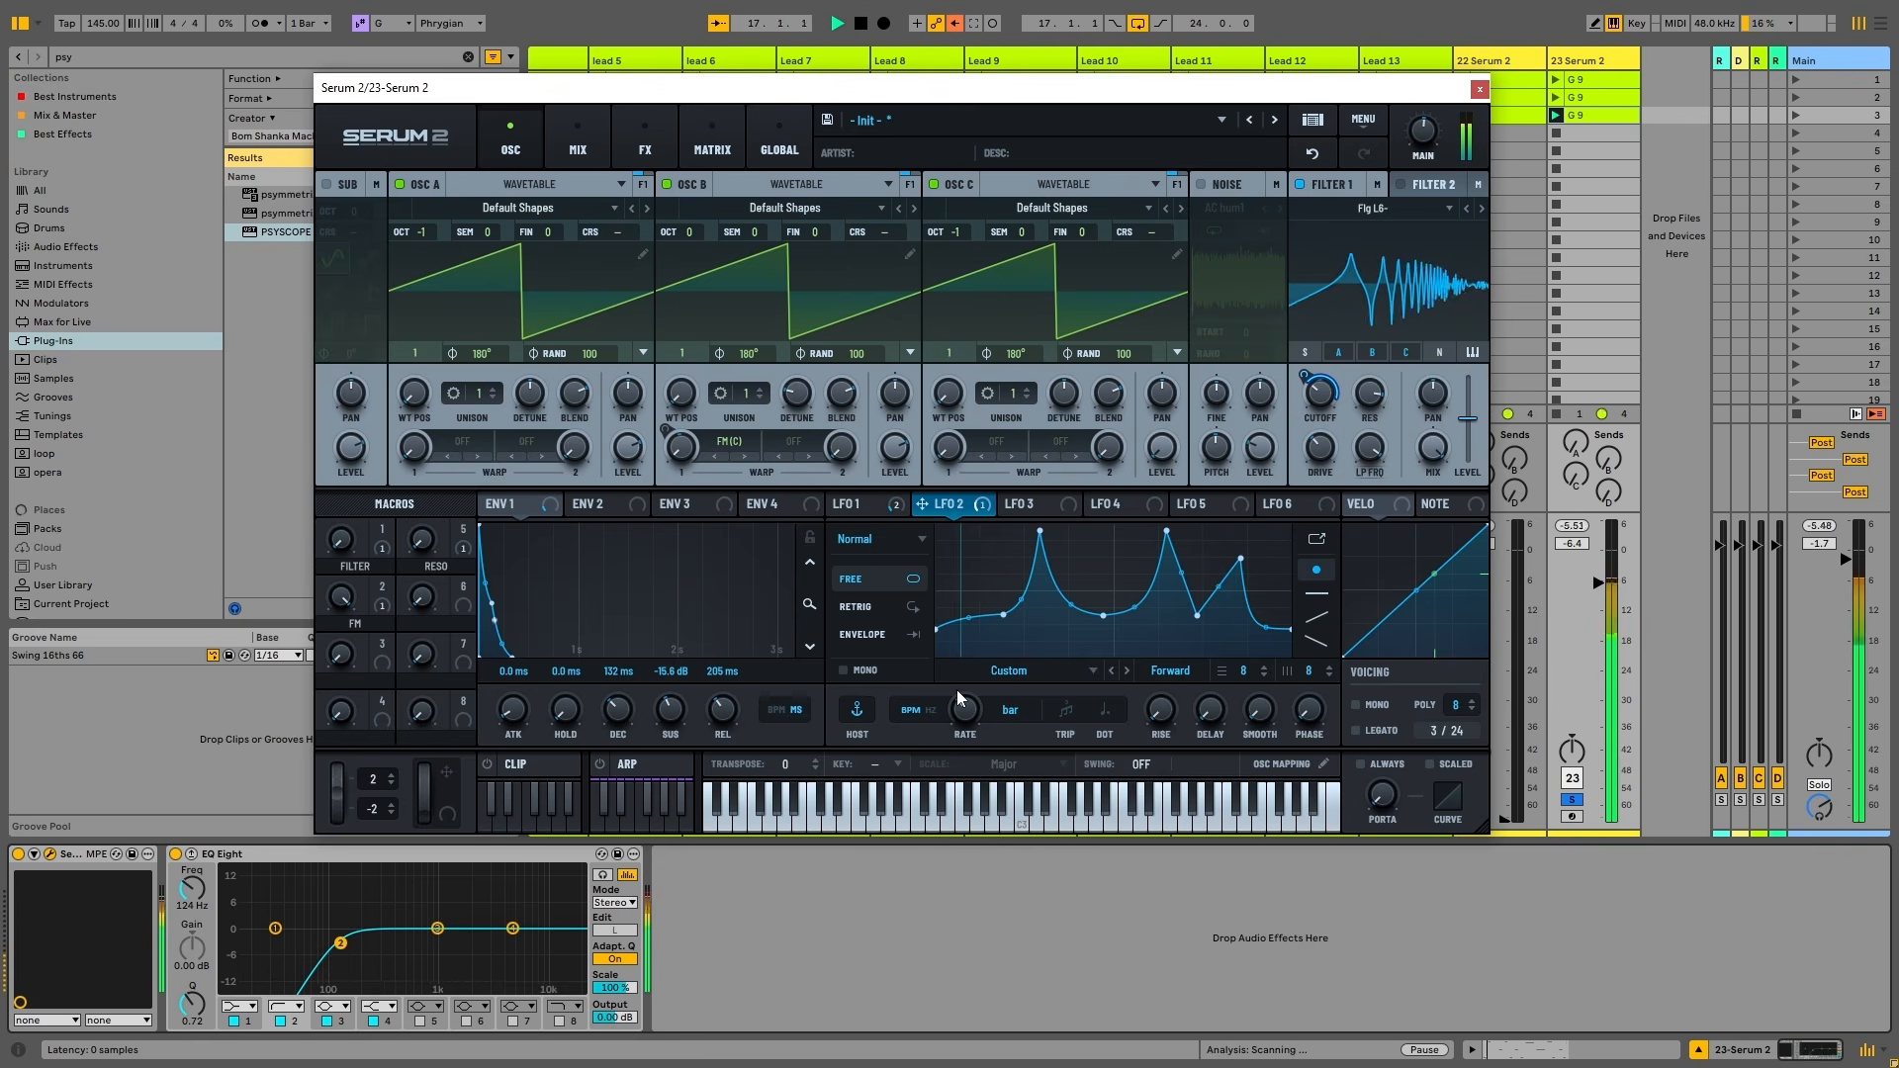
left_click_drag(957, 691, 977, 756)
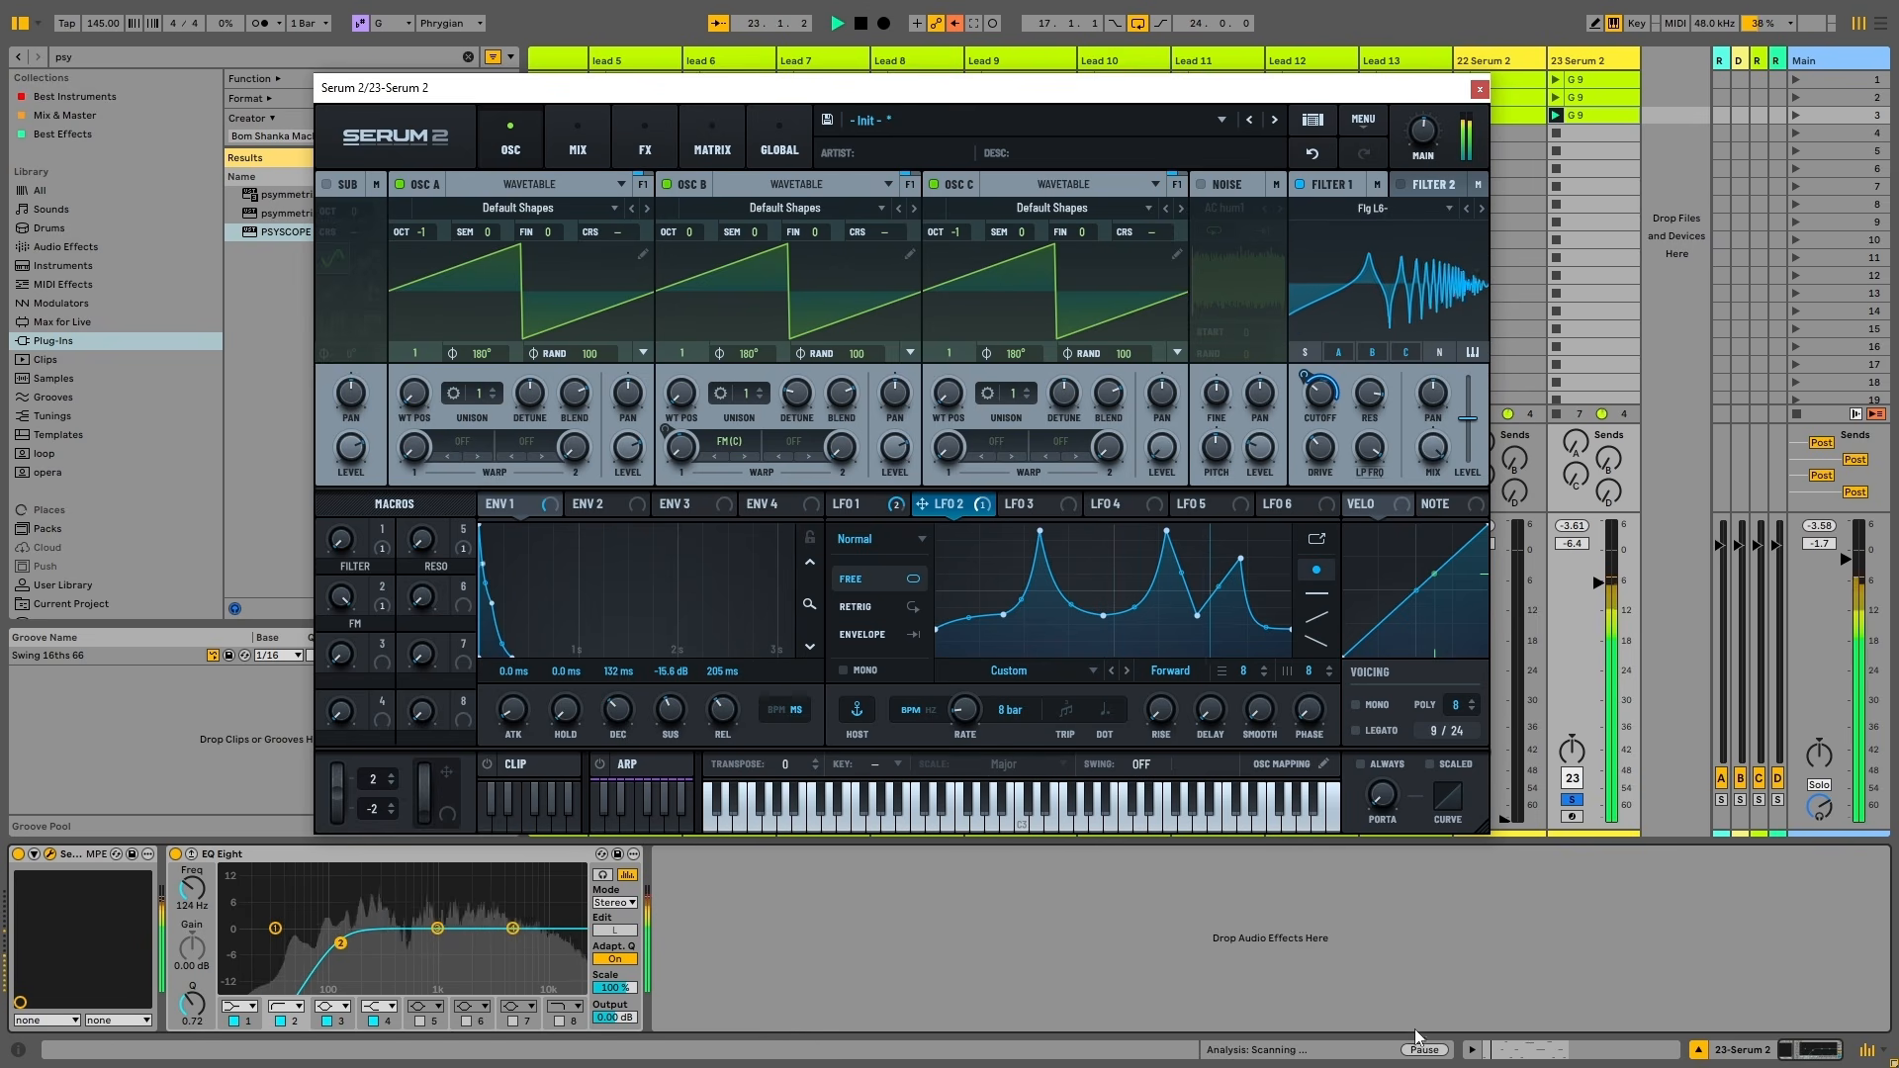
left_click(1573, 802)
left_click(1573, 782)
key("space")
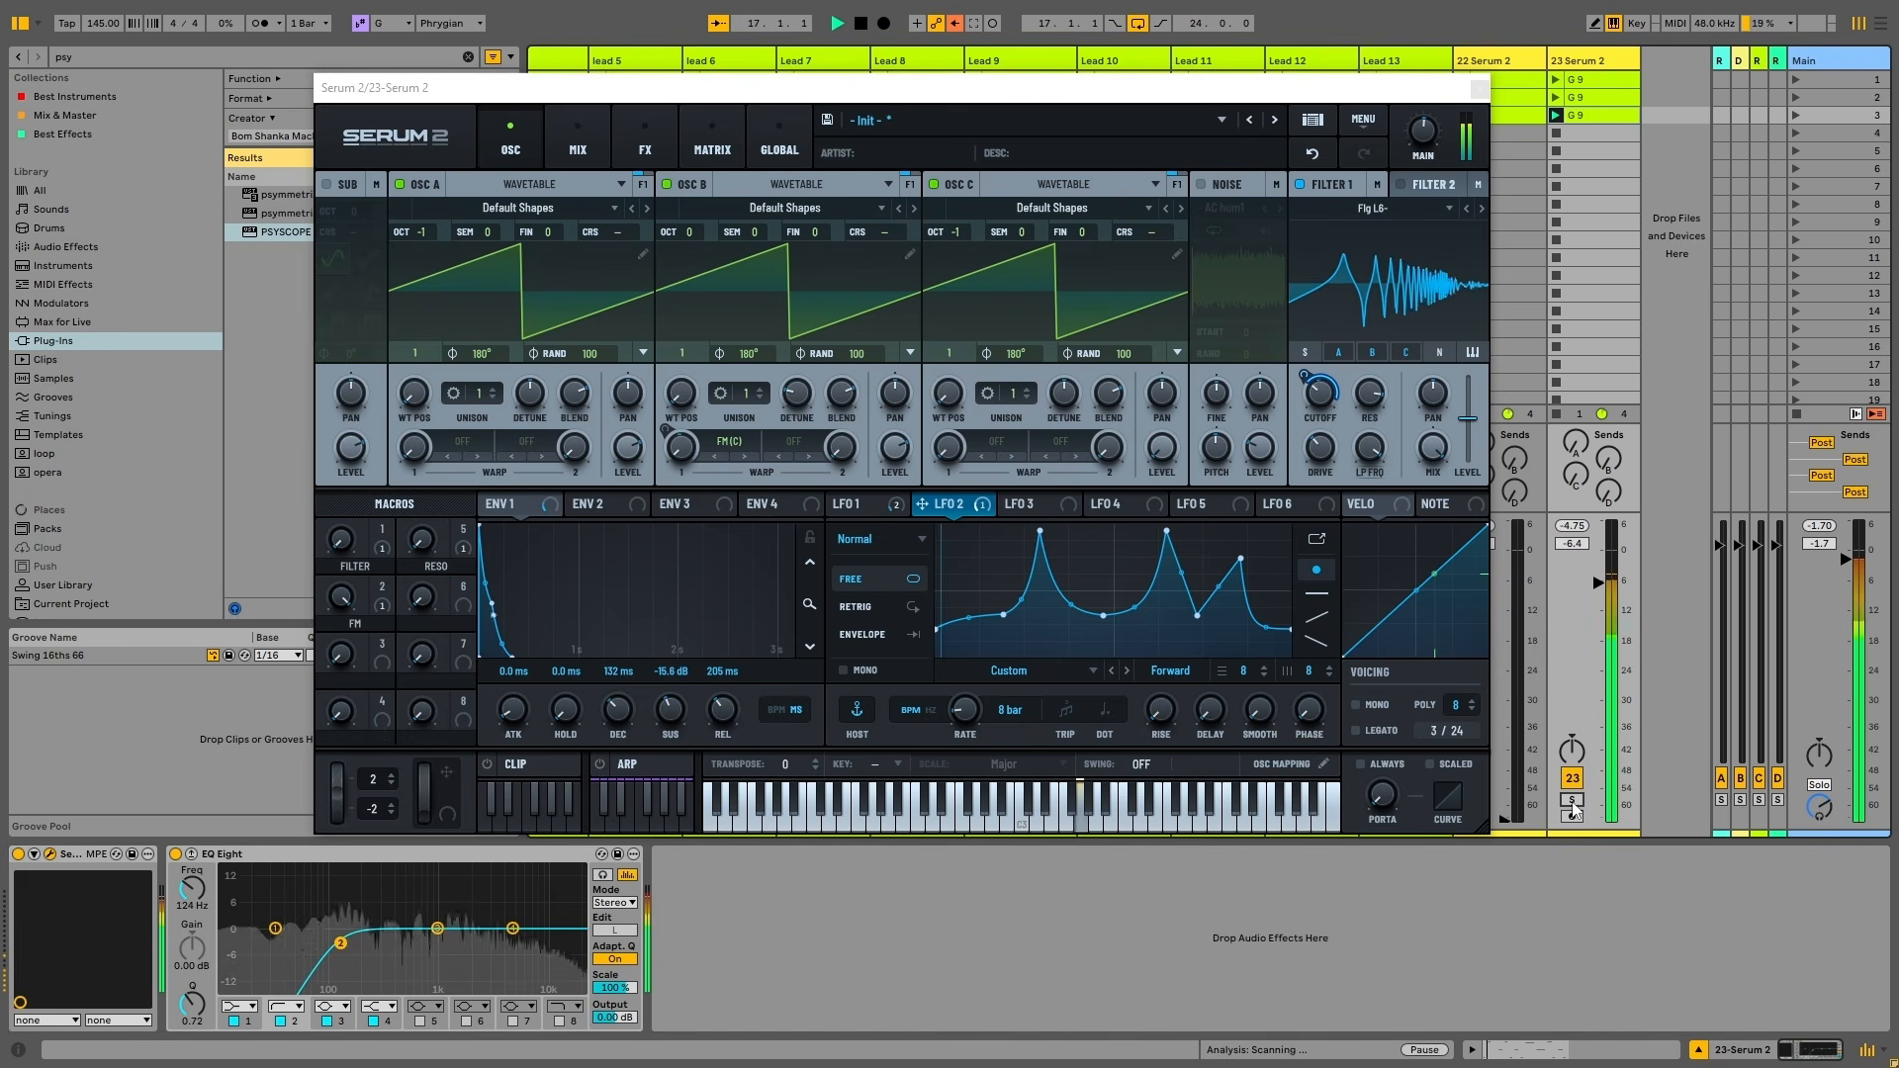
mouse_move(1594, 597)
left_mouse_down()
mouse_move(1594, 631)
mouse_move(1595, 603)
left_mouse_up()
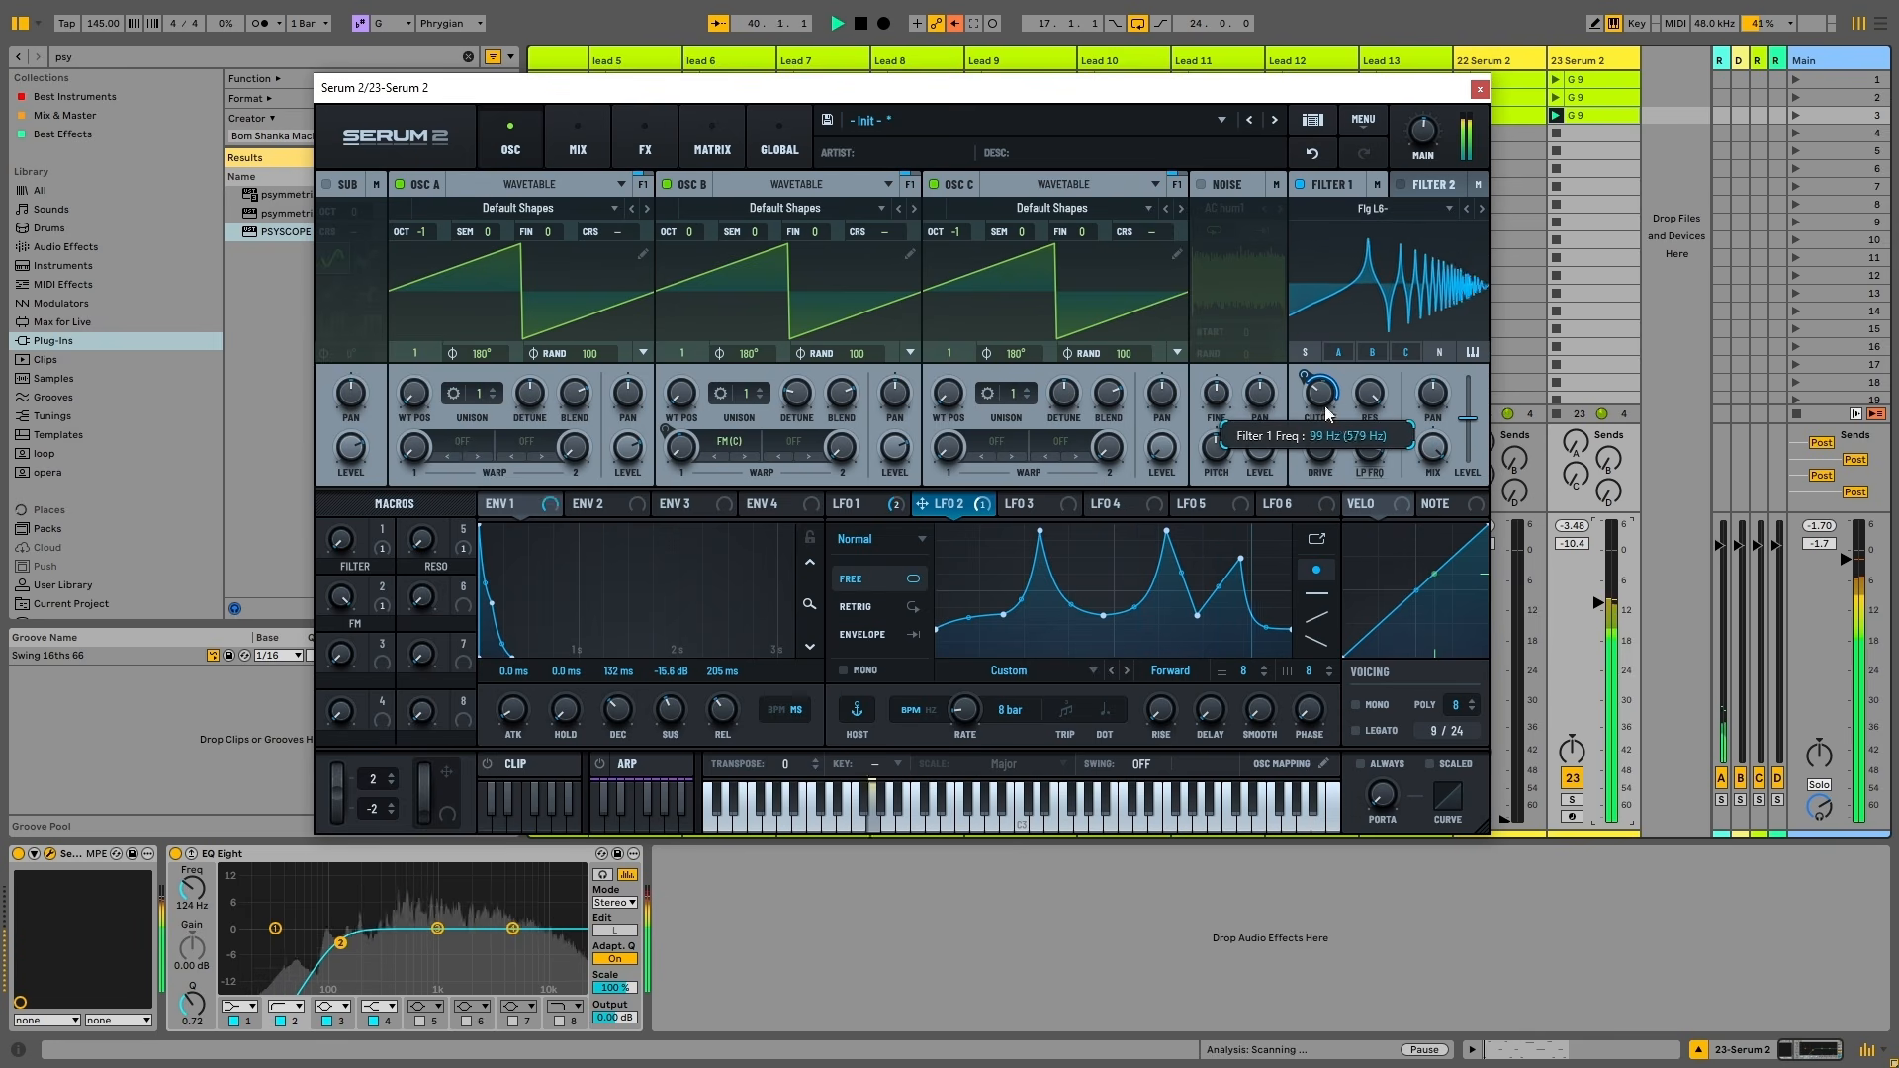
Sweep Filter 1 cutoff down to 65 Hz and pick an option from its context menu
mouse_move(1319, 392)
left_mouse_down()
mouse_move(1328, 425)
mouse_move(1305, 356)
left_mouse_up()
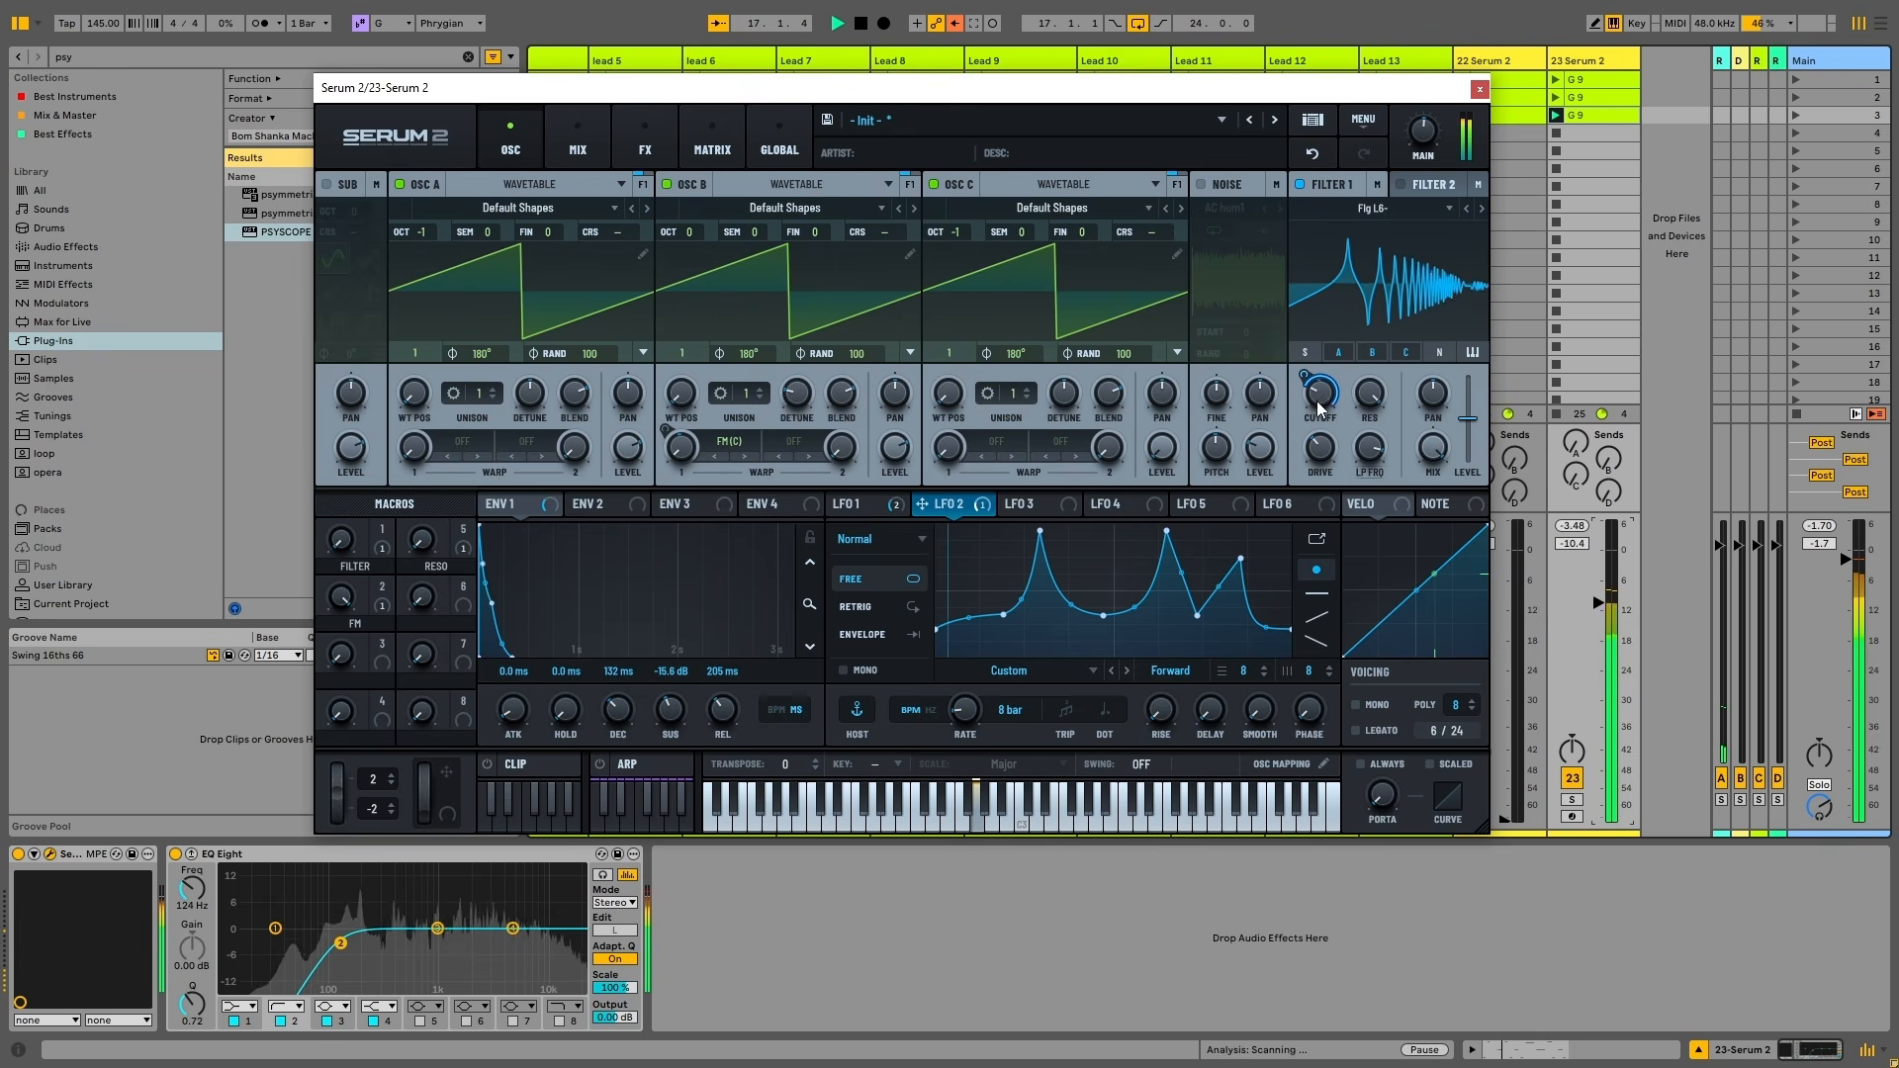
right_click(1318, 401)
left_click(1390, 482)
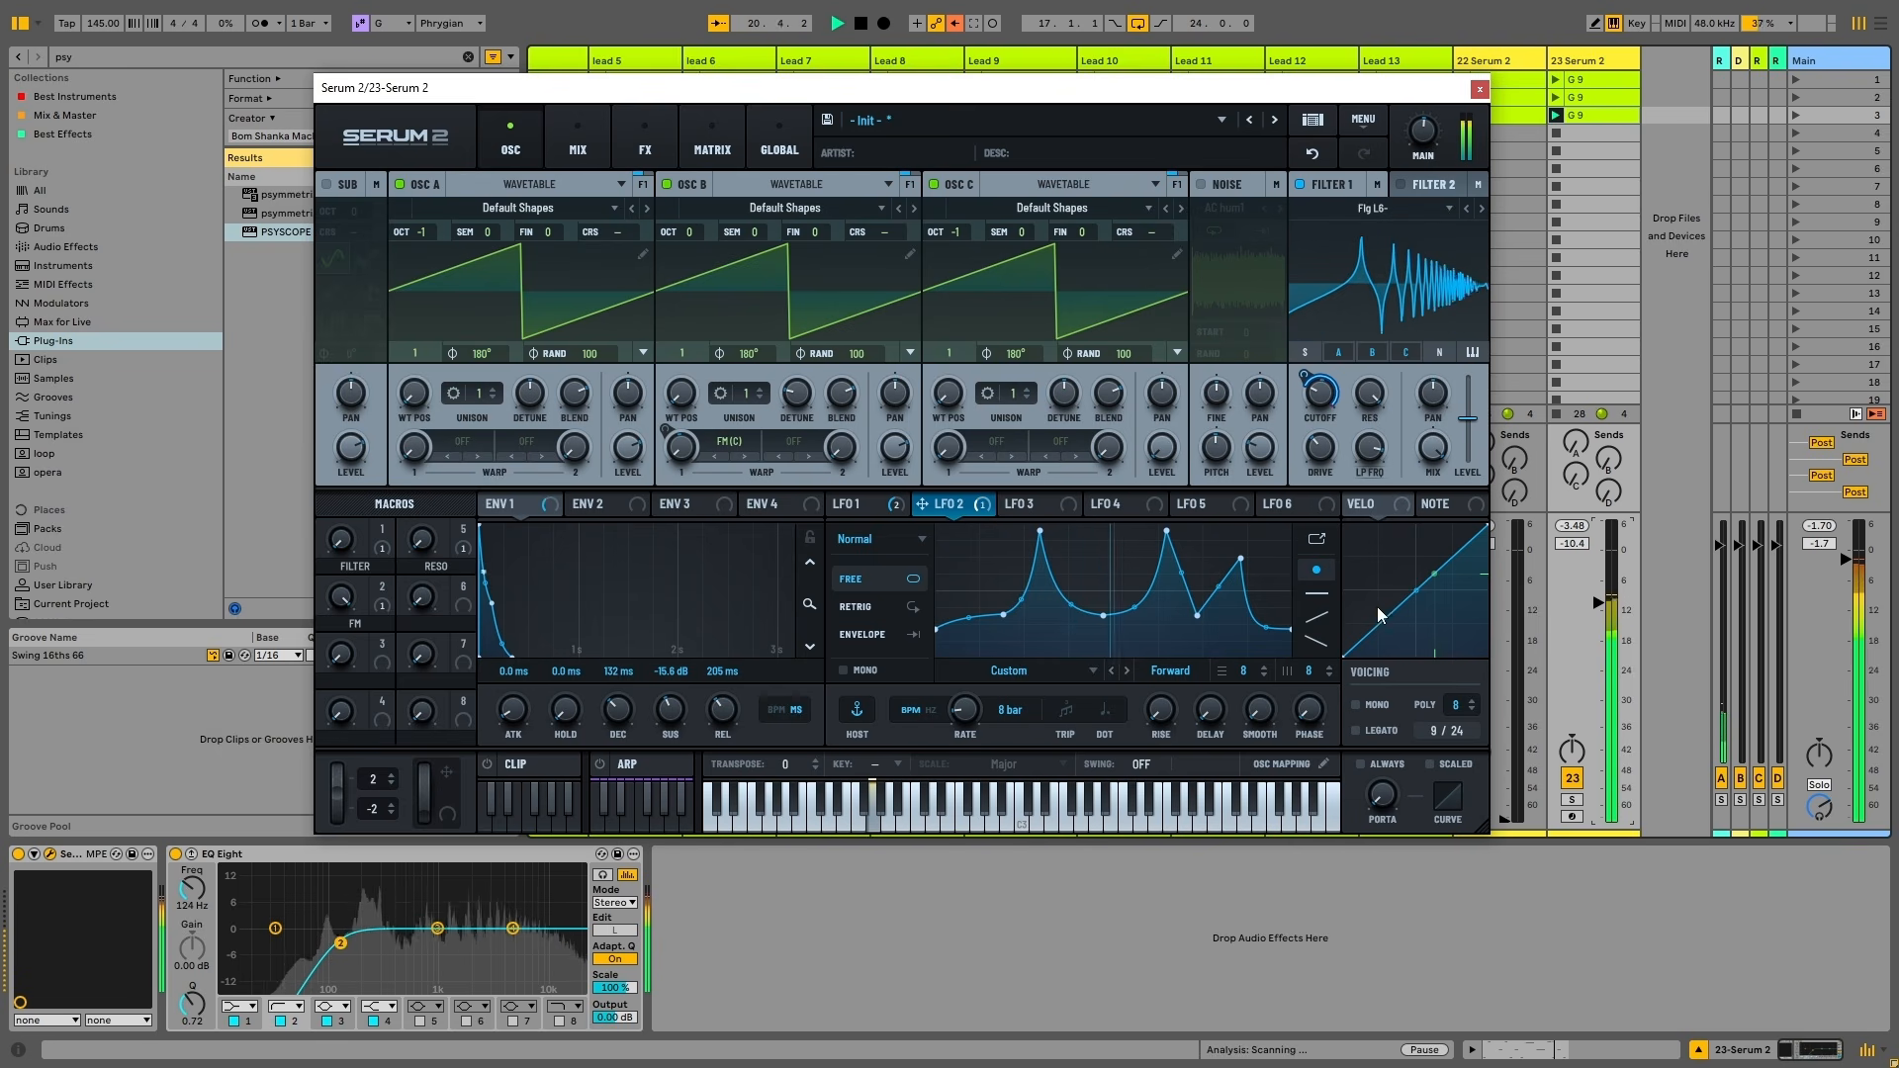
Move EQ Eight band 2 to 141 Hz and set Filter 1 to 76% resonance, 523 Hz cutoff
left_click_drag(340, 944, 347, 943)
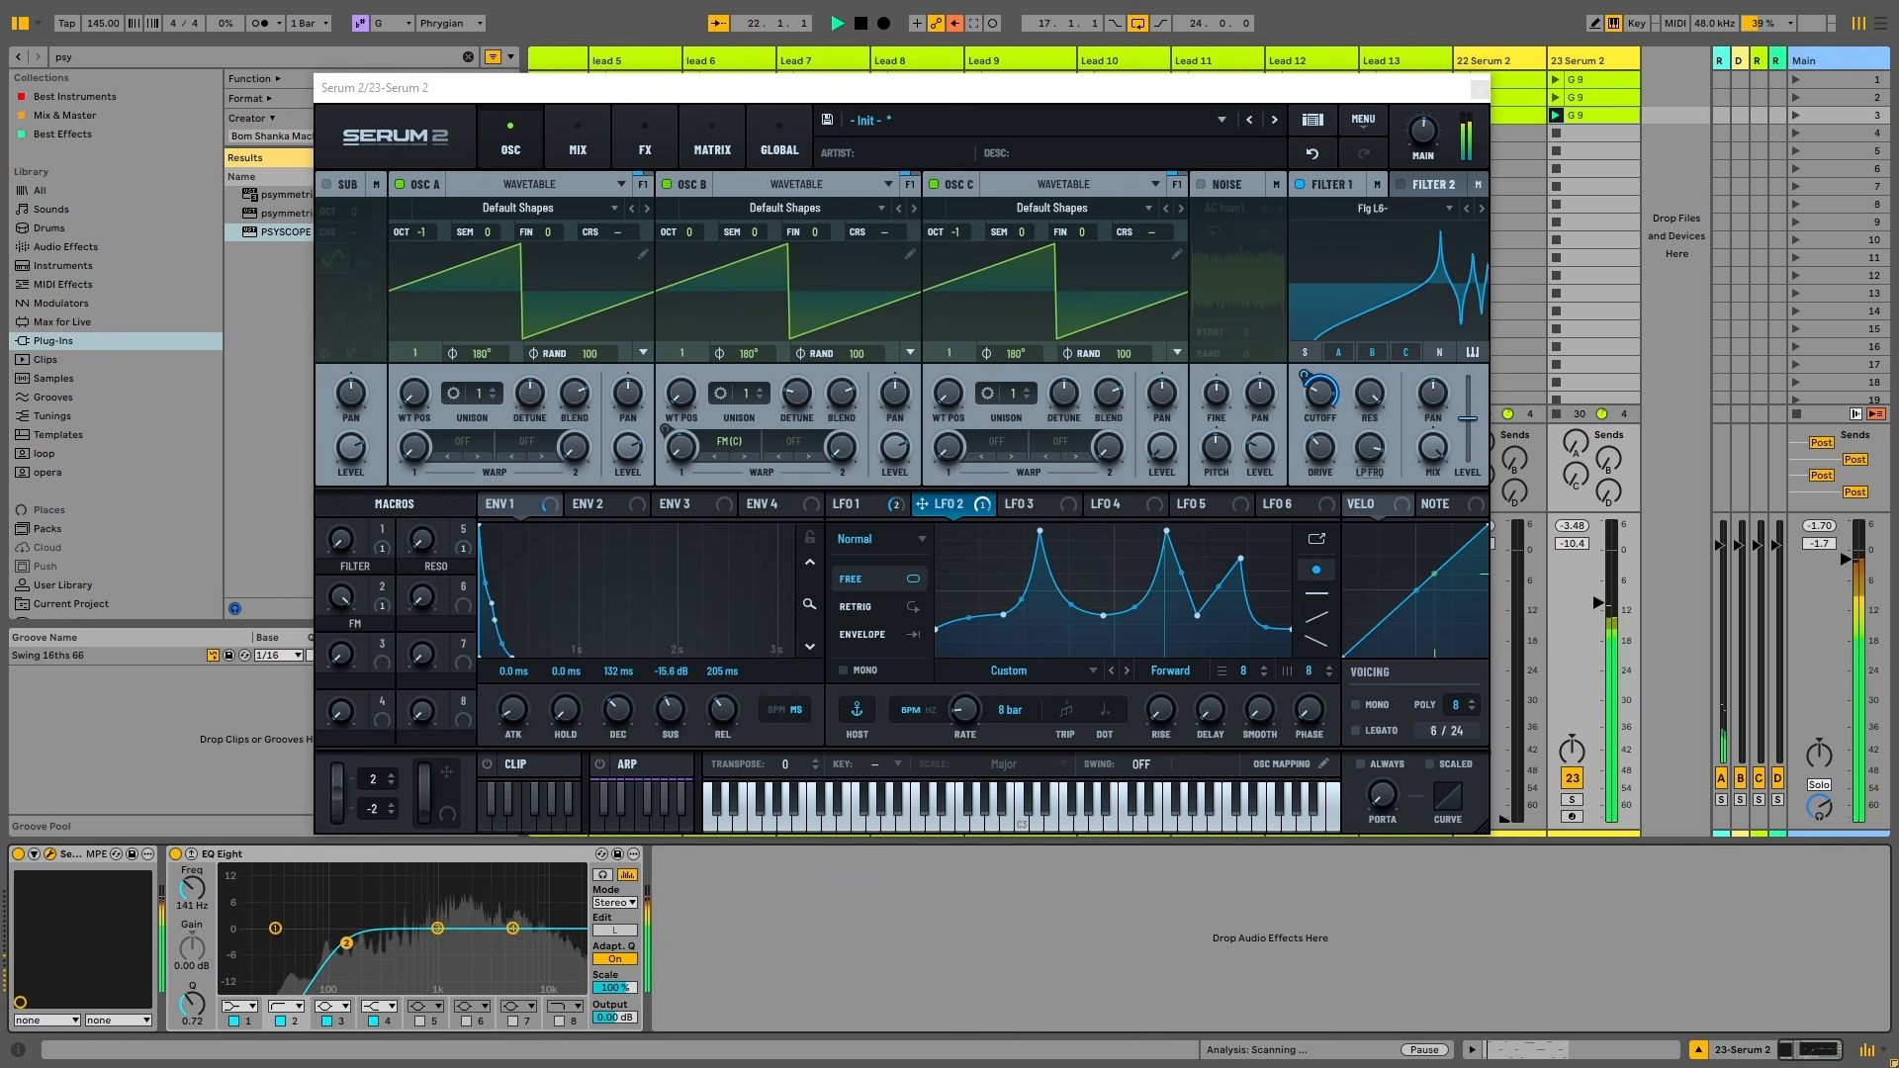
left_click_drag(1372, 397, 1382, 464)
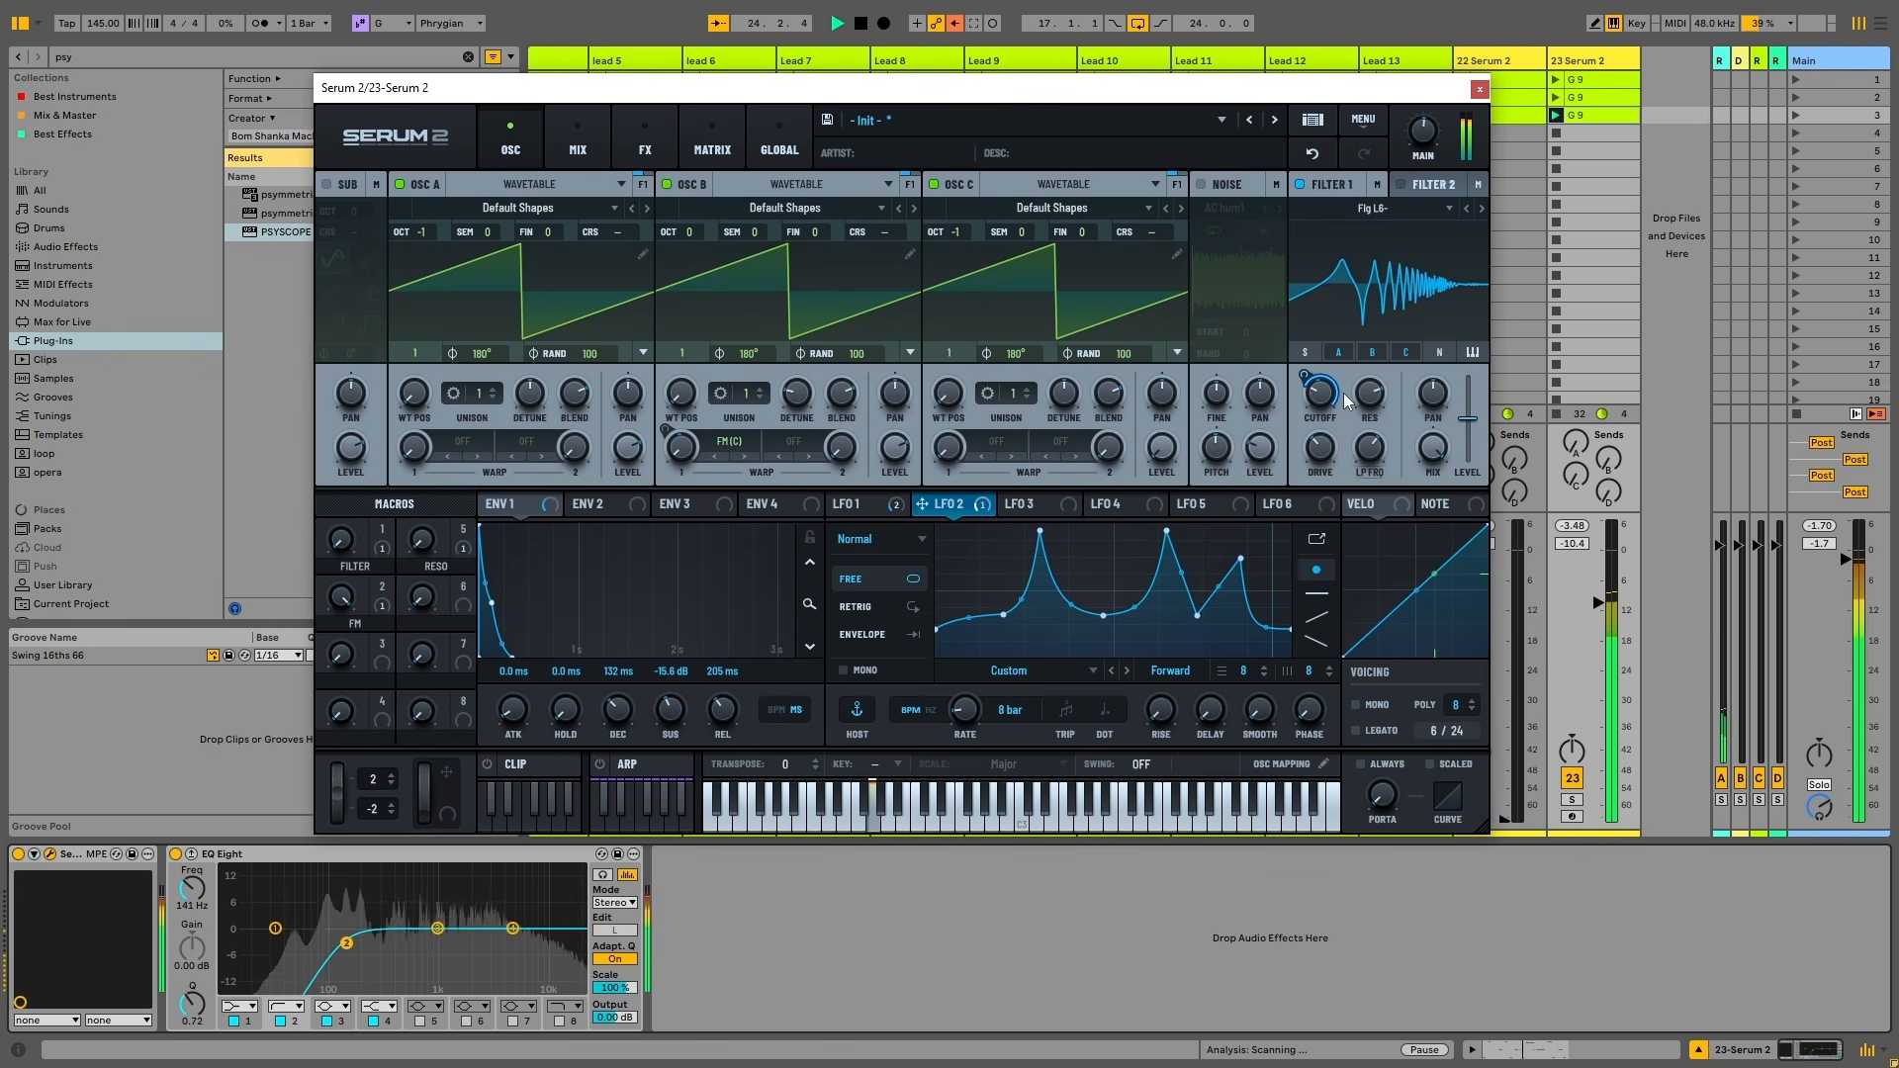
left_click_drag(1321, 394, 1402, 477)
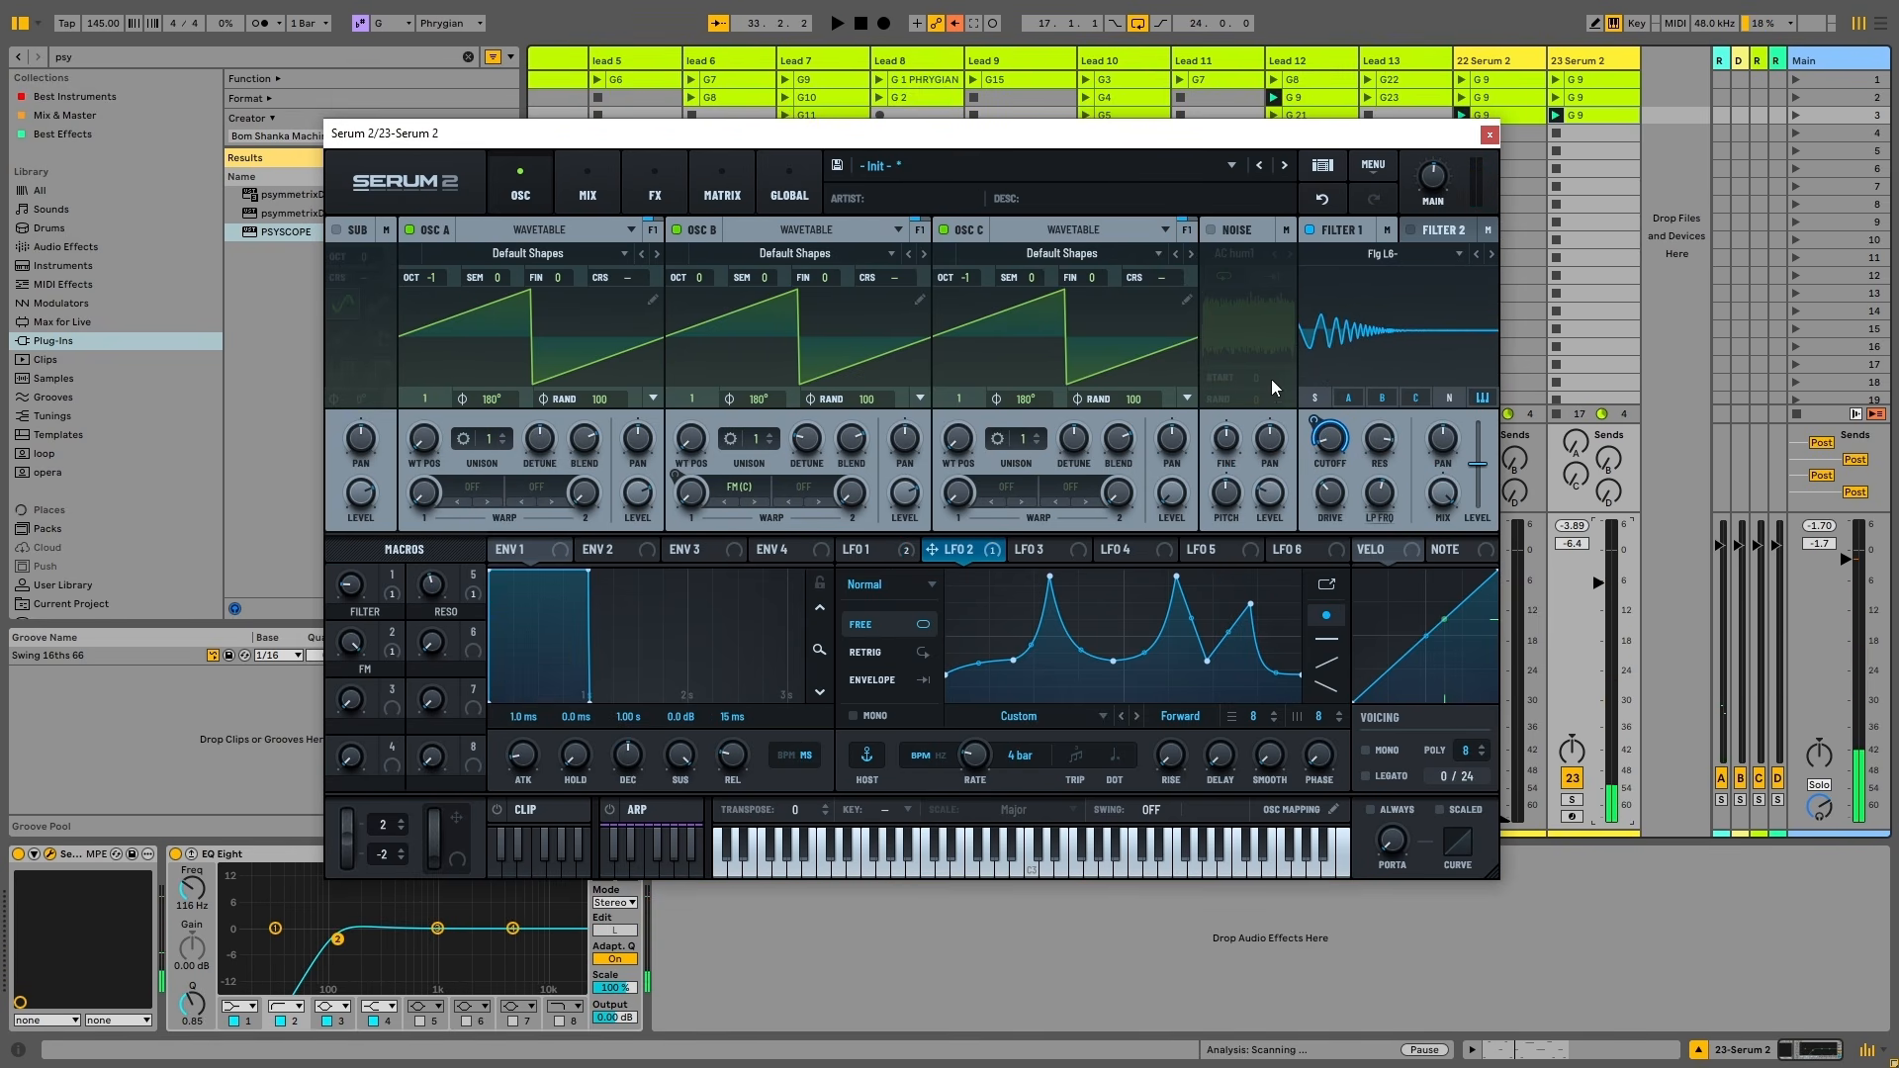